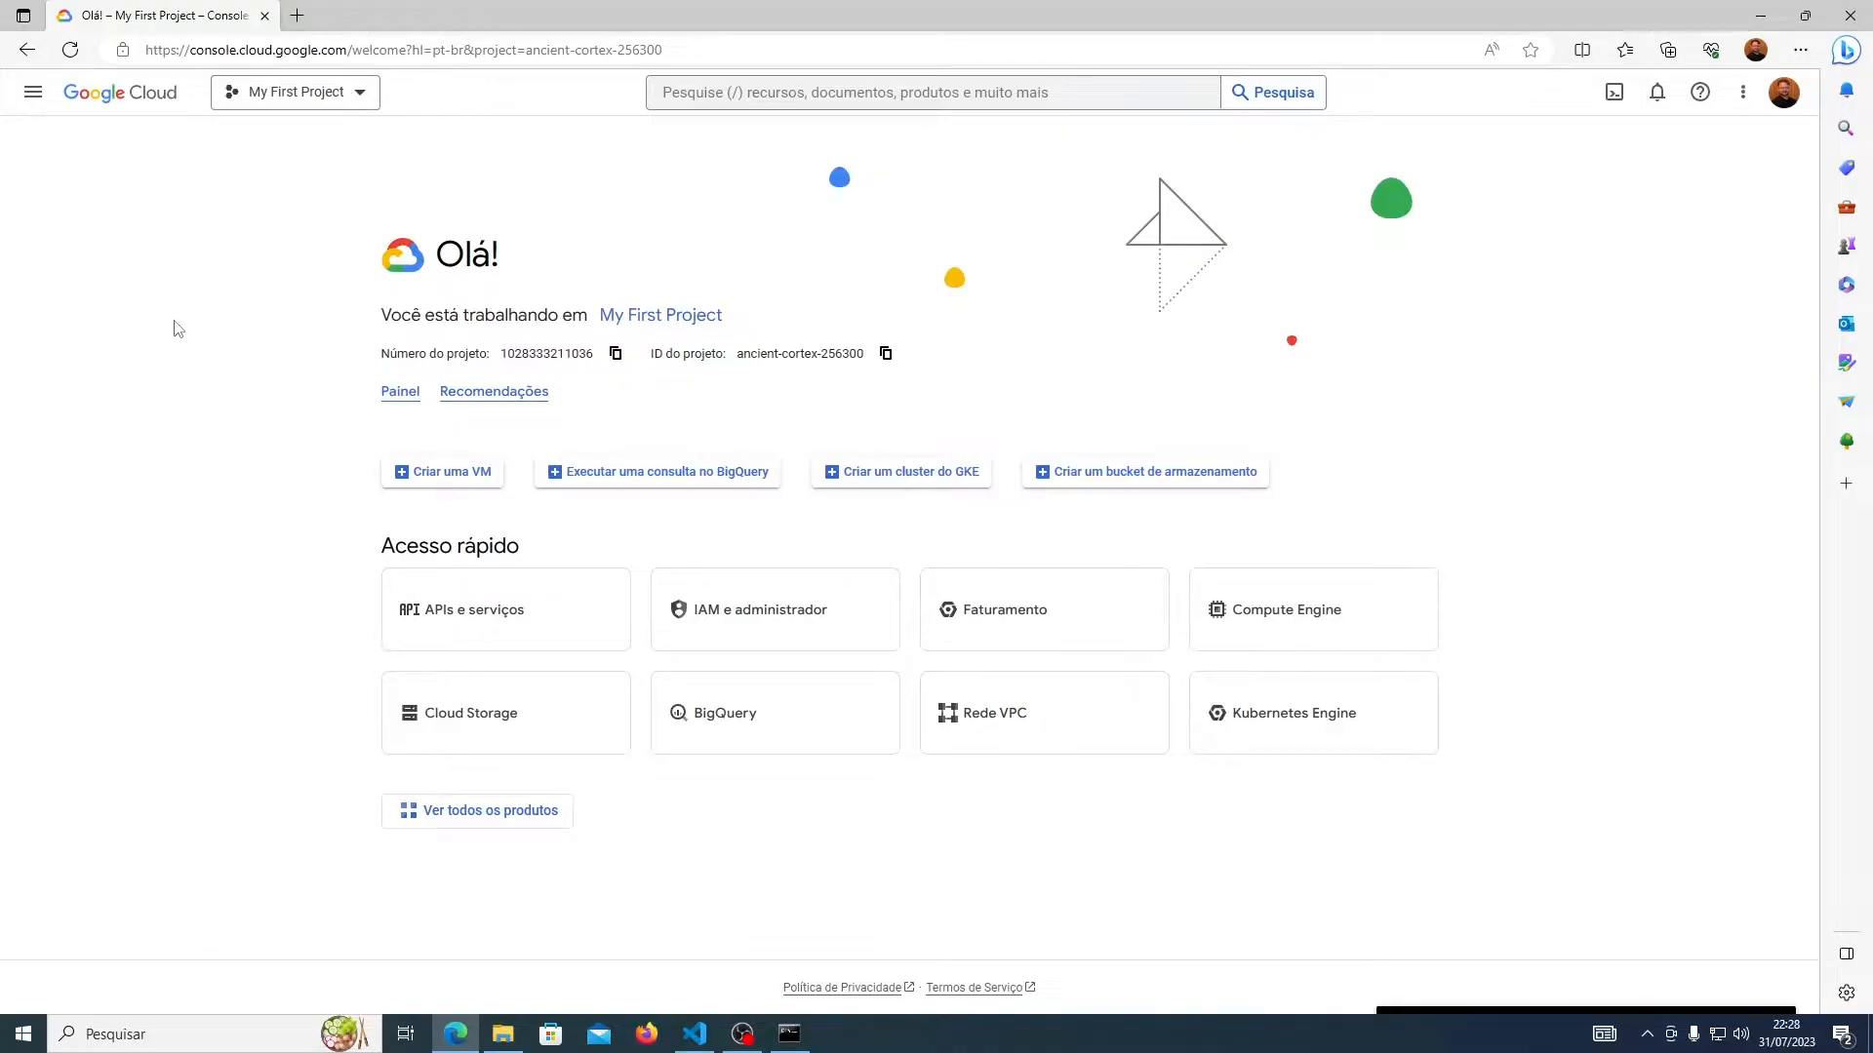
# - Search the web for "console gcp" in a new browser tab
pyautogui.click(297, 15)
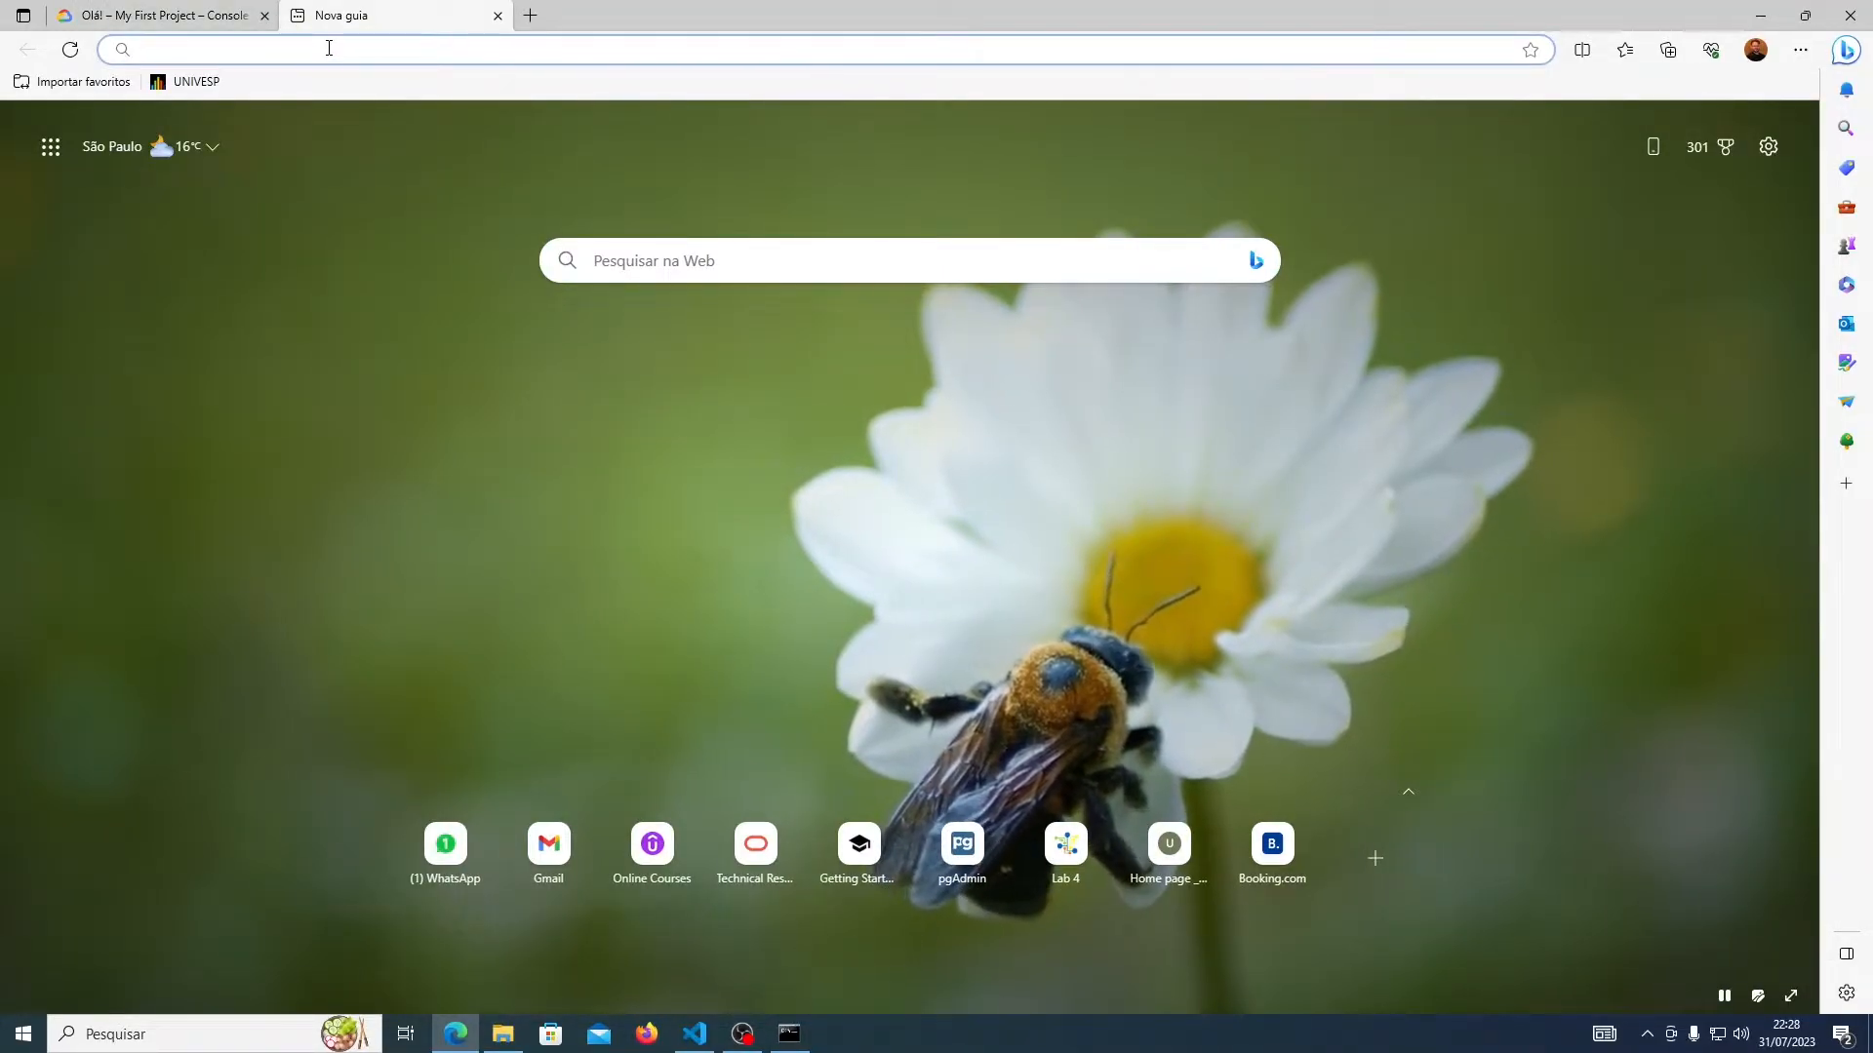
pyautogui.write('console g')
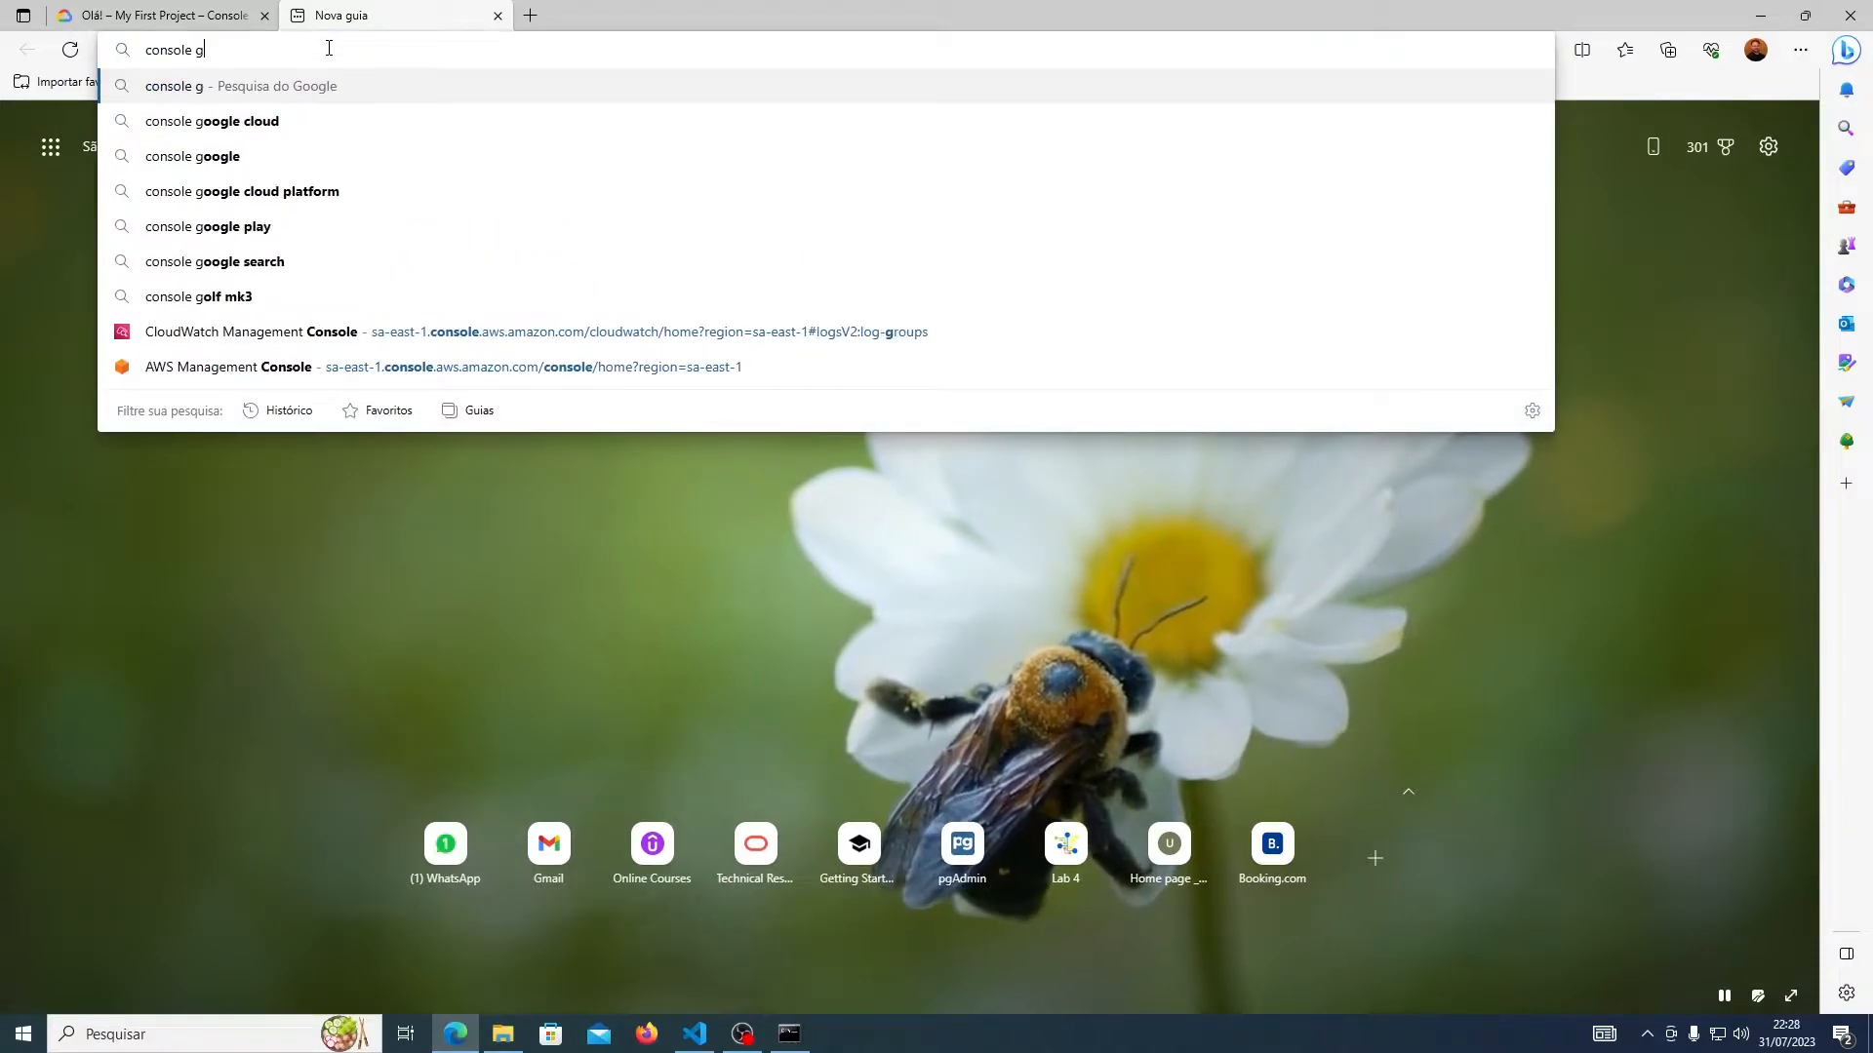
pyautogui.write('cp')
pyautogui.press('Return')
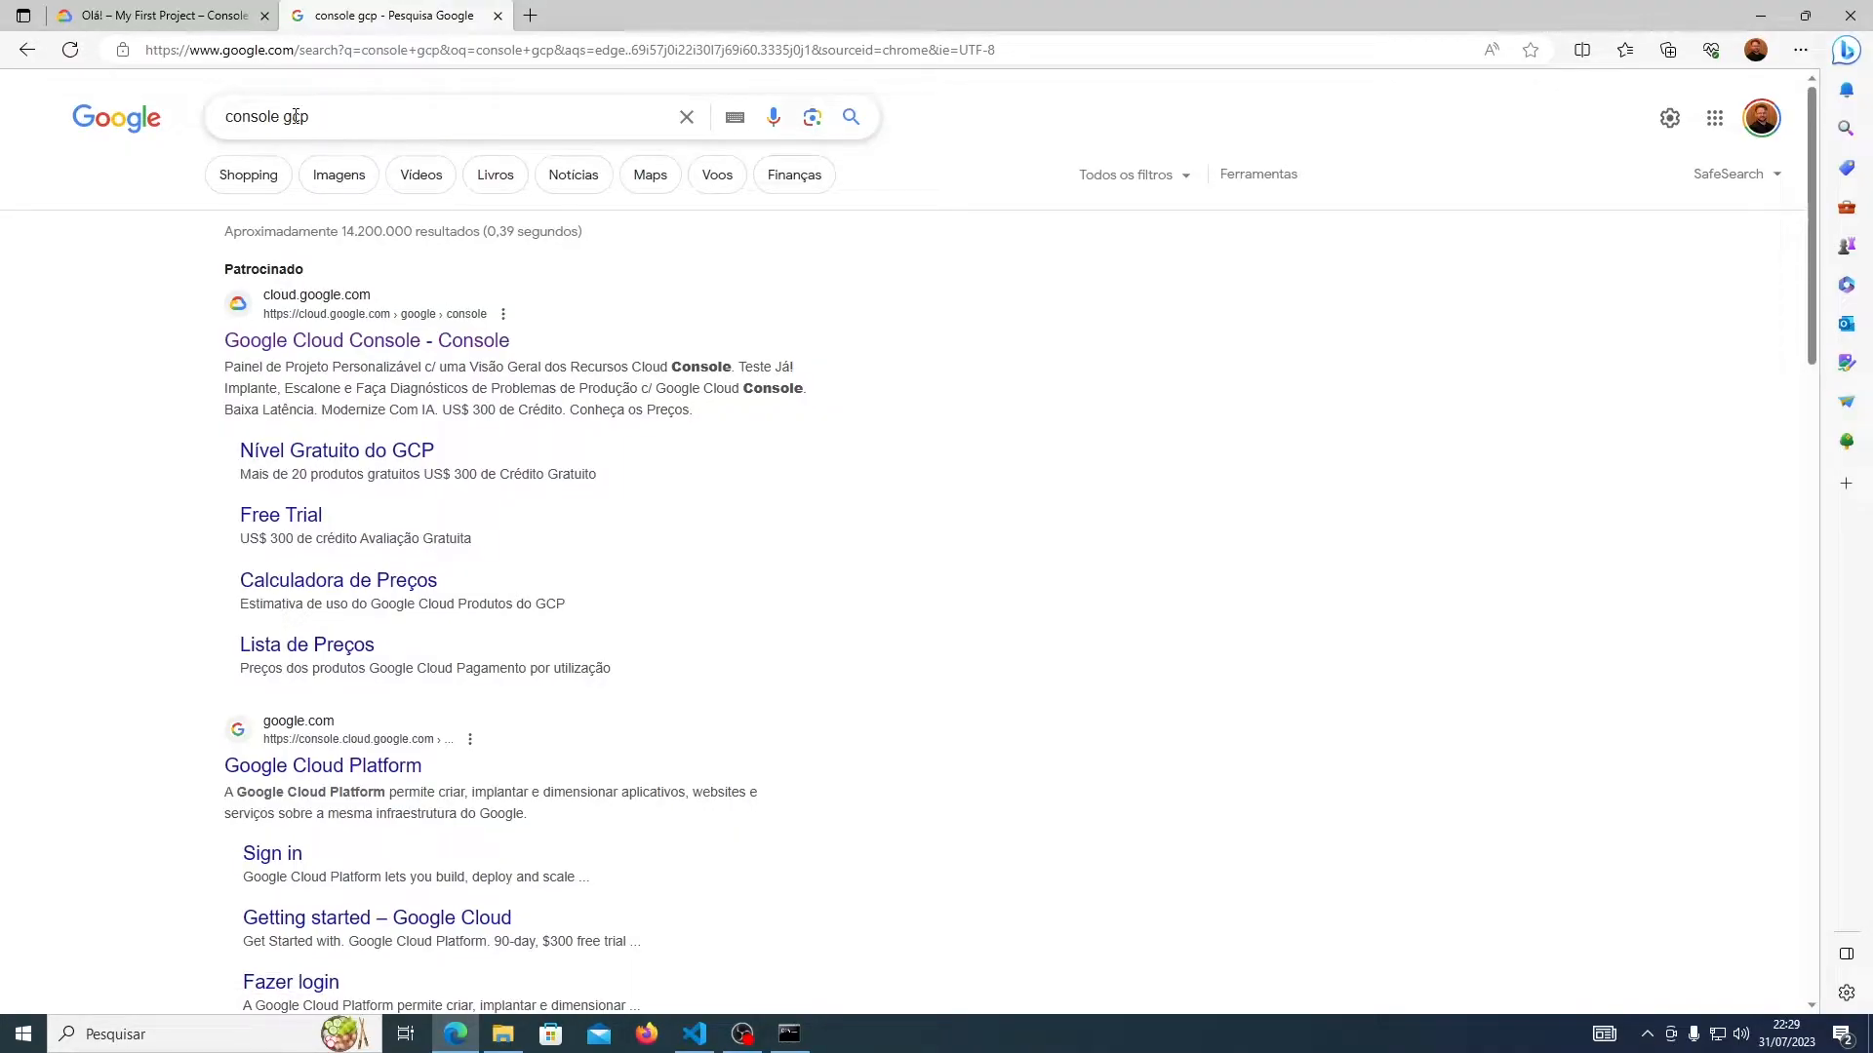
# - Search for "cli gcp", review the Windows instructions on the gcloud CLI installation page, and close it
pyautogui.doubleClick(228, 117)
pyautogui.write('cli')
pyautogui.press('Return')
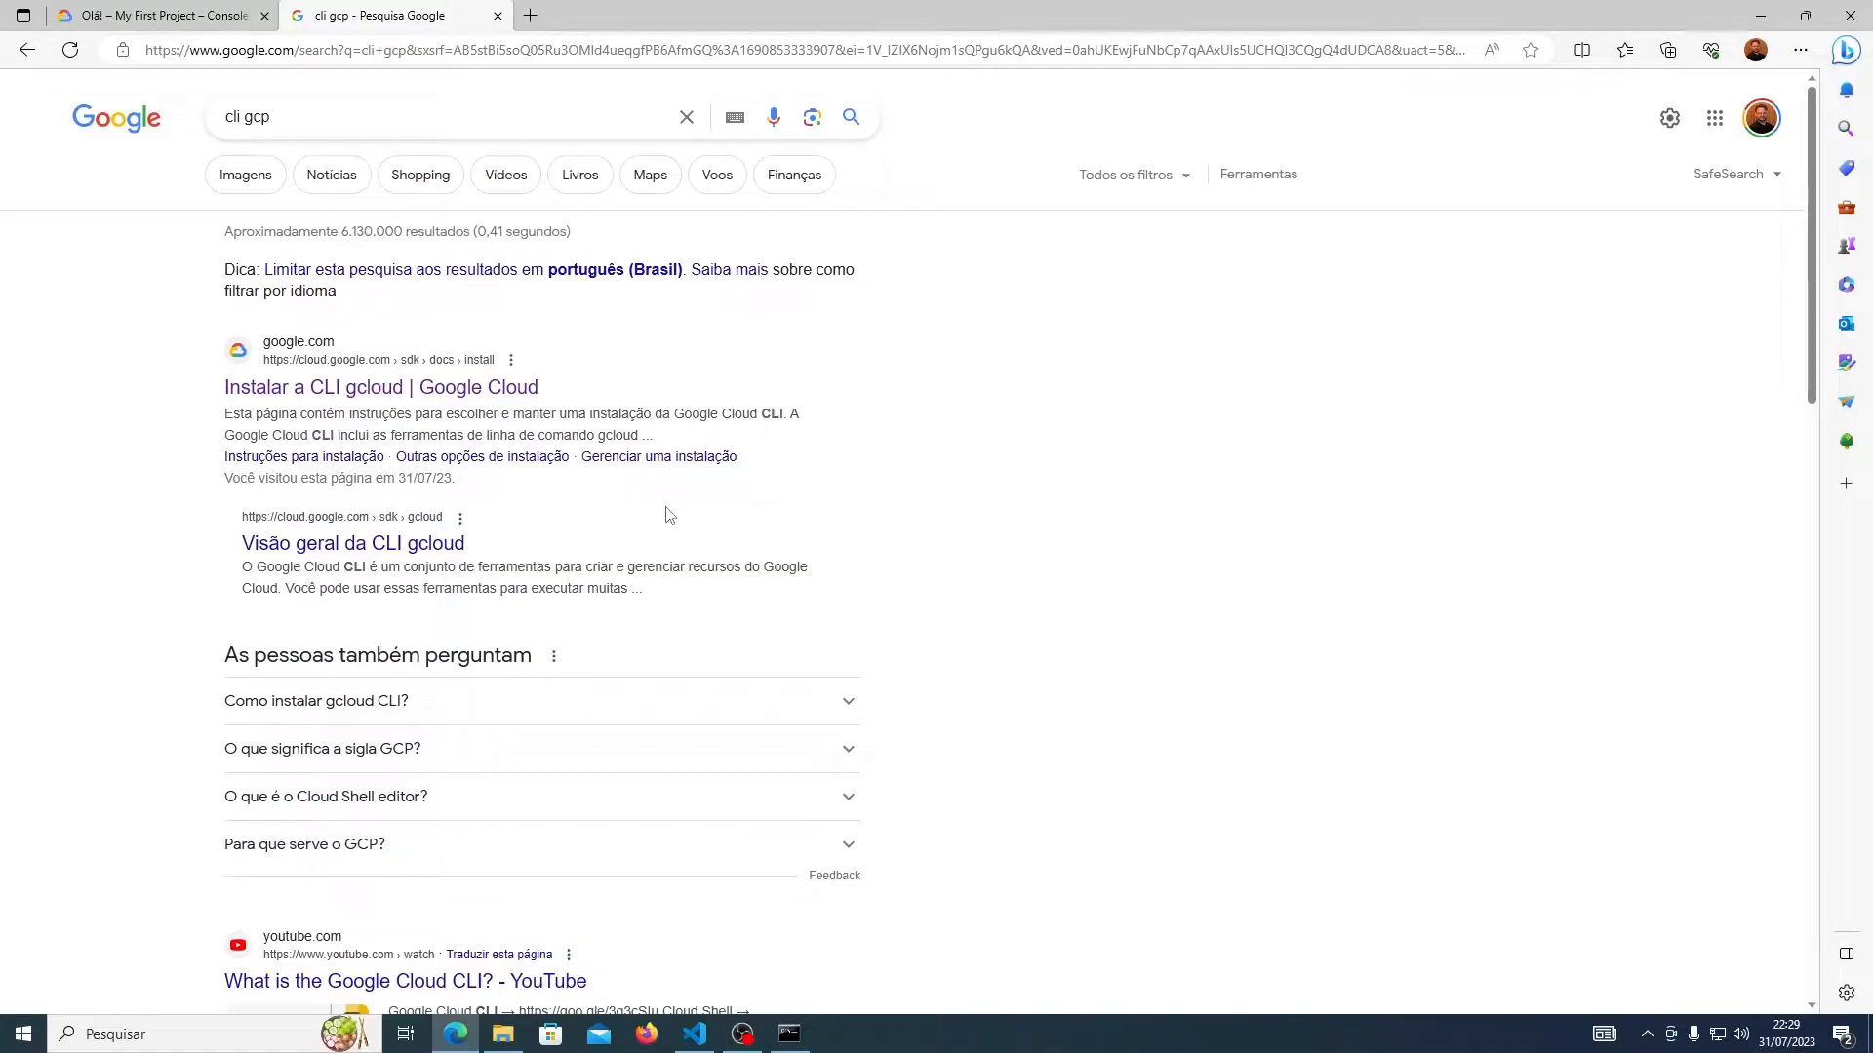
pyautogui.click(414, 388)
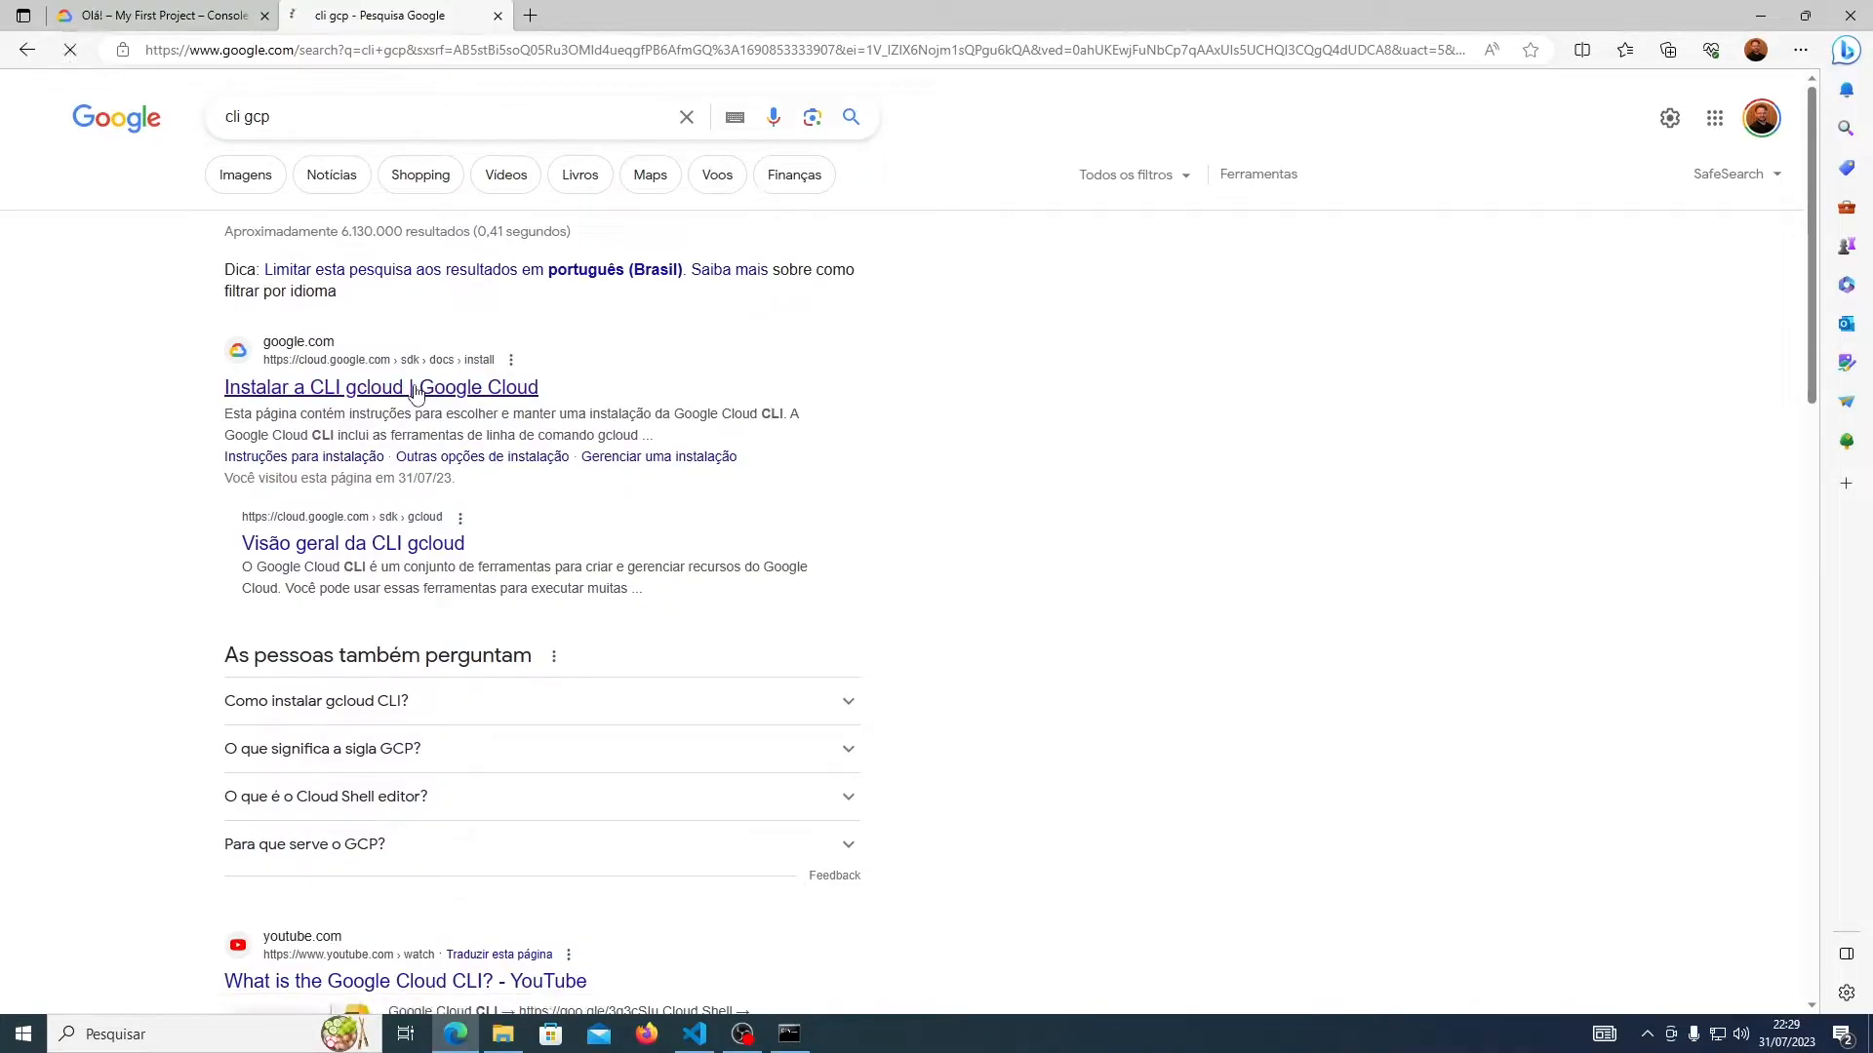
pyautogui.scroll(-4, 679, 351)
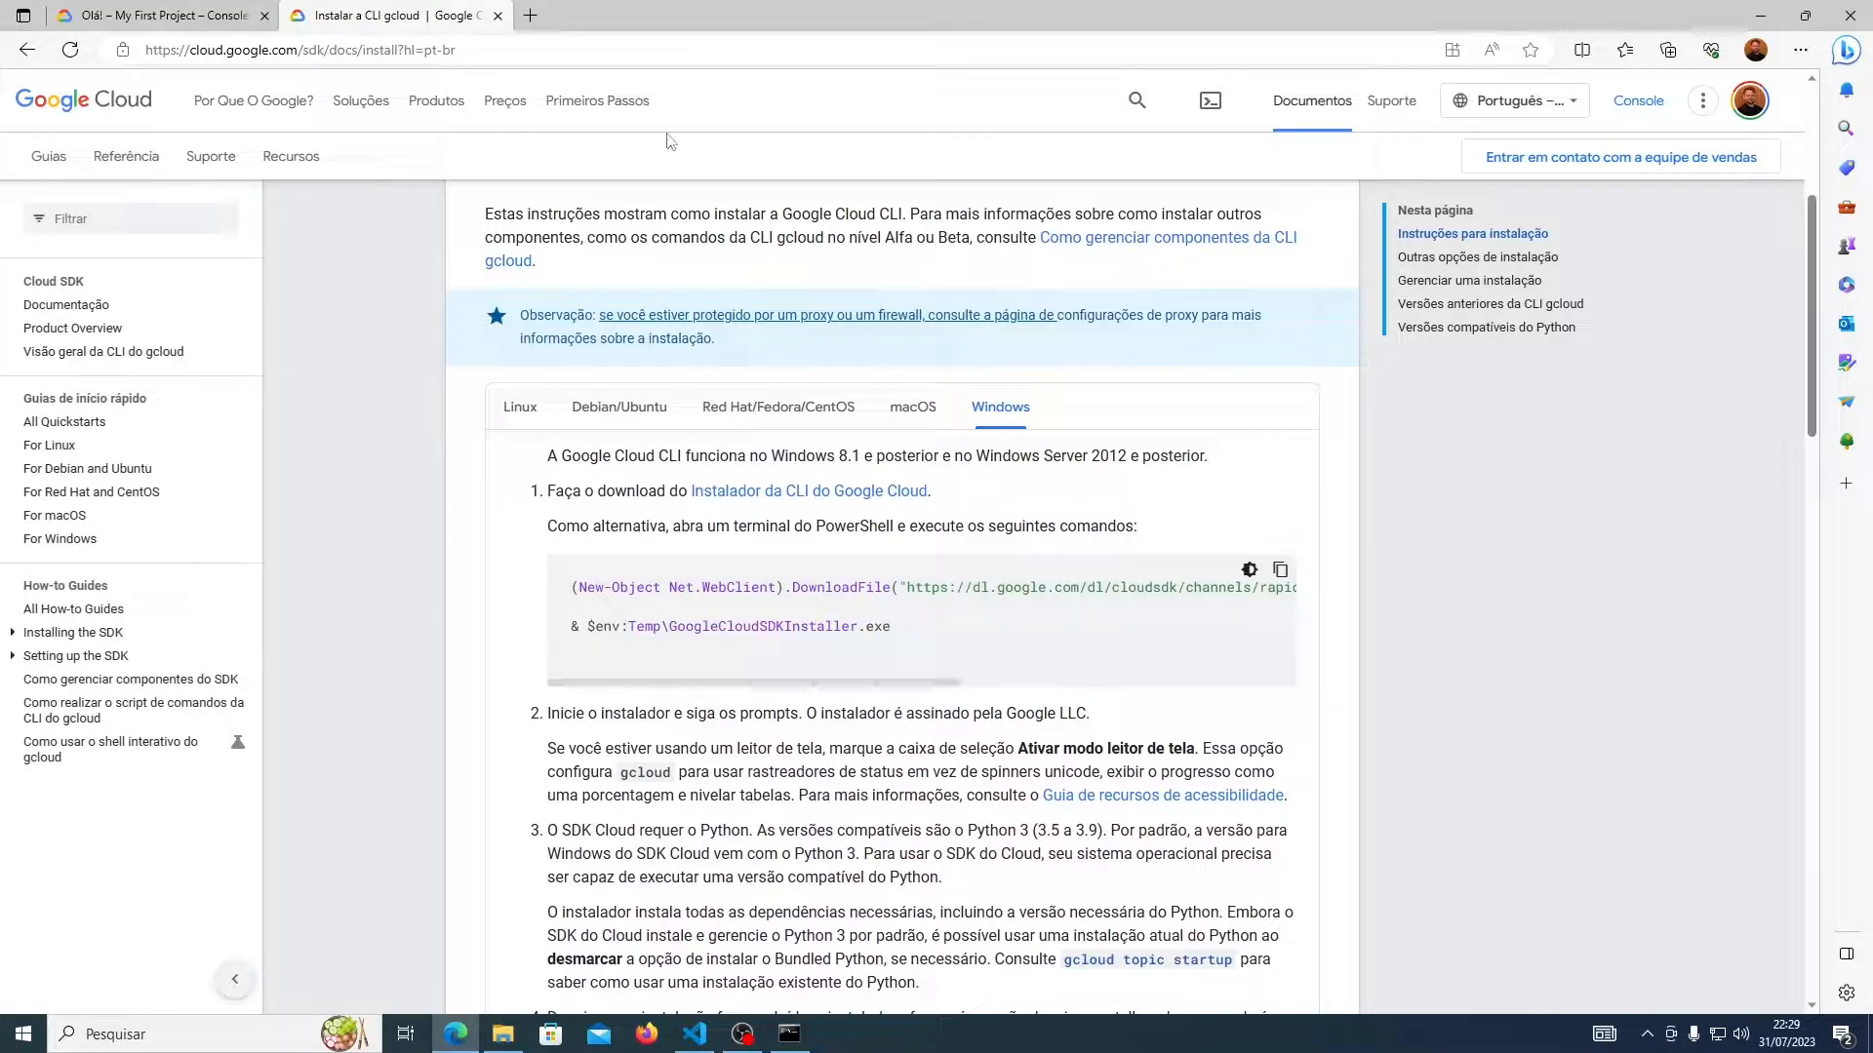
pyautogui.click(499, 16)
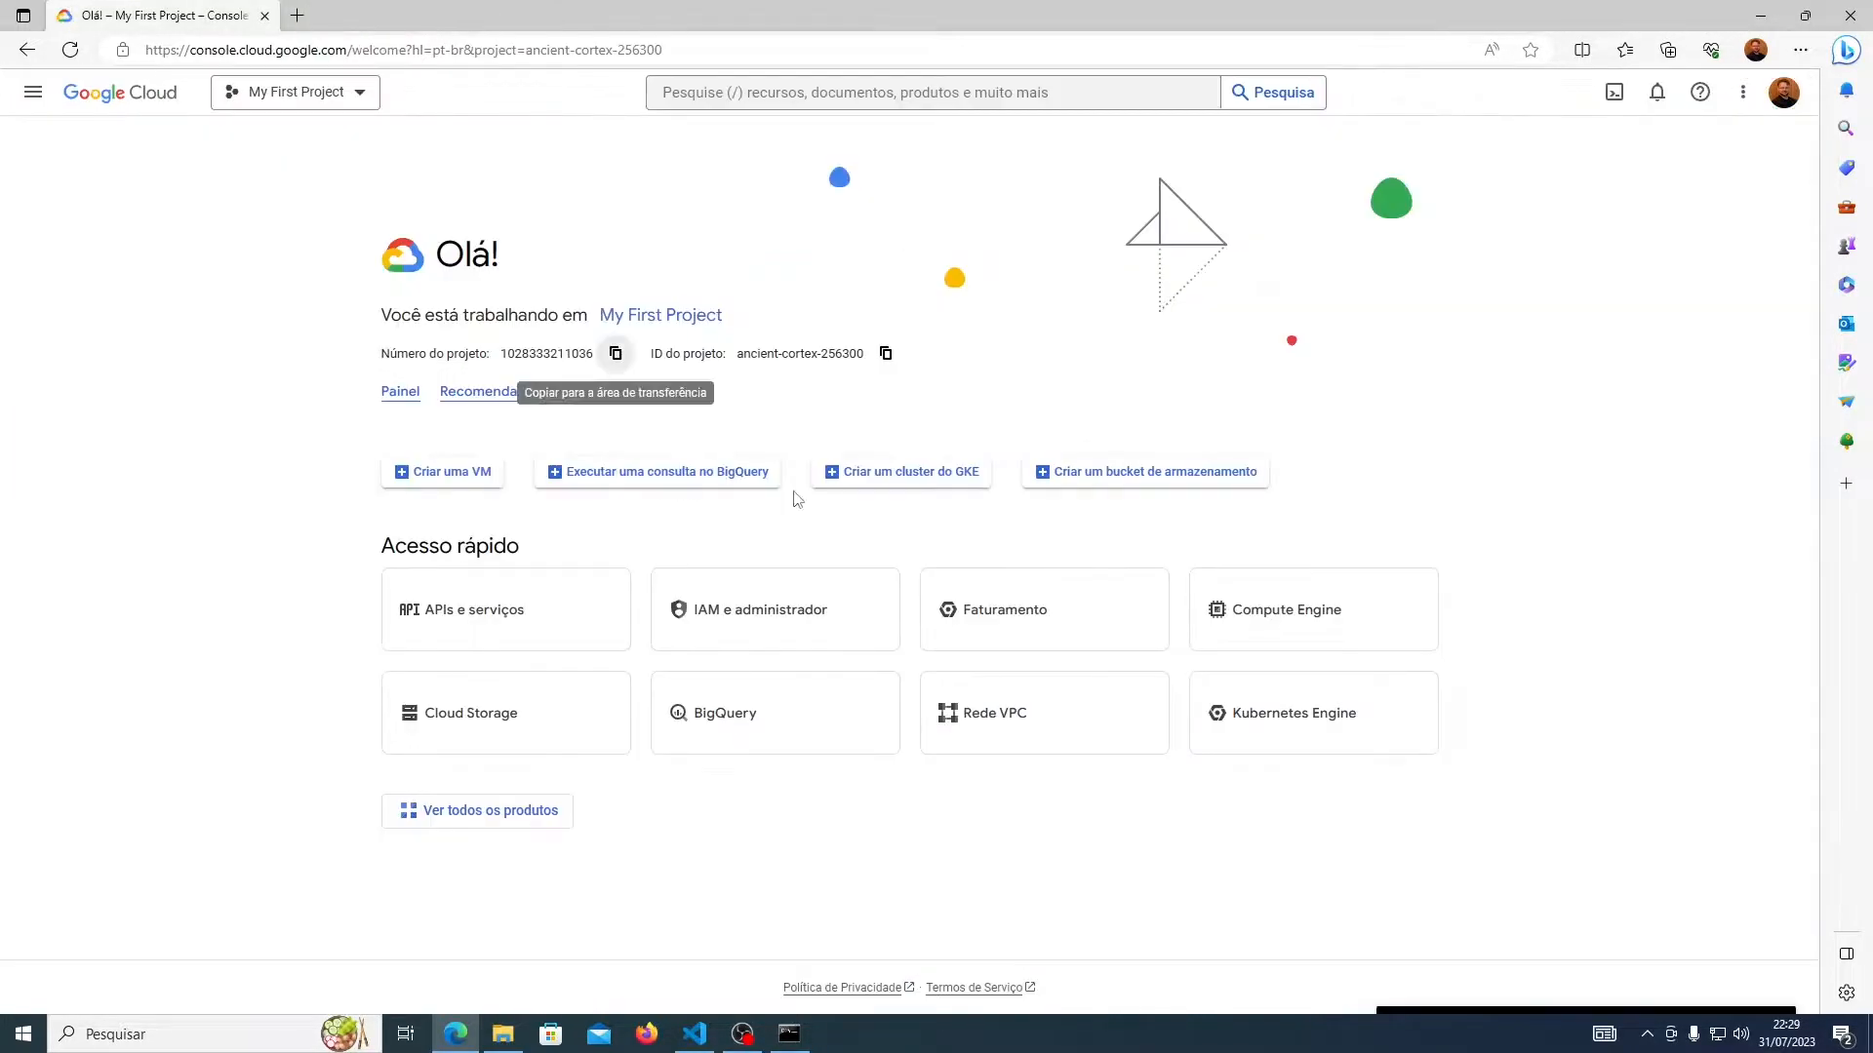
# - View the gcloud init login prompt in the command-line window and return to the Google Cloud console
pyautogui.moveTo(789, 1034)
pyautogui.click(860, 926)
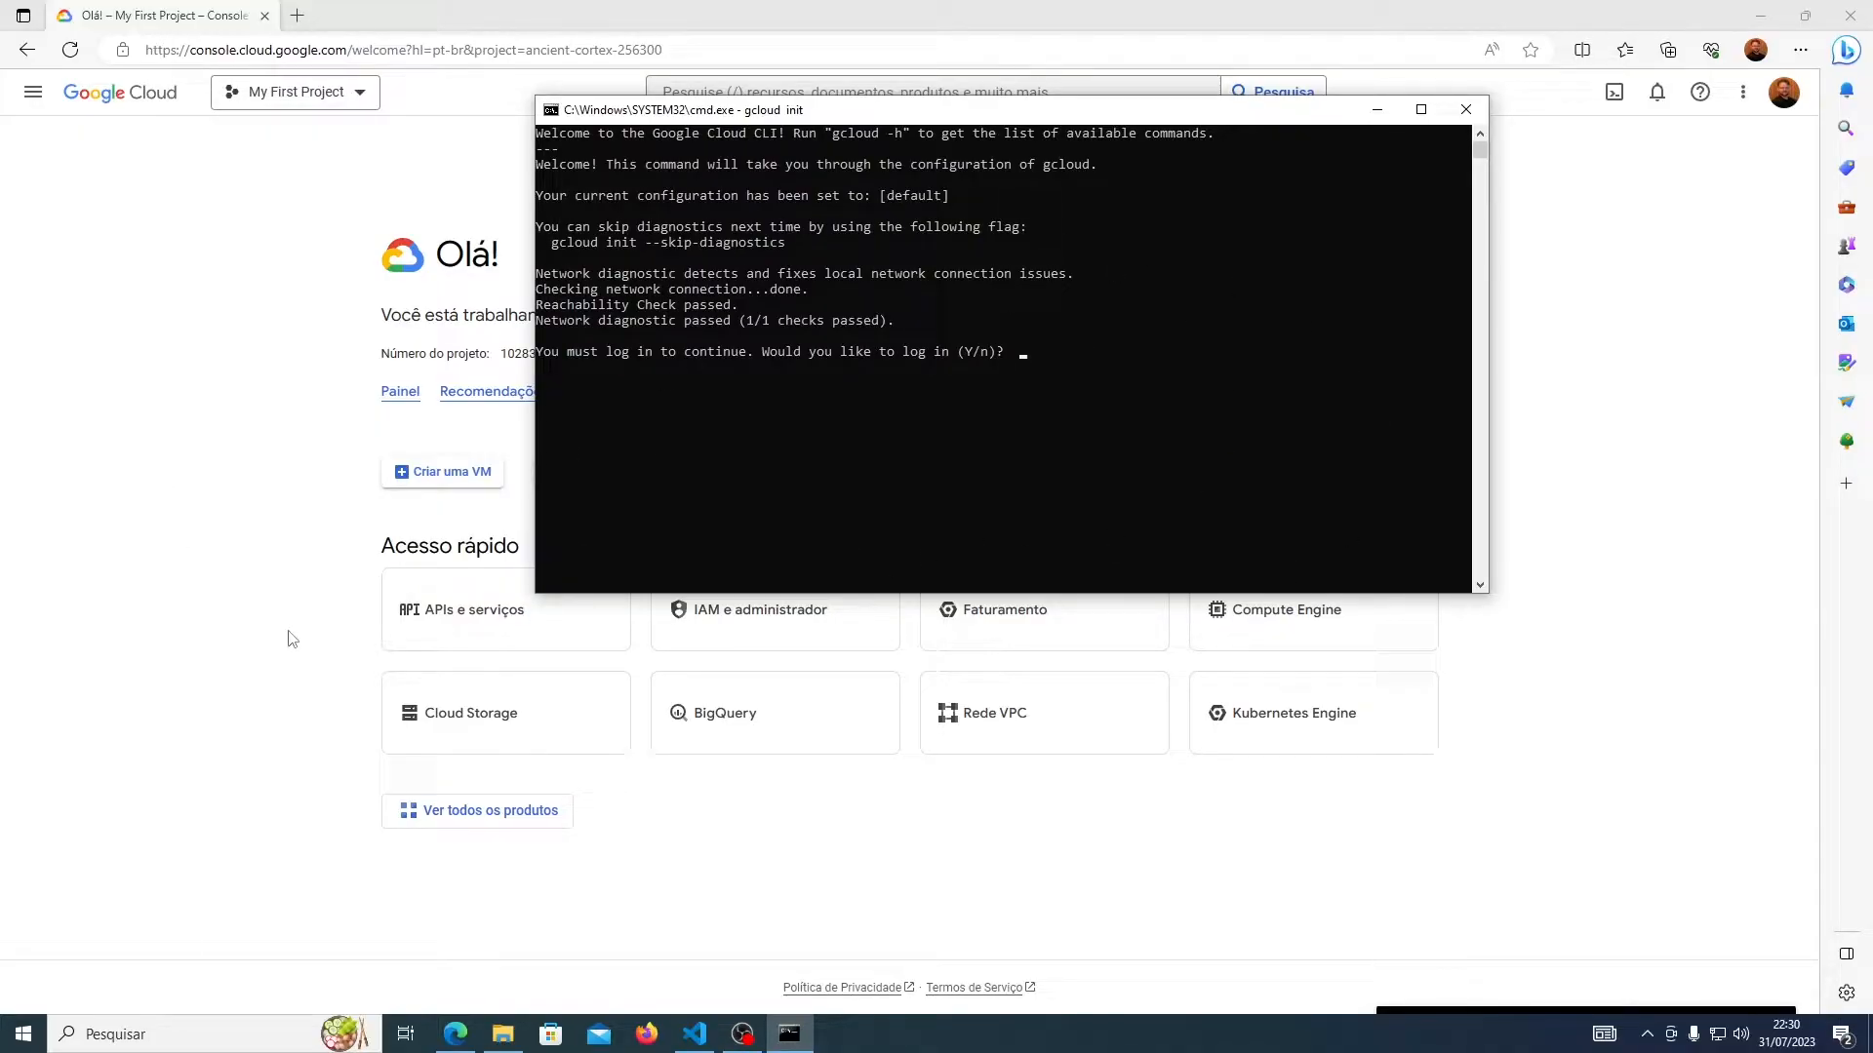
pyautogui.click(214, 613)
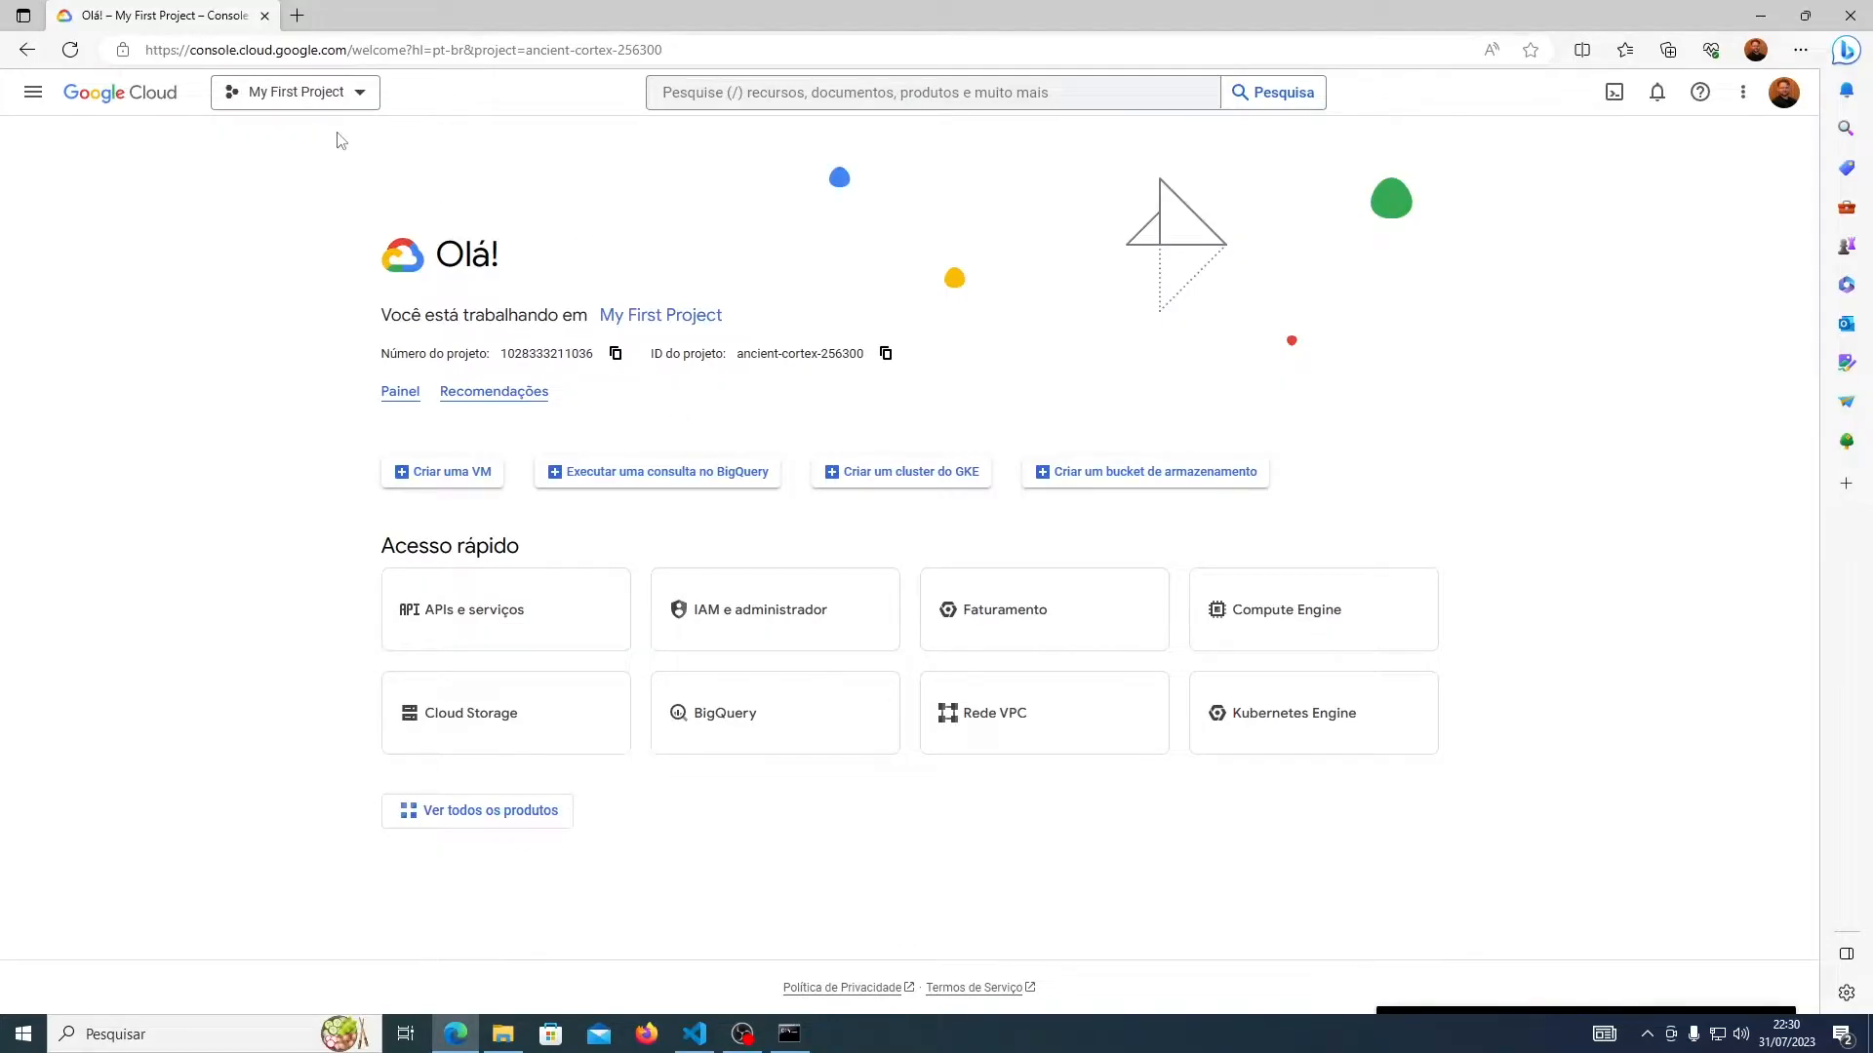
# - Create a new project named ETL-GCP without an organization and switch the console to it
pyautogui.click(325, 92)
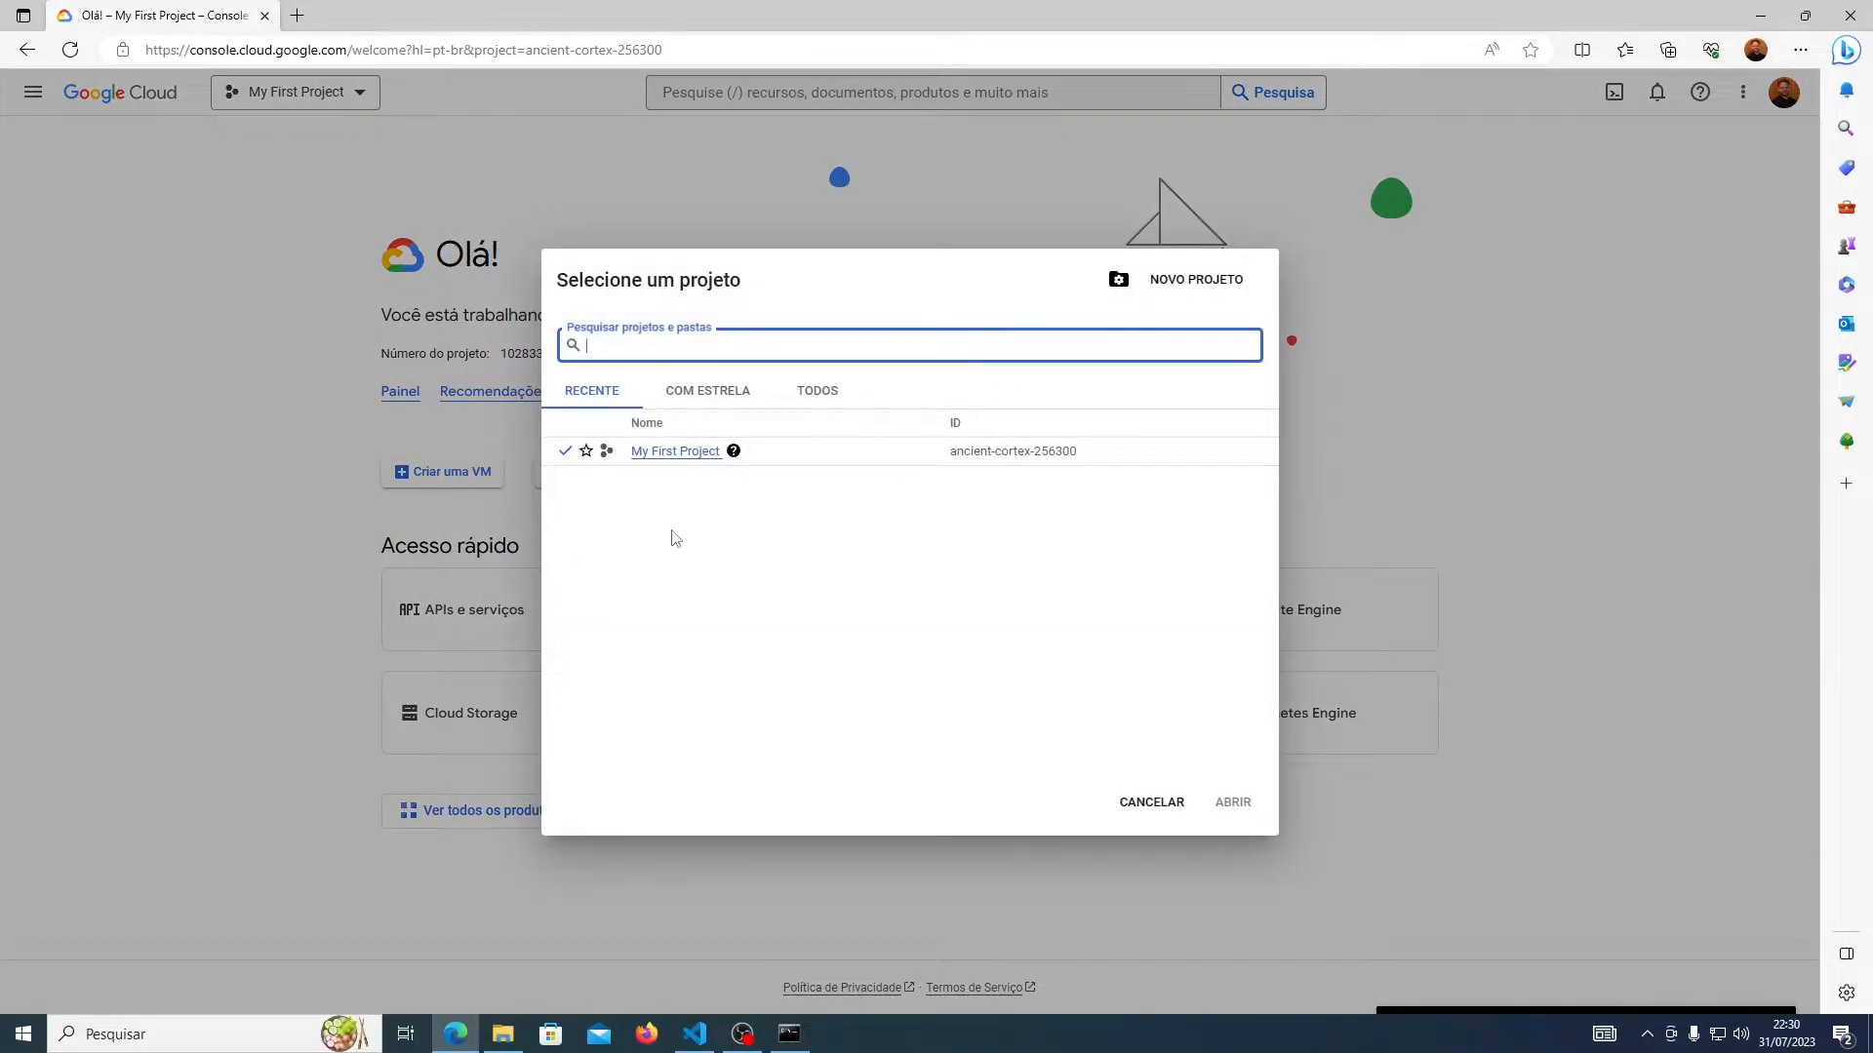
pyautogui.click(1175, 284)
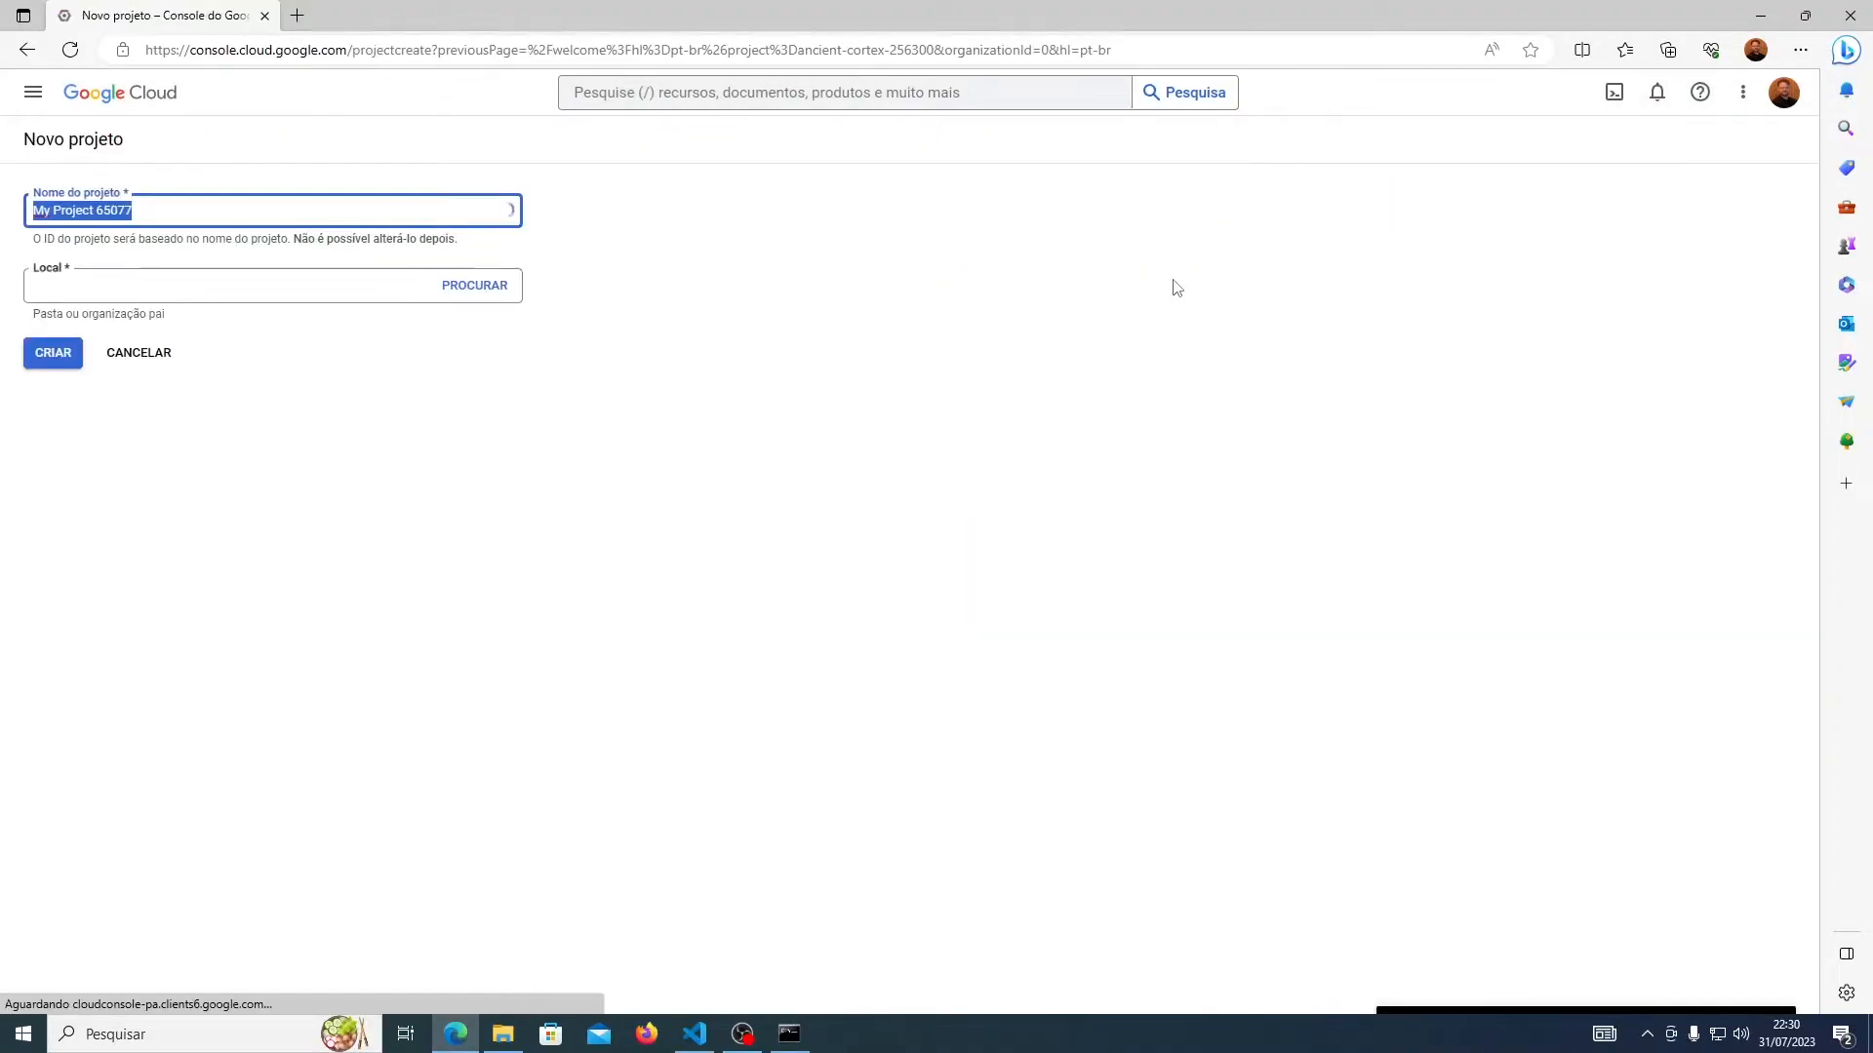
pyautogui.write('ETL')
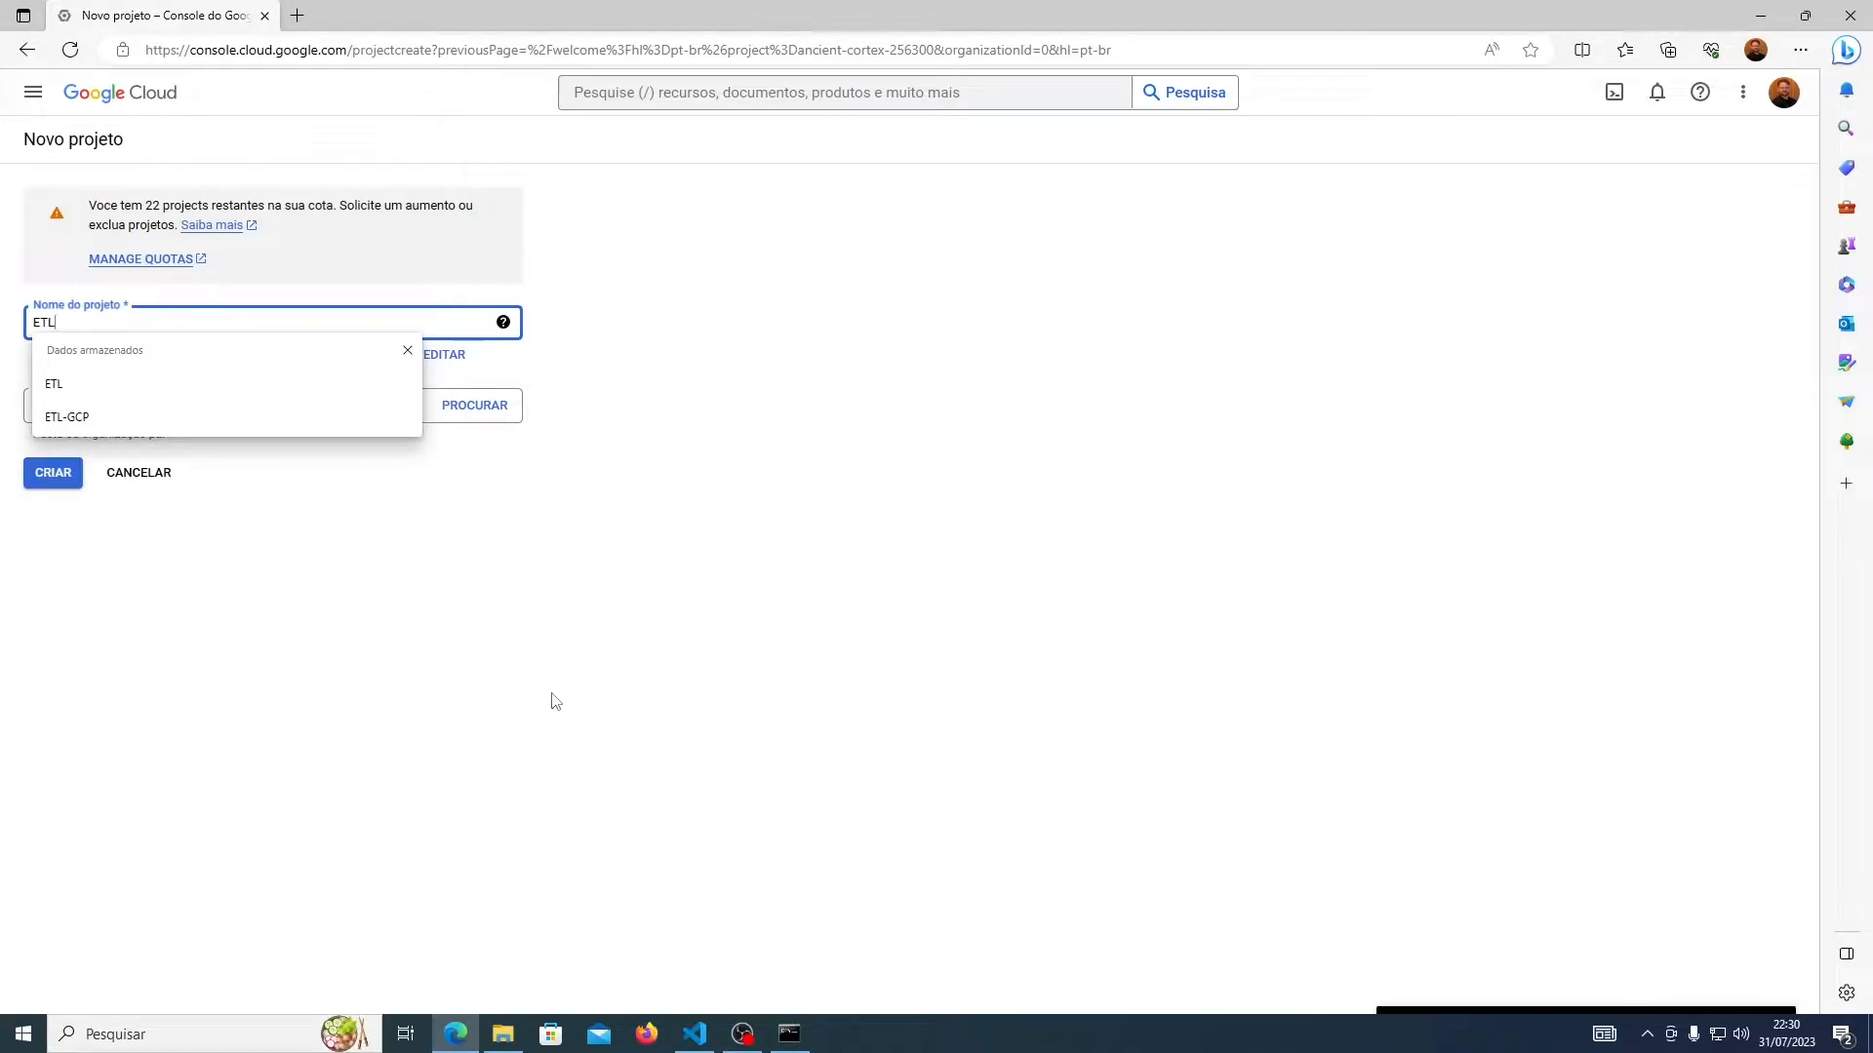
pyautogui.click(102, 429)
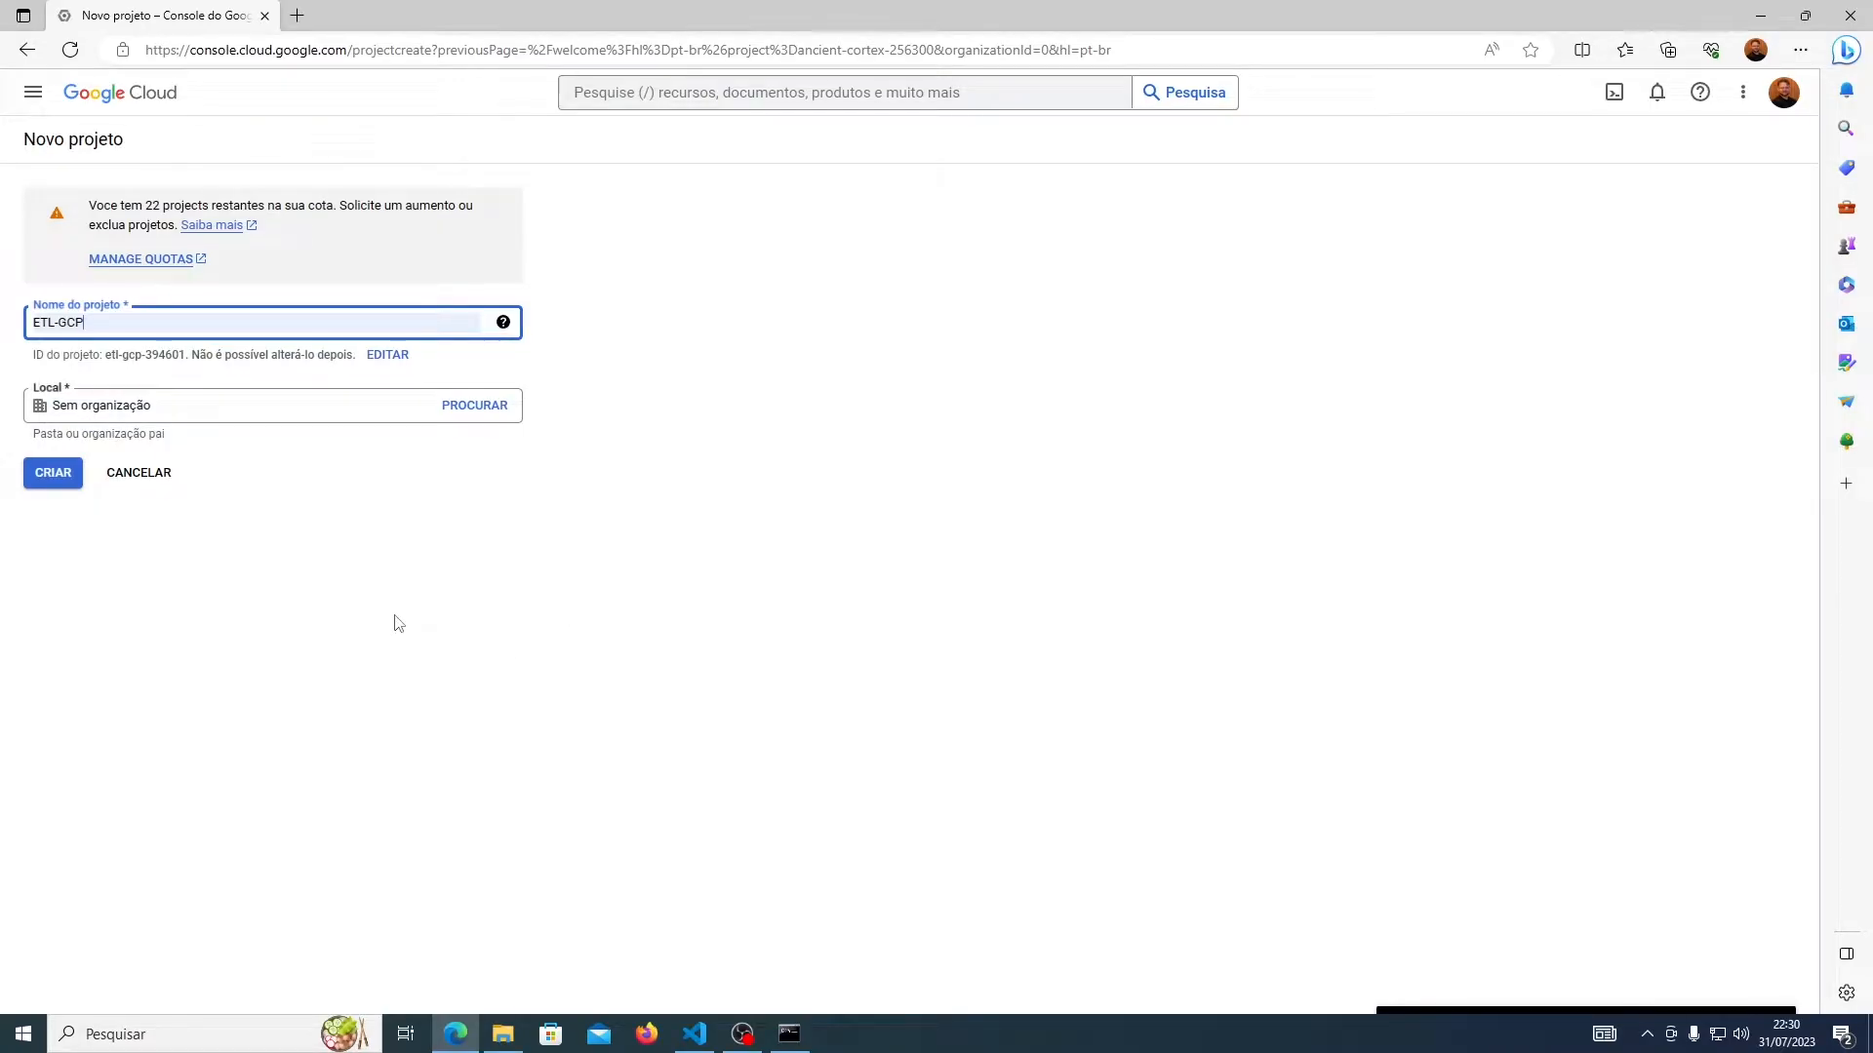
pyautogui.click(51, 476)
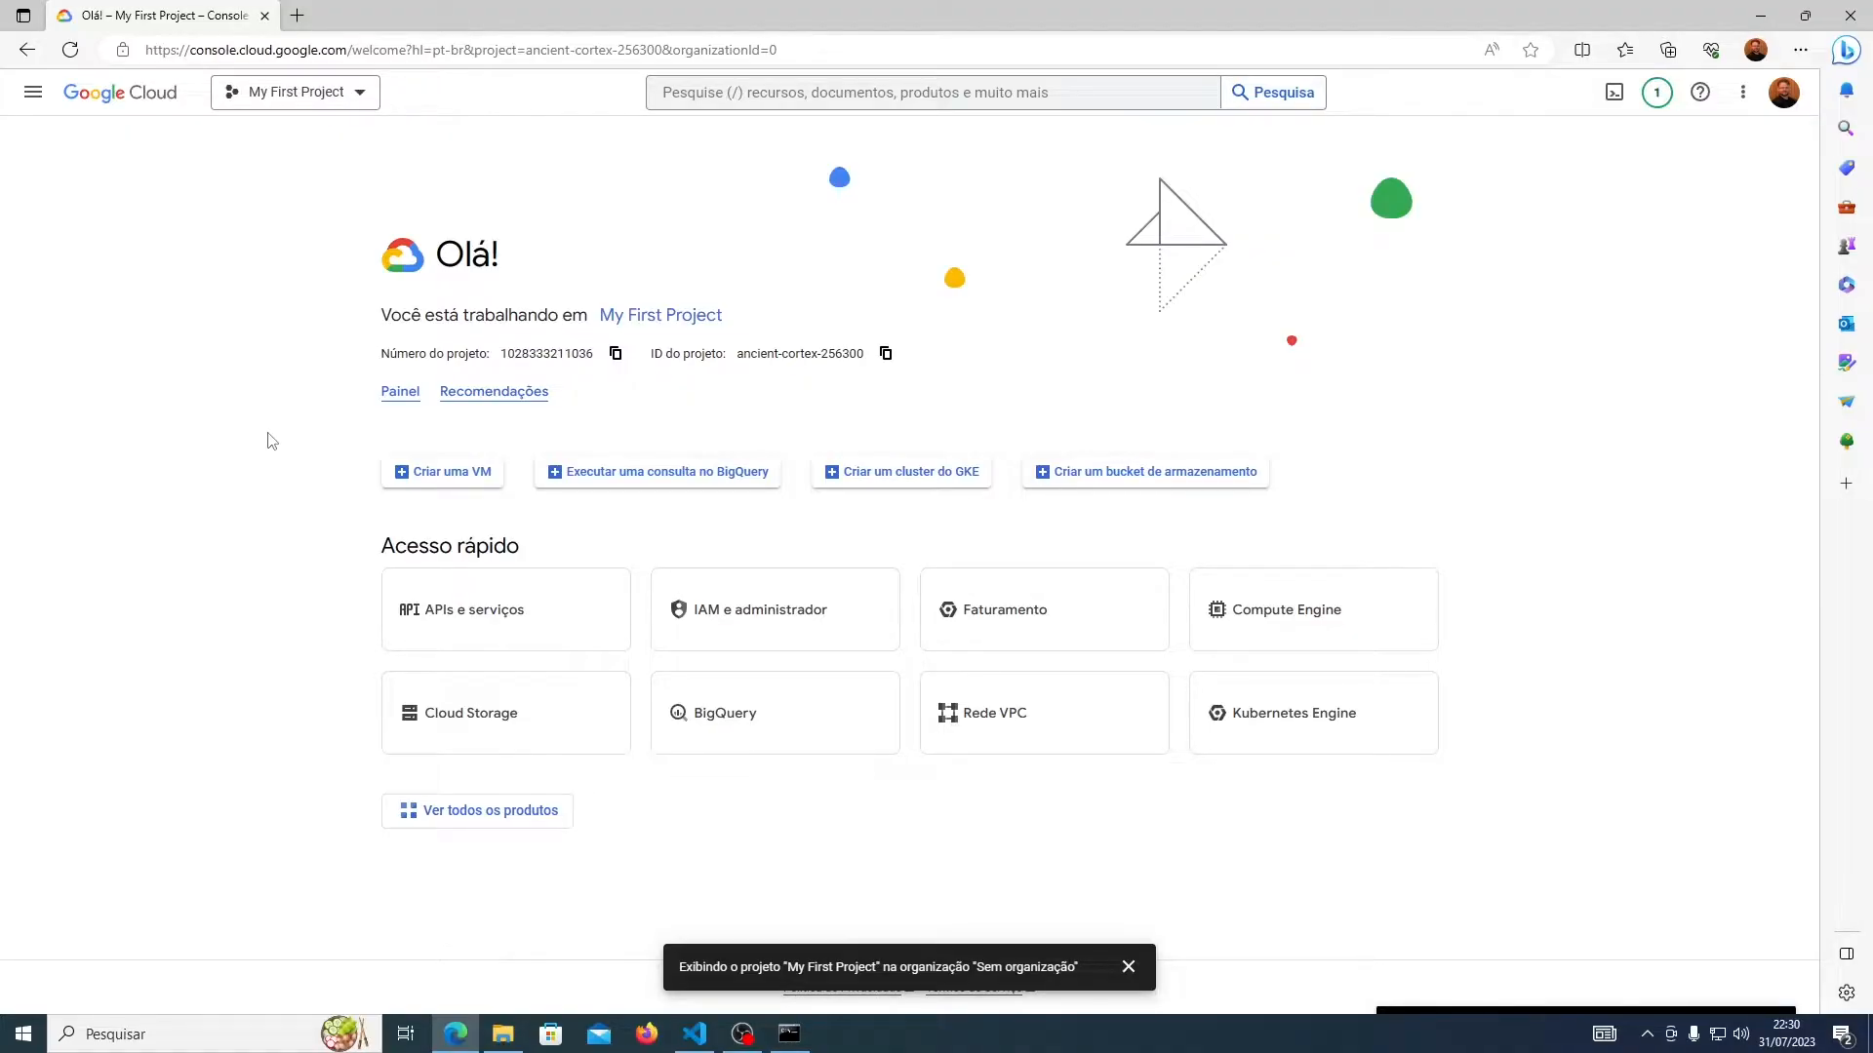
pyautogui.click(304, 96)
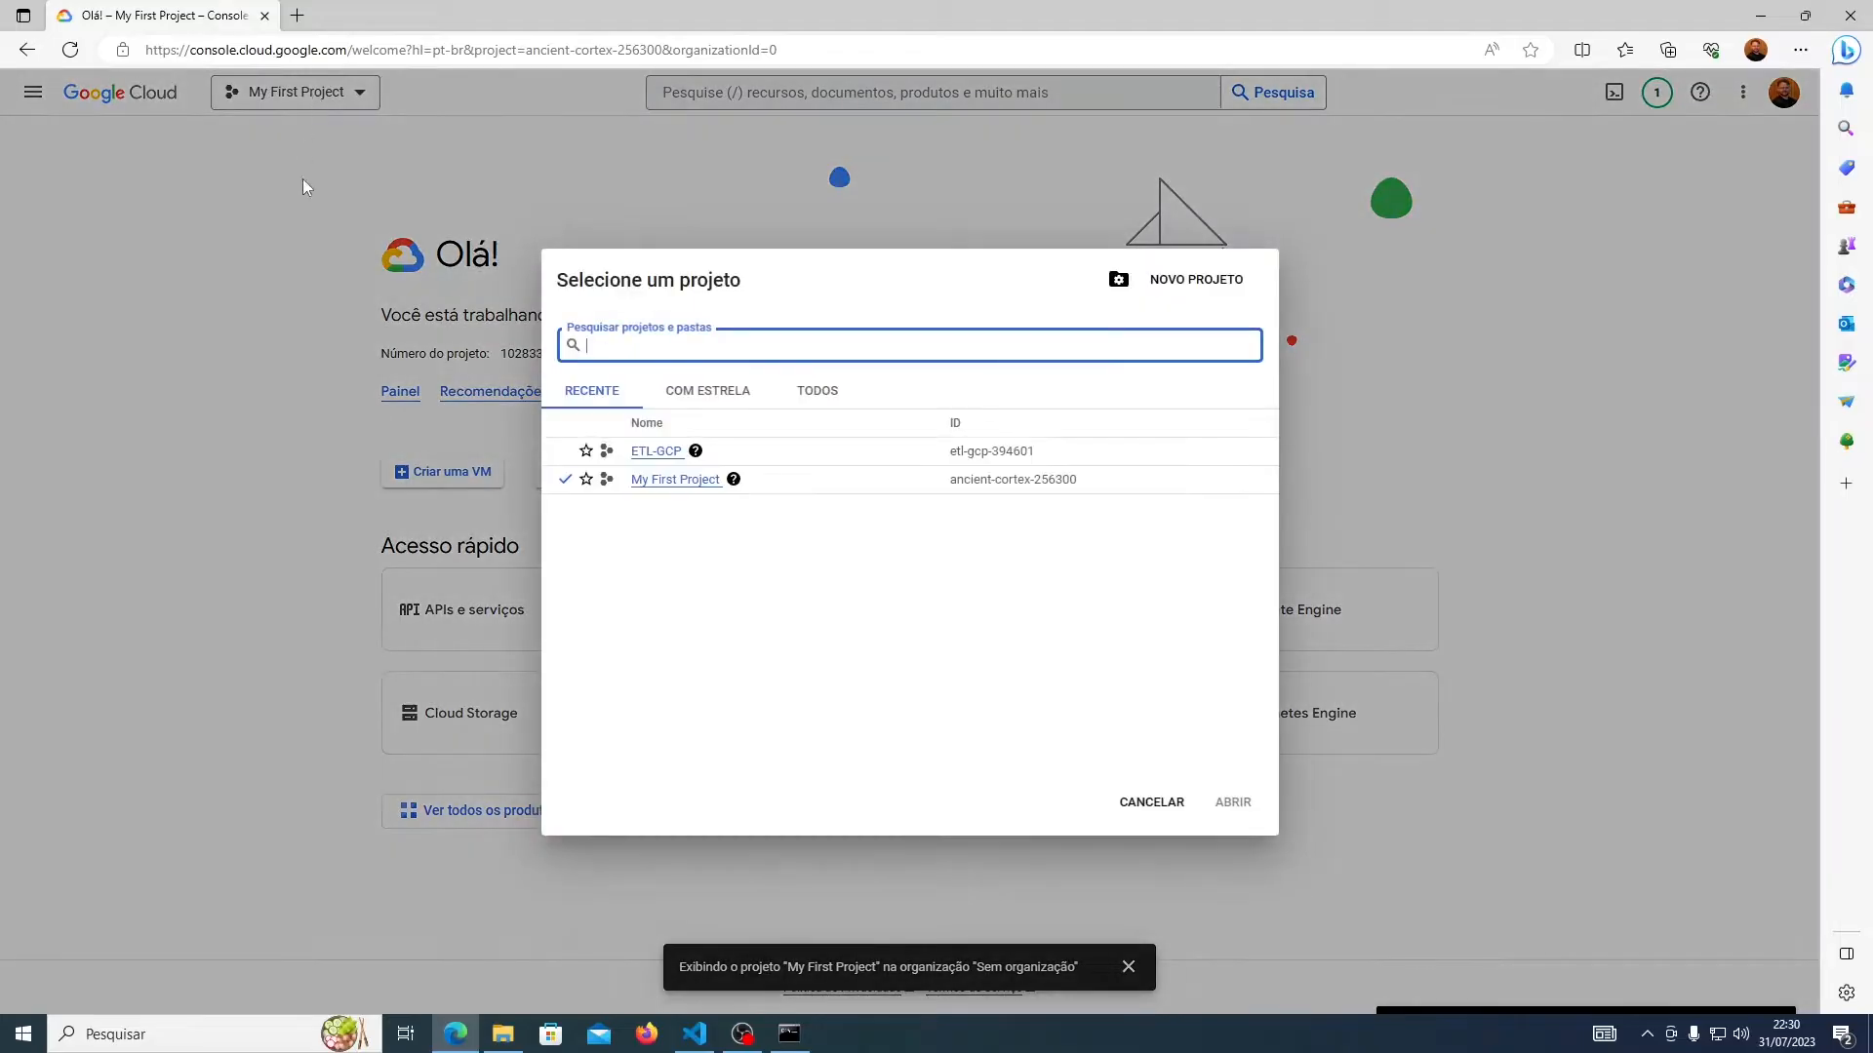
pyautogui.click(656, 454)
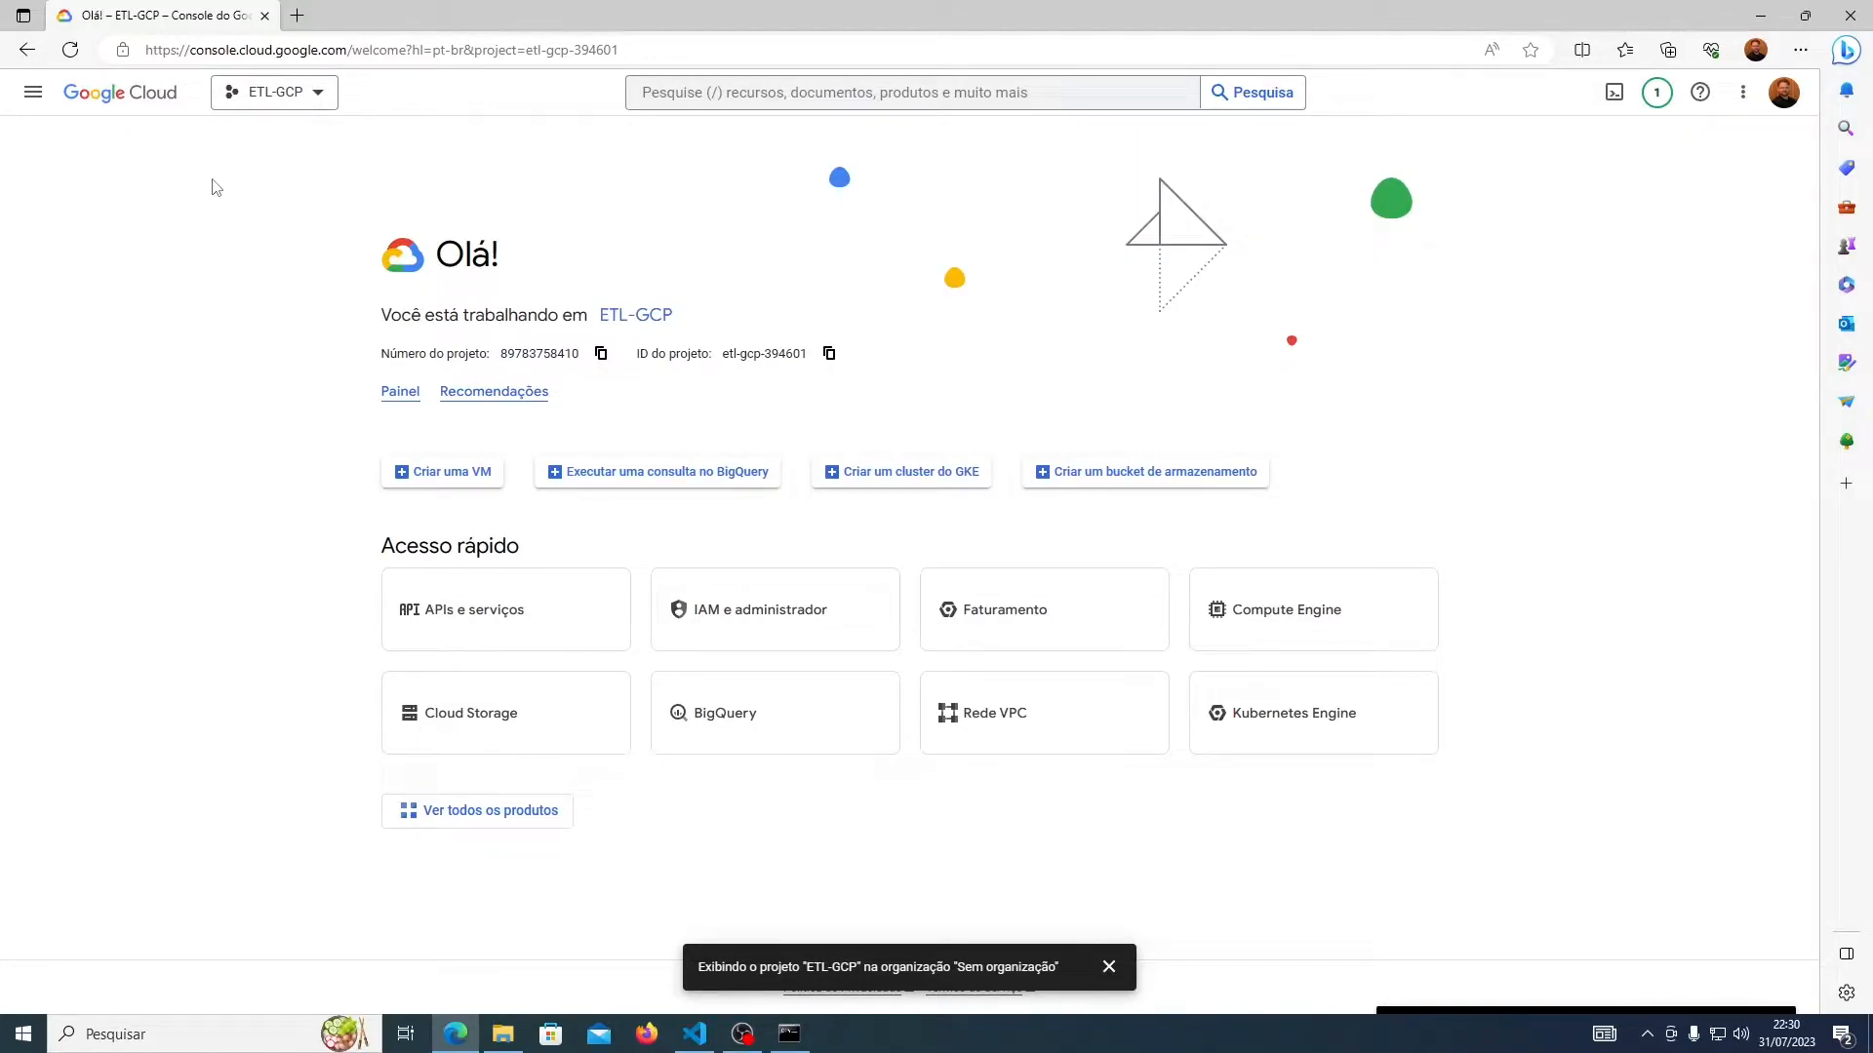
# - Find Cloud Storage by searching for "sto", open its bucket list, and dismiss the deleted-buckets notification
pyautogui.click(815, 91)
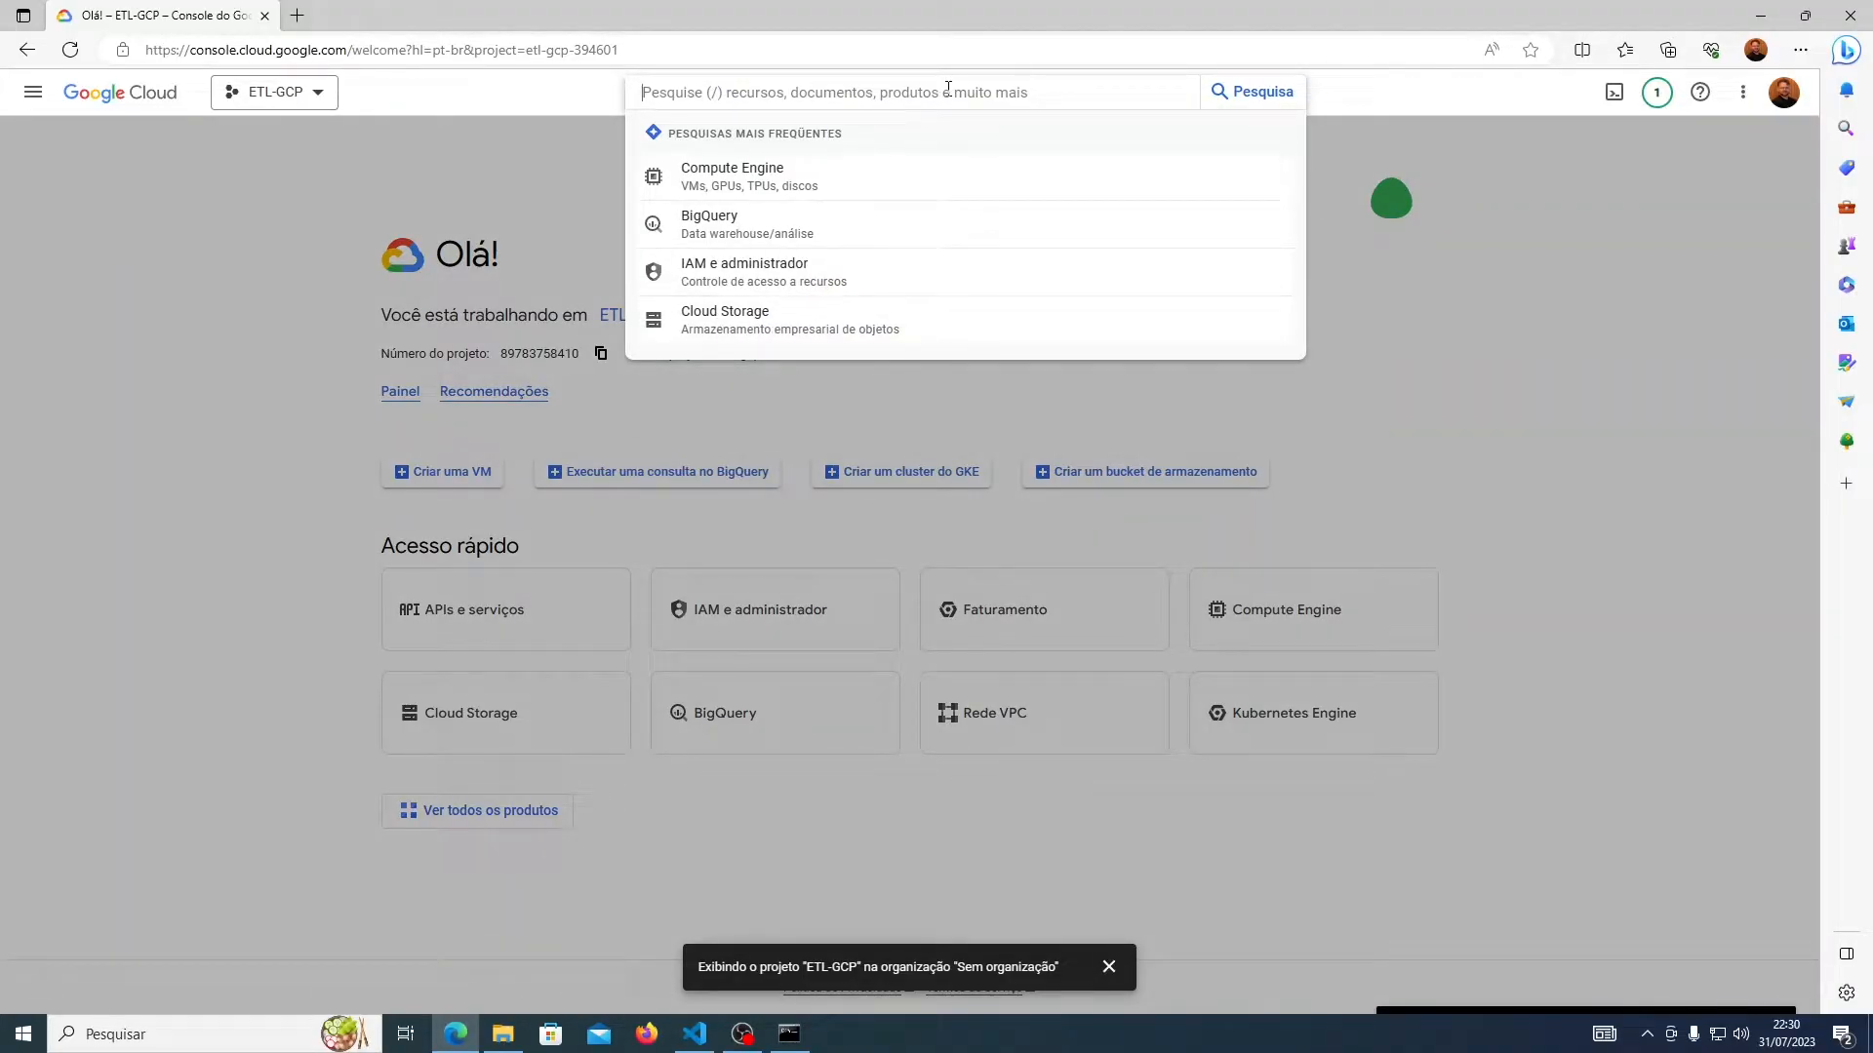
pyautogui.write('sto')
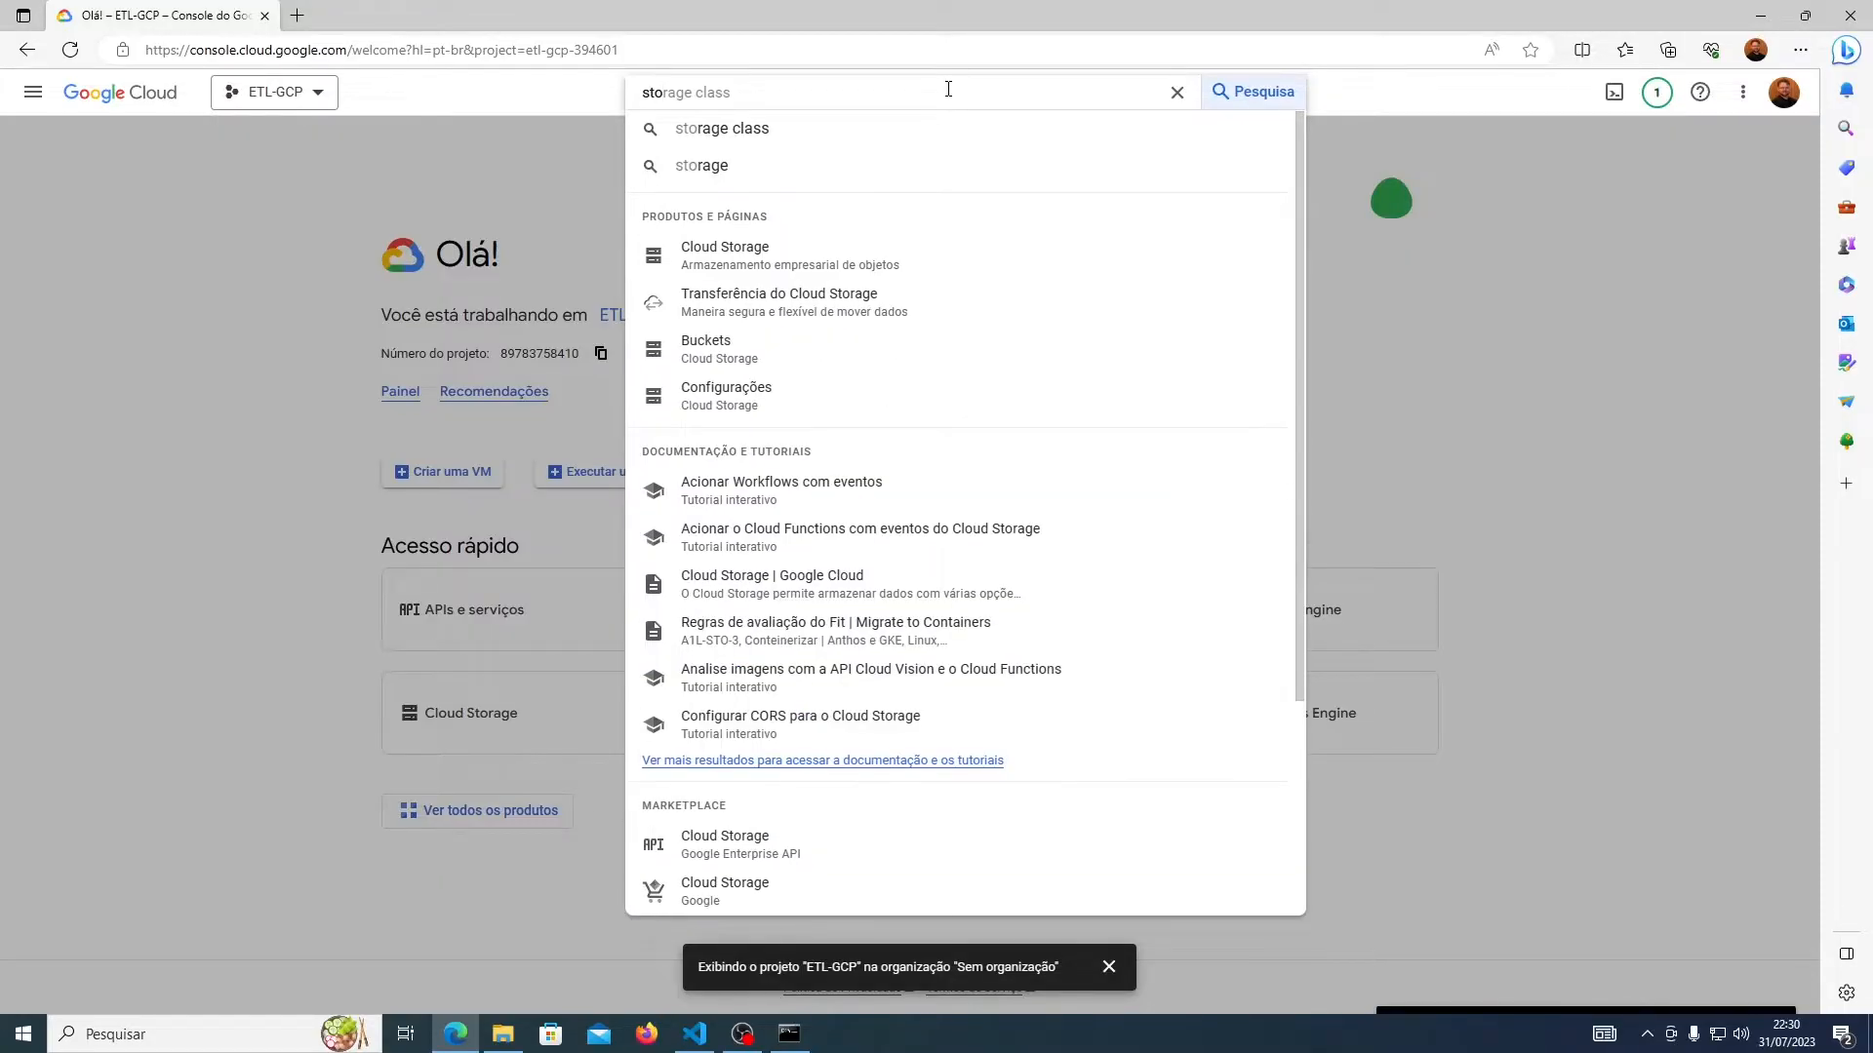
pyautogui.click(766, 261)
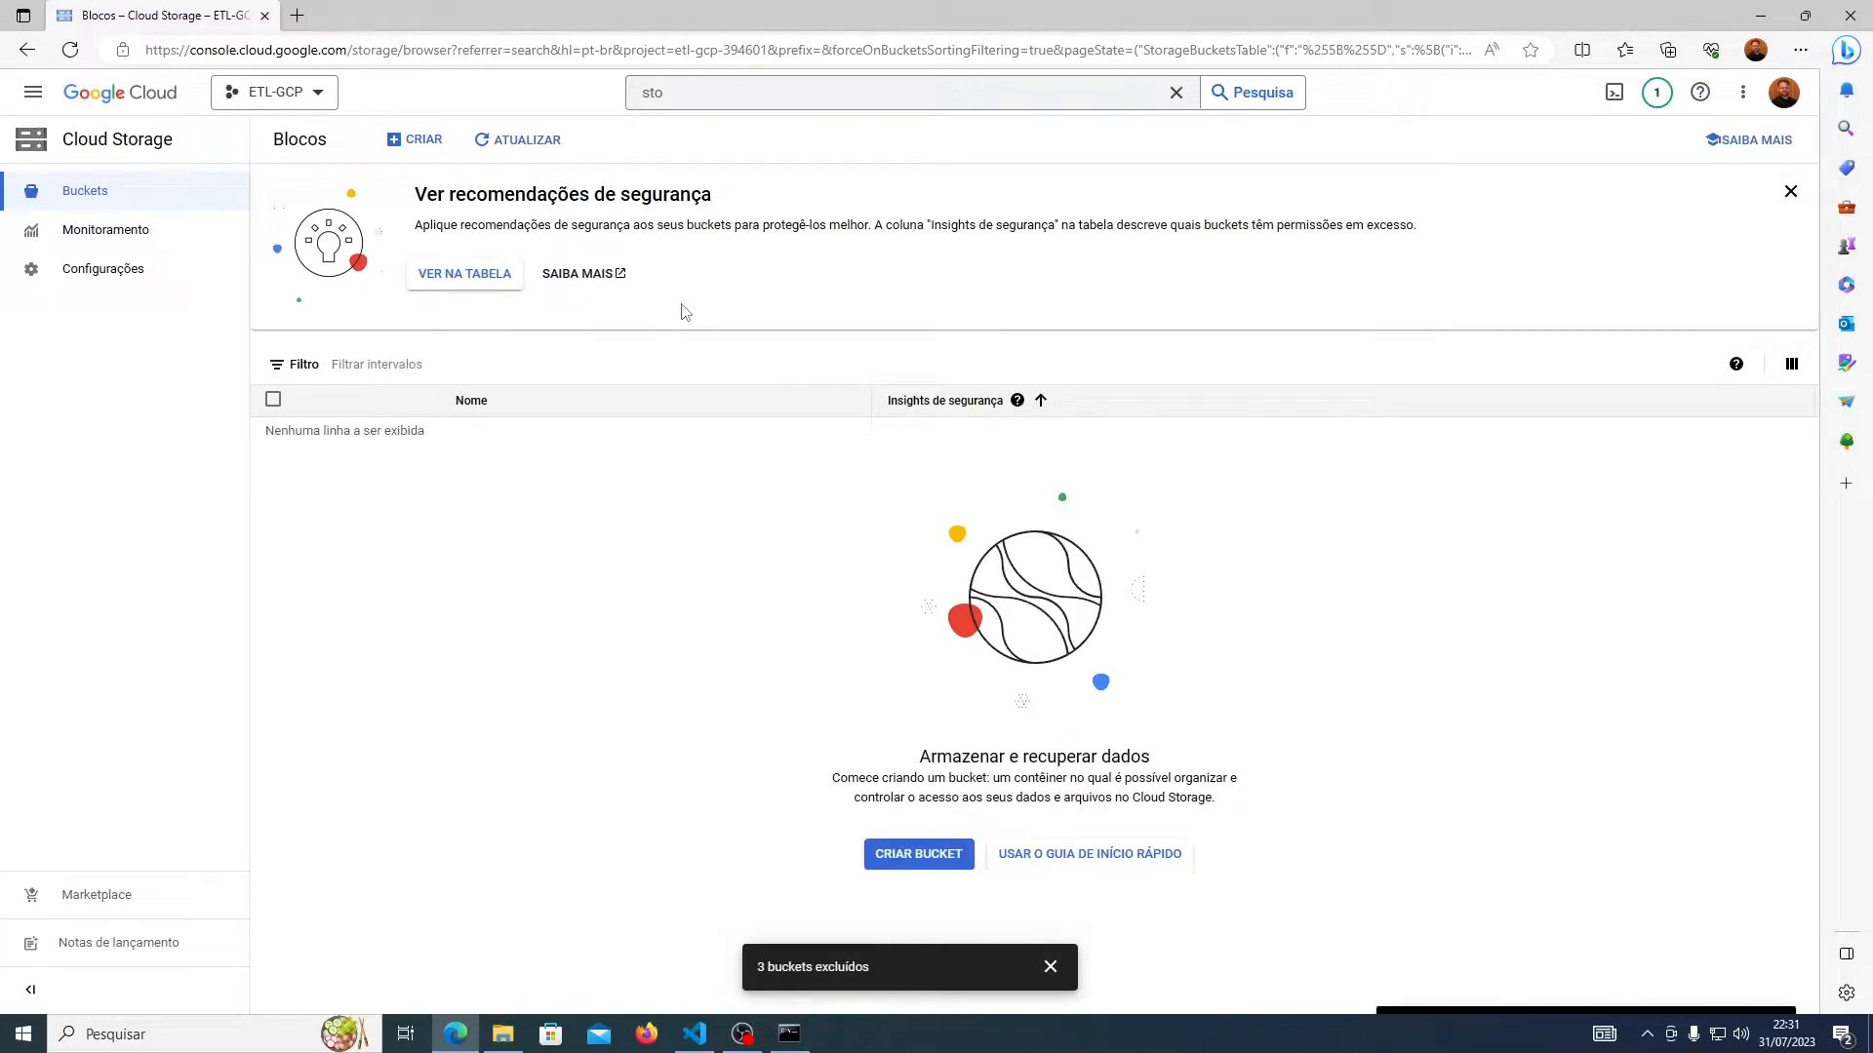
pyautogui.click(1050, 968)
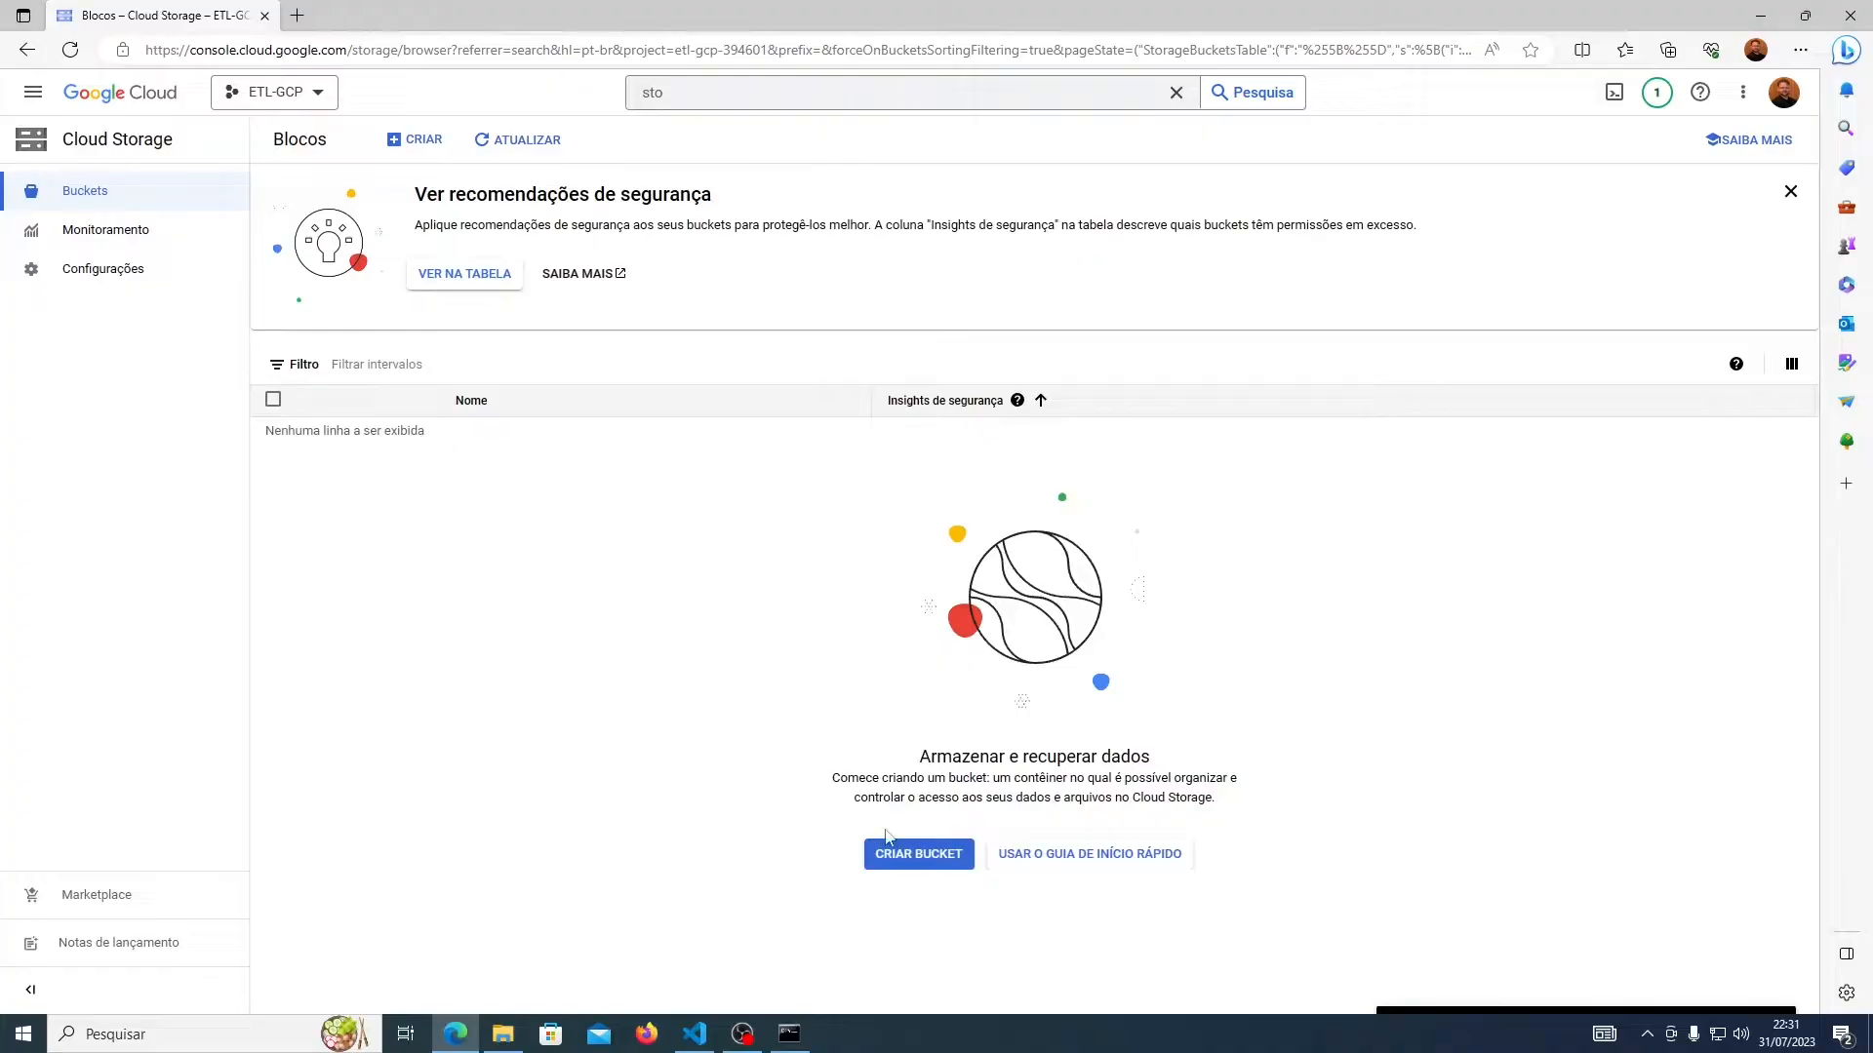
# - Start a new Cloud Storage bucket and name it base_voos
pyautogui.click(938, 868)
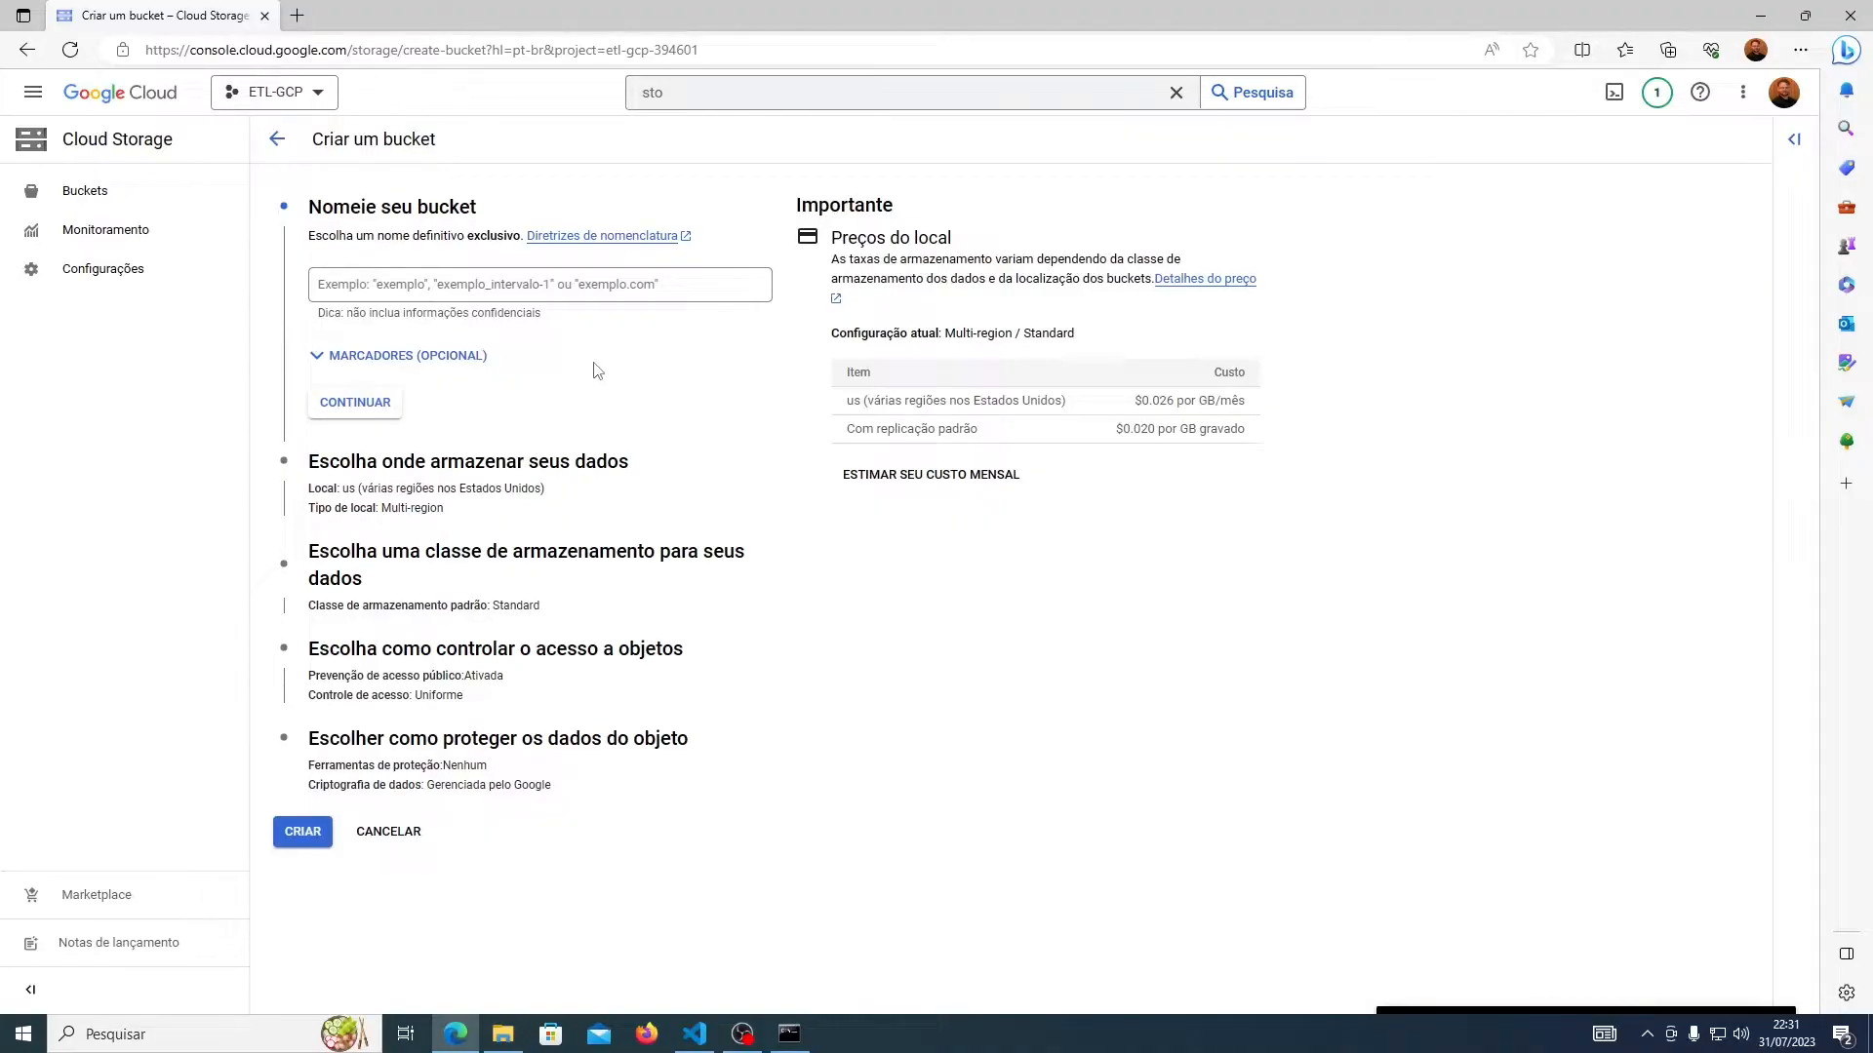
pyautogui.click(585, 287)
pyautogui.write('base_voos')
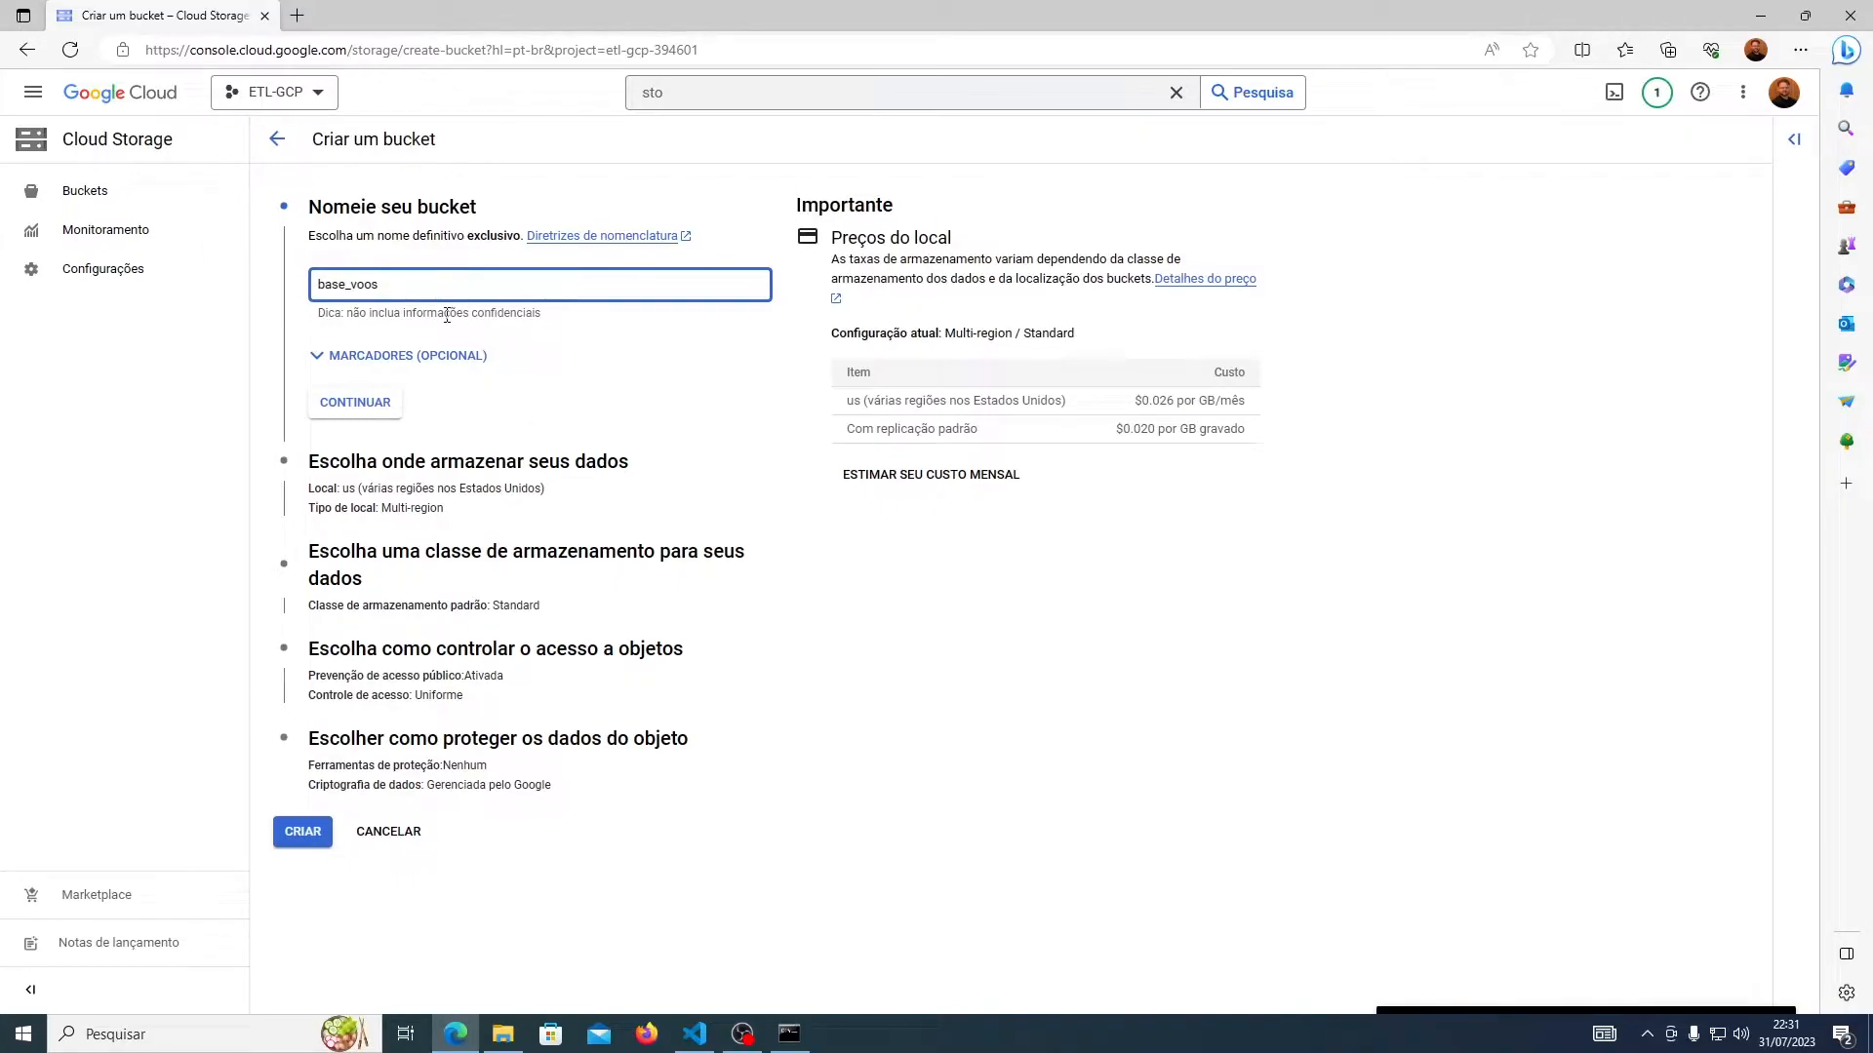
pyautogui.click(366, 408)
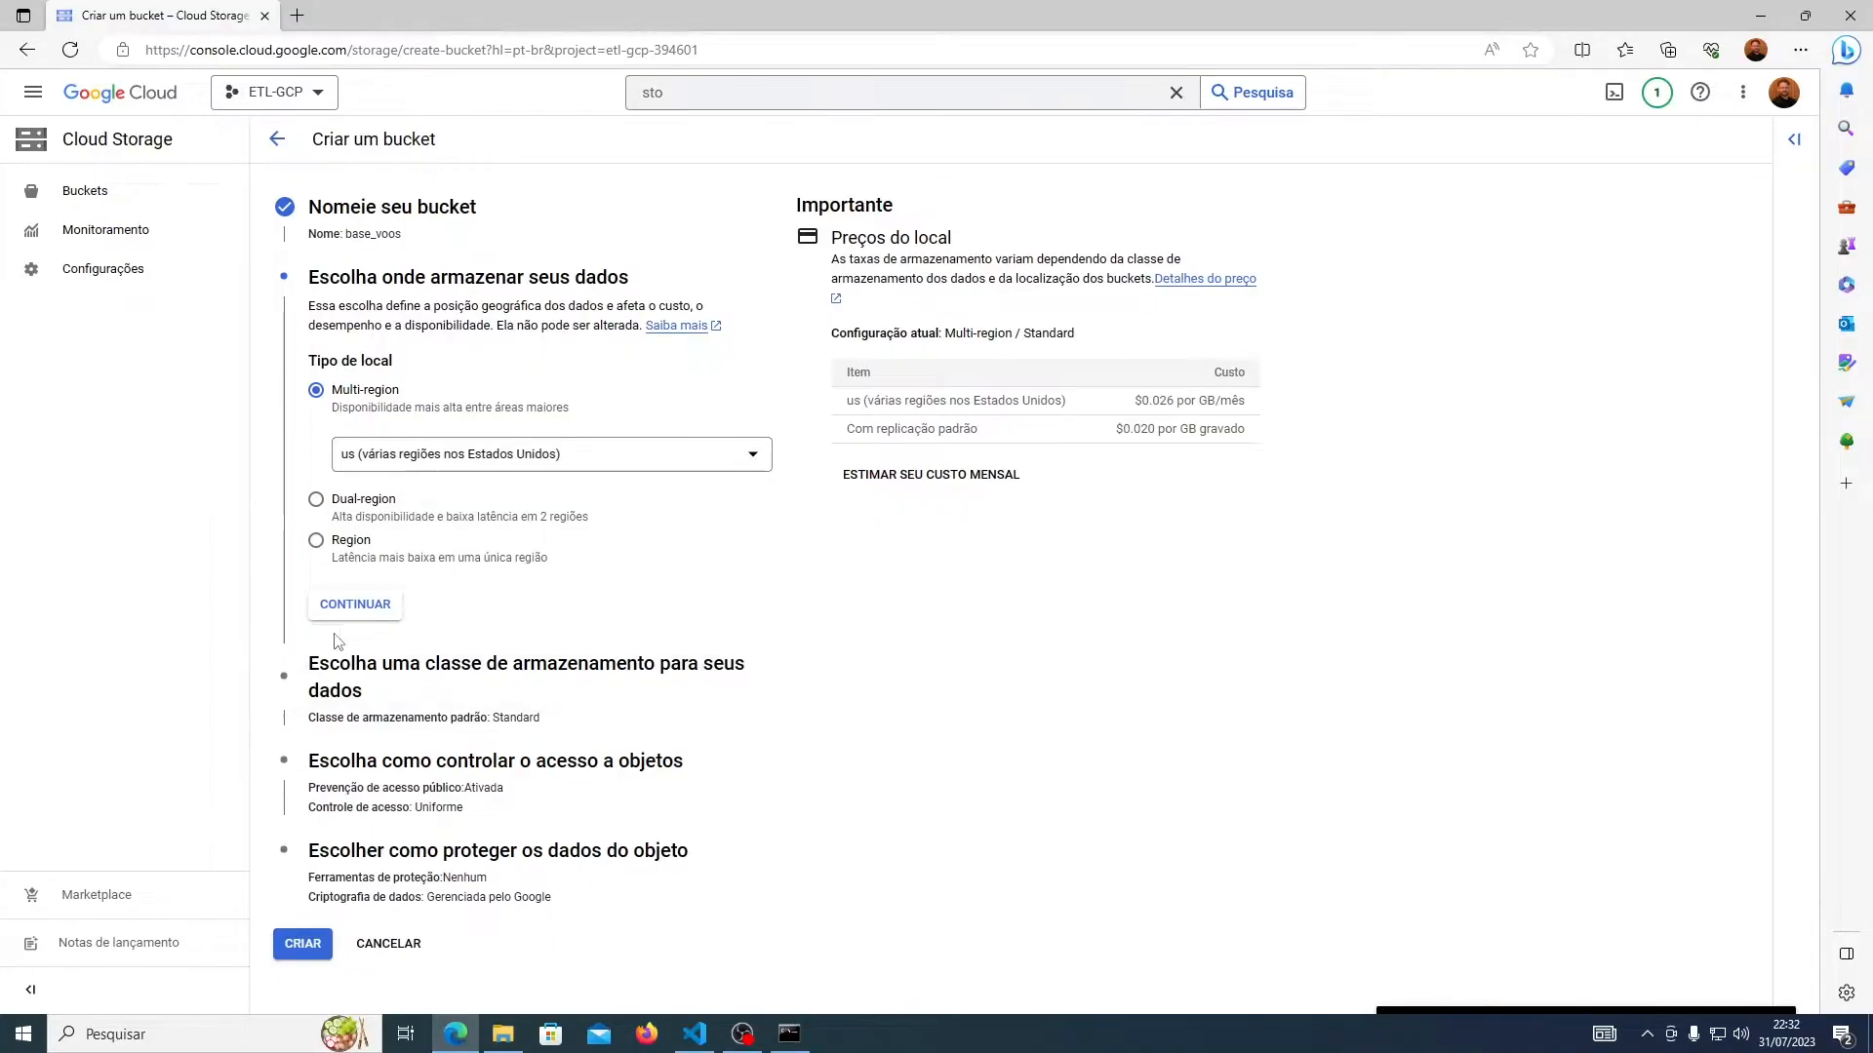
# - Accept the us multi-region location, Standard storage class, and uniform access control with public access prevention for the bucket
pyautogui.click(354, 604)
pyautogui.scroll(-1, 520, 478)
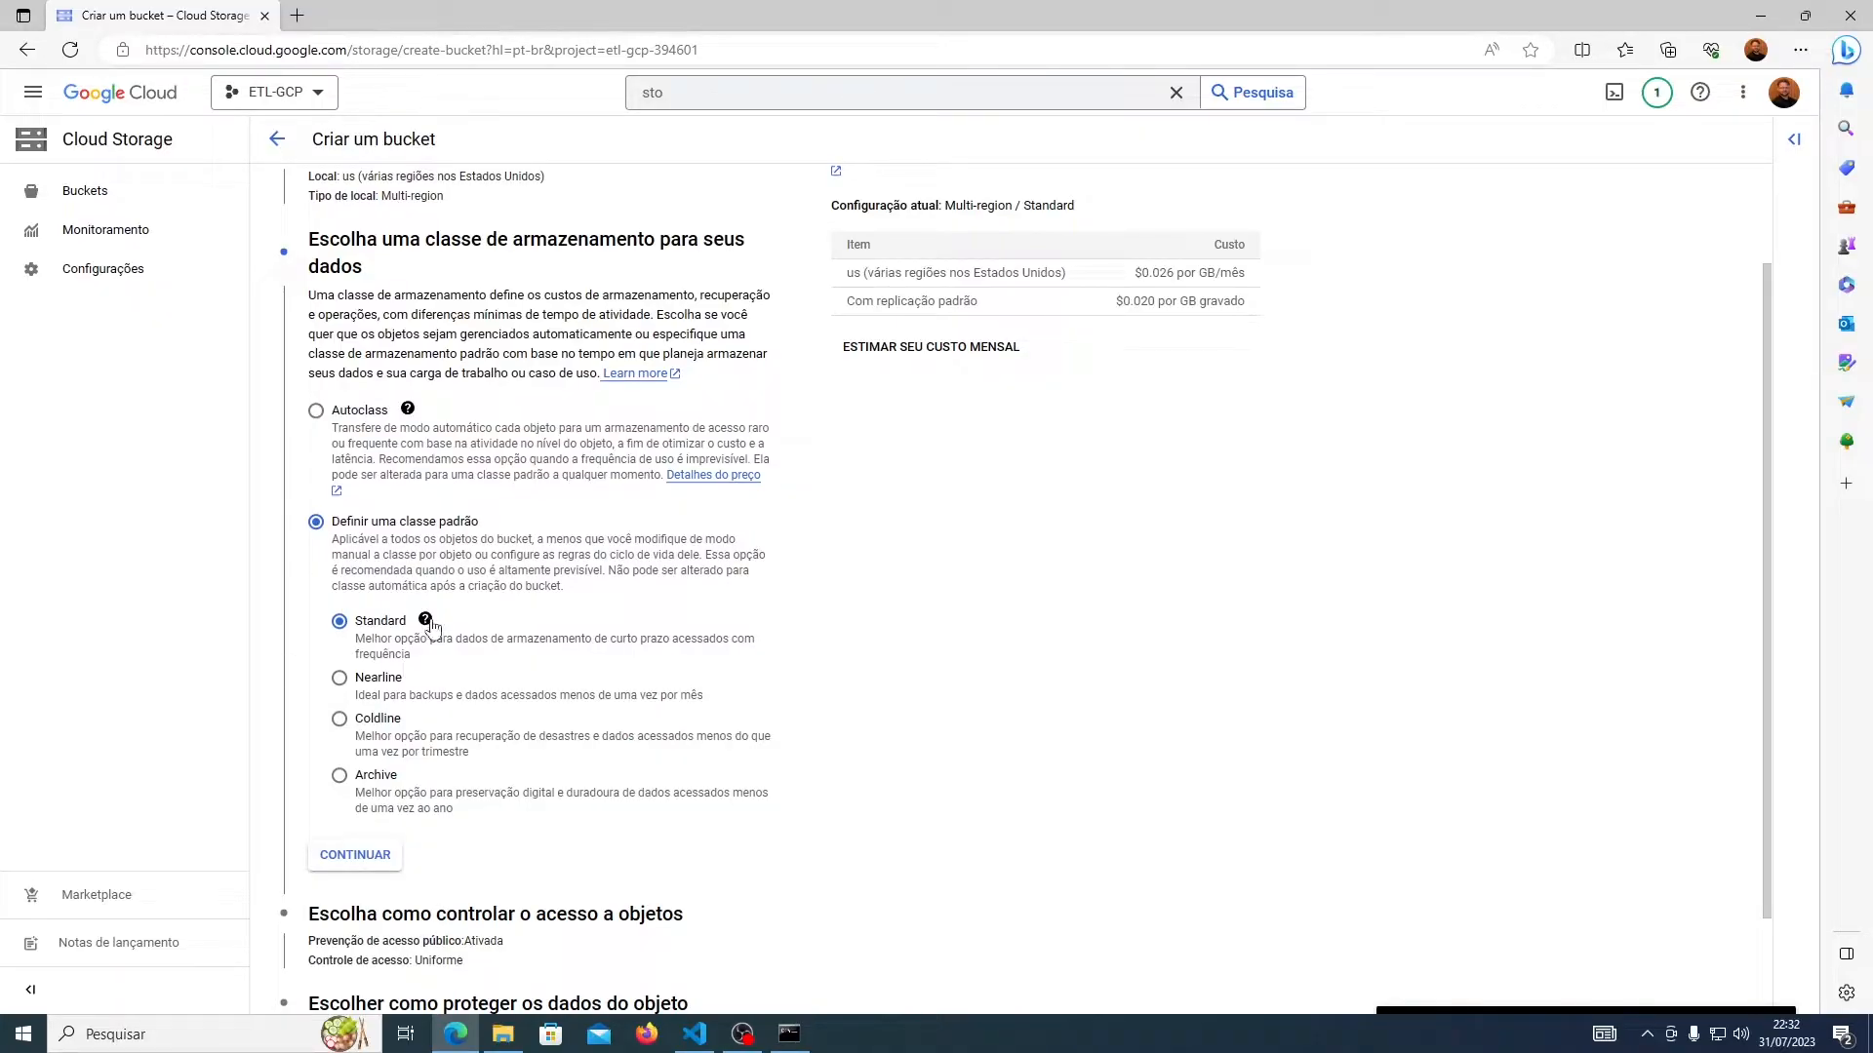
pyautogui.click(337, 858)
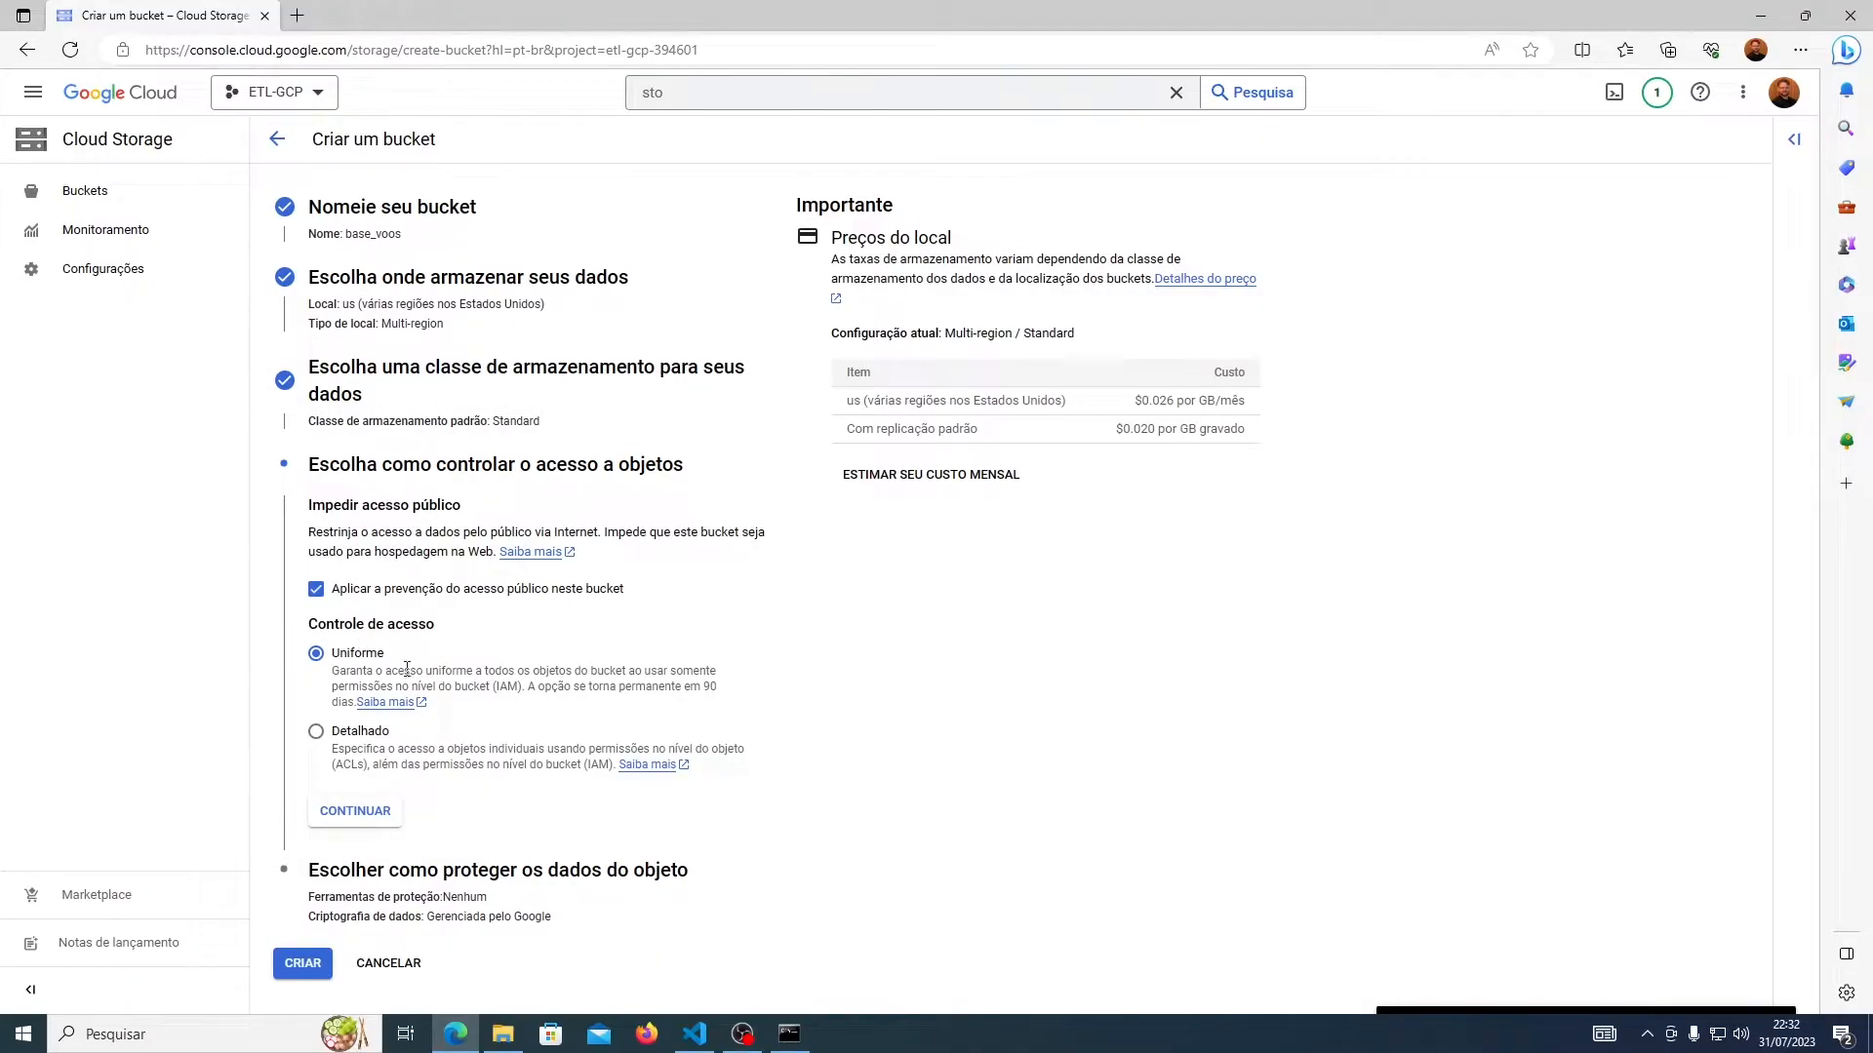
pyautogui.click(363, 813)
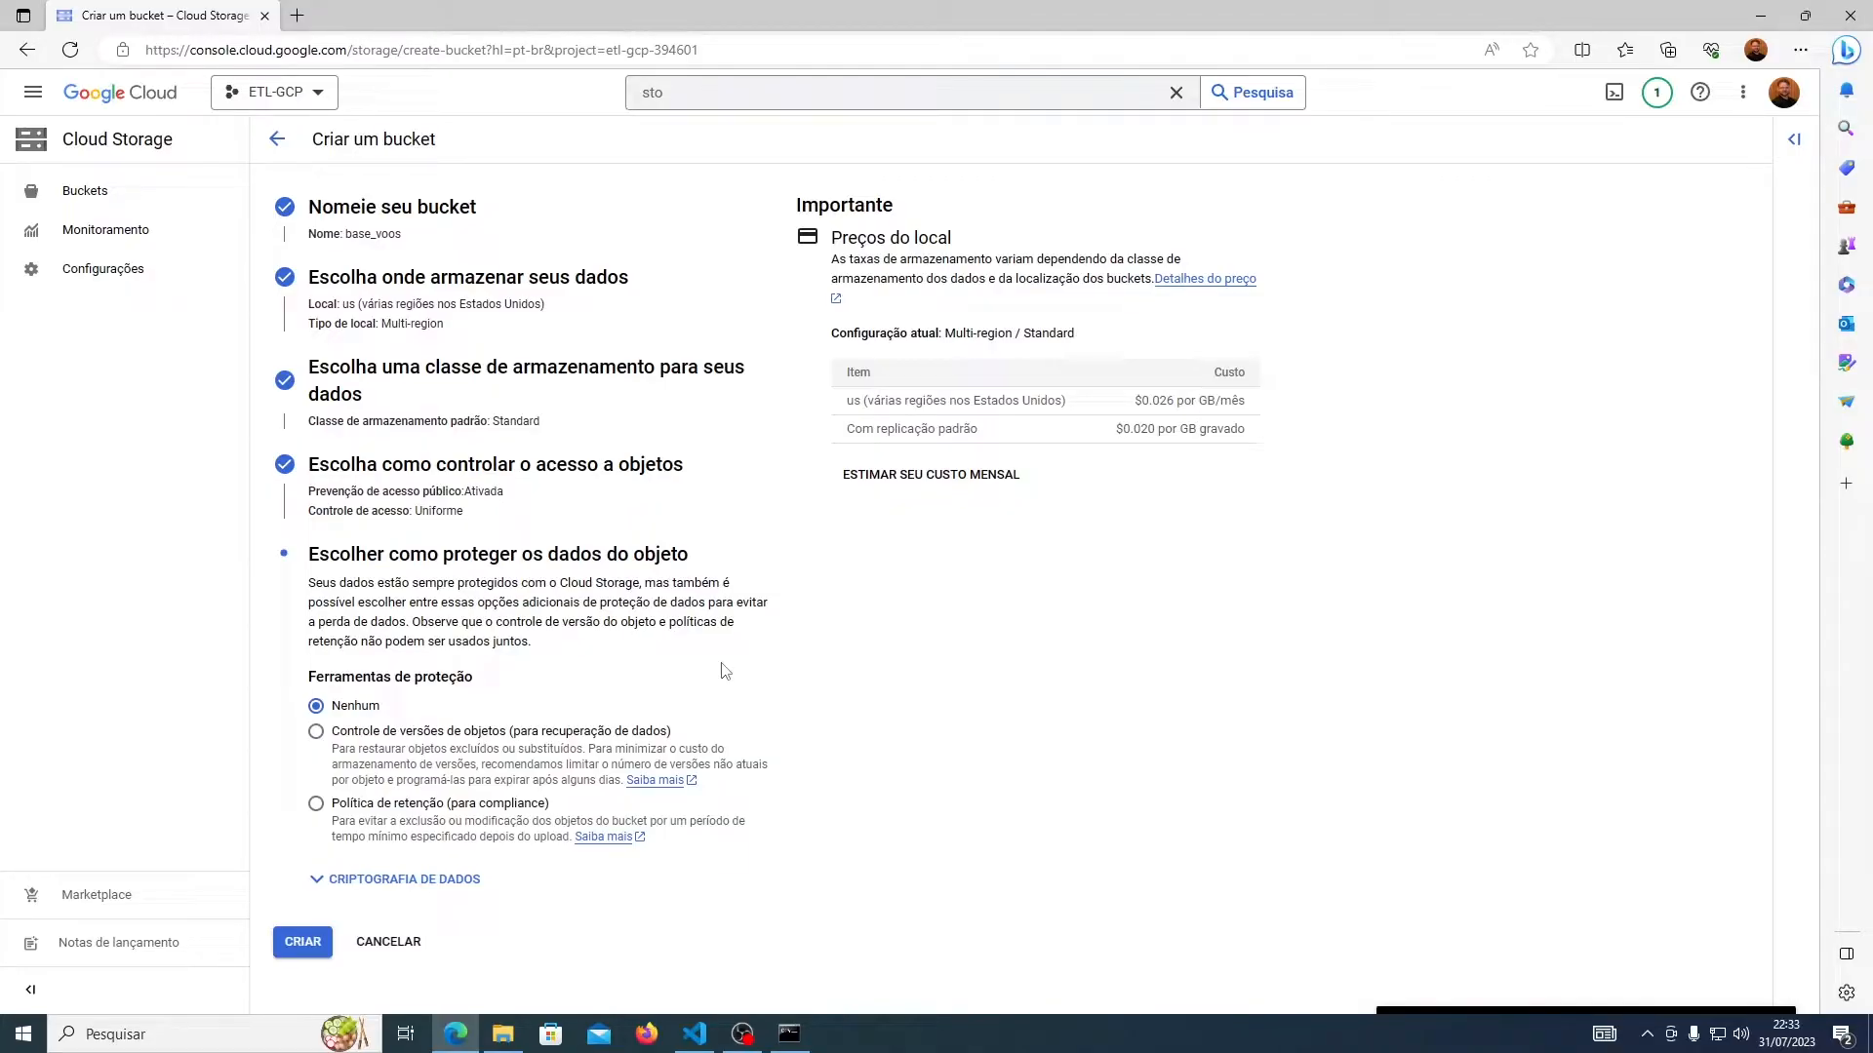
# - Create the bucket without protection tools and confirm that public access prevention is enforced on it
pyautogui.click(304, 943)
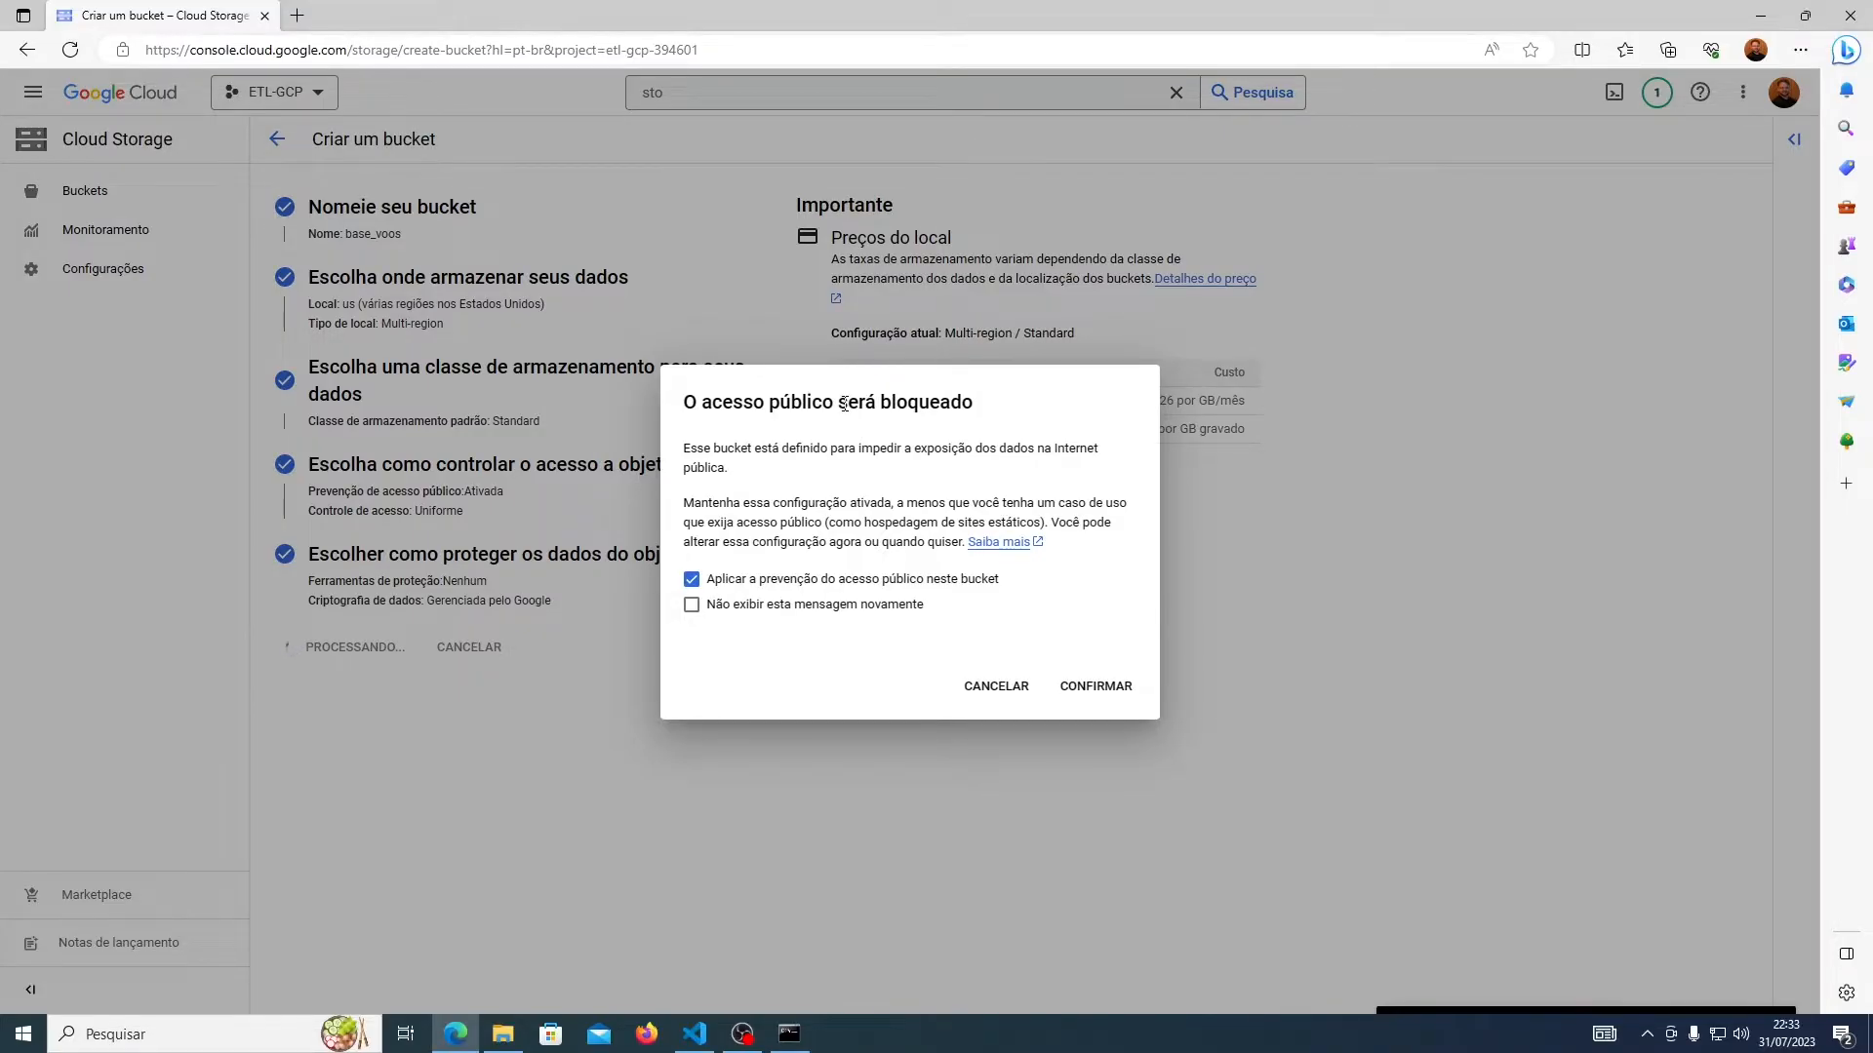
pyautogui.moveTo(837, 403); pyautogui.dragTo(974, 403)
pyautogui.click(969, 440)
pyautogui.moveTo(829, 523); pyautogui.dragTo(1043, 525)
pyautogui.click(934, 532)
pyautogui.click(1089, 688)
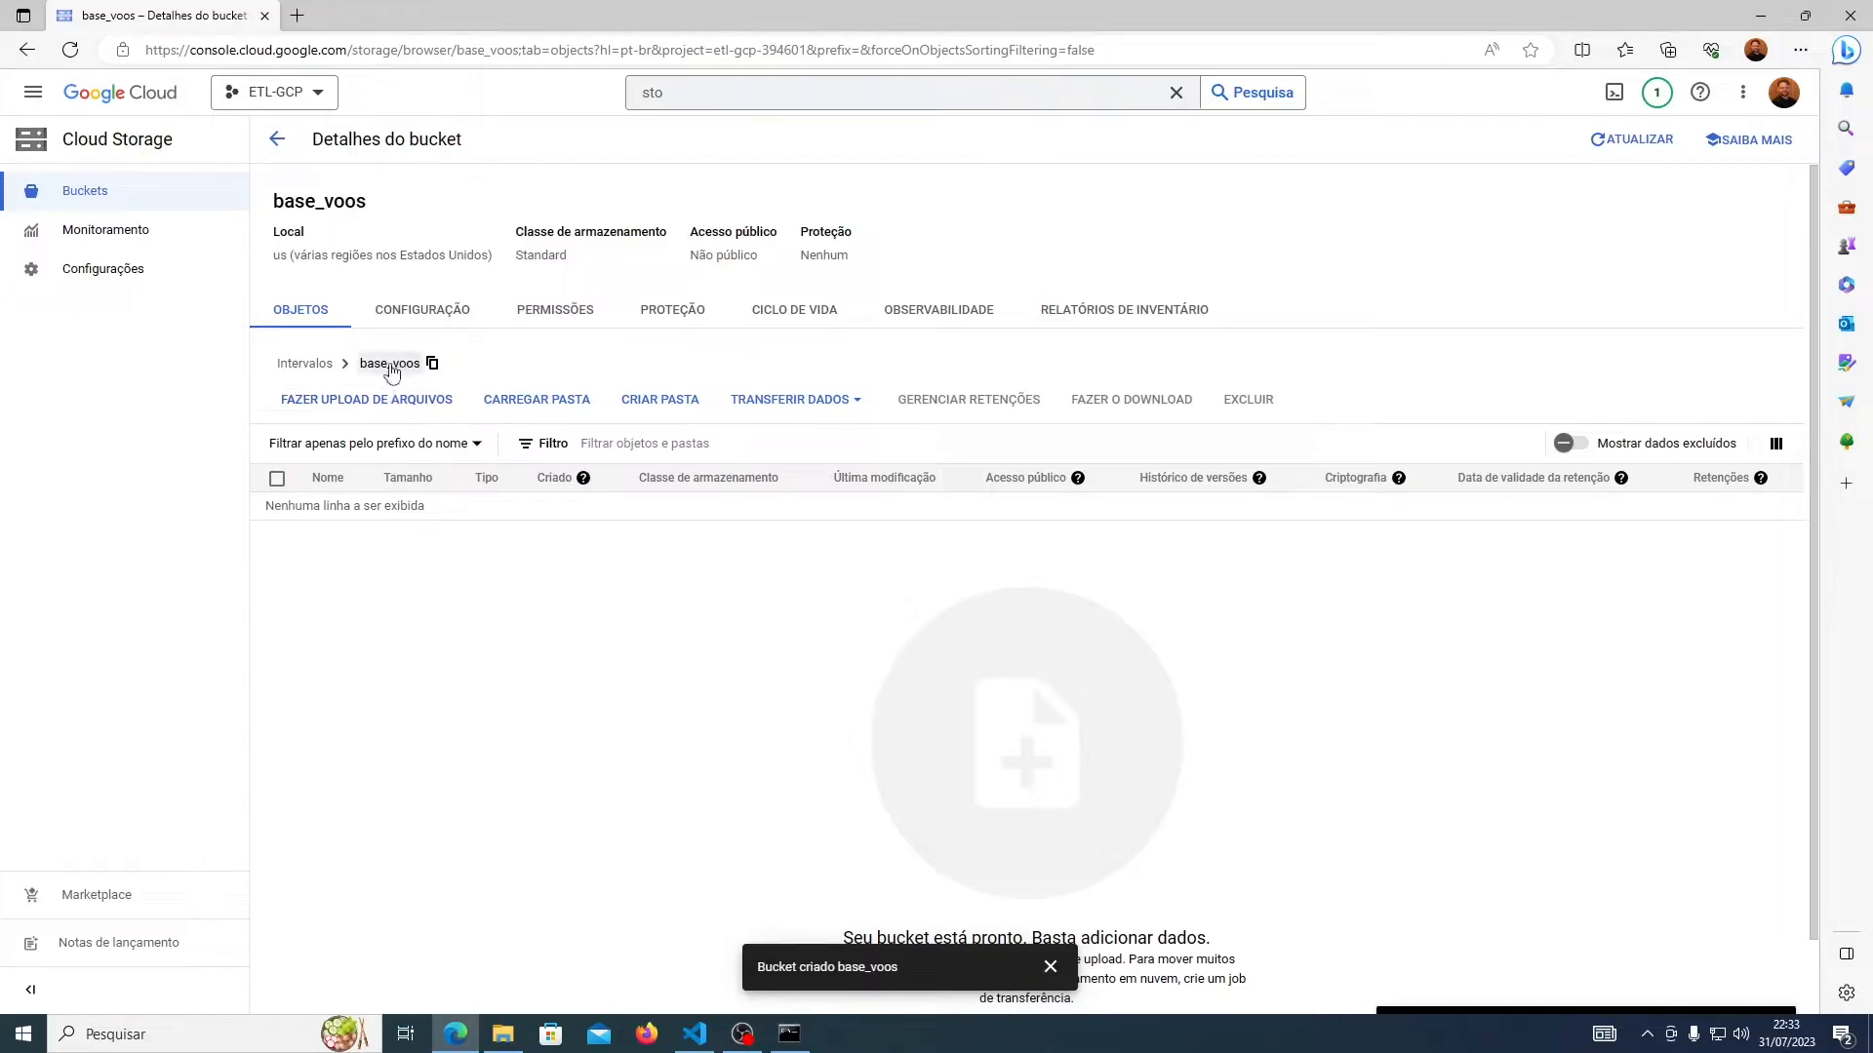
# - Create a folder named dados_brutos inside the base_voos bucket
pyautogui.click(667, 409)
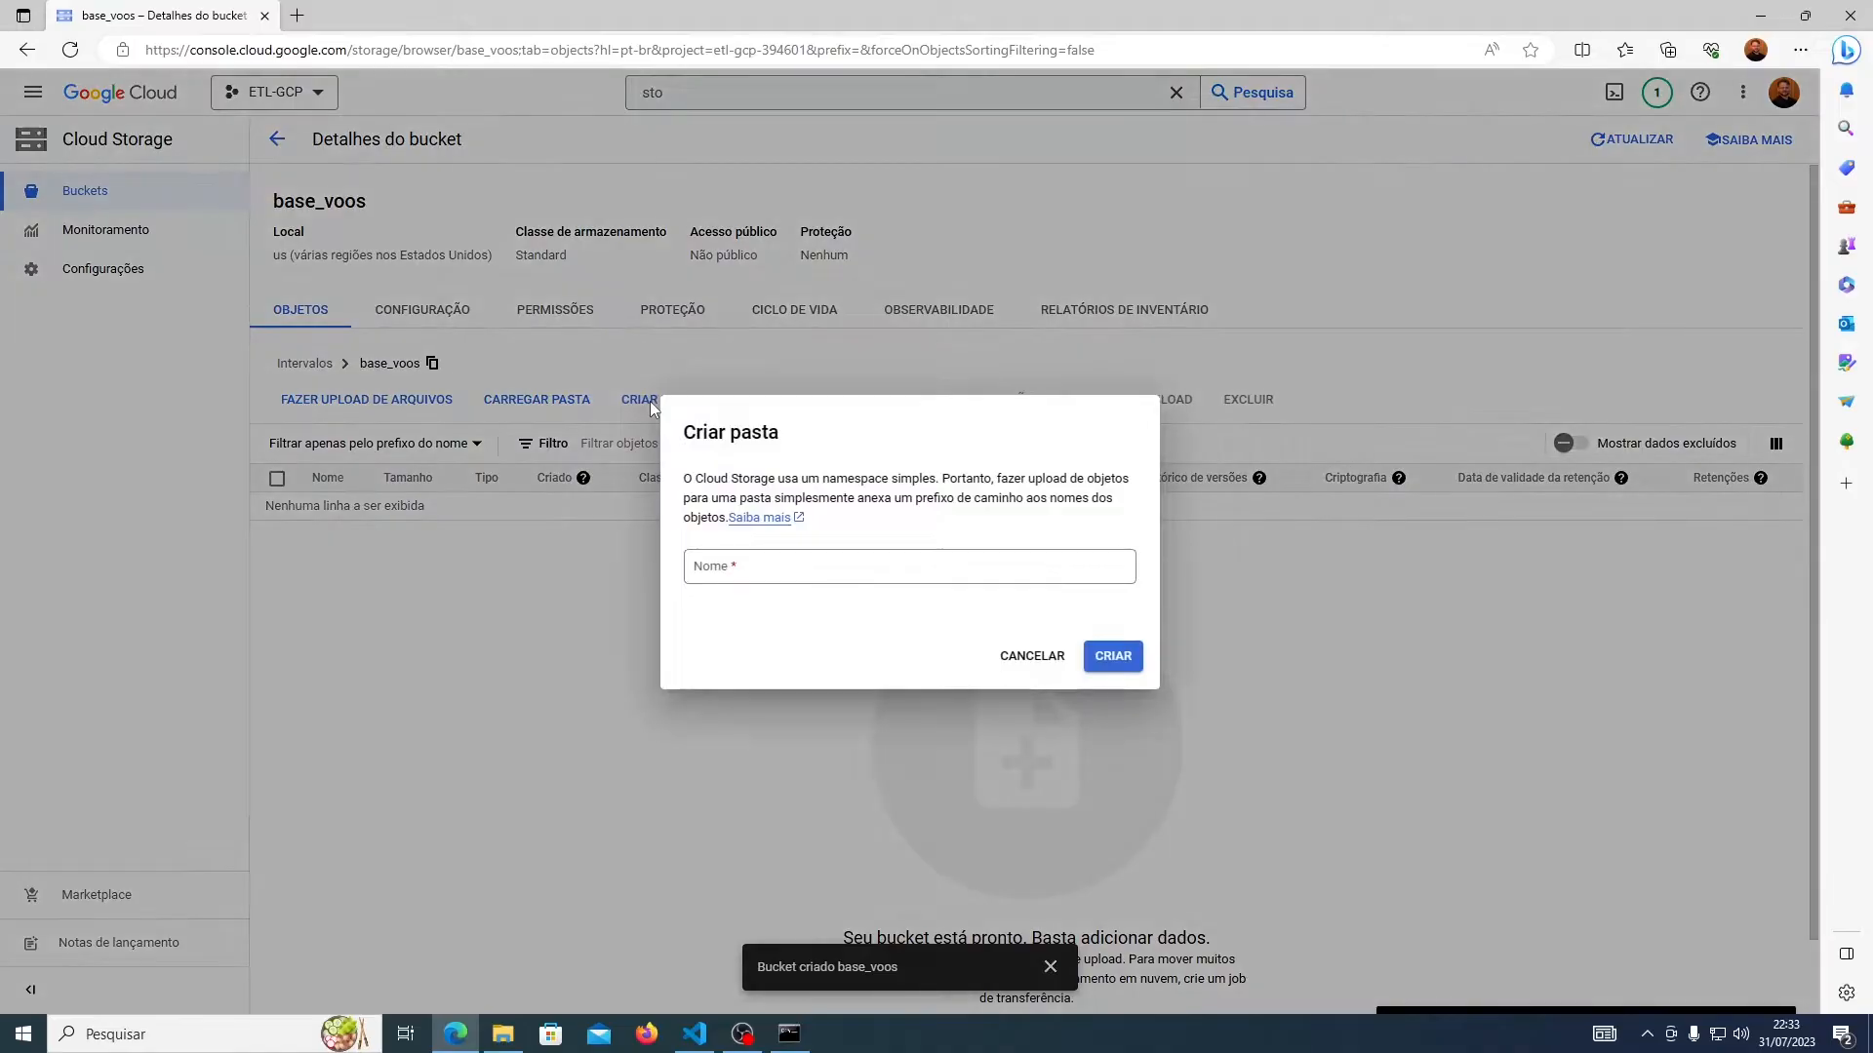
pyautogui.click(783, 567)
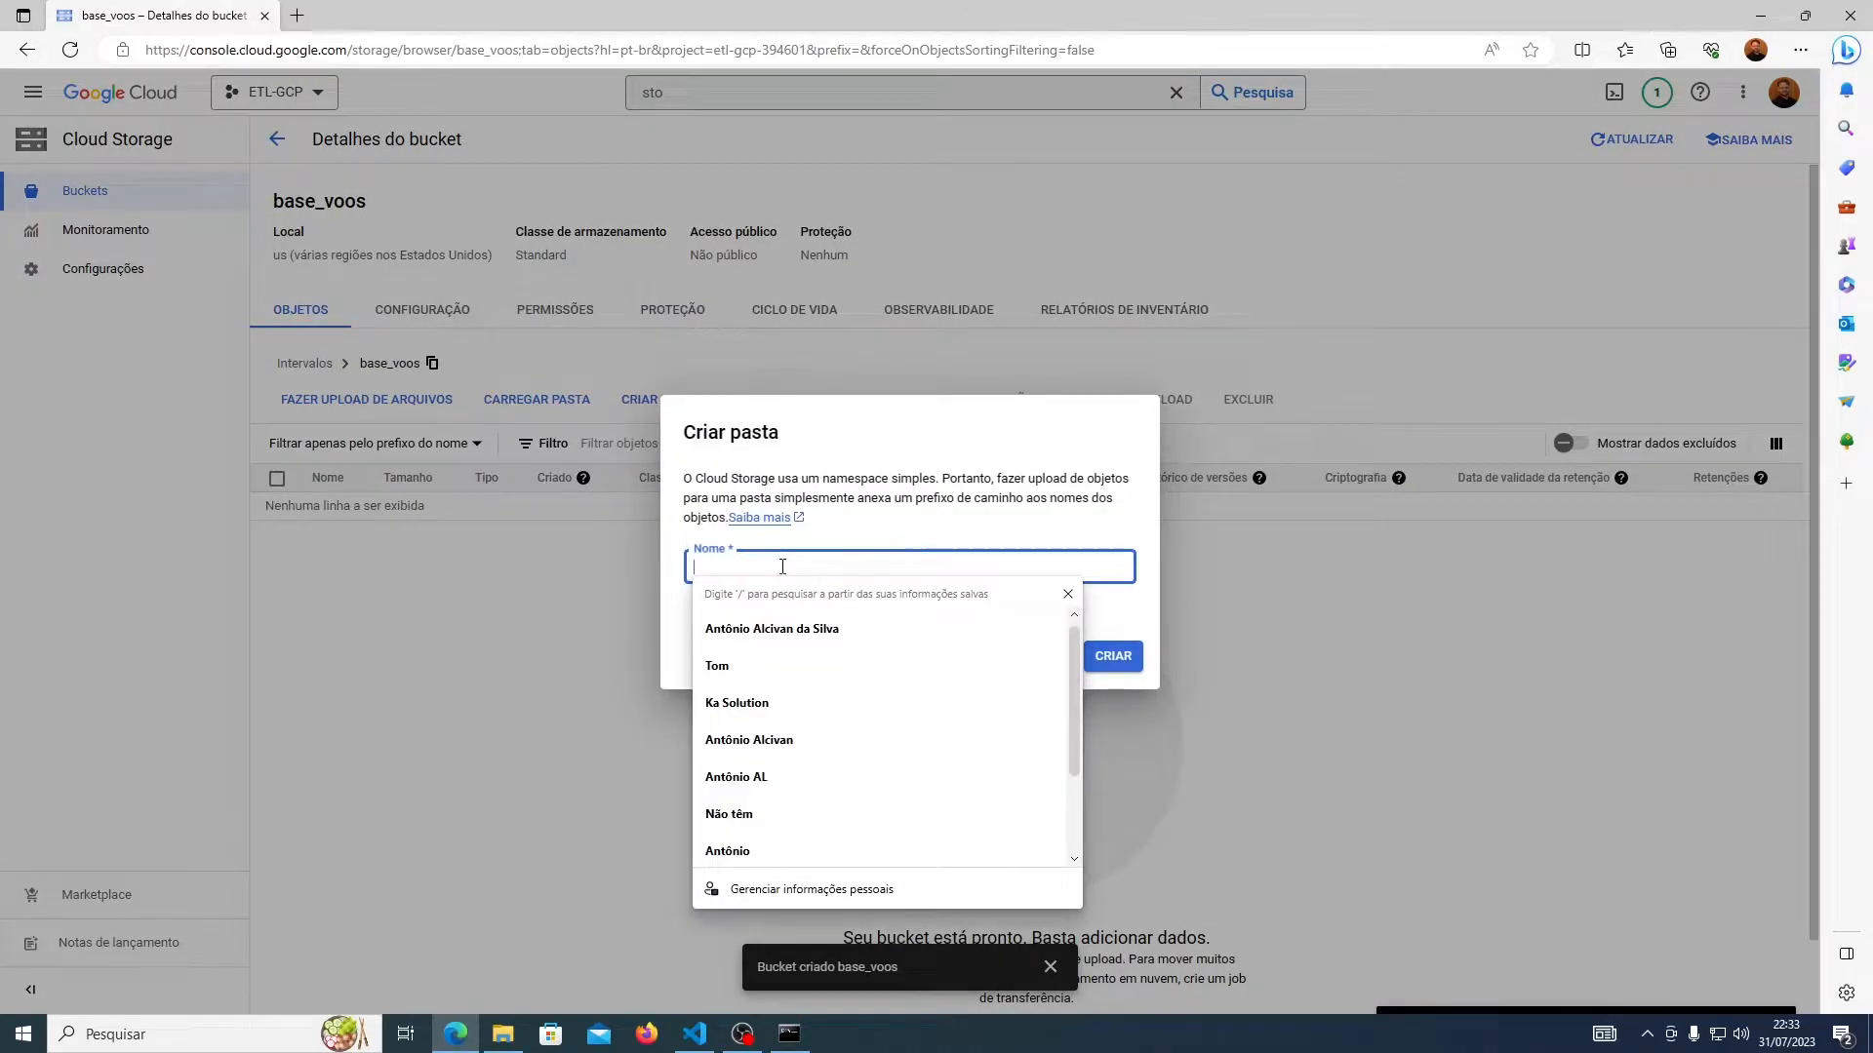
pyautogui.write('dados_brutos')
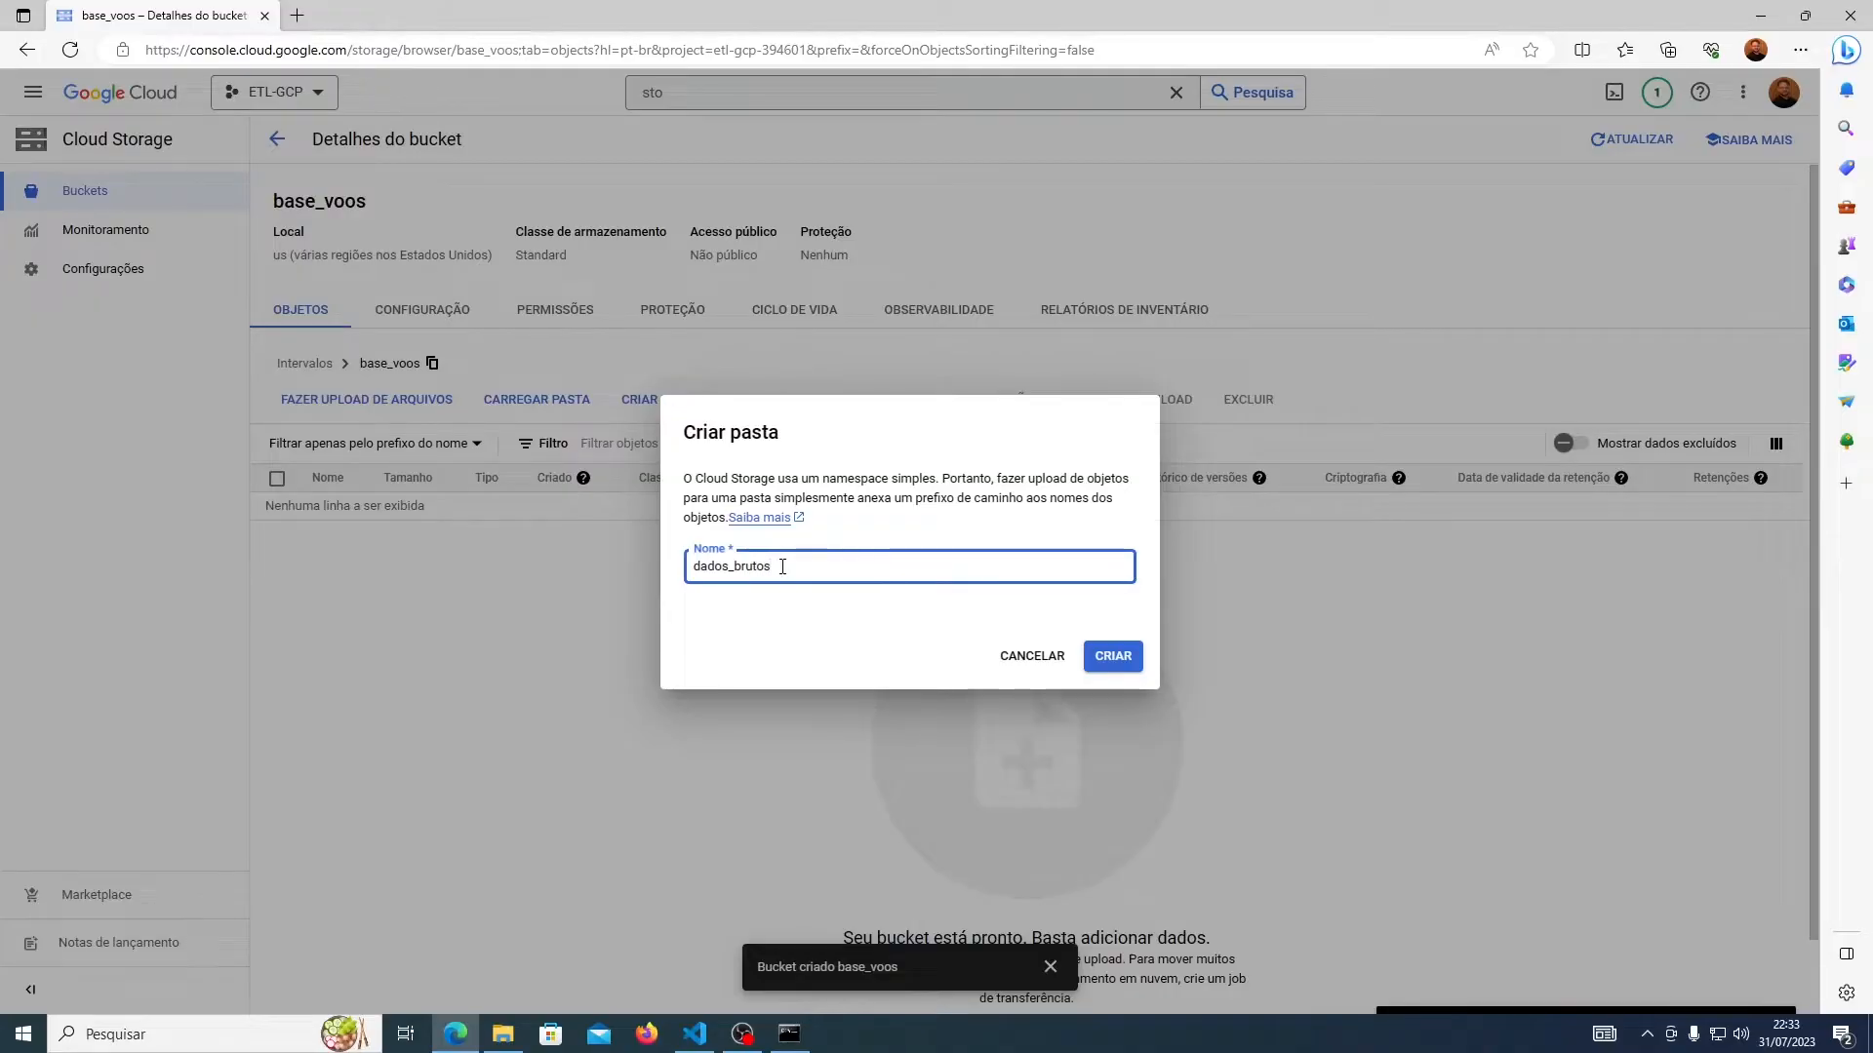
pyautogui.click(1122, 656)
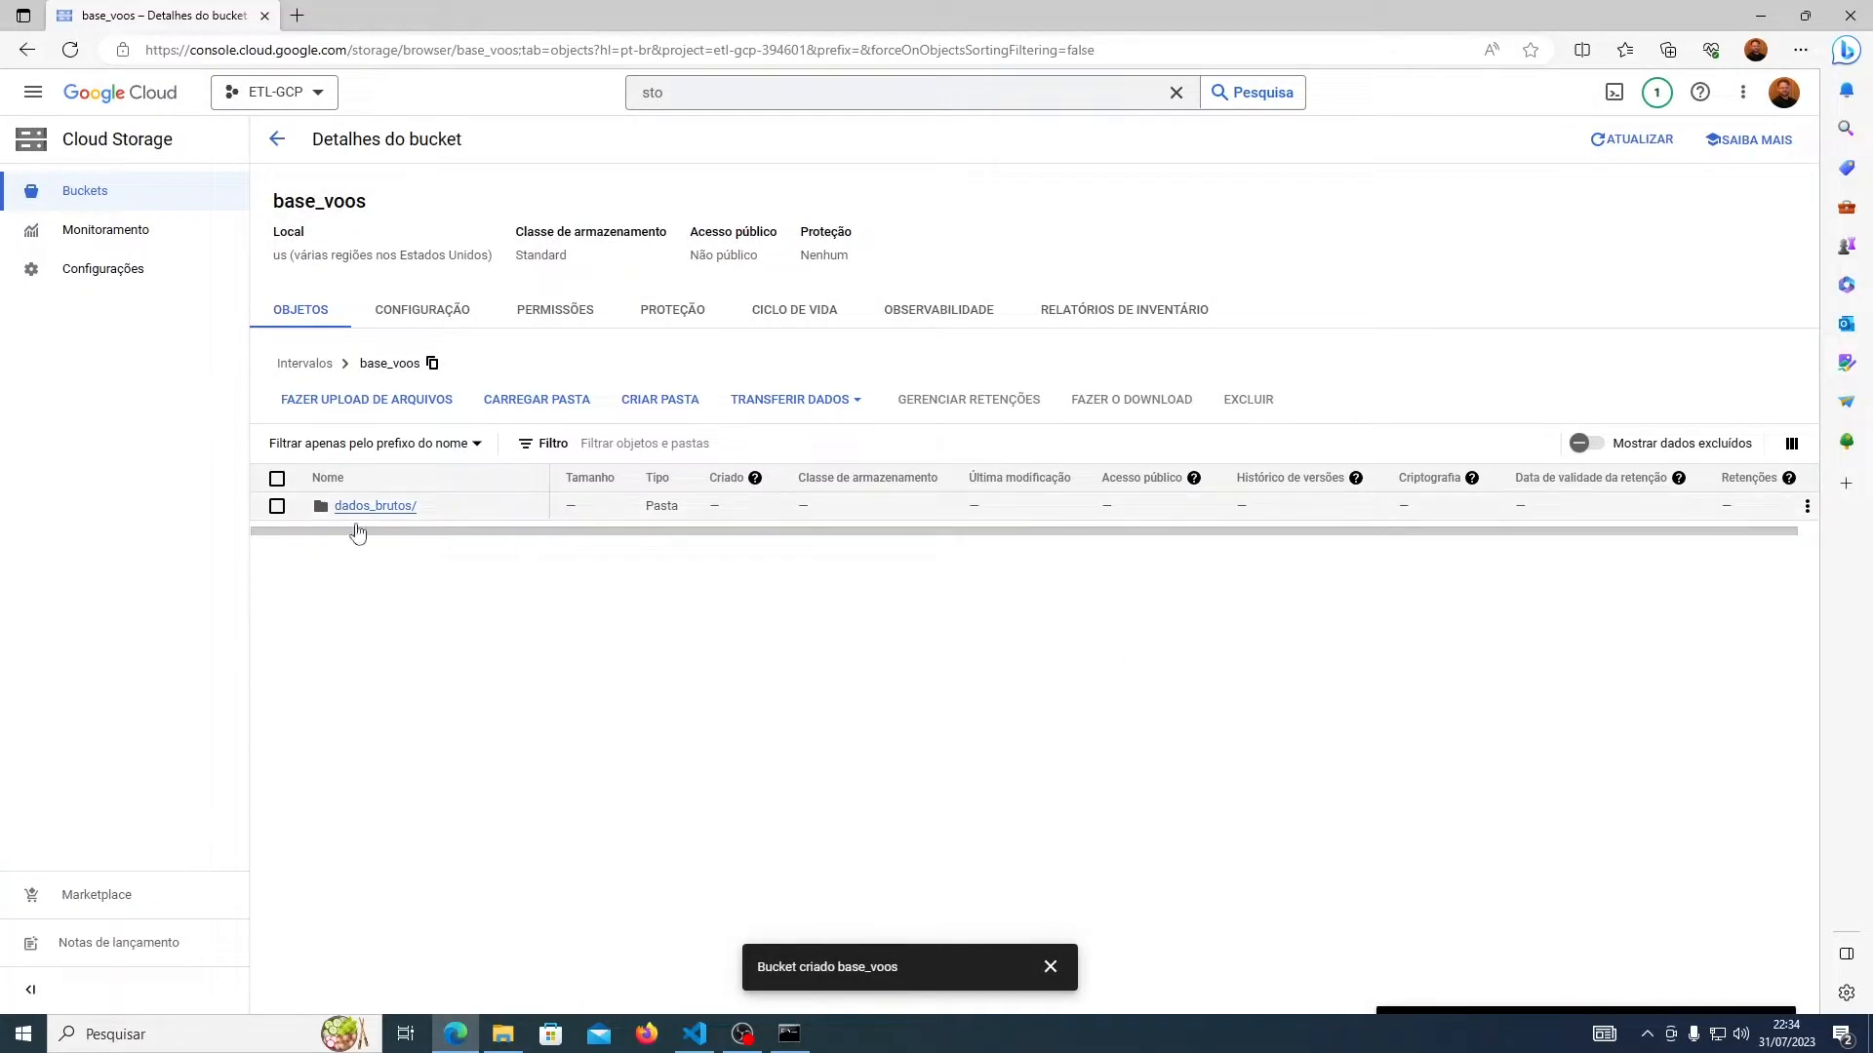
# - Upload 2023-07-30.json and 2023-07-31.json from the desktop's GCP folder into the bucket's dados_brutos folder
pyautogui.click(396, 509)
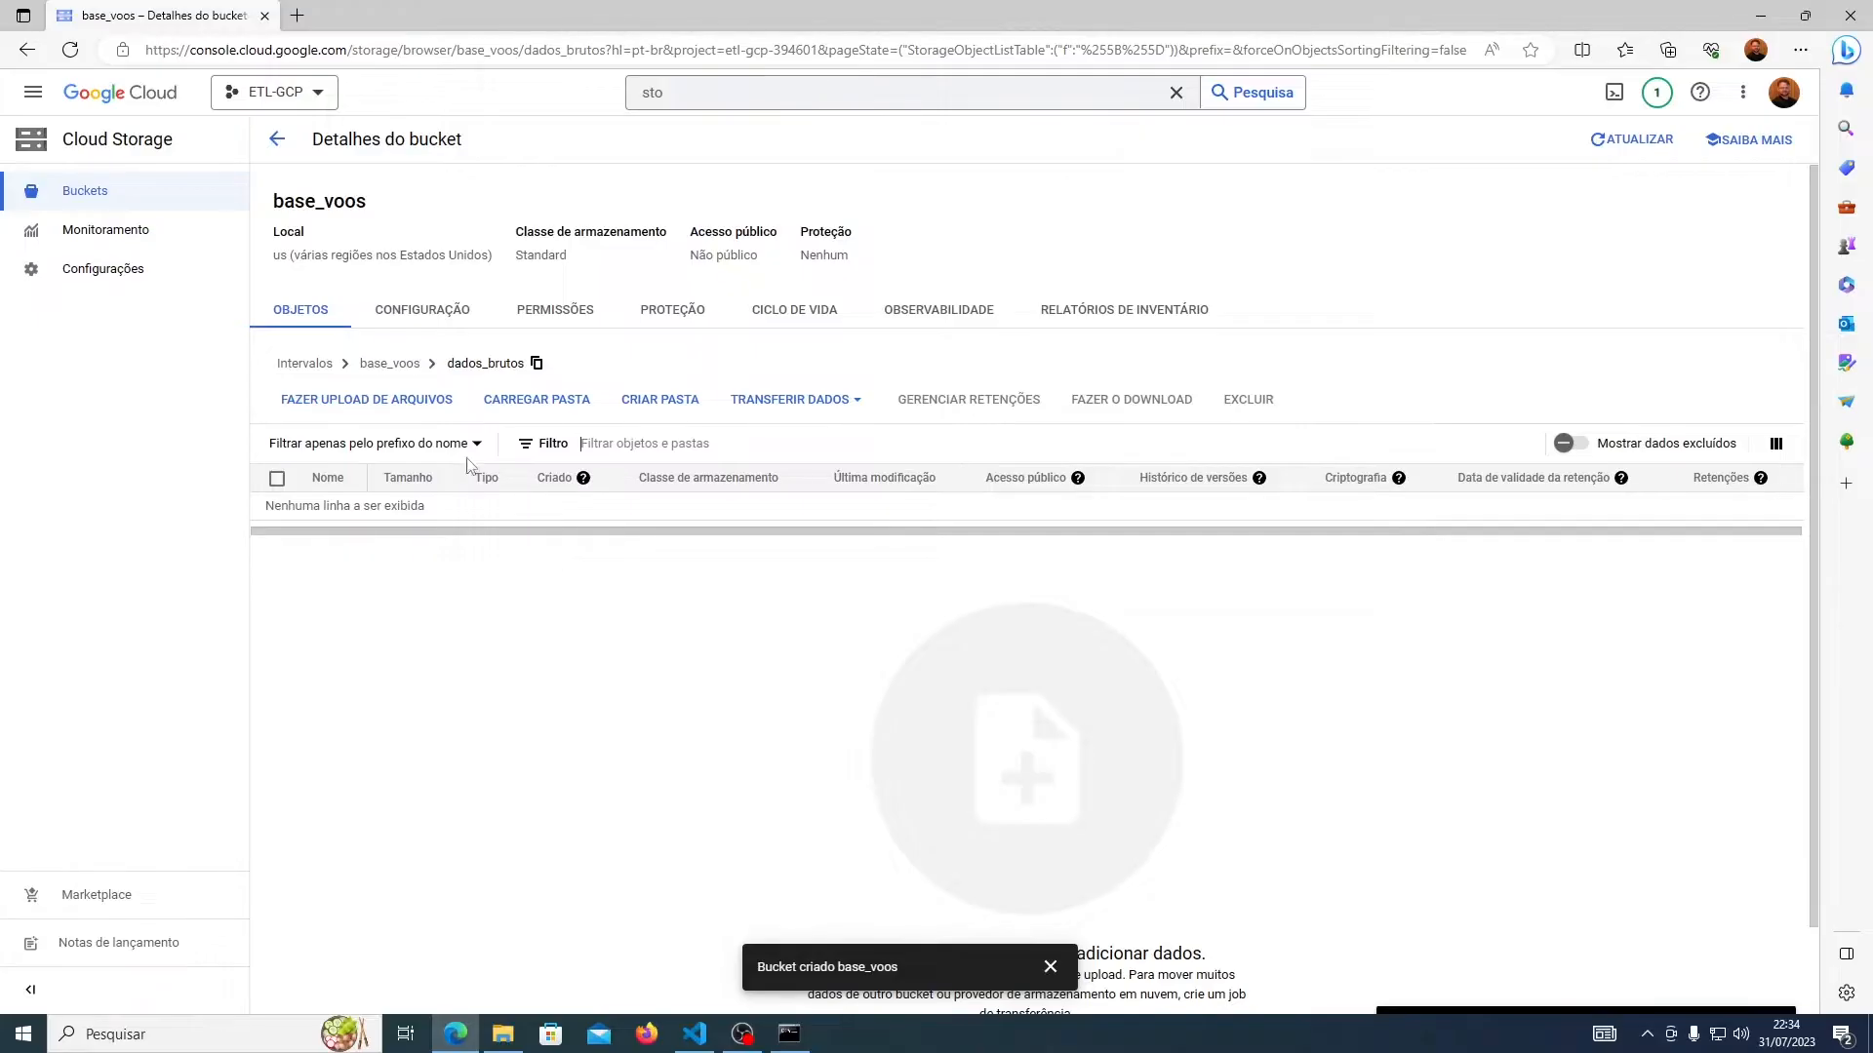
pyautogui.click(414, 402)
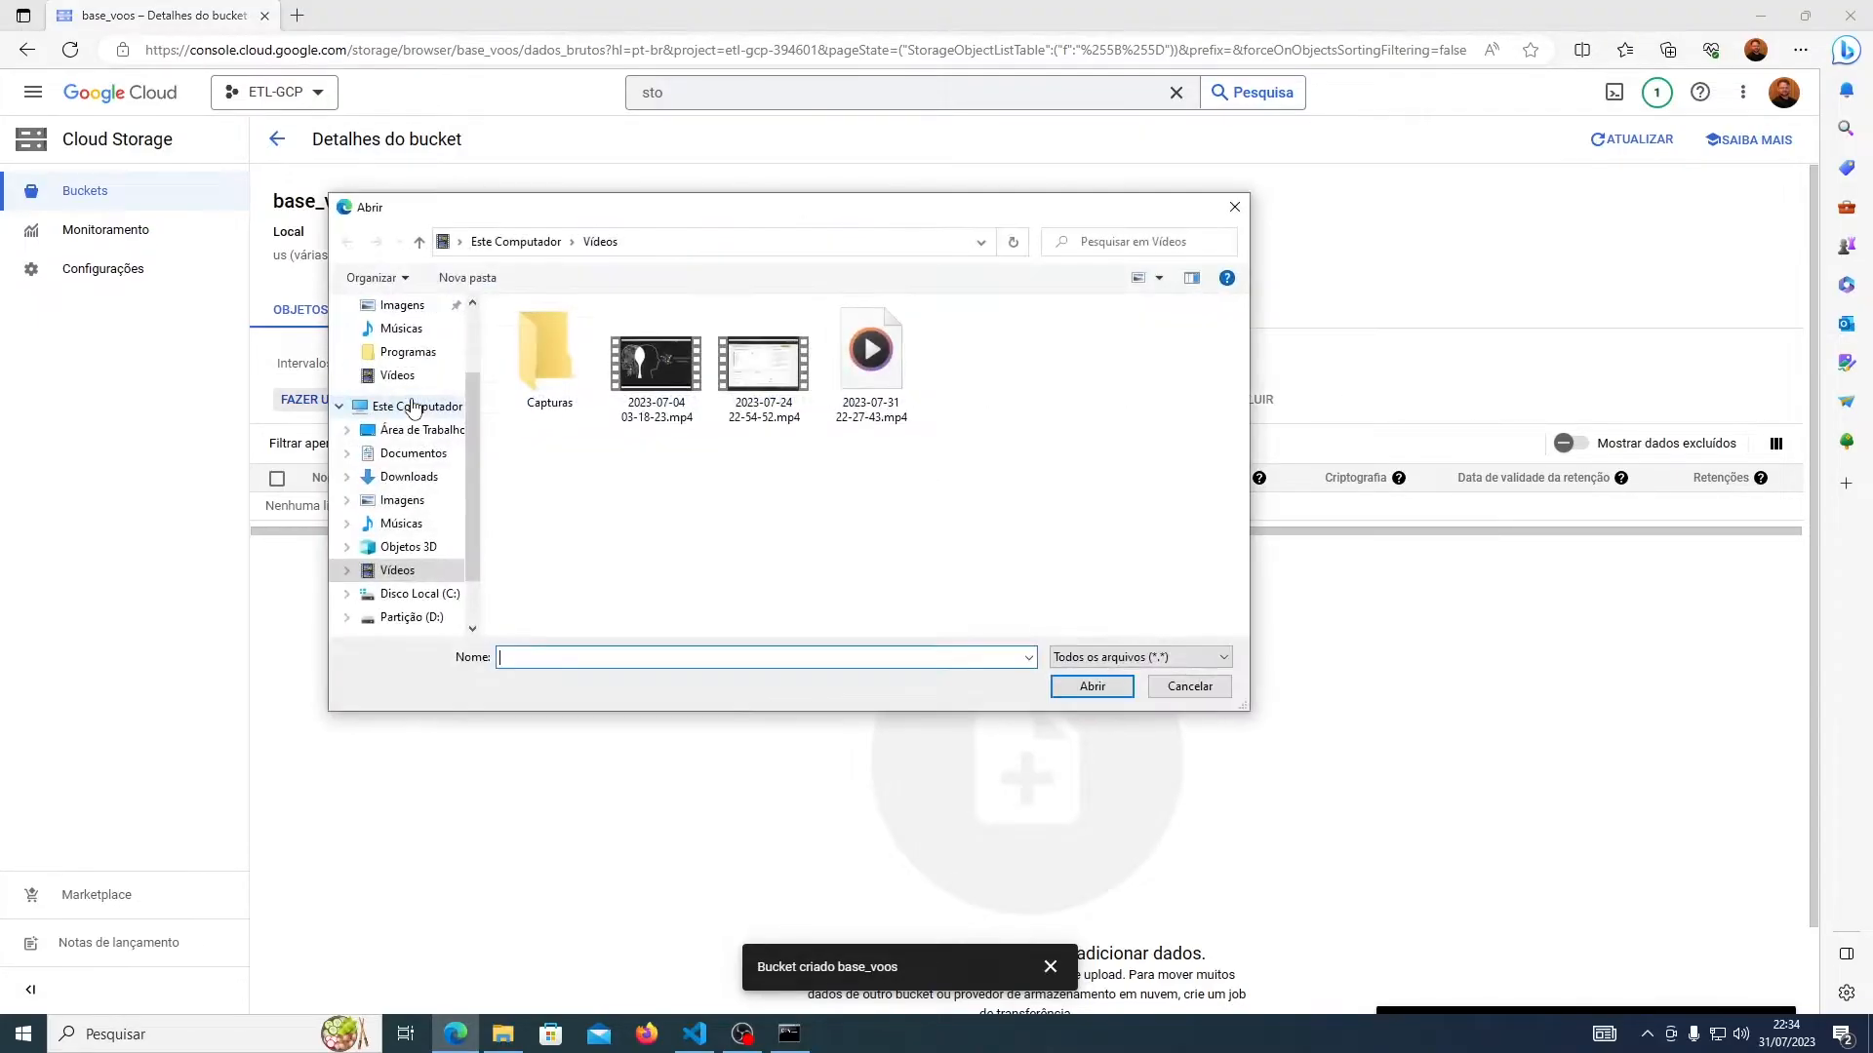
pyautogui.scroll(2, 420, 376)
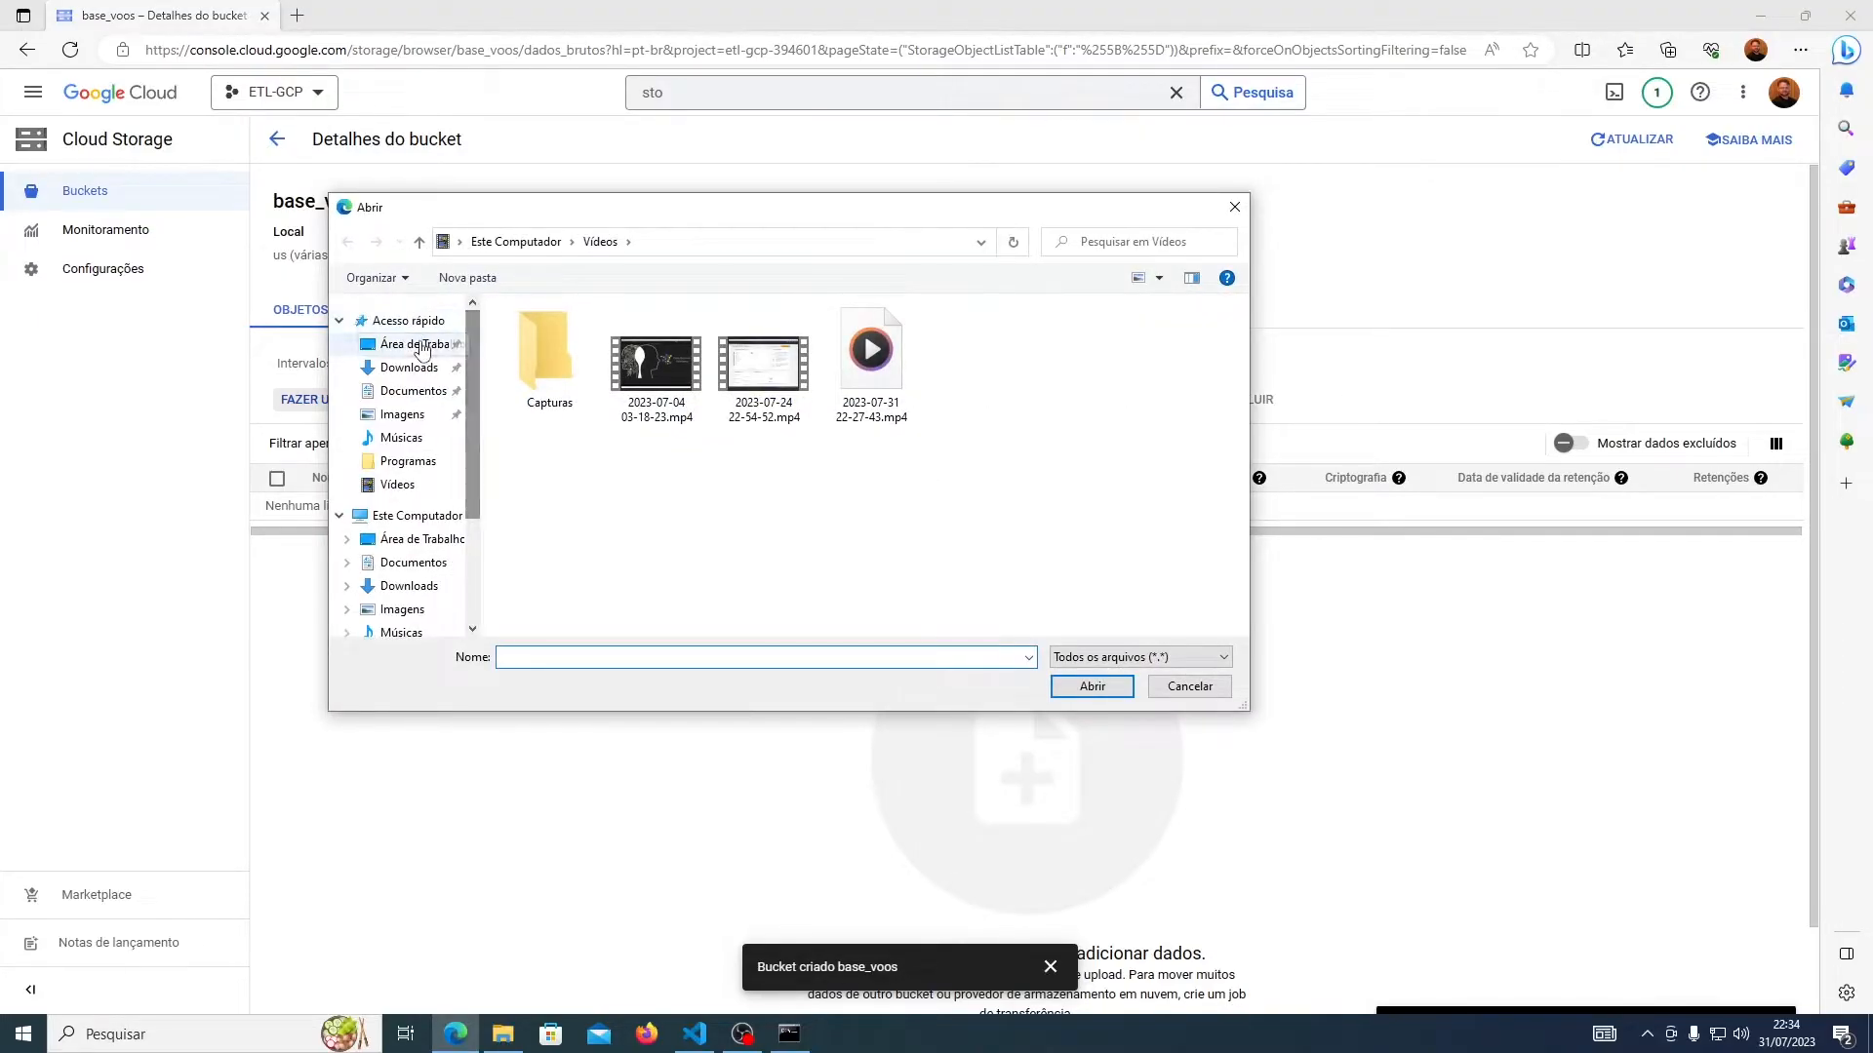
pyautogui.click(415, 369)
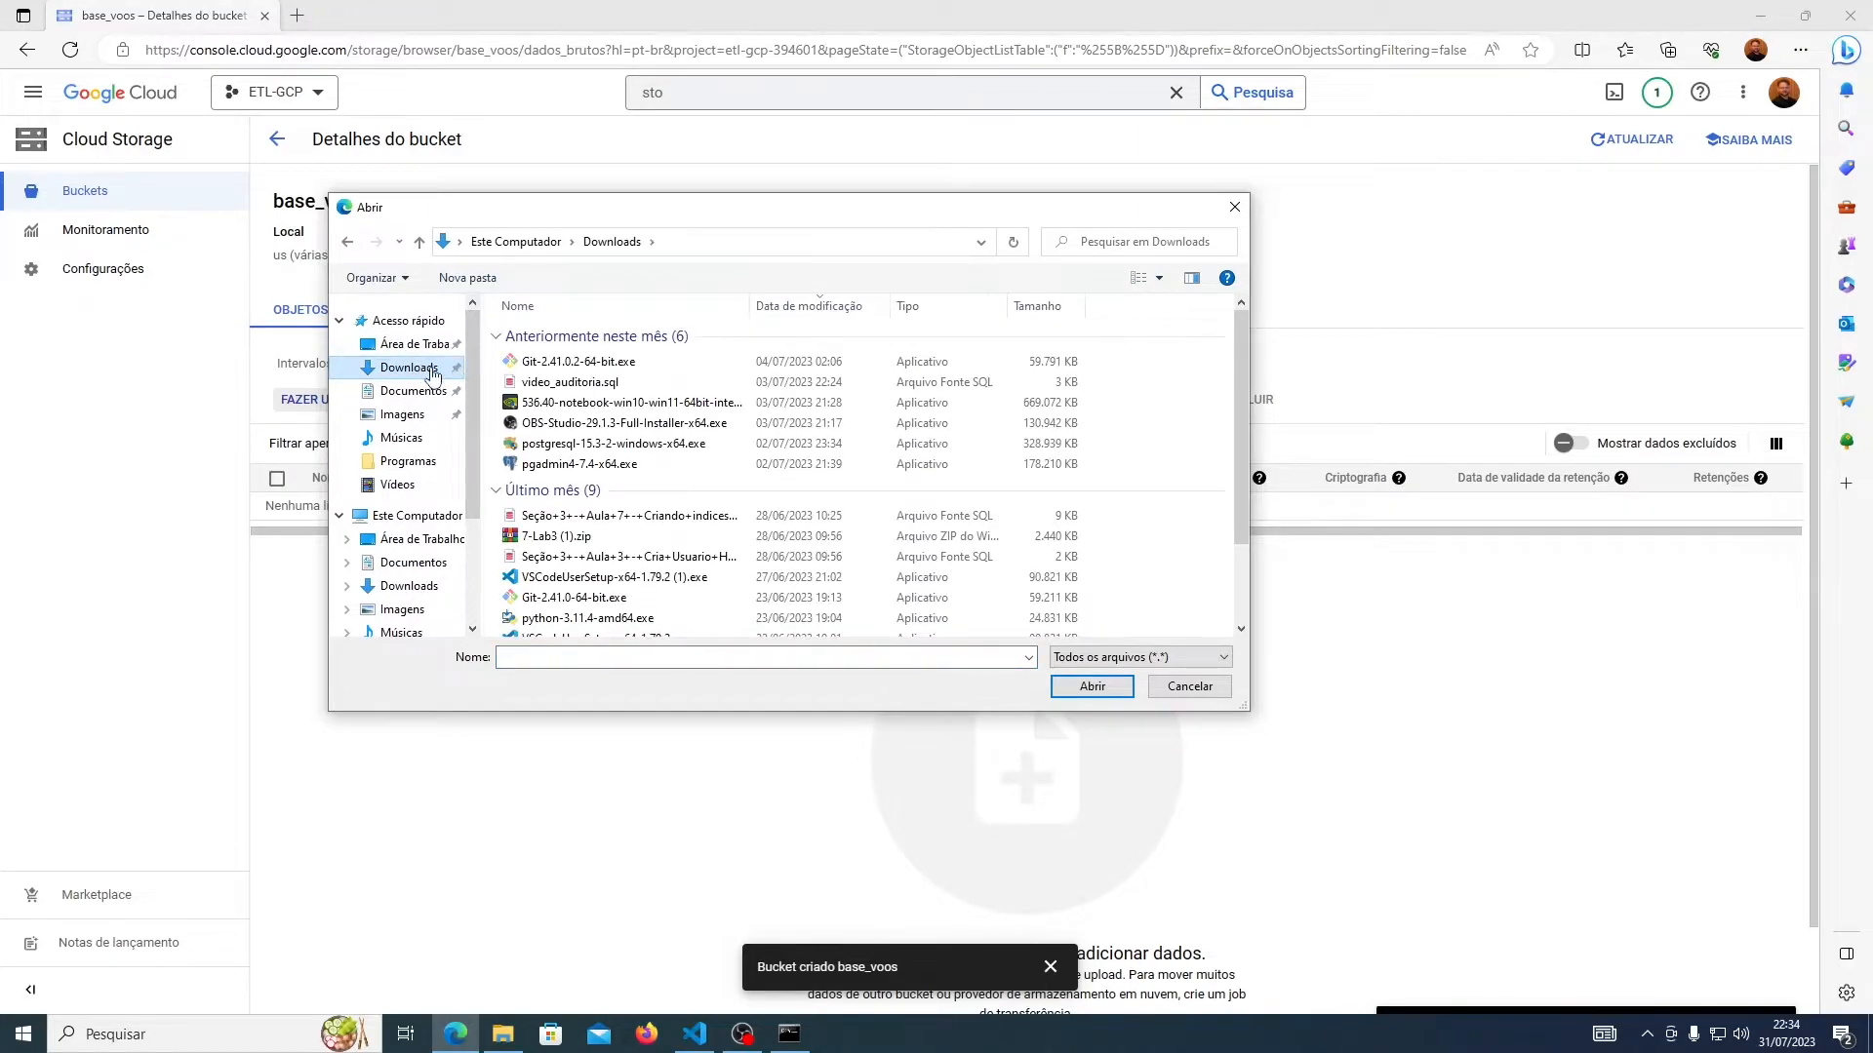
pyautogui.click(429, 345)
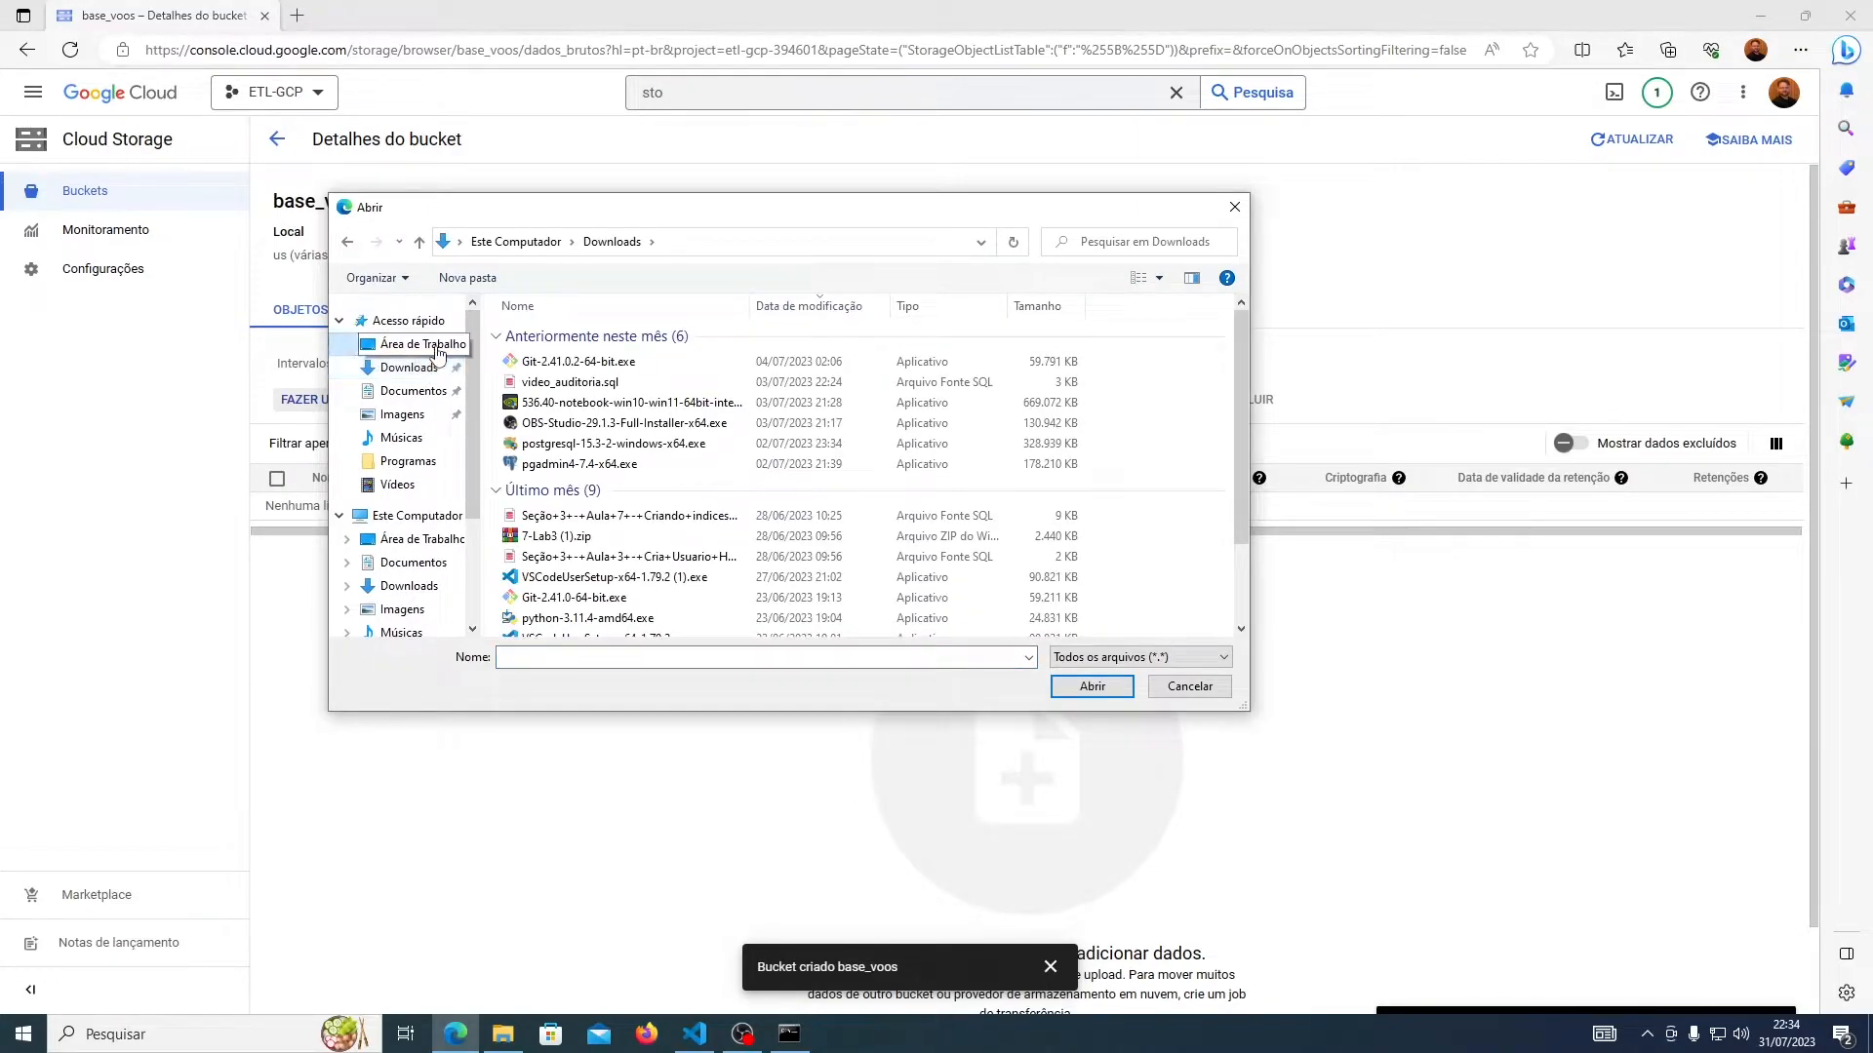
pyautogui.doubleClick(546, 334)
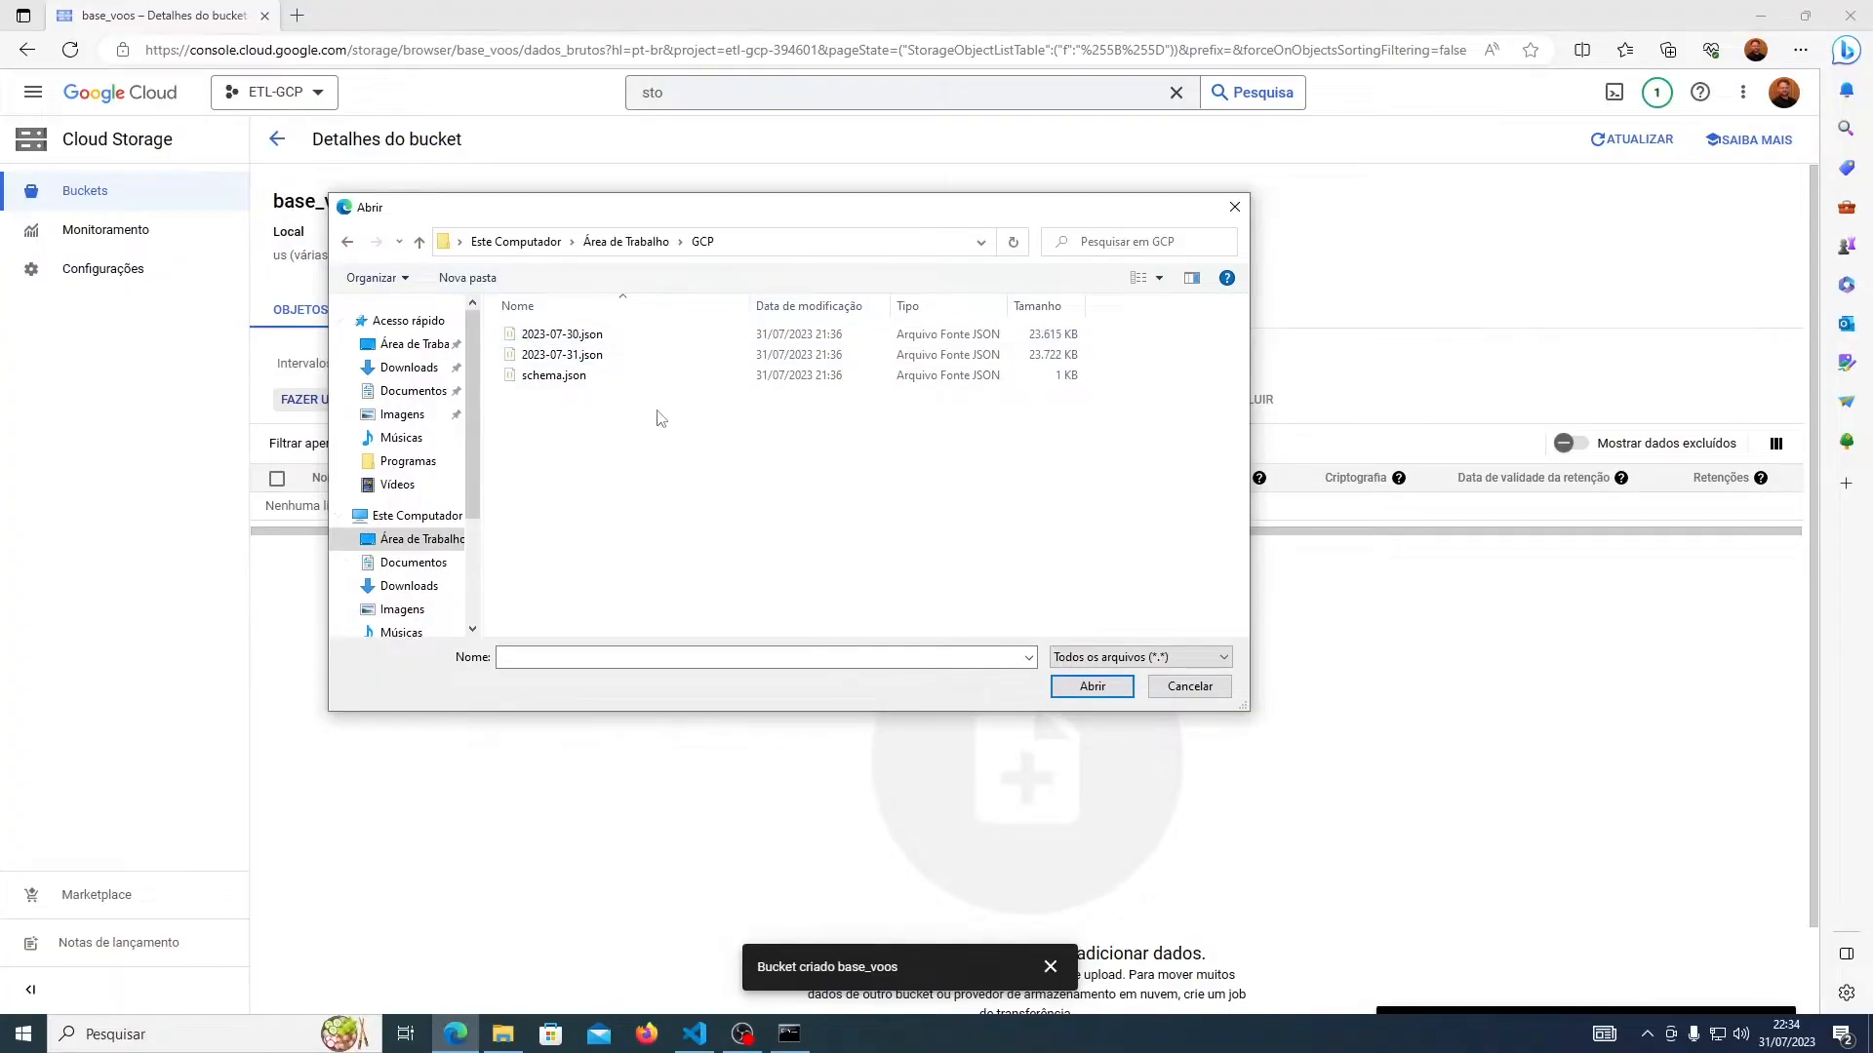
pyautogui.click(597, 338)
pyautogui.keyDown('shift'); pyautogui.click(595, 357); pyautogui.keyUp('shift')
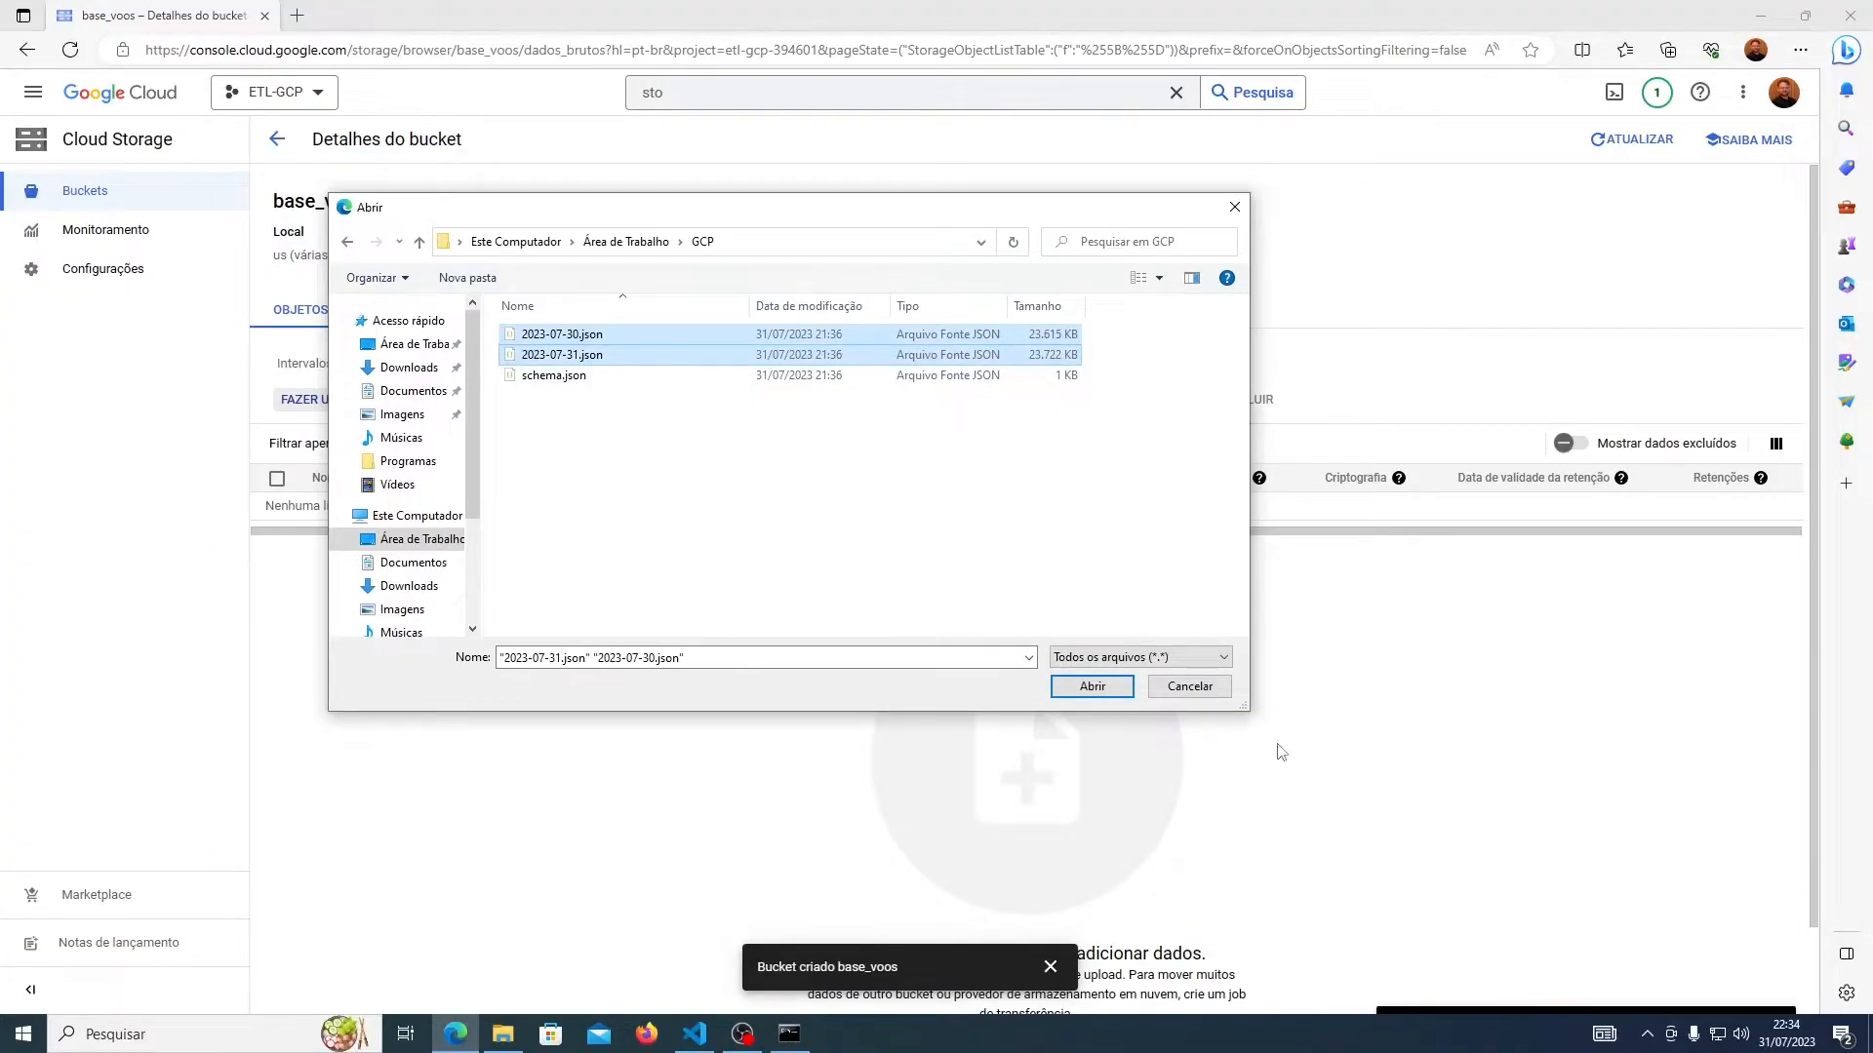
pyautogui.click(1093, 685)
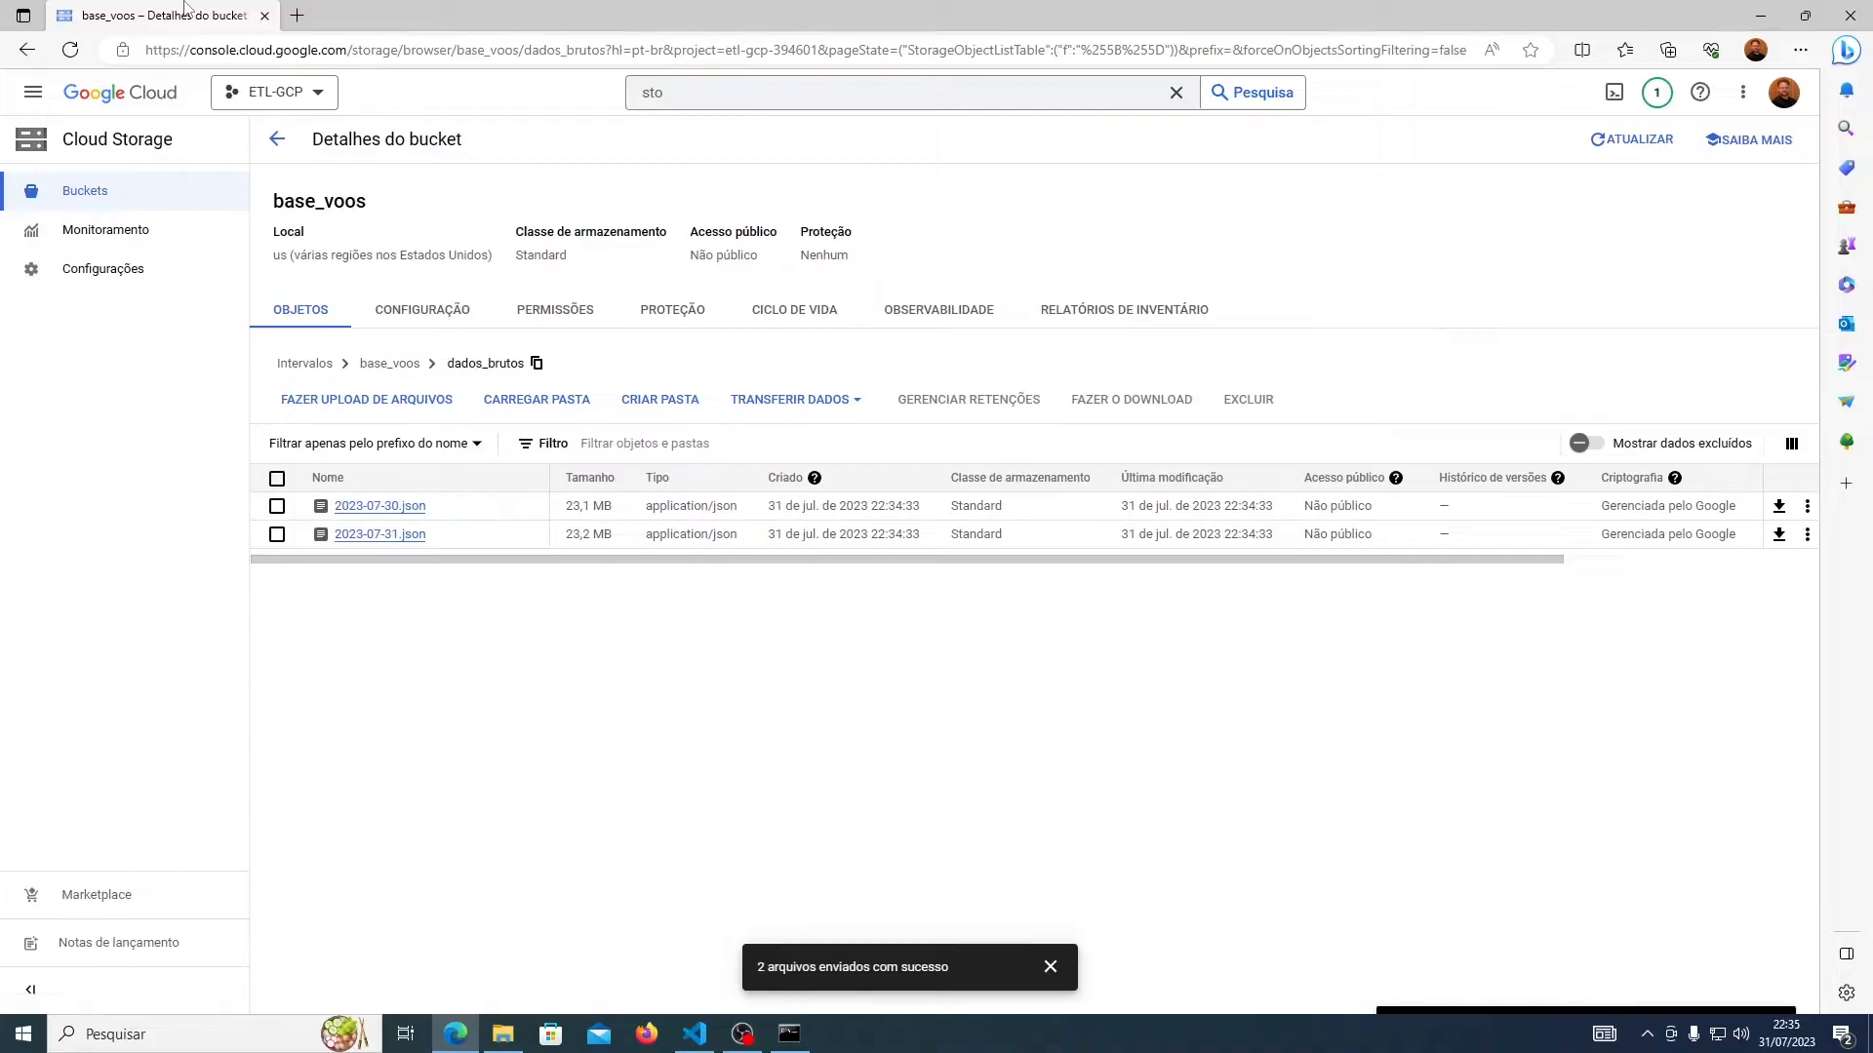
# - Find BigQuery among the cloud products and open it in a separate browser tab alongside the bucket page
pyautogui.click(794, 98)
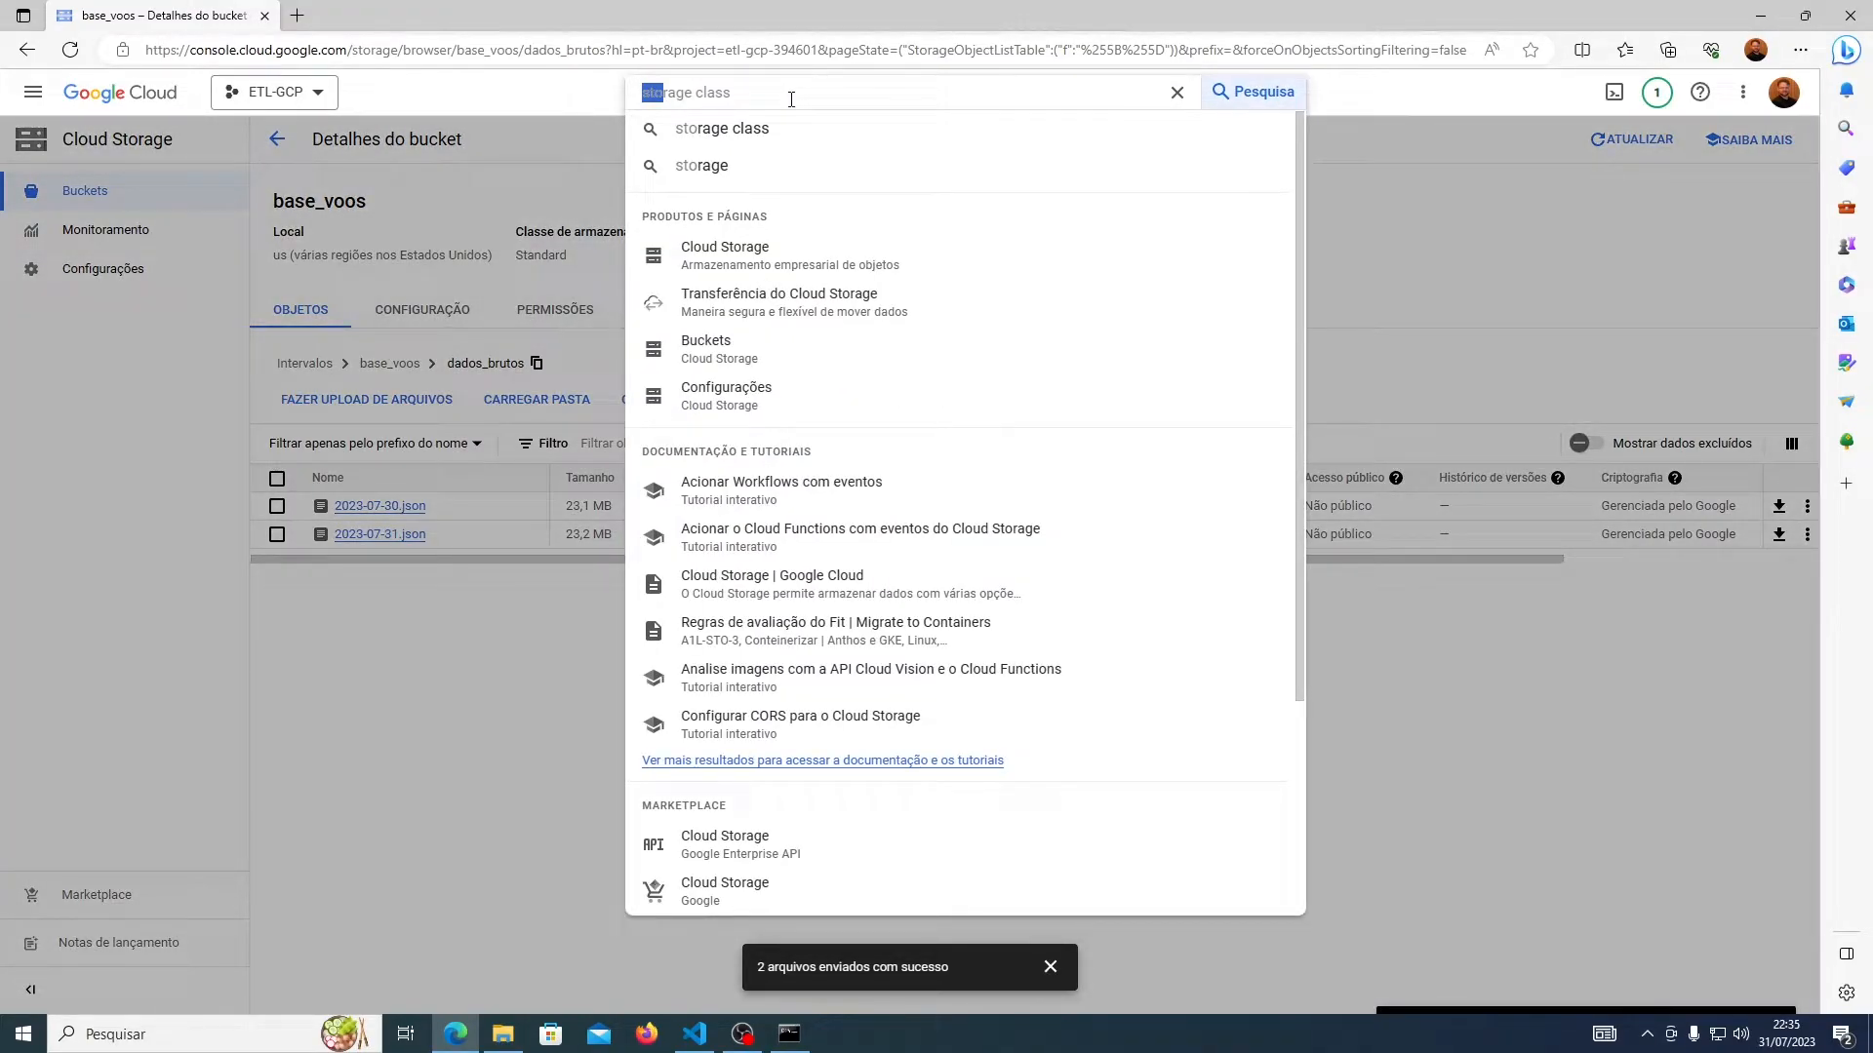
pyautogui.write('big')
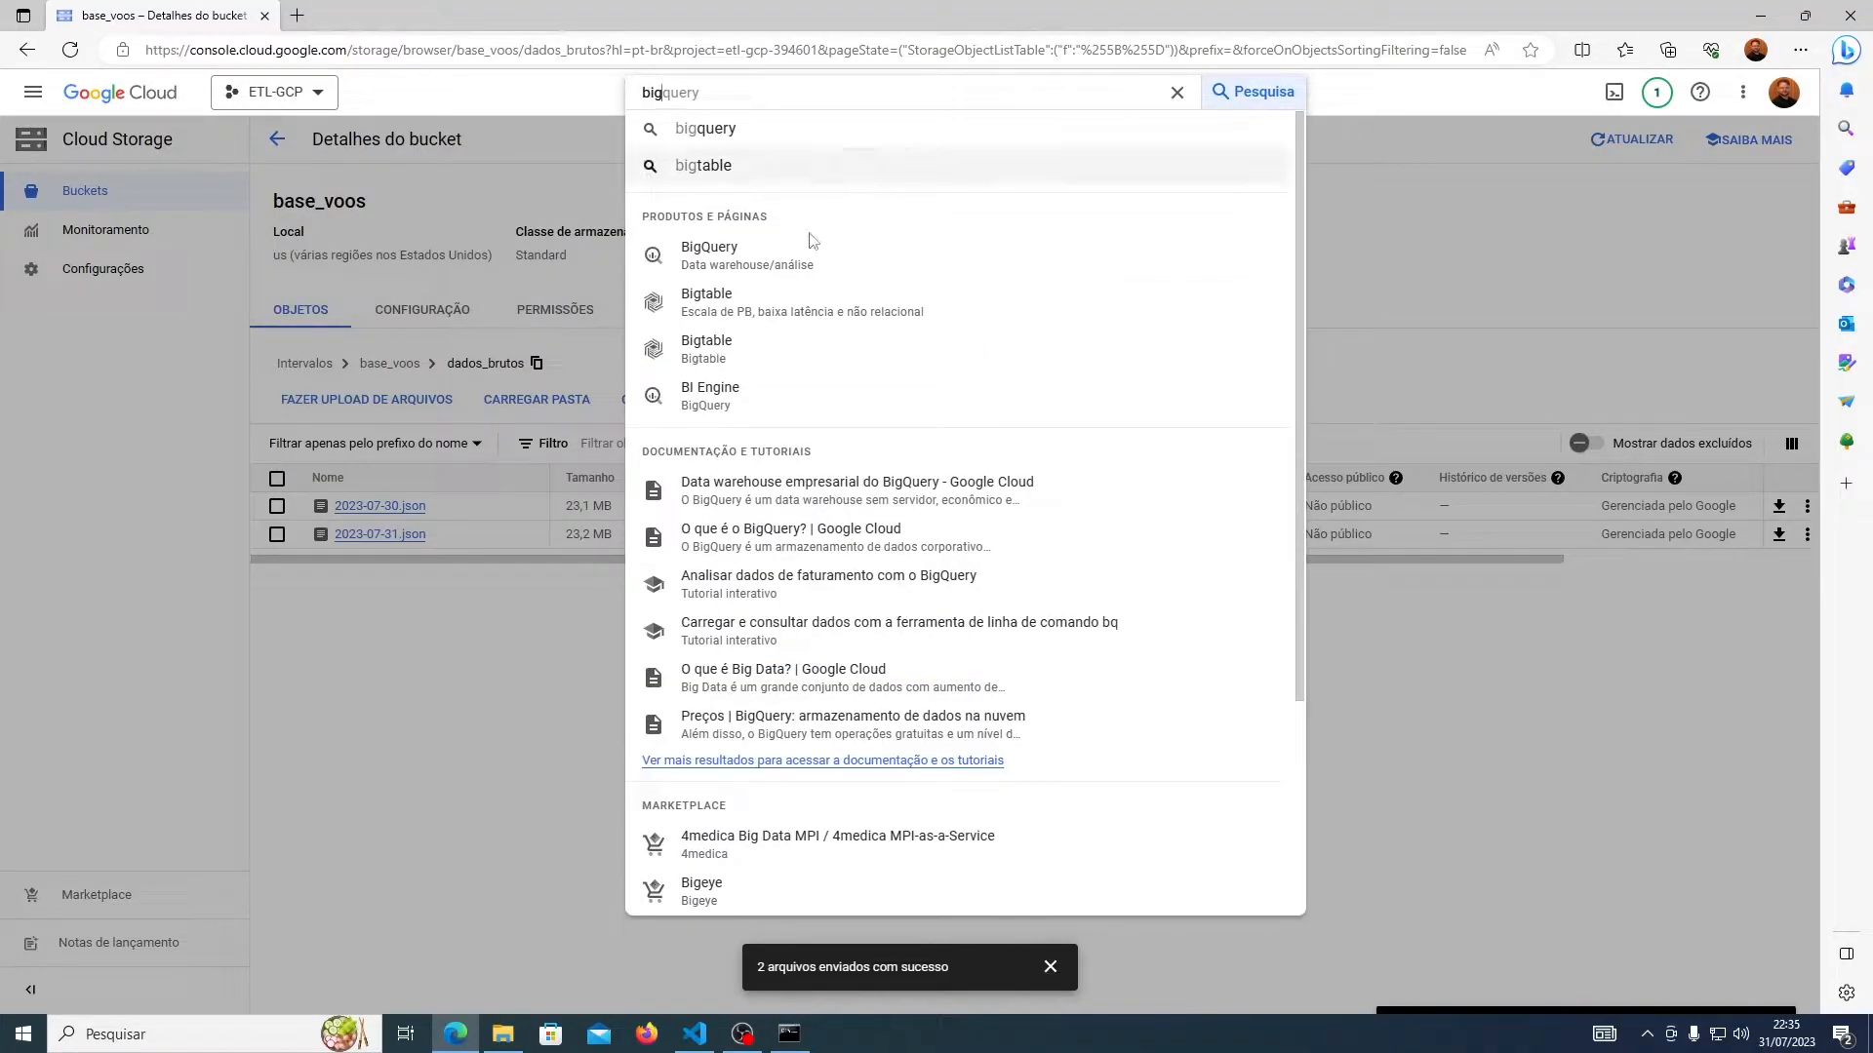
pyautogui.rightClick(739, 255)
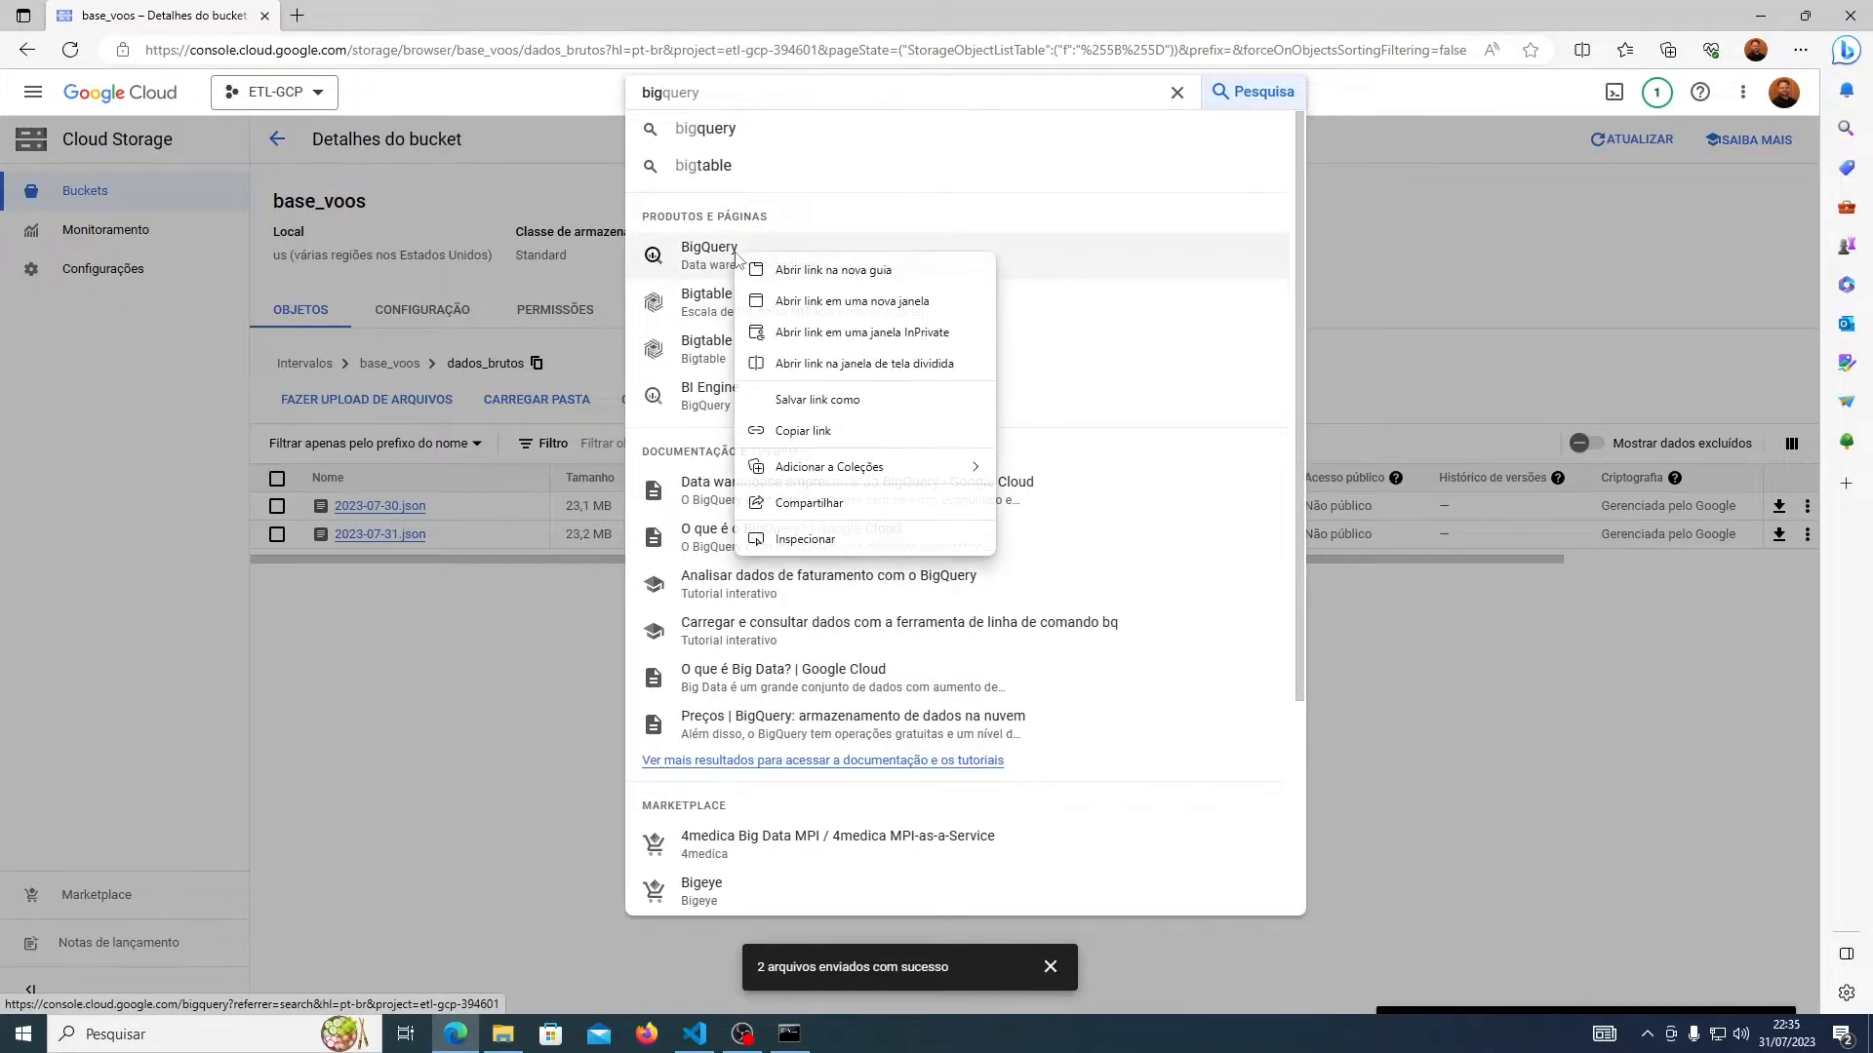
pyautogui.click(828, 271)
pyautogui.click(353, 15)
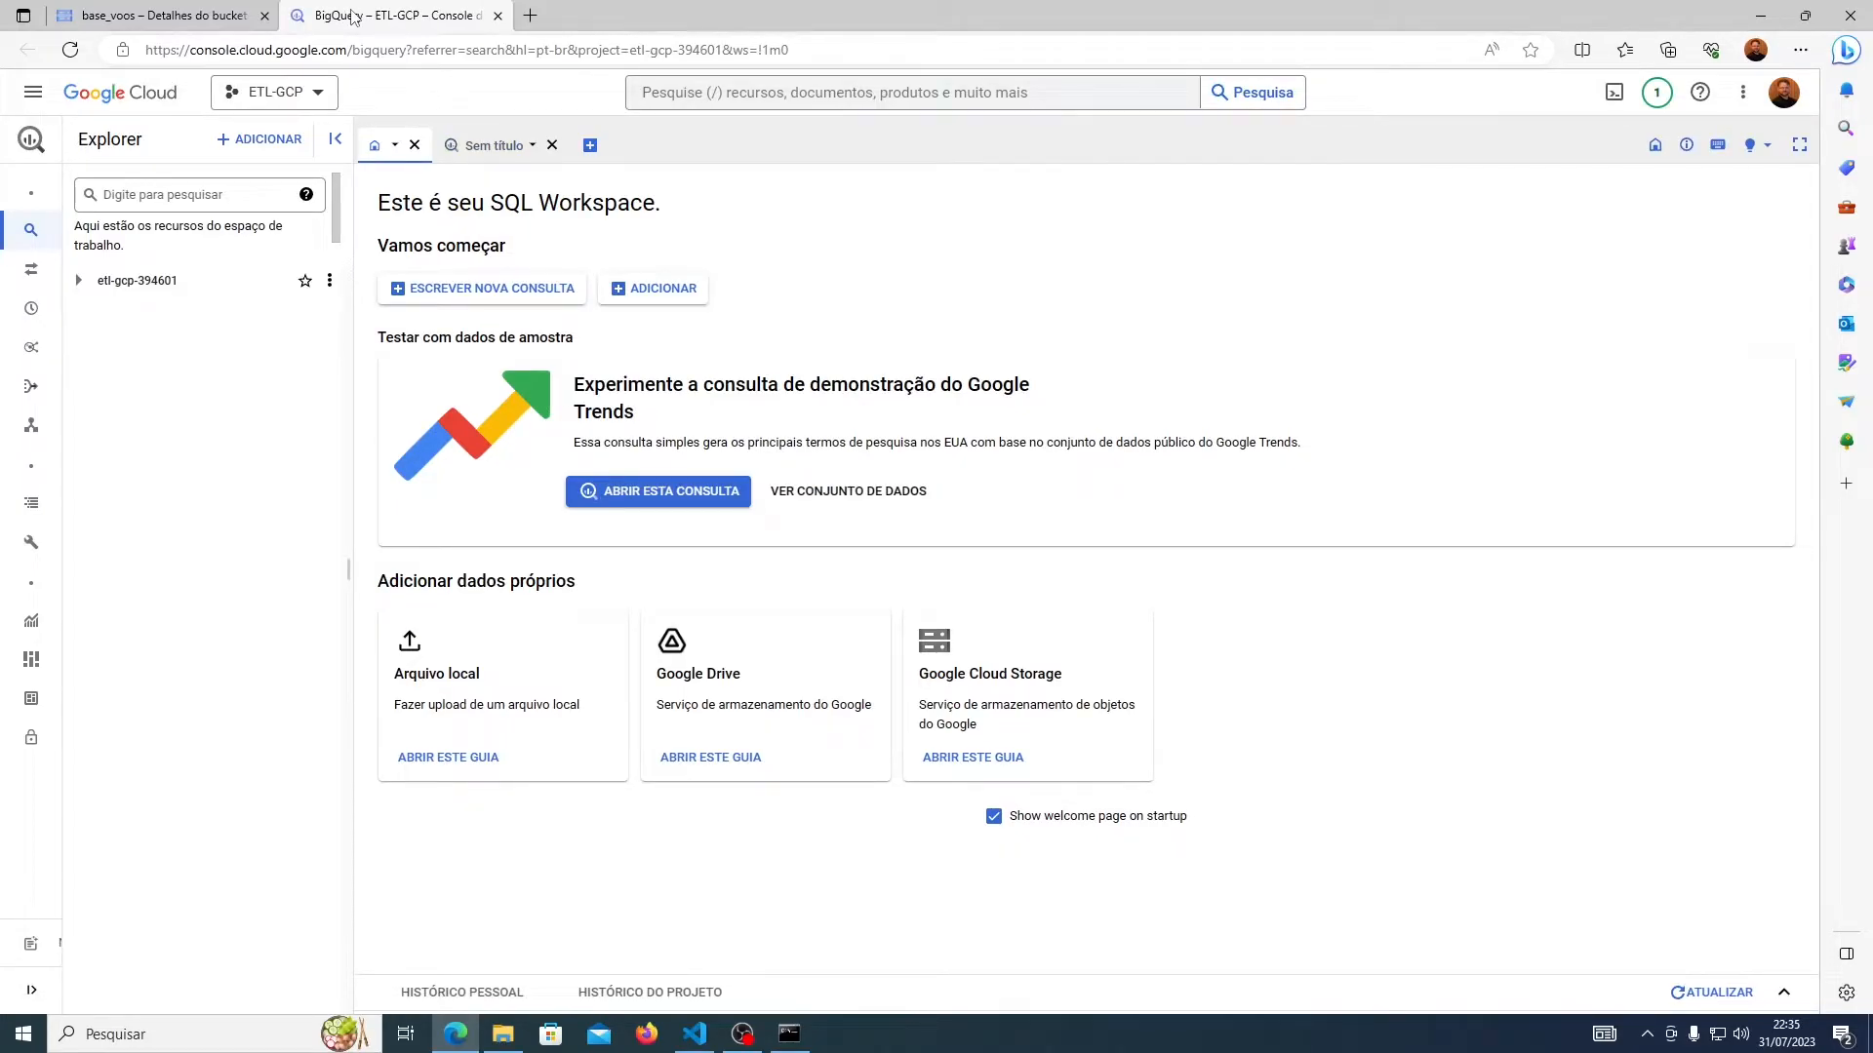
pyautogui.click(156, 15)
pyautogui.click(310, 654)
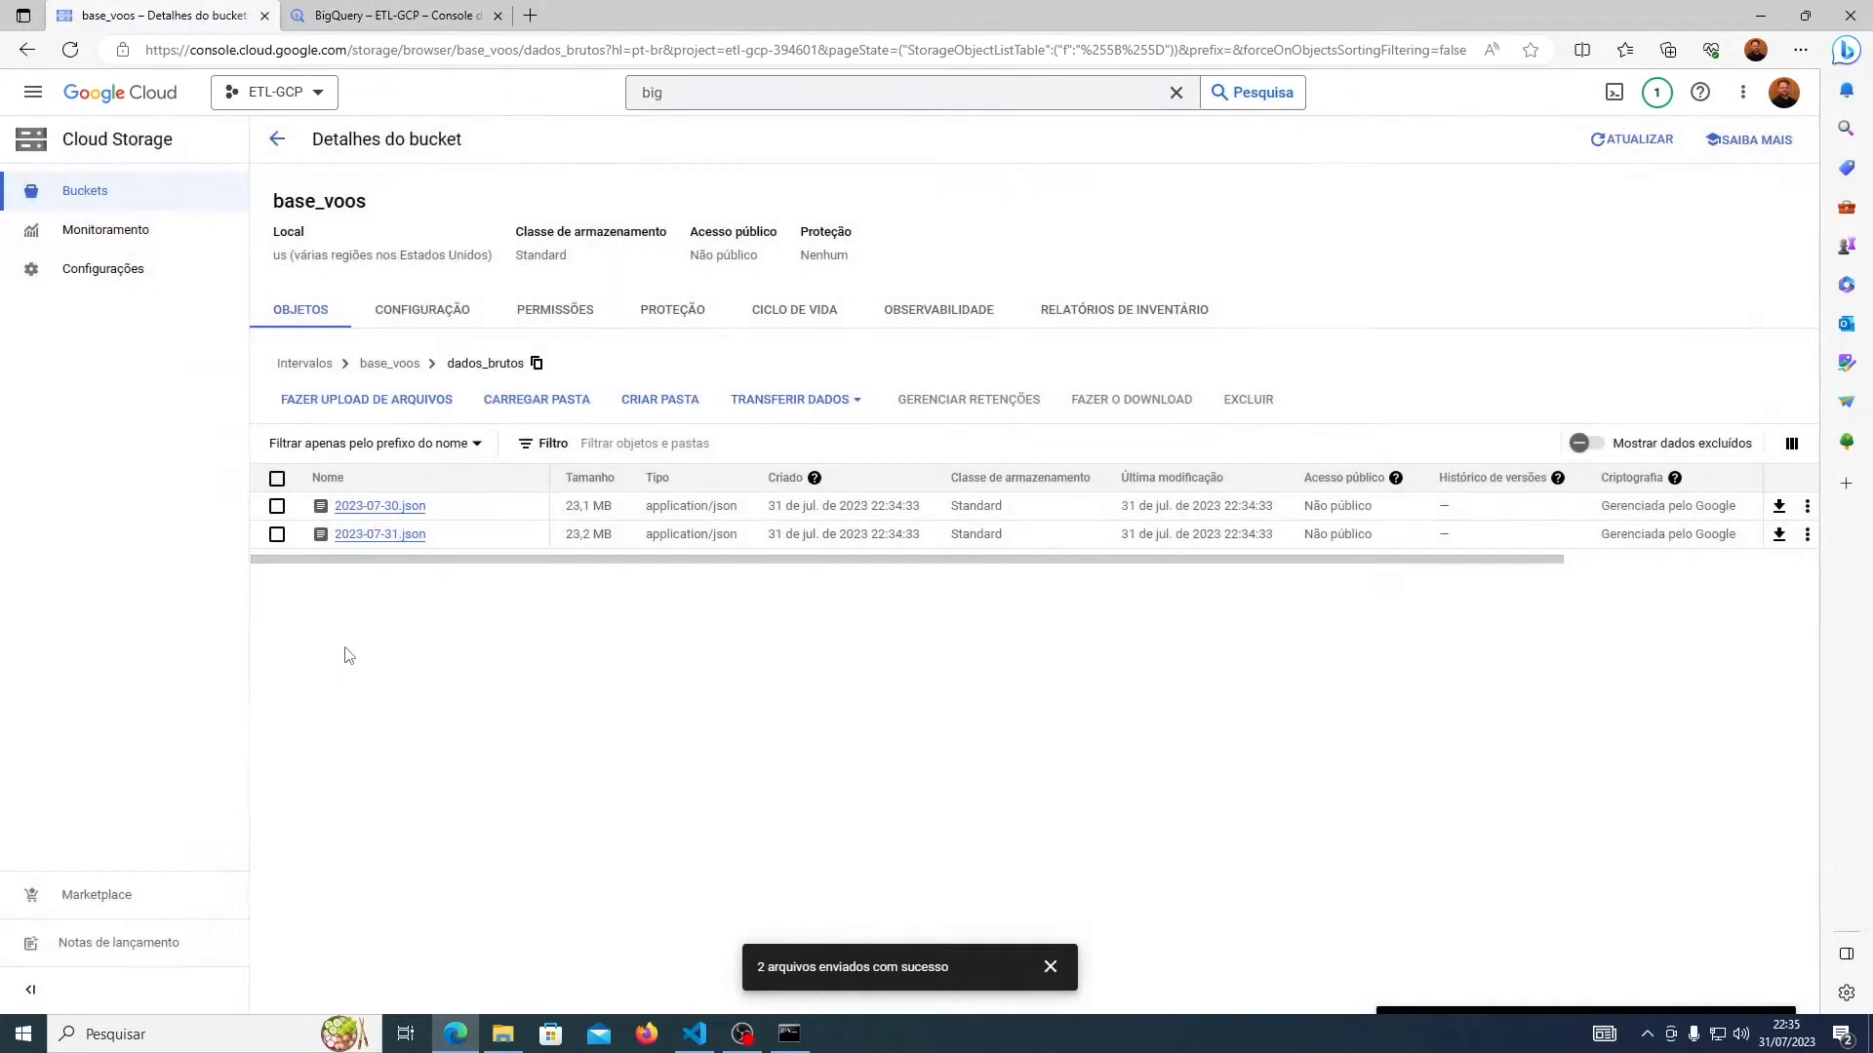
pyautogui.click(430, 8)
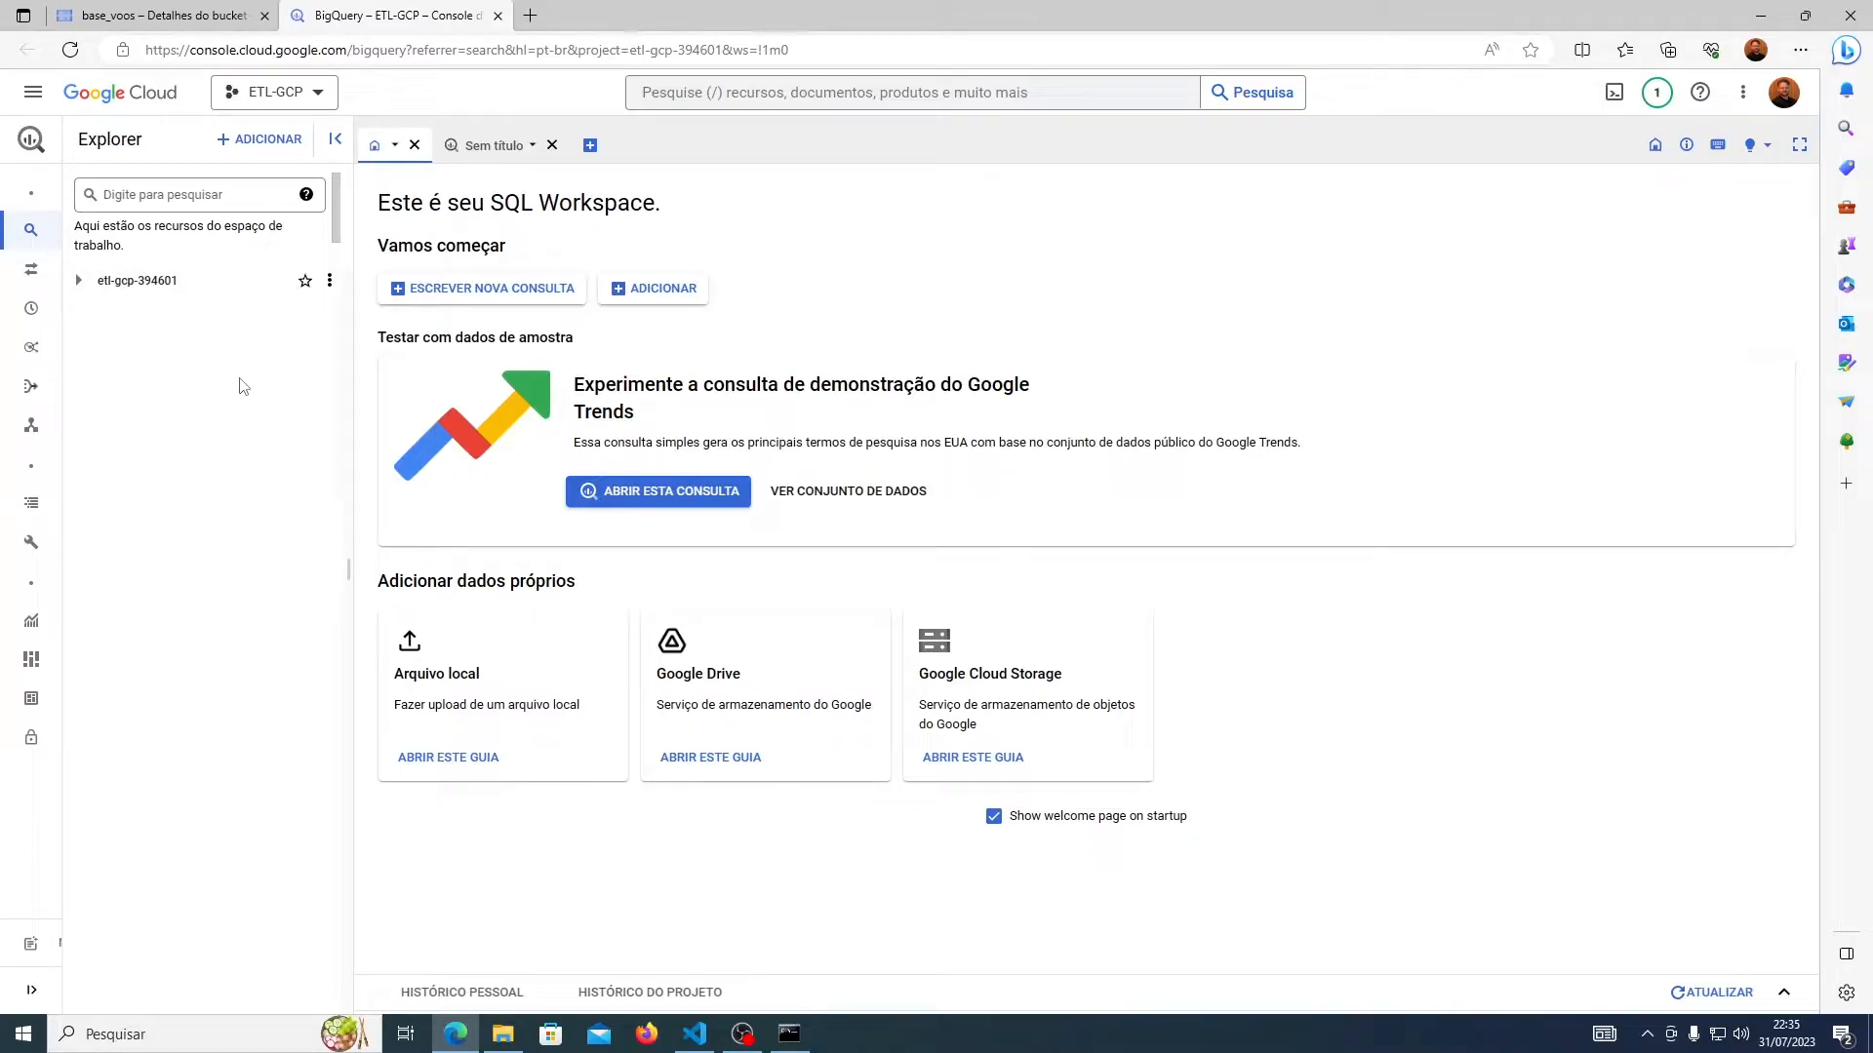
# - Create a BigQuery dataset named etl_db in the ETL-GCP project, keeping the US multi-region location
pyautogui.click(330, 281)
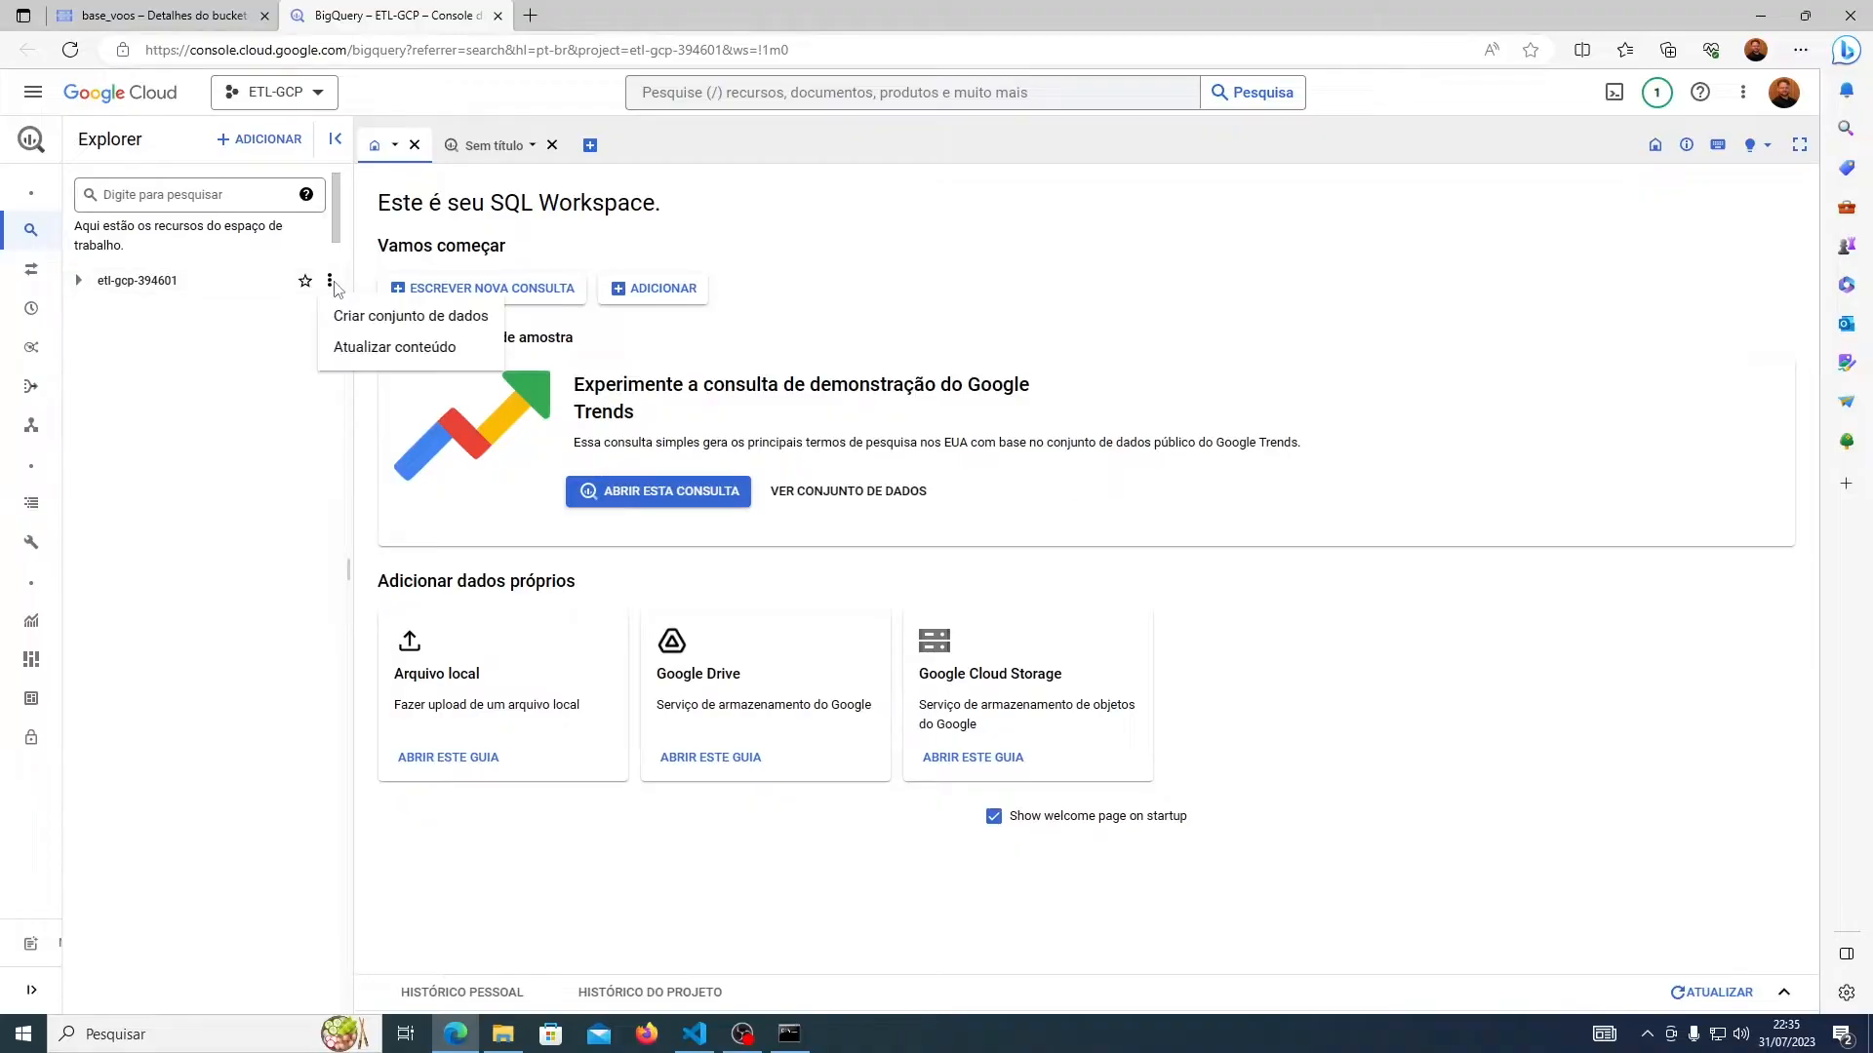
pyautogui.click(419, 318)
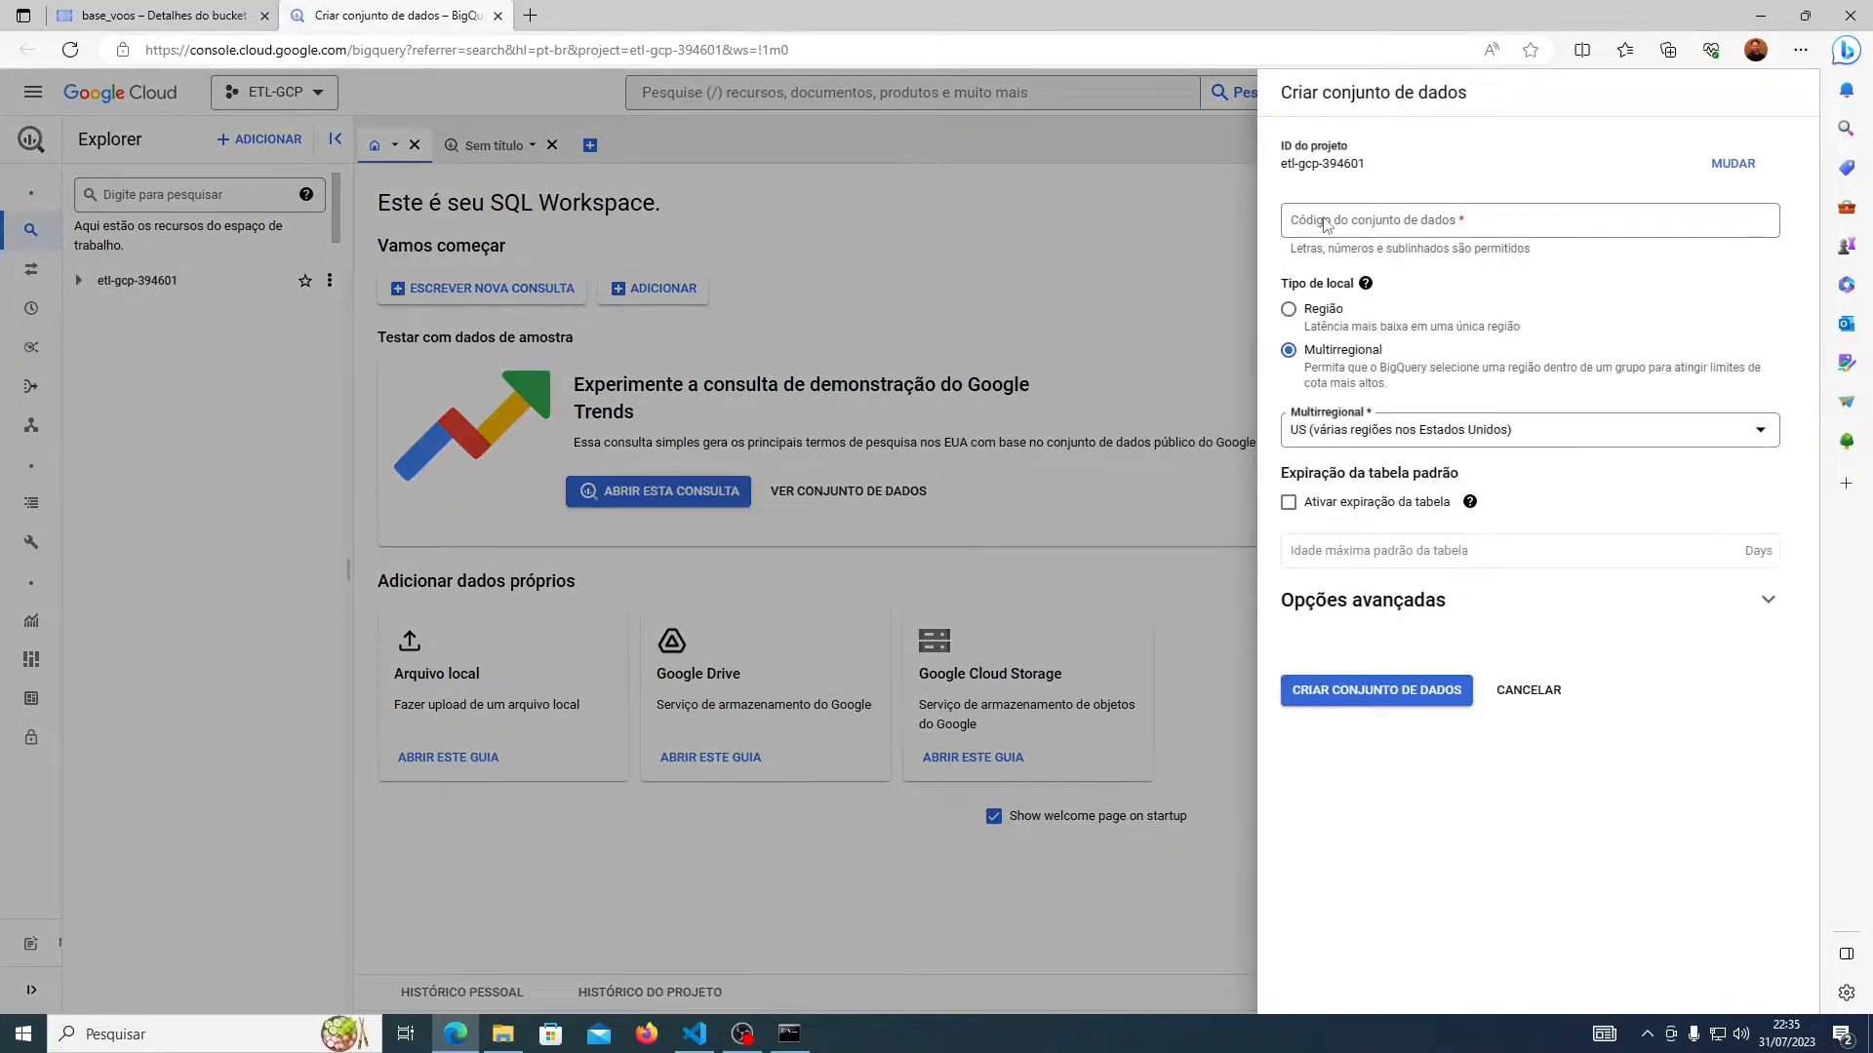
pyautogui.click(1327, 222)
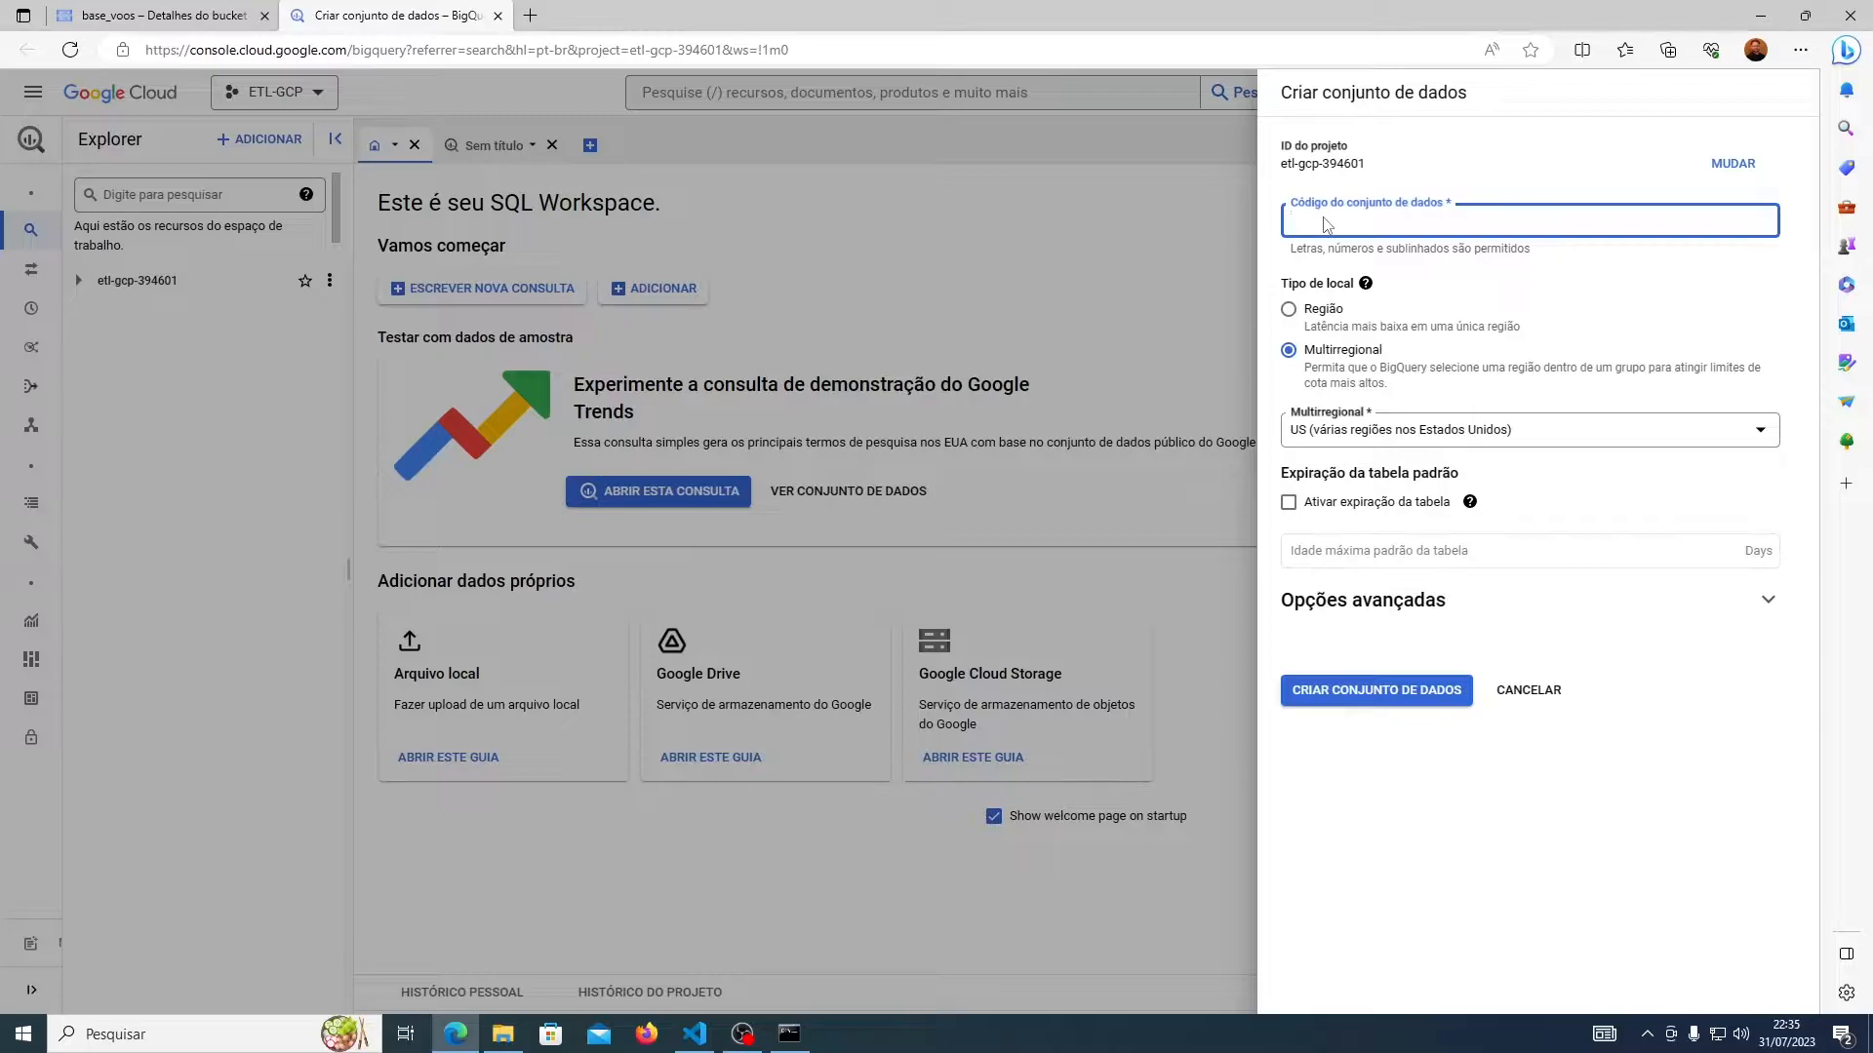
pyautogui.write('etl')
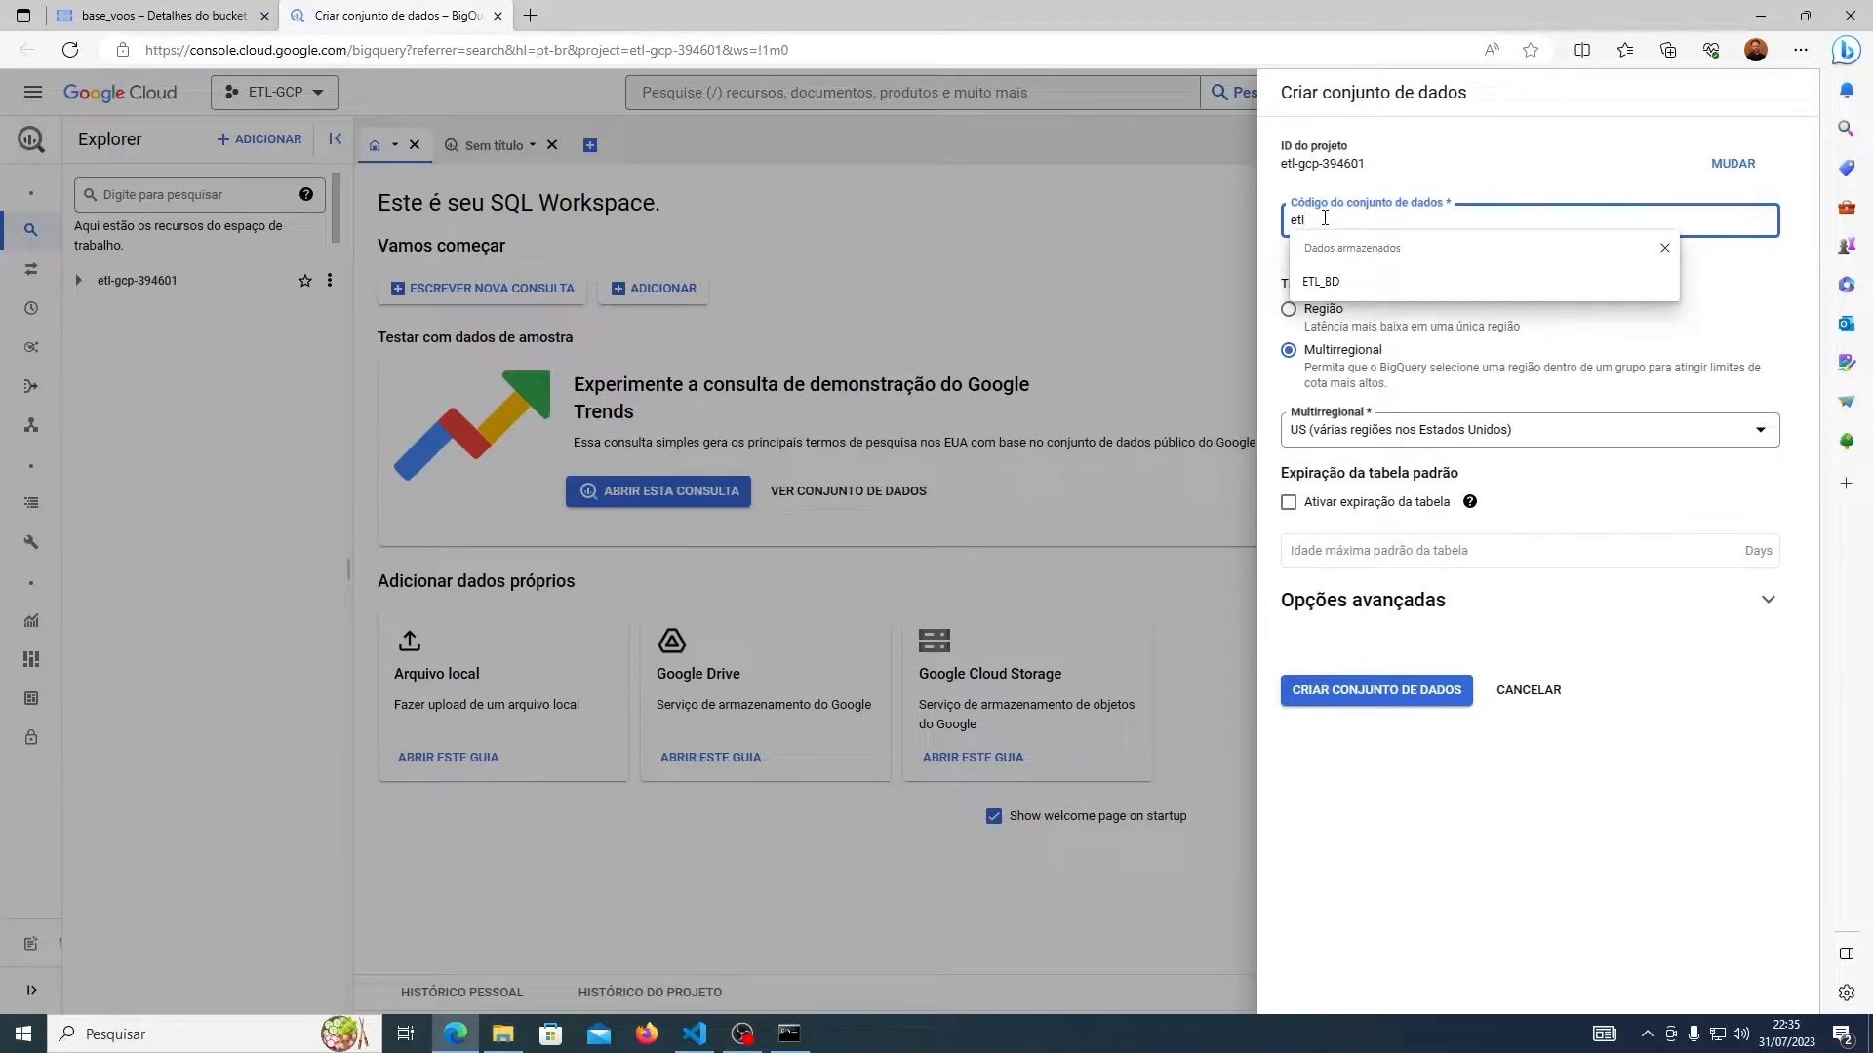
pyautogui.write('_db')
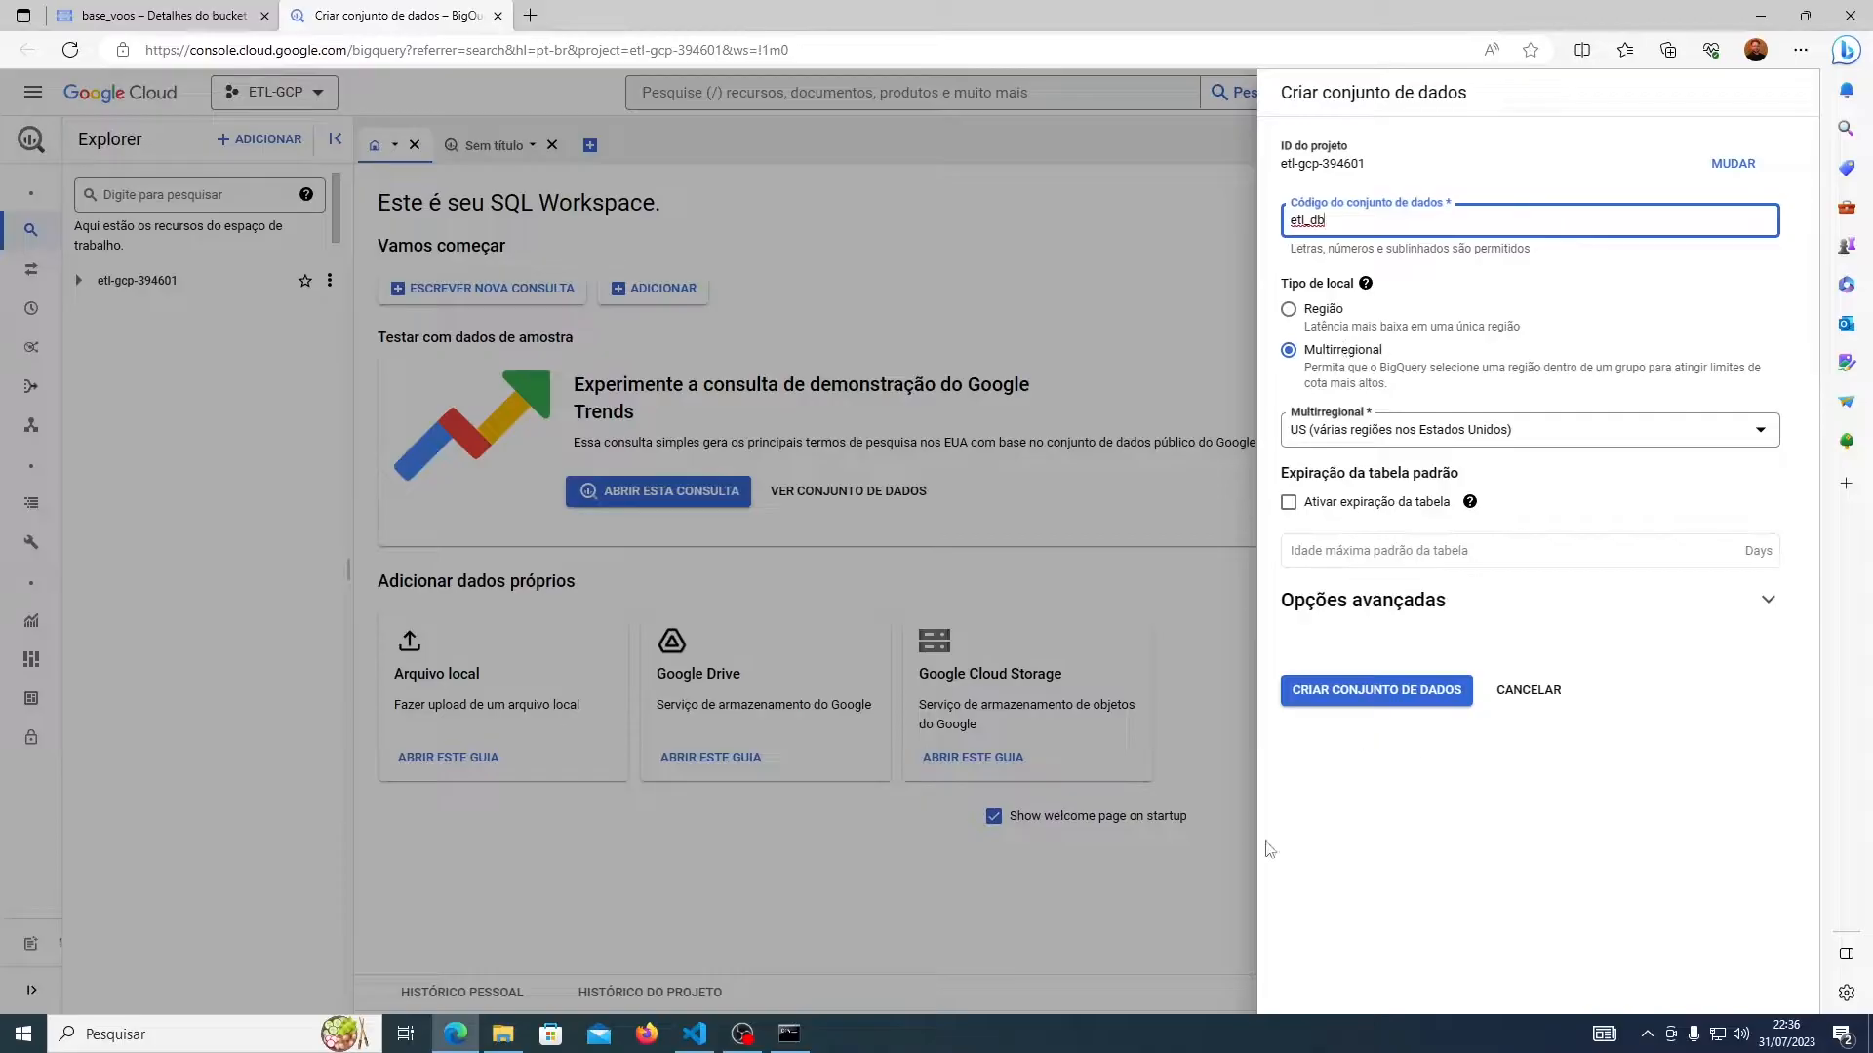
pyautogui.click(1386, 699)
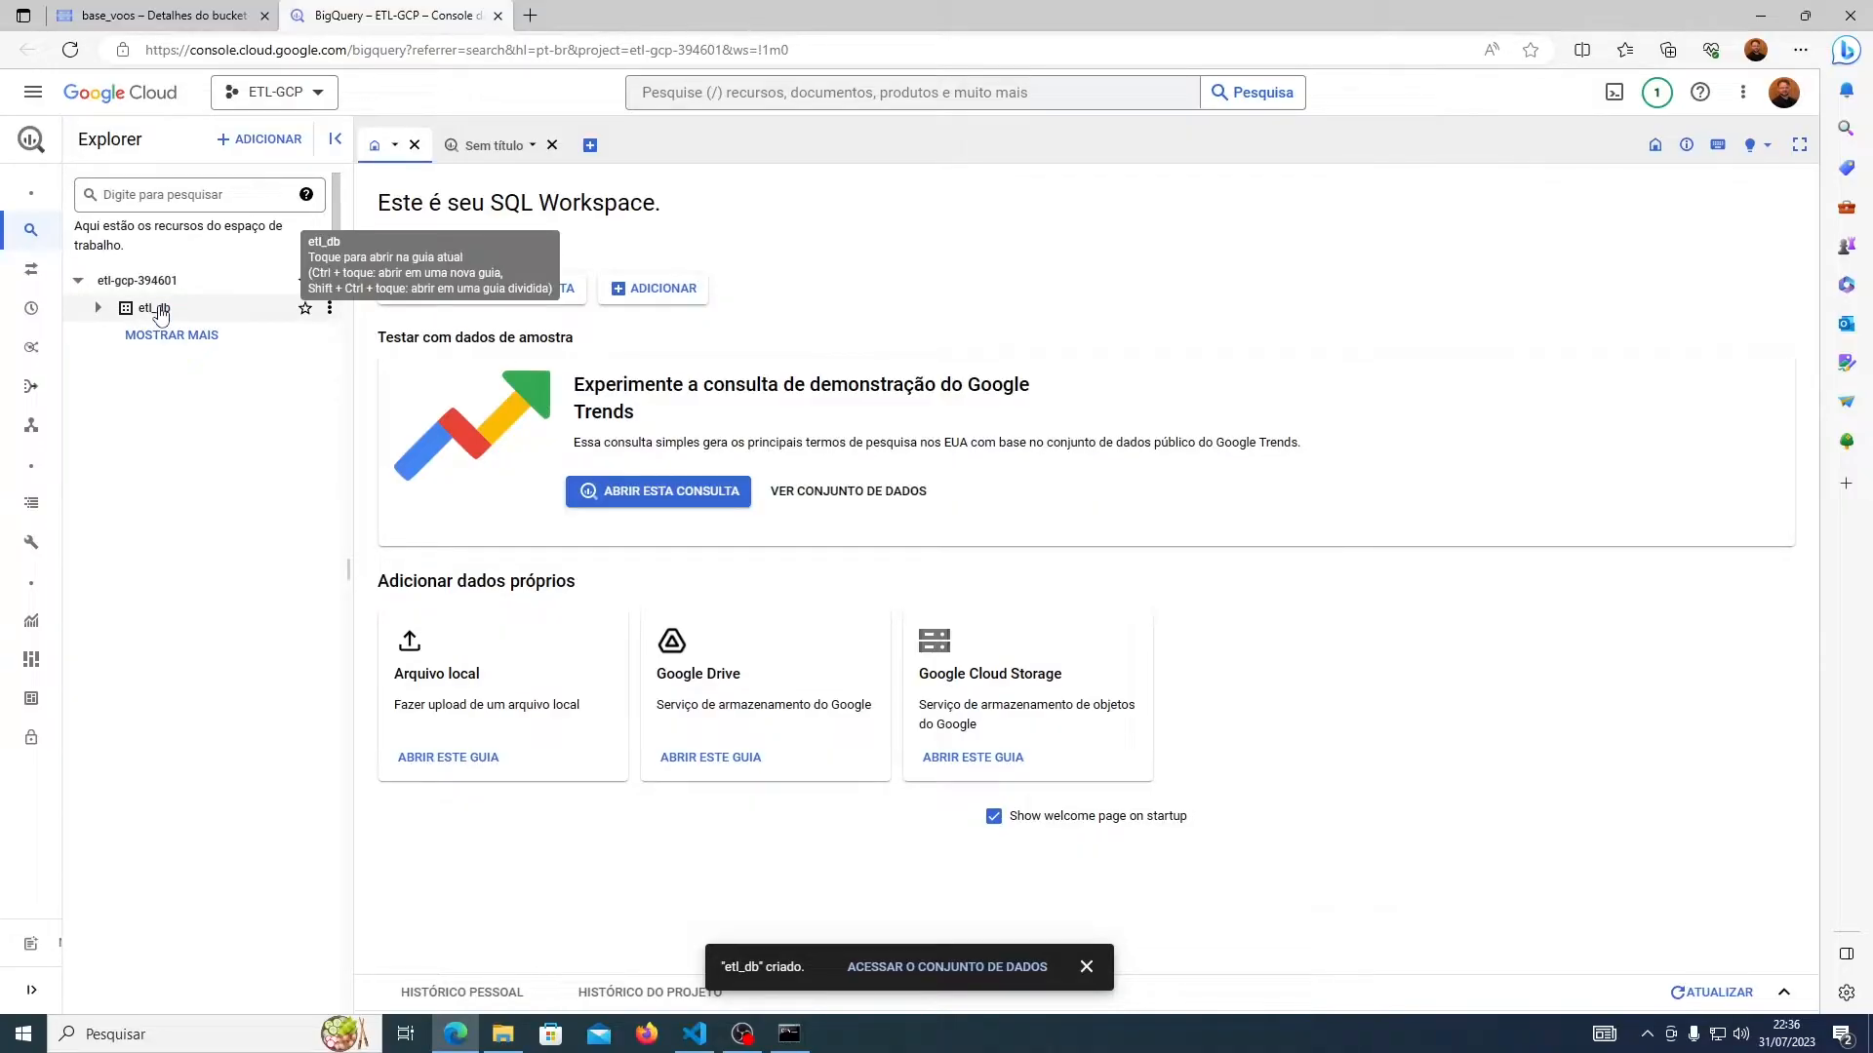
# - Start a new table in the etl_db dataset with Google Cloud Storage as its source
pyautogui.click(99, 309)
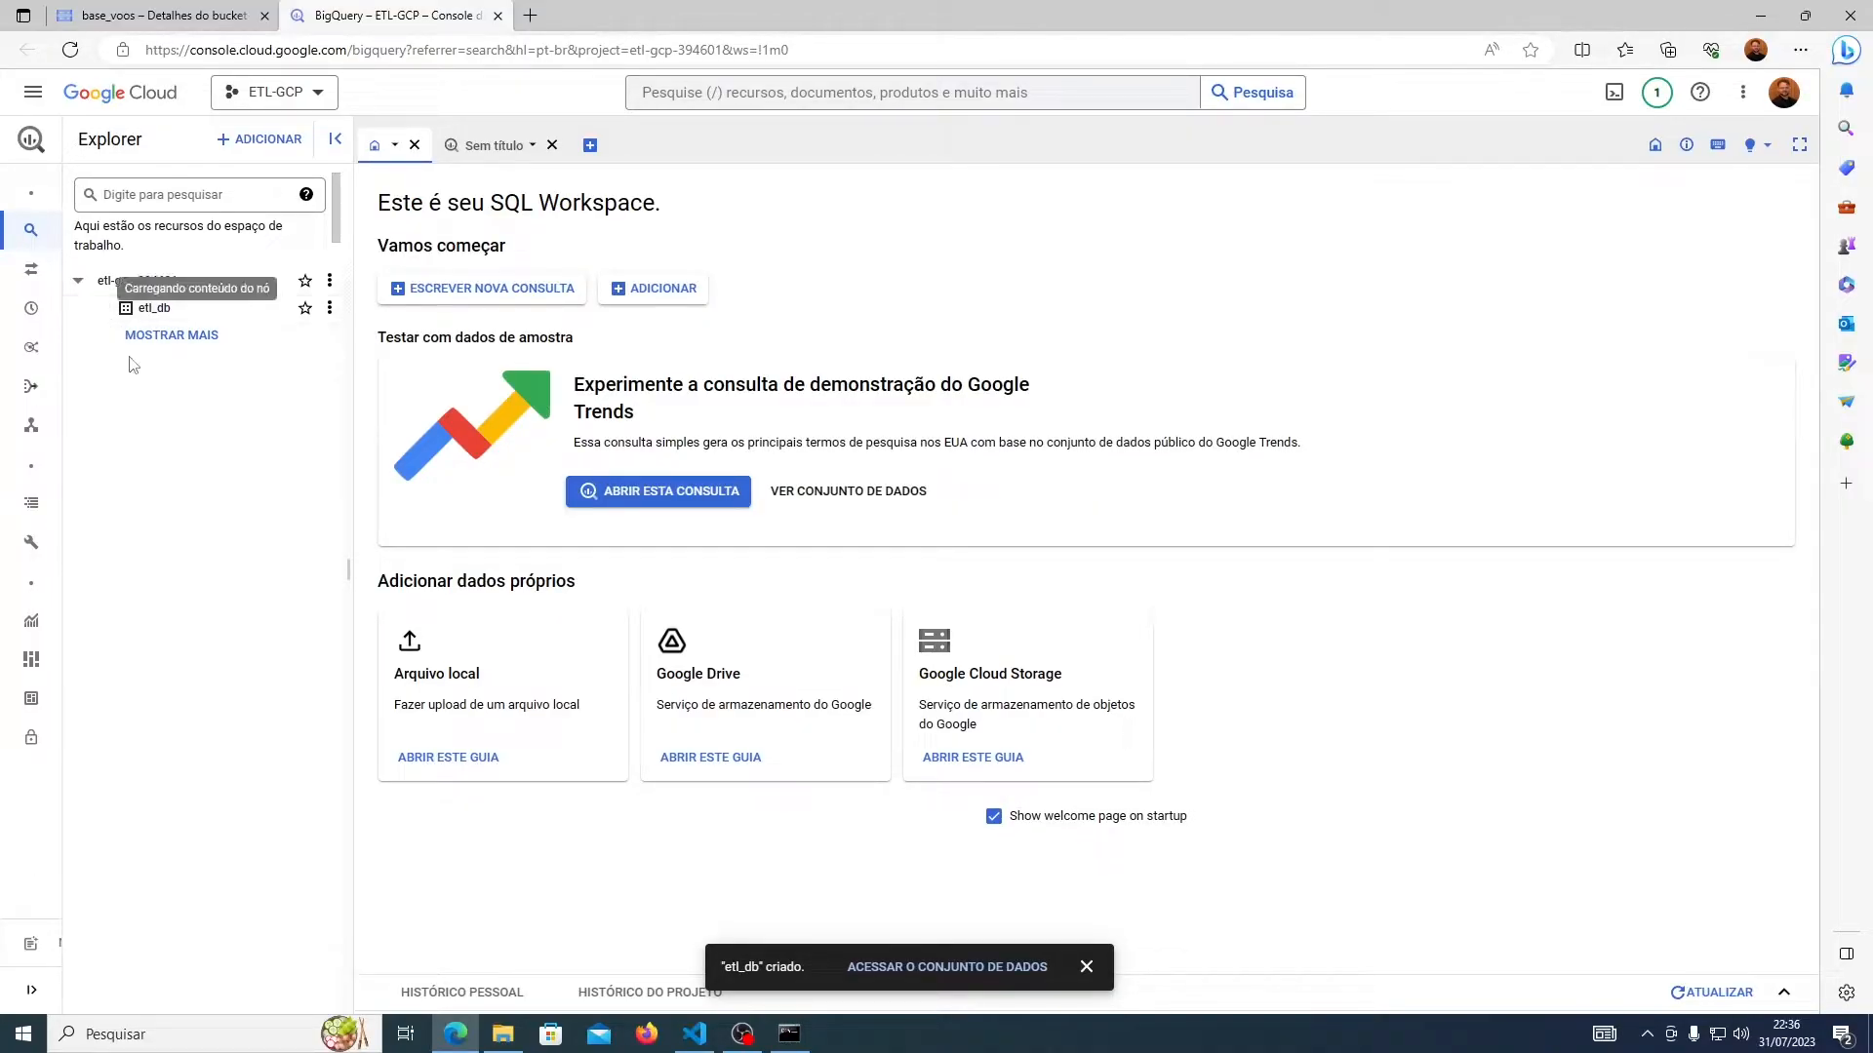
pyautogui.click(190, 310)
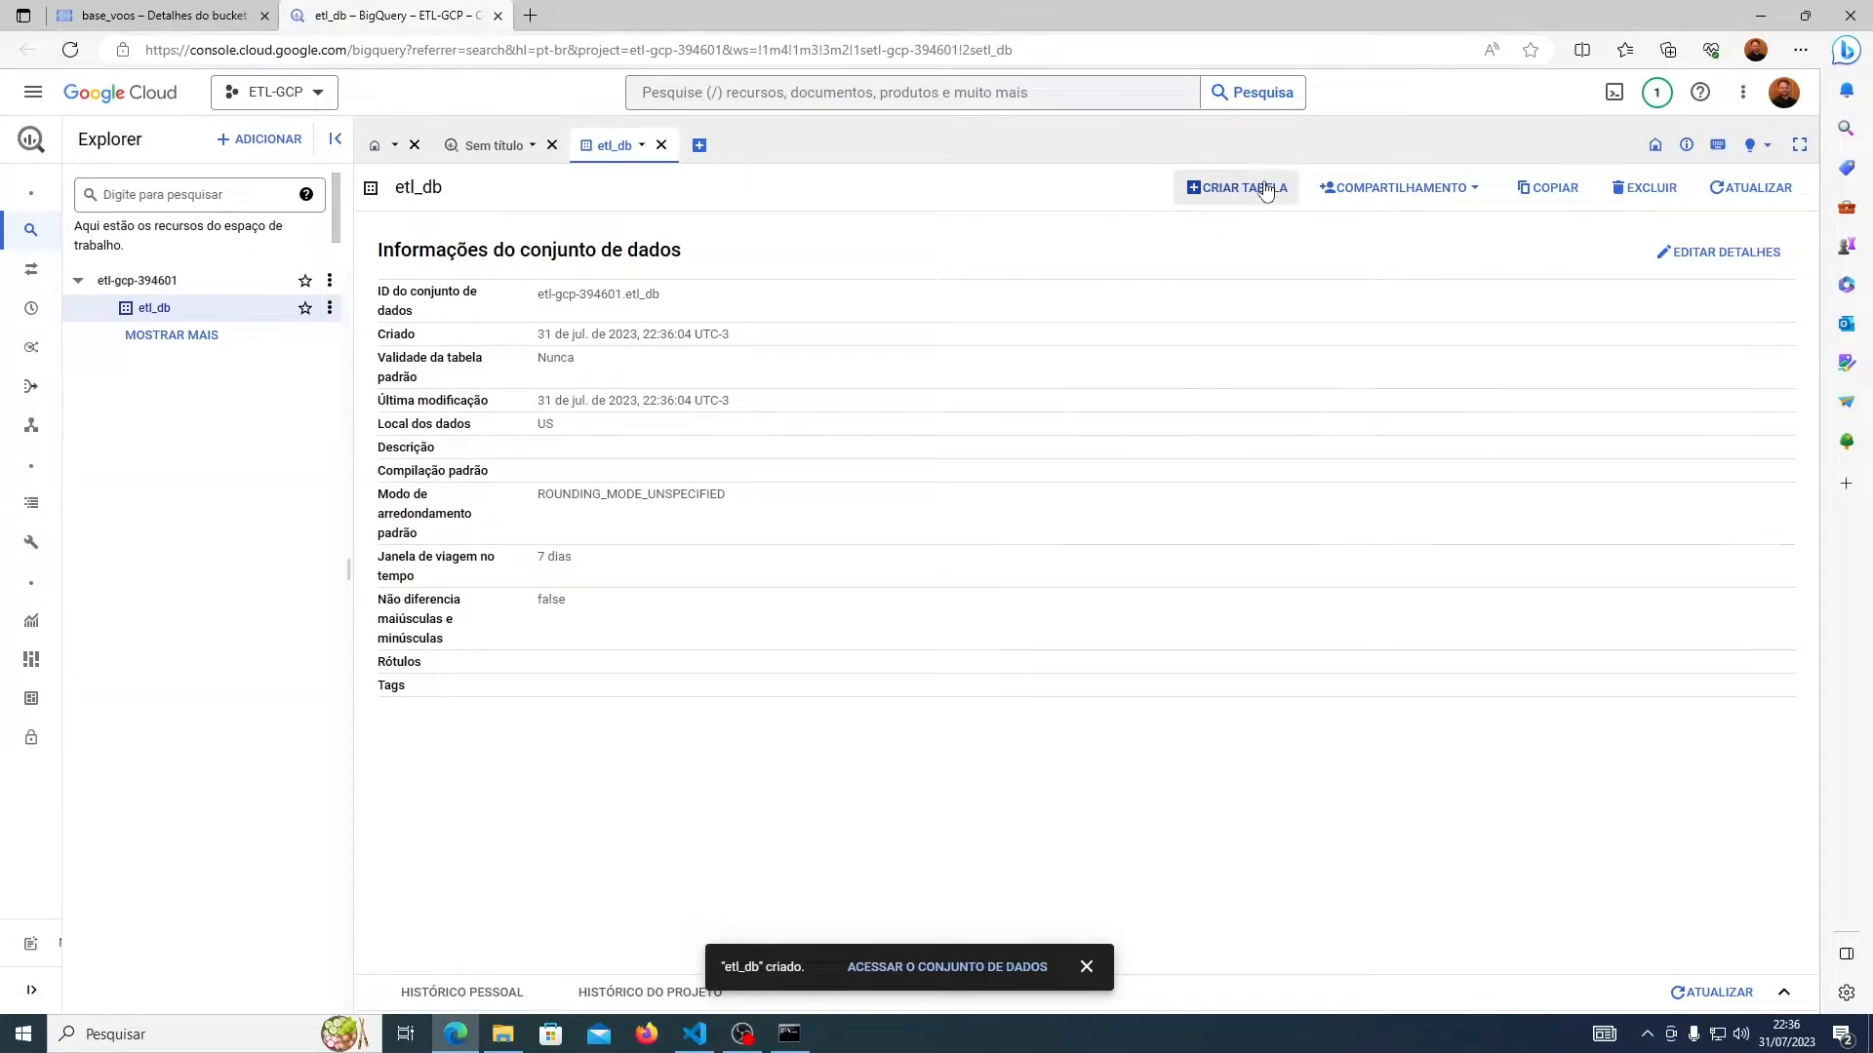
pyautogui.click(1232, 188)
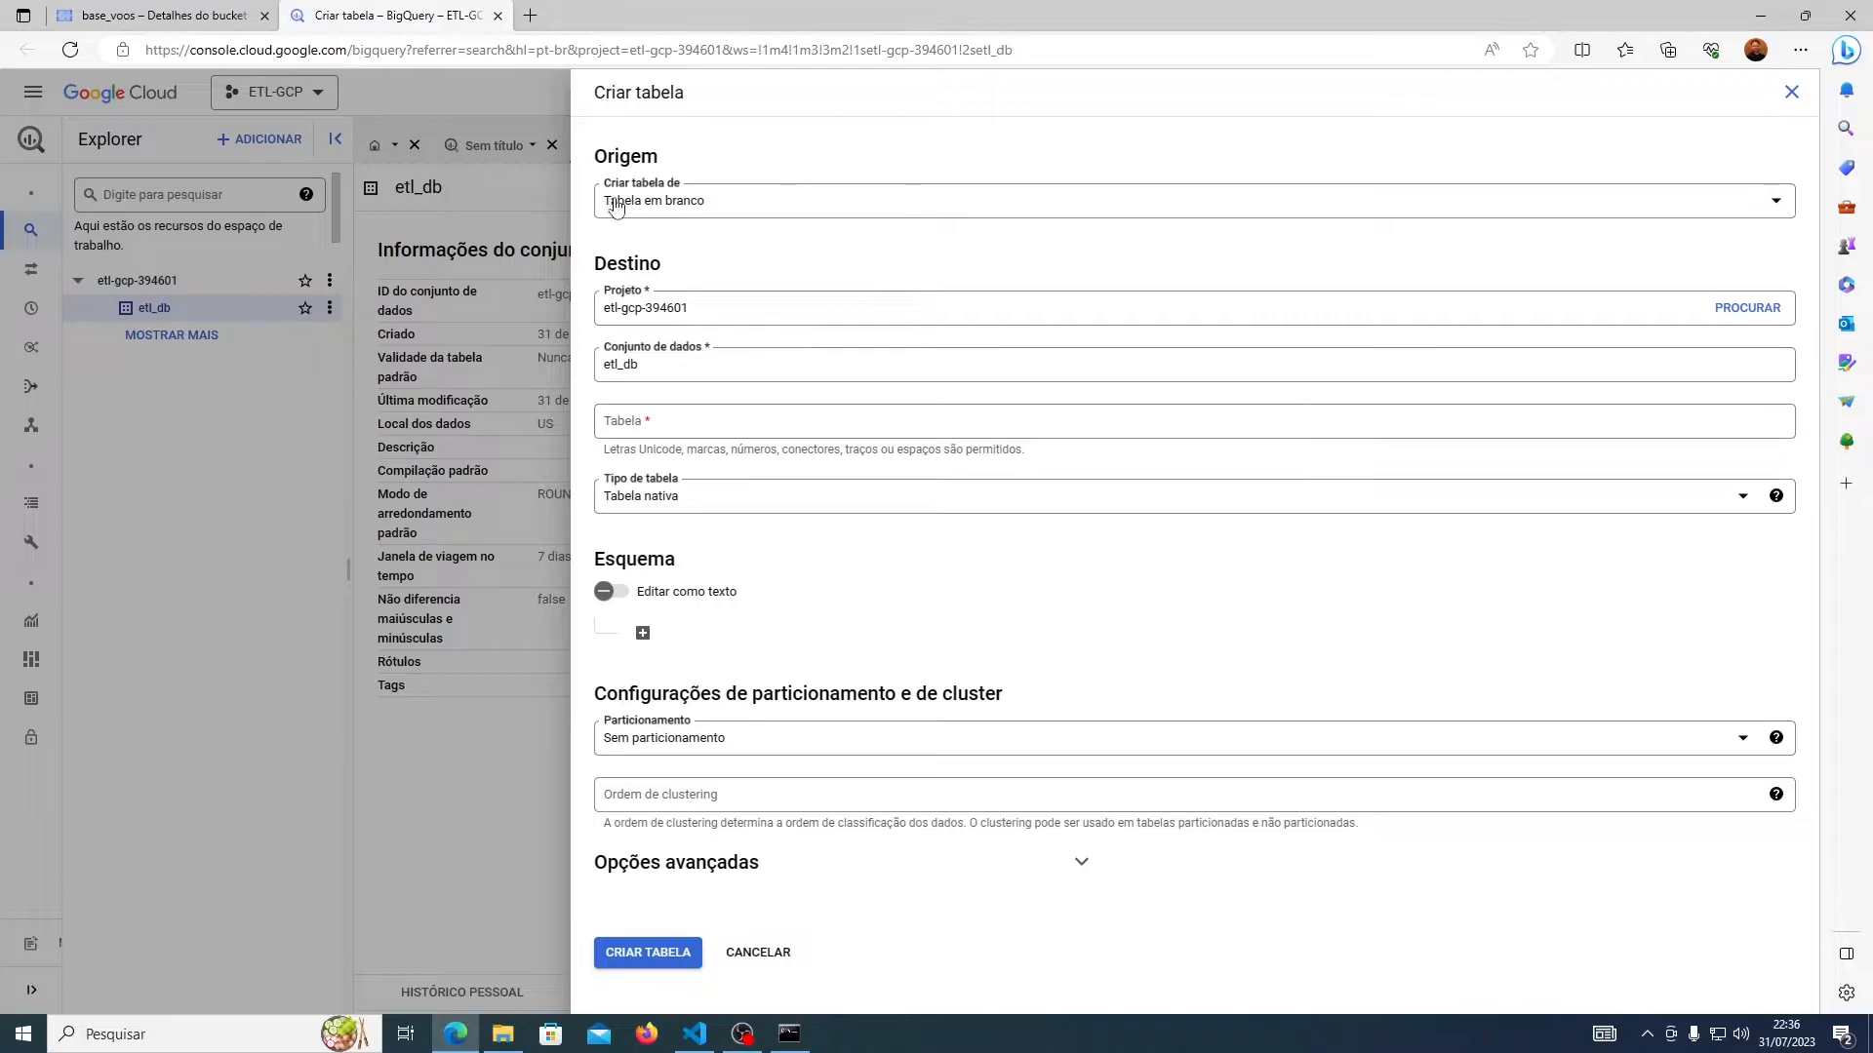
pyautogui.click(735, 211)
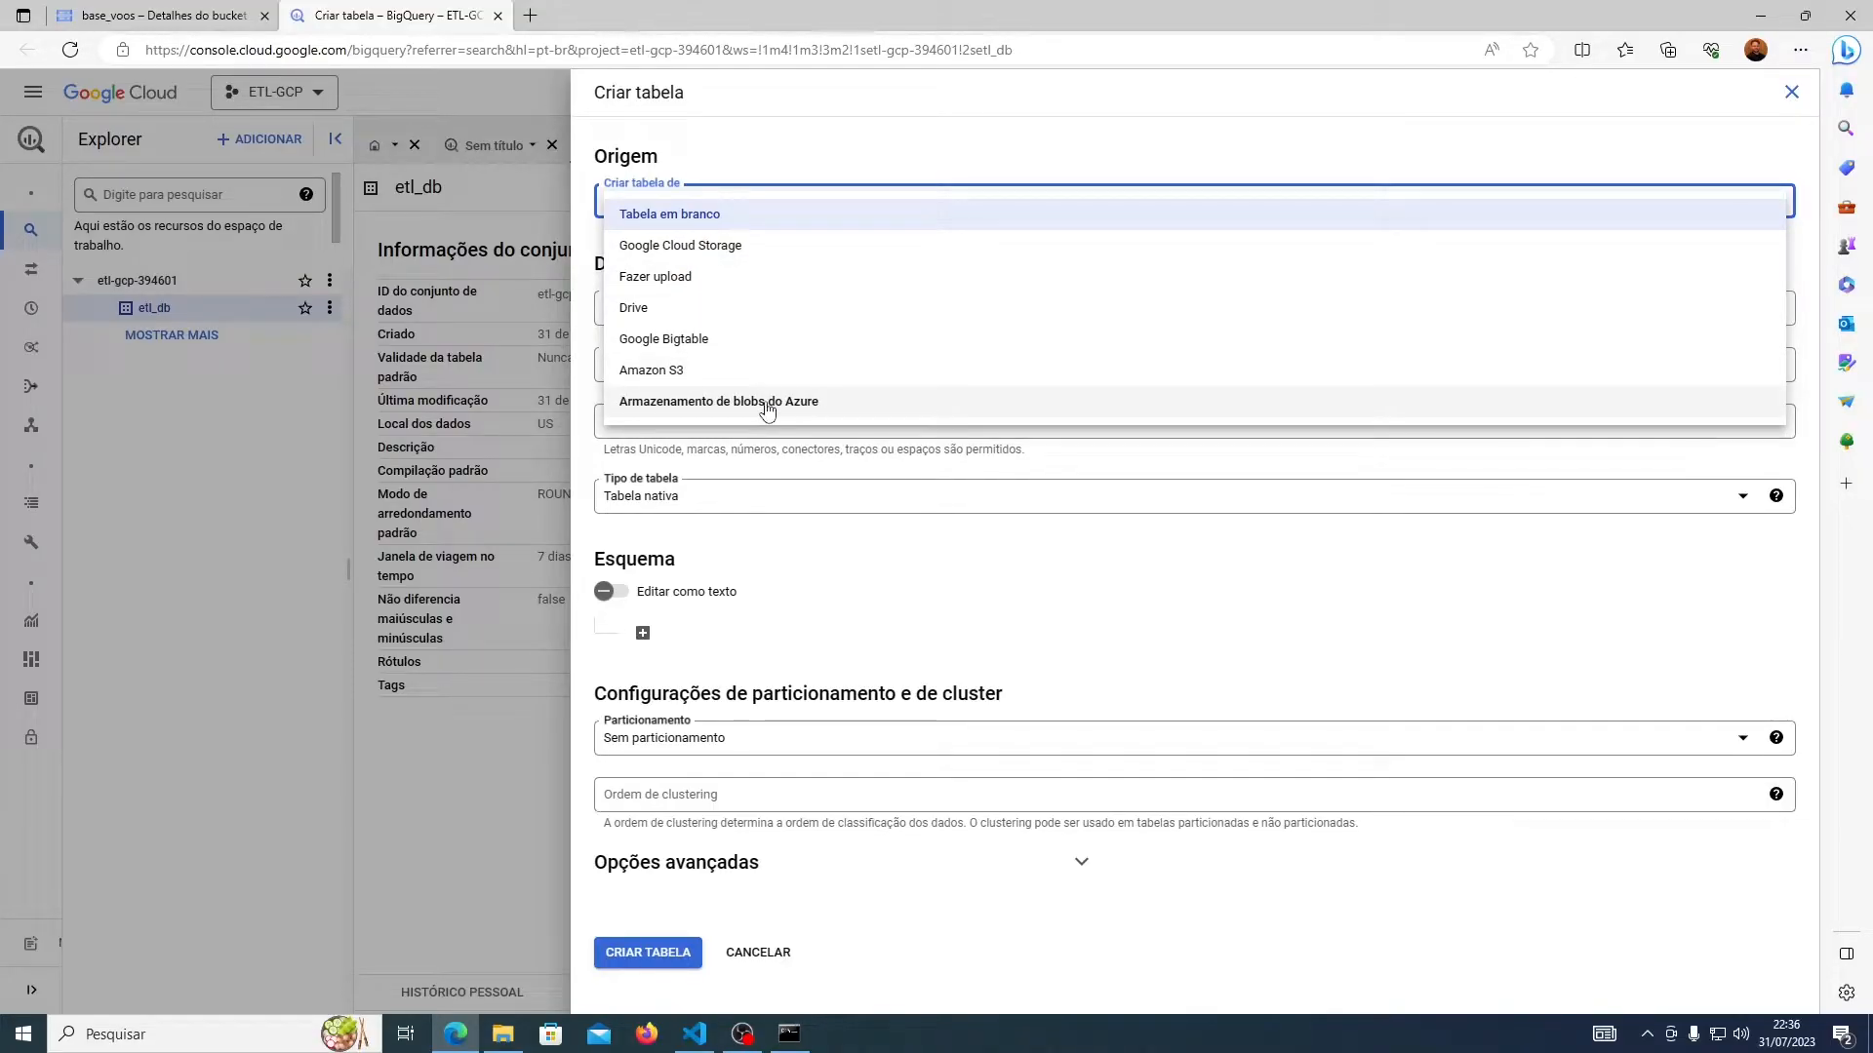
pyautogui.click(686, 259)
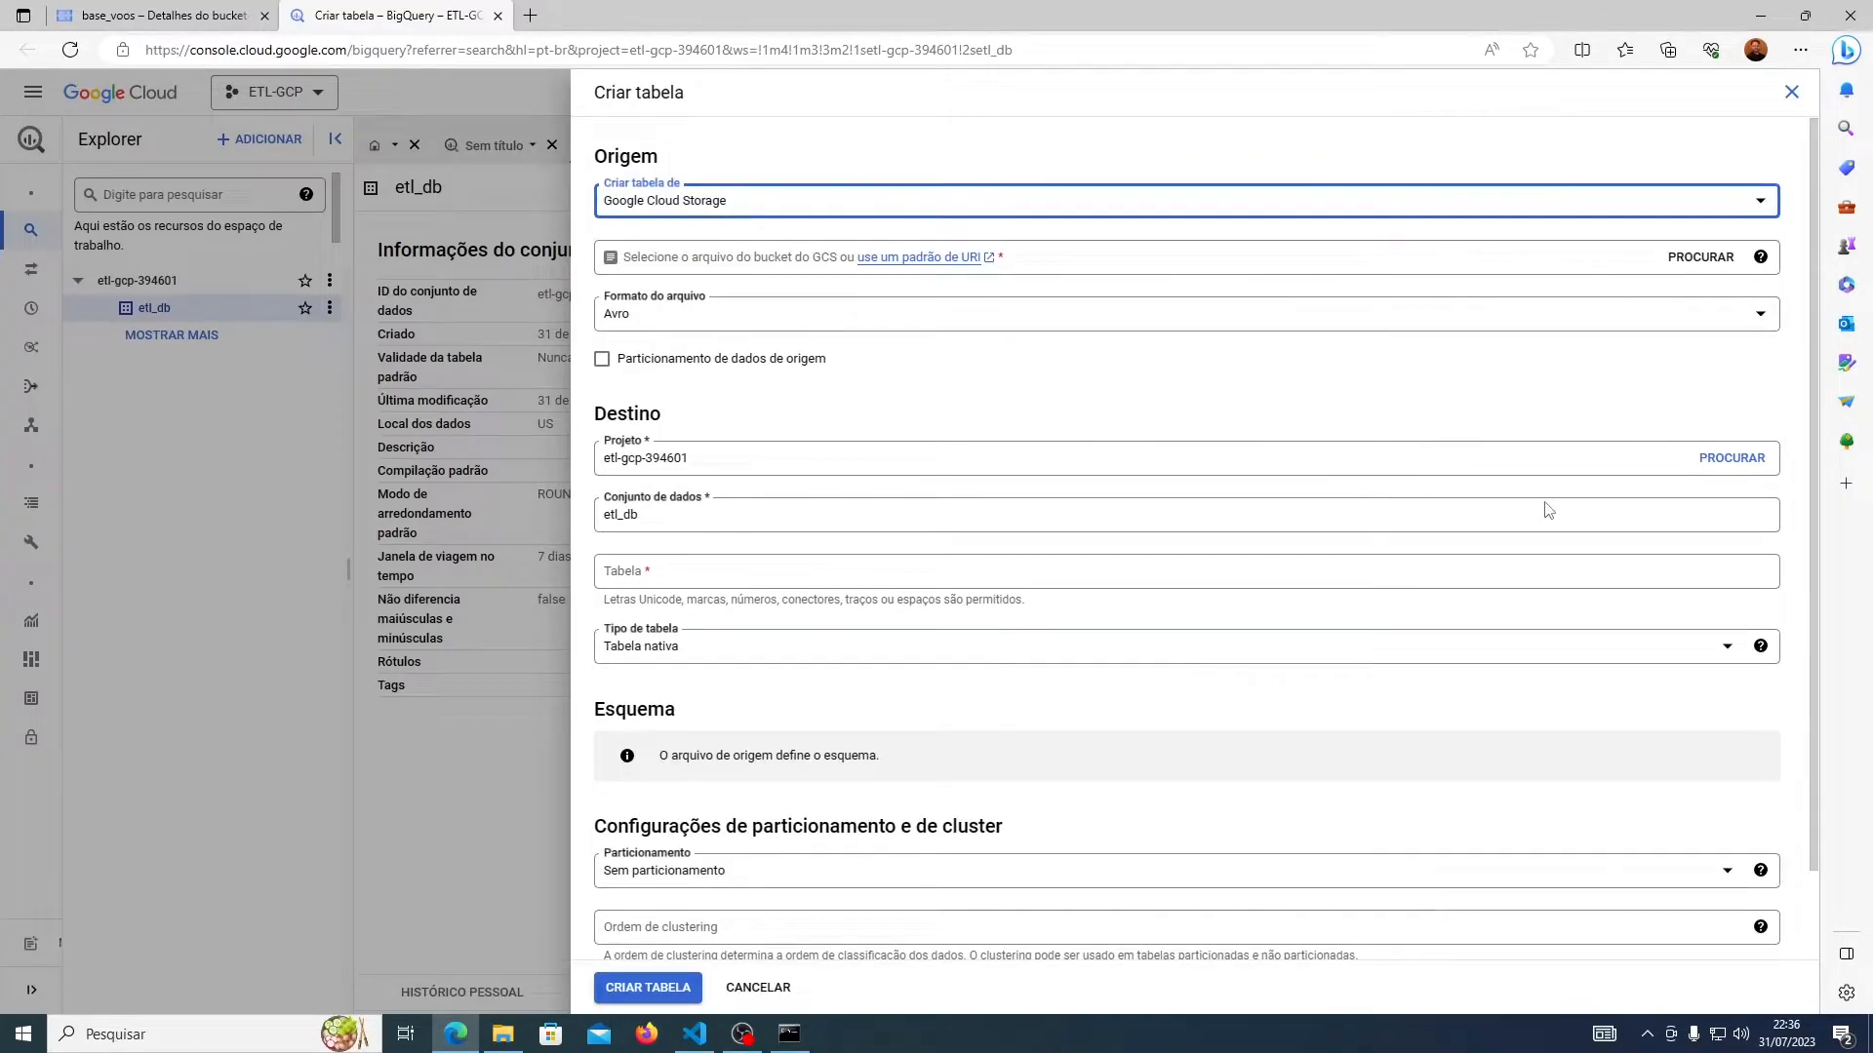
# - Choose 2023-07-30.json from the dados_brutos folder of base_voos as the table's source file
pyautogui.click(1701, 258)
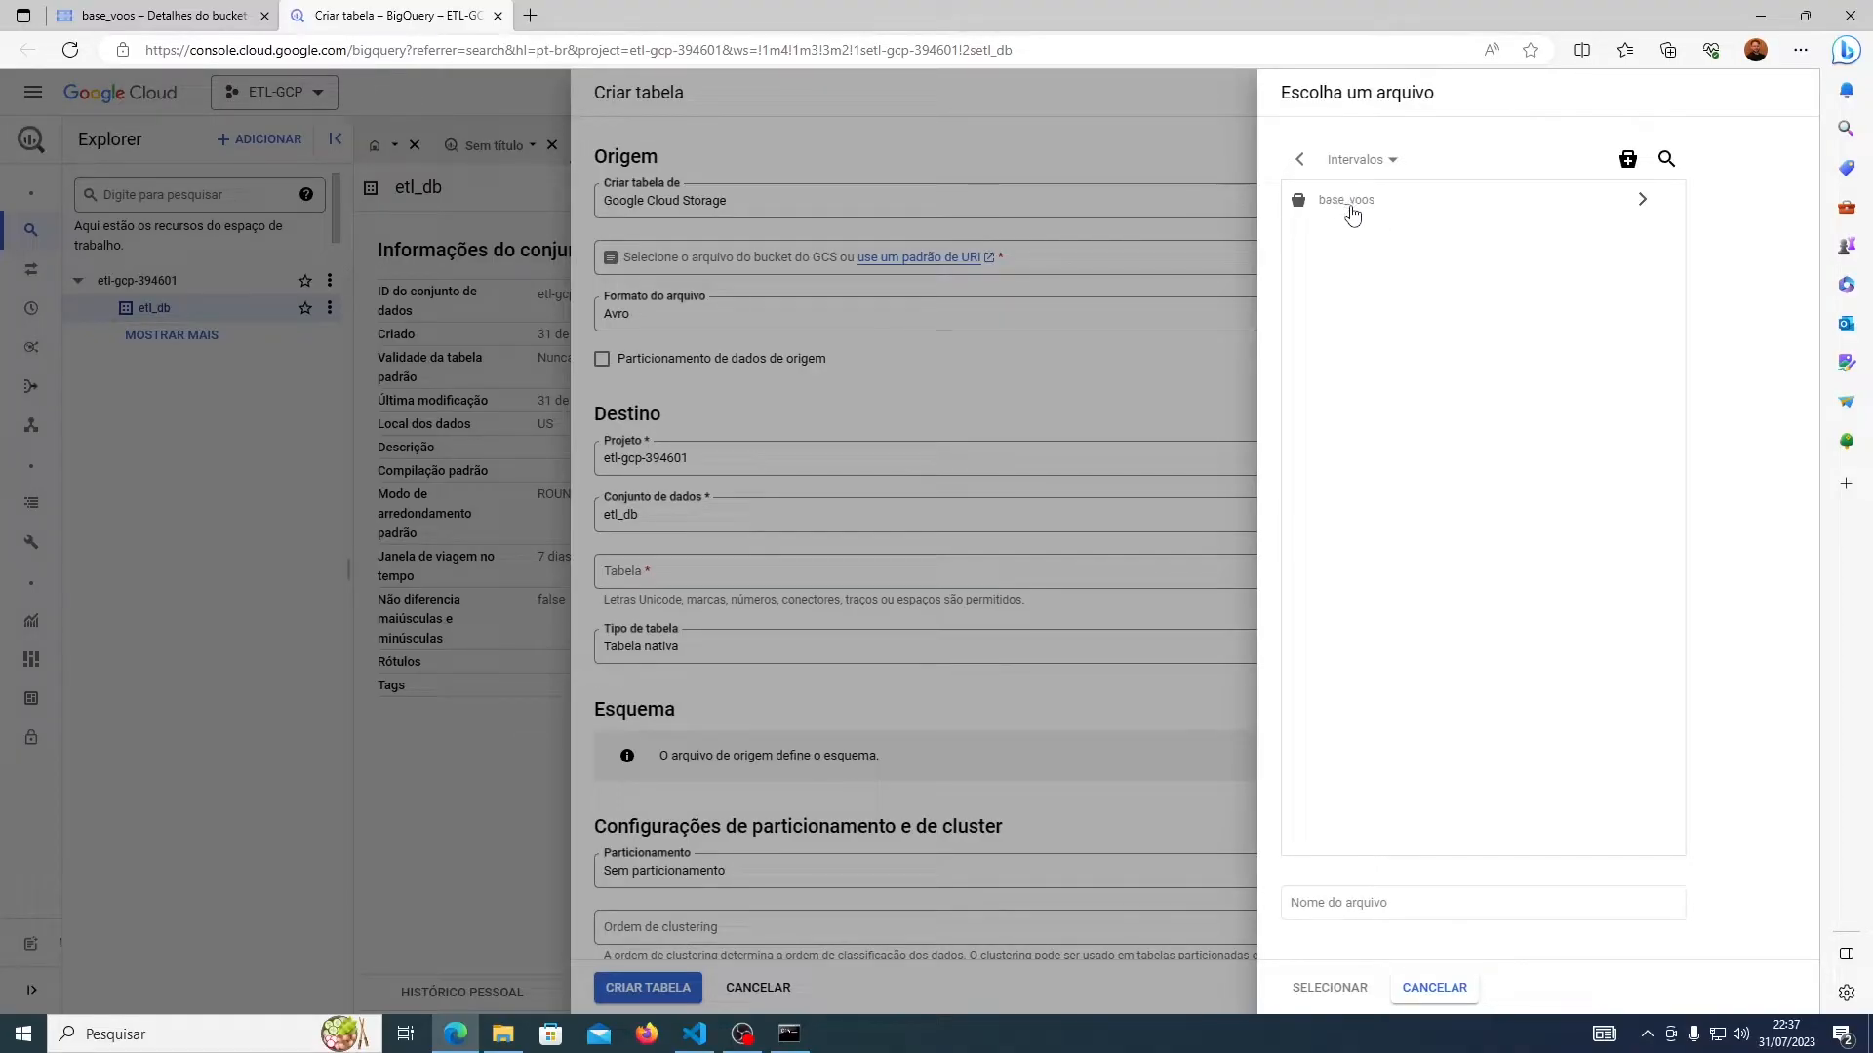
pyautogui.click(1642, 199)
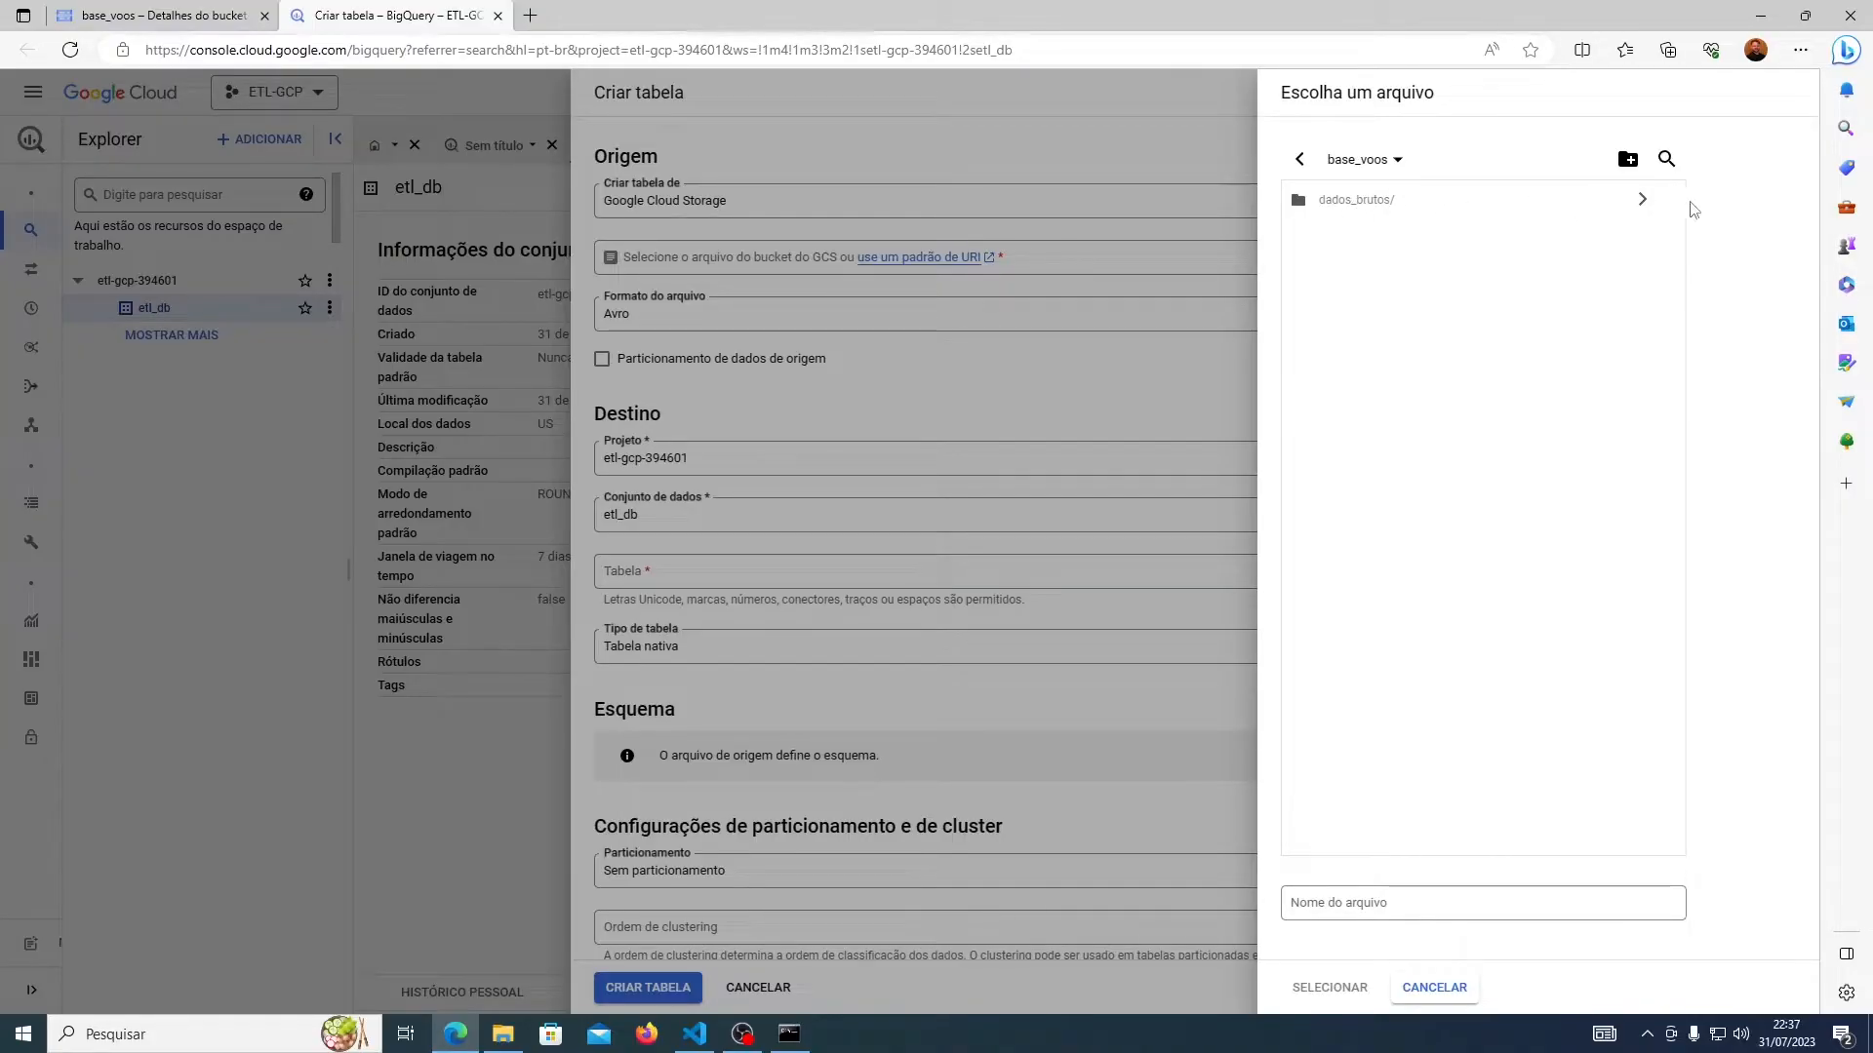
pyautogui.click(1642, 201)
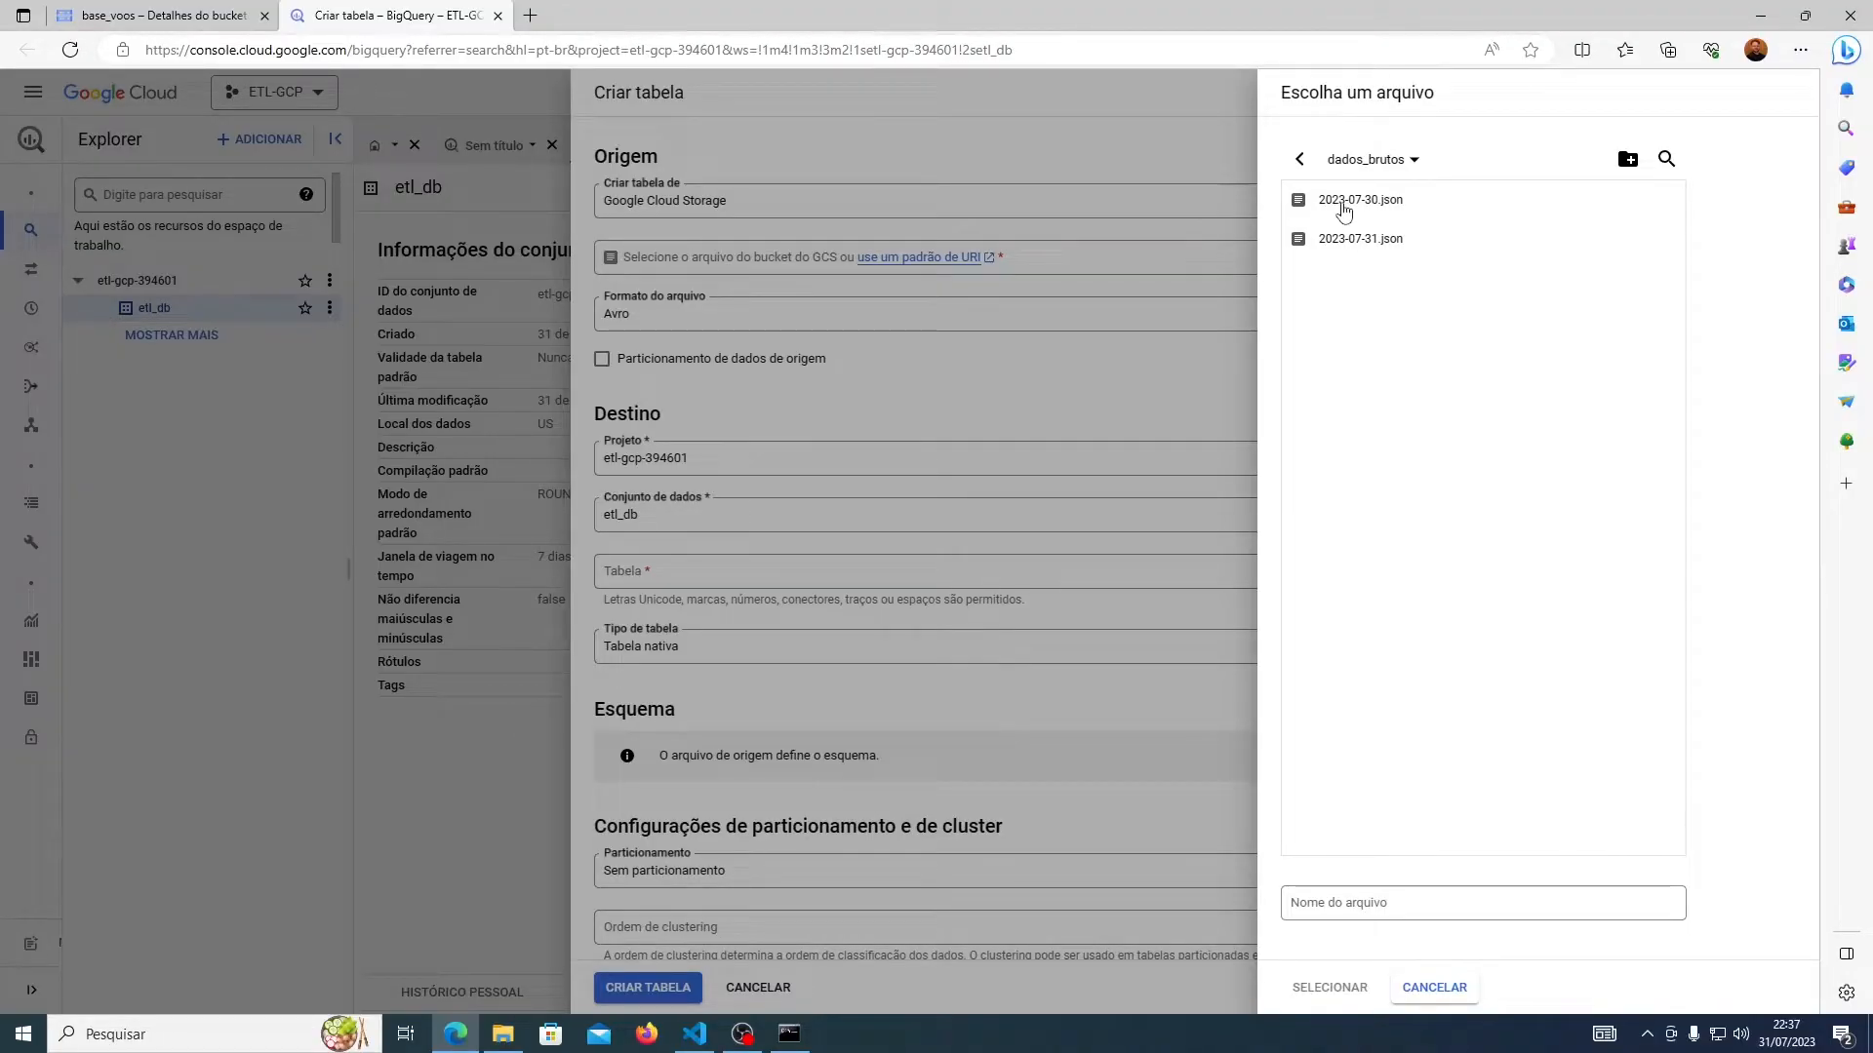
pyautogui.click(1363, 209)
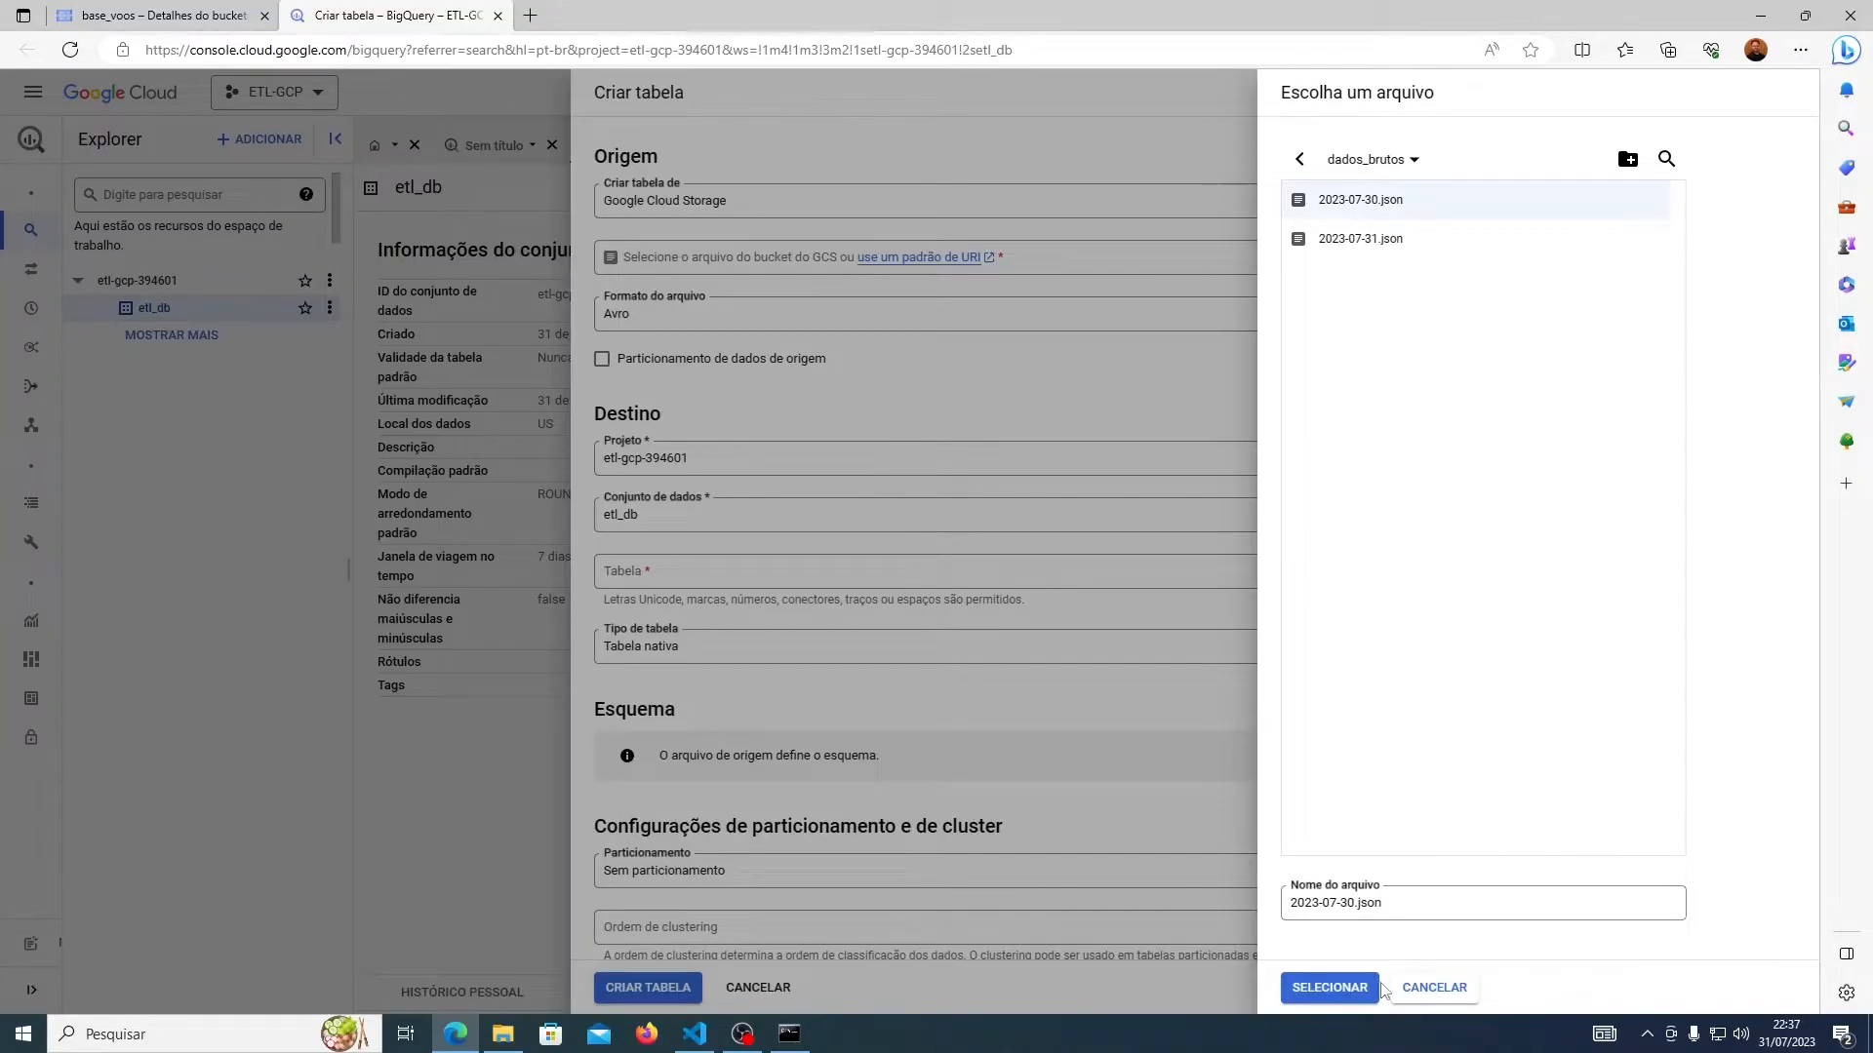
pyautogui.click(1330, 988)
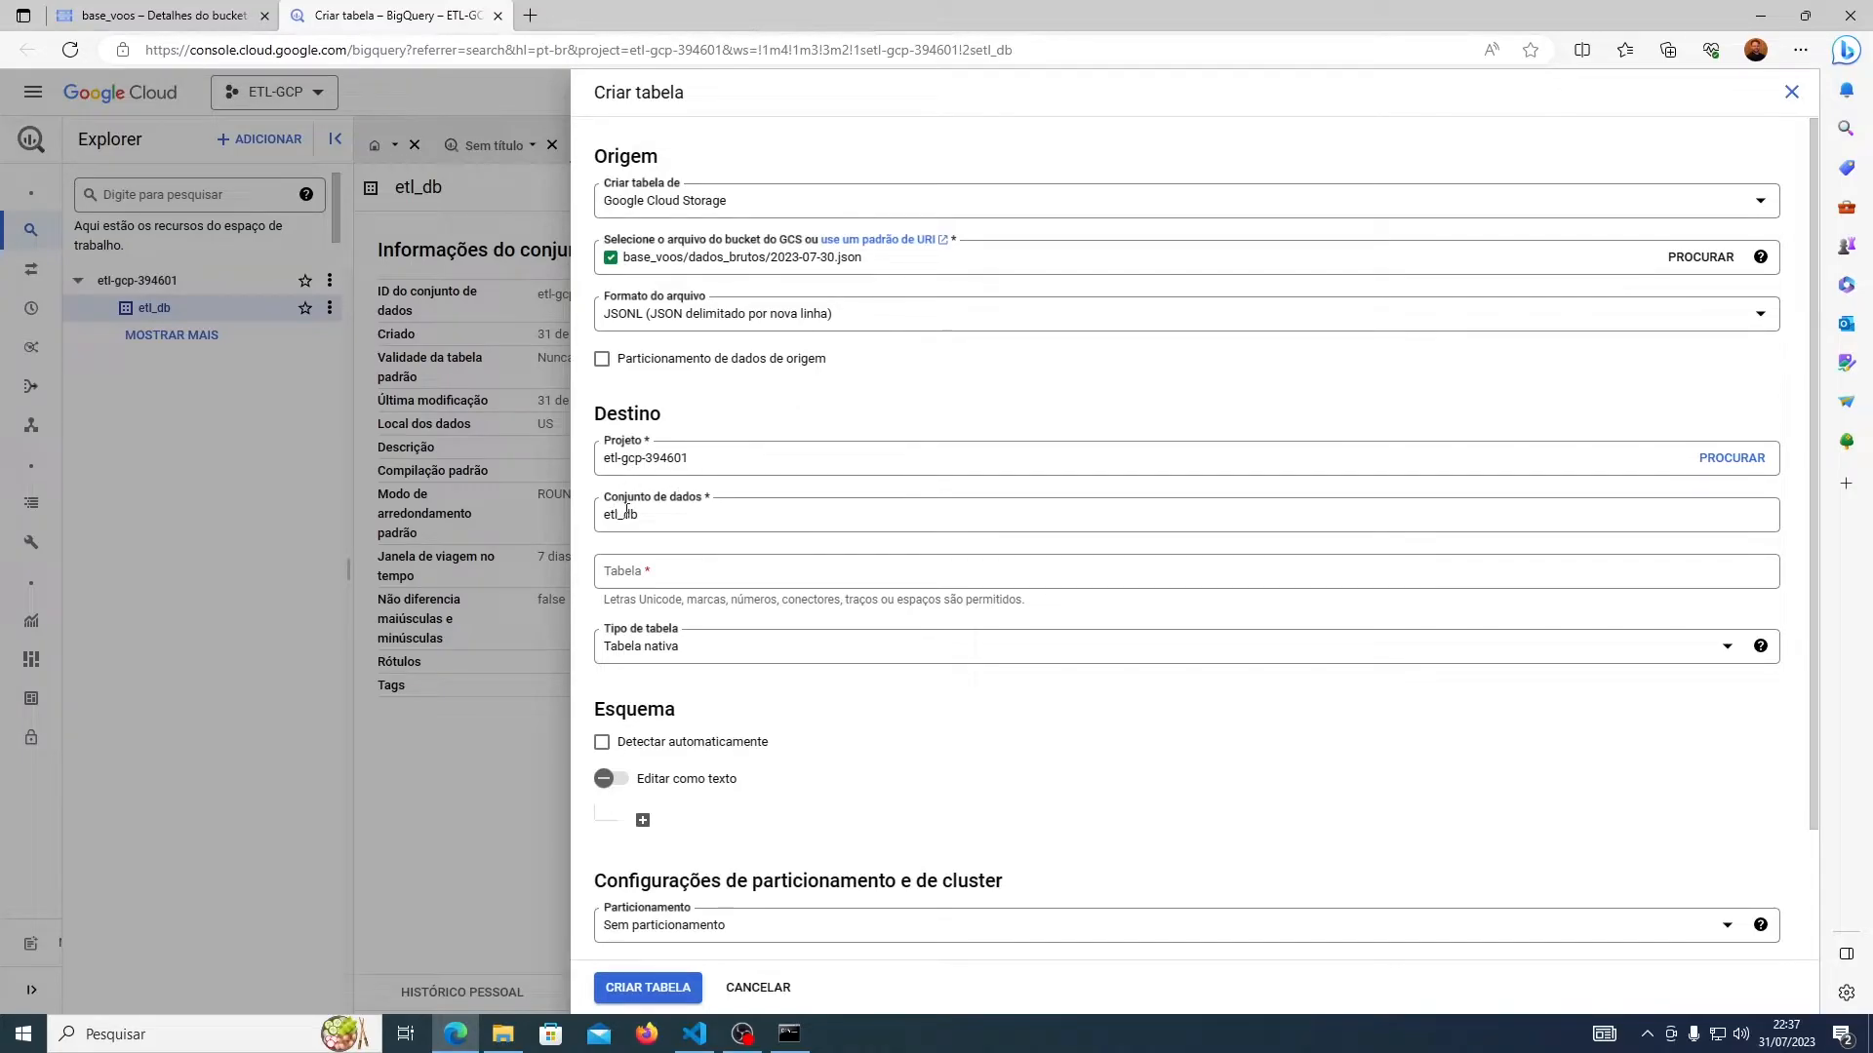
# - Name the destination table tb_voos and enable automatic schema detection
pyautogui.click(705, 574)
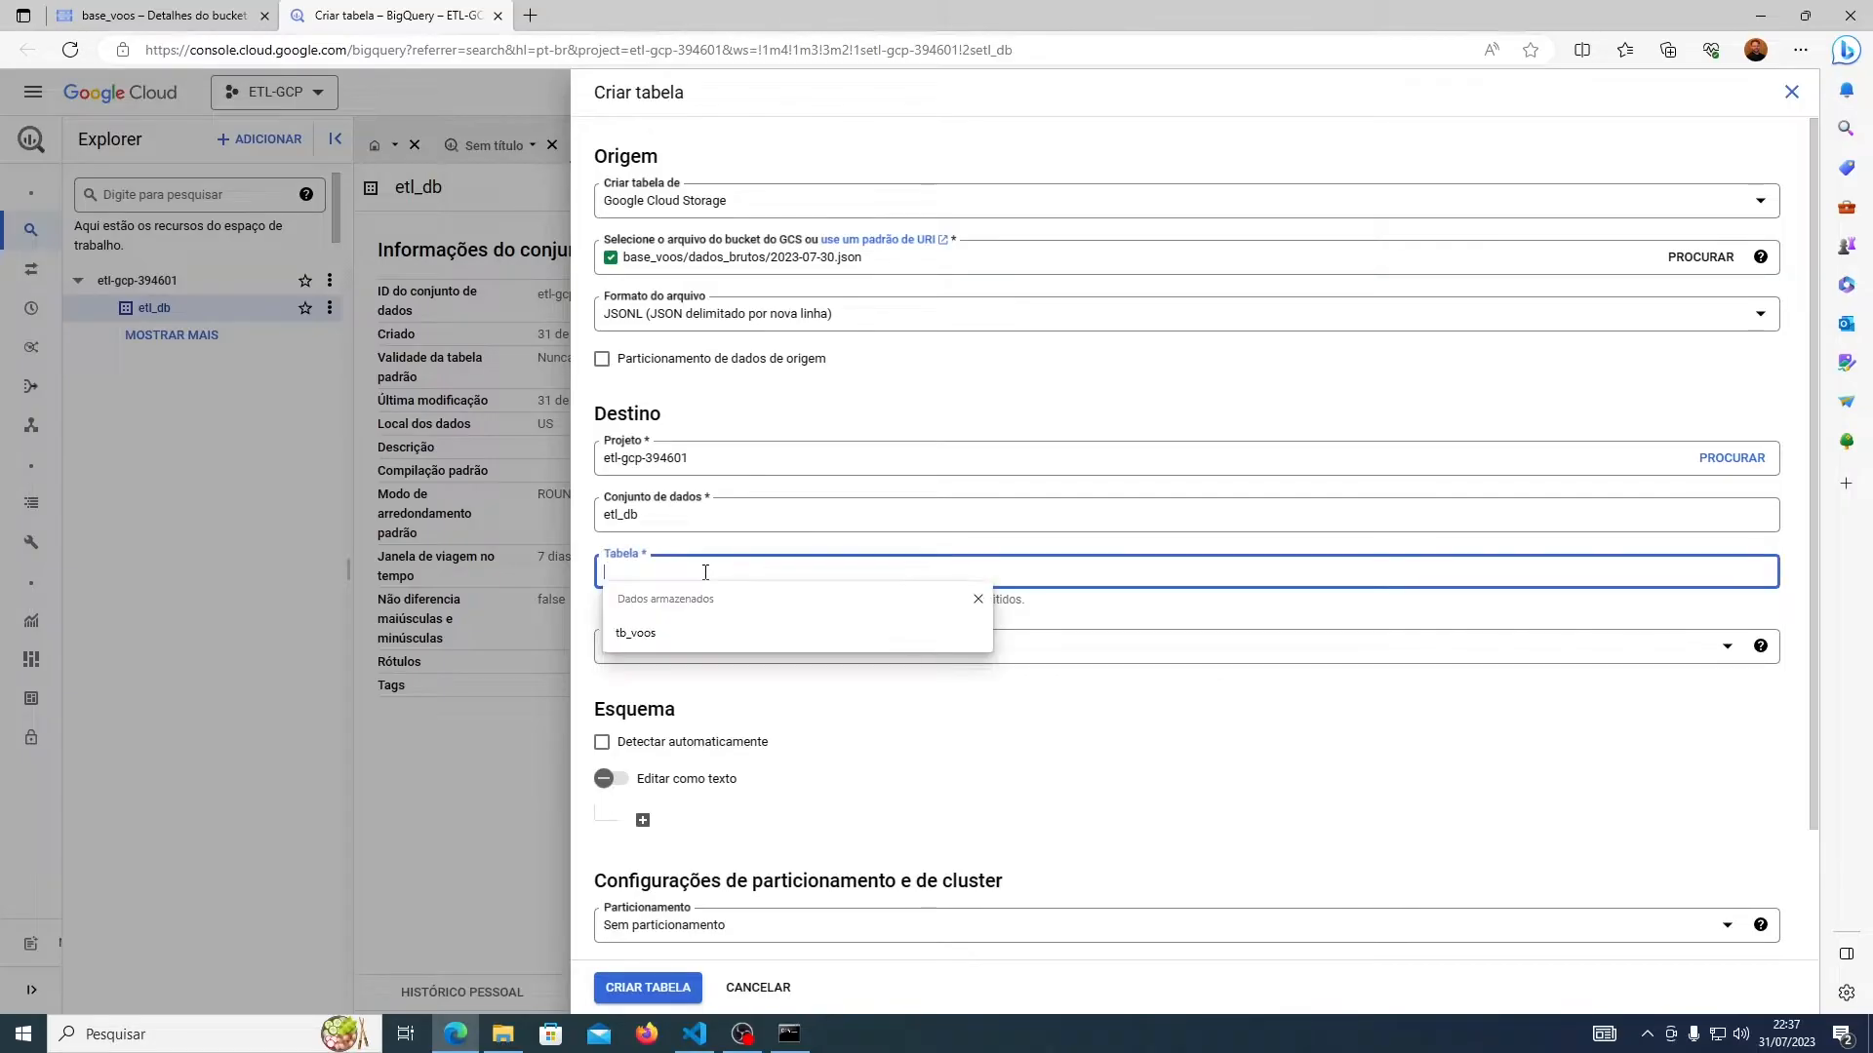
pyautogui.click(679, 635)
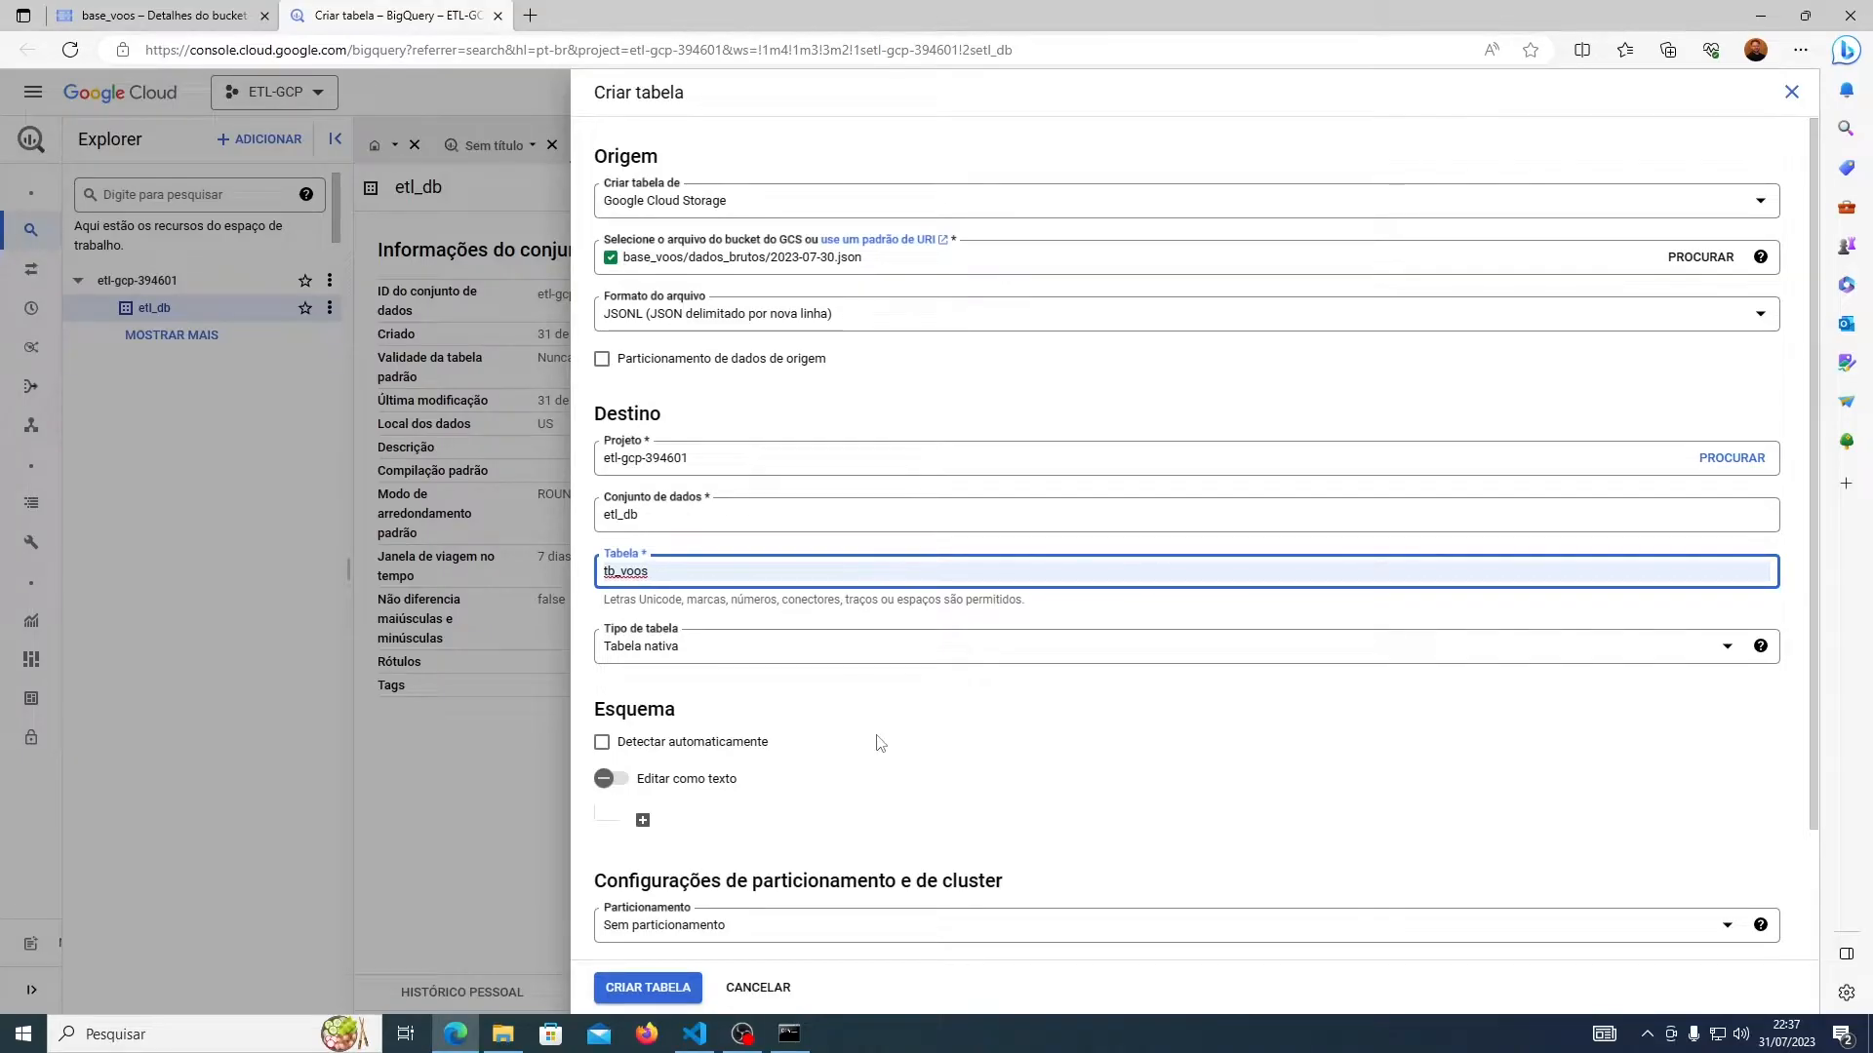
pyautogui.scroll(-2, 881, 743)
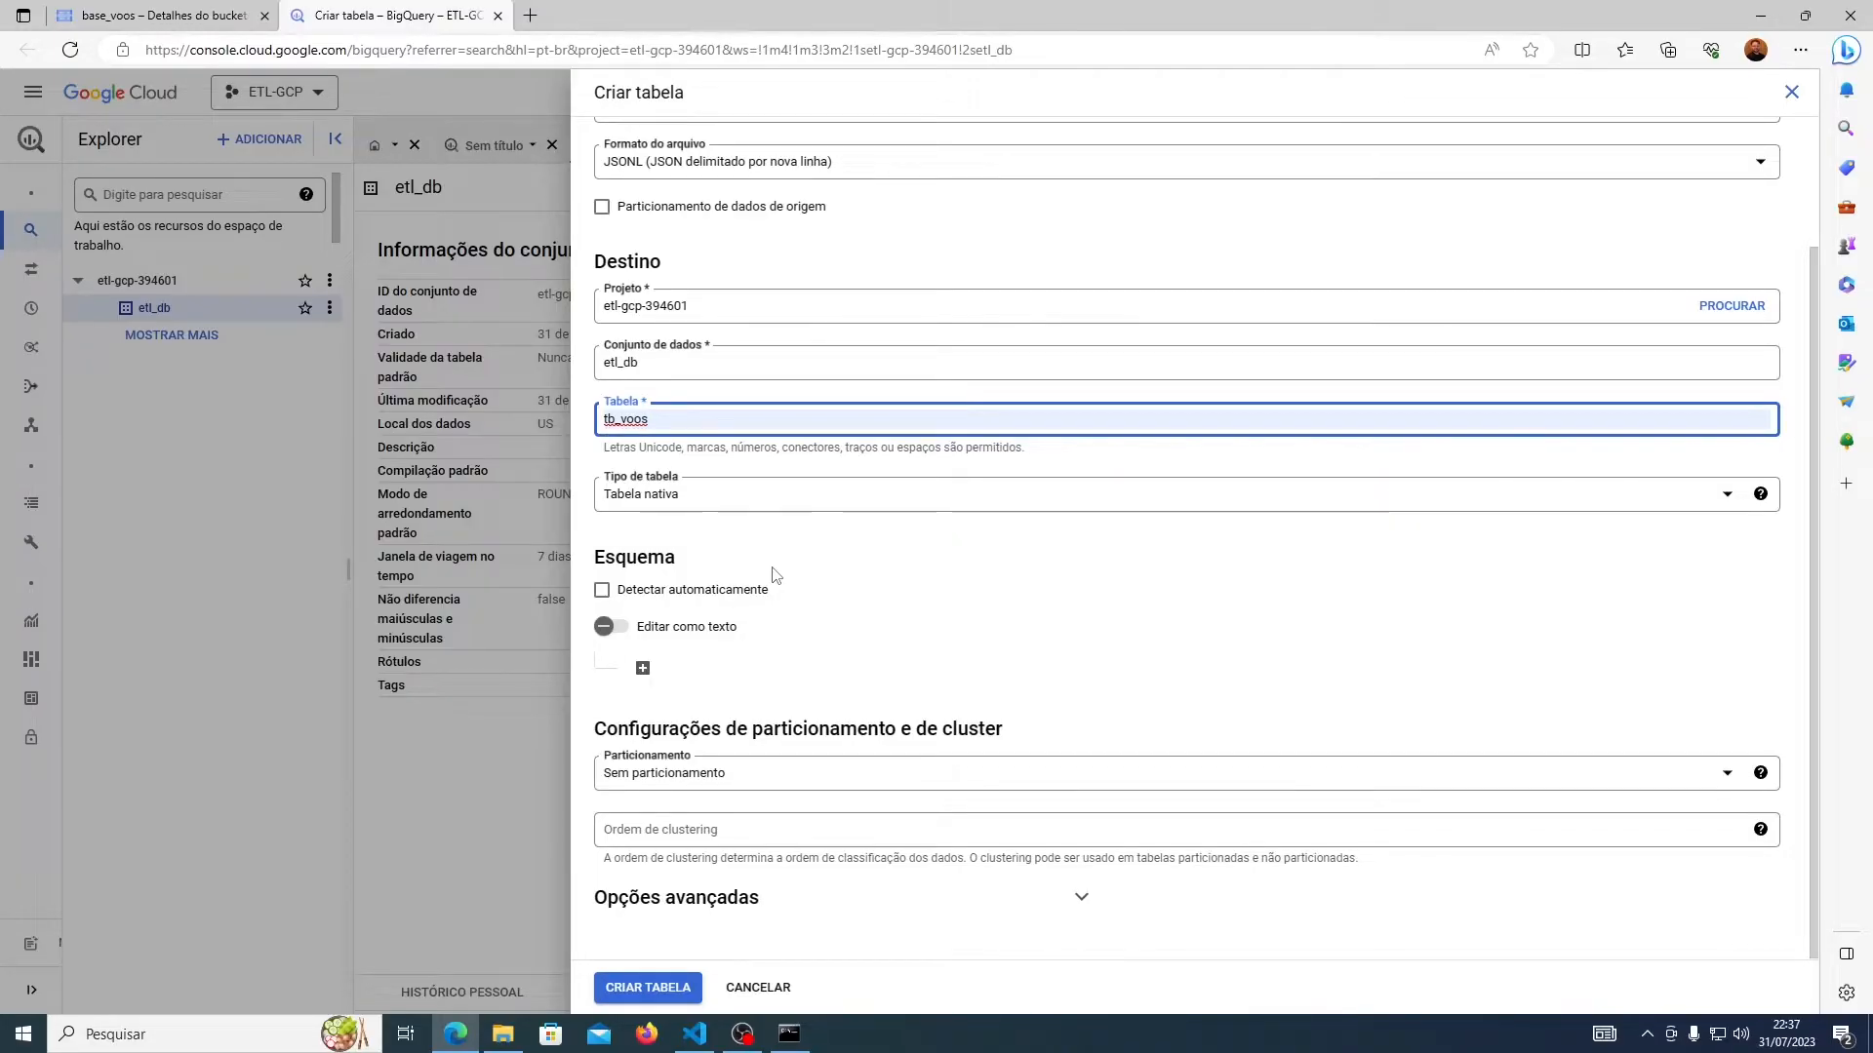
pyautogui.click(602, 590)
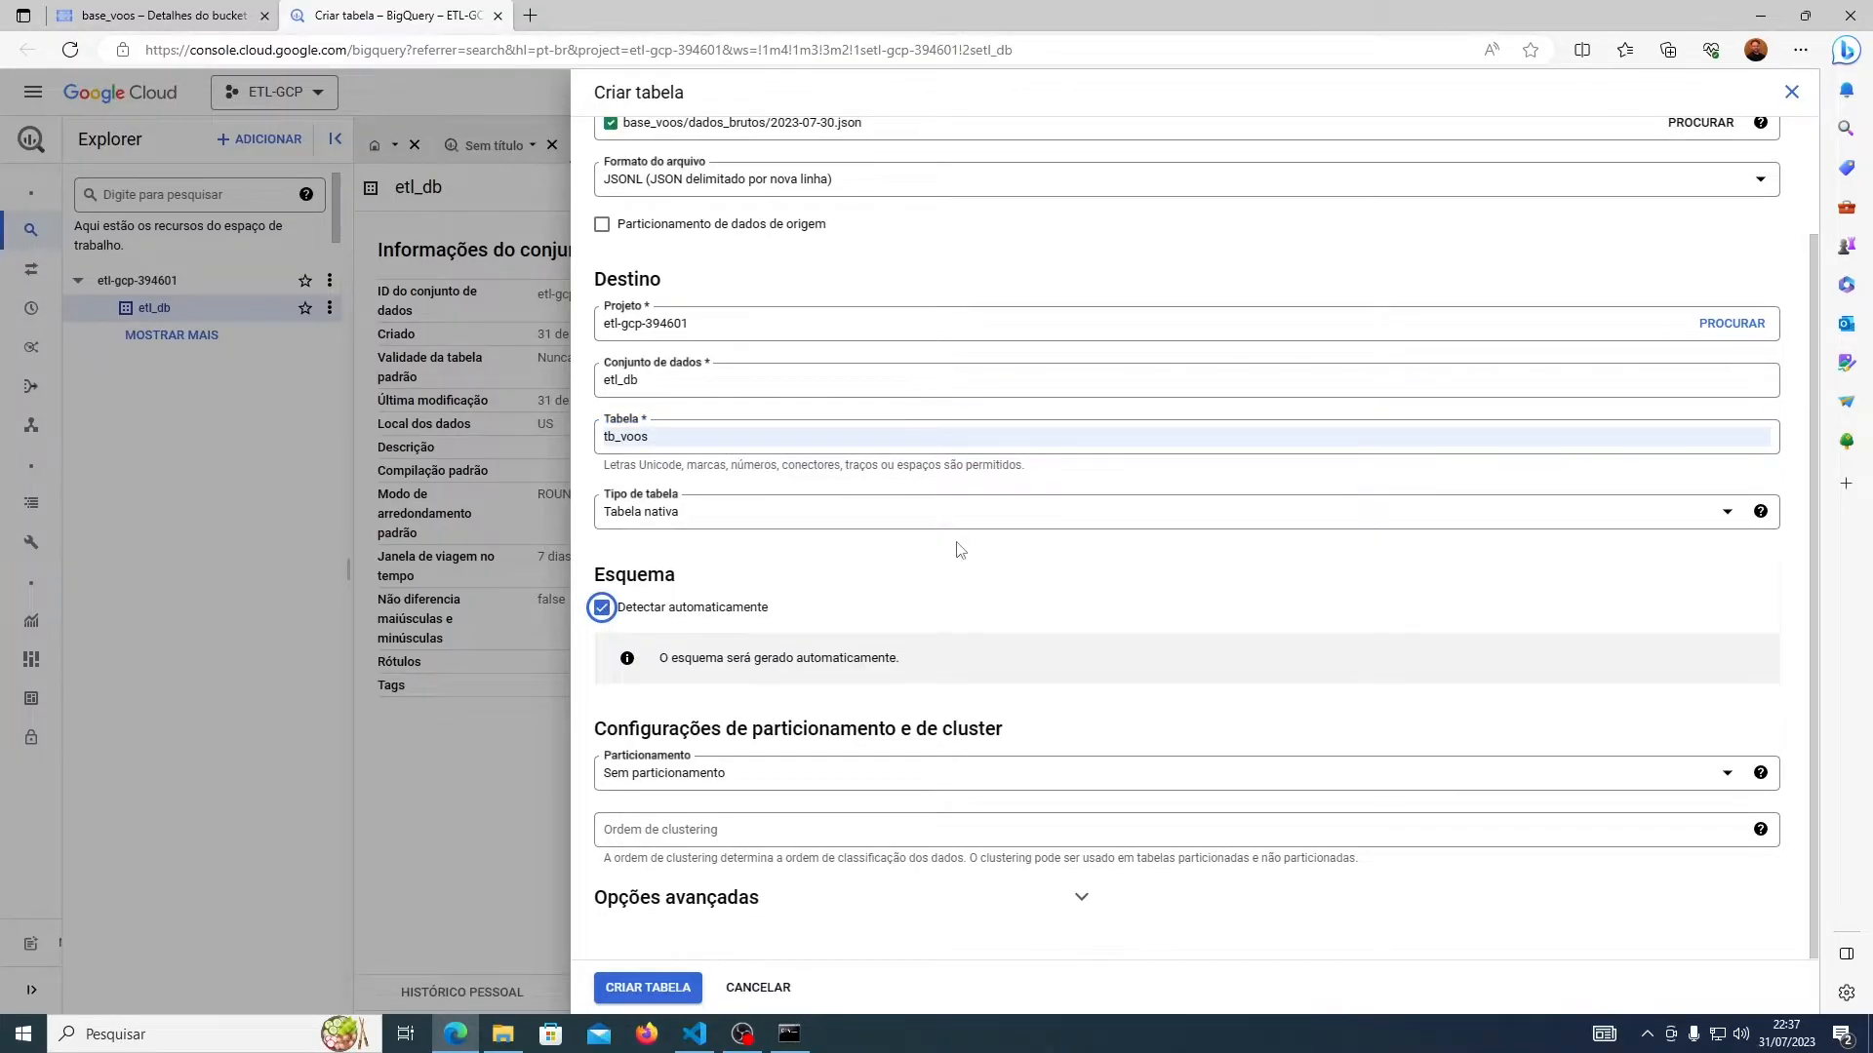
pyautogui.scroll(2, 956, 549)
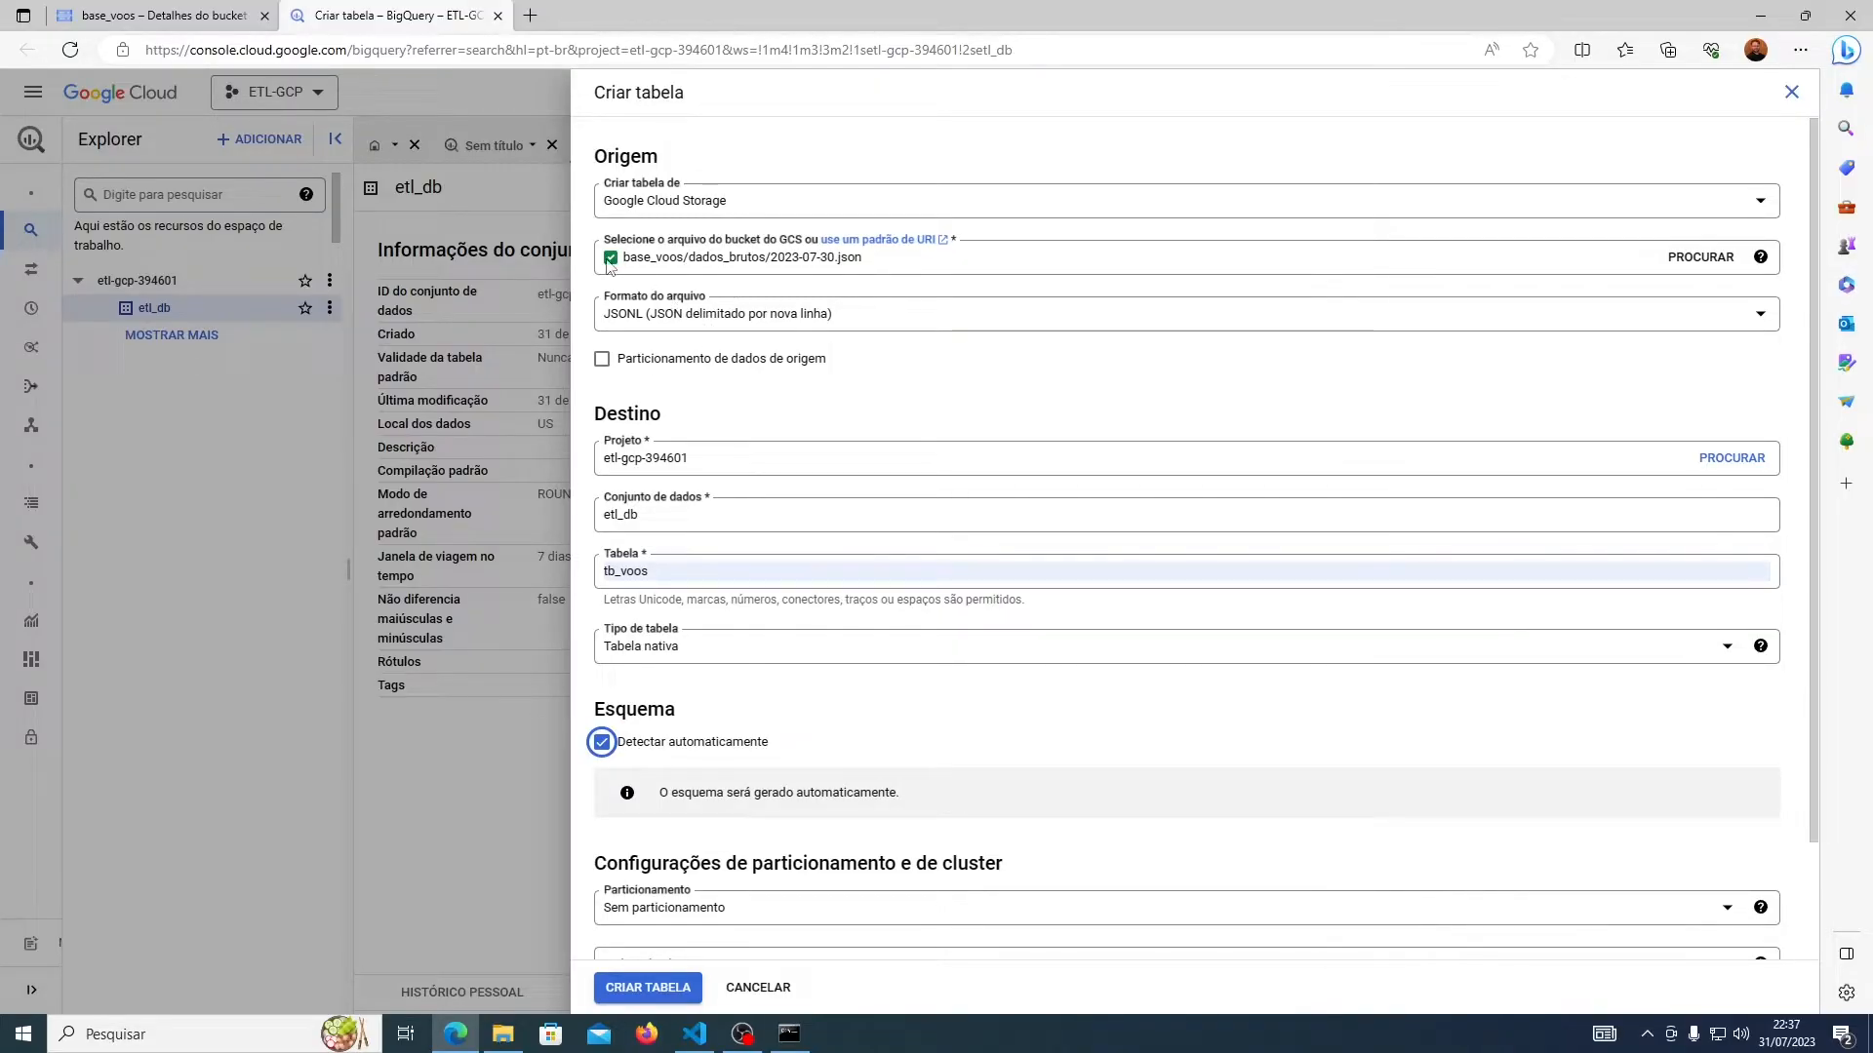
# - Create the tb_voos table with the current settings and open it
pyautogui.scroll(-2, 828, 517)
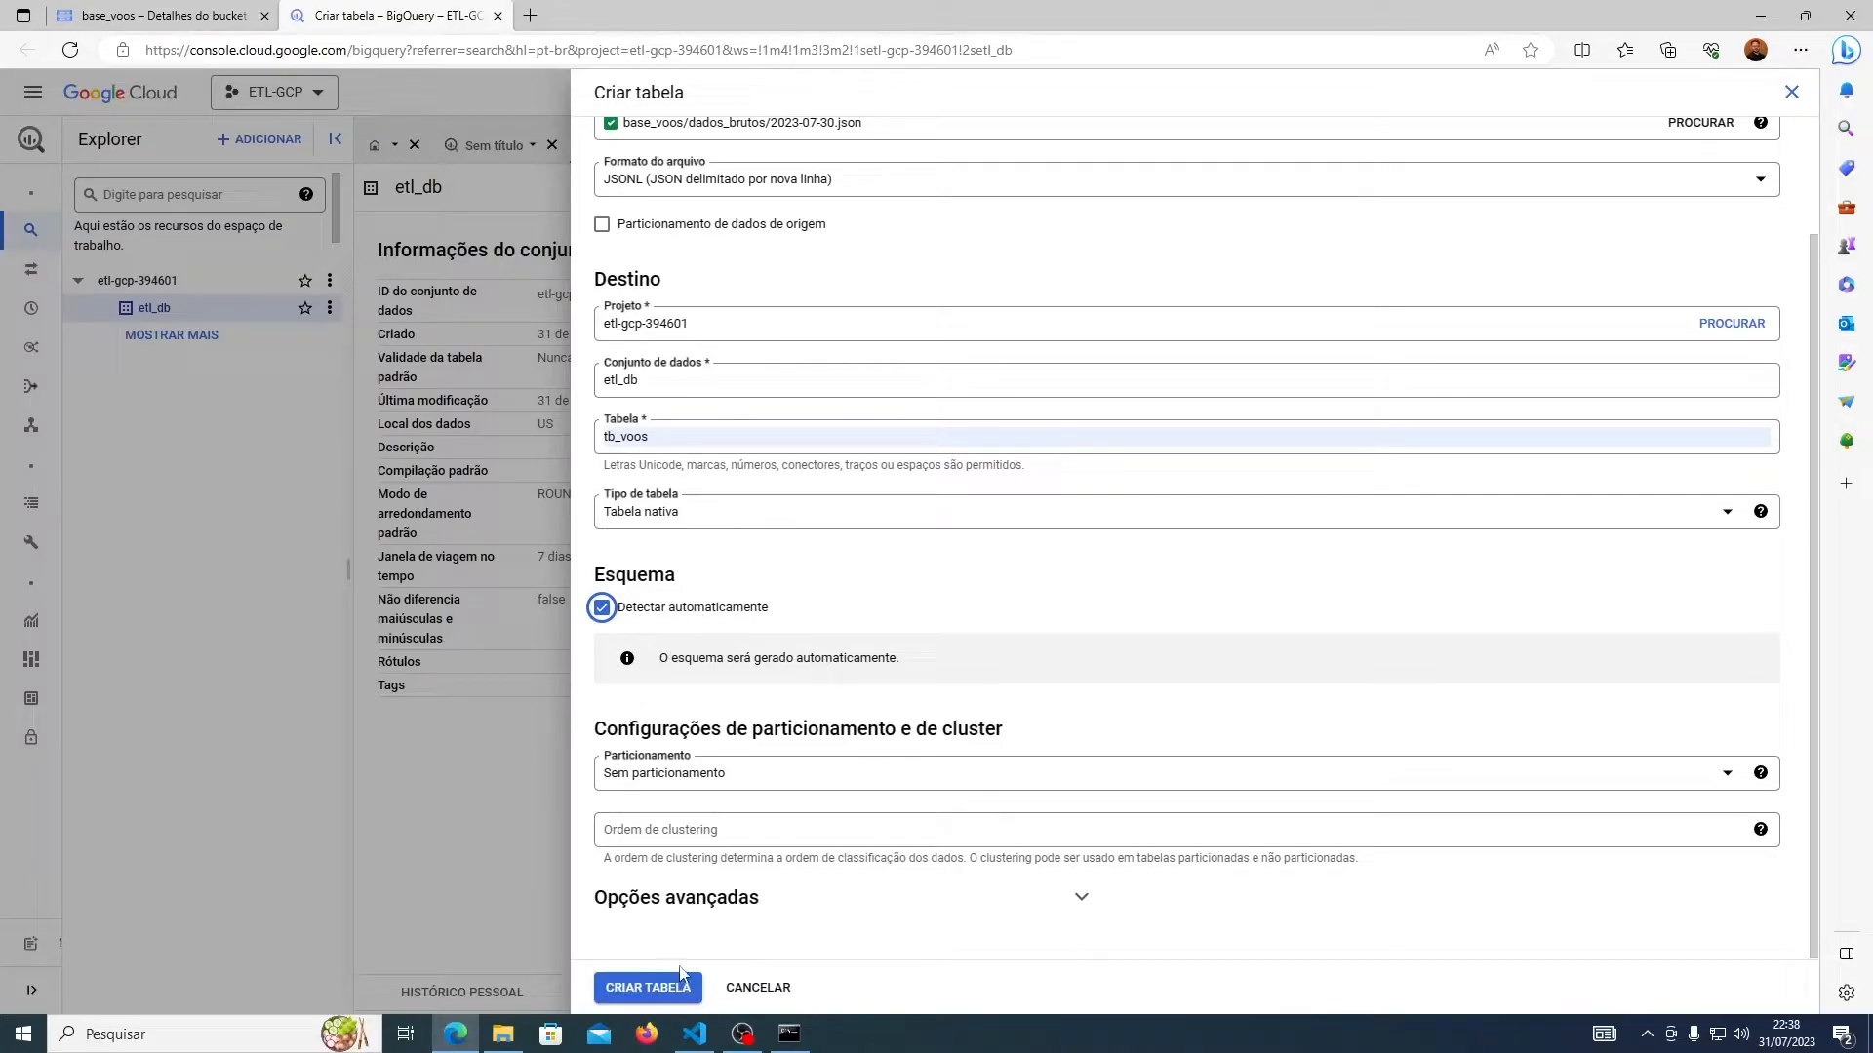
pyautogui.click(655, 989)
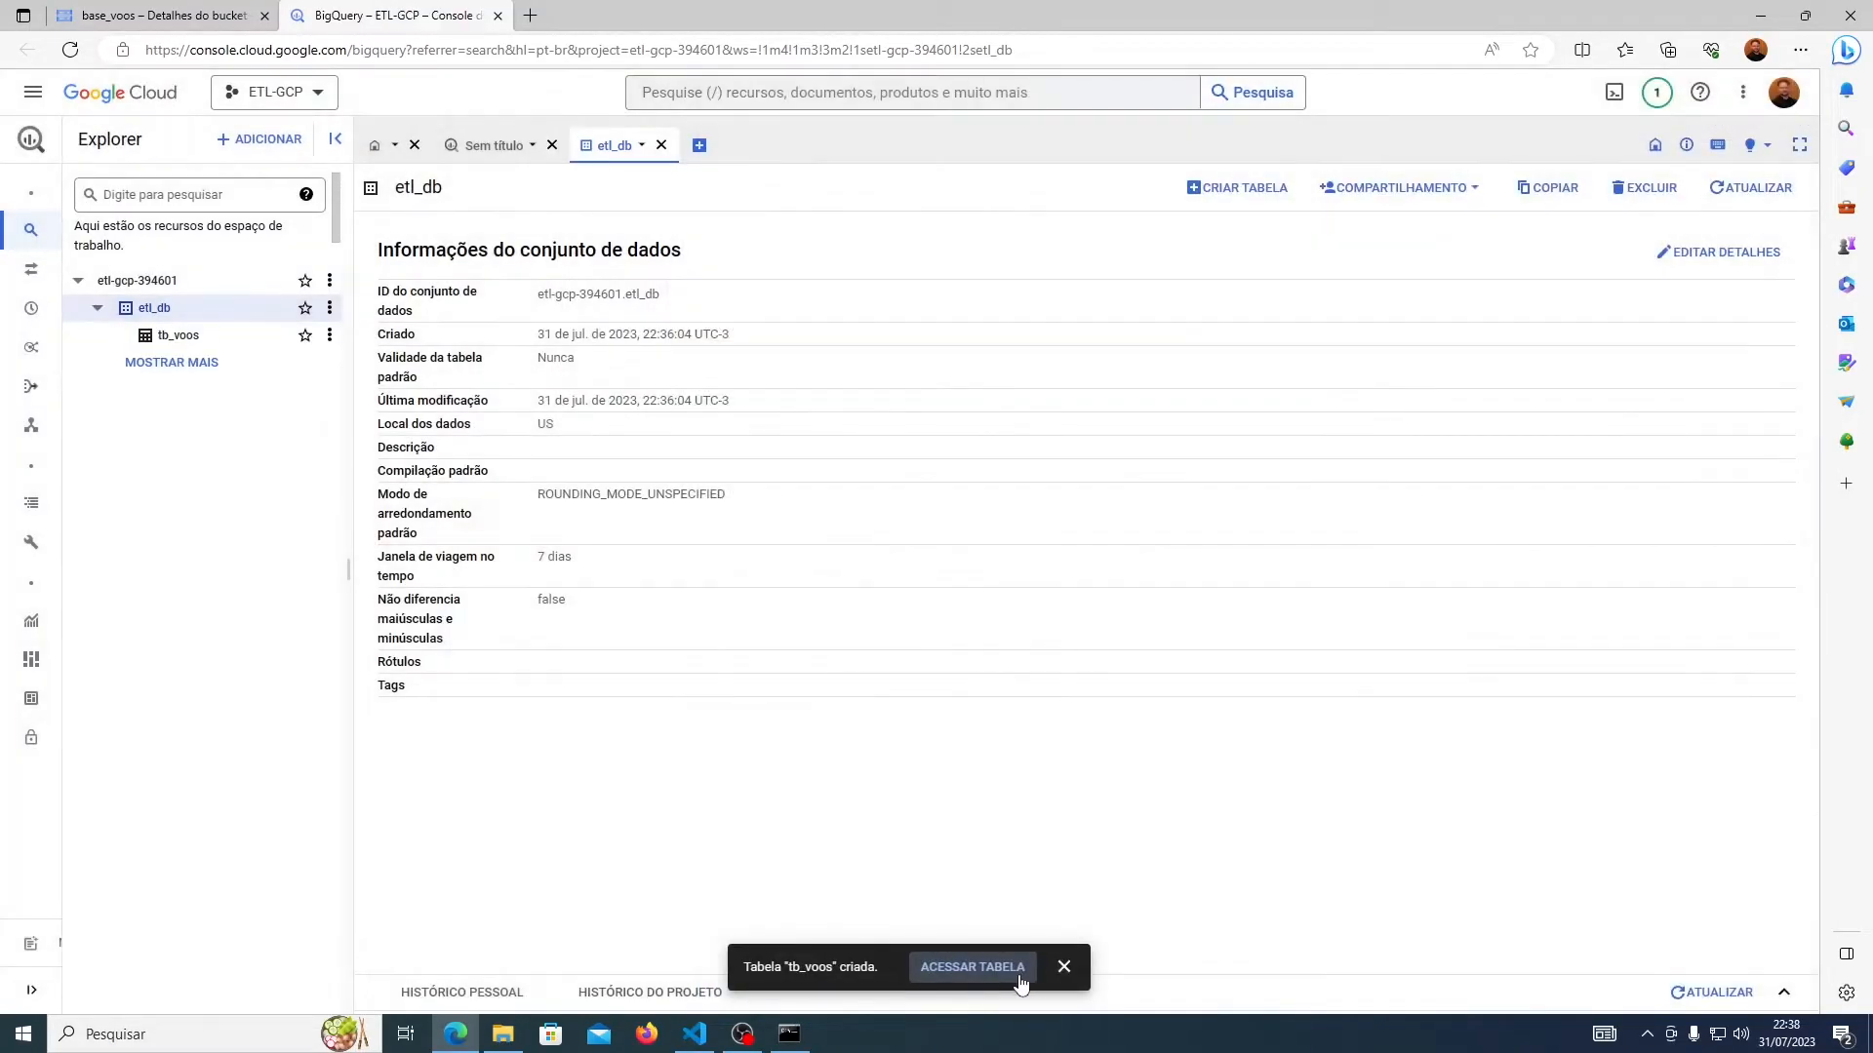
pyautogui.click(977, 974)
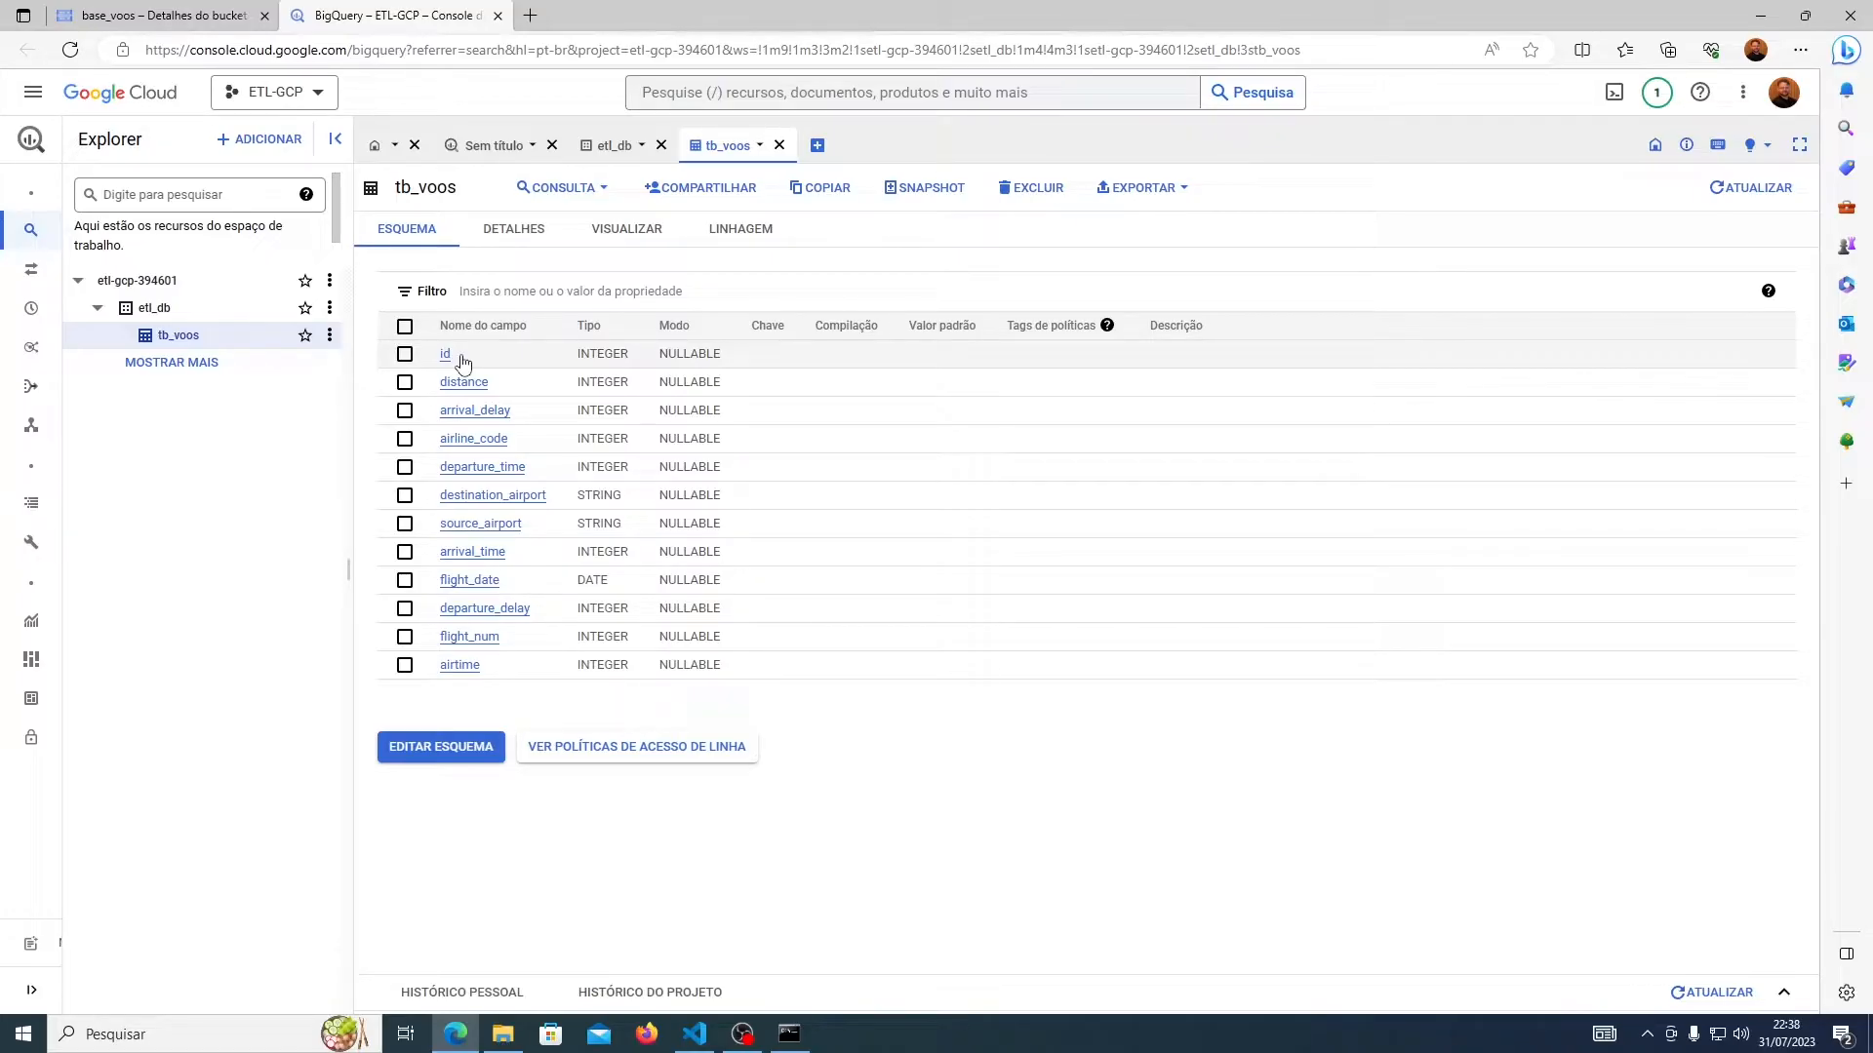
# - Open the schema editor of tb_voos, examine the mode of the id field, and close it without saving
pyautogui.click(436, 755)
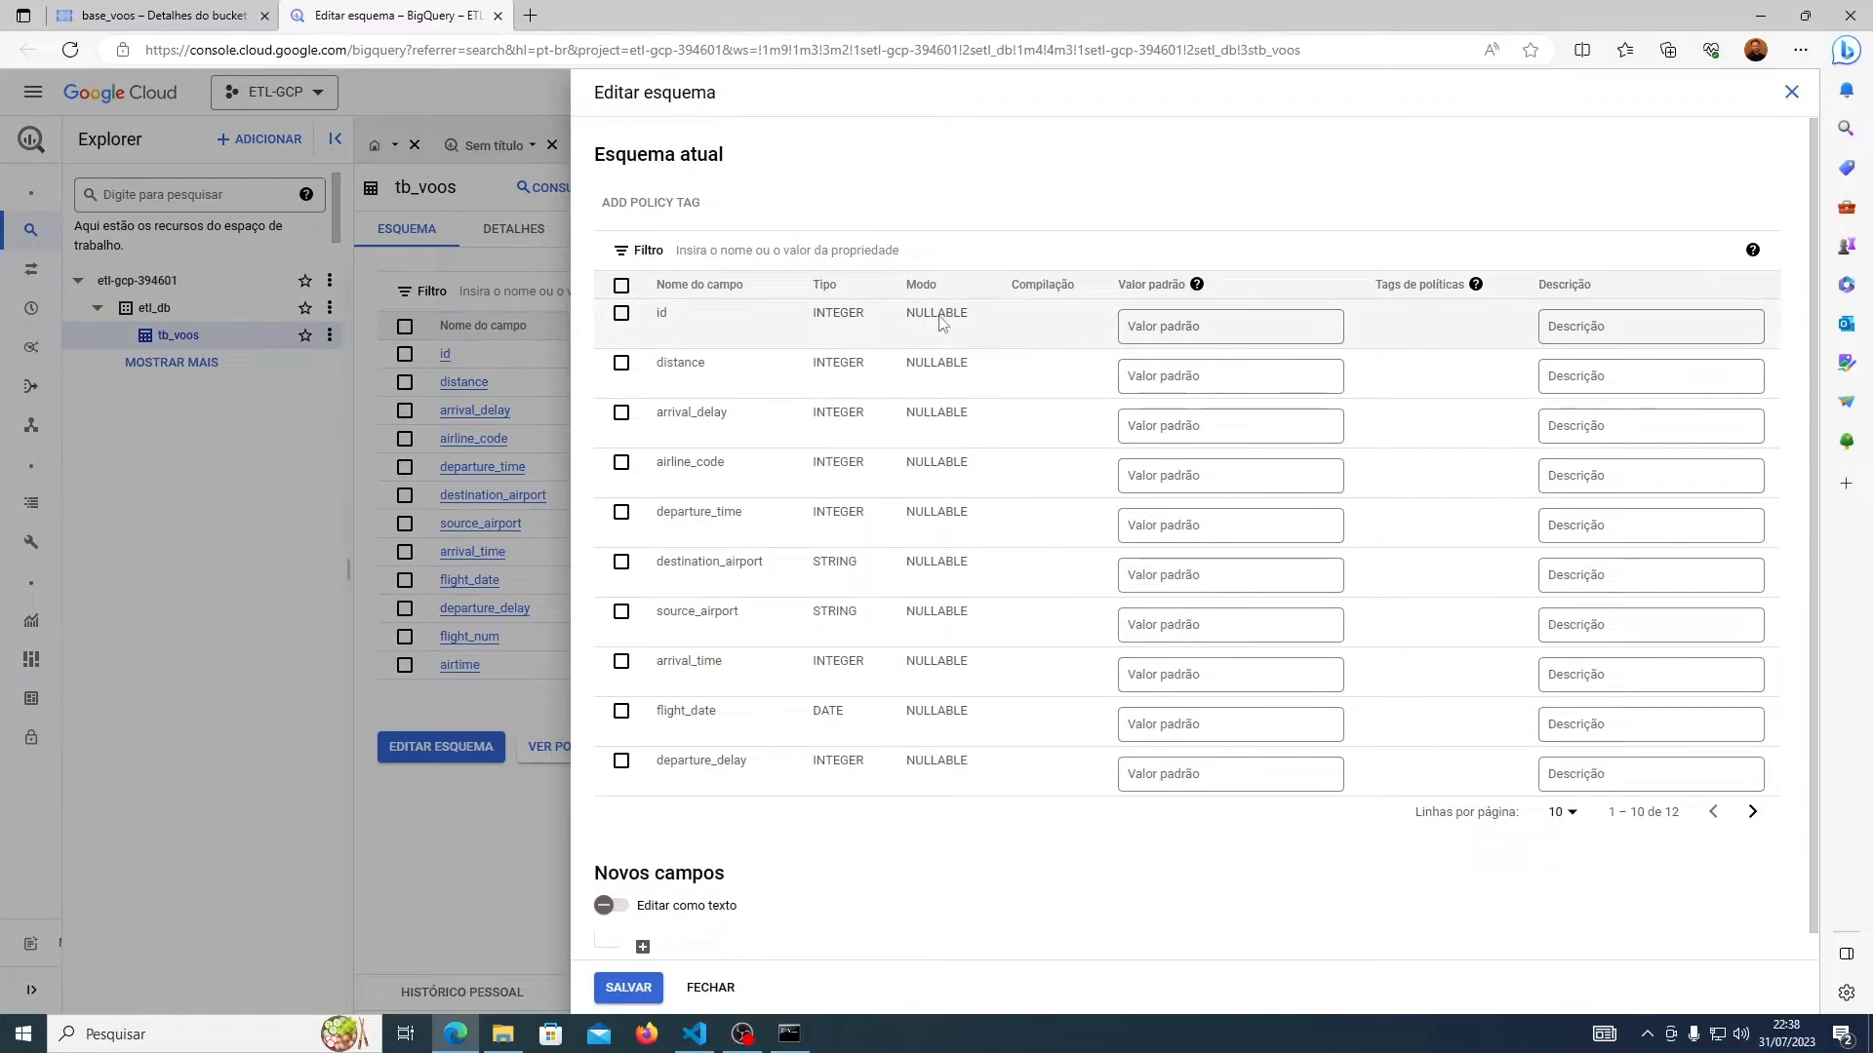
pyautogui.doubleClick(940, 316)
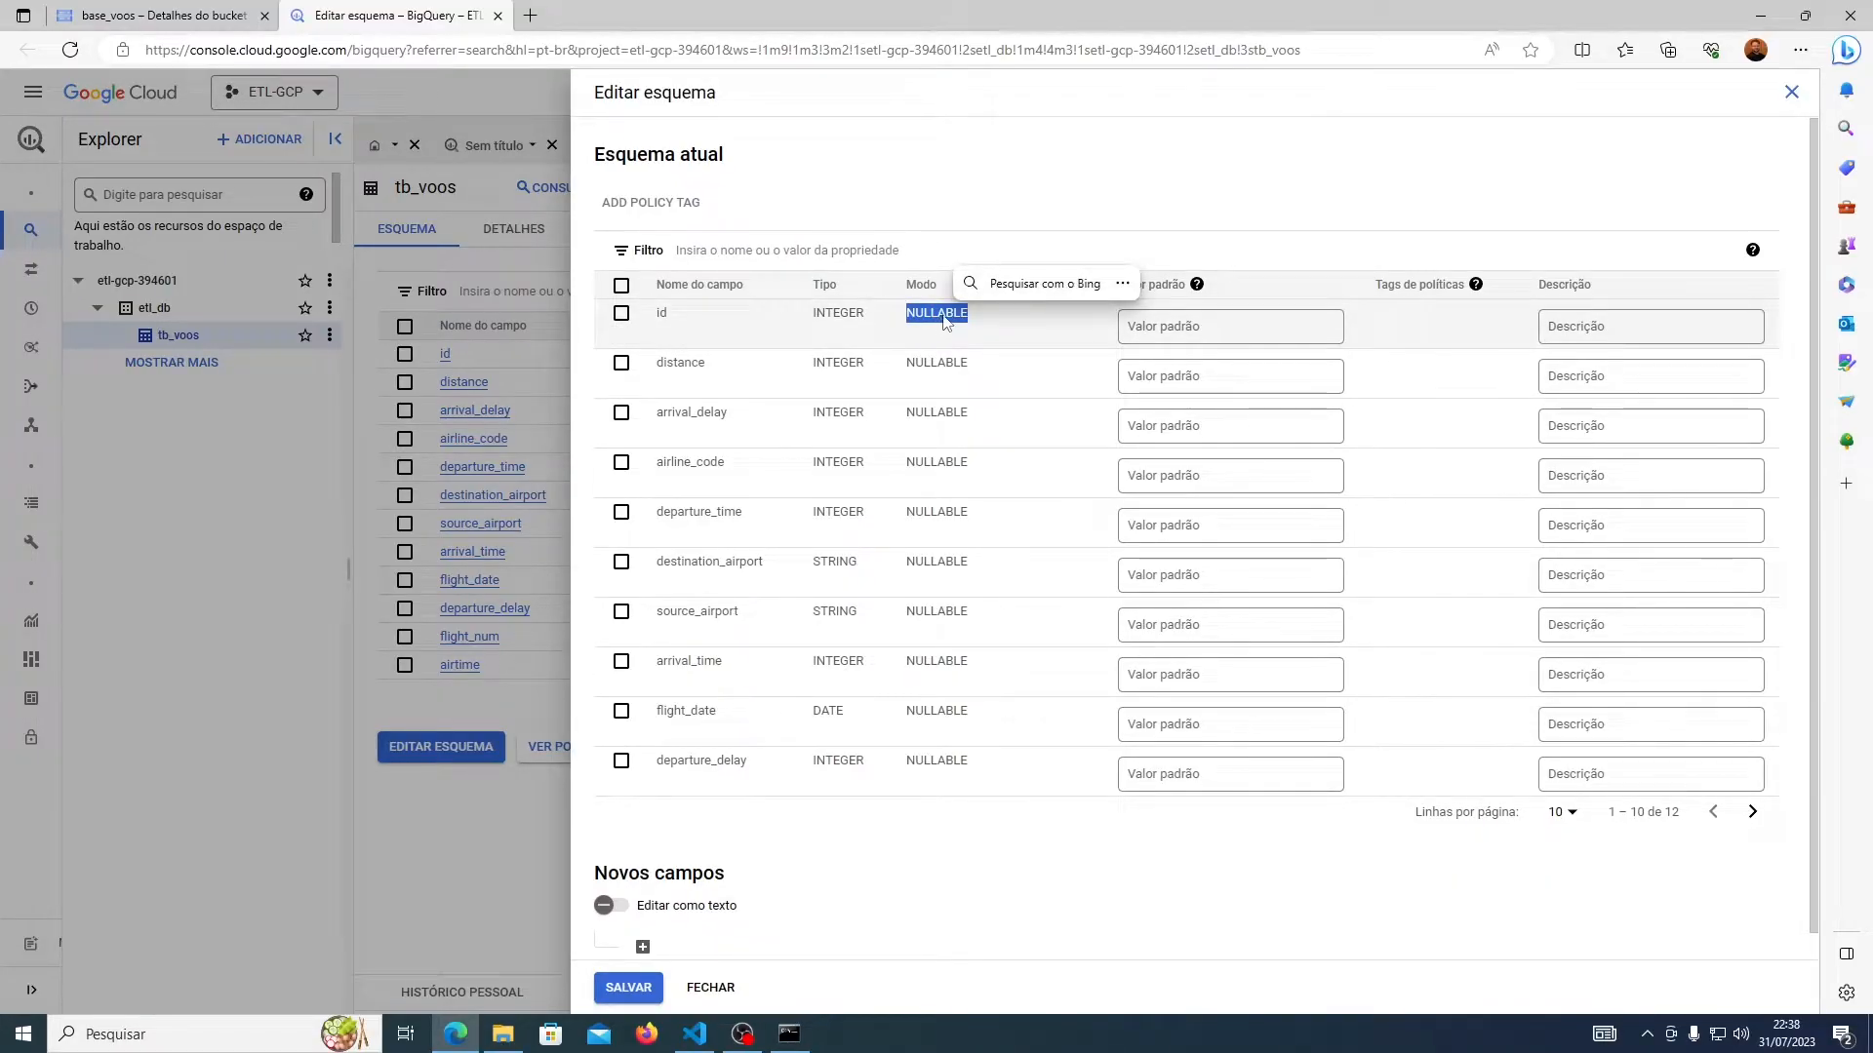
pyautogui.click(945, 327)
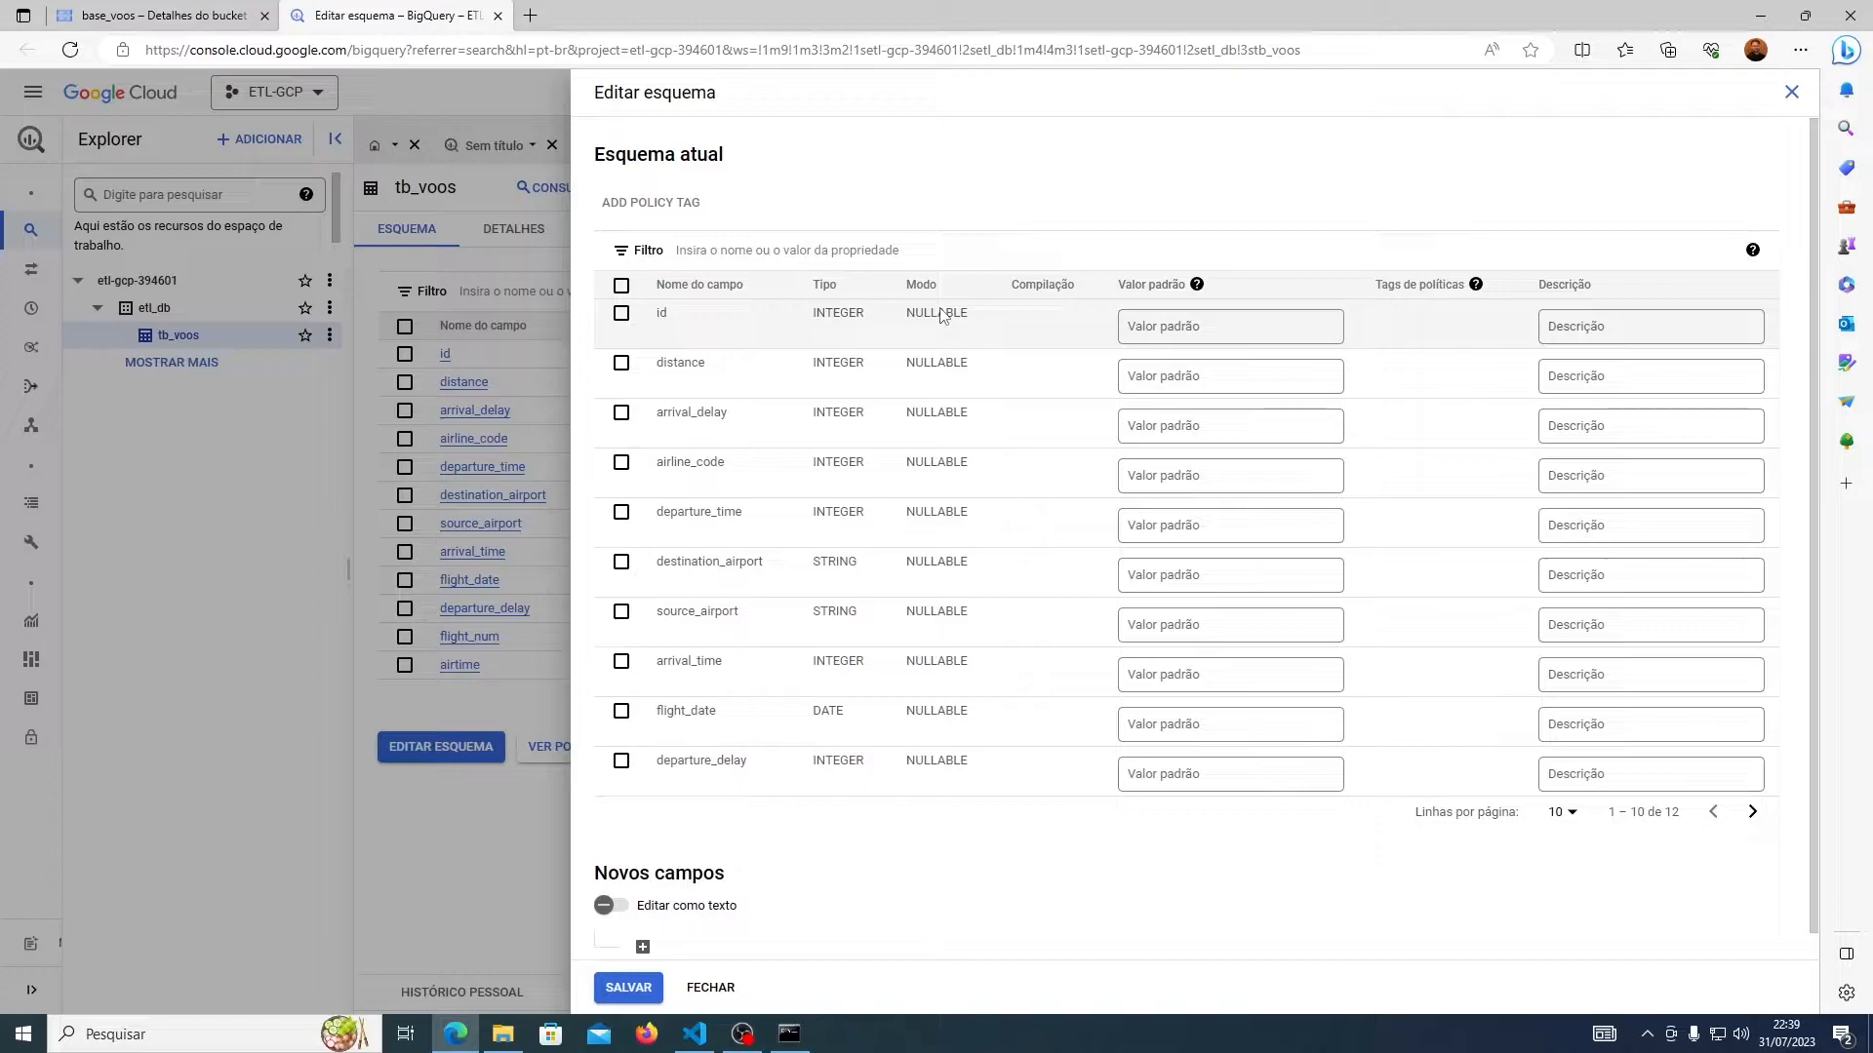
pyautogui.doubleClick(937, 317)
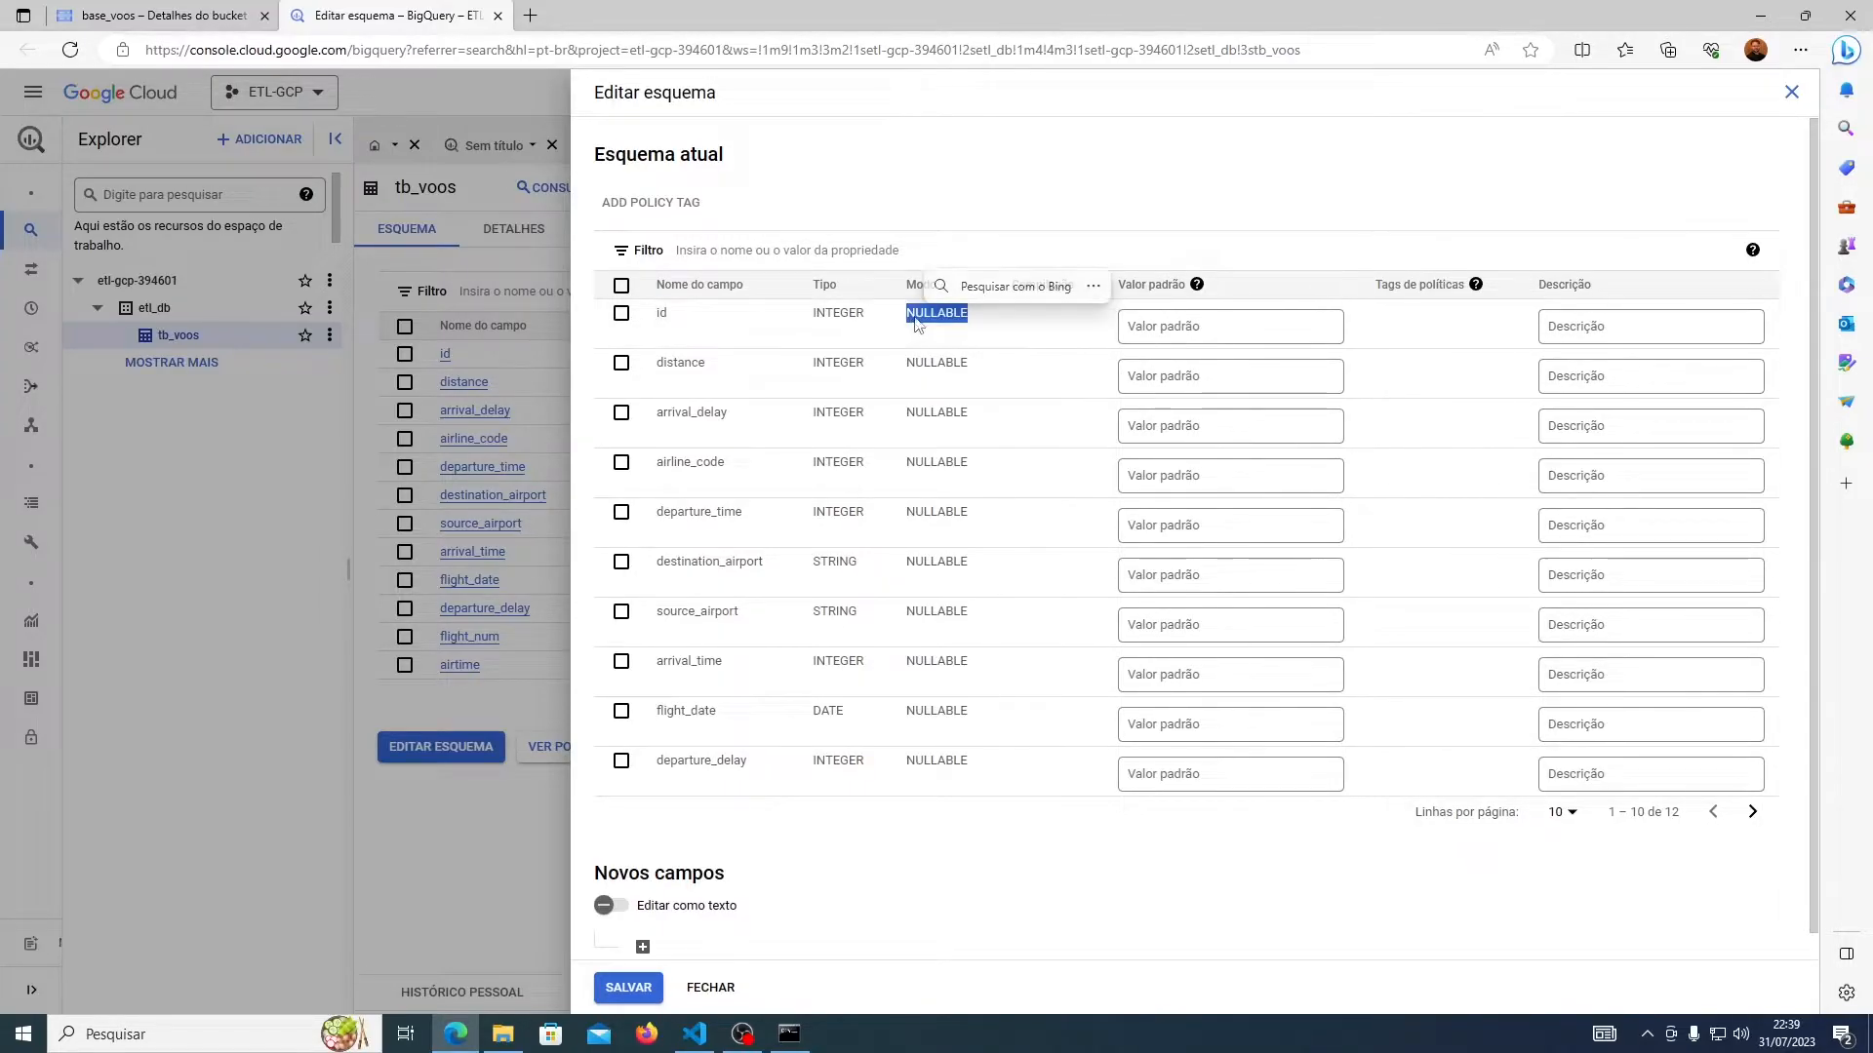
pyautogui.click(985, 332)
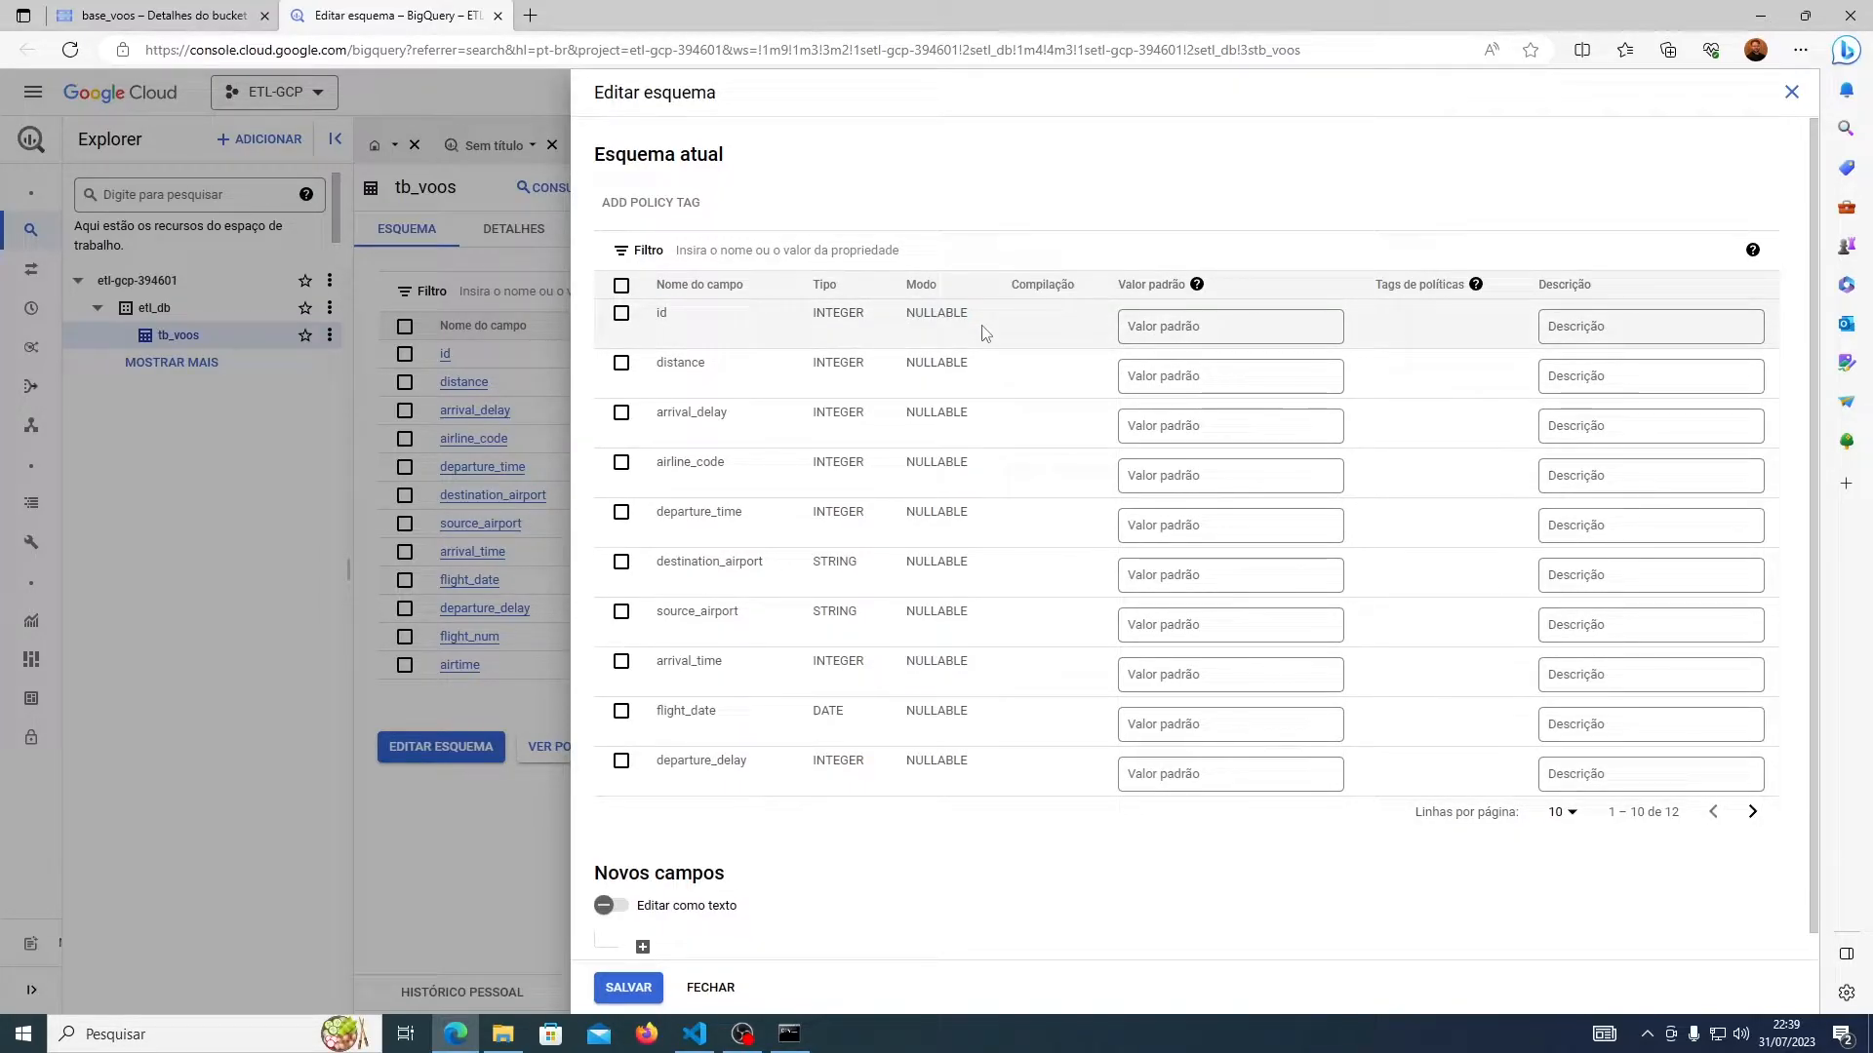
pyautogui.doubleClick(938, 317)
pyautogui.click(1010, 323)
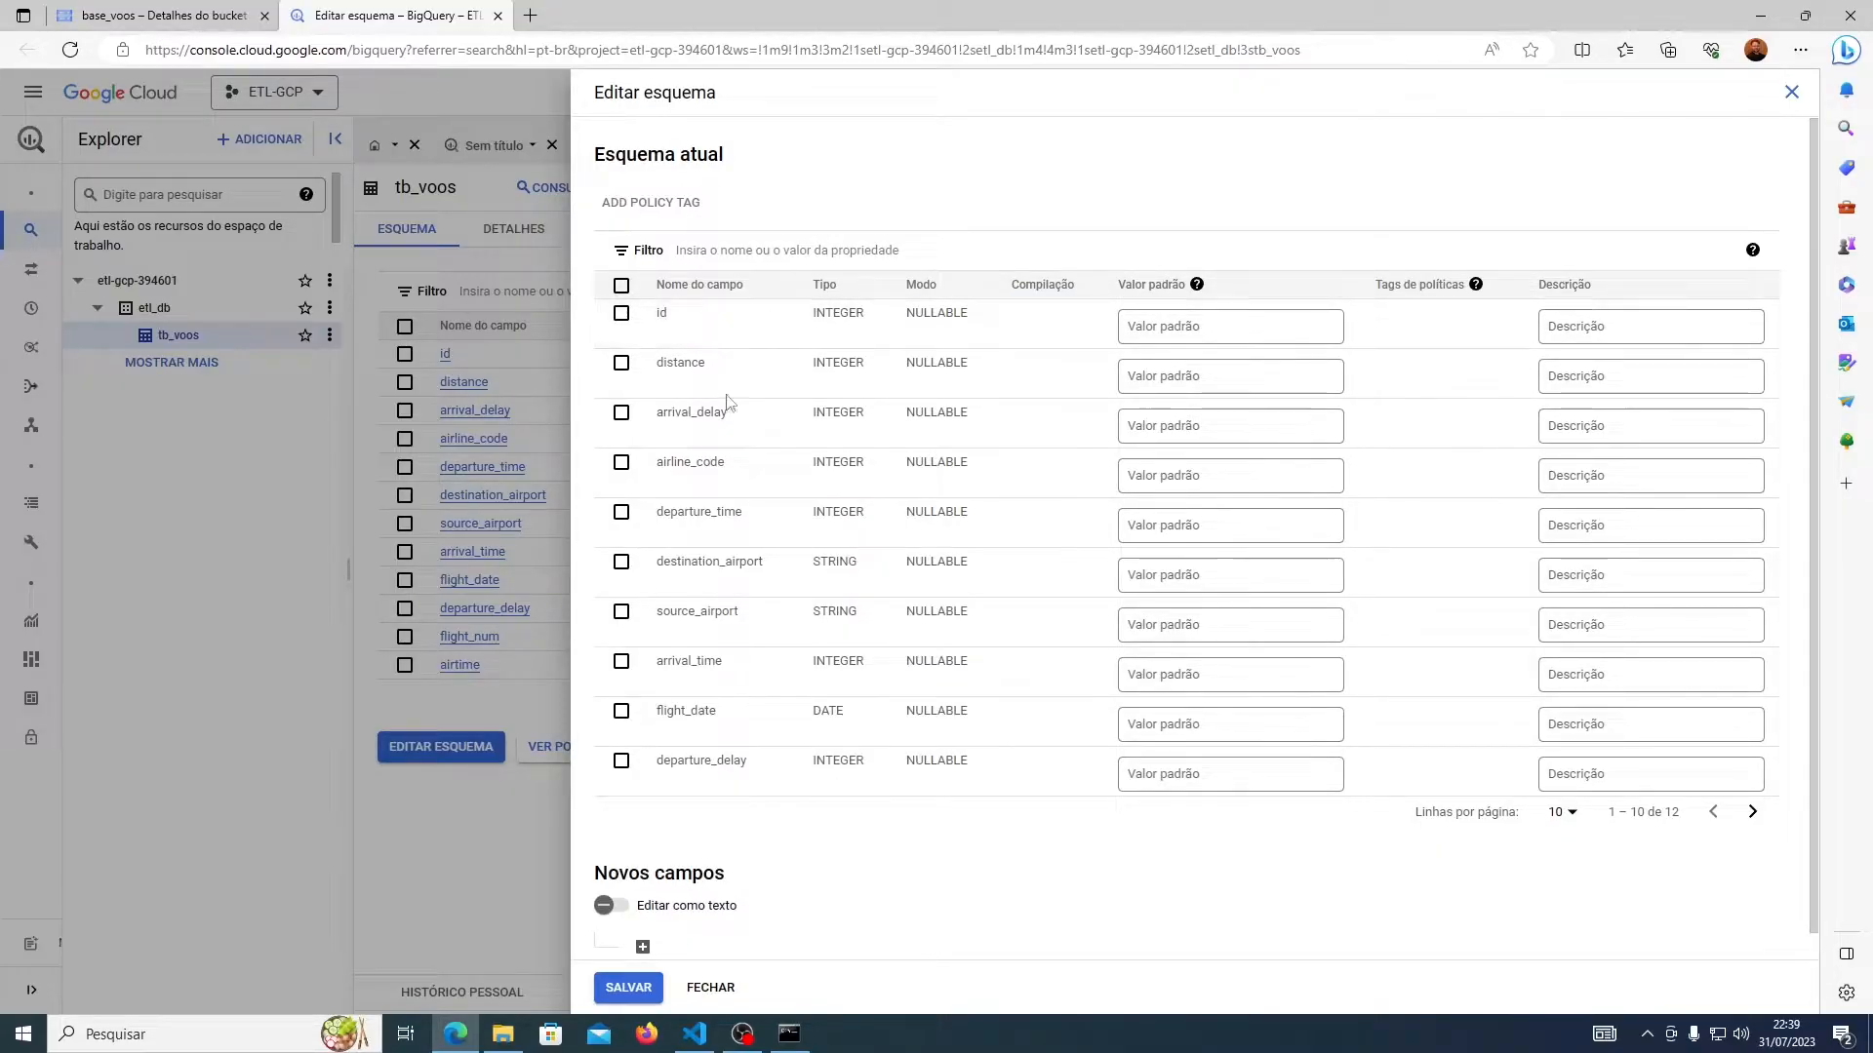
pyautogui.click(713, 997)
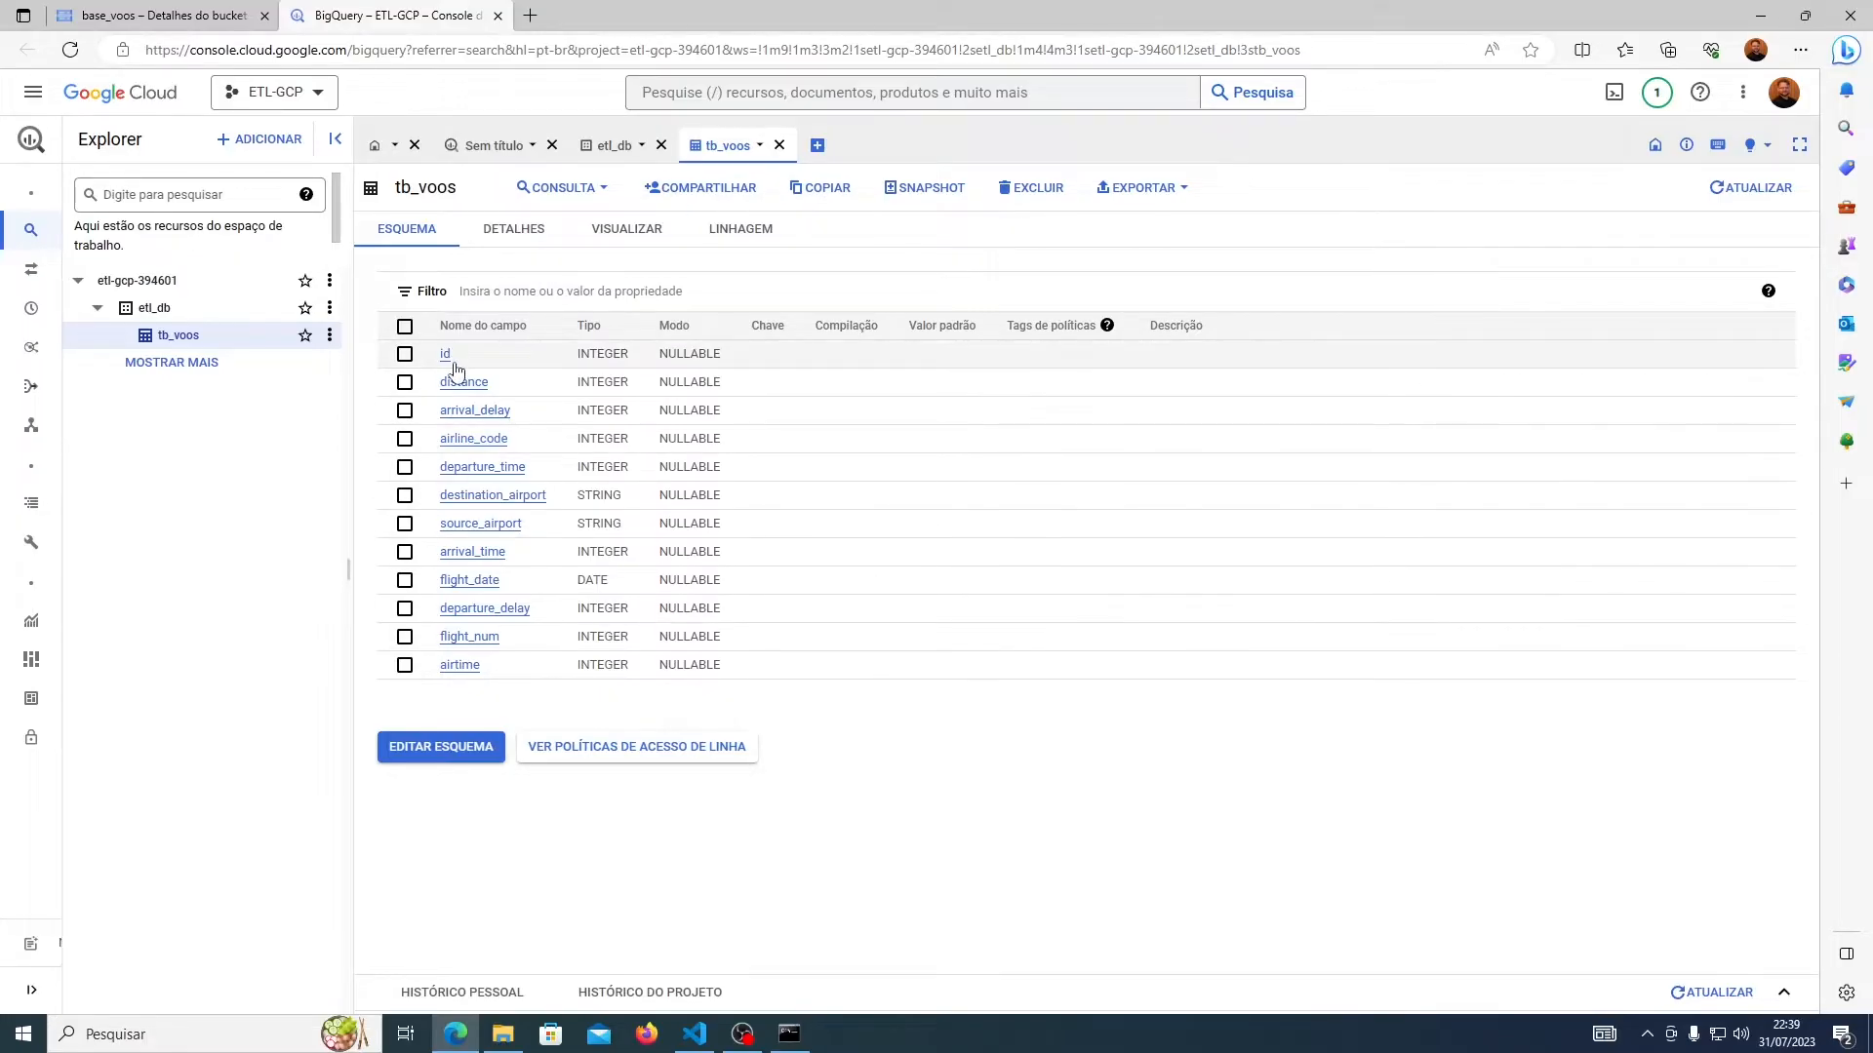
# - Delete the tb_voos table from the etl_db dataset, confirming with the word "excluir"
pyautogui.click(329, 336)
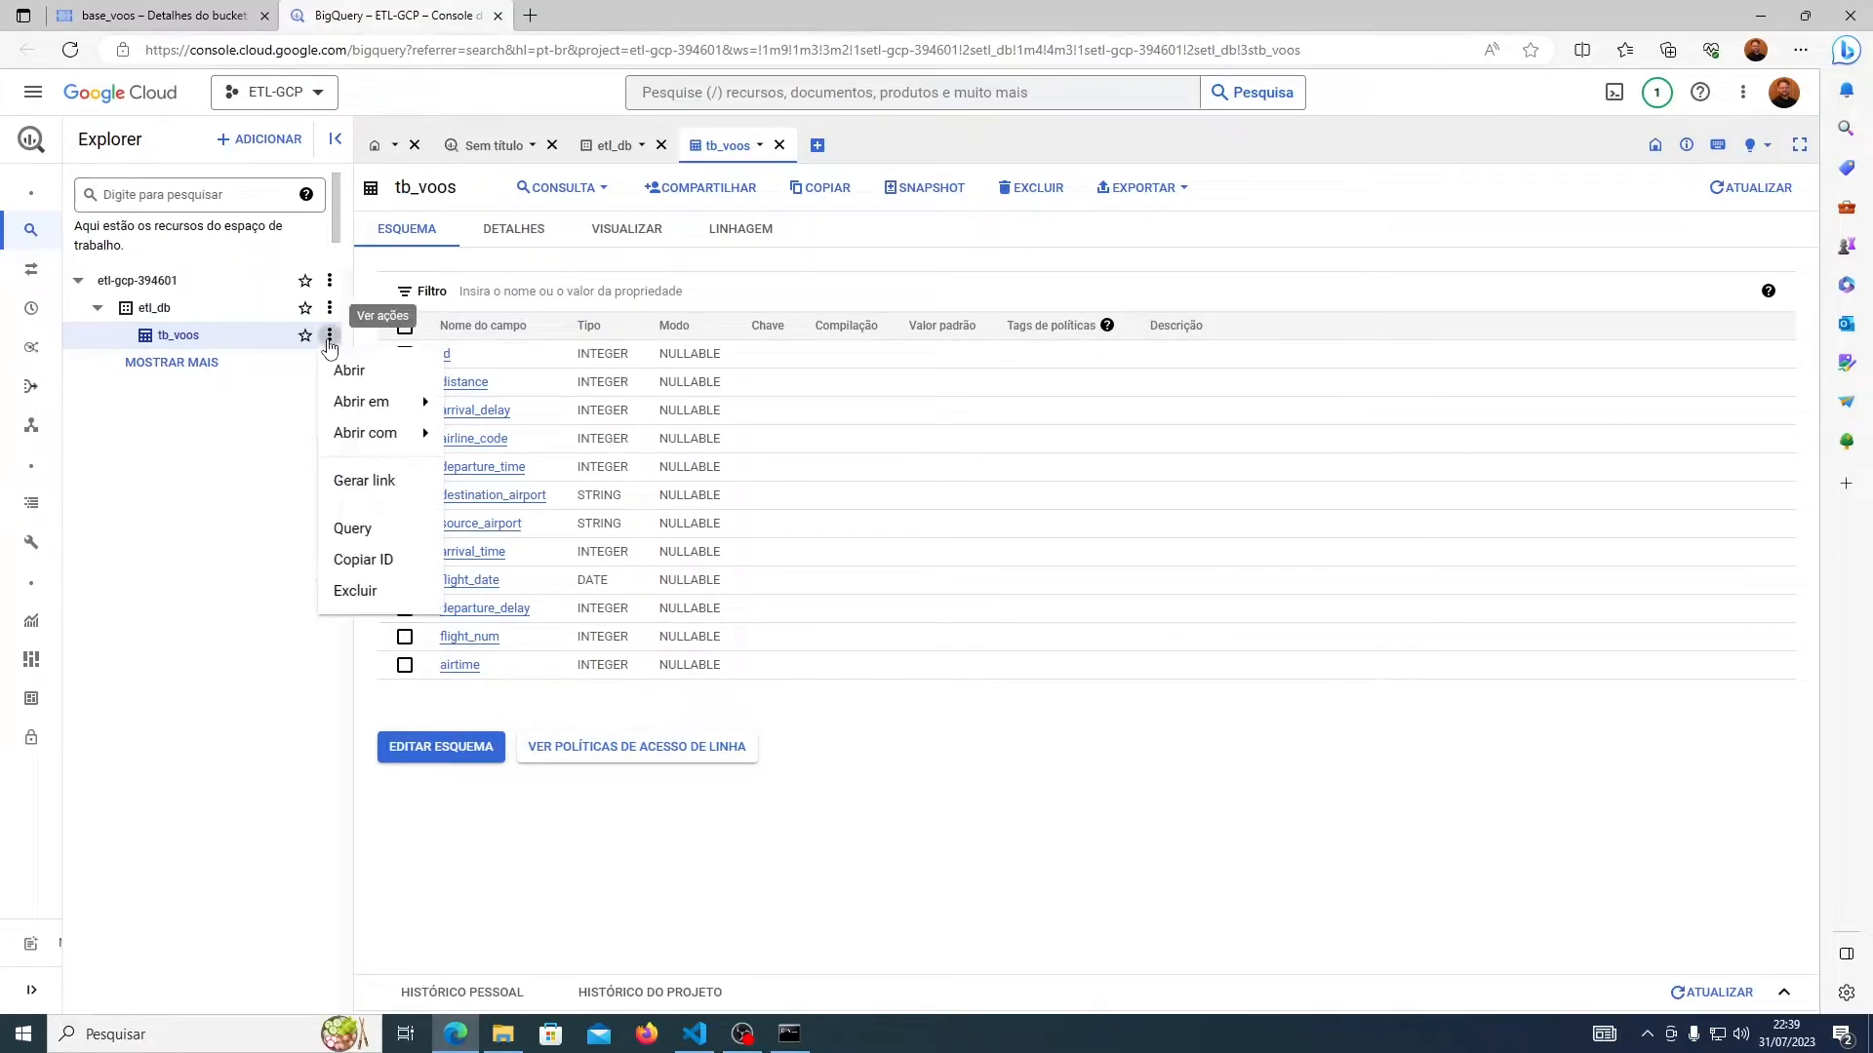
pyautogui.click(357, 593)
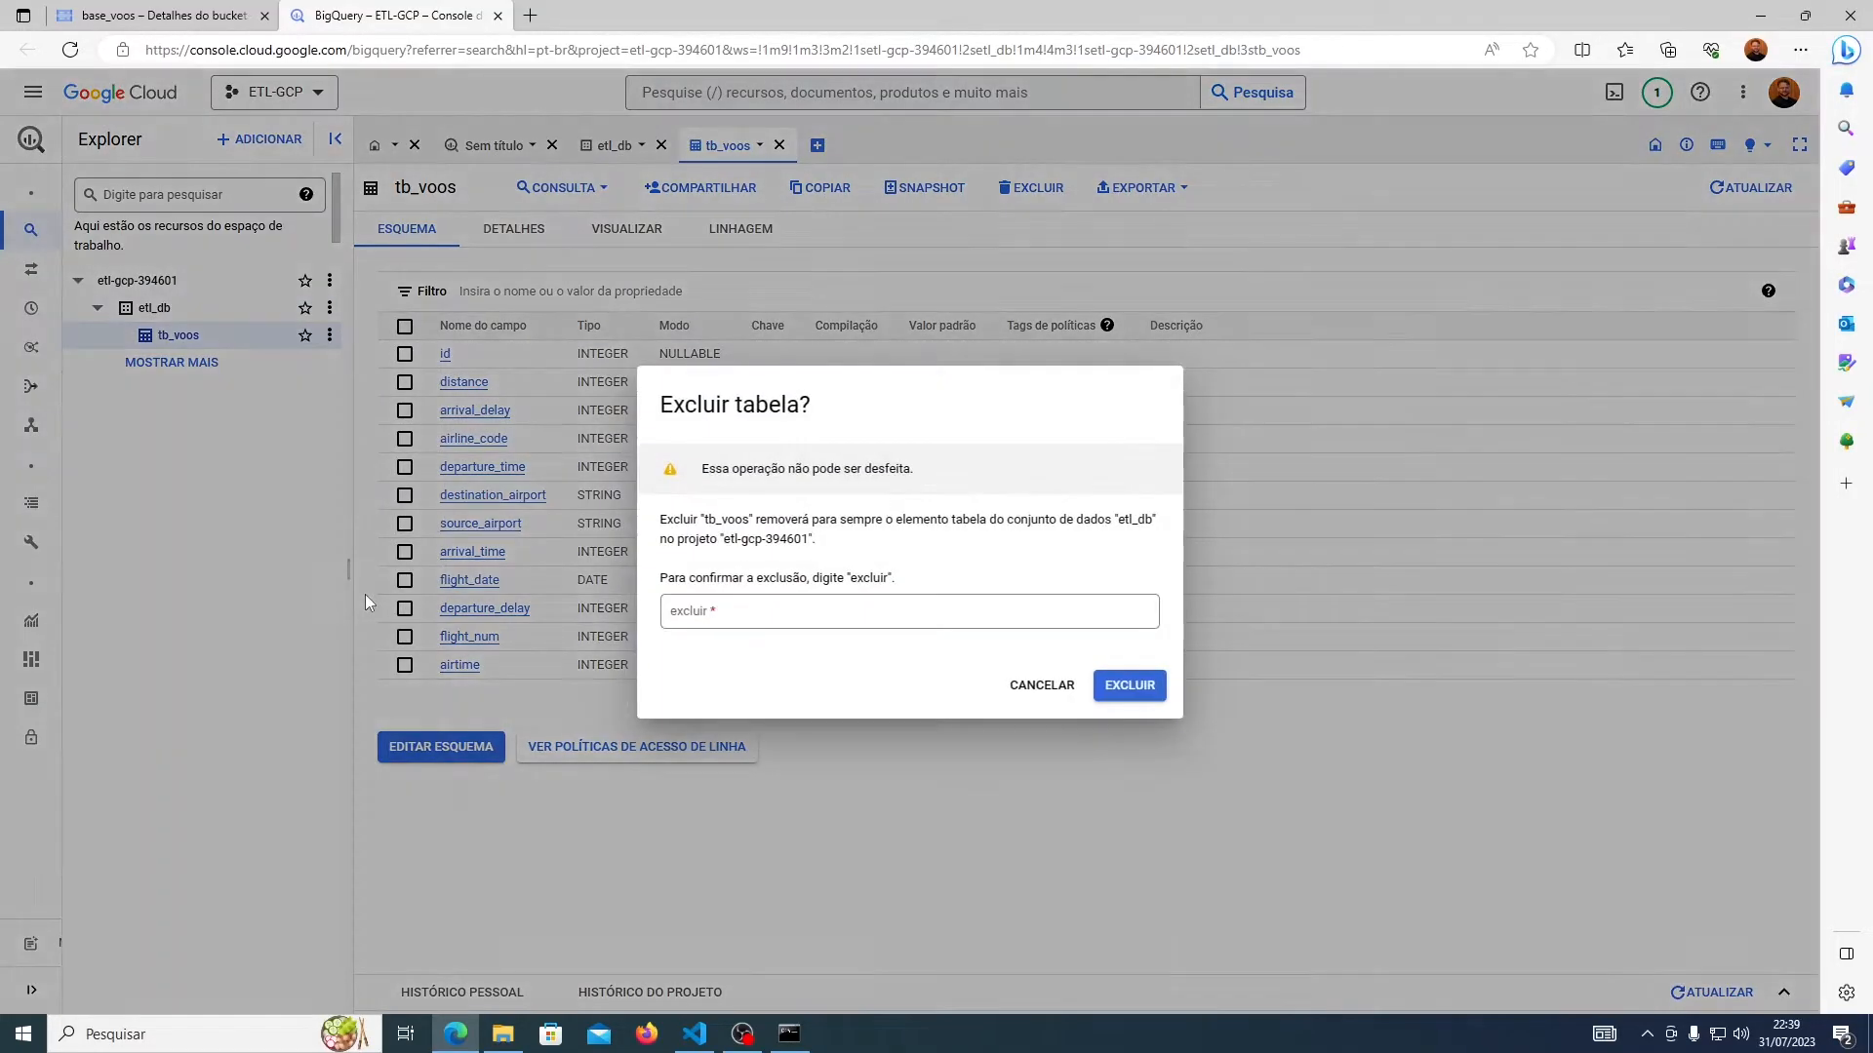
pyautogui.doubleClick(874, 579)
pyautogui.moveTo(872, 580); pyautogui.dragTo(870, 613)
pyautogui.click(1132, 690)
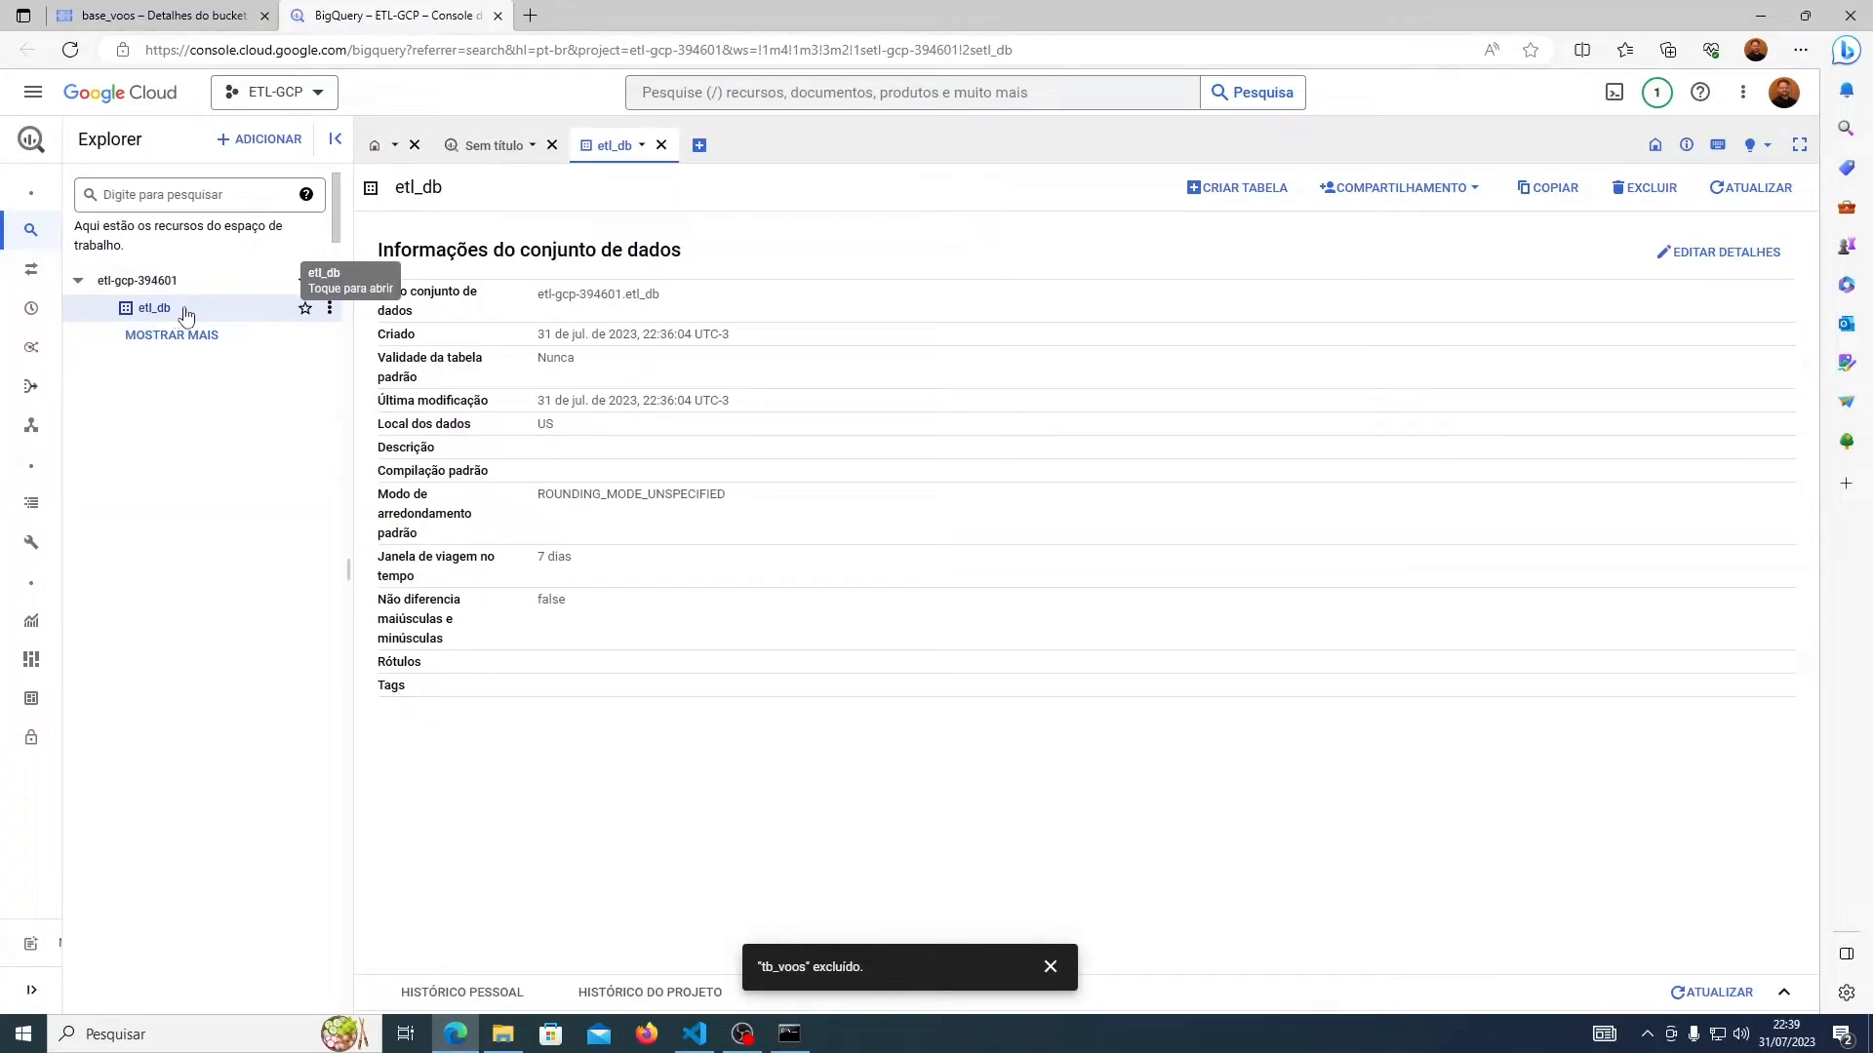
# - Start a new table in etl_db from Google Cloud Storage, using base_voos/dados_brutos/2023-07-30.json as the source file
pyautogui.click(1268, 189)
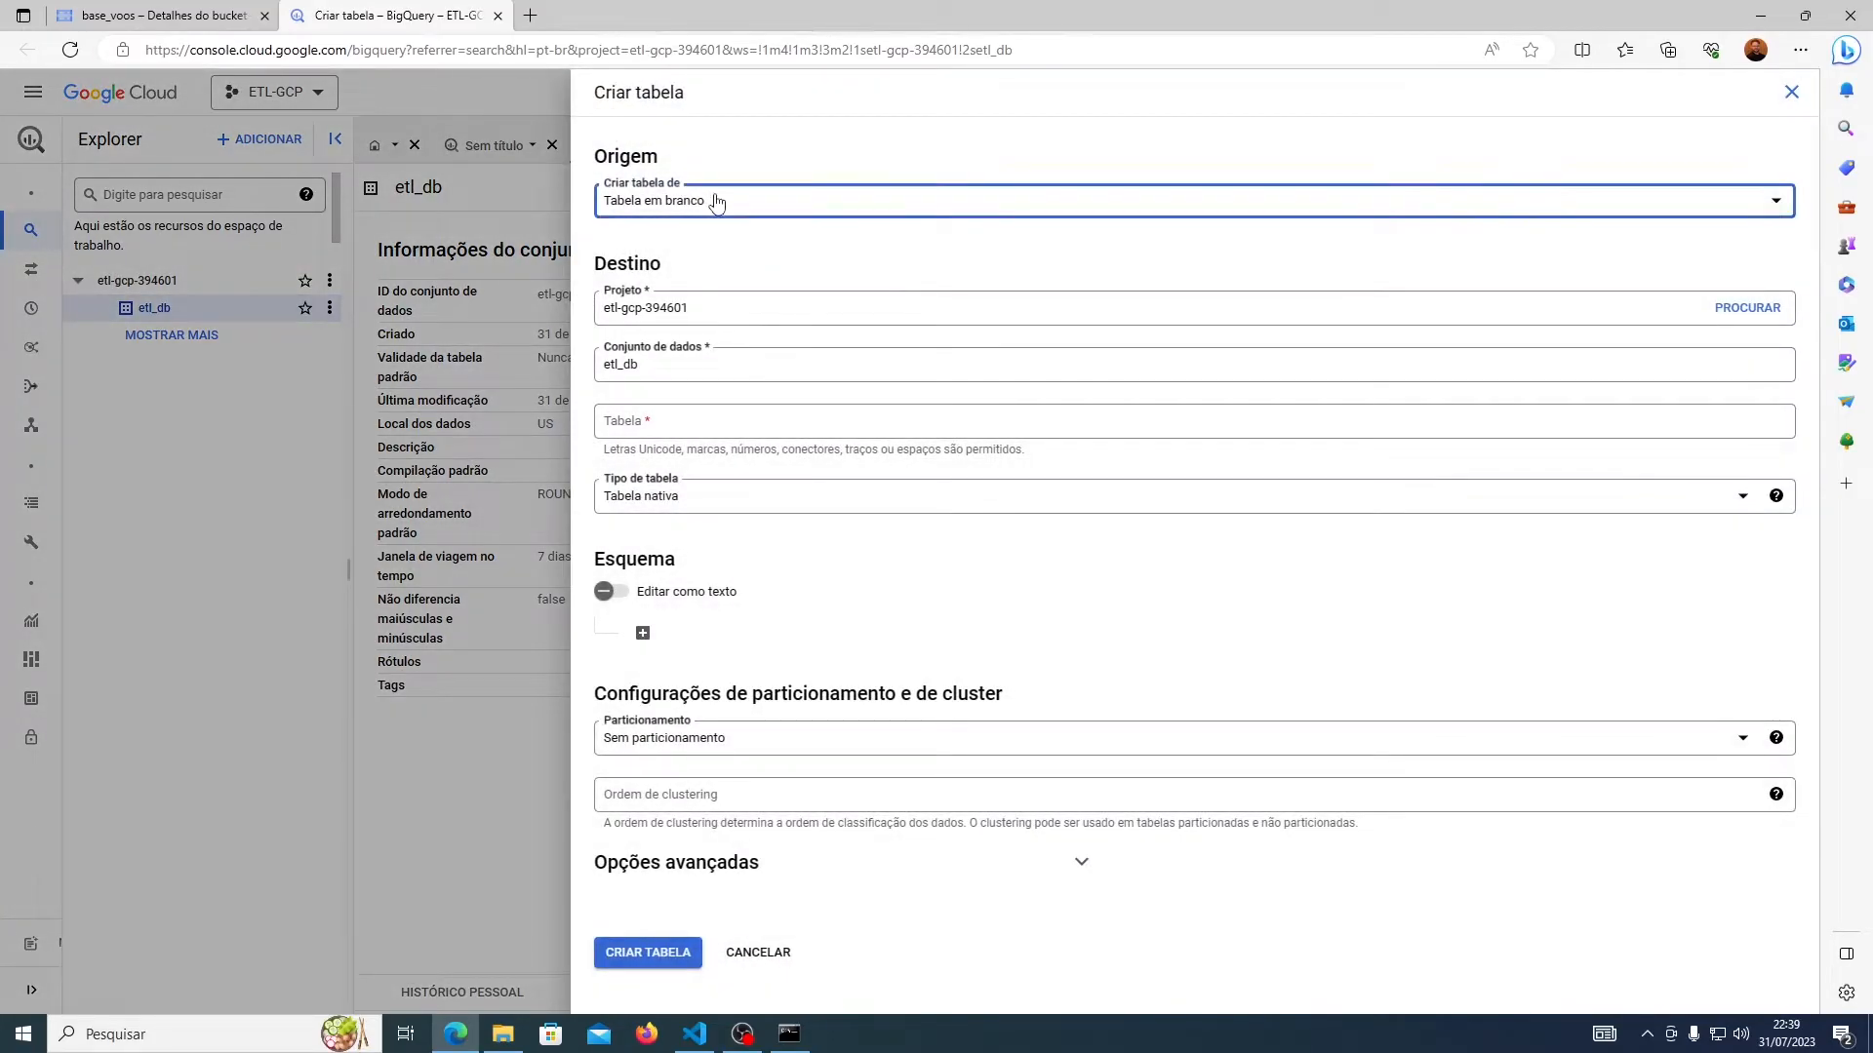
pyautogui.click(710, 199)
pyautogui.click(713, 256)
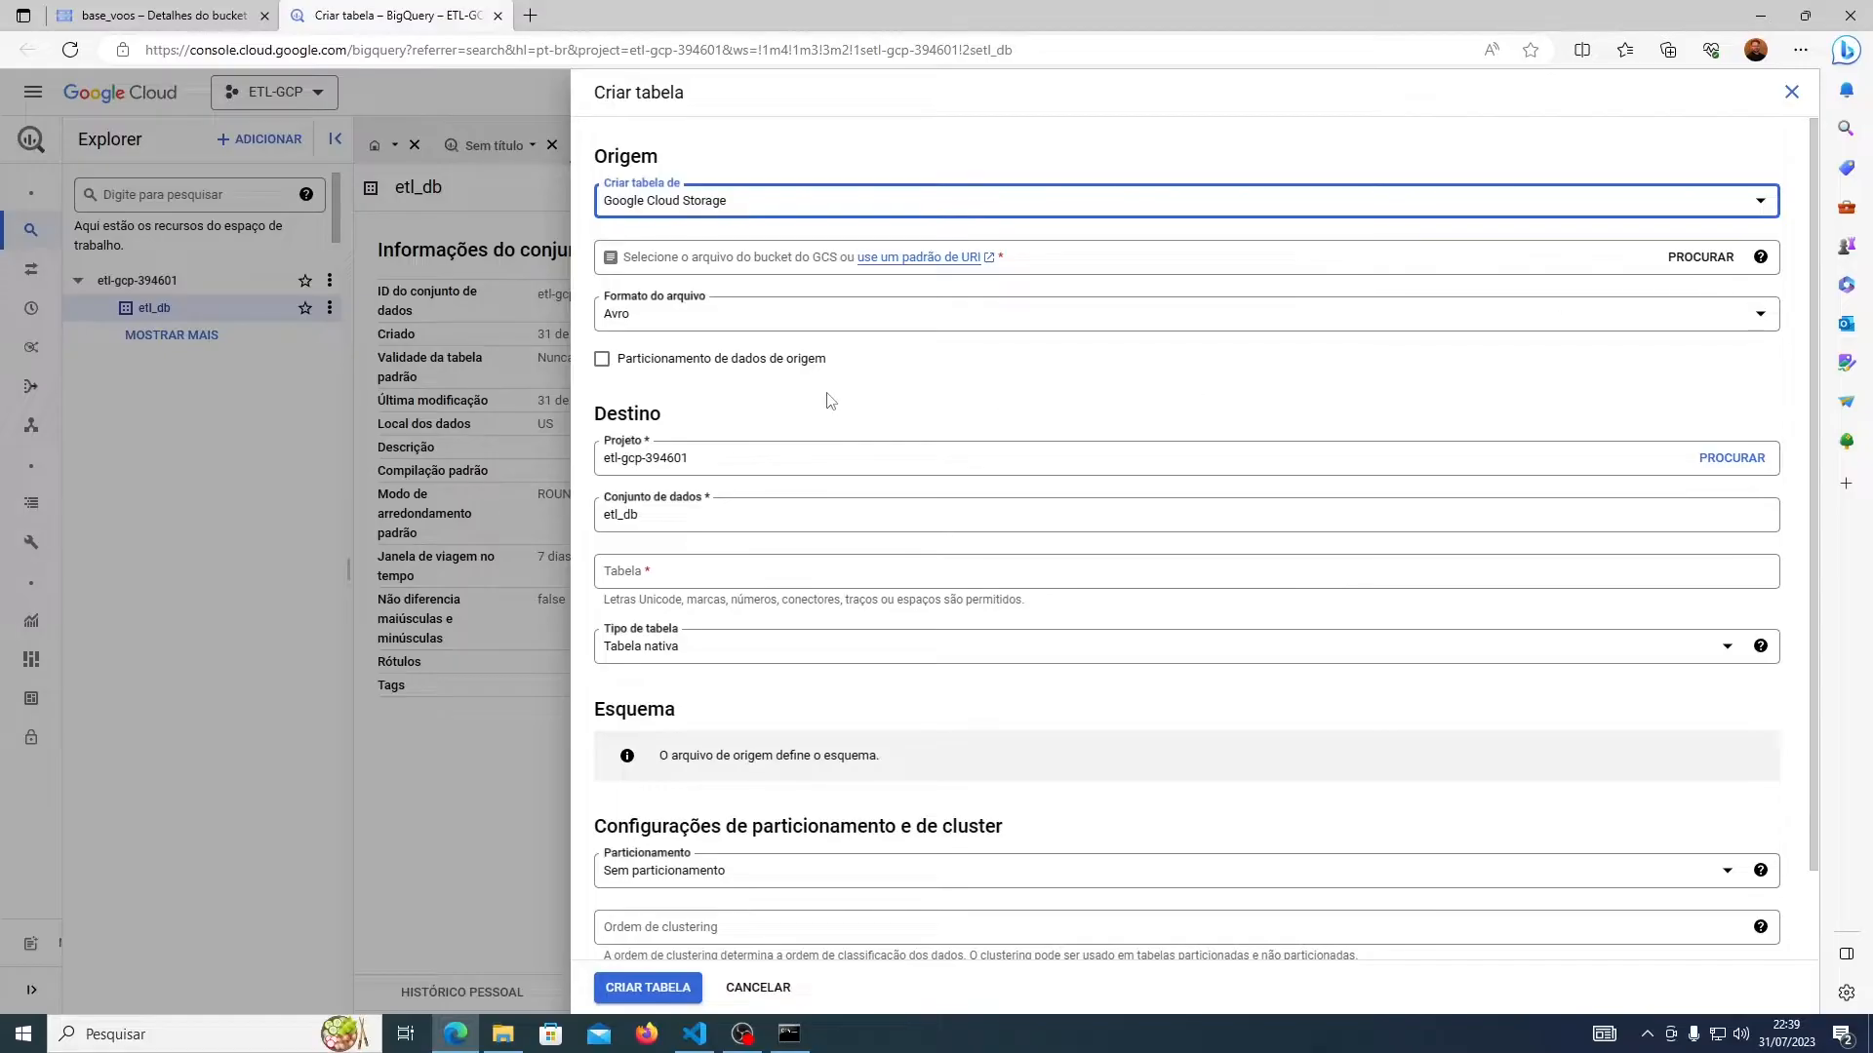
pyautogui.click(1702, 256)
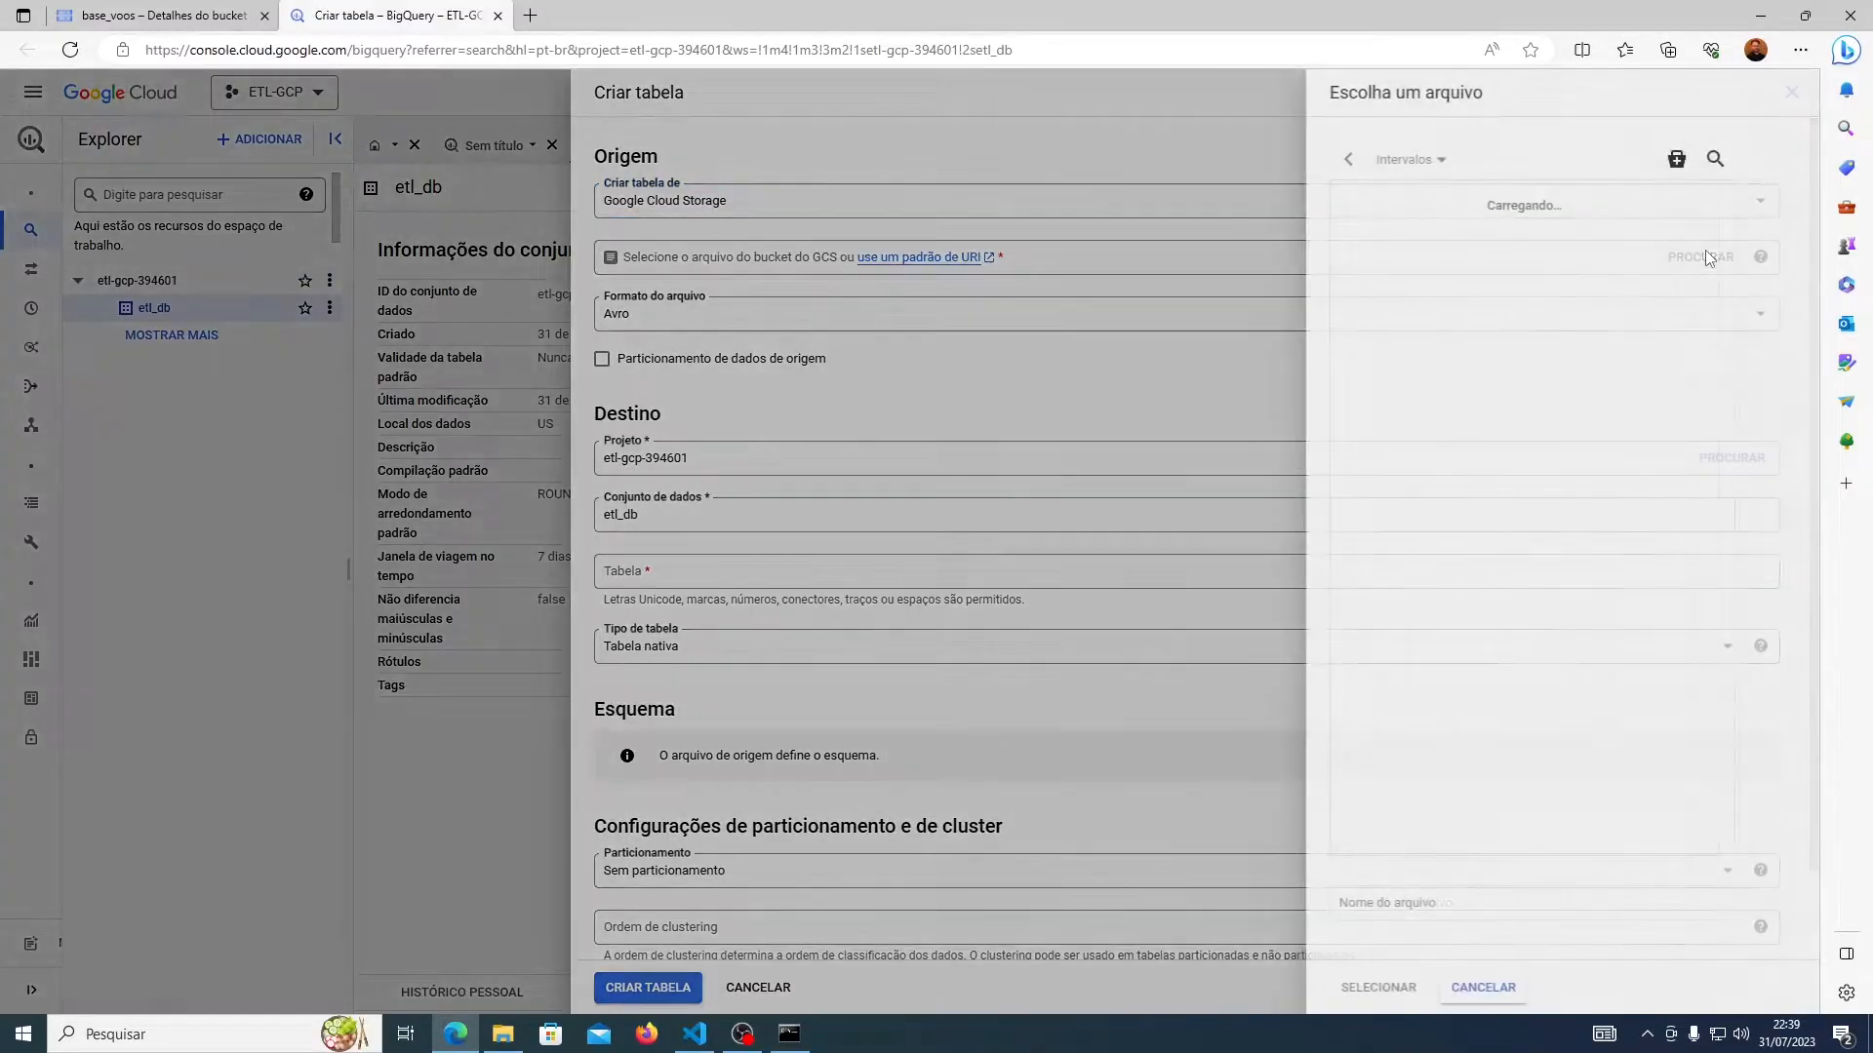
pyautogui.click(1643, 199)
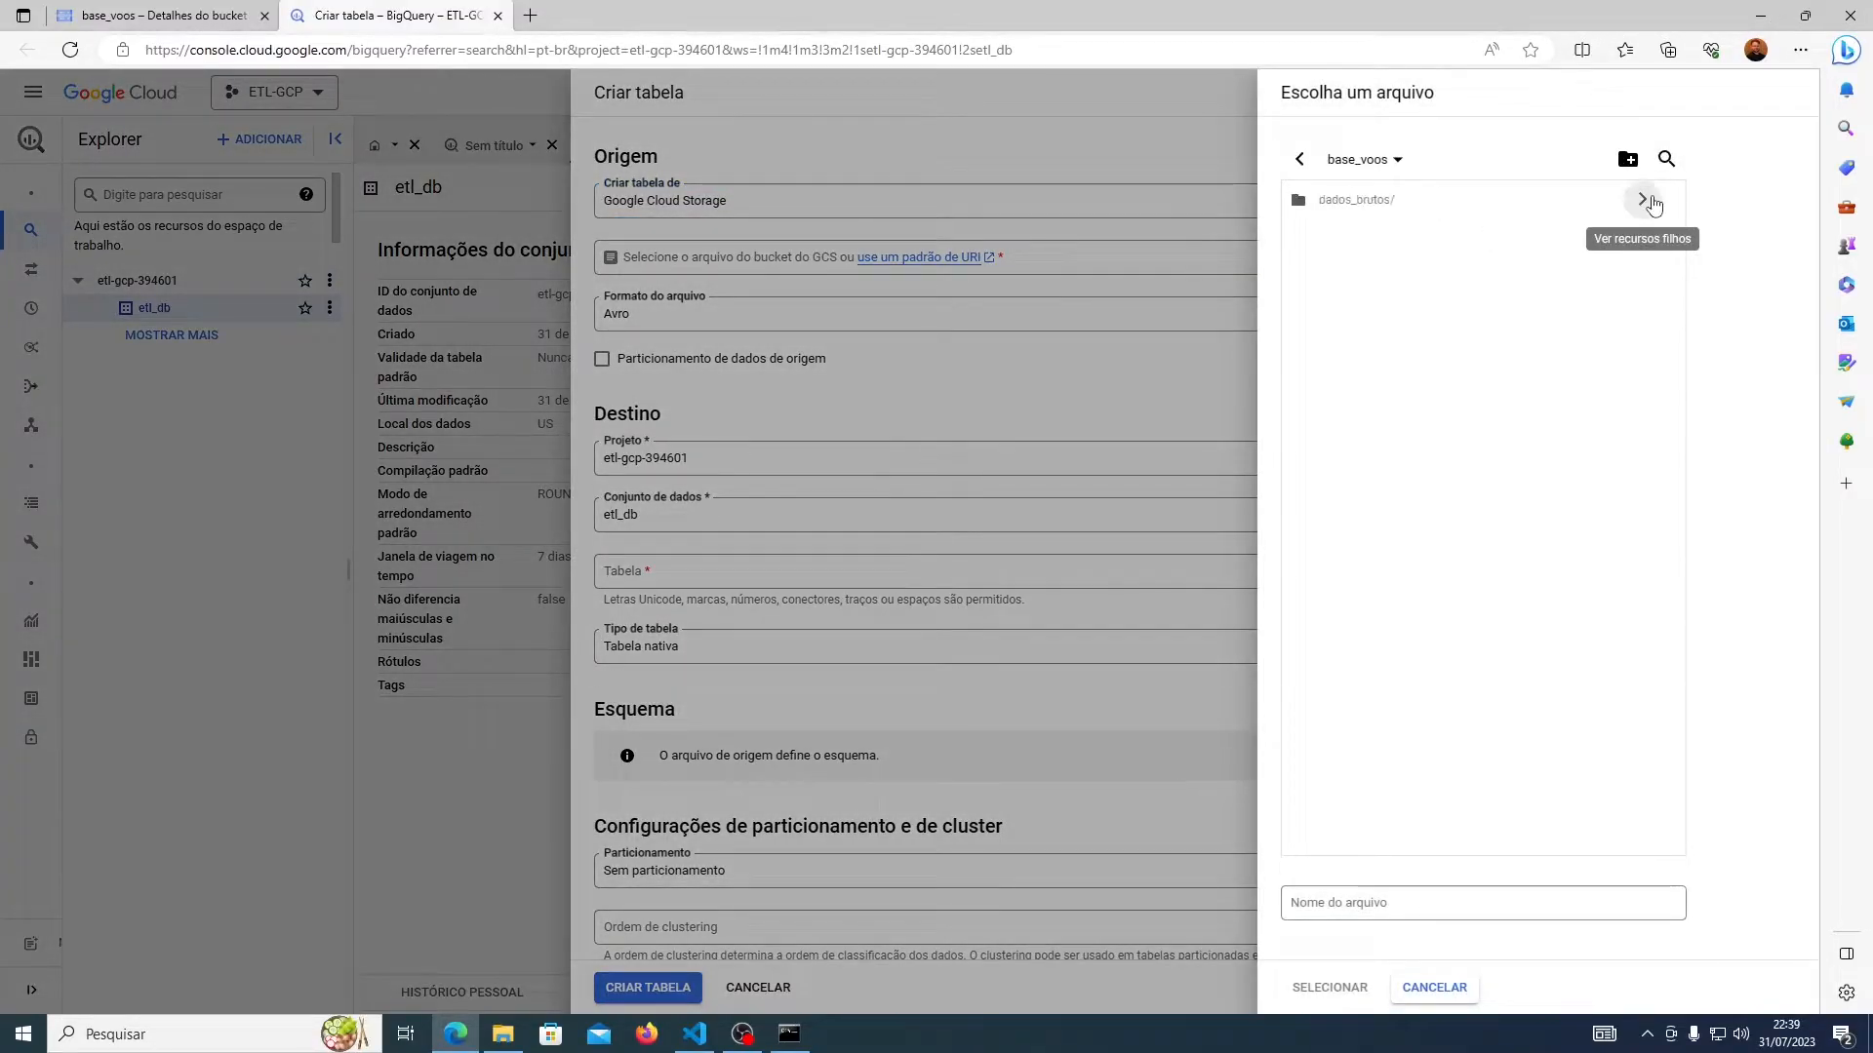
pyautogui.click(1629, 215)
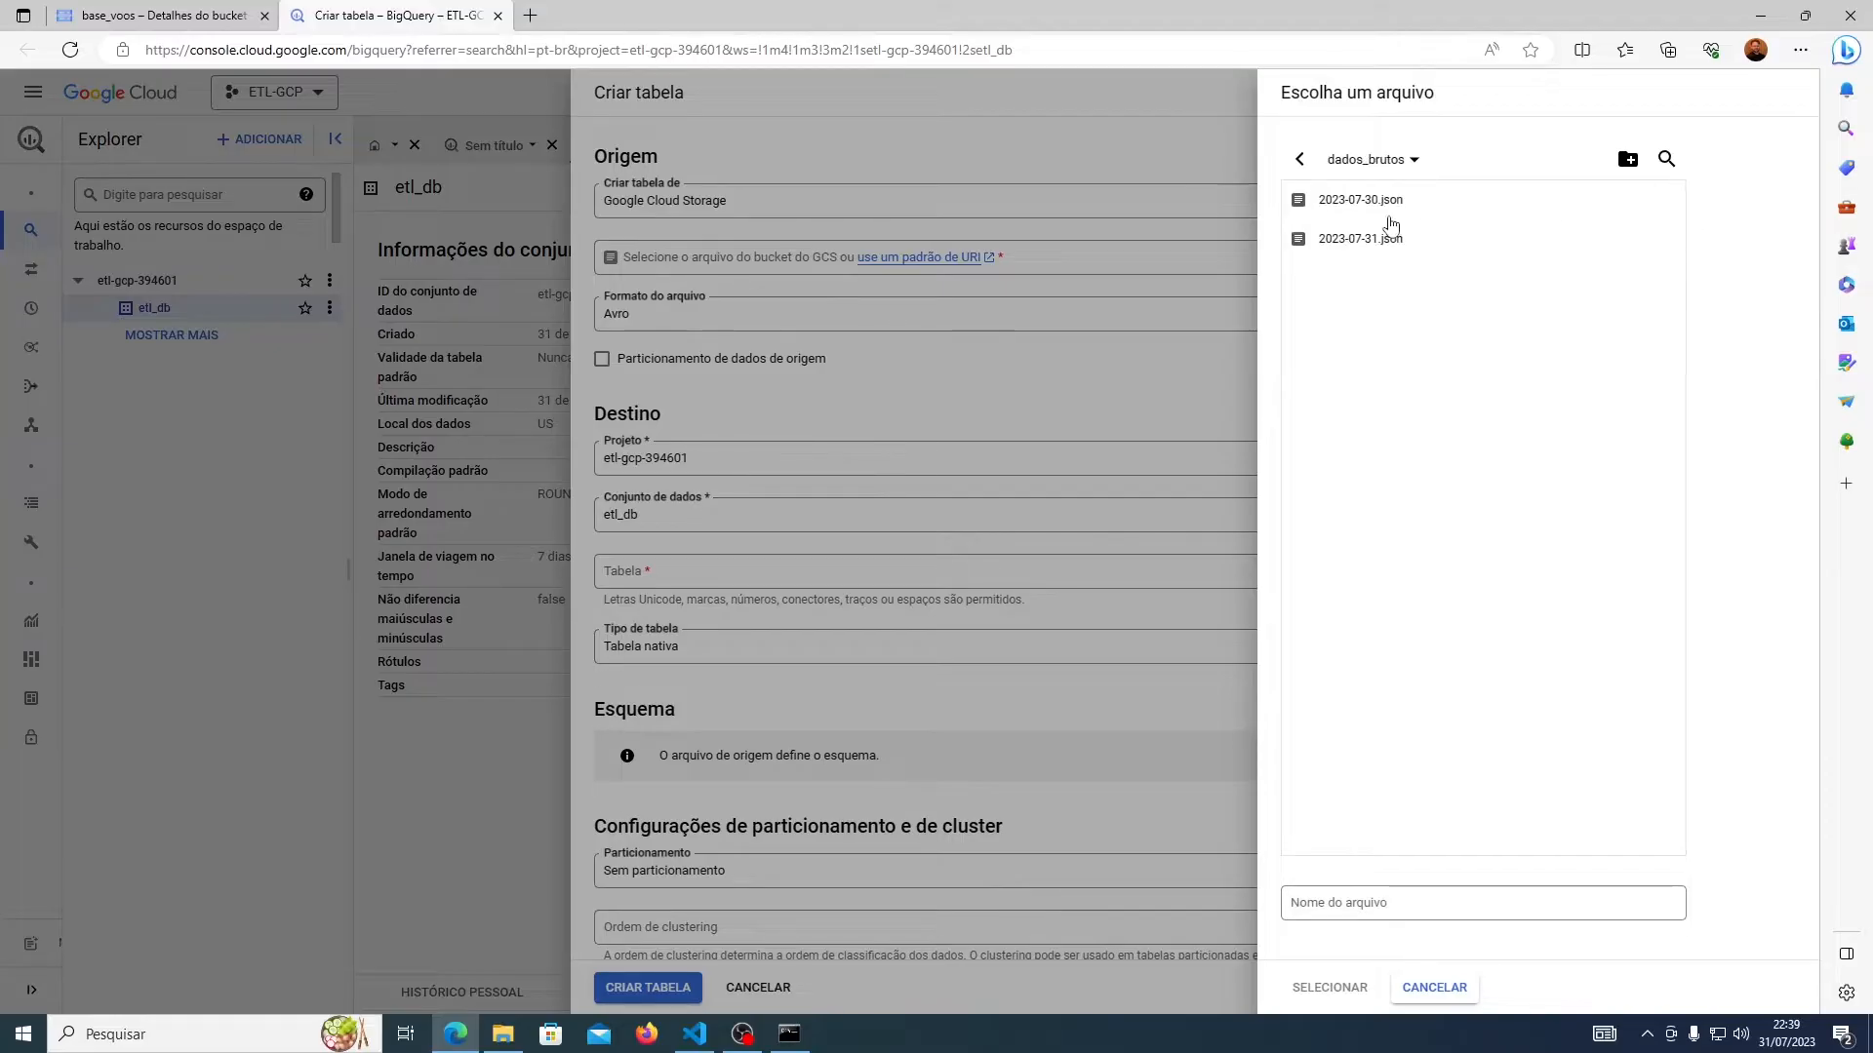
pyautogui.click(1386, 206)
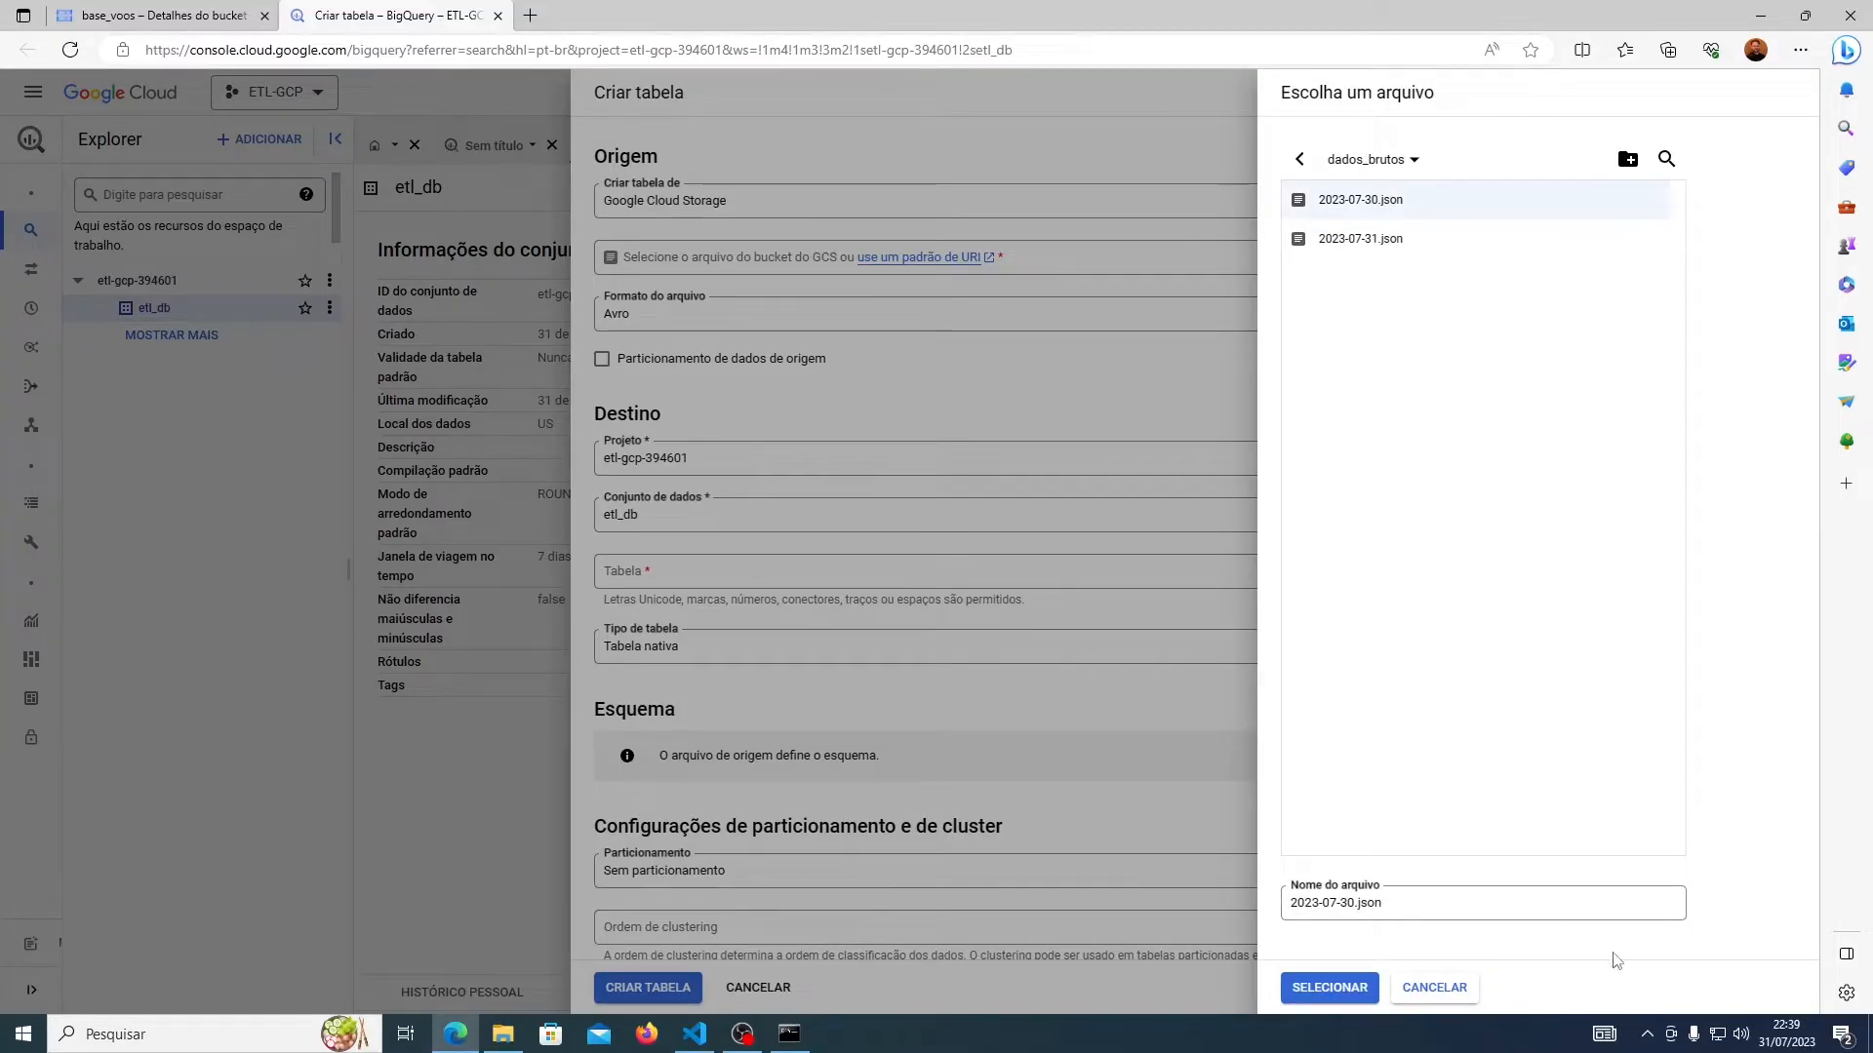
pyautogui.click(1303, 988)
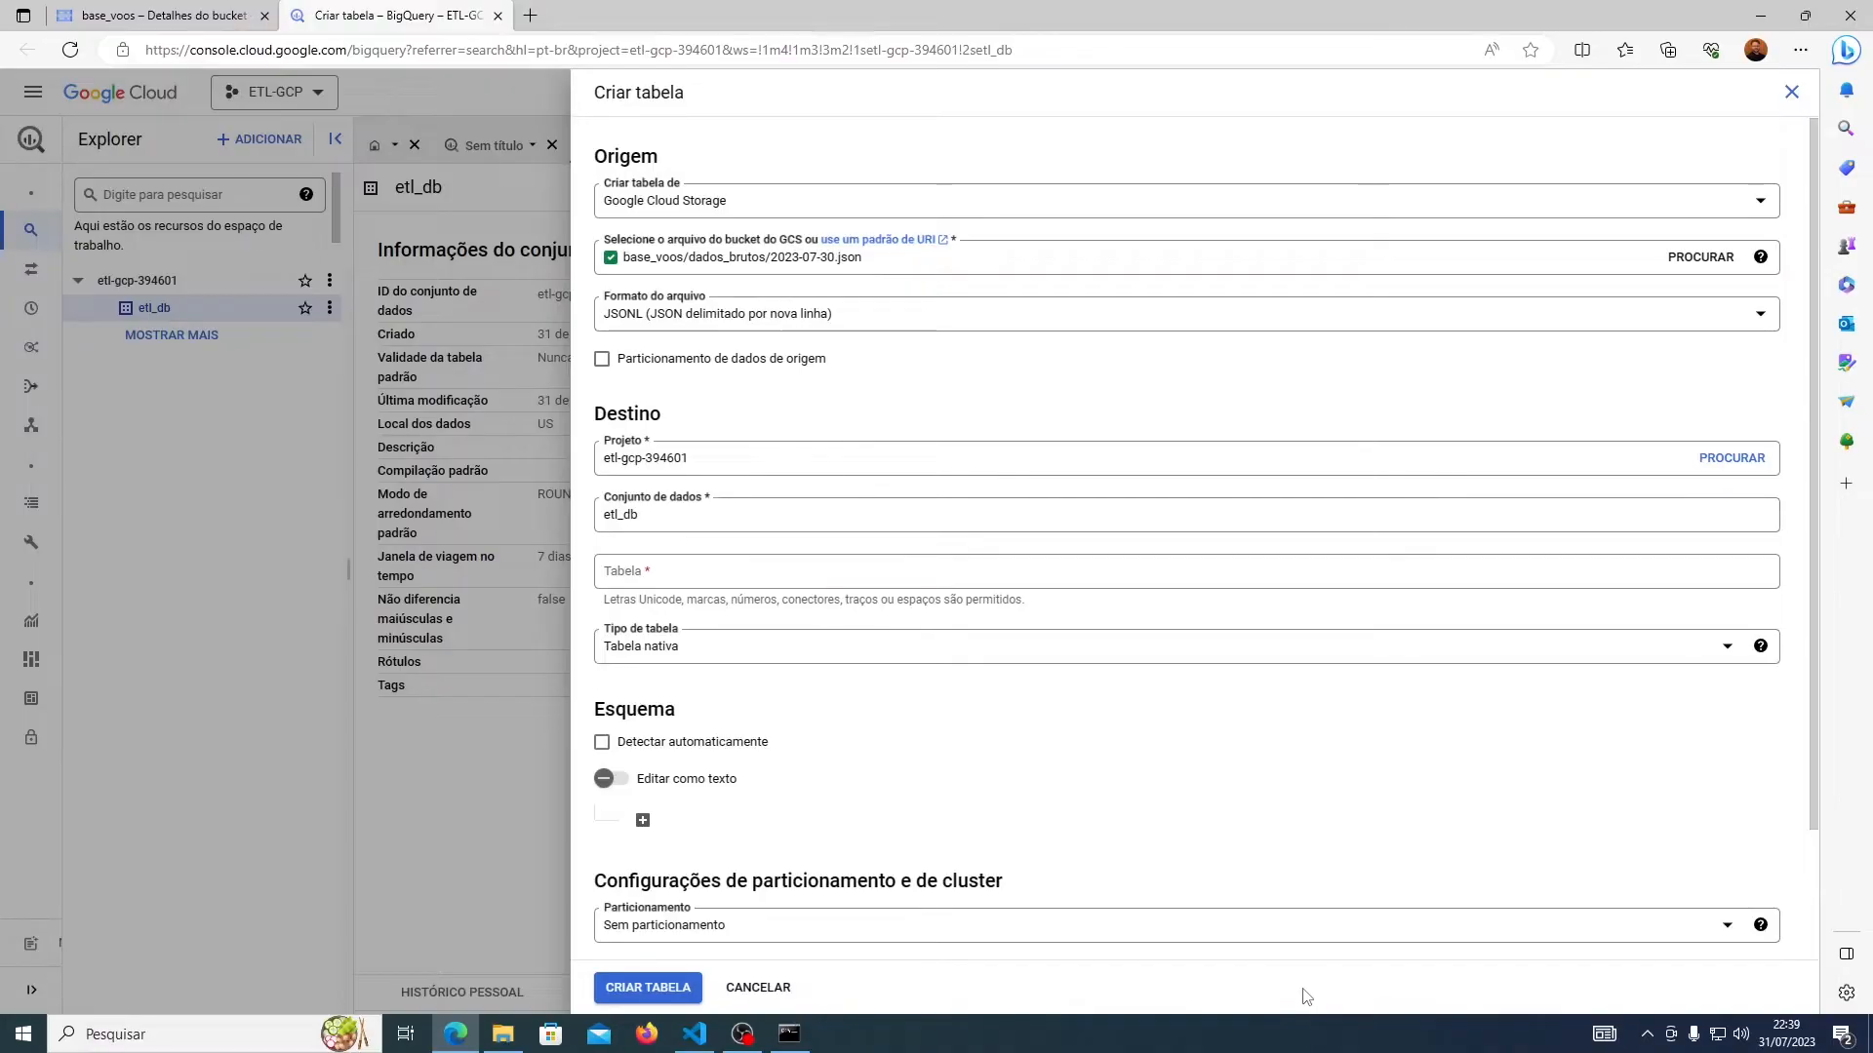
# - Name the destination table tb_voos and switch its schema definition to text editing
pyautogui.click(673, 575)
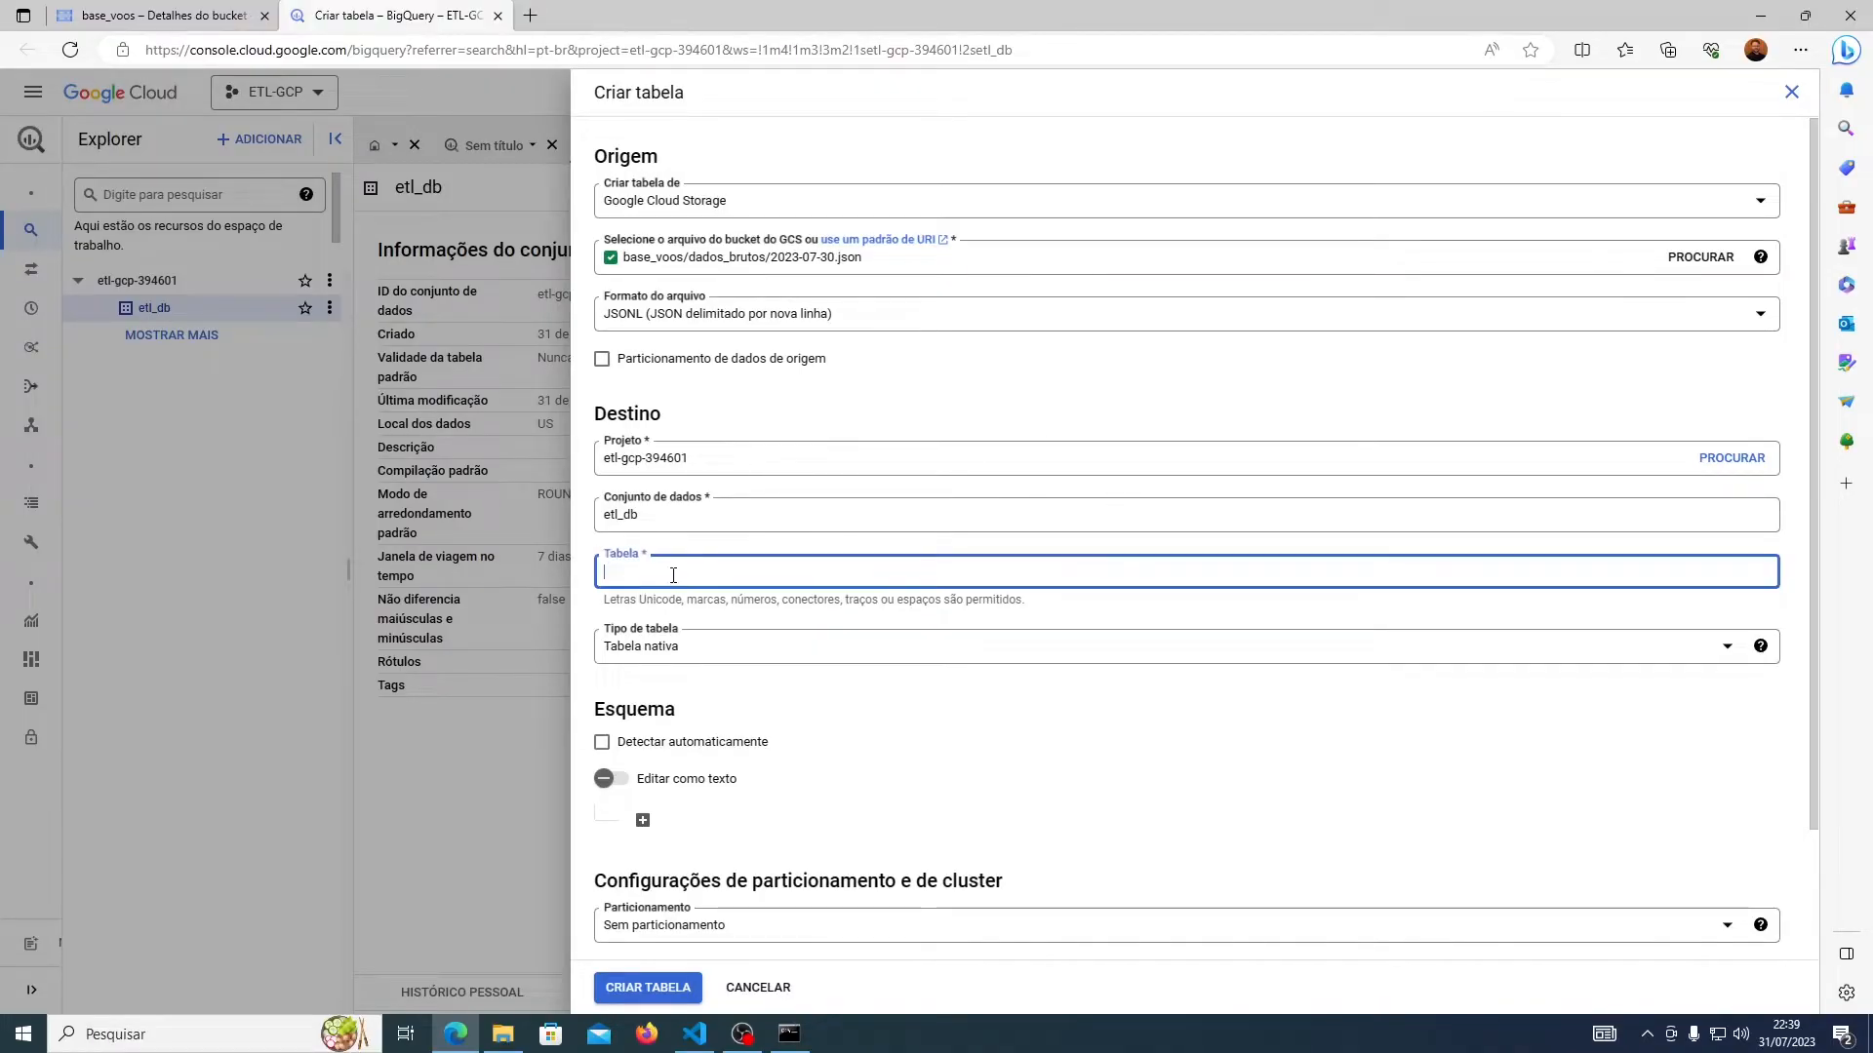
pyautogui.write('tb_voos')
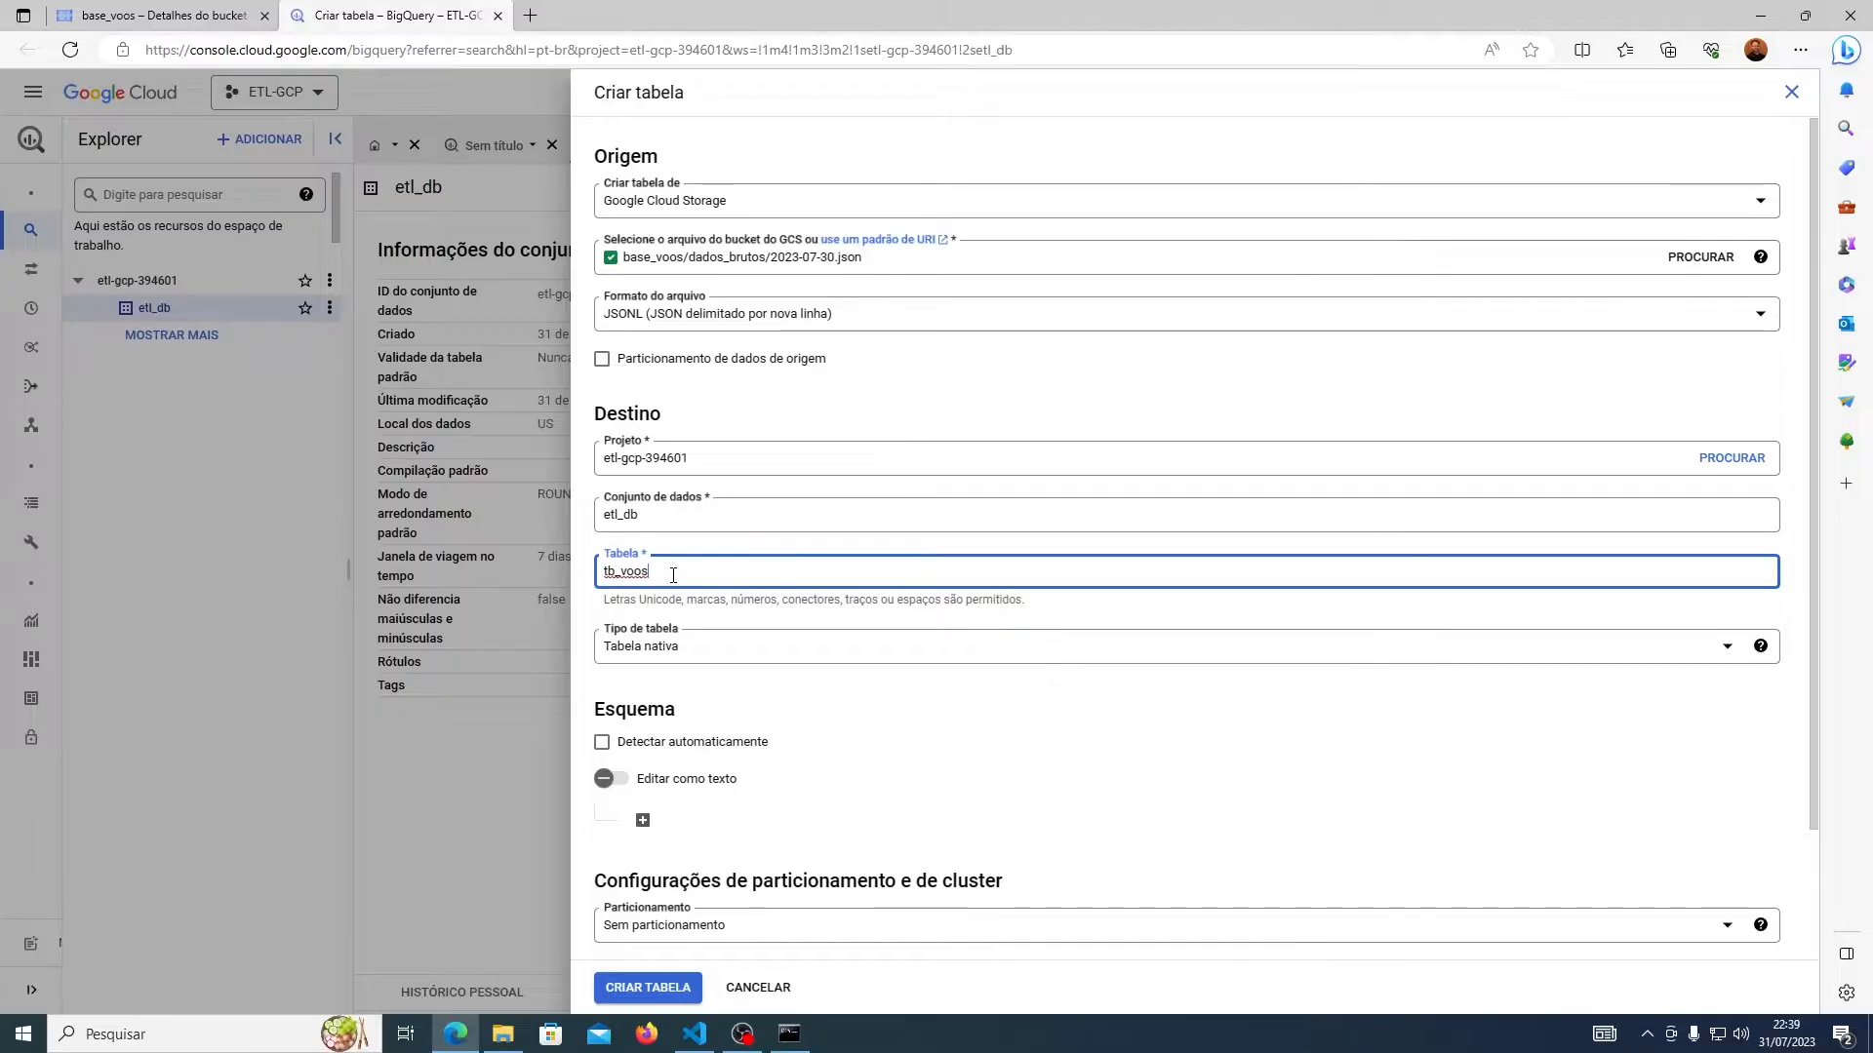
pyautogui.scroll(-2, 829, 800)
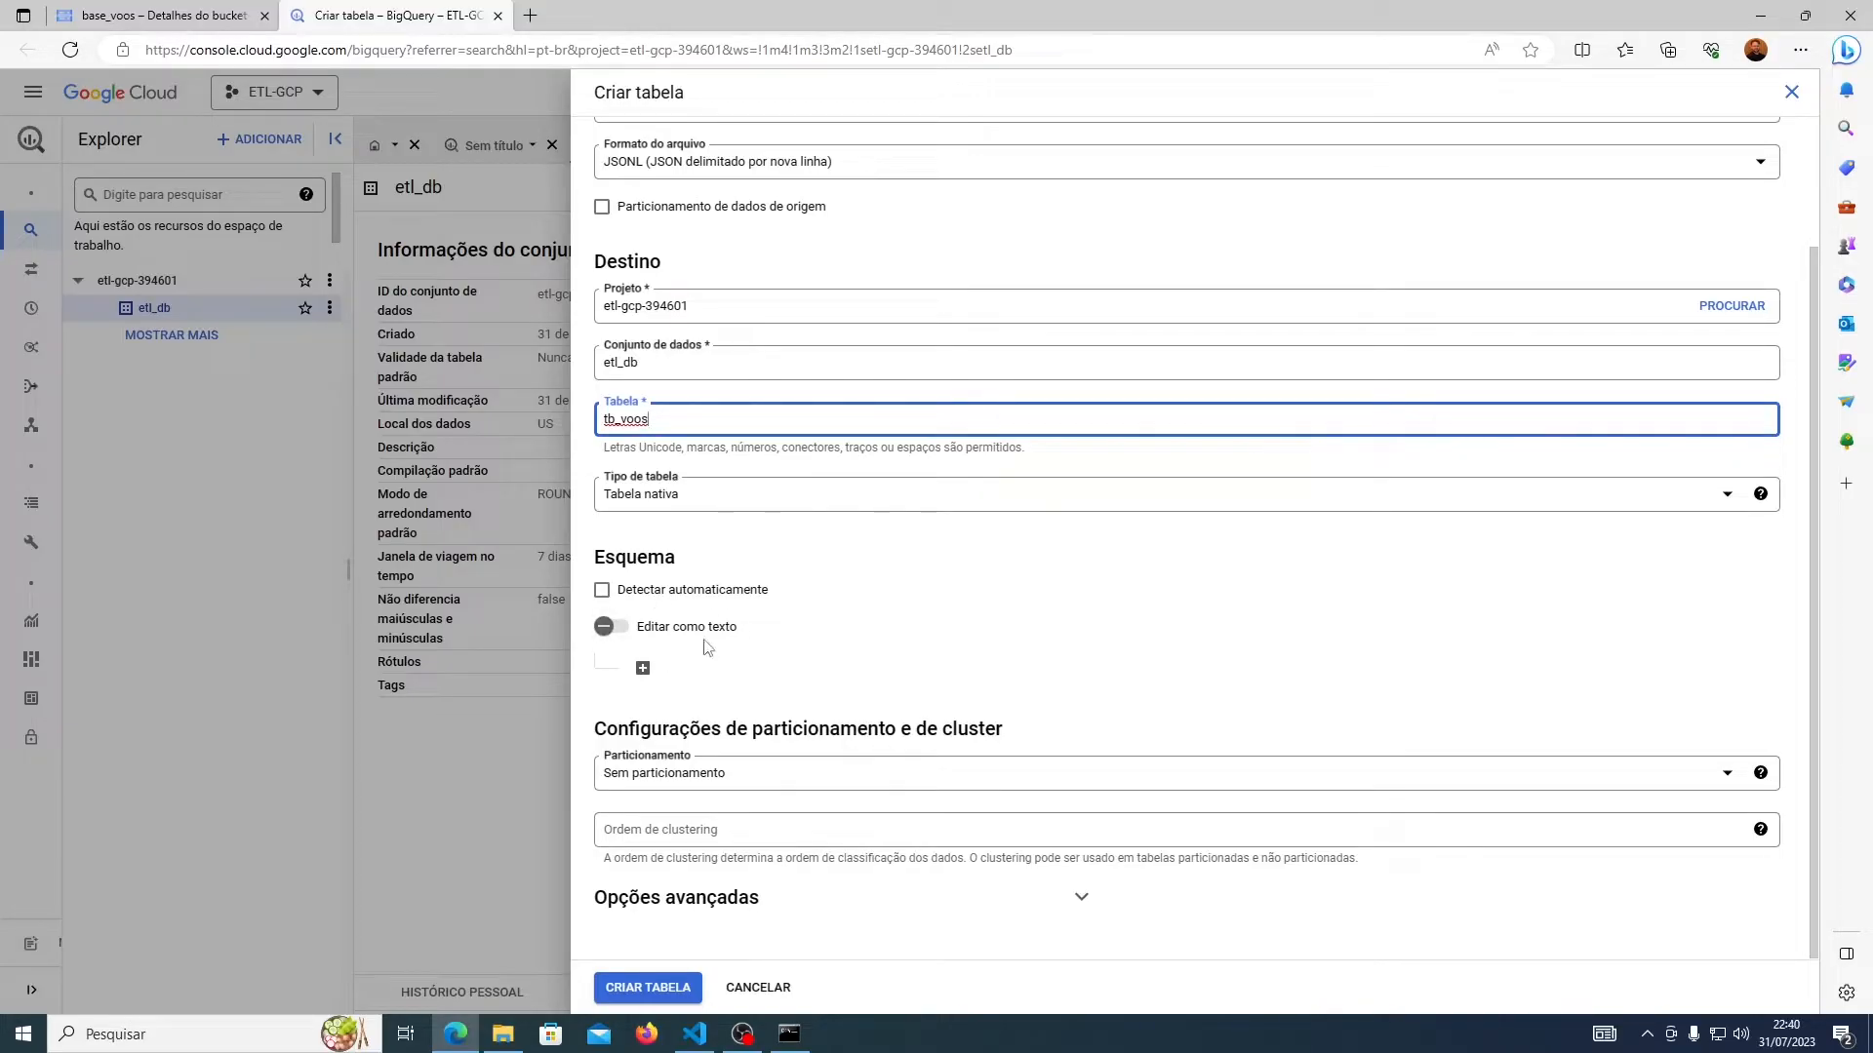
pyautogui.click(608, 626)
pyautogui.scroll(-2, 987, 669)
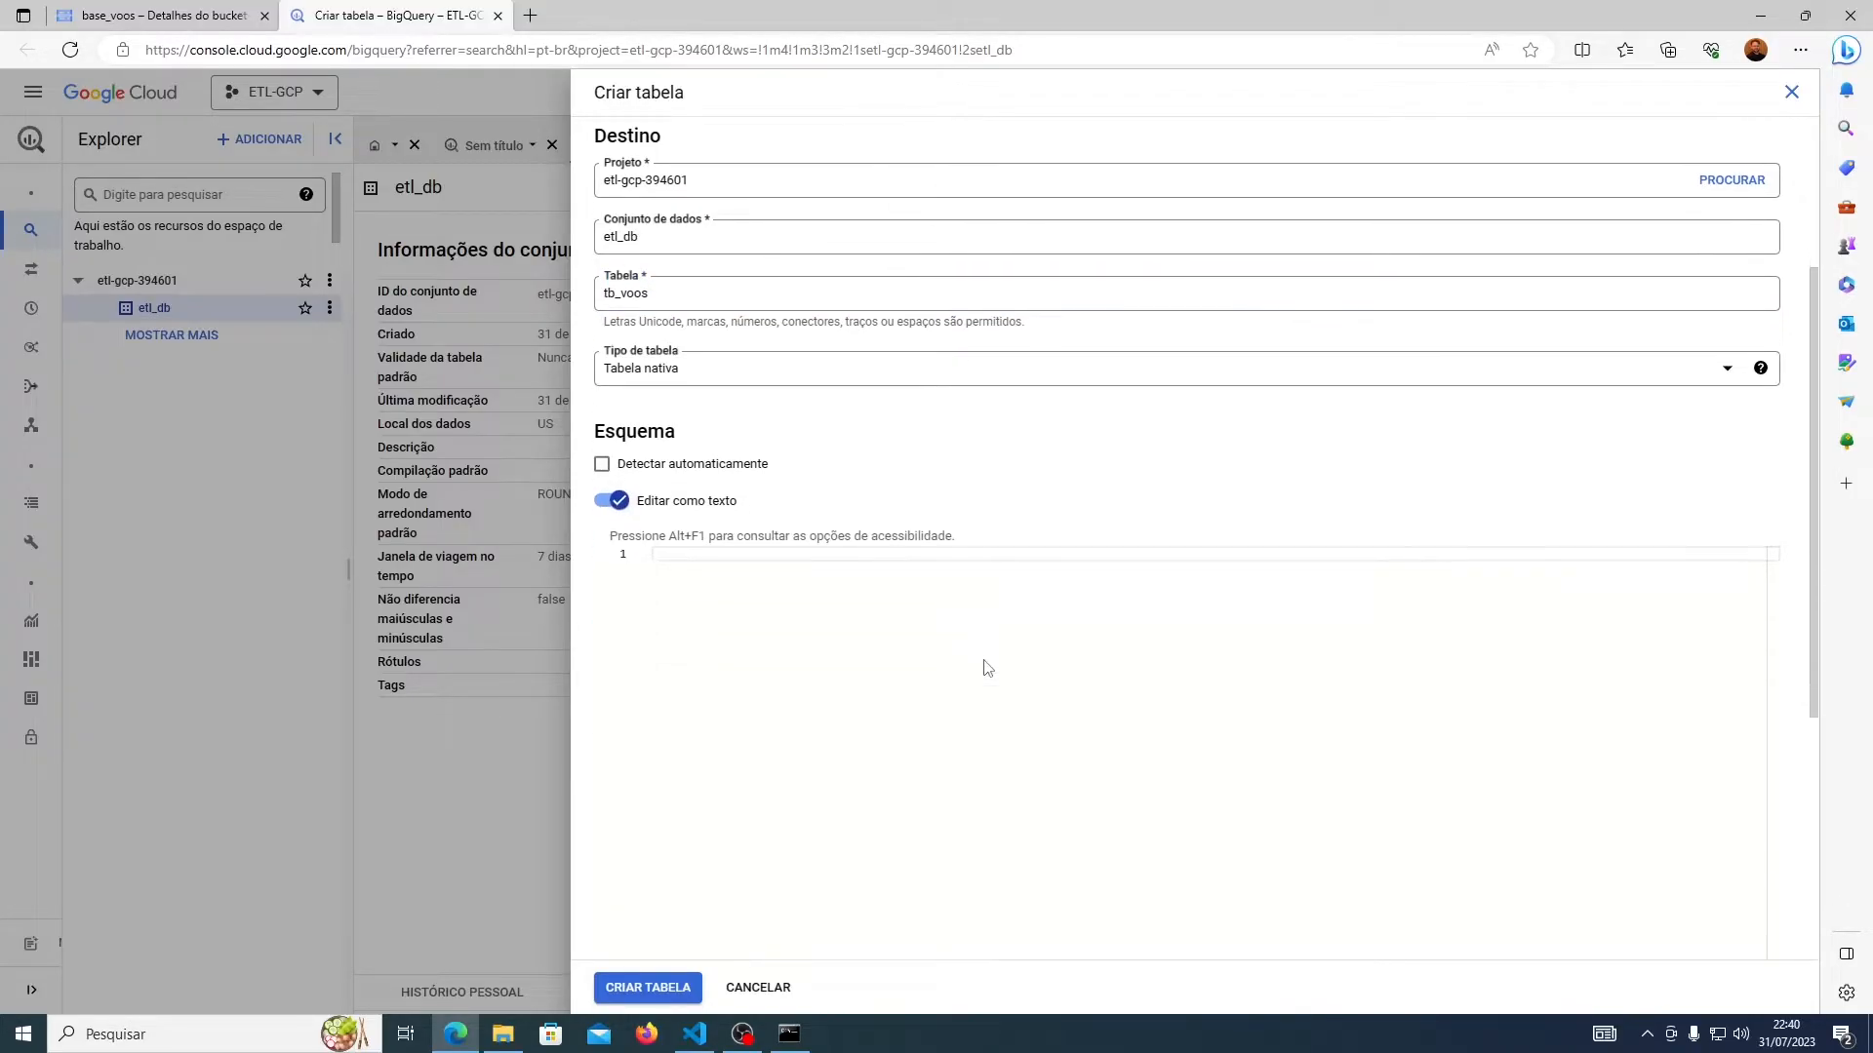
pyautogui.click(992, 560)
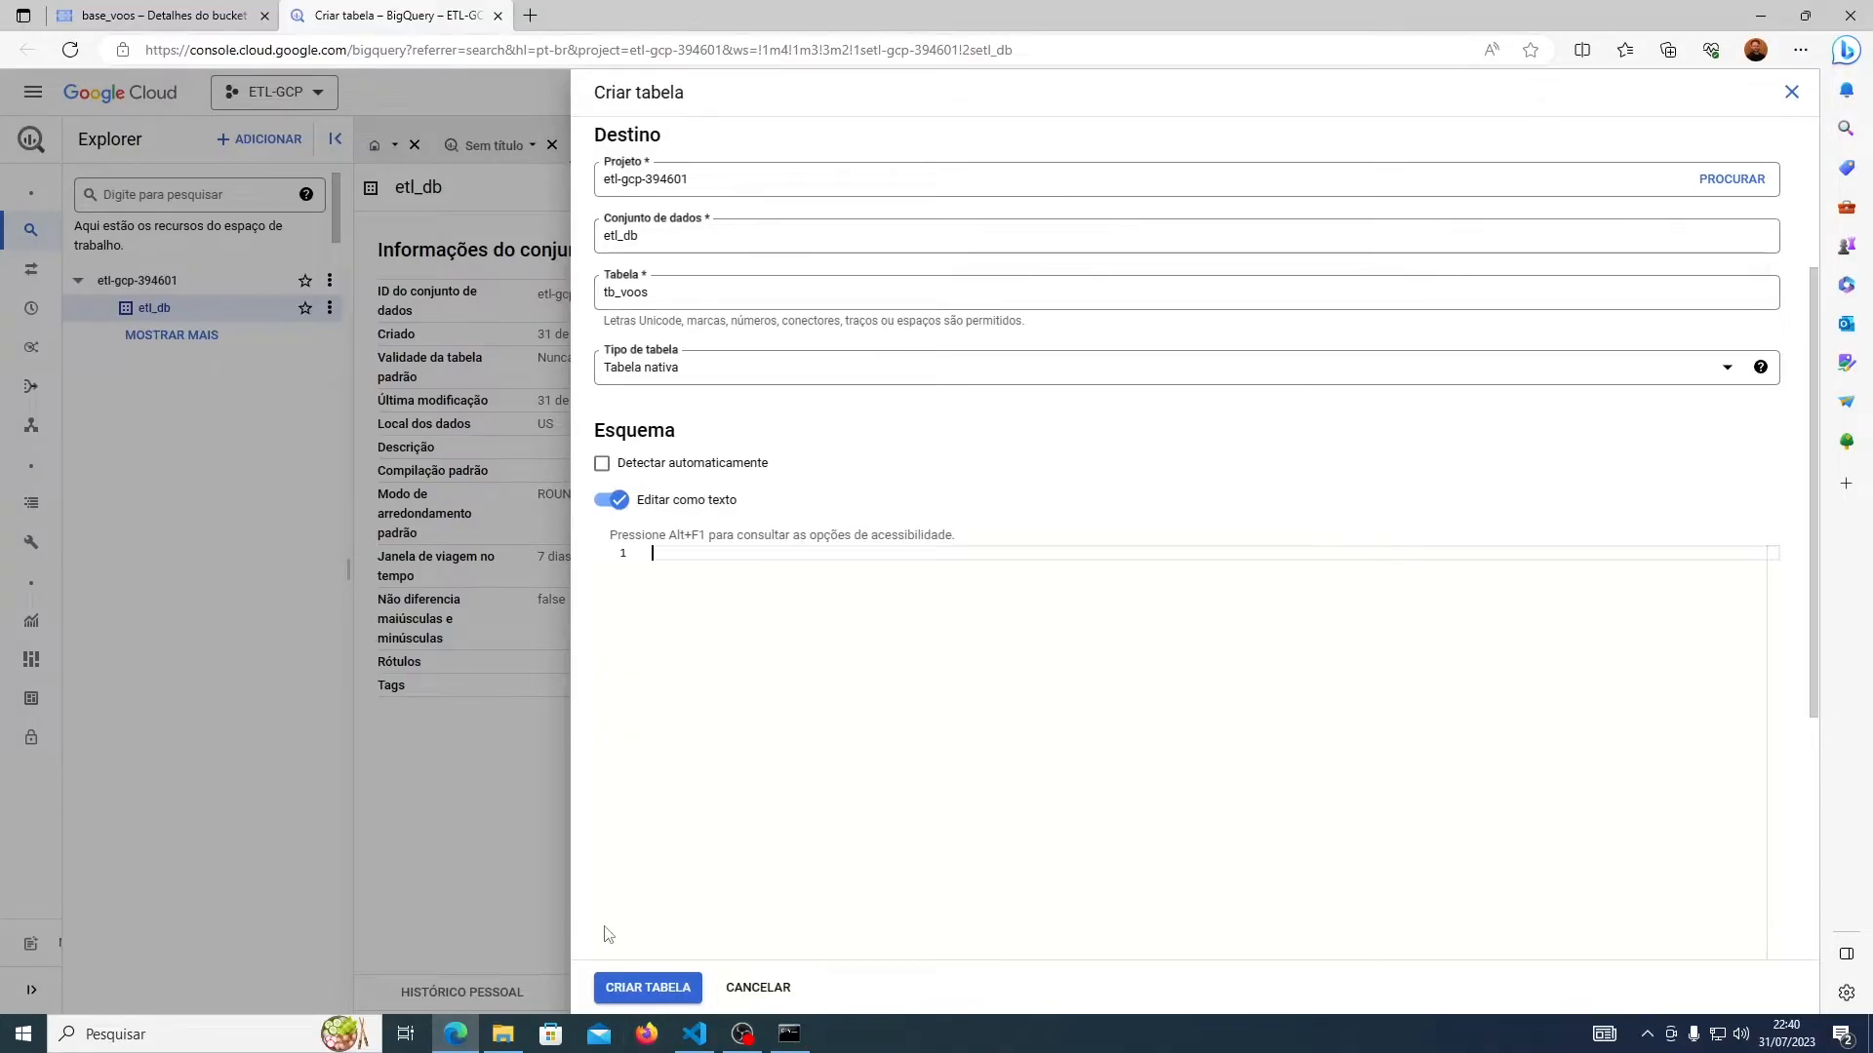
# - Open schema.json from the GCP folder on the desktop in Visual Studio Code
pyautogui.click(502, 1034)
pyautogui.click(237, 172)
pyautogui.click(462, 242)
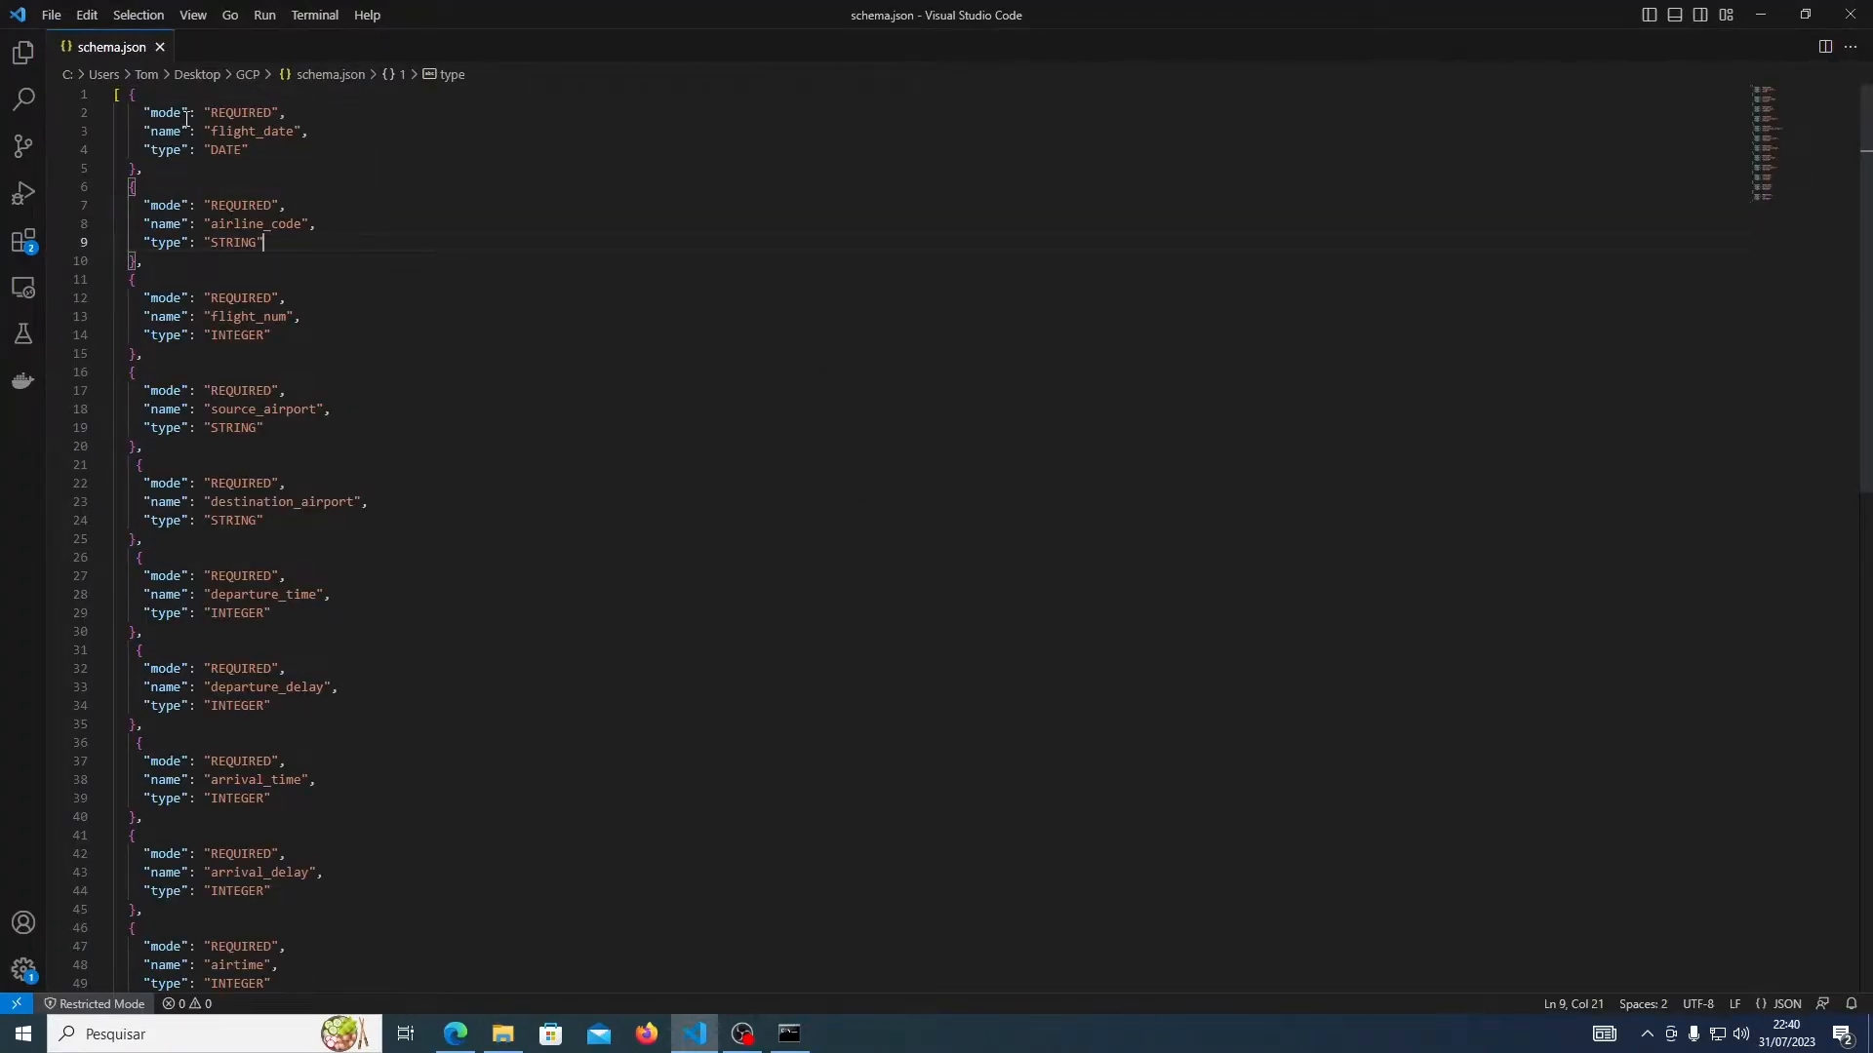
# - Examine the mode, name and type defined for each field throughout schema.json
pyautogui.moveTo(175, 148); pyautogui.dragTo(246, 153)
pyautogui.click(256, 157)
pyautogui.moveTo(146, 112); pyautogui.dragTo(197, 114)
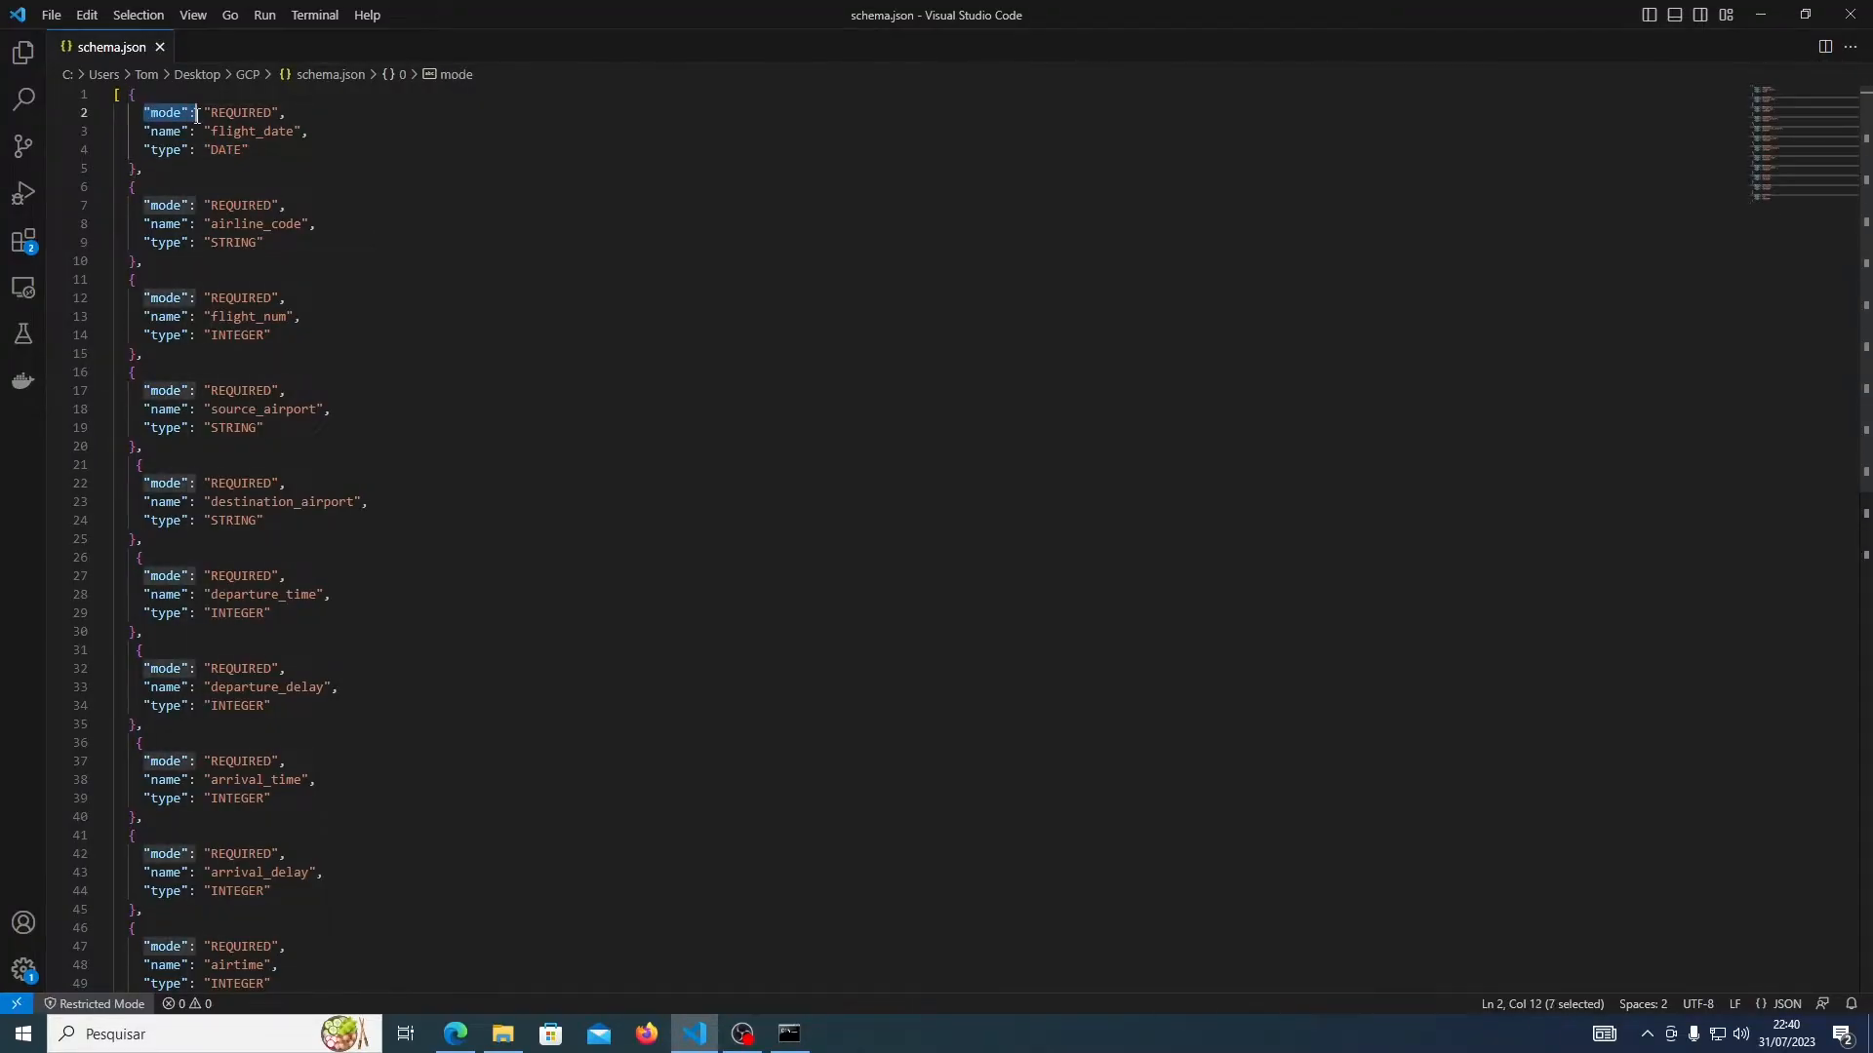
pyautogui.click(345, 181)
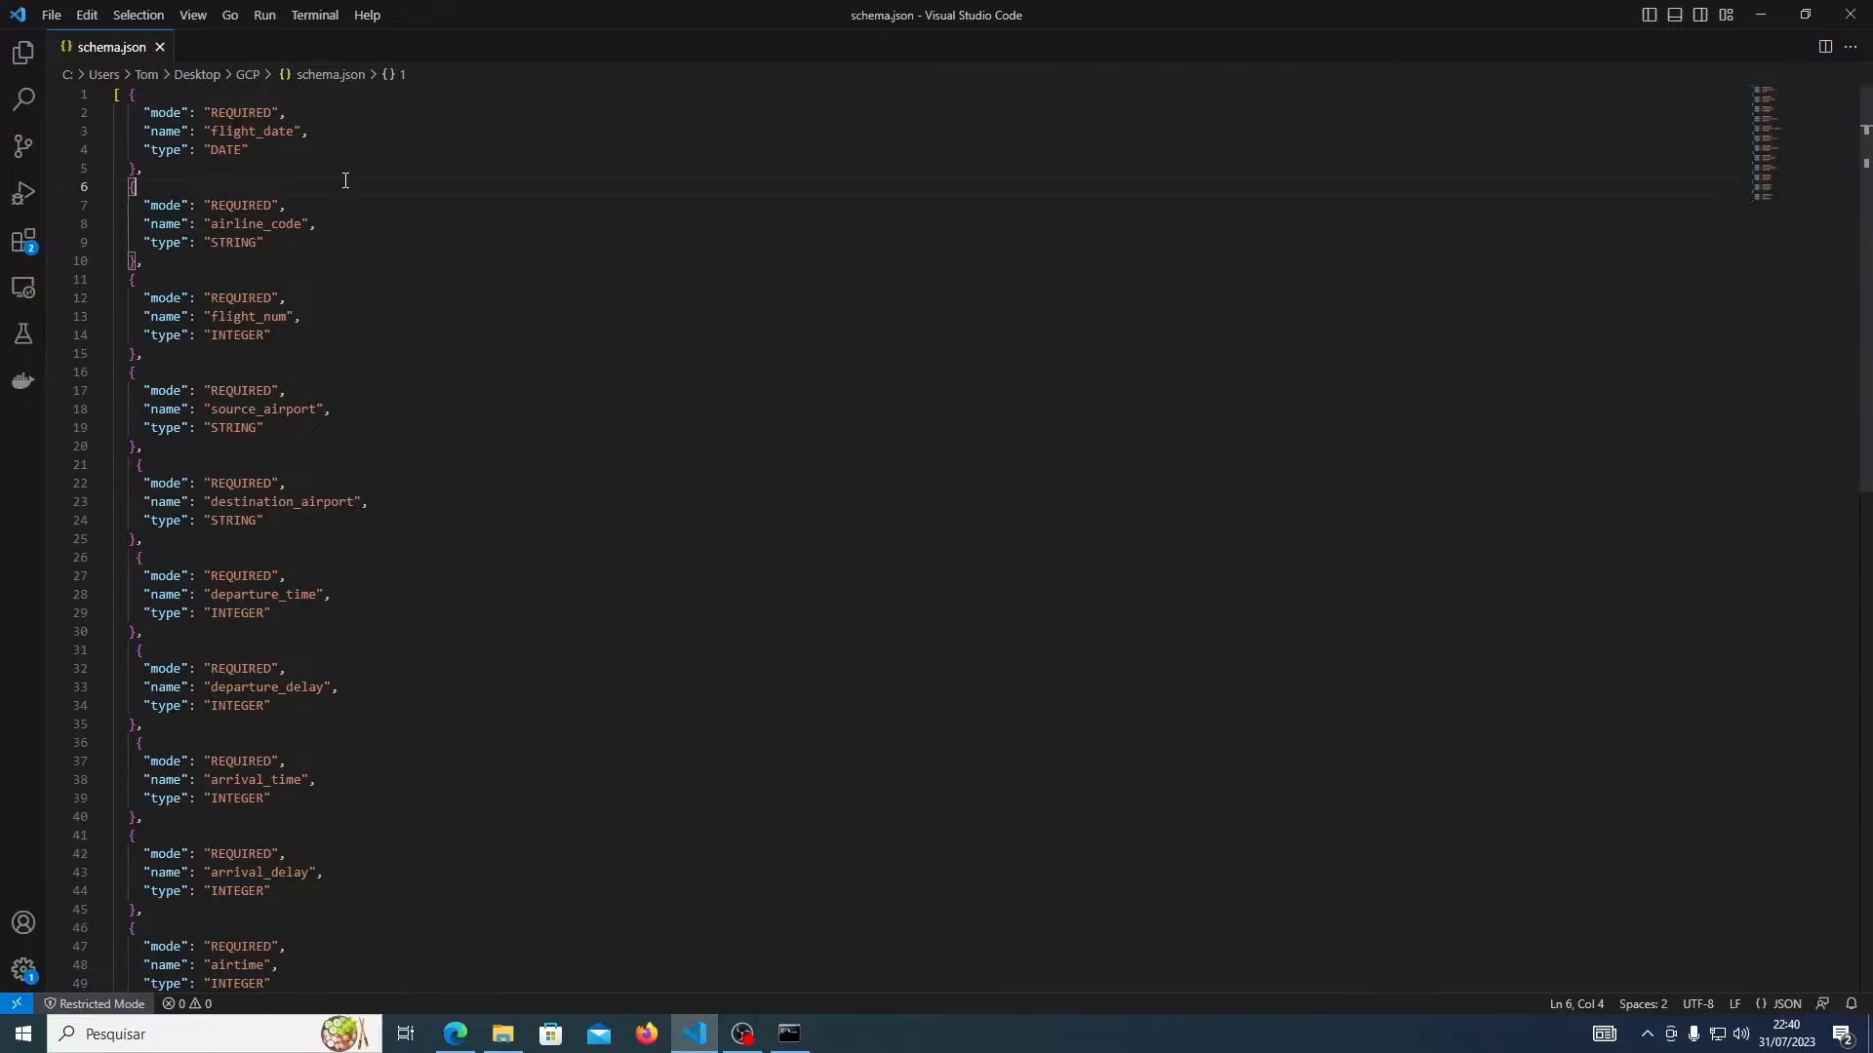
pyautogui.doubleClick(252, 113)
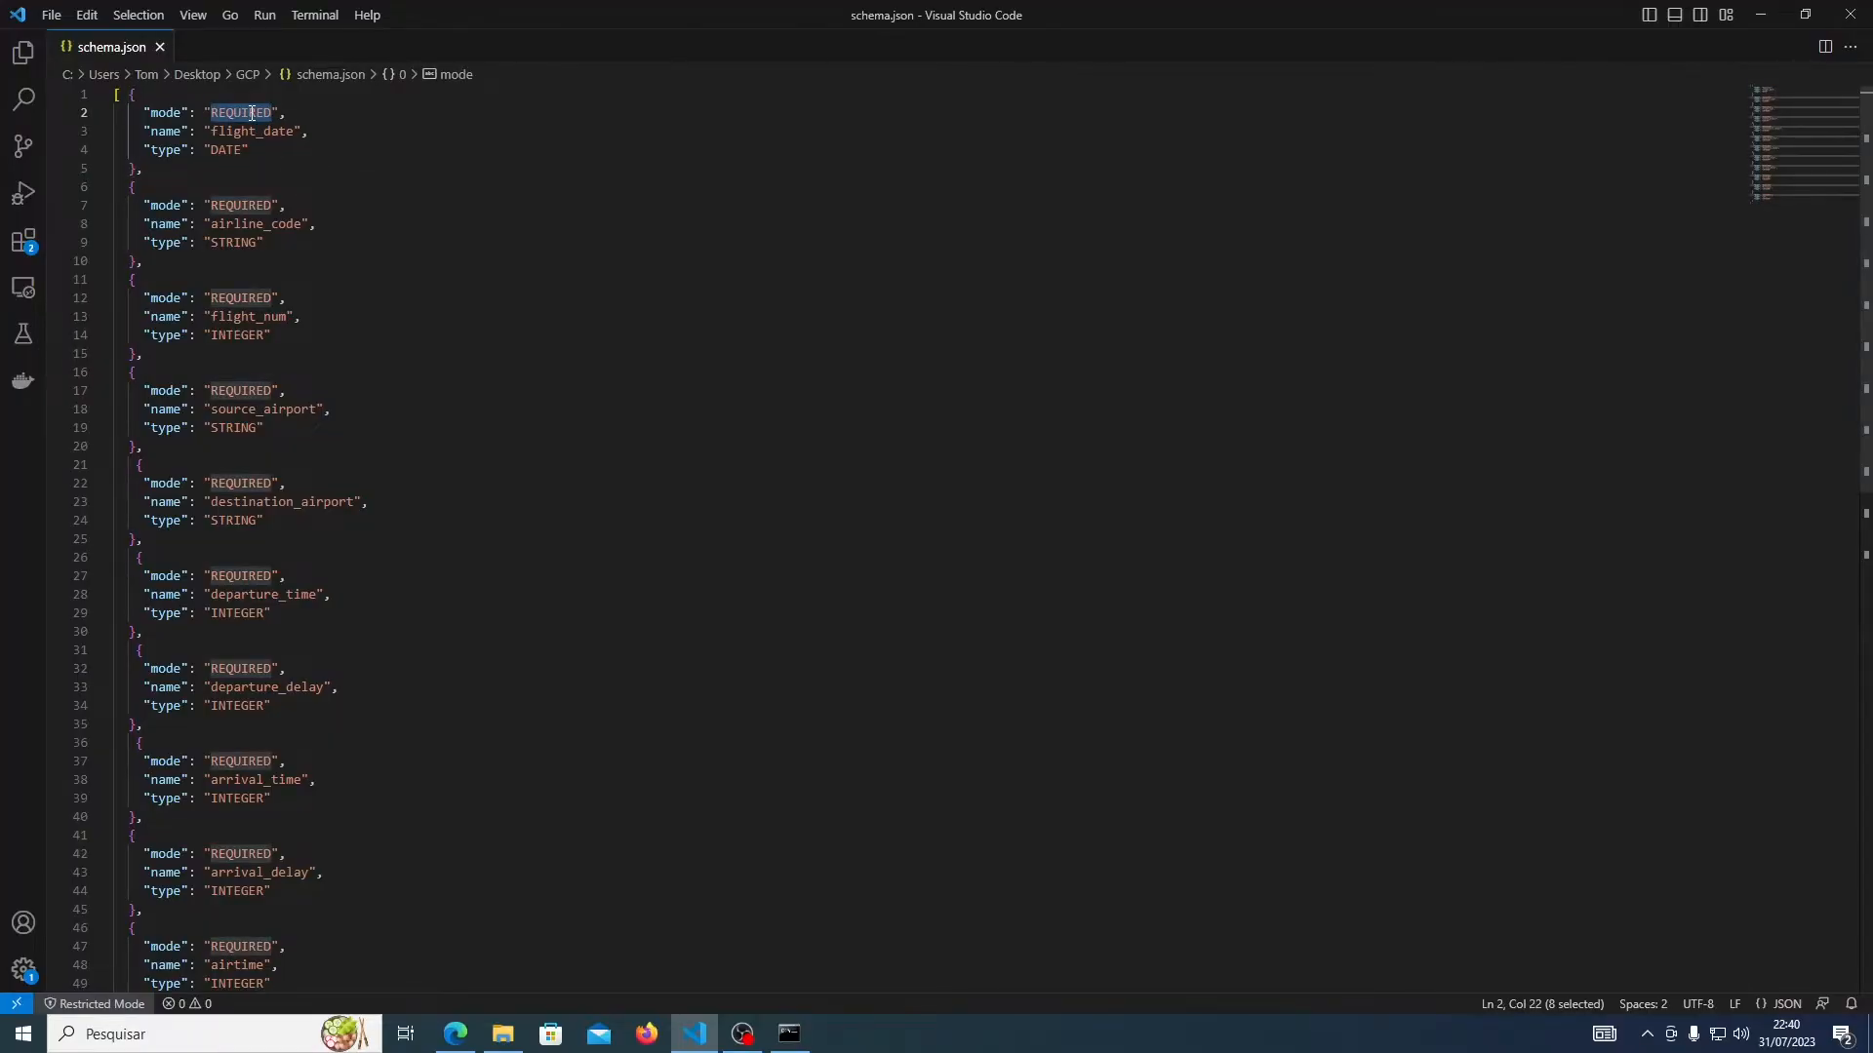
pyautogui.click(342, 286)
pyautogui.scroll(-10, 342, 286)
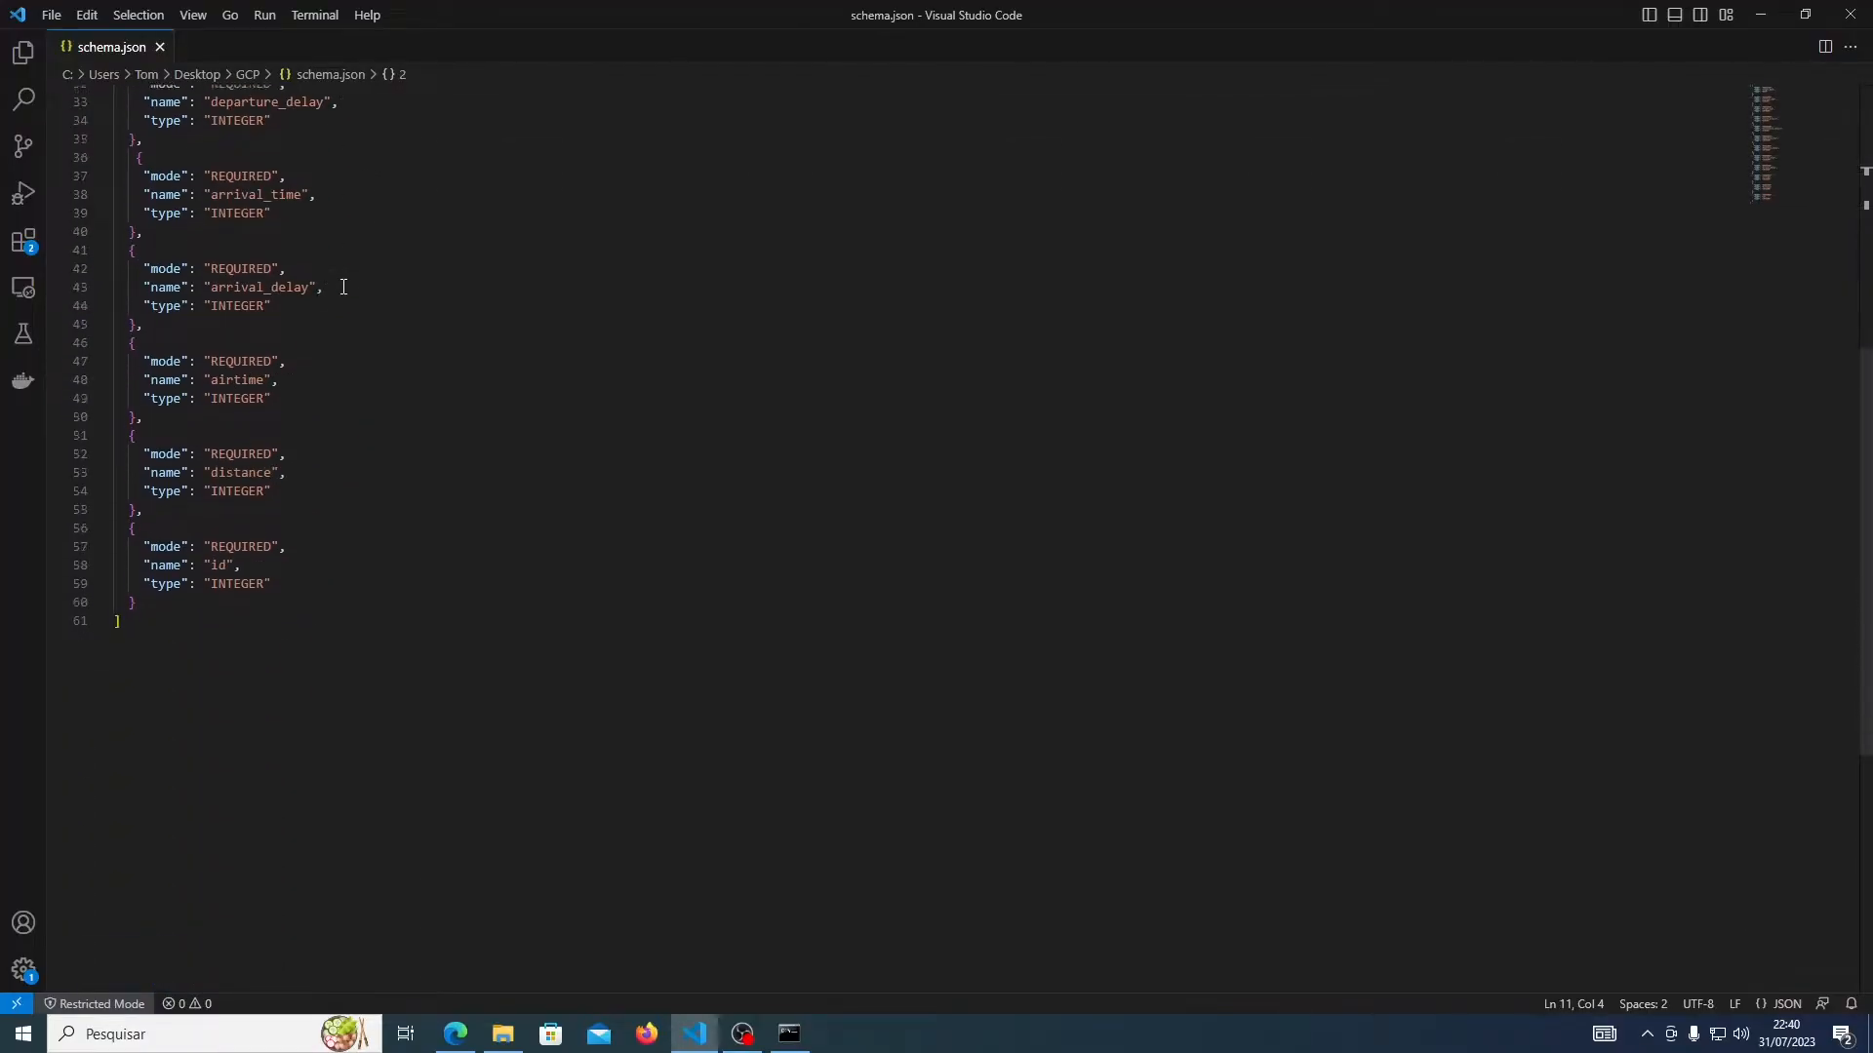
pyautogui.scroll(10, 343, 284)
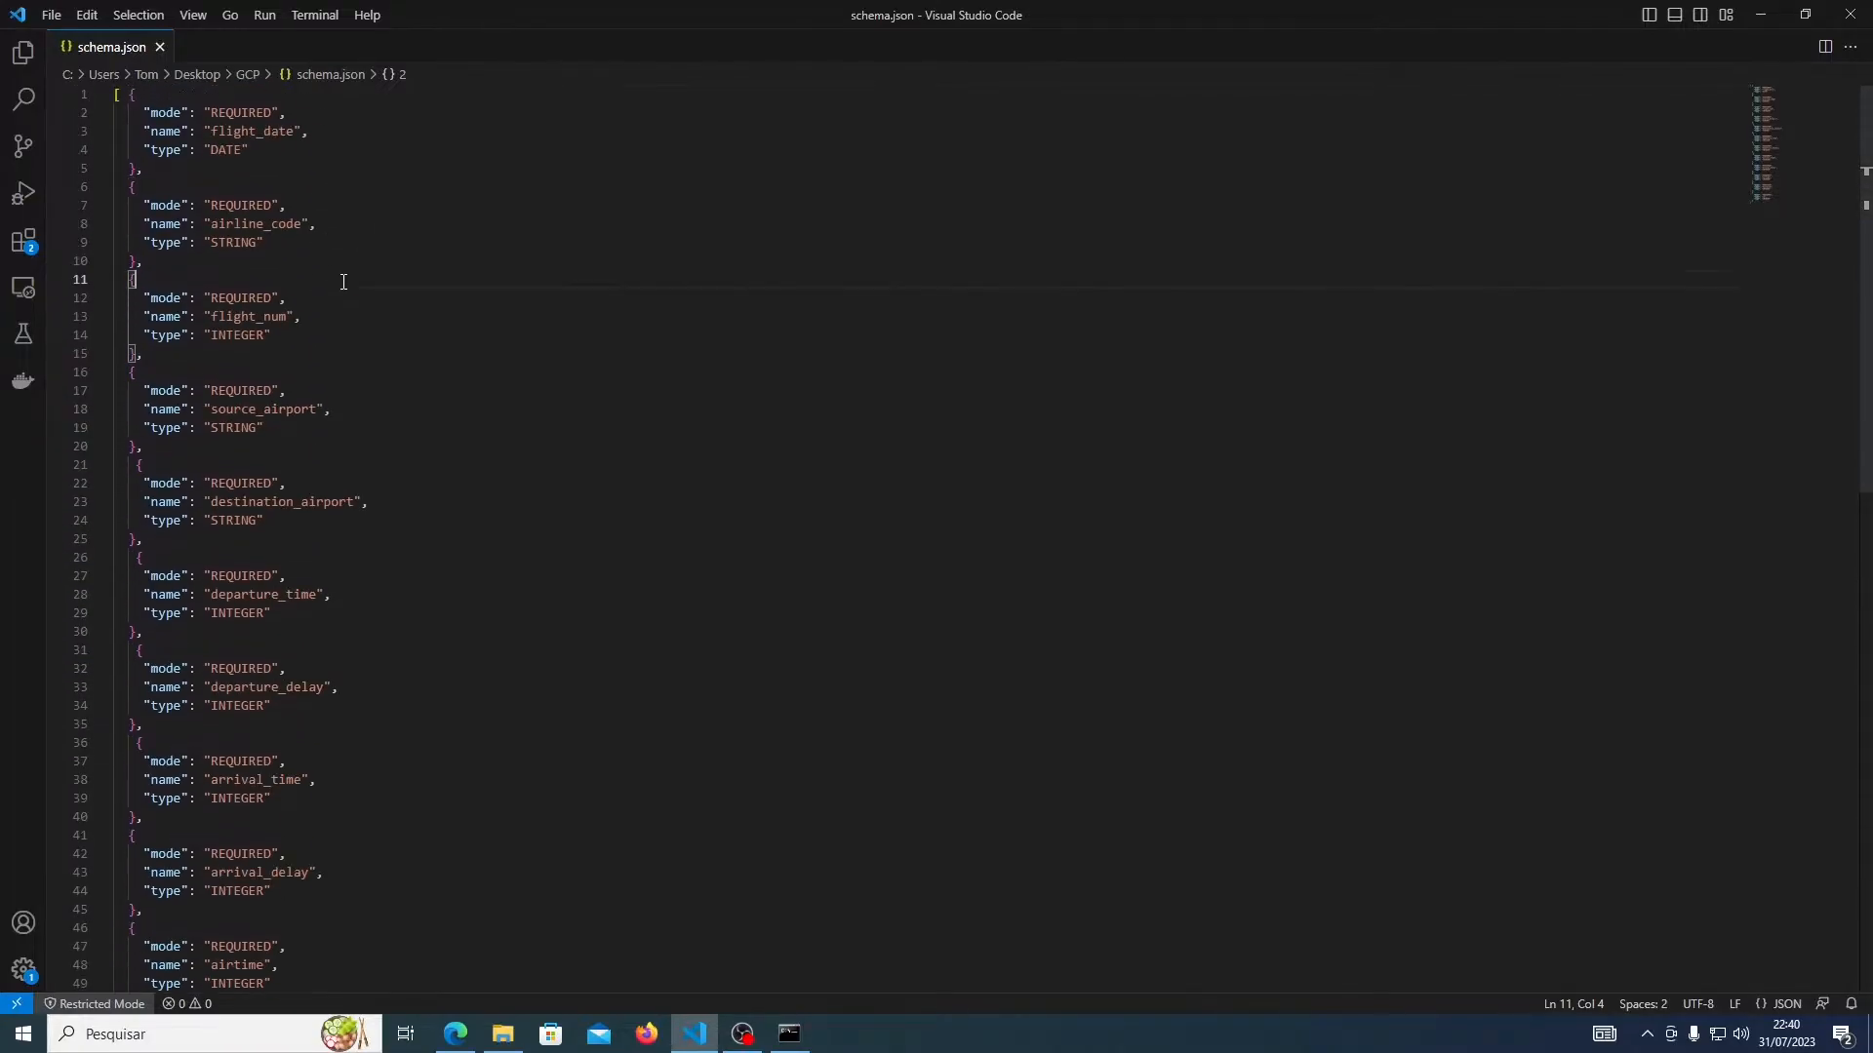
# - Copy the entire content of schema.json and paste it into the schema text of the new tb_voos table in BigQuery
pyautogui.hotkey('ctrl', 'a')
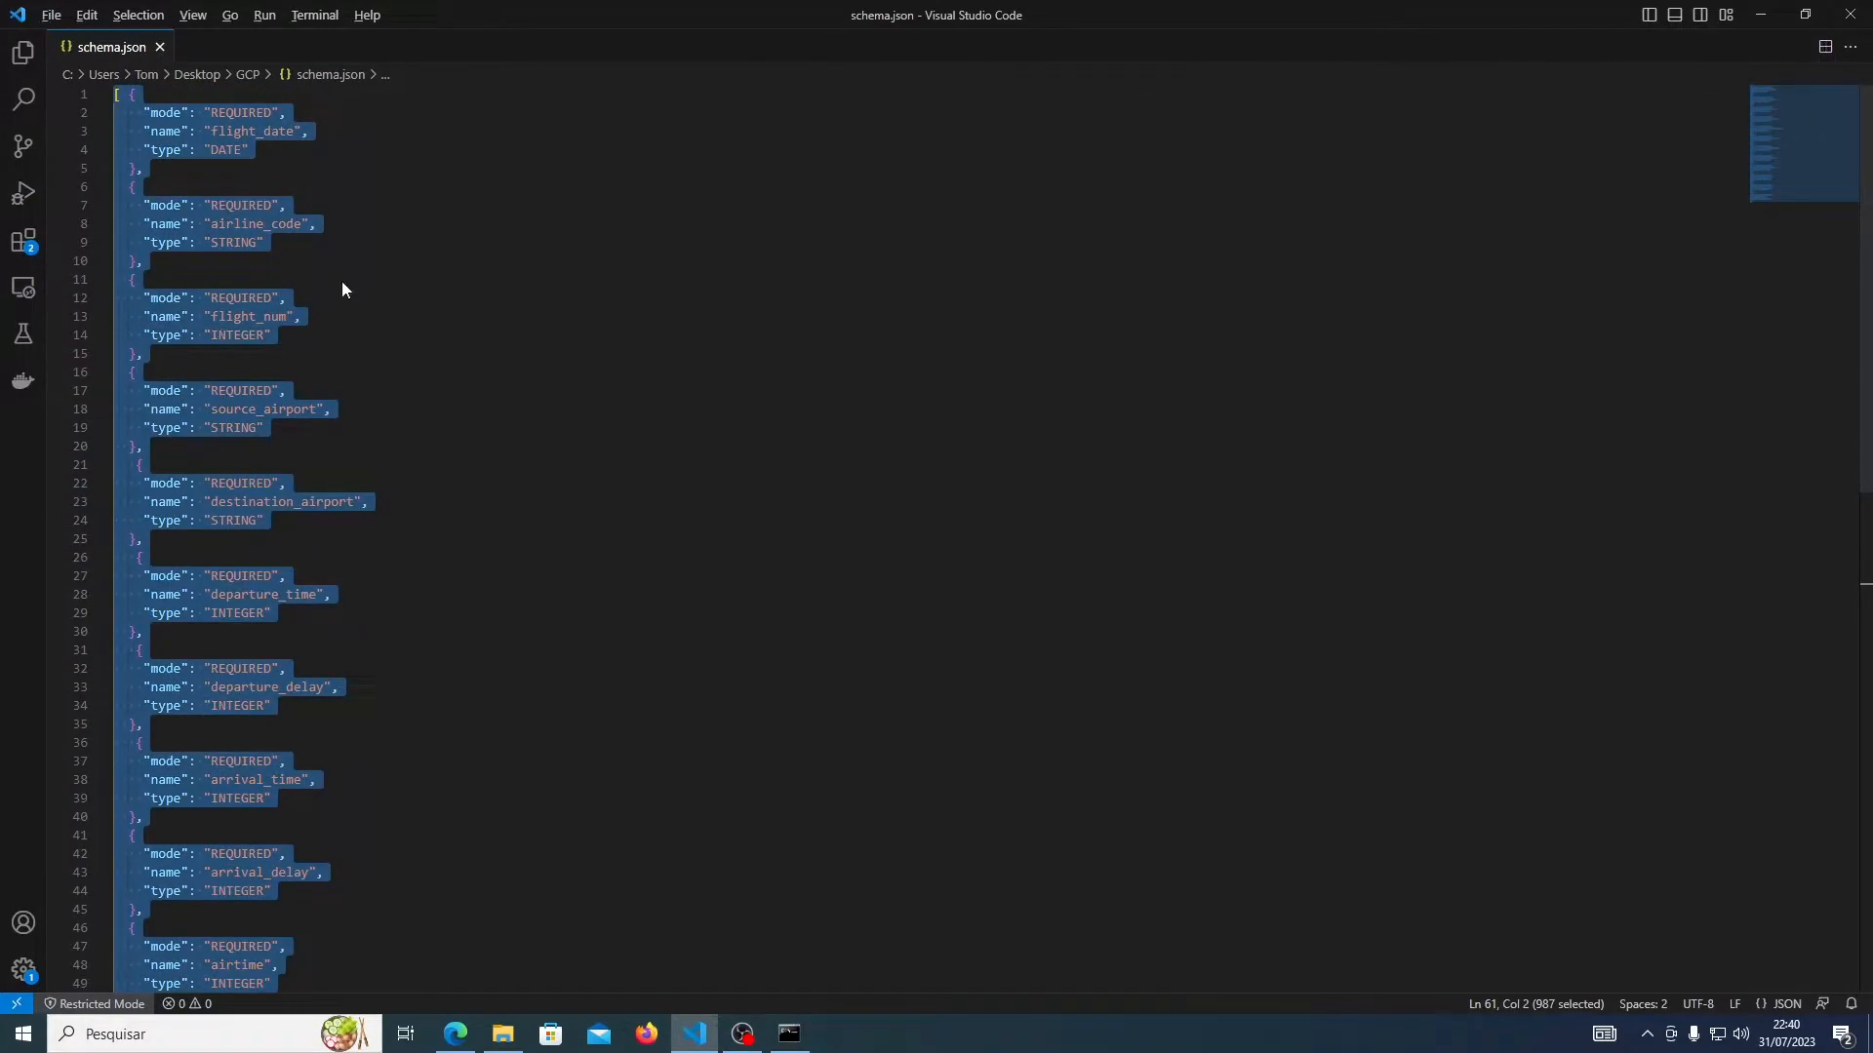
pyautogui.hotkey('alt', 'Tab')
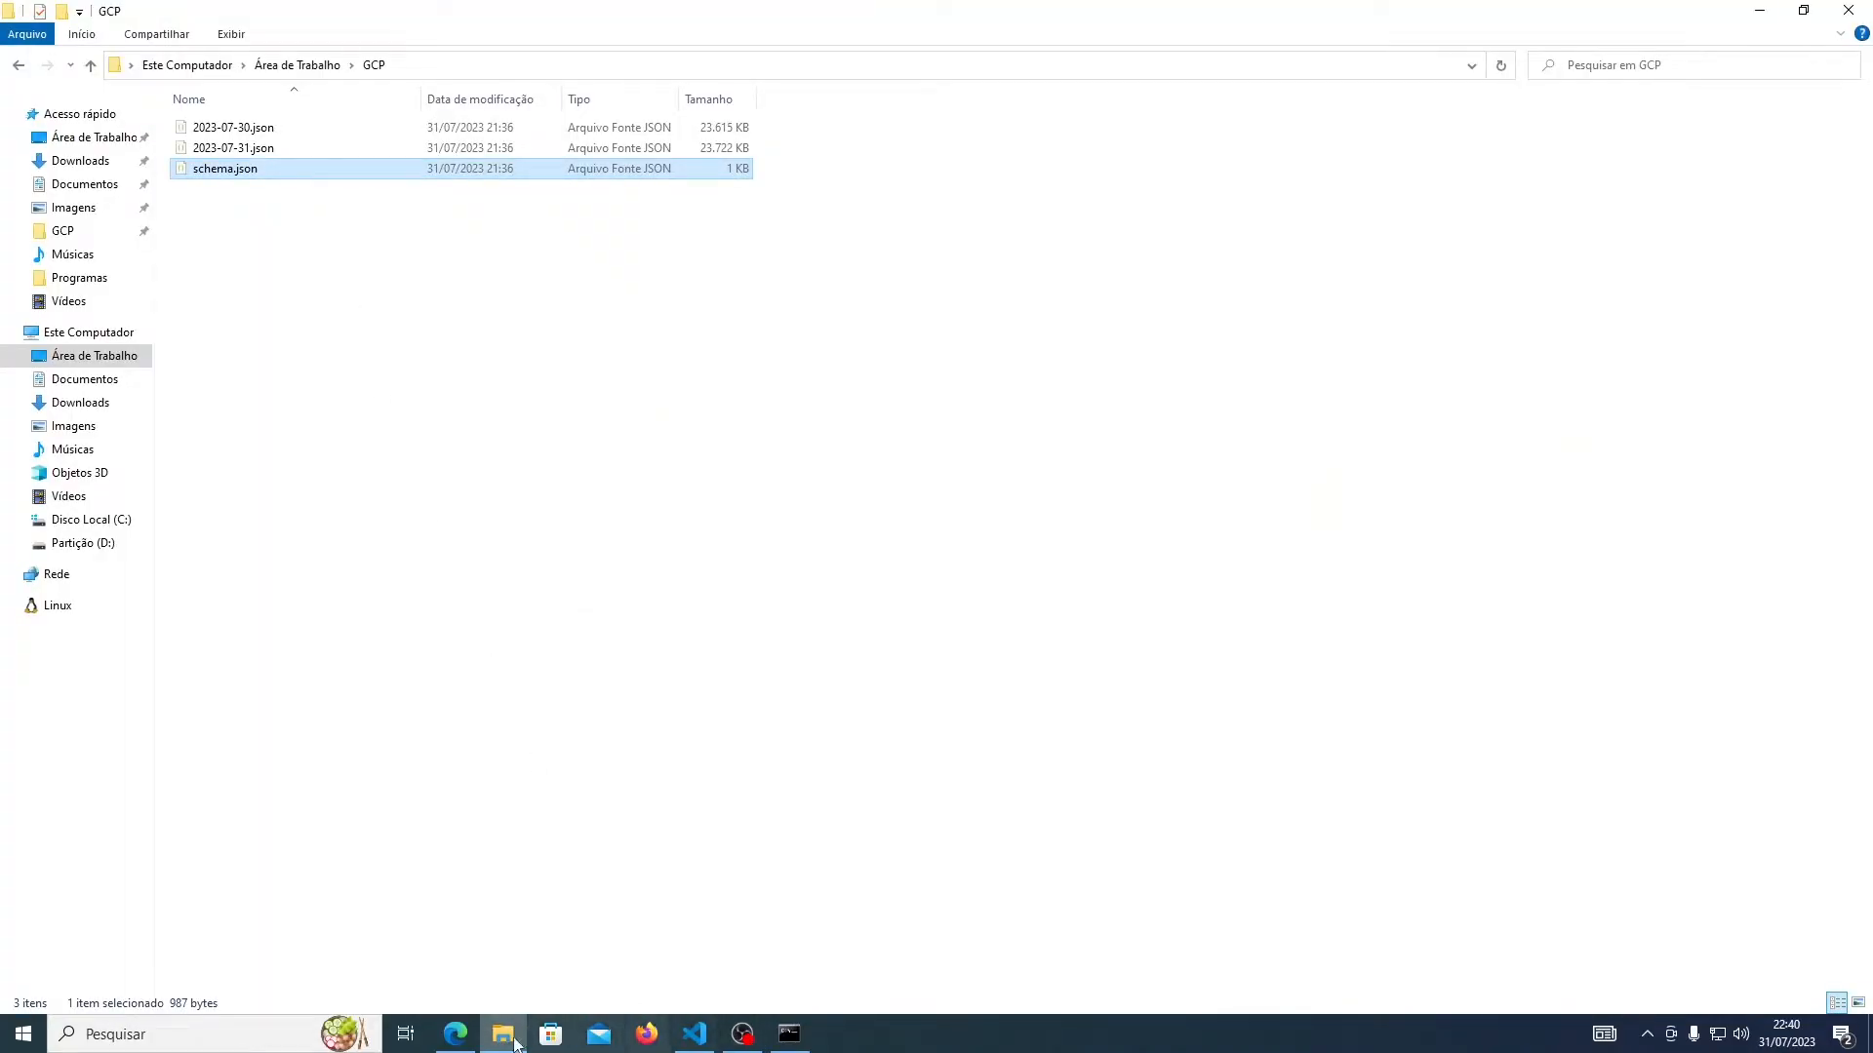
pyautogui.click(455, 1035)
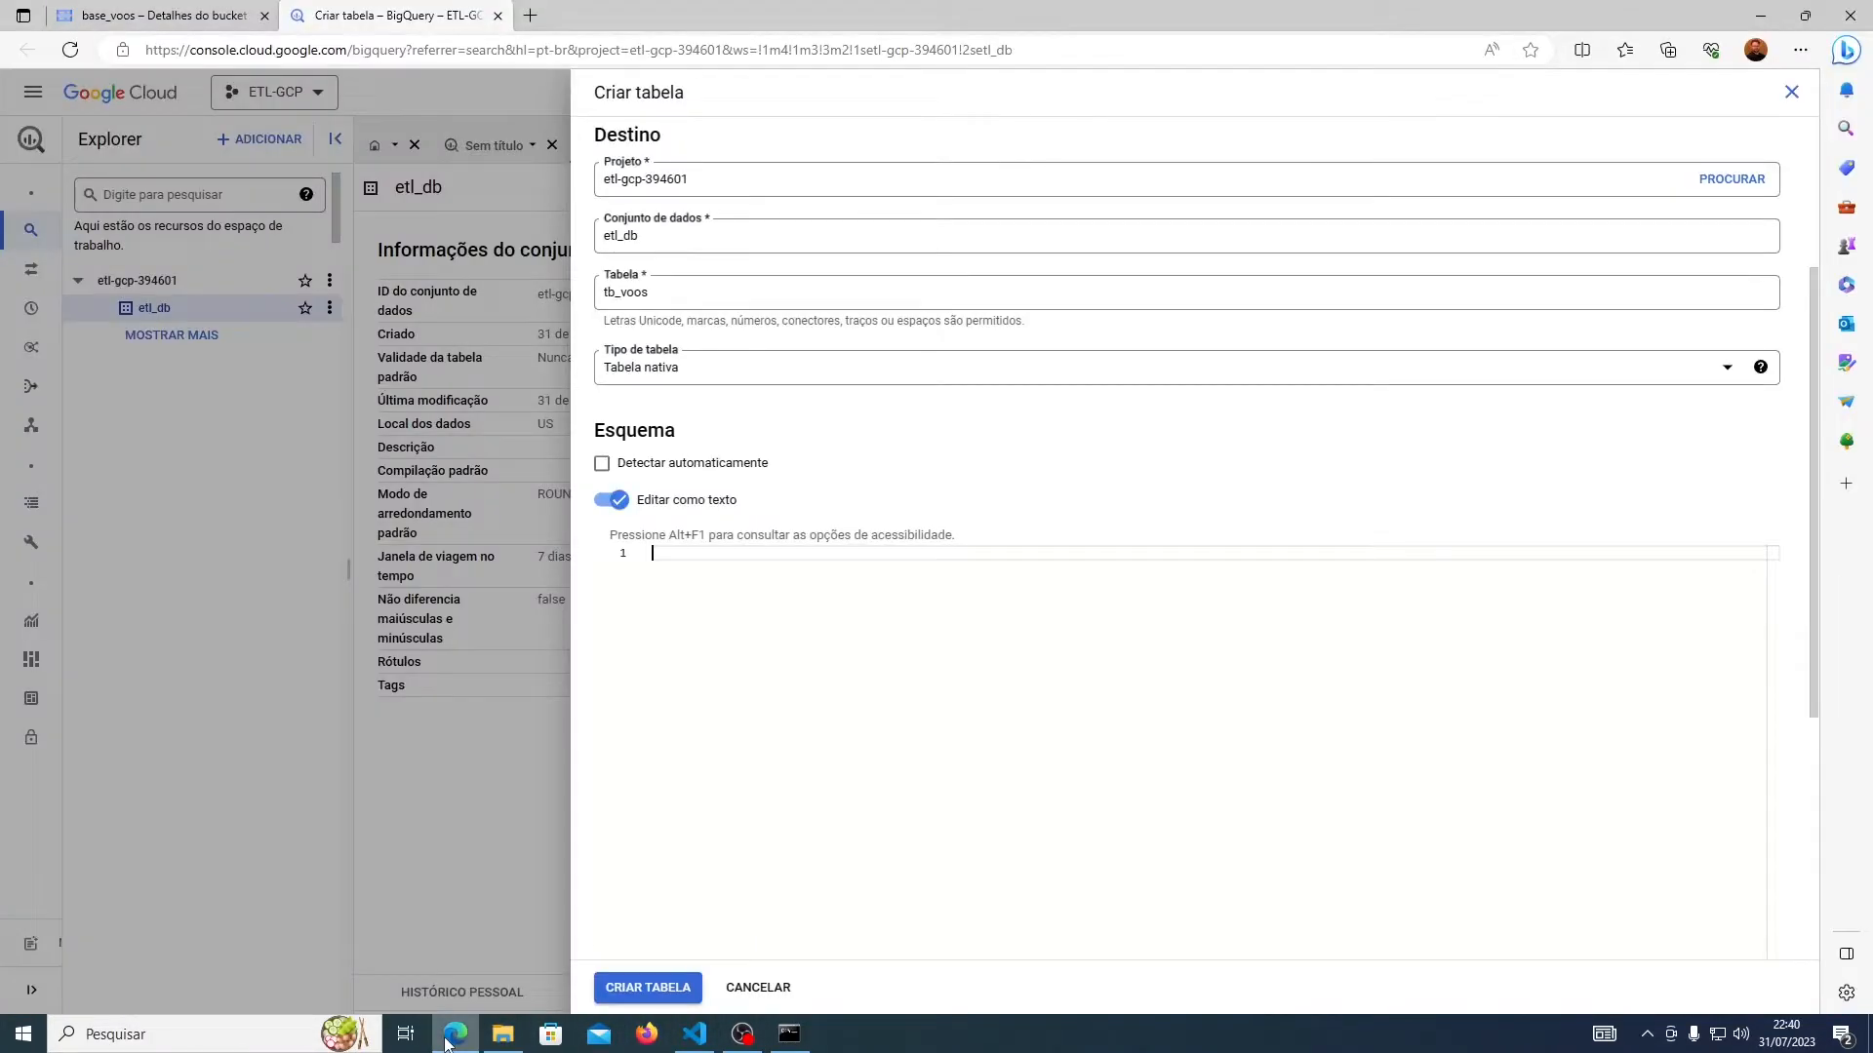
pyautogui.click(883, 667)
pyautogui.hotkey('ctrl', 'v')
pyautogui.scroll(-11, 1053, 804)
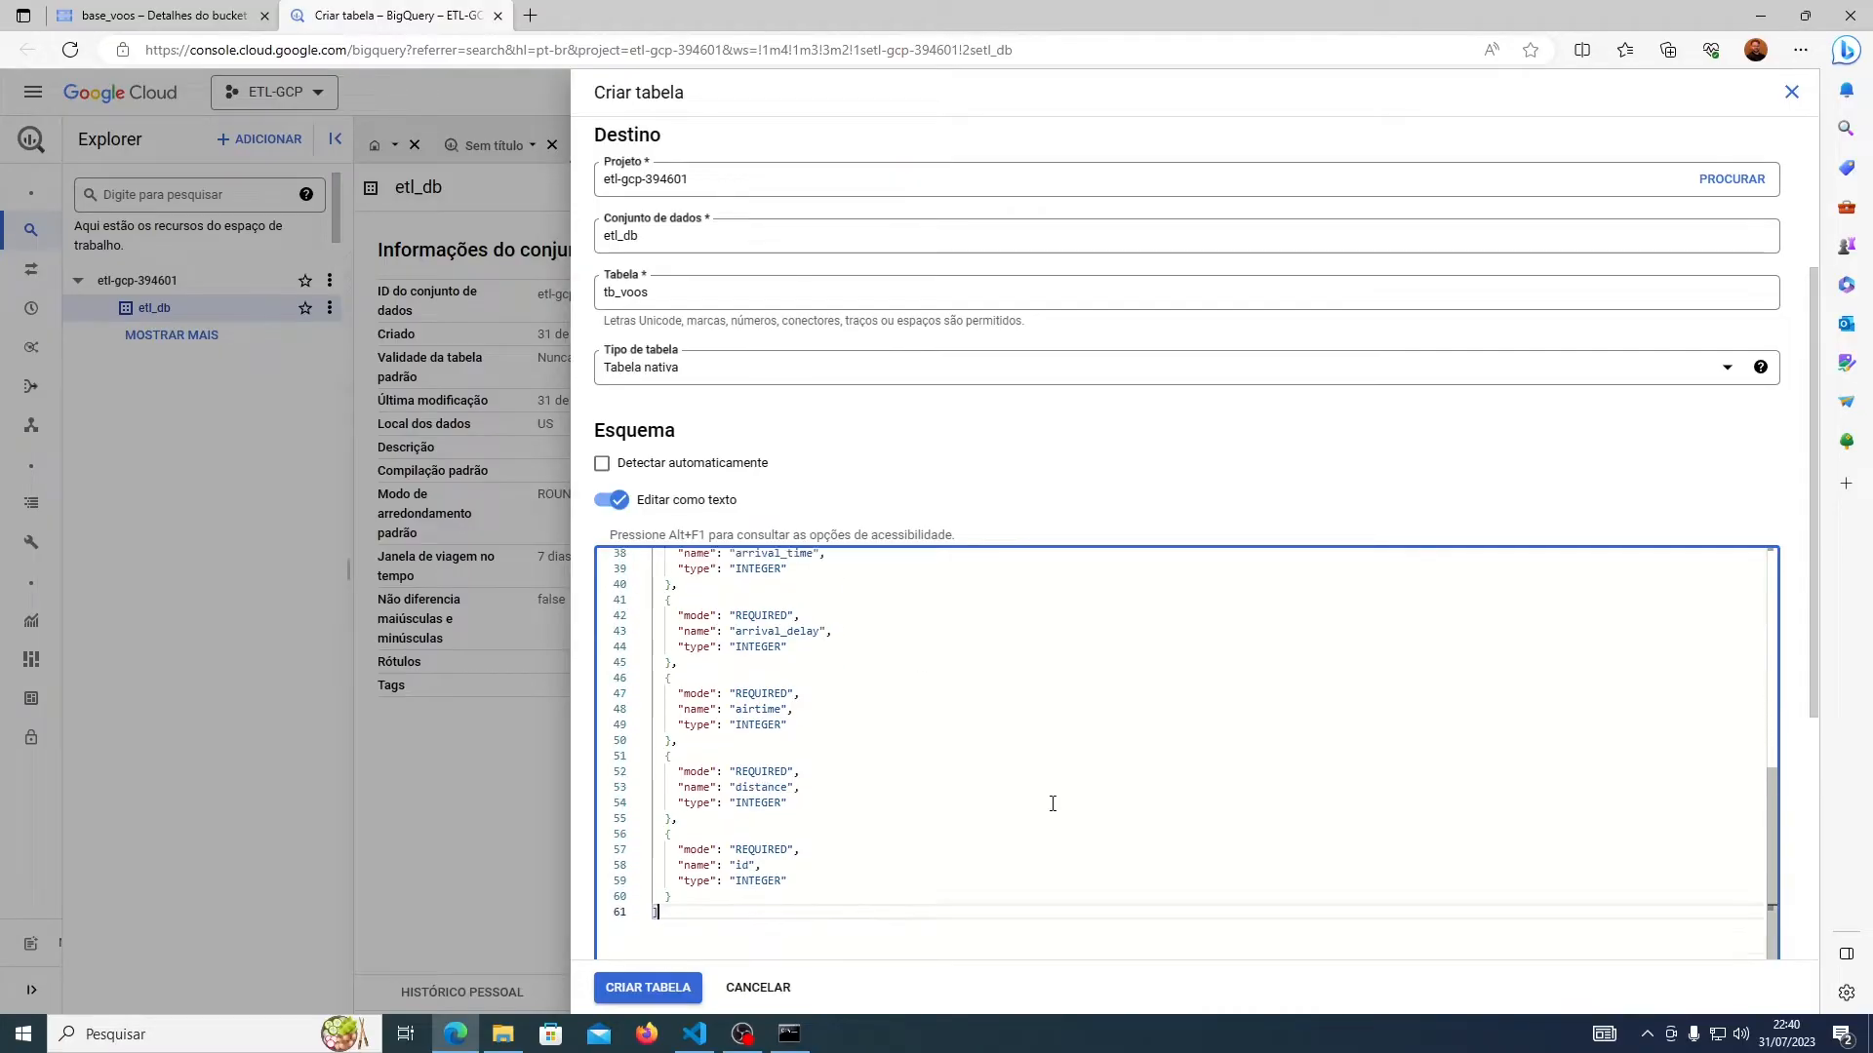
# - Create the tb_voos table in etl_db with the pasted schema and open the new table
pyautogui.scroll(15, 1053, 804)
pyautogui.scroll(3, 1053, 804)
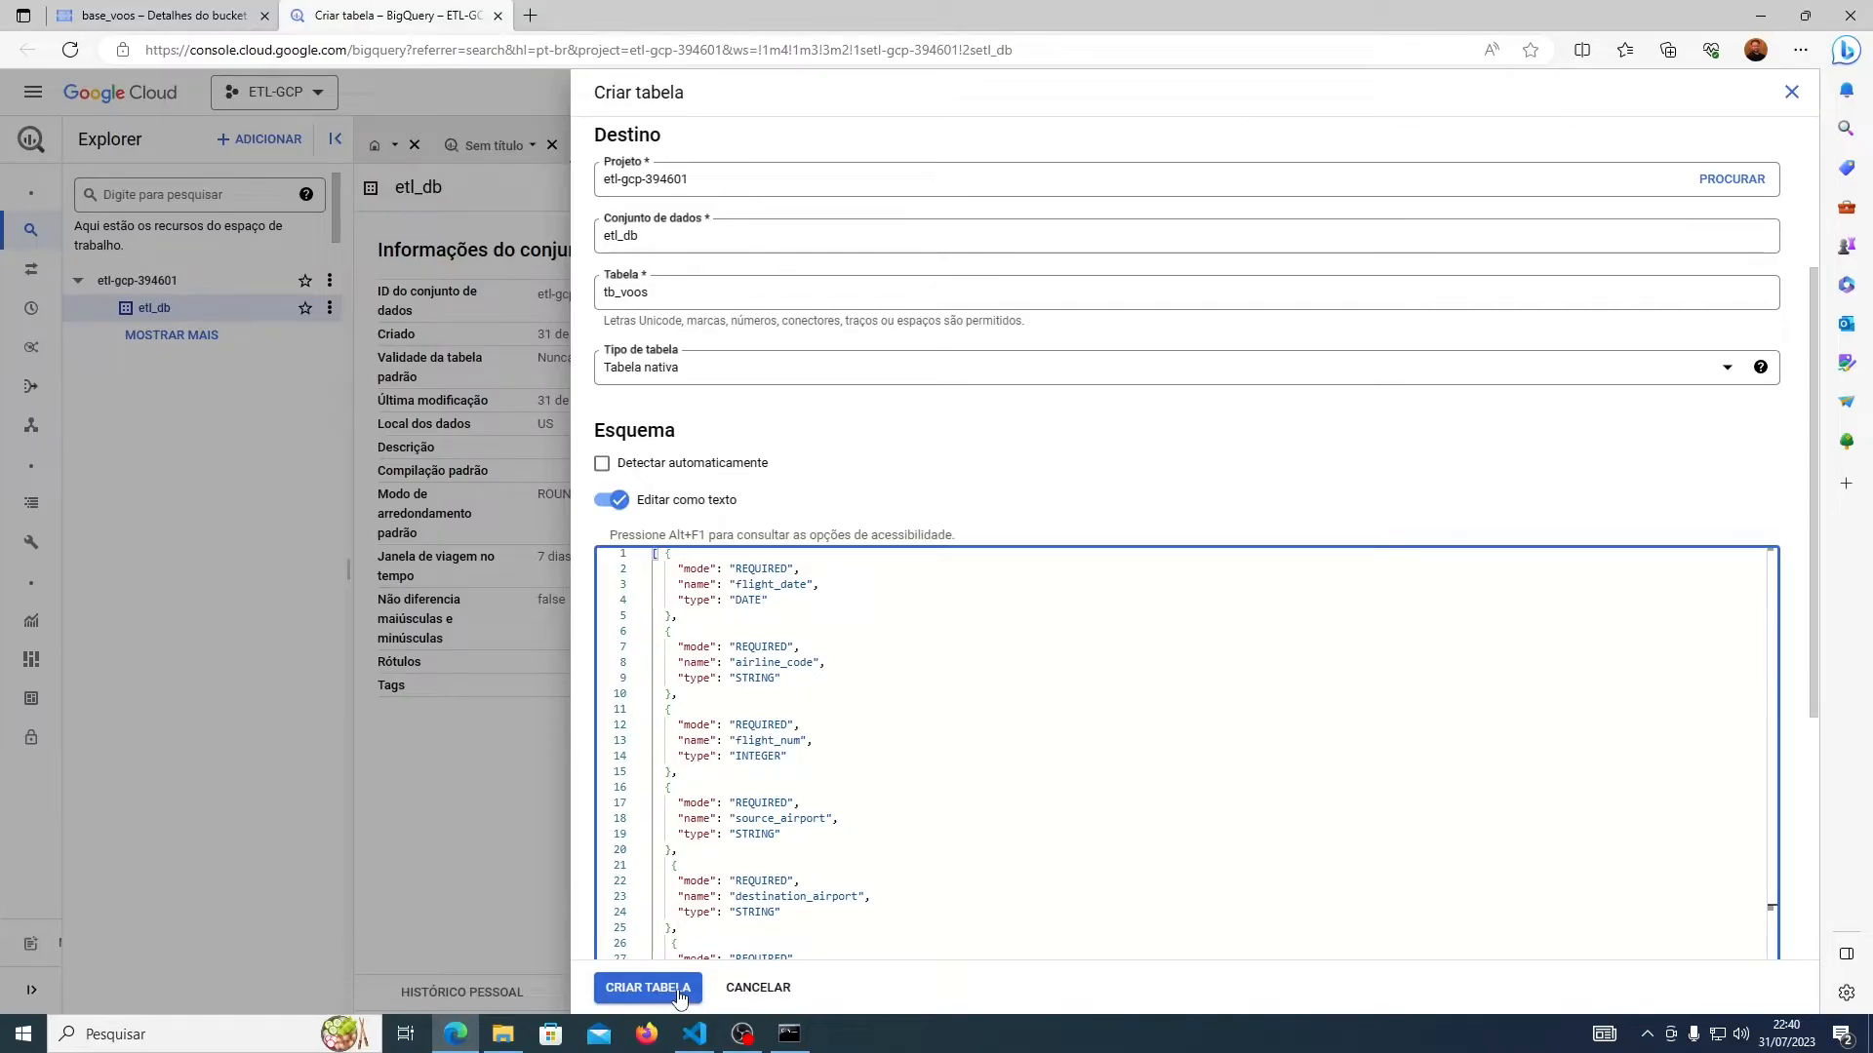
pyautogui.click(648, 988)
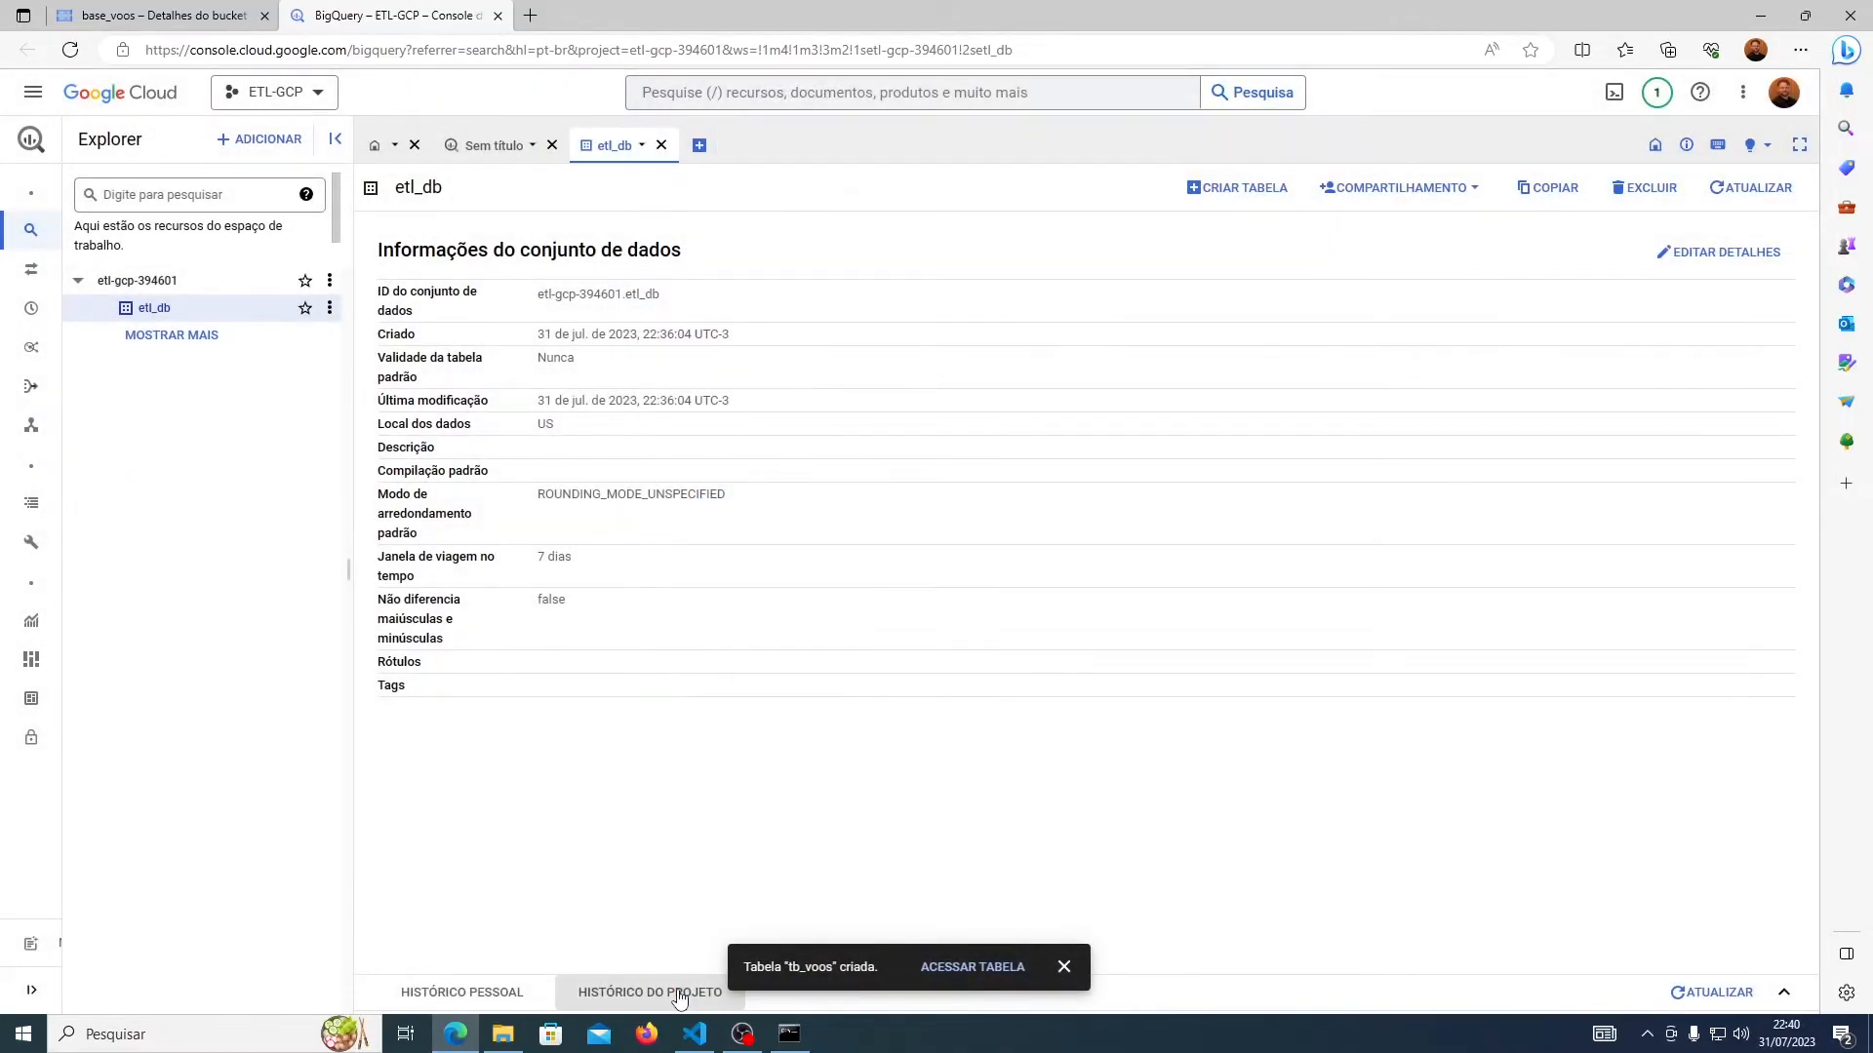
pyautogui.click(975, 968)
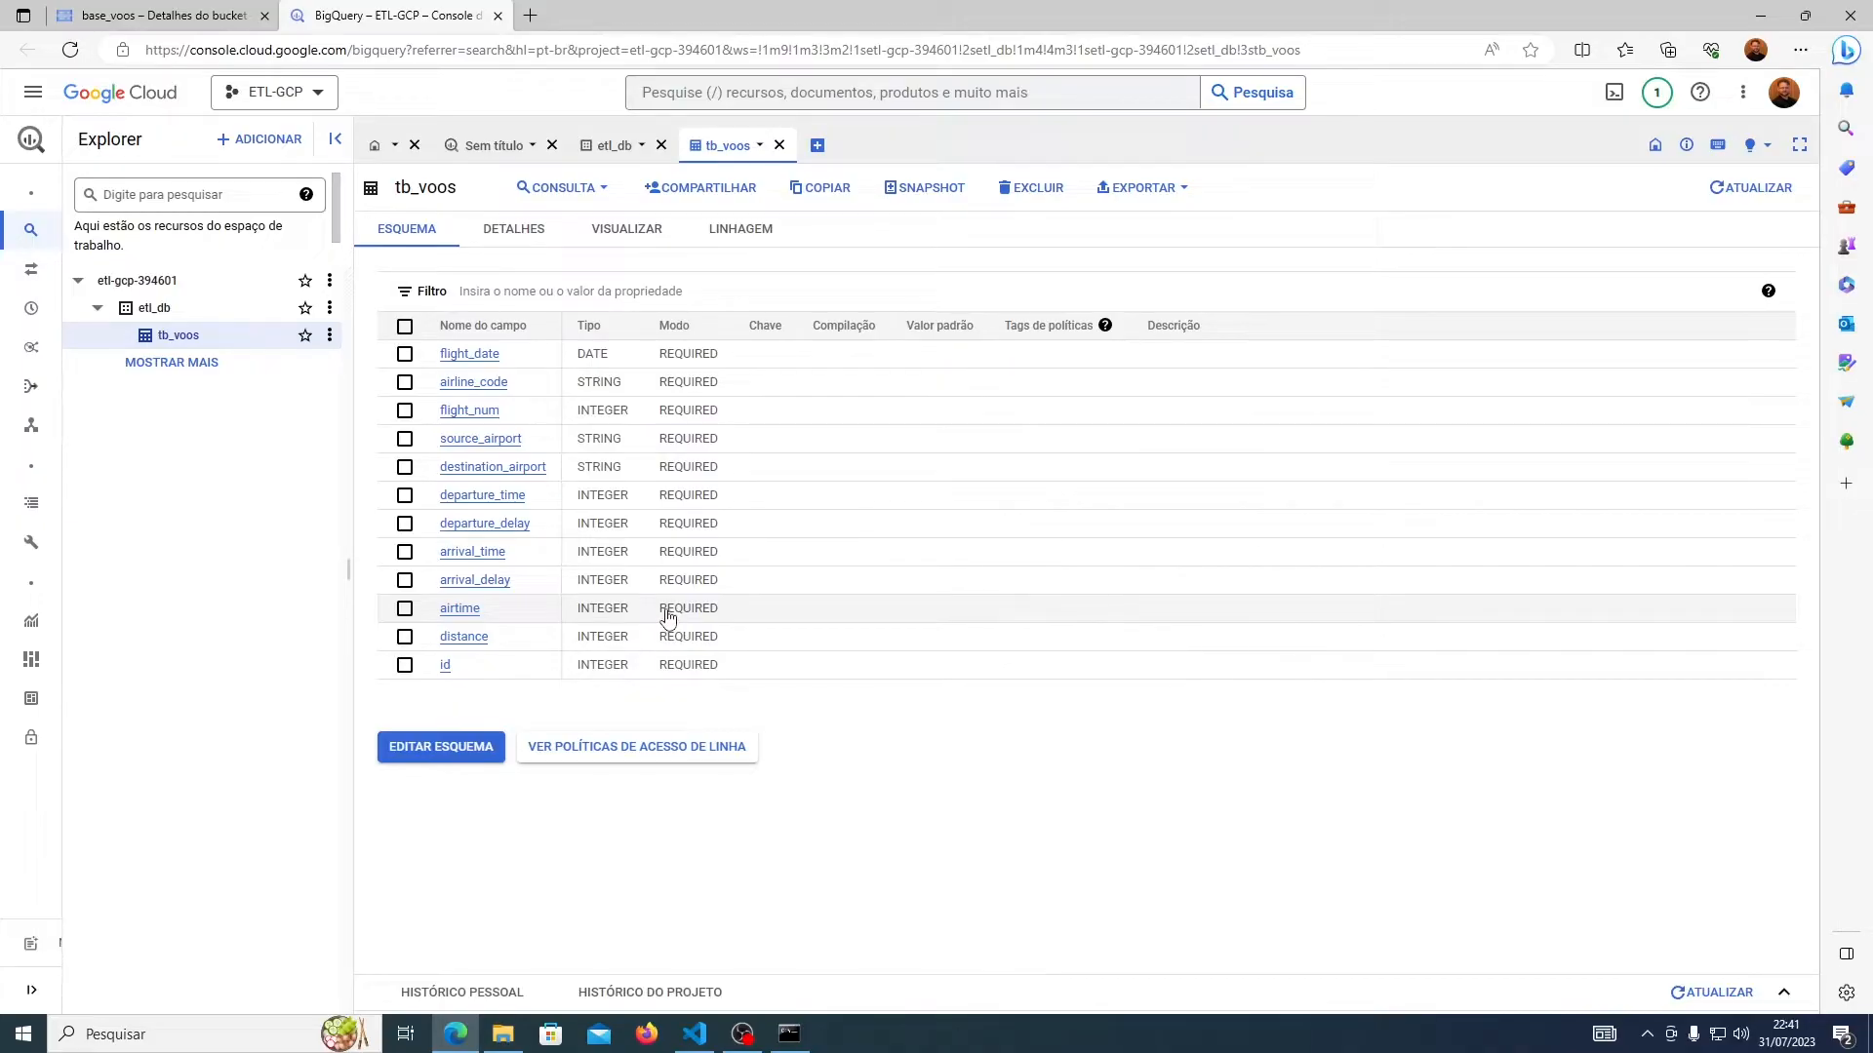
# - Set the mode of the flight_date field to NULLABLE in the tb_voos schema and save the change
pyautogui.click(450, 756)
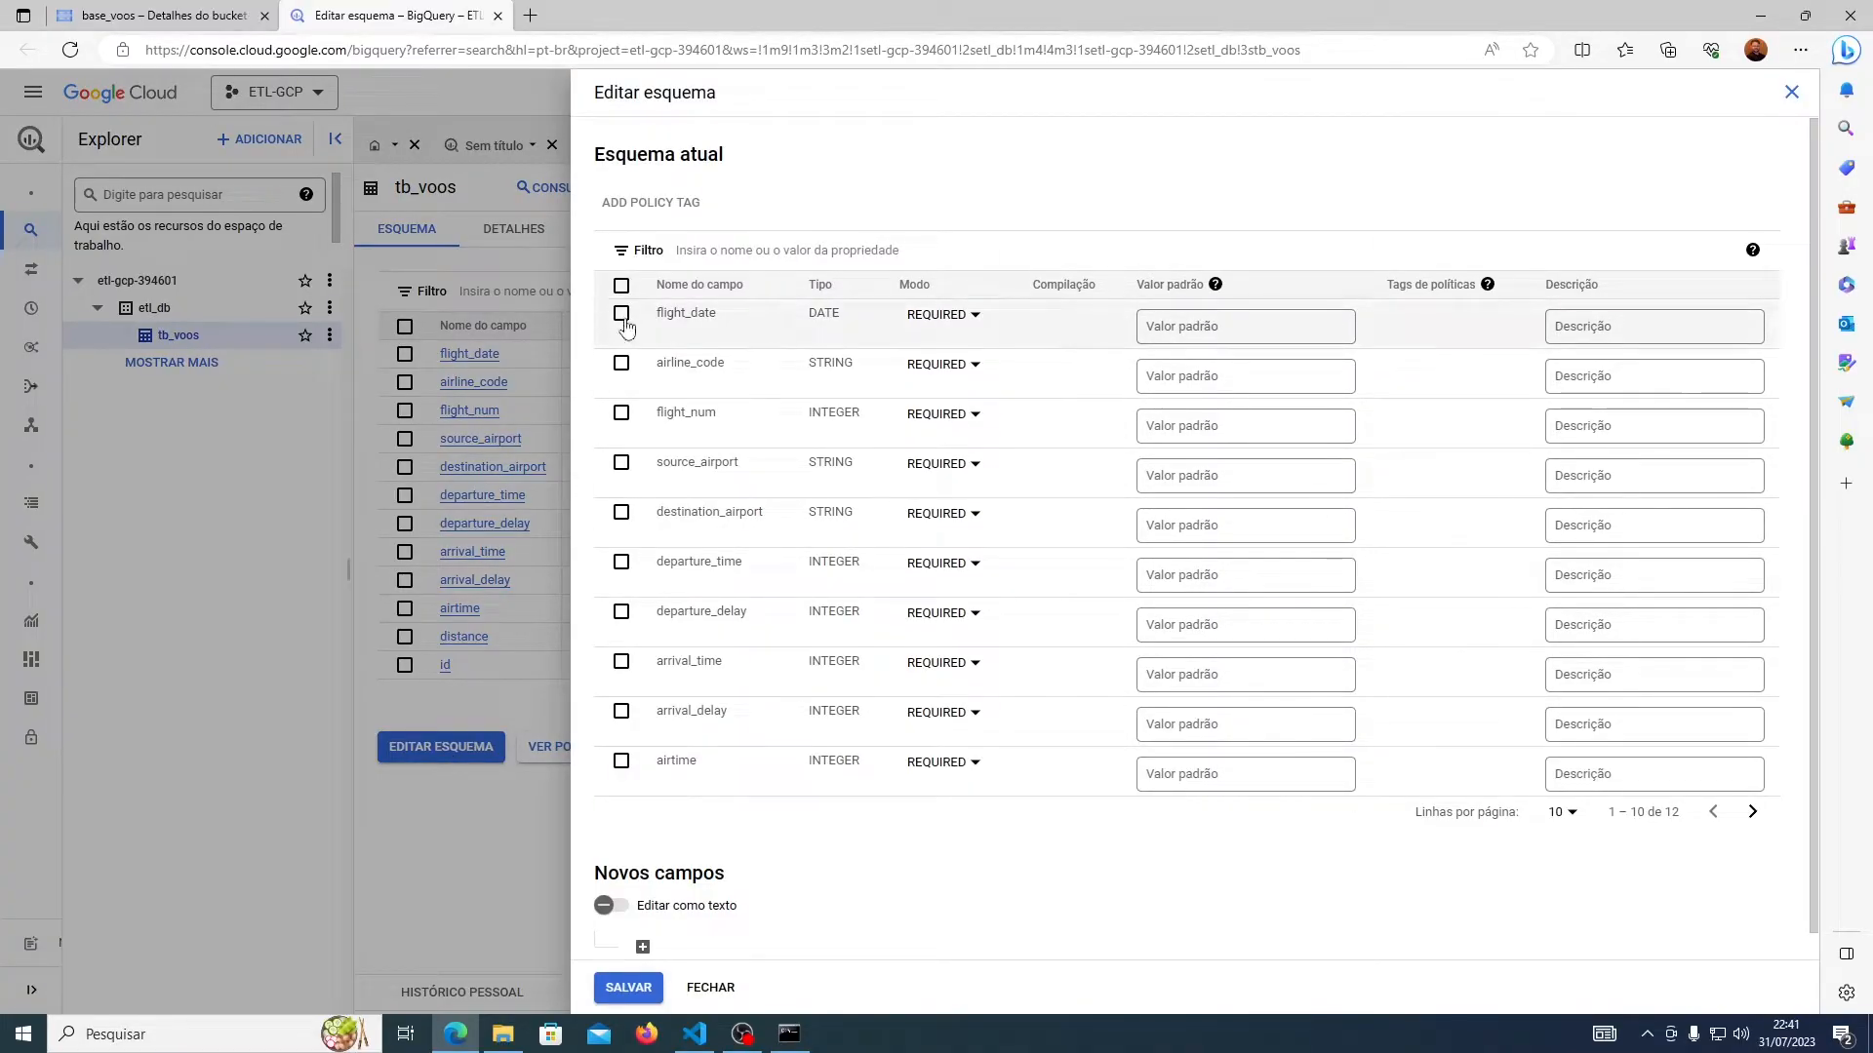
pyautogui.click(942, 315)
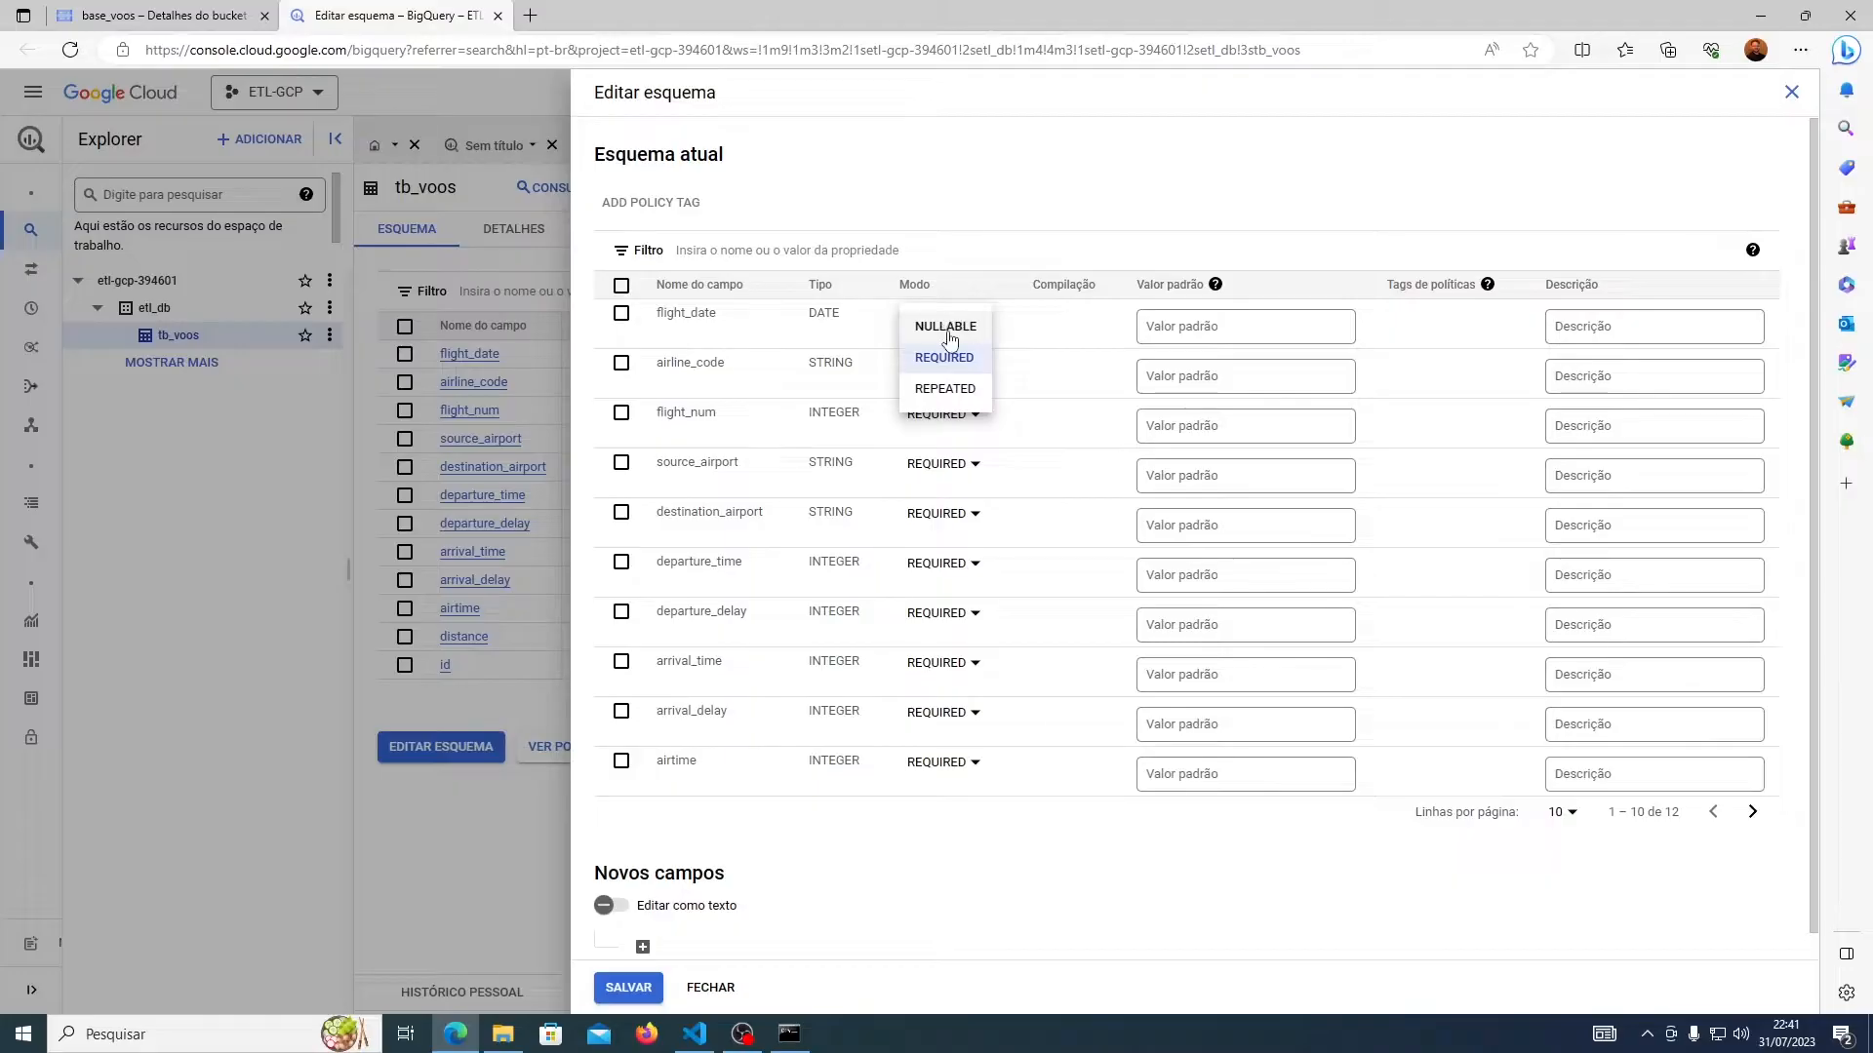
pyautogui.click(946, 326)
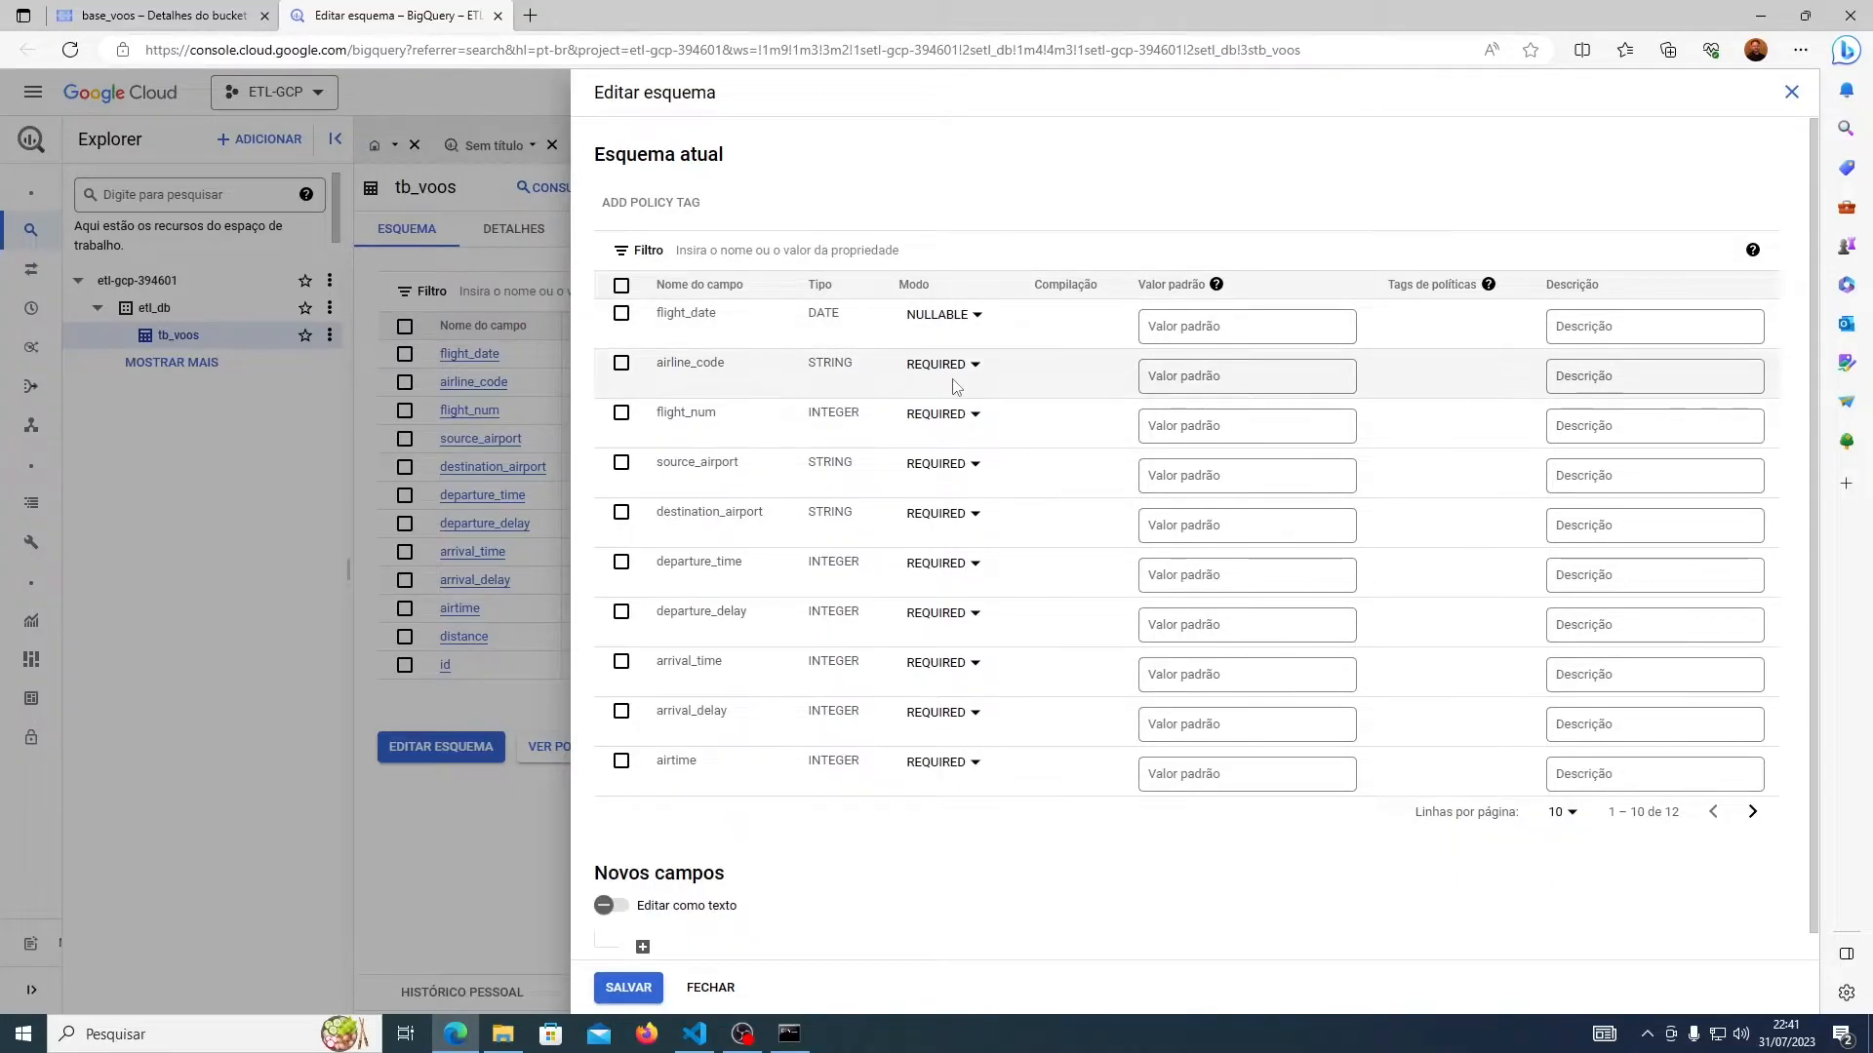
pyautogui.click(628, 988)
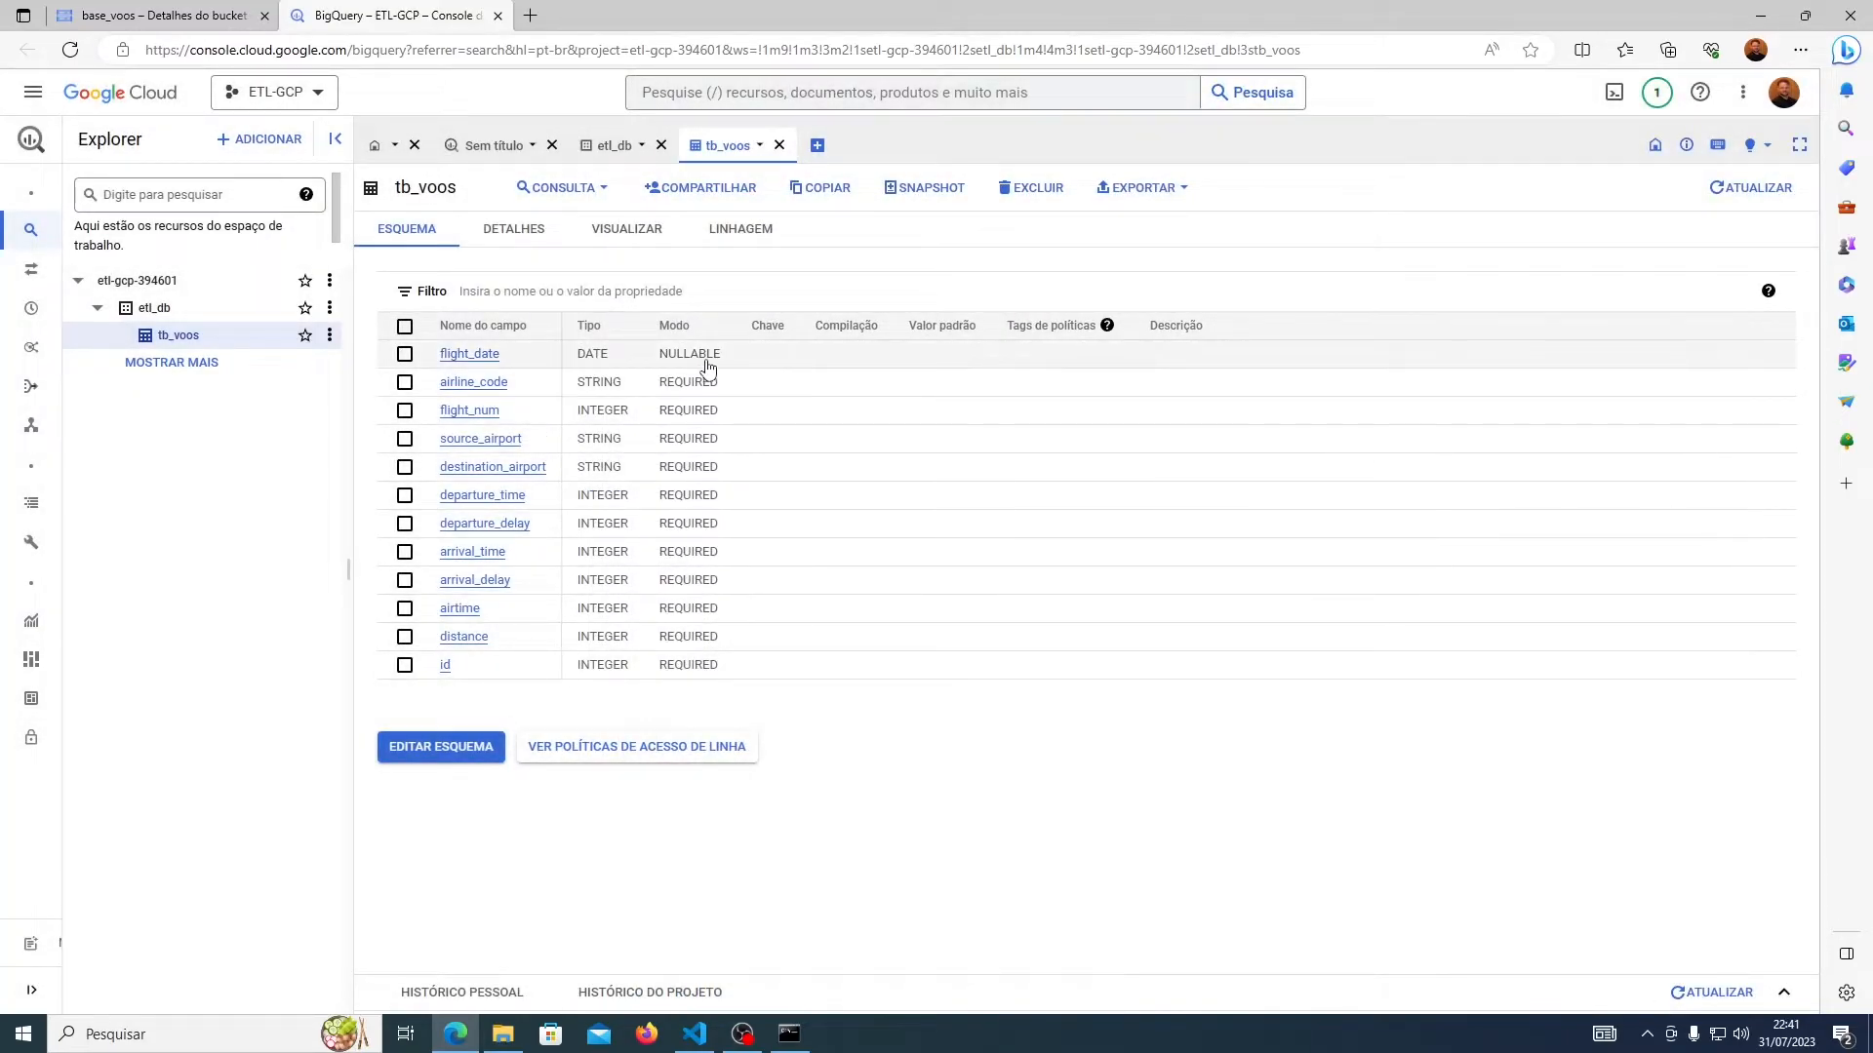
# - Try to change the mode of flight_date again in the tb_voos schema and leave the schema editor
pyautogui.click(426, 749)
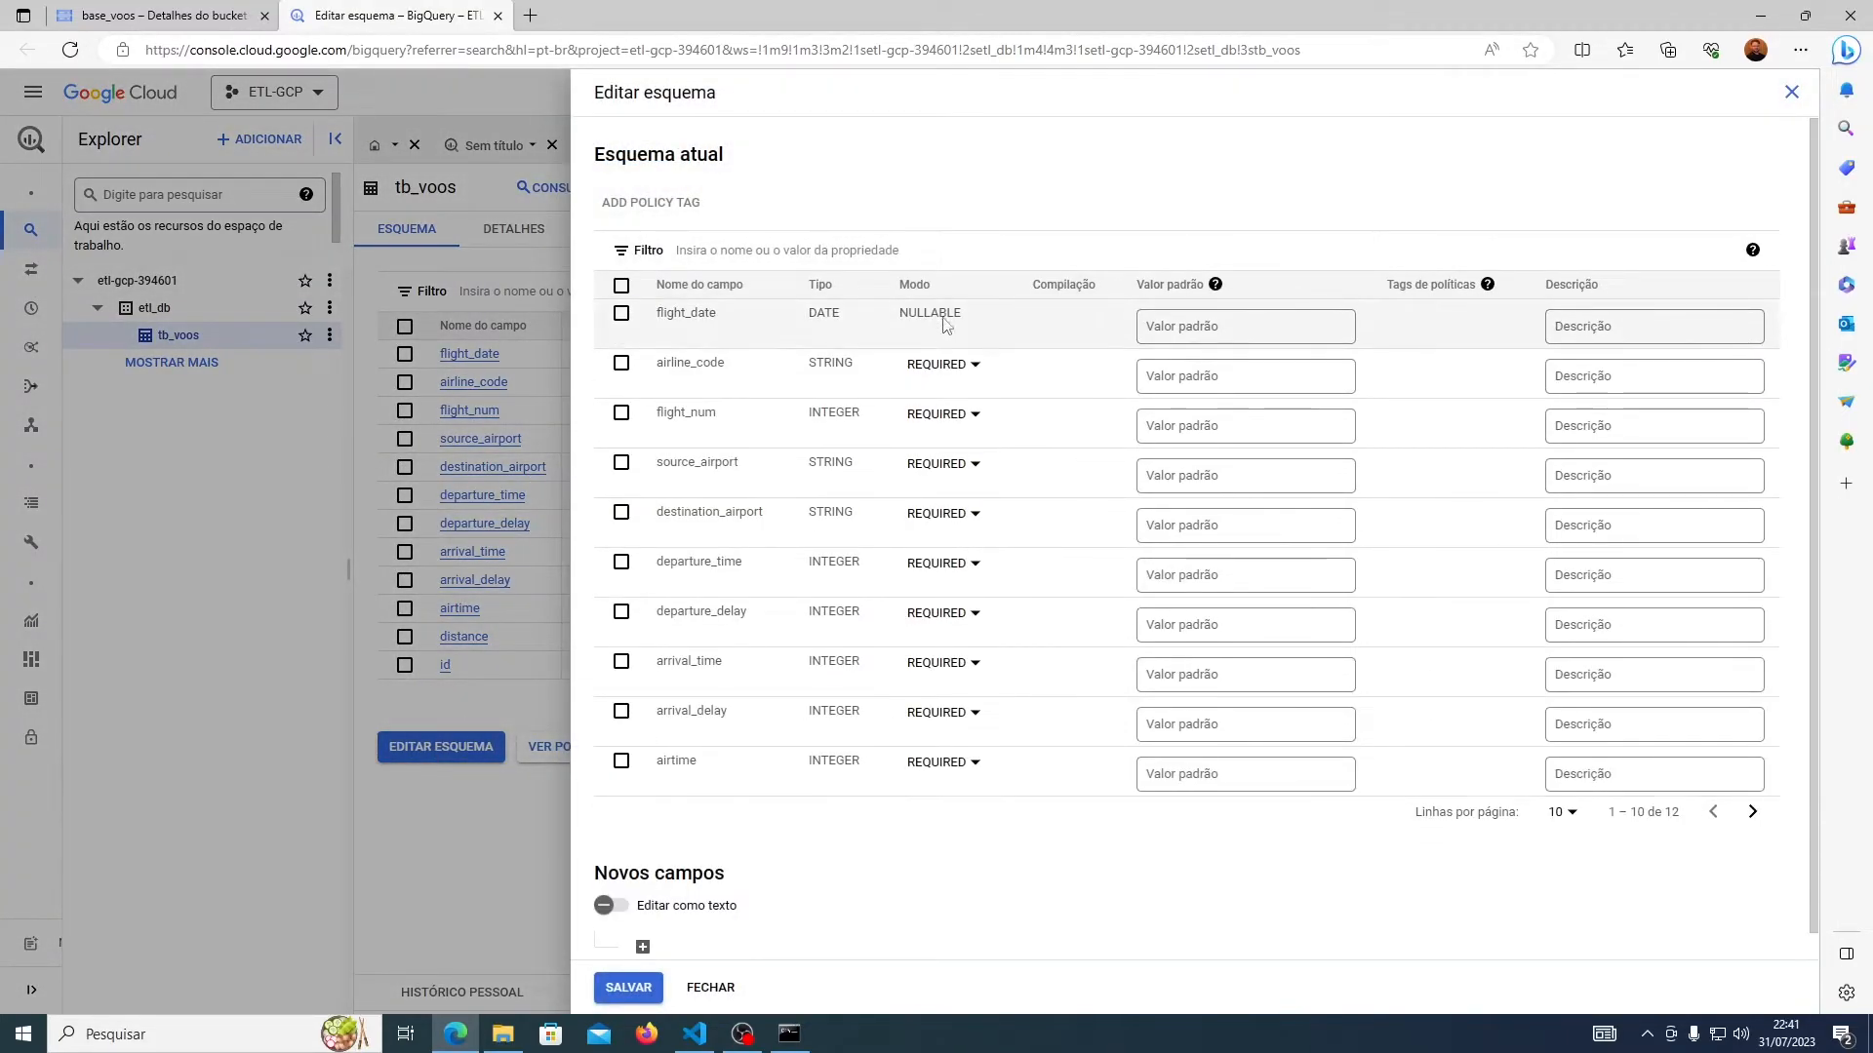
pyautogui.doubleClick(944, 314)
pyautogui.click(1019, 325)
pyautogui.click(626, 989)
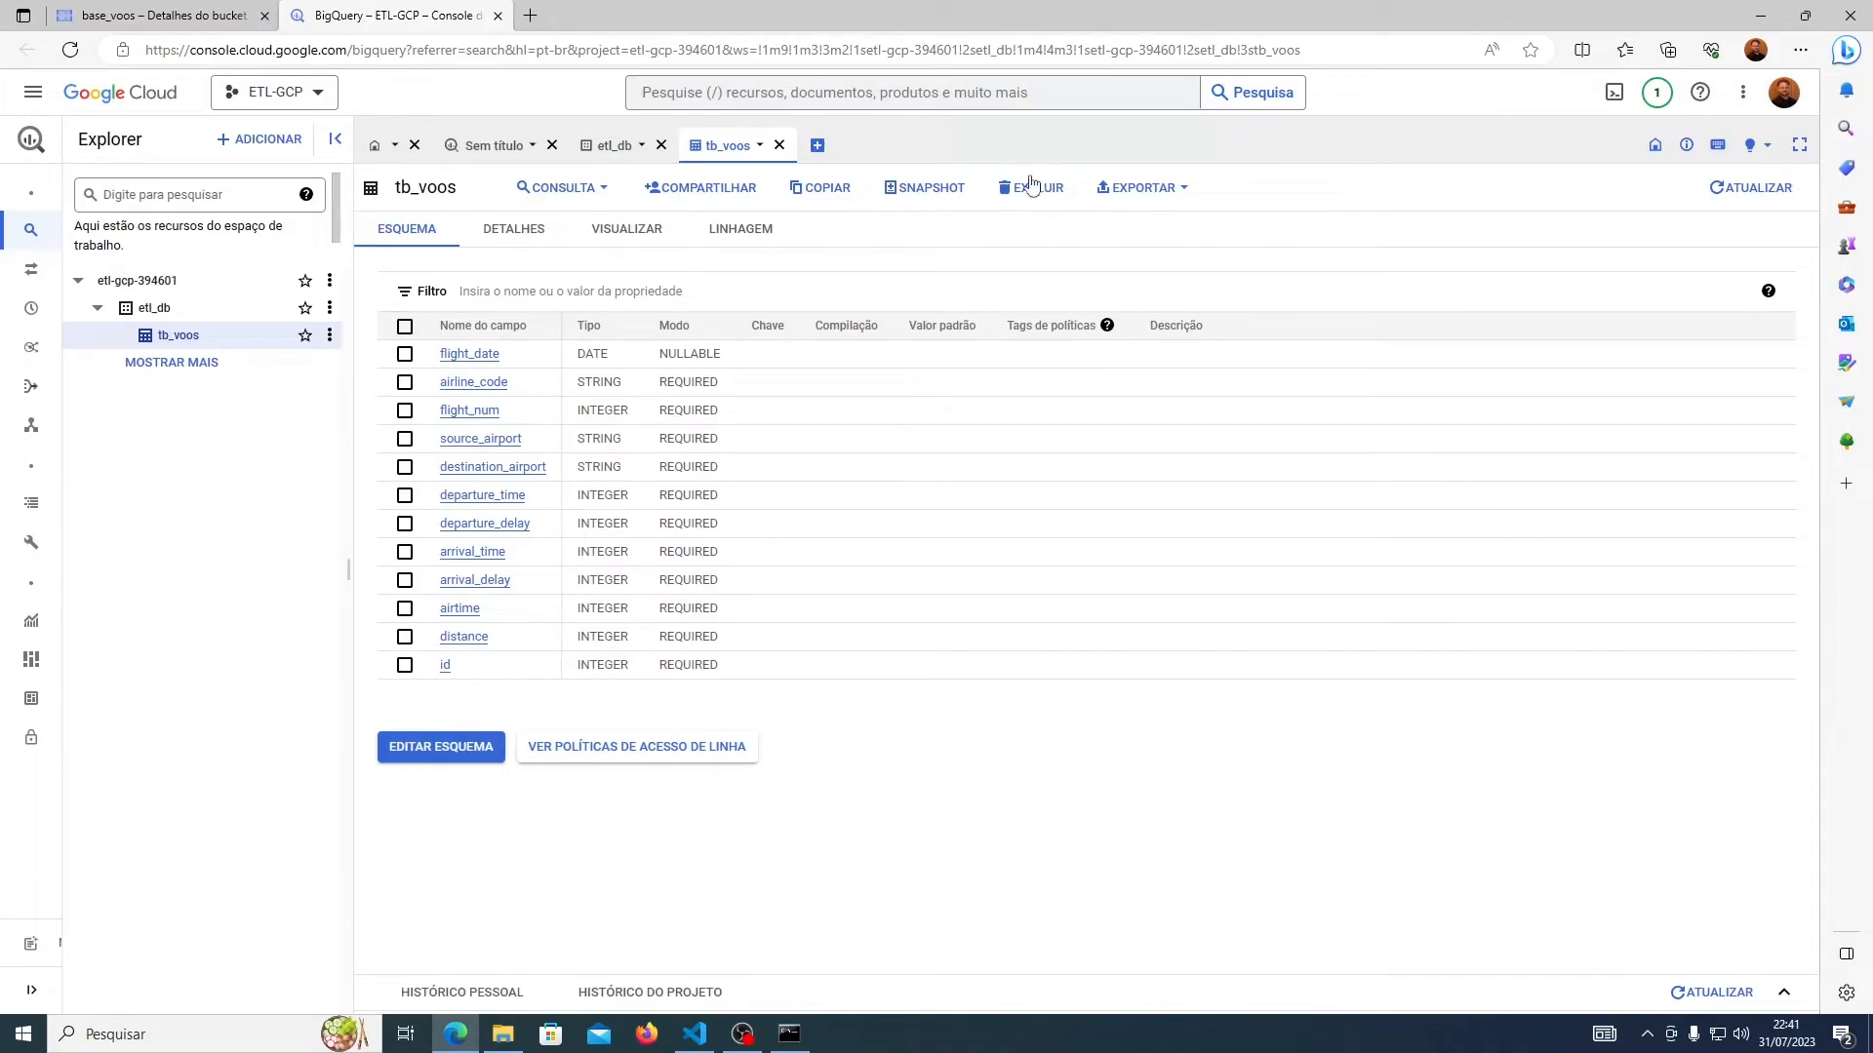
# - Preview the rows loaded into tb_voos and delete the table, confirming the deletion with the word "excluir"
pyautogui.click(621, 237)
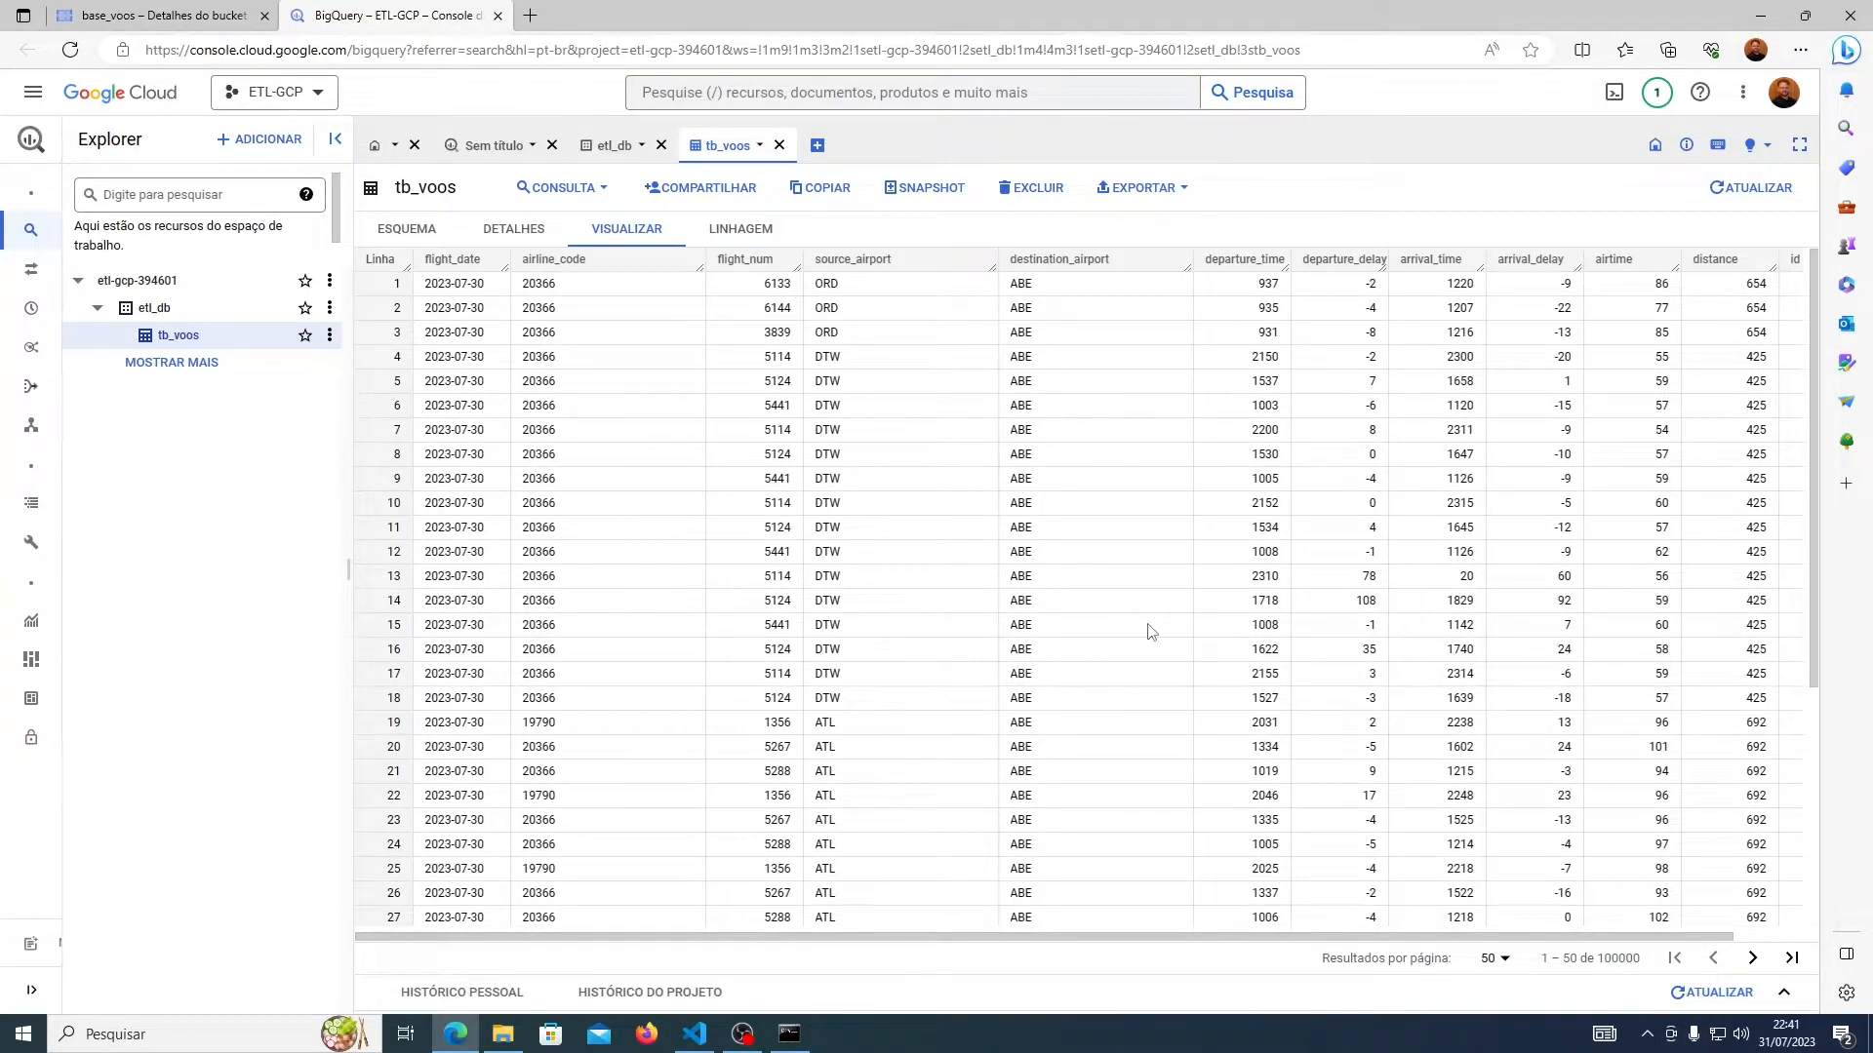
pyautogui.scroll(-6, 1151, 632)
pyautogui.click(331, 338)
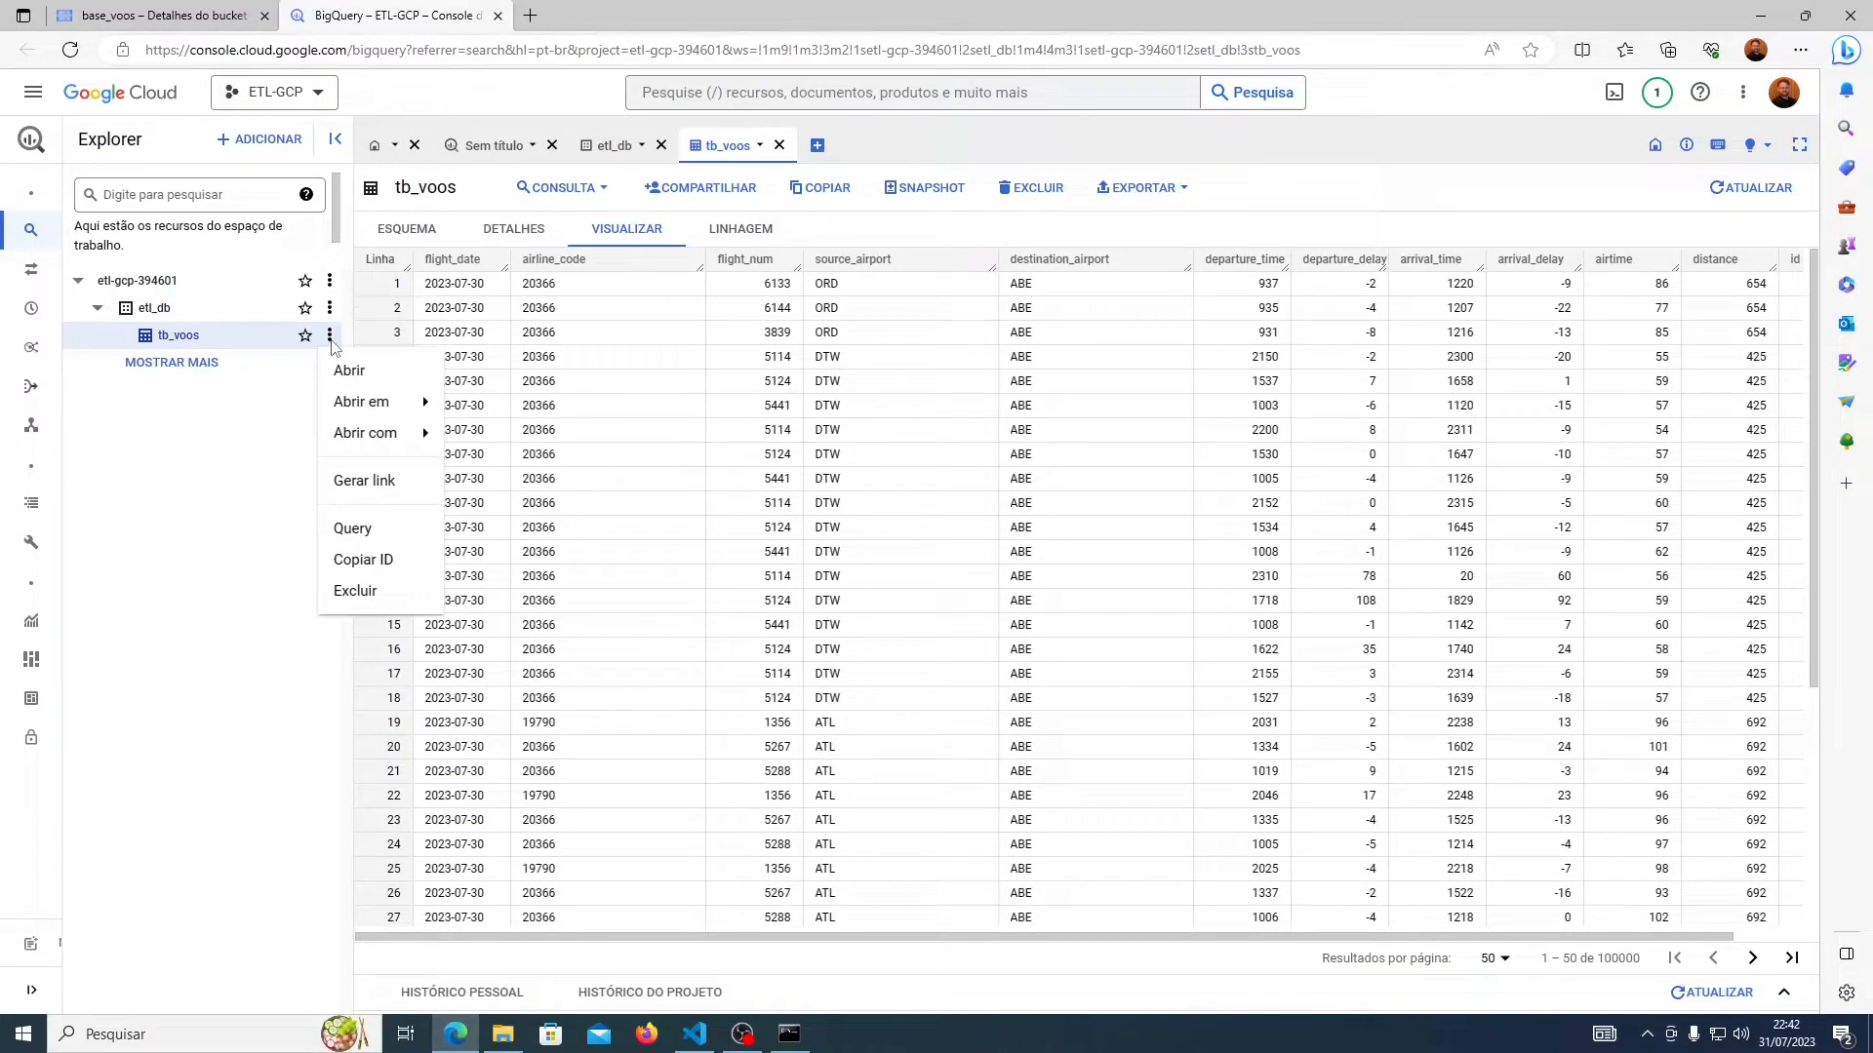
pyautogui.click(359, 591)
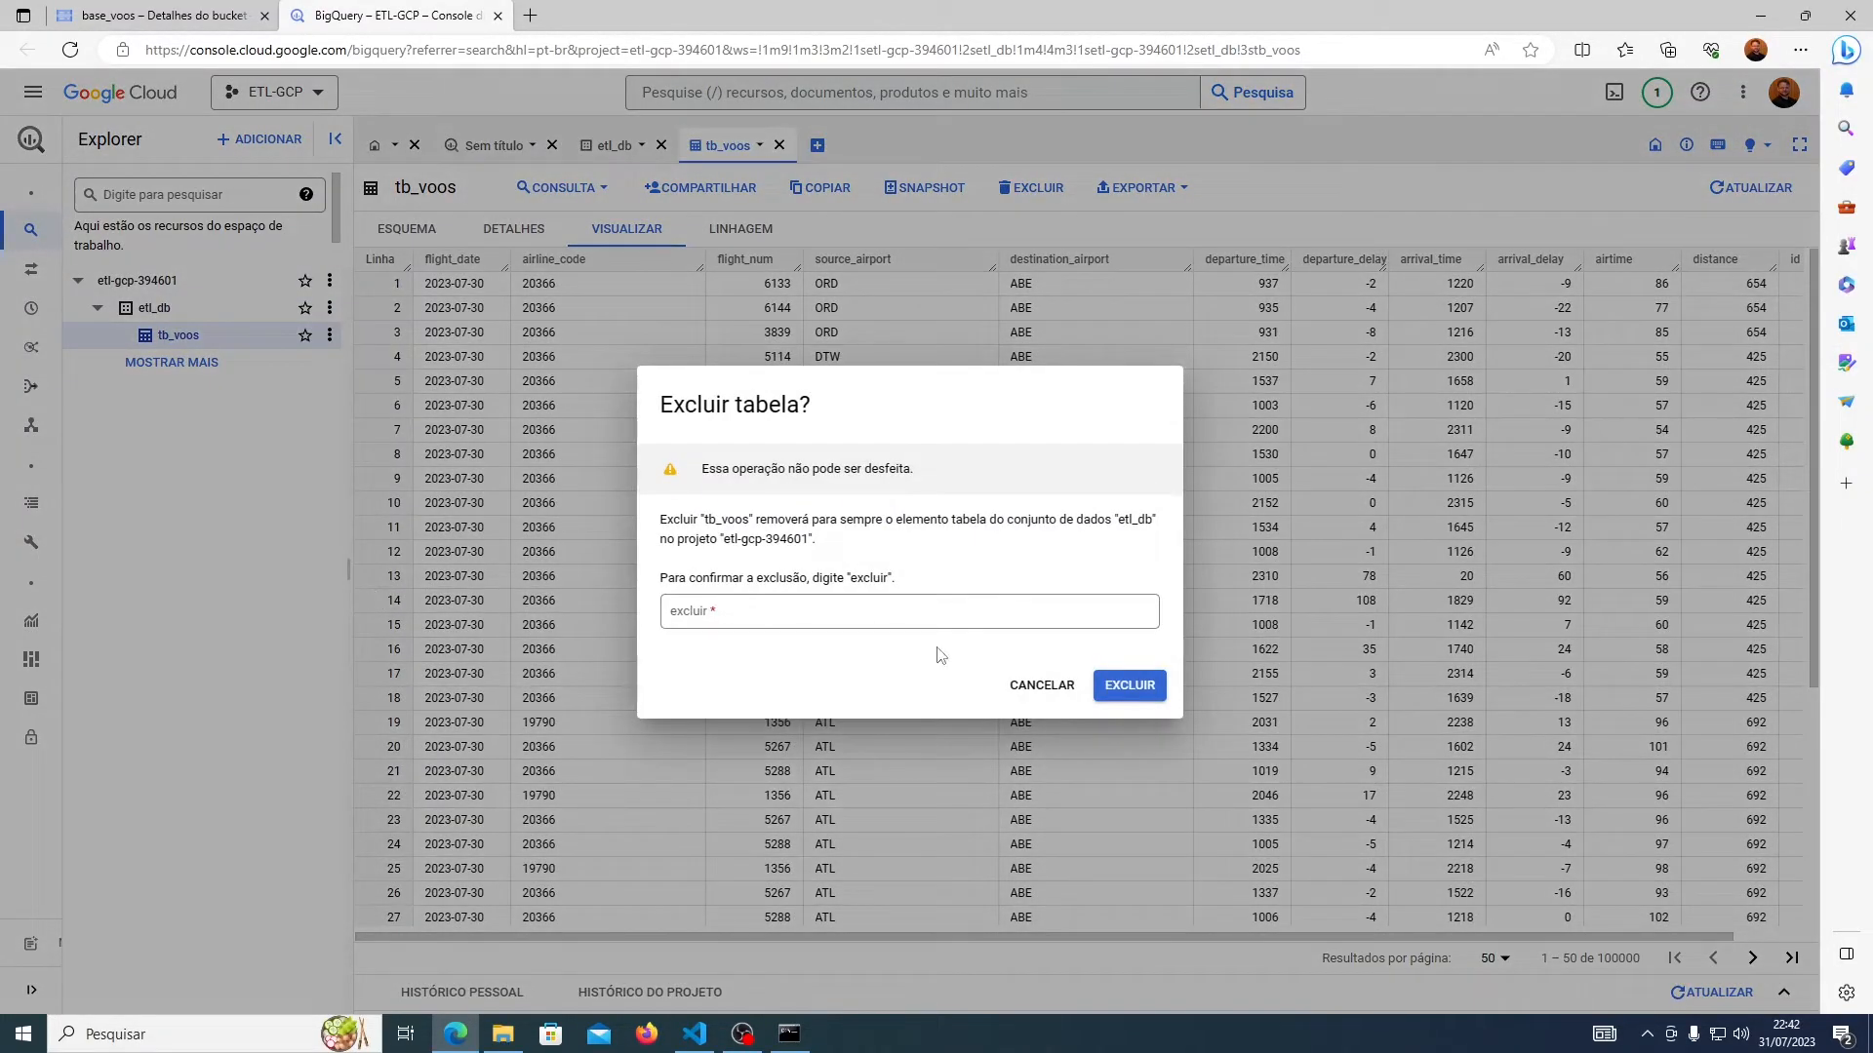
pyautogui.tripleClick(873, 577)
pyautogui.click(868, 614)
pyautogui.click(868, 578)
pyautogui.doubleClick(869, 566)
pyautogui.moveTo(868, 566); pyautogui.dragTo(868, 610)
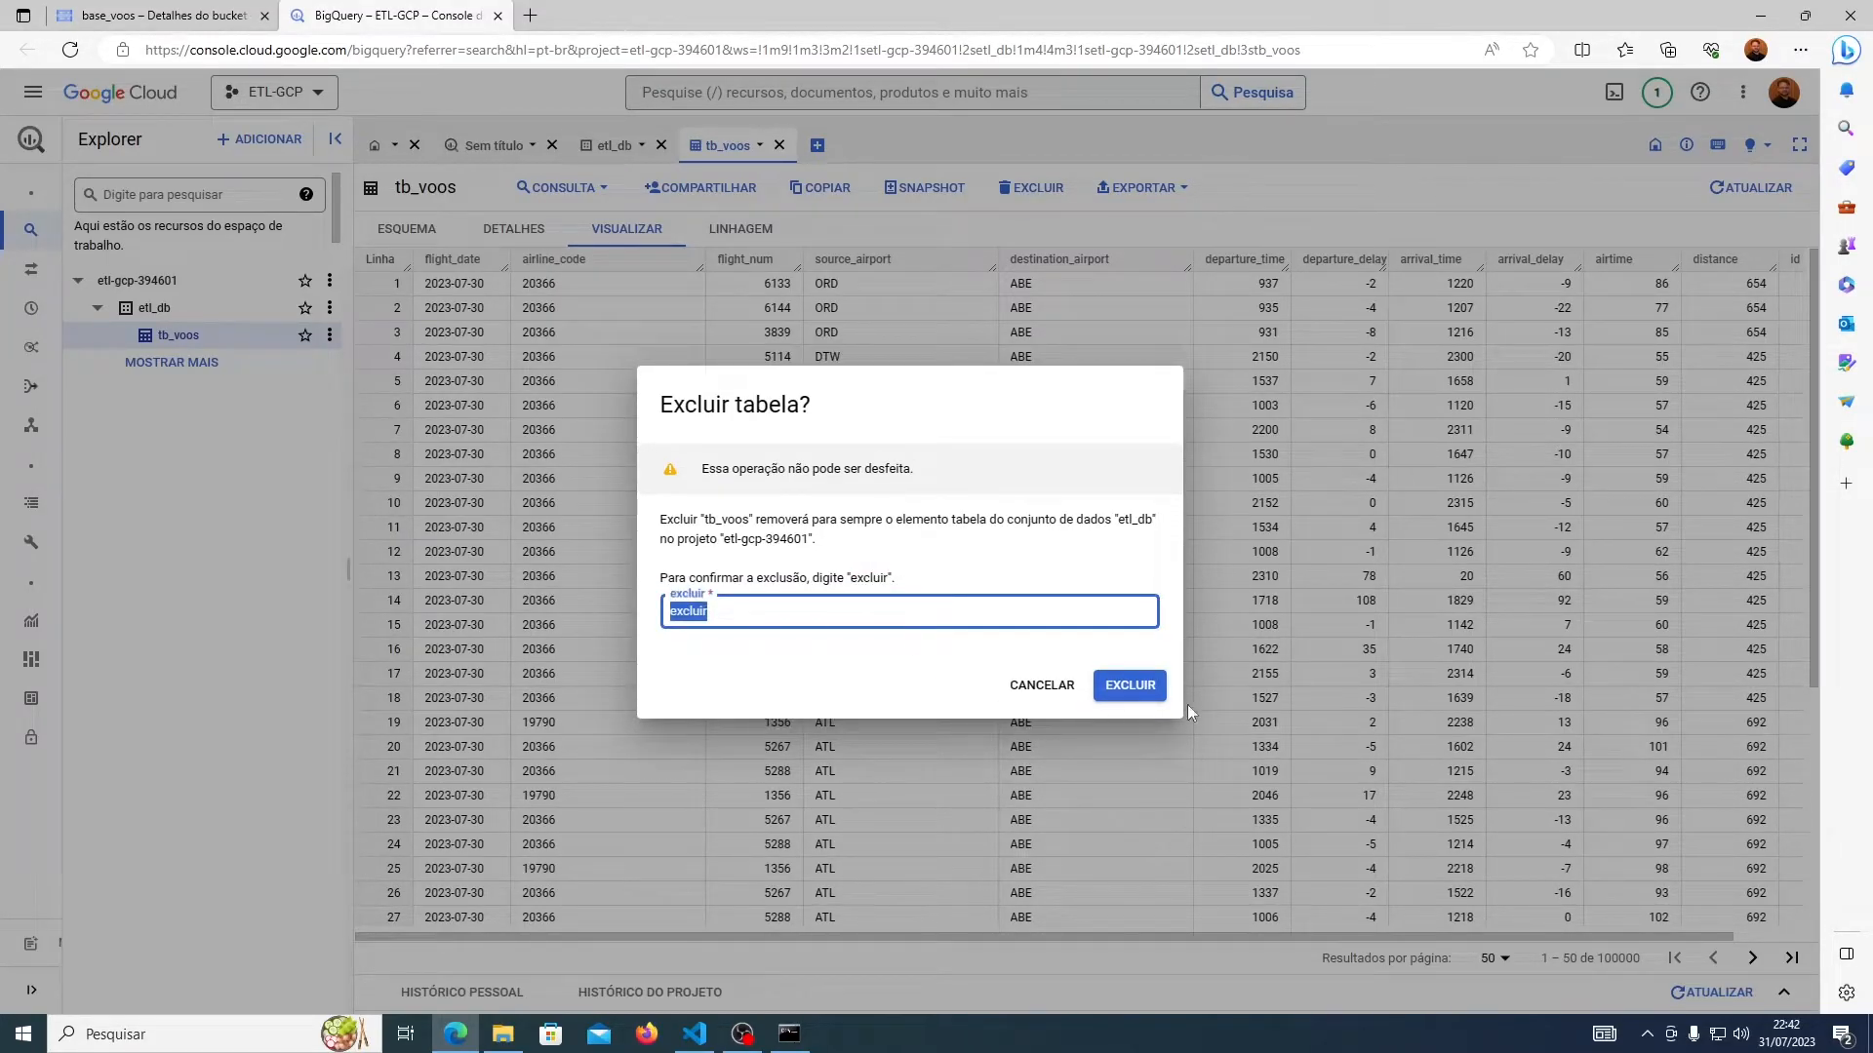
pyautogui.click(1129, 684)
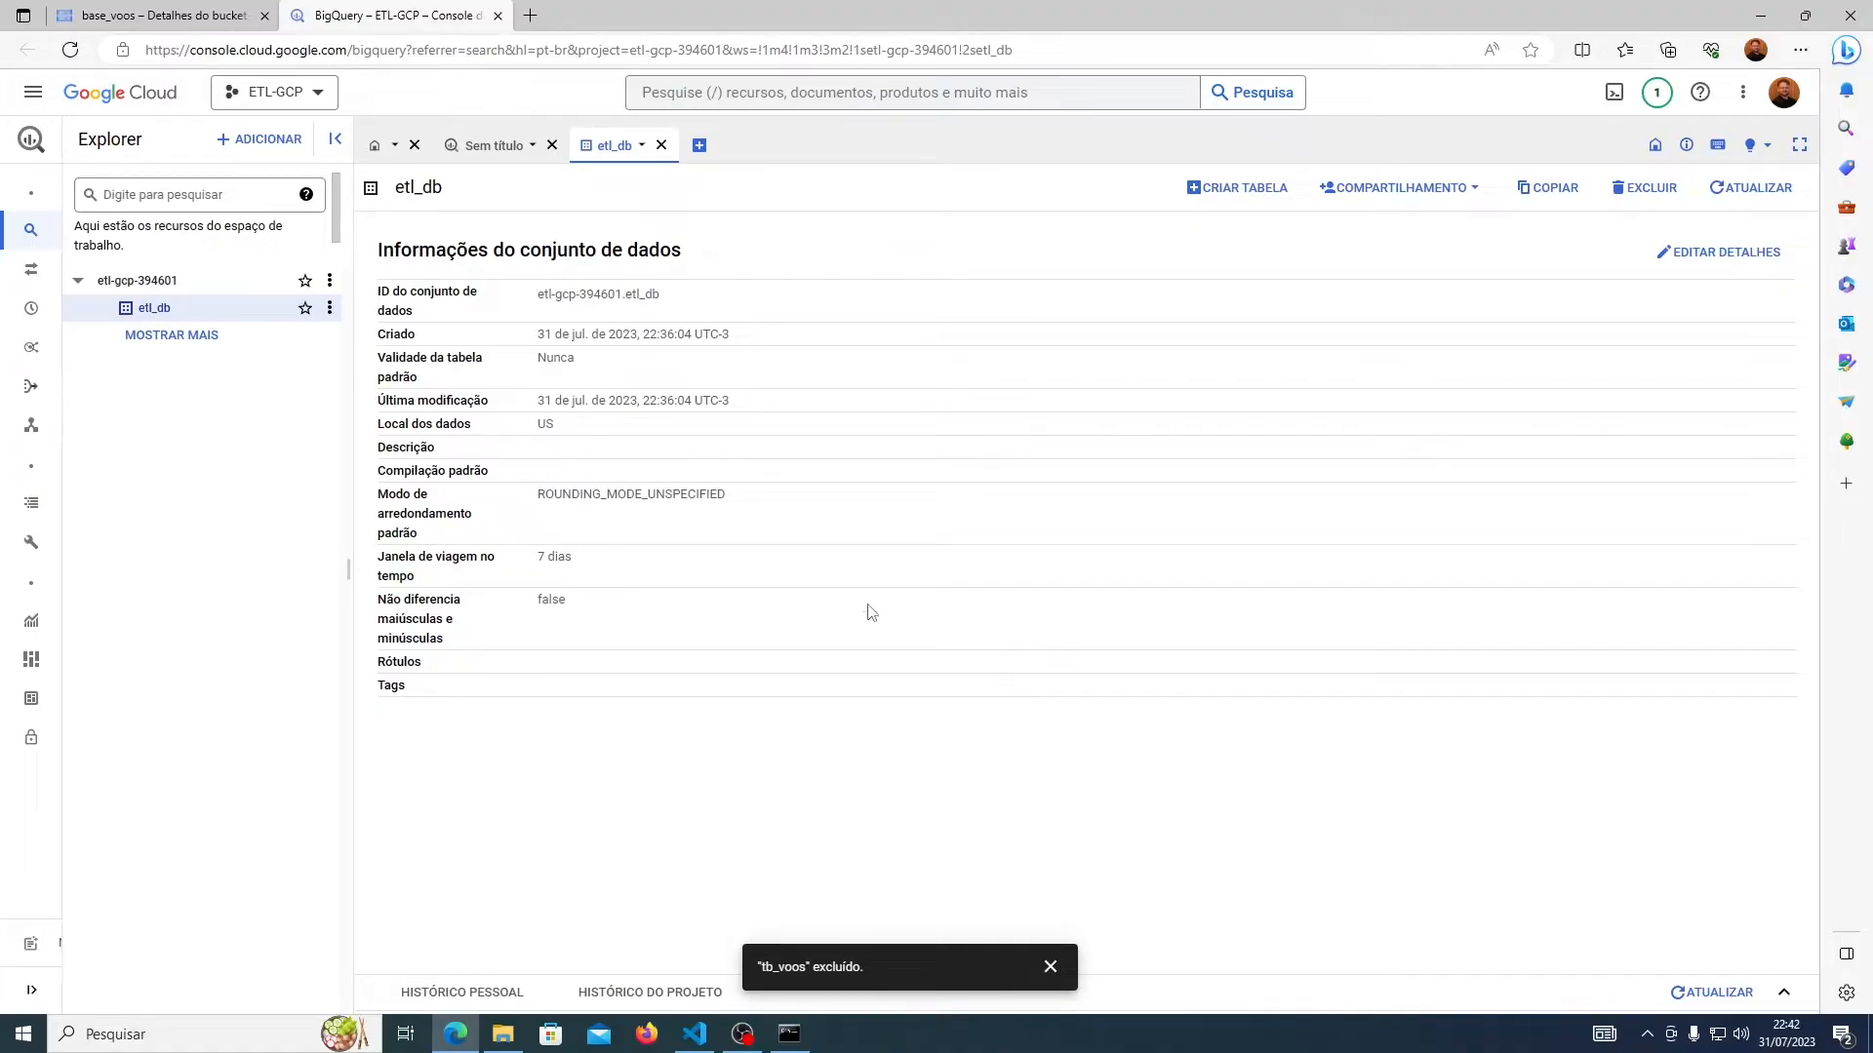
# - Answer Y to the gcloud init login request in the command prompt and allow Google Cloud SDK access to the Google account in the browser
pyautogui.click(789, 1034)
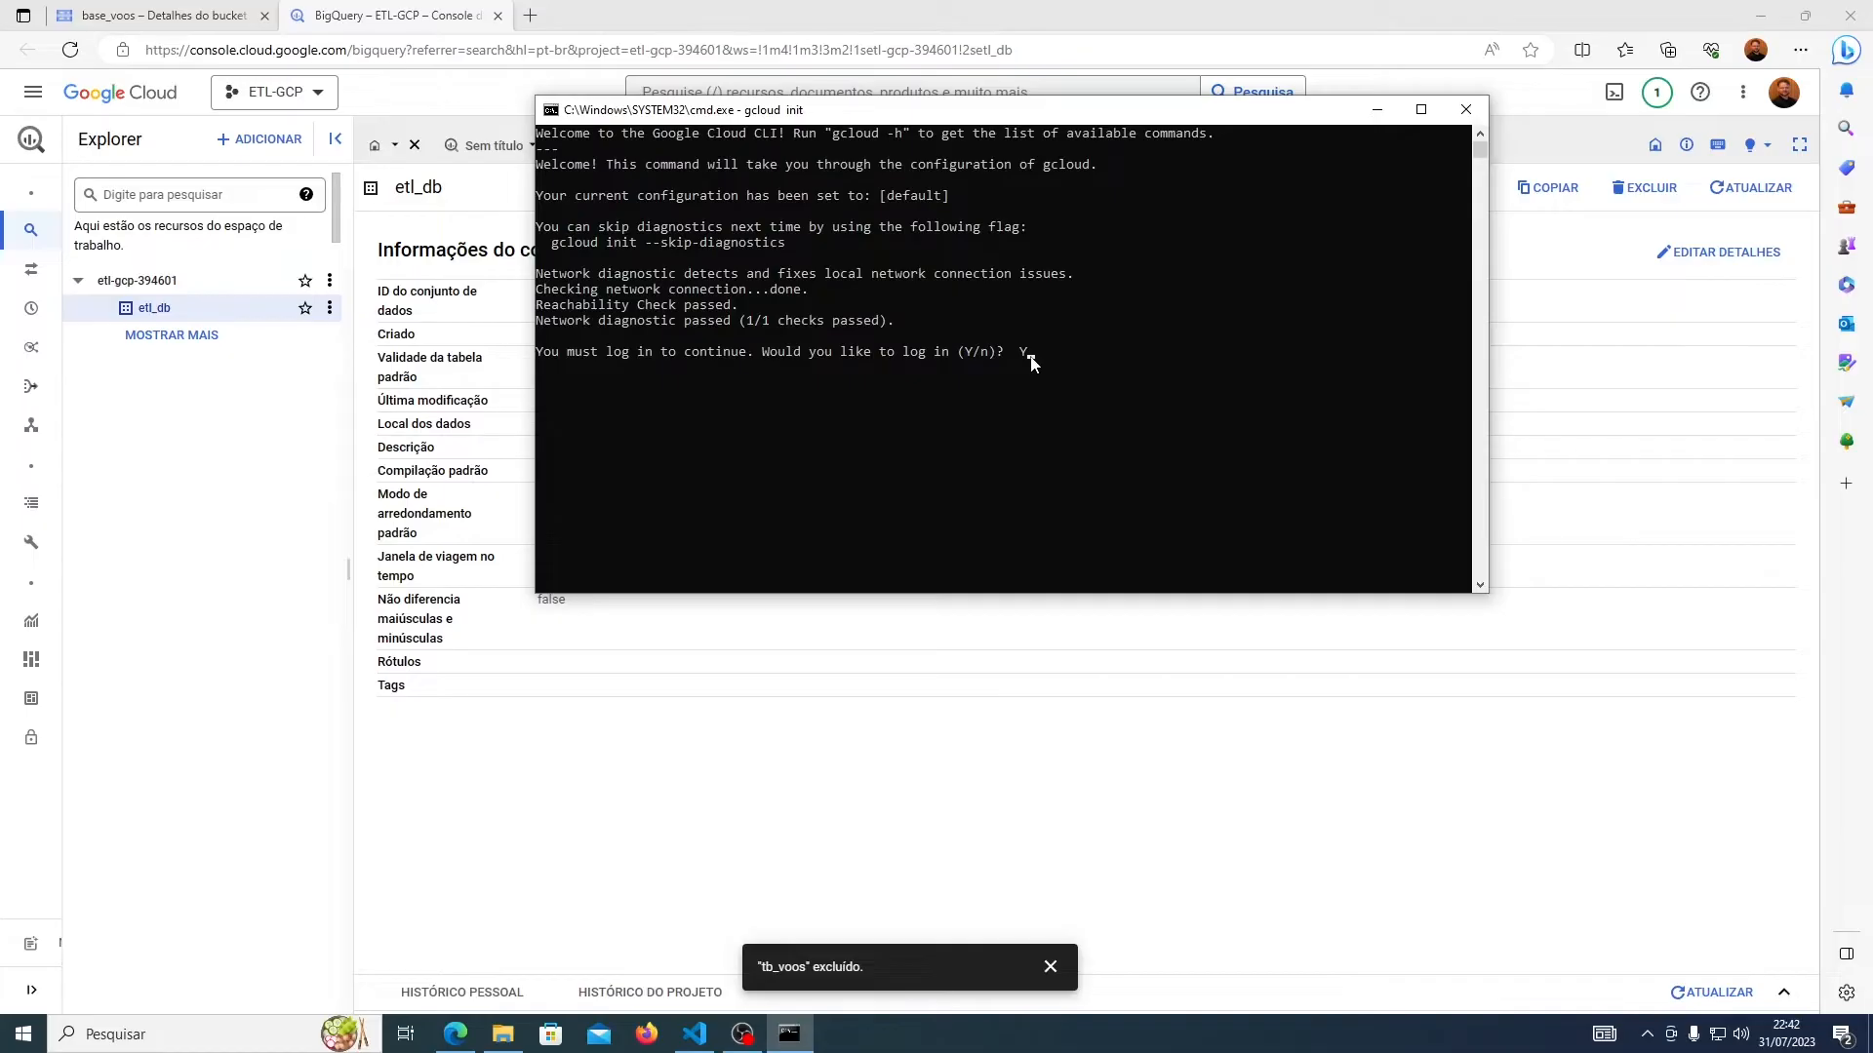
pyautogui.press('Return')
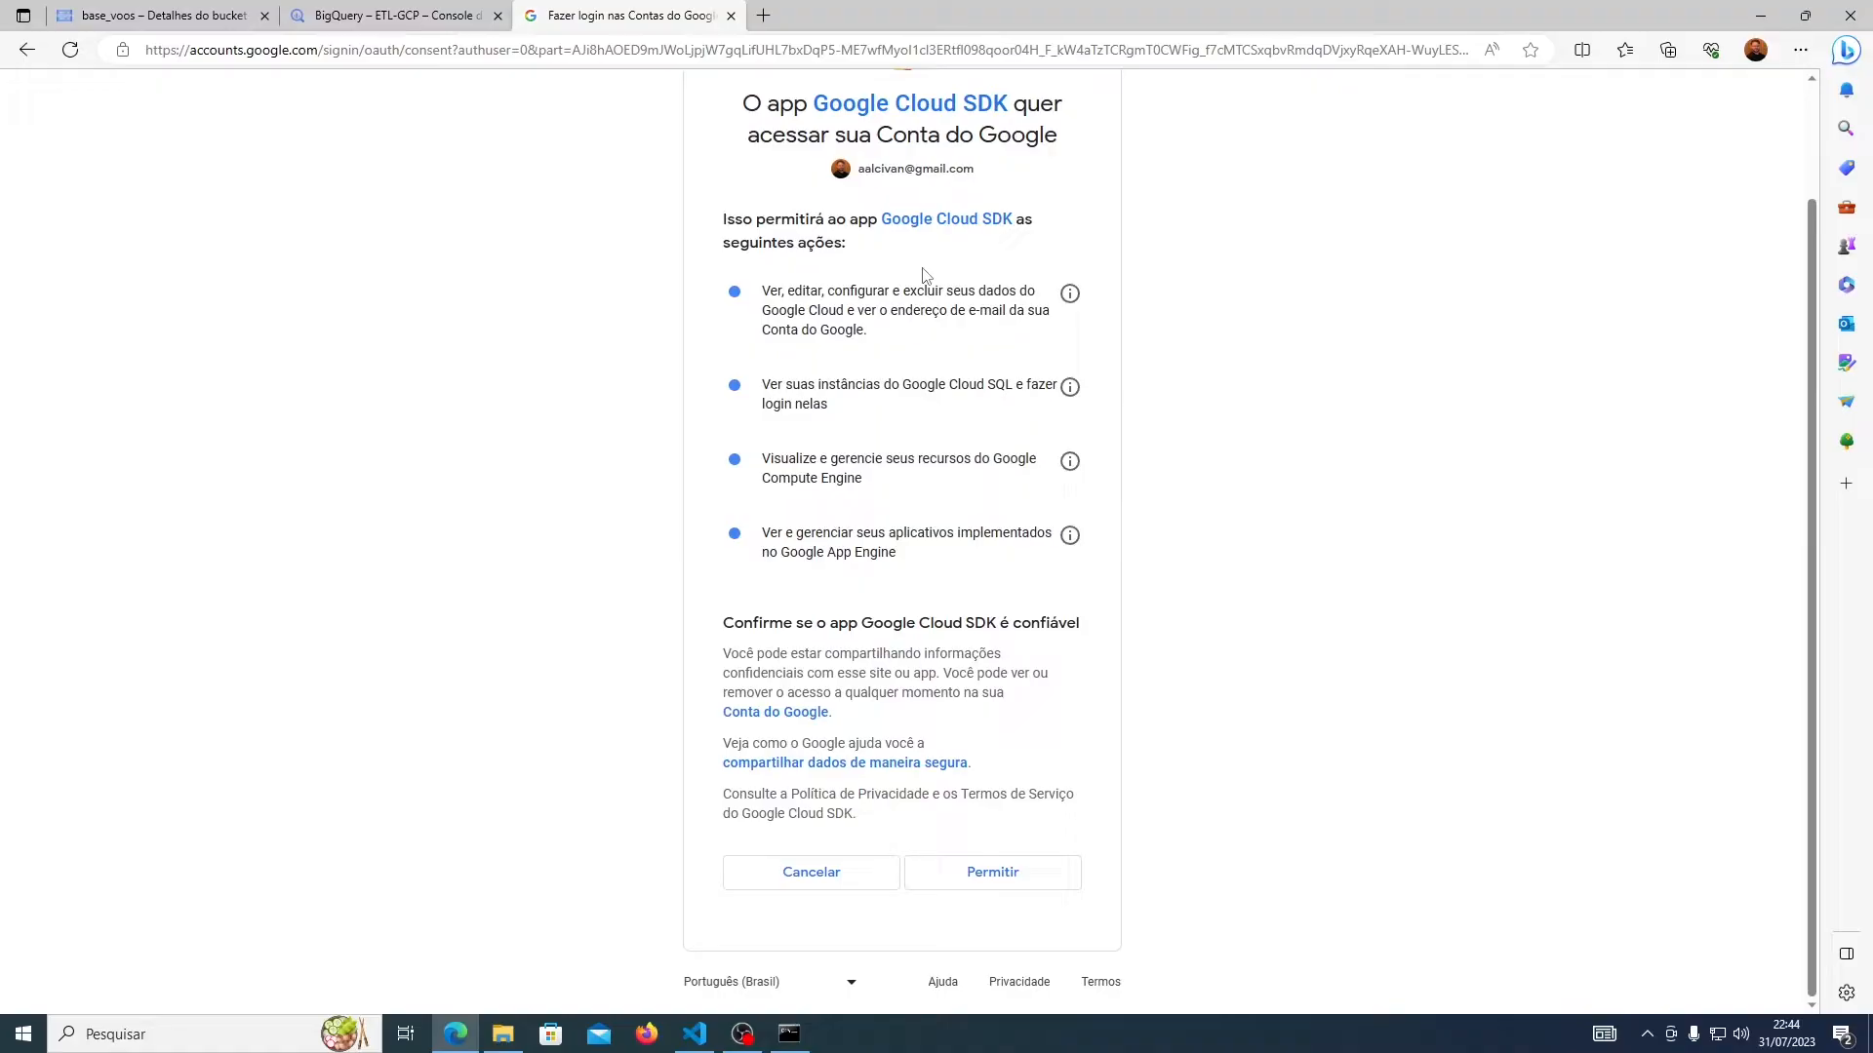
pyautogui.click(1010, 885)
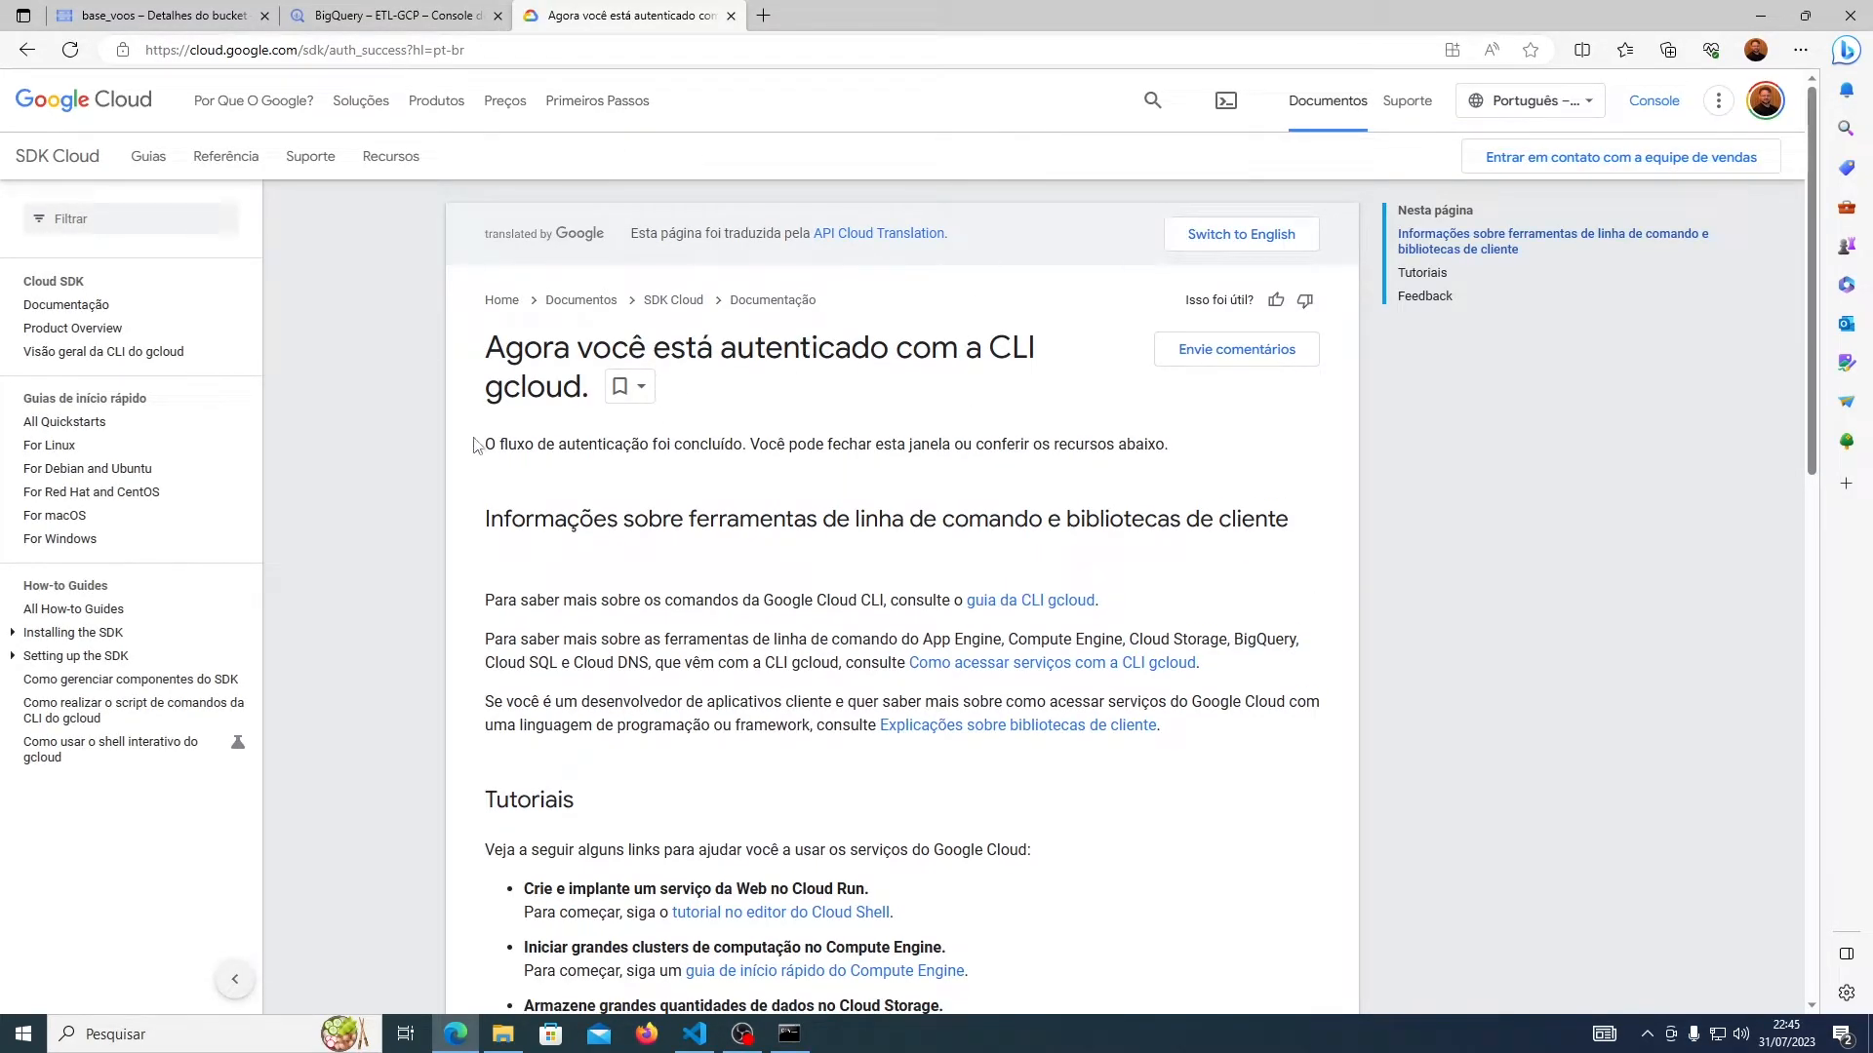
pyautogui.click(730, 16)
pyautogui.hotkey('alt', 'Tab')
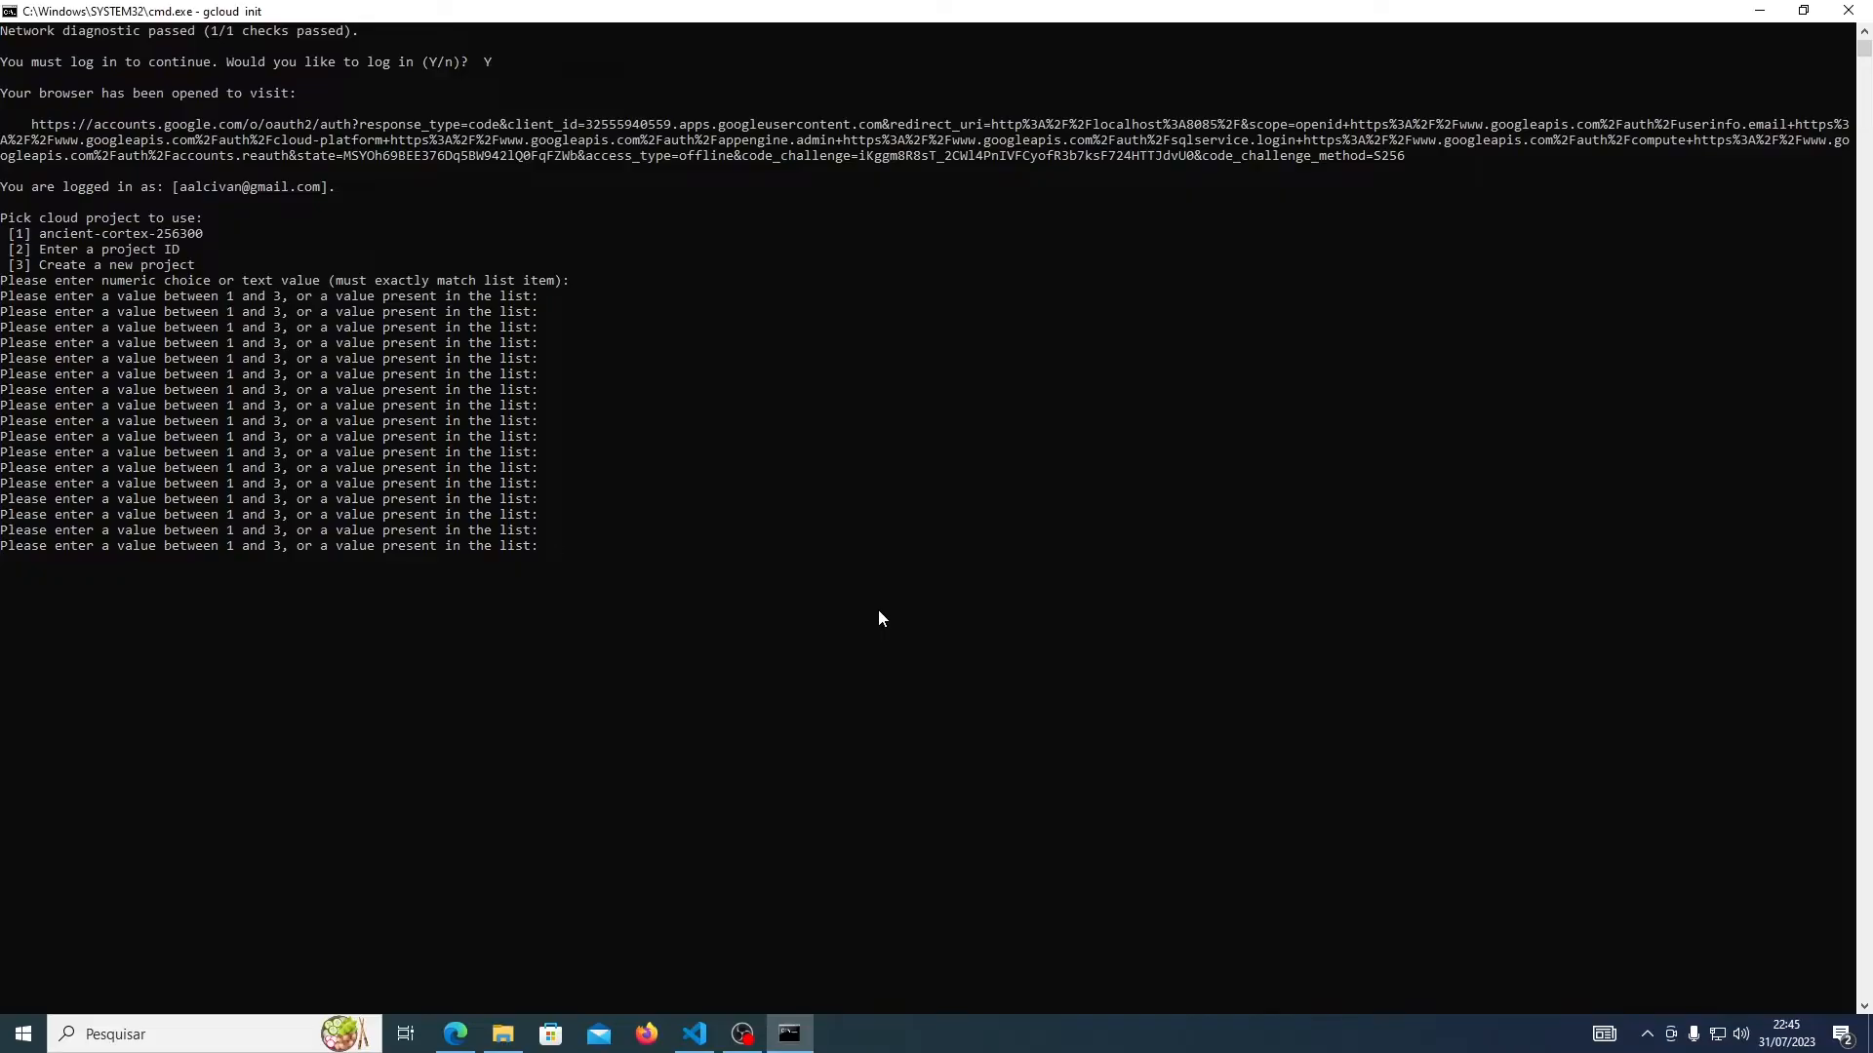
# - Review the cloud project choices in the gcloud init window and choose option 2, Enter a project ID
pyautogui.click(1802, 9)
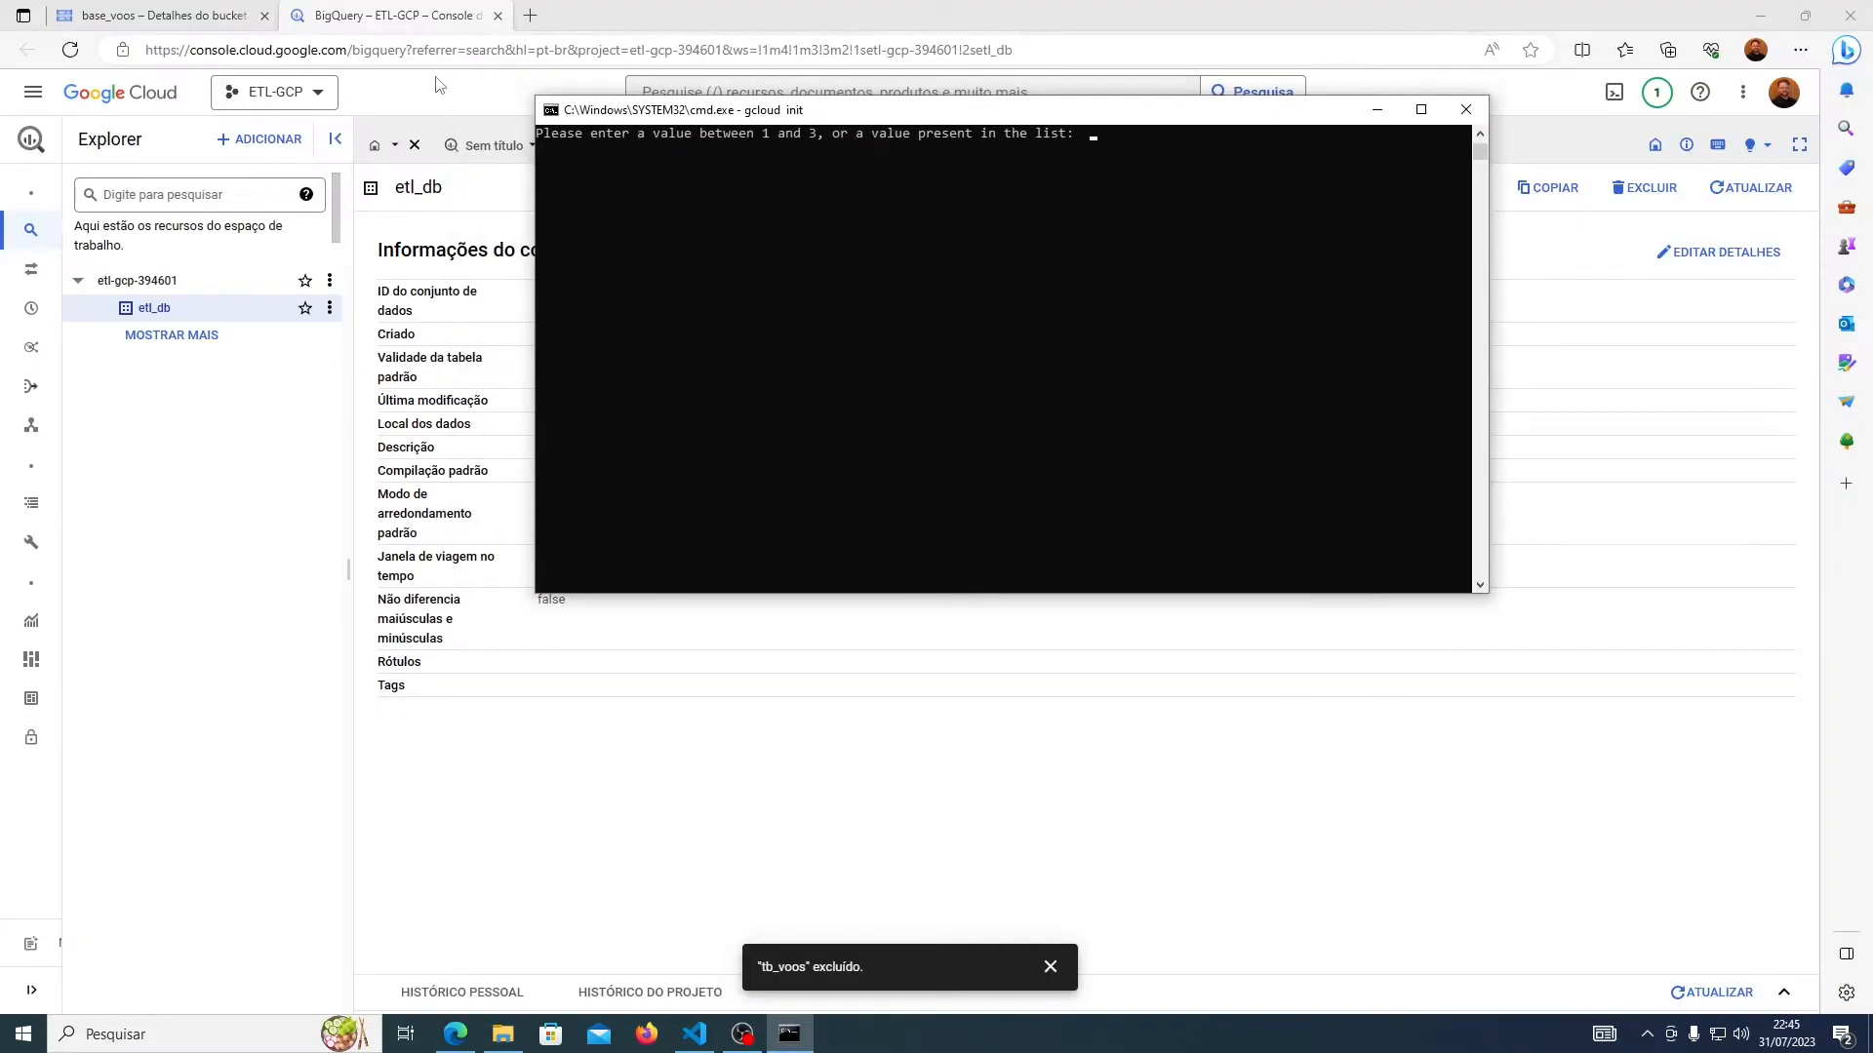
pyautogui.moveTo(1009, 112); pyautogui.dragTo(888, 112)
pyautogui.scroll(7, 892, 349)
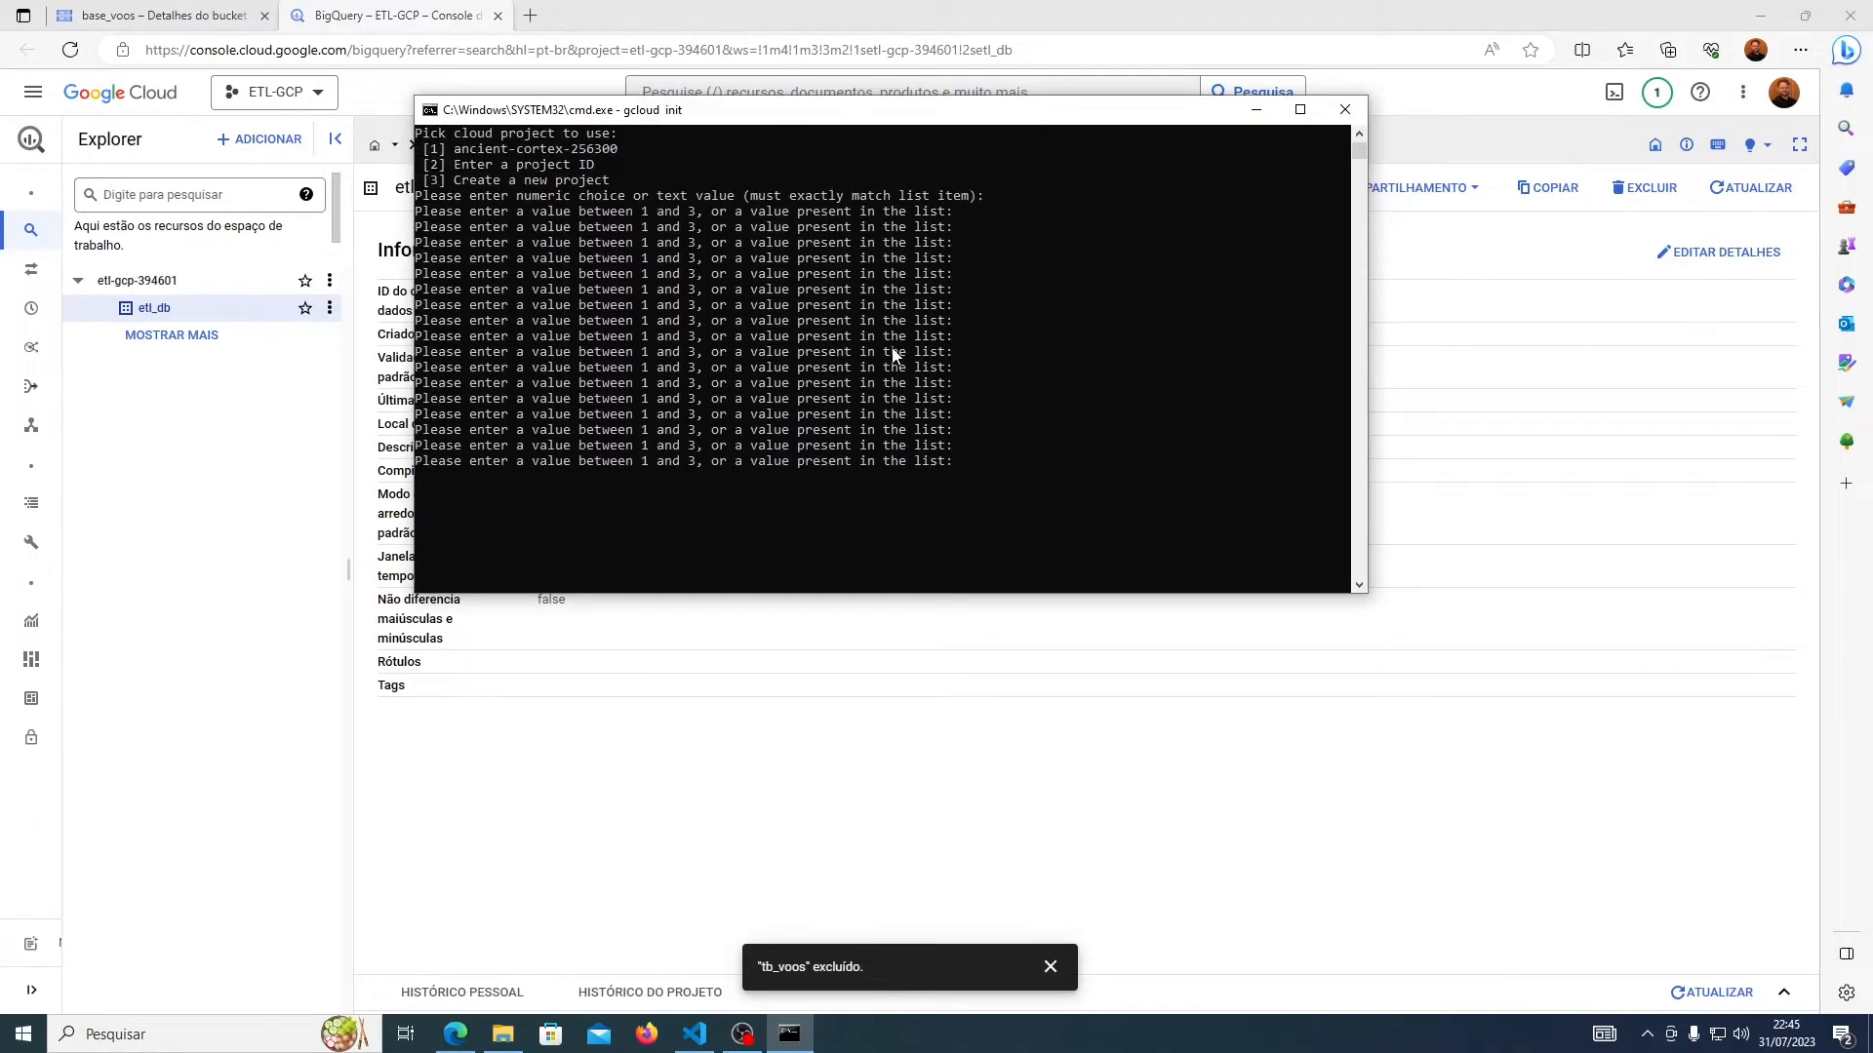
pyautogui.scroll(5, 891, 353)
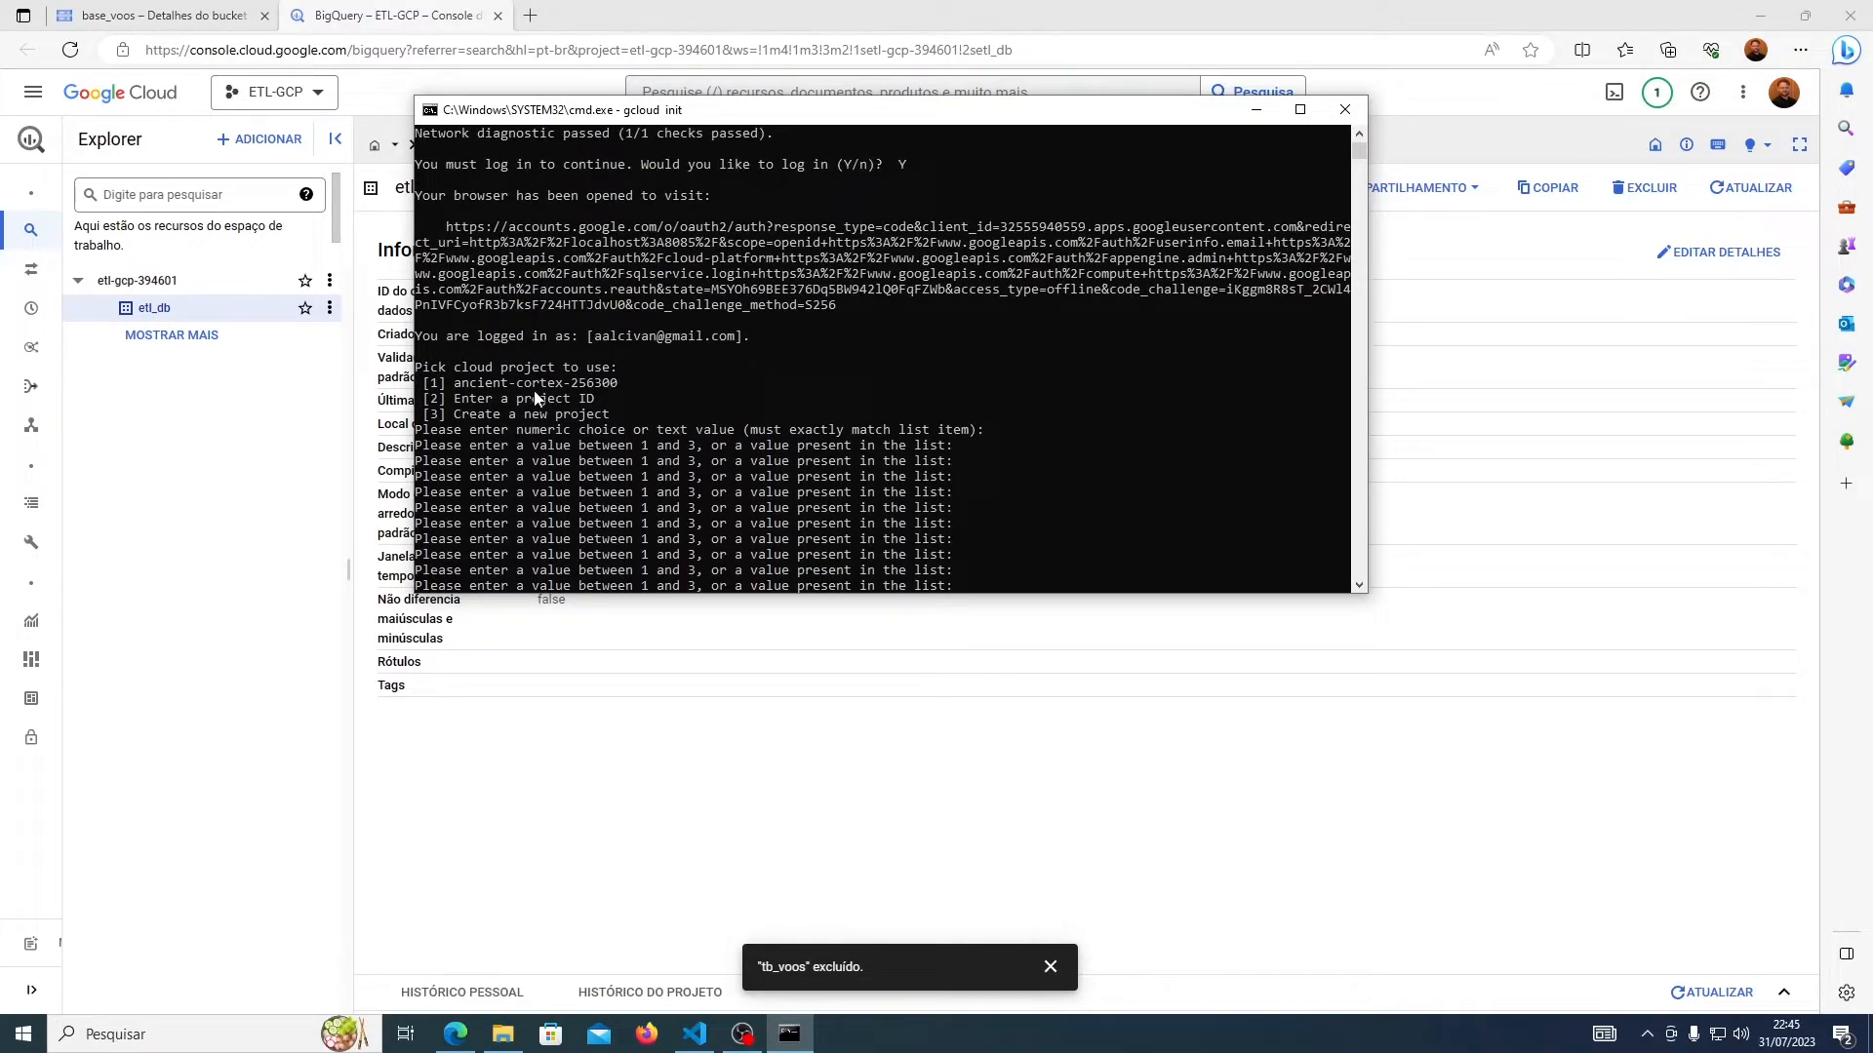
pyautogui.scroll(-1, 634, 384)
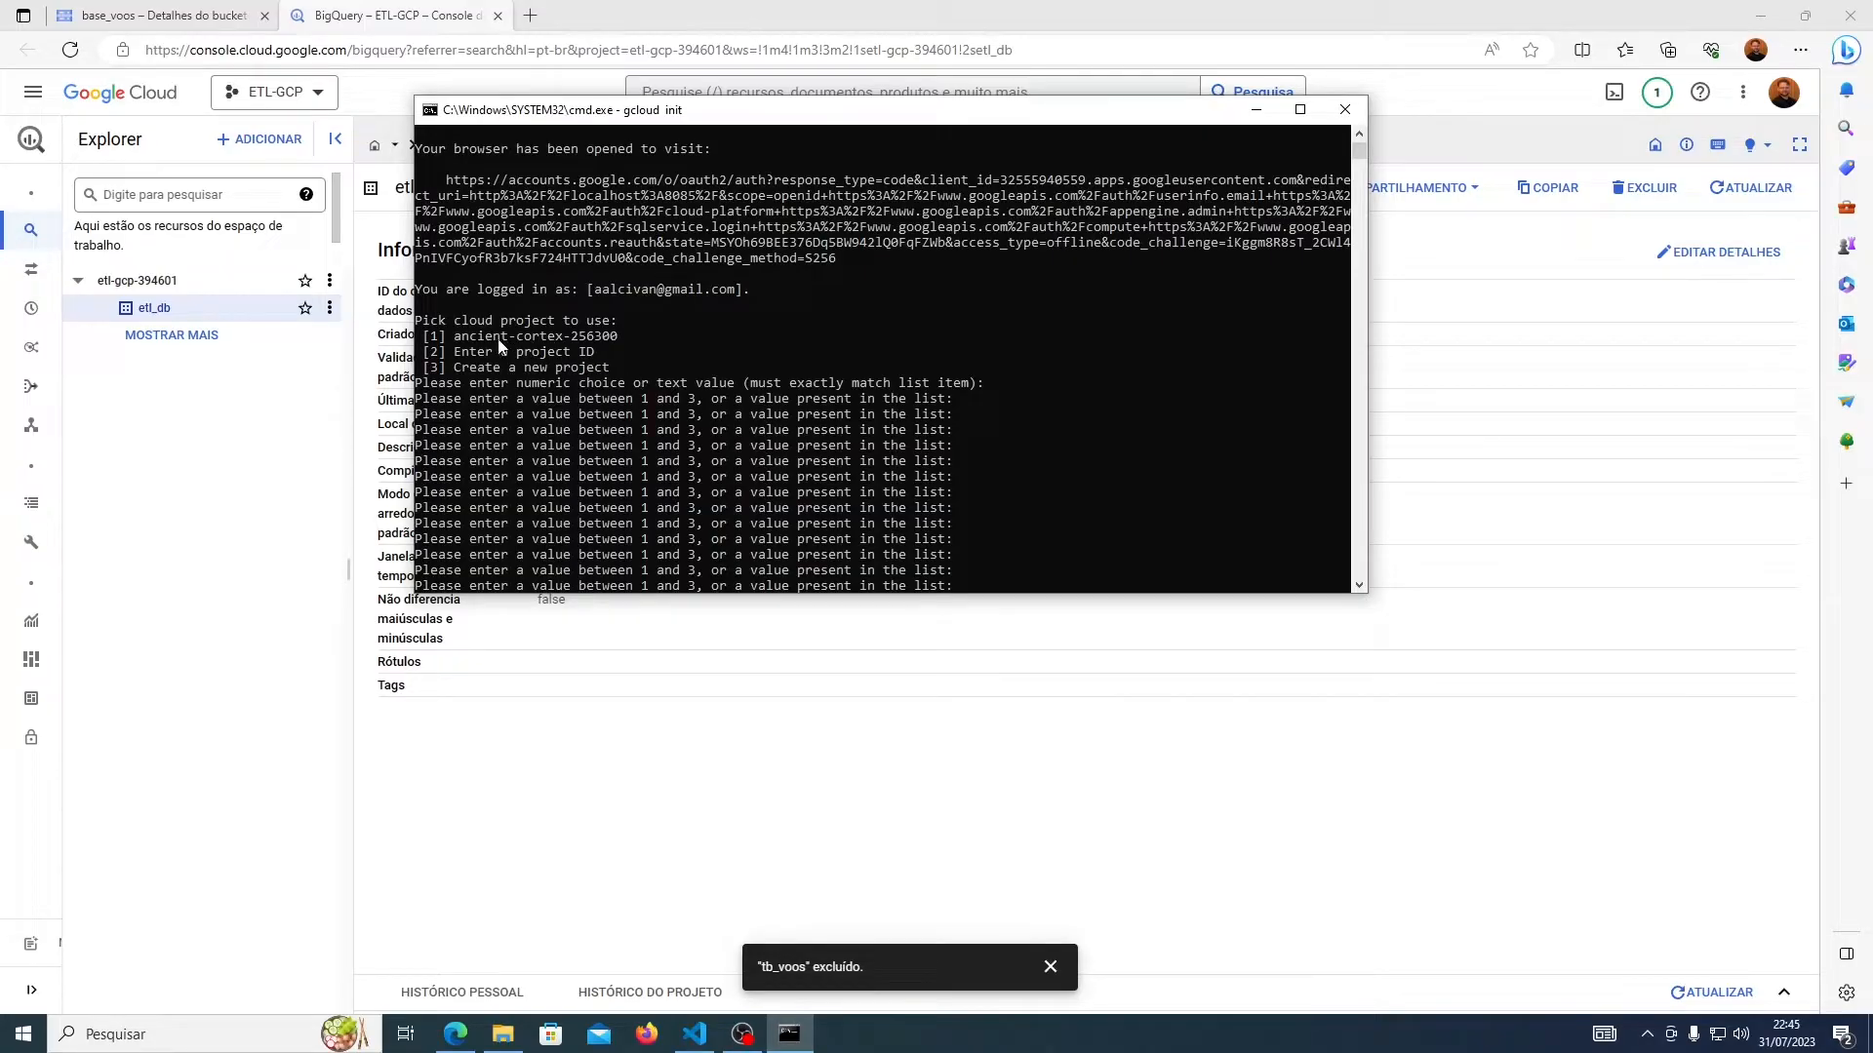
pyautogui.click(450, 338)
pyautogui.moveTo(451, 343); pyautogui.dragTo(620, 347)
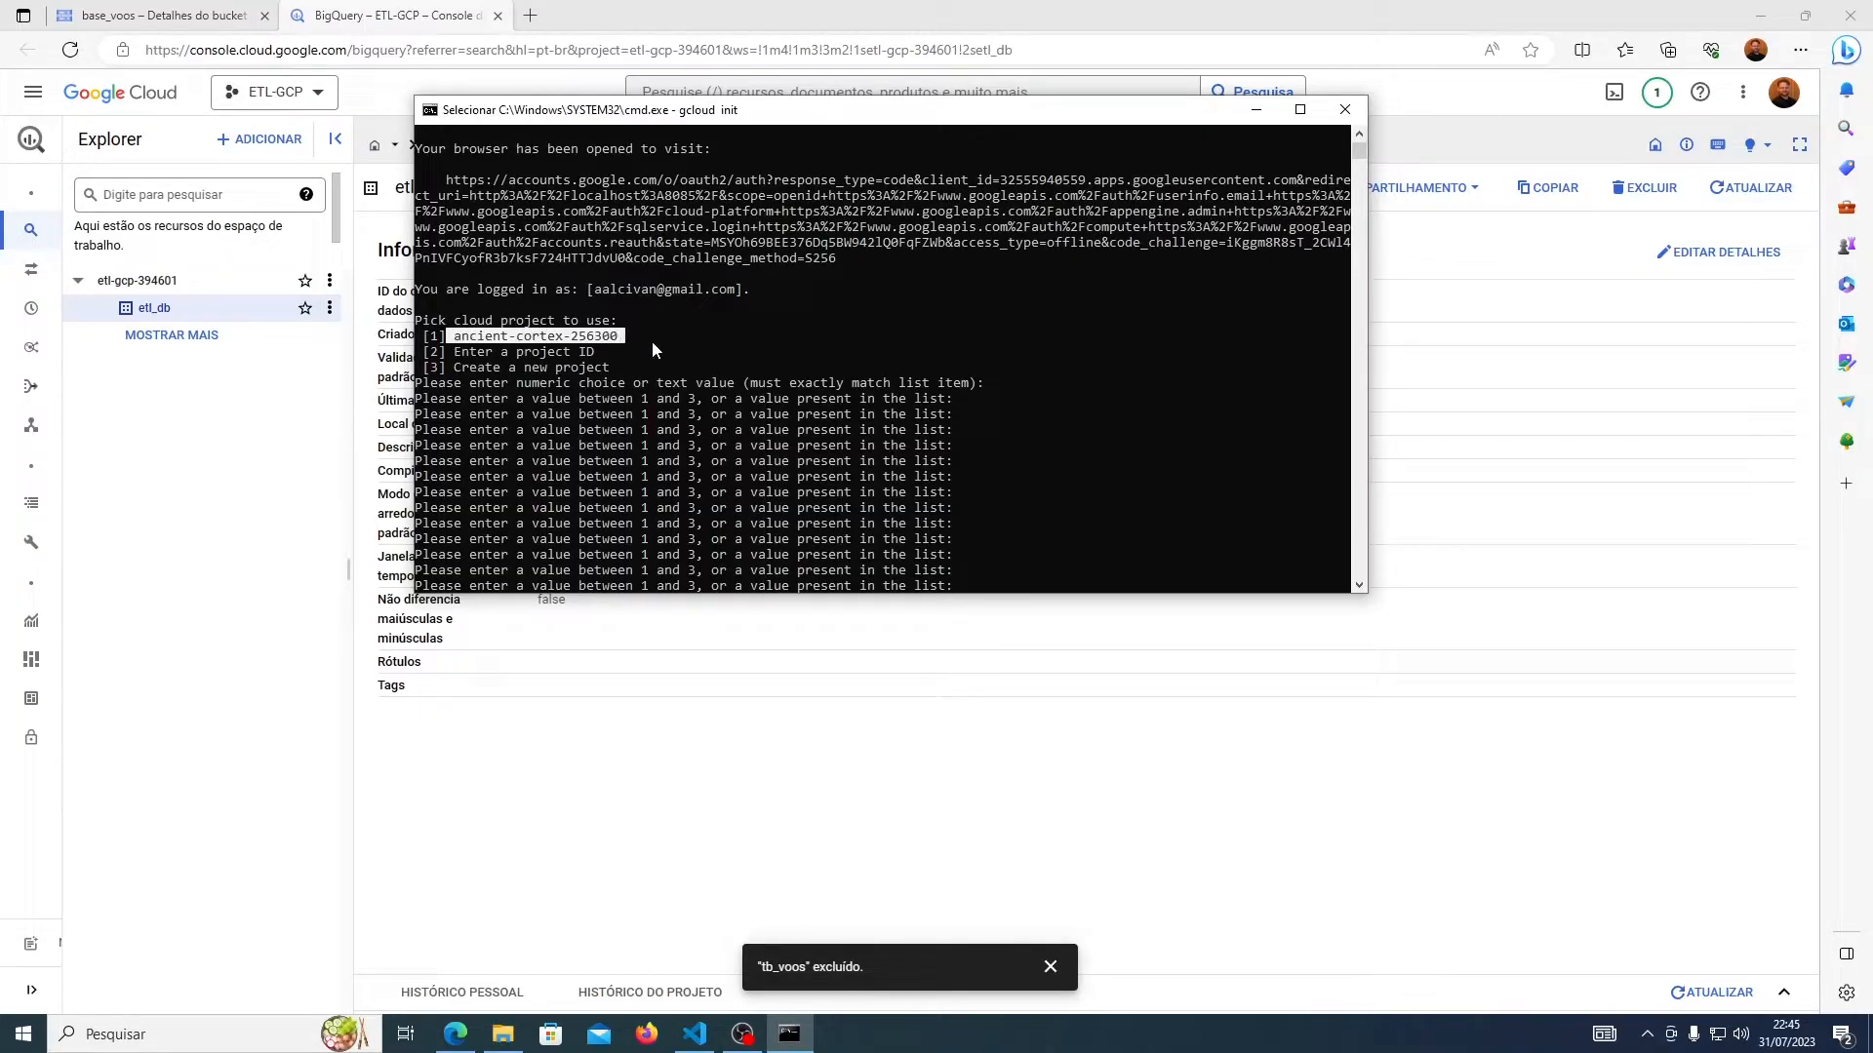
pyautogui.click(651, 342)
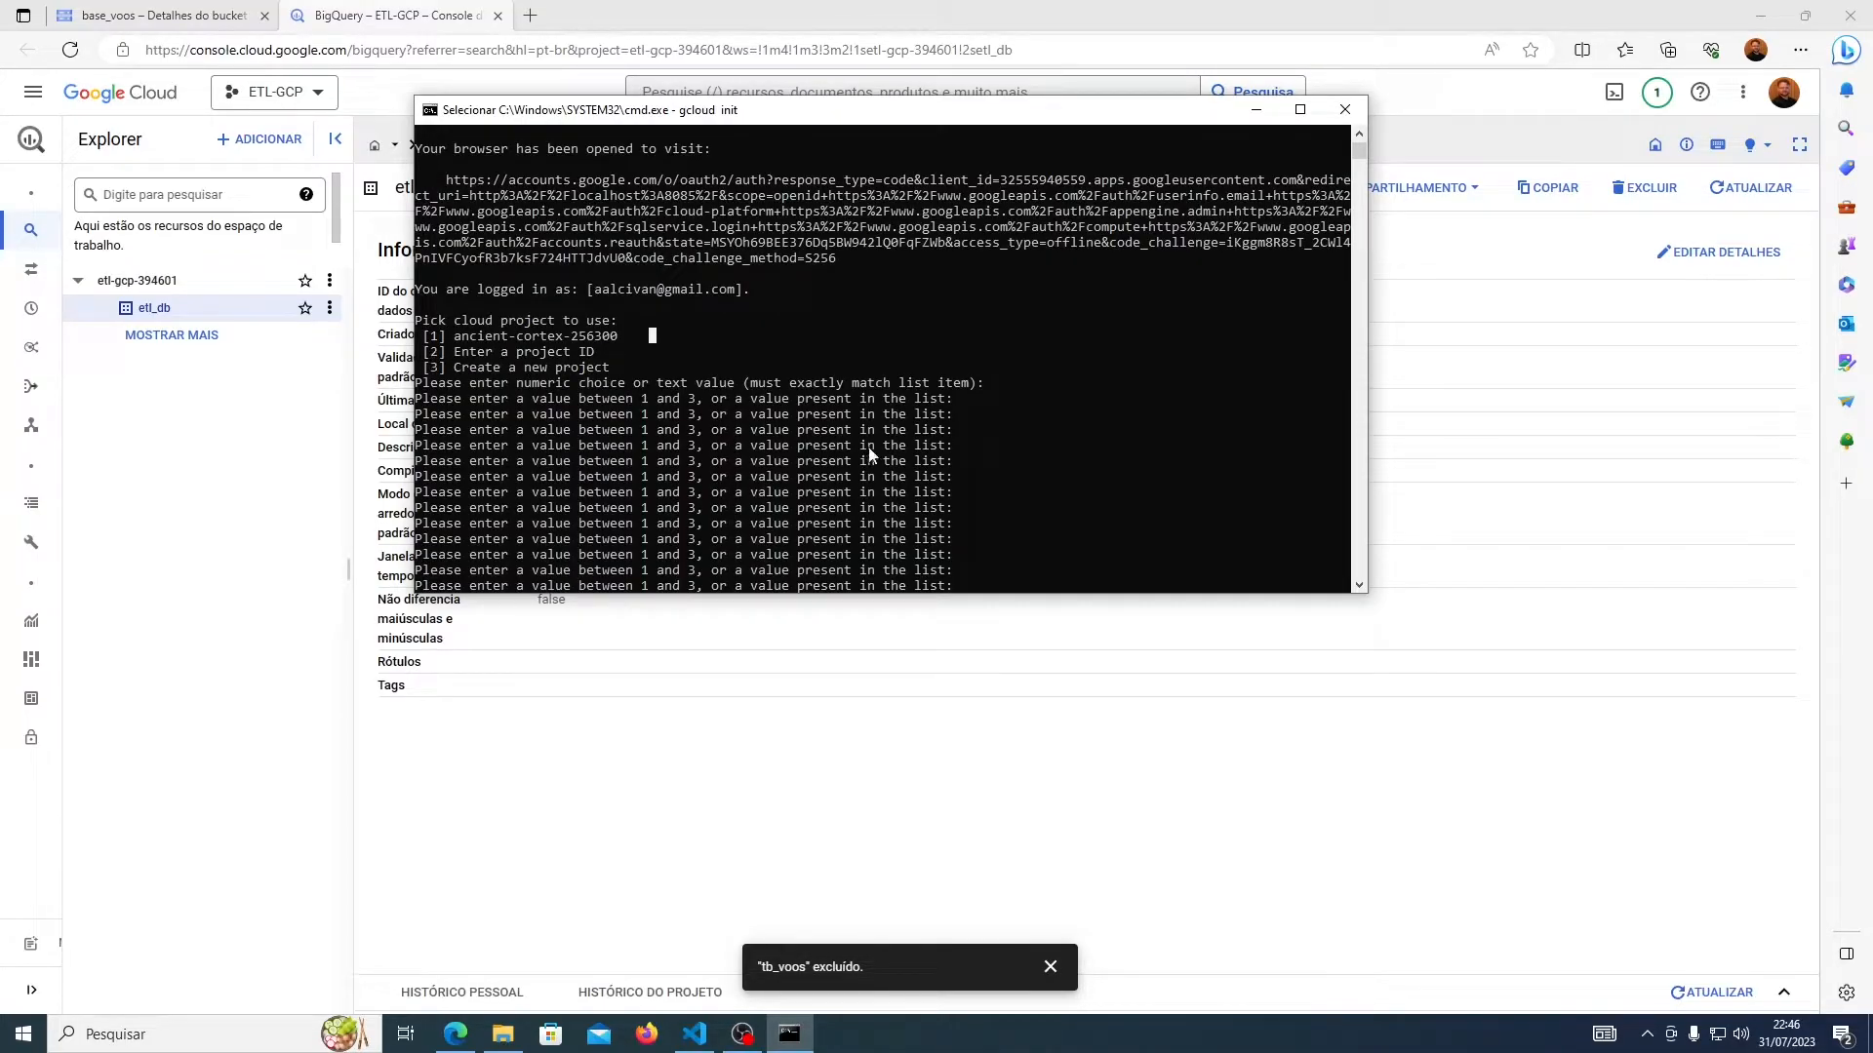
pyautogui.click(1012, 536)
pyautogui.scroll(-3, 1015, 530)
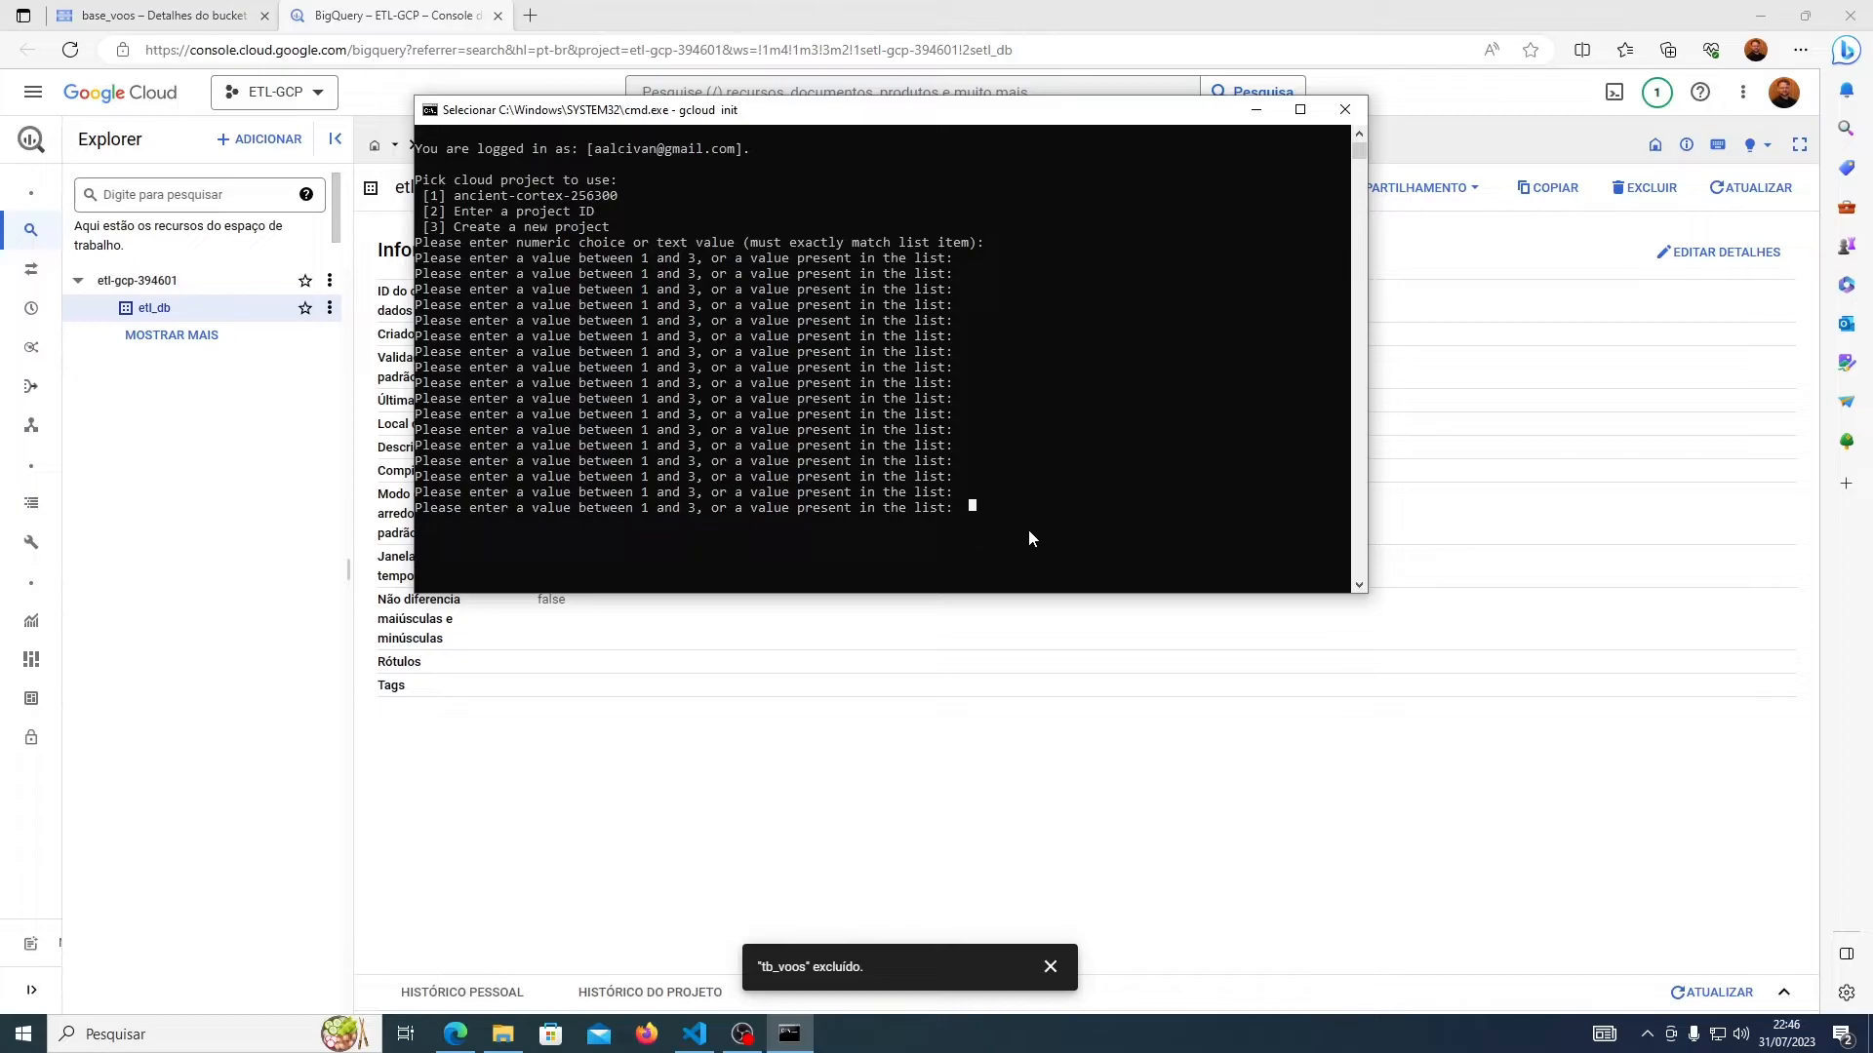
pyautogui.write('2')
pyautogui.press('Return')
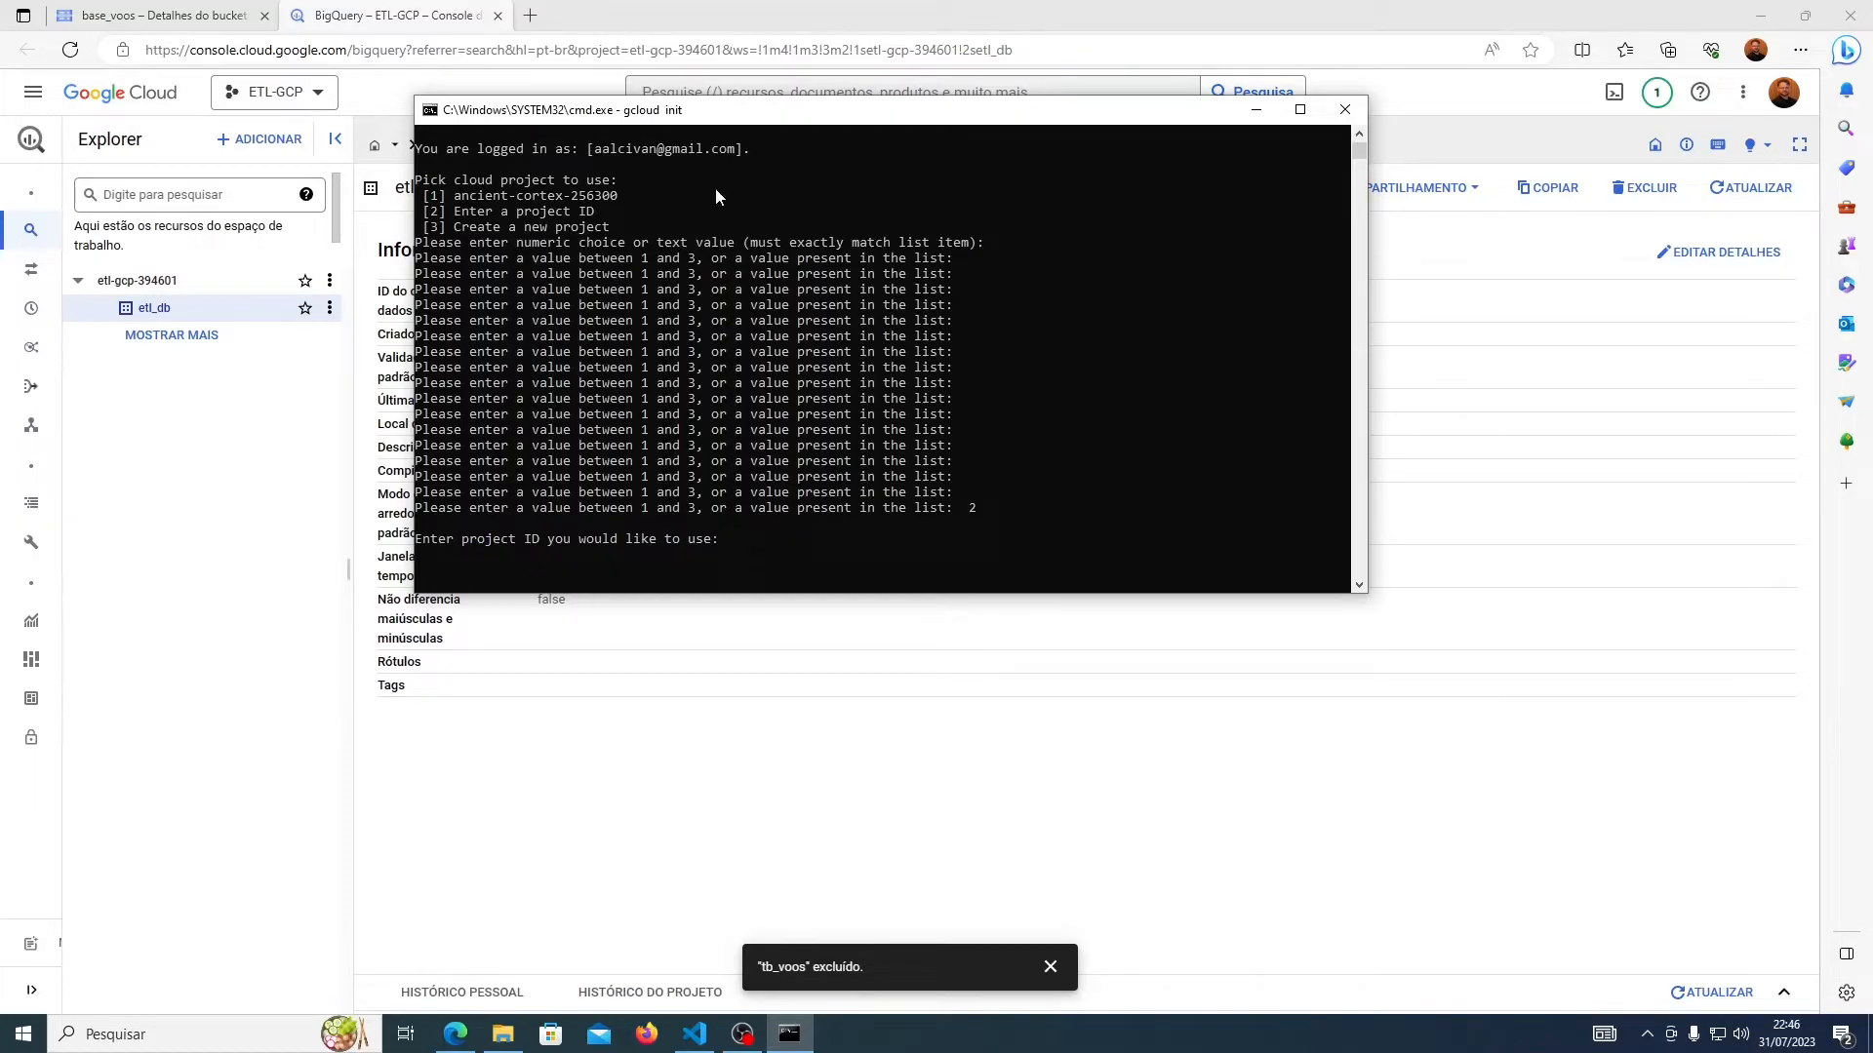
# - Copy the ID of the ETL-GCP project, etl-gcp-394601, from the project selection dialog of the Google Cloud console
pyautogui.click(391, 24)
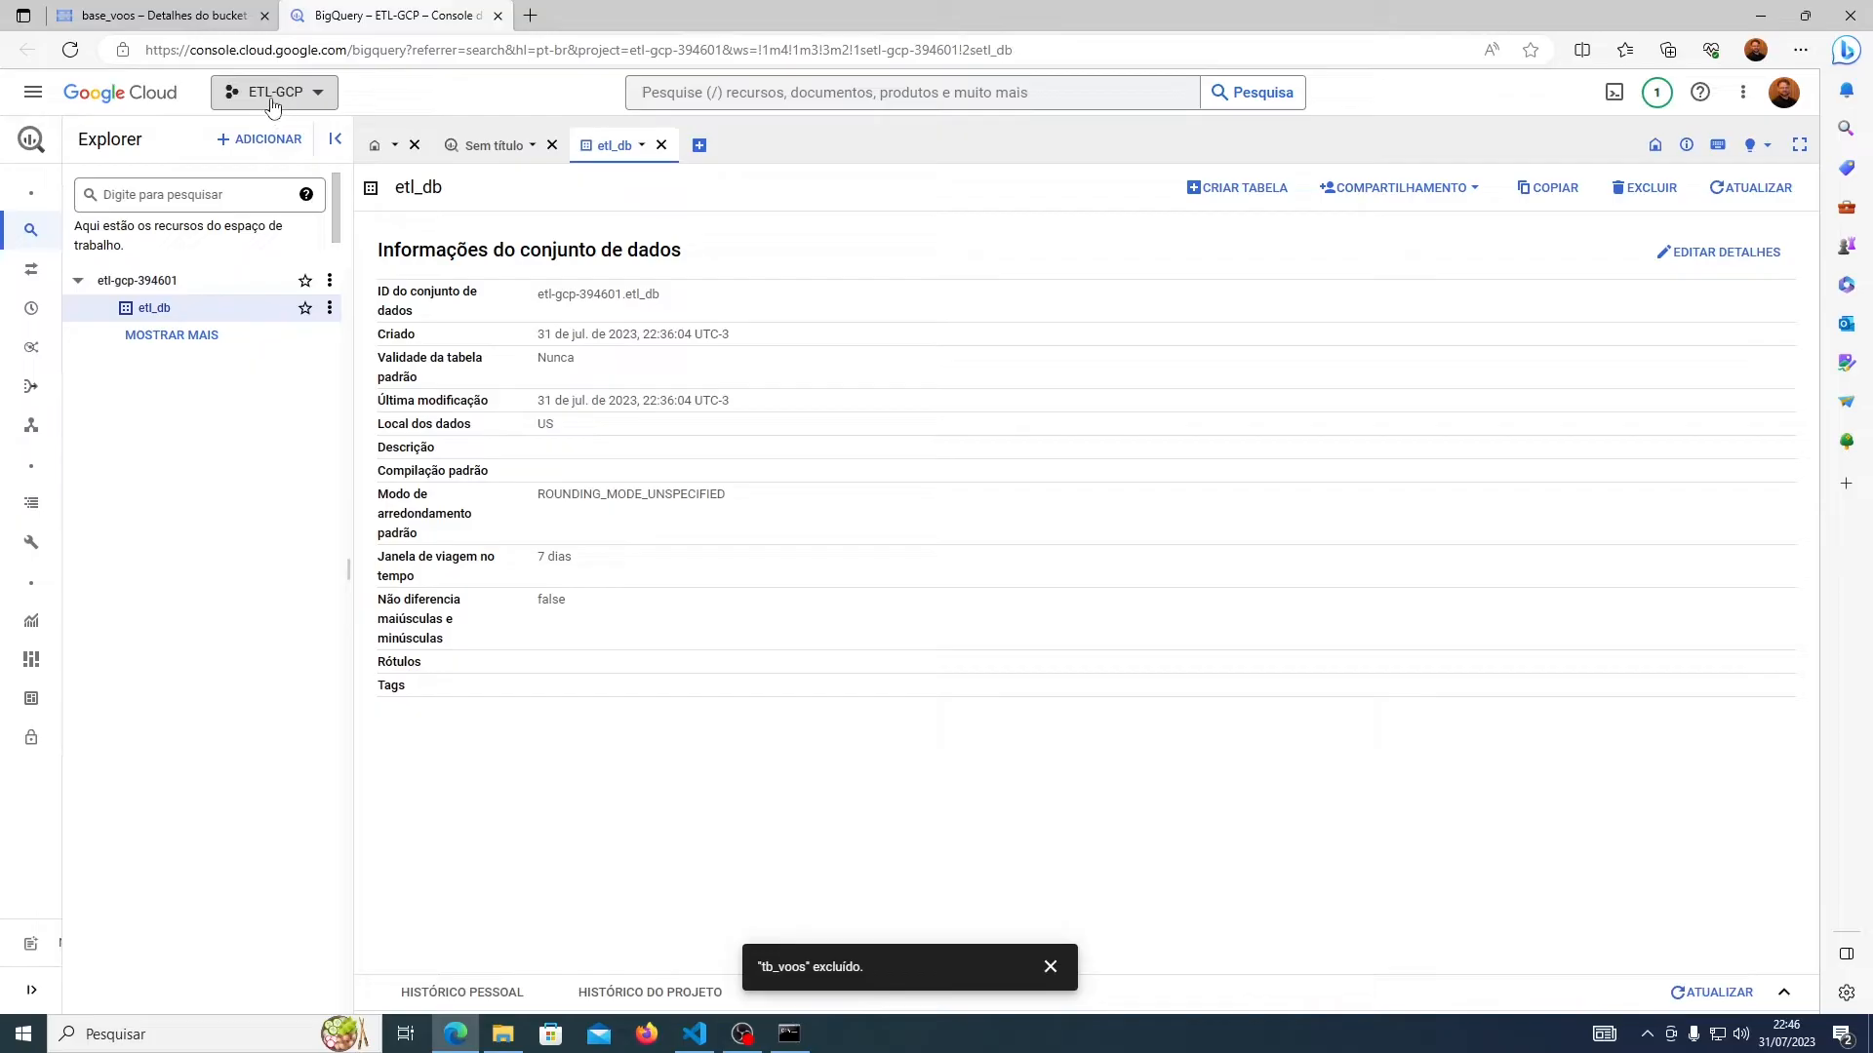
pyautogui.click(276, 95)
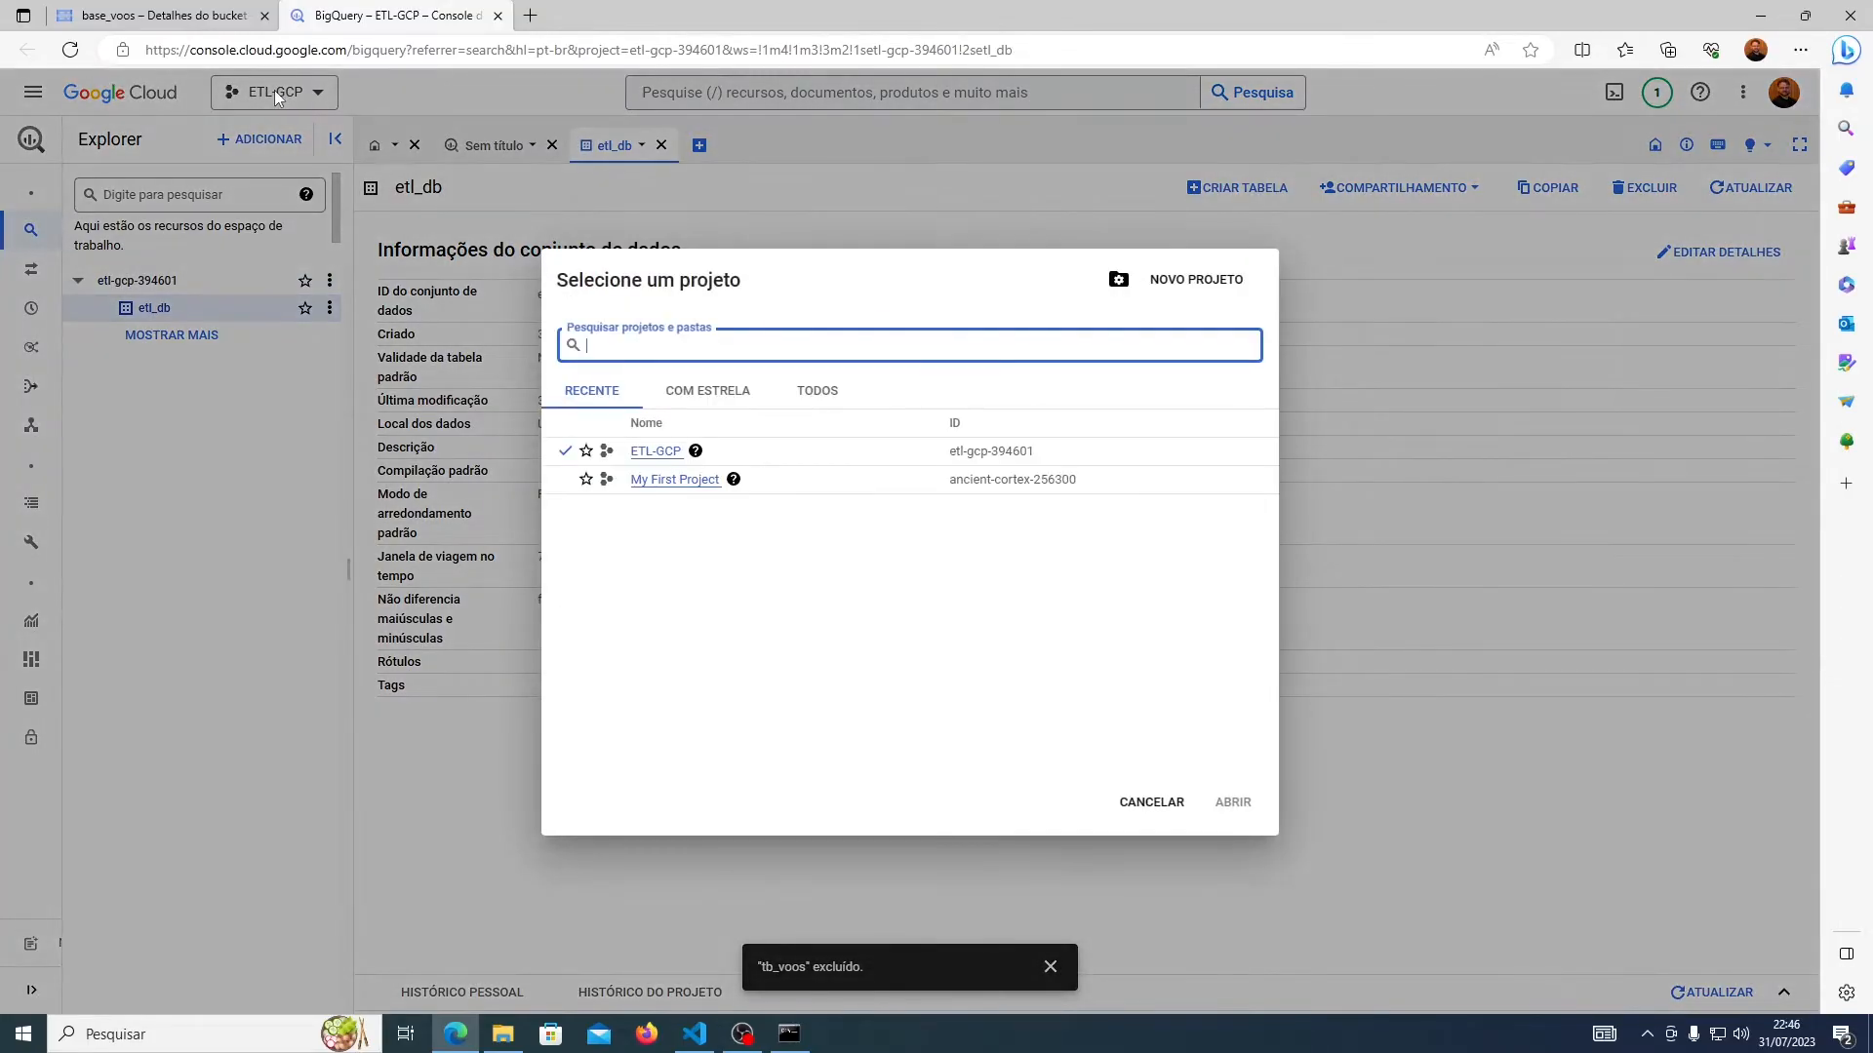
pyautogui.doubleClick(991, 450)
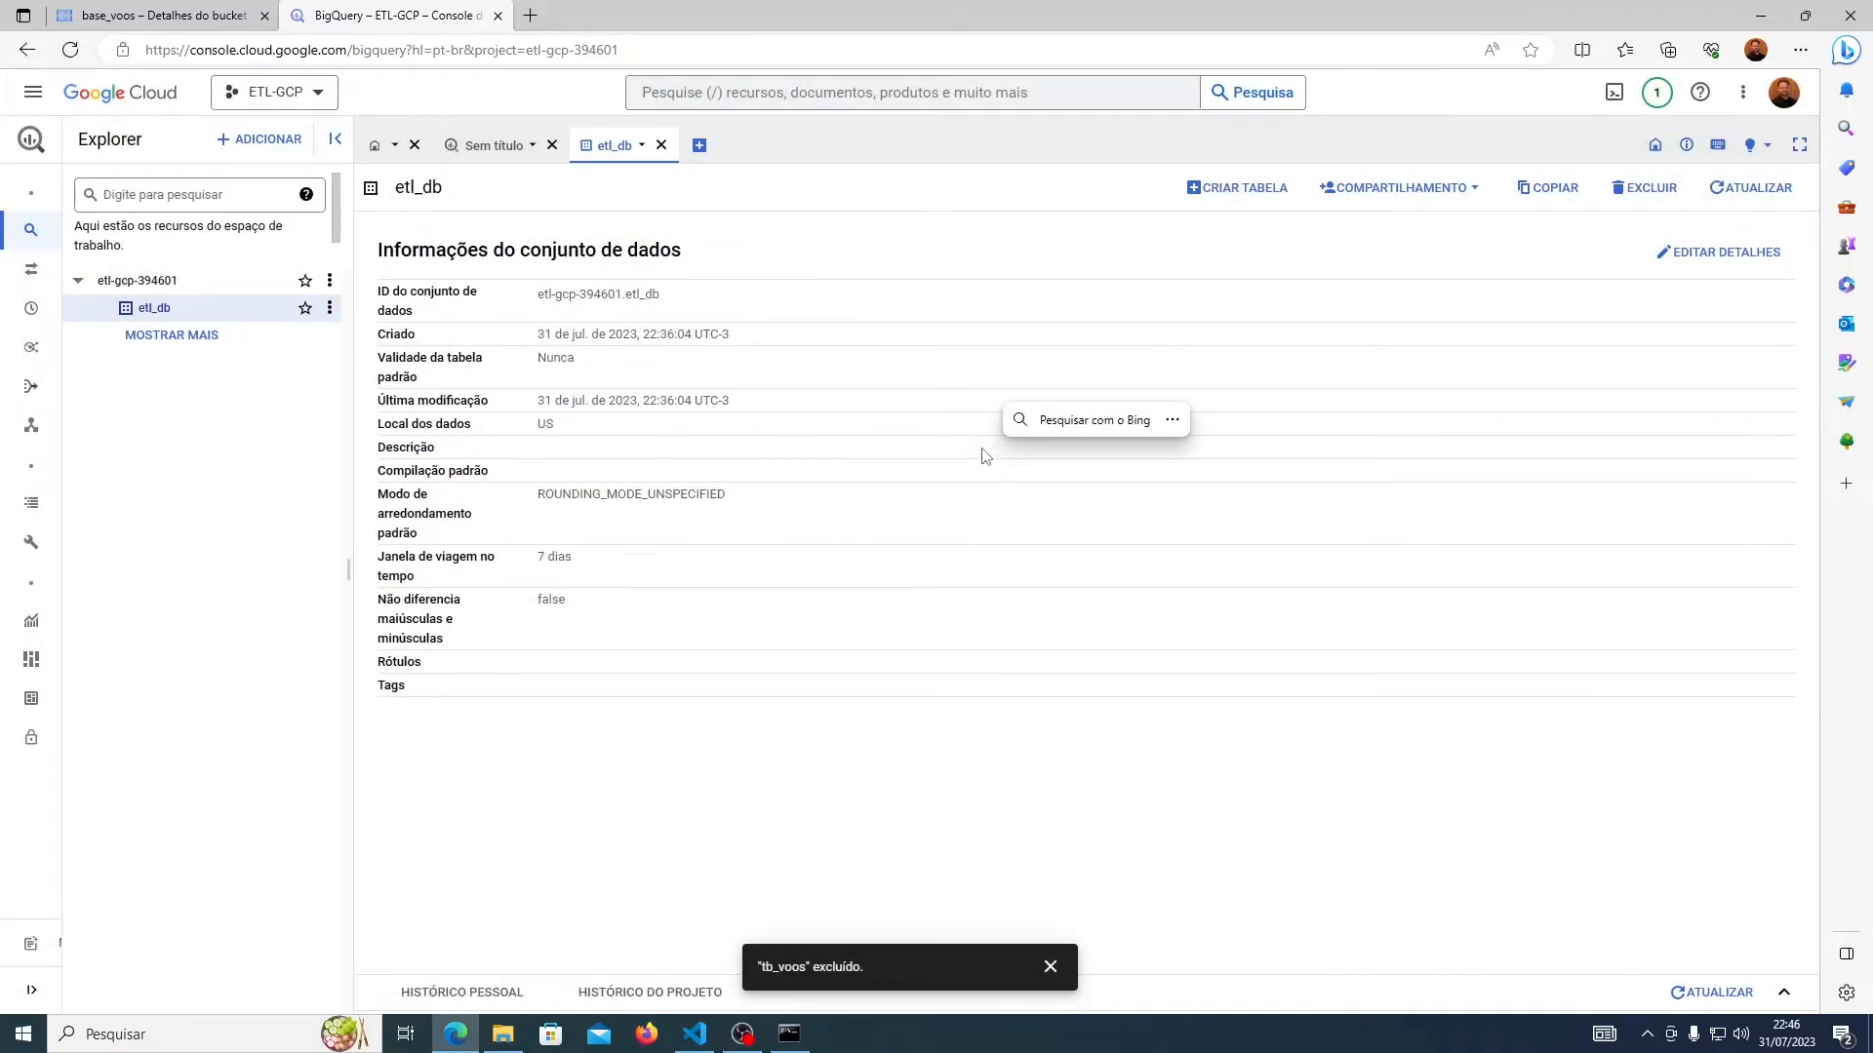
pyautogui.click(257, 92)
pyautogui.click(1007, 460)
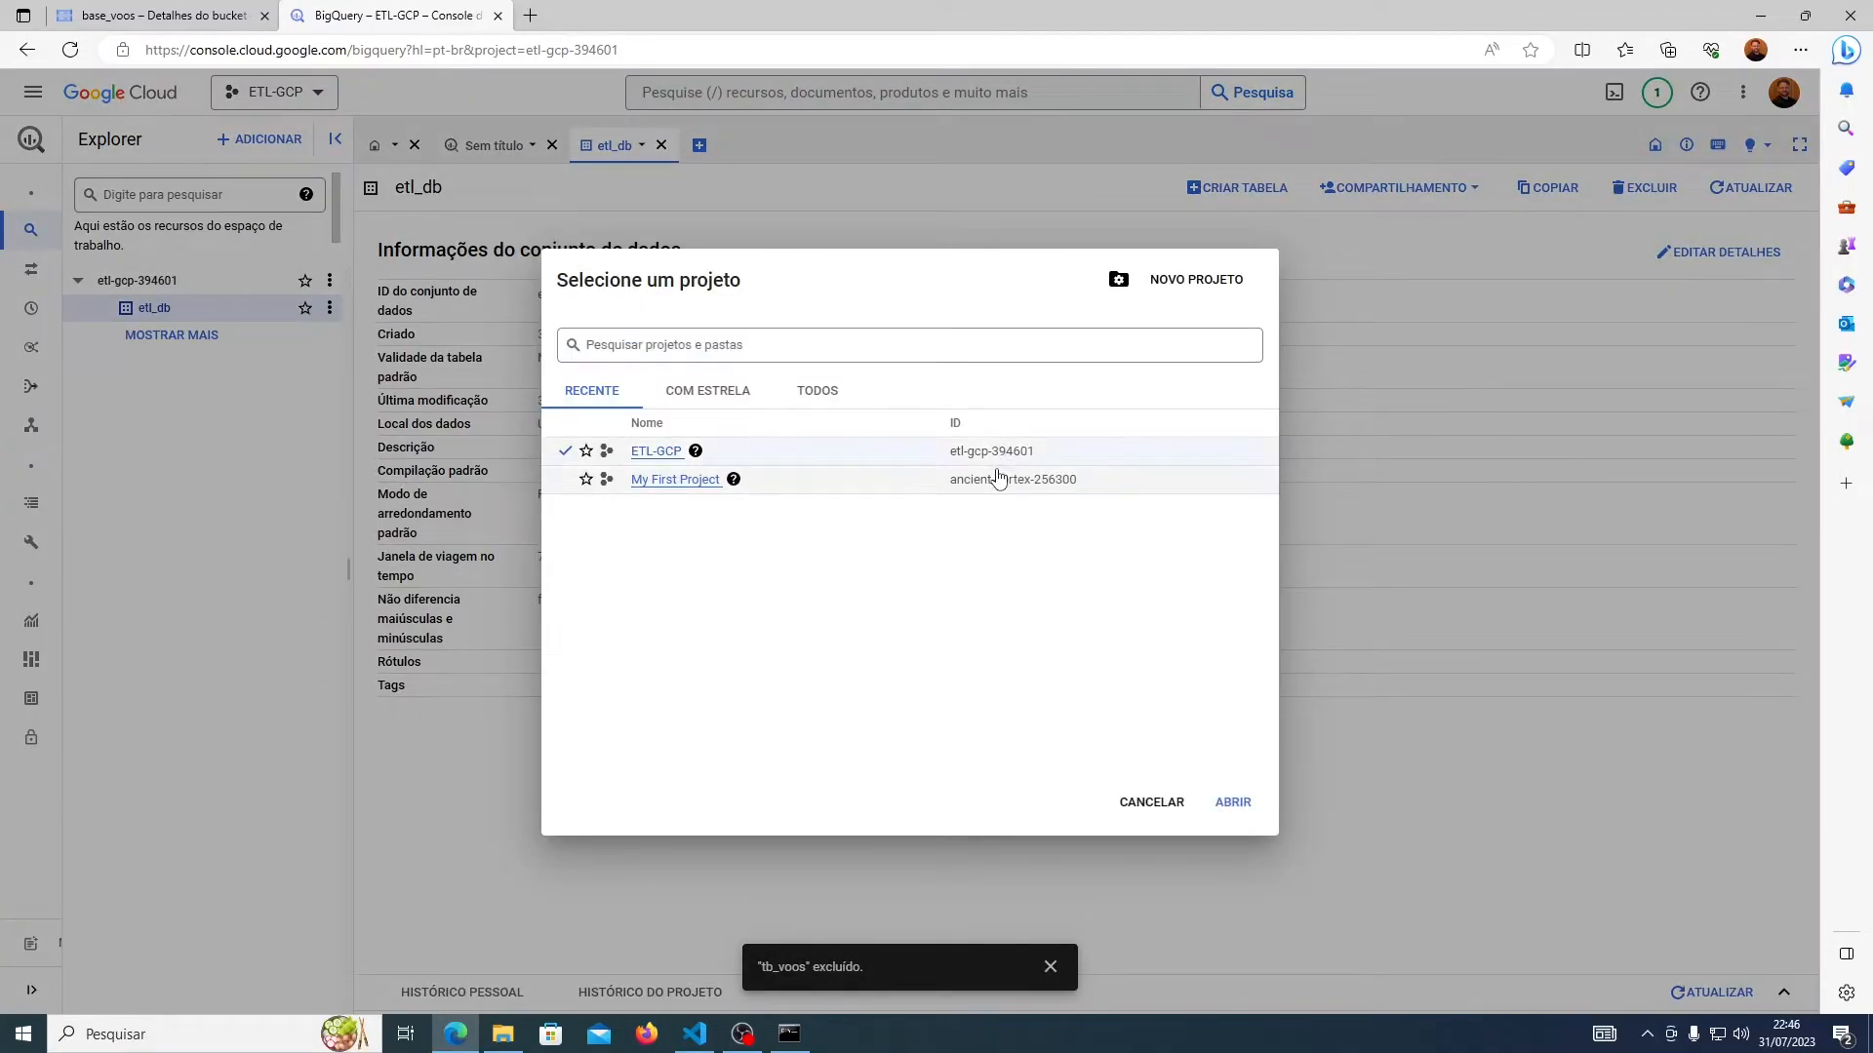
pyautogui.moveTo(949, 452); pyautogui.dragTo(1037, 458)
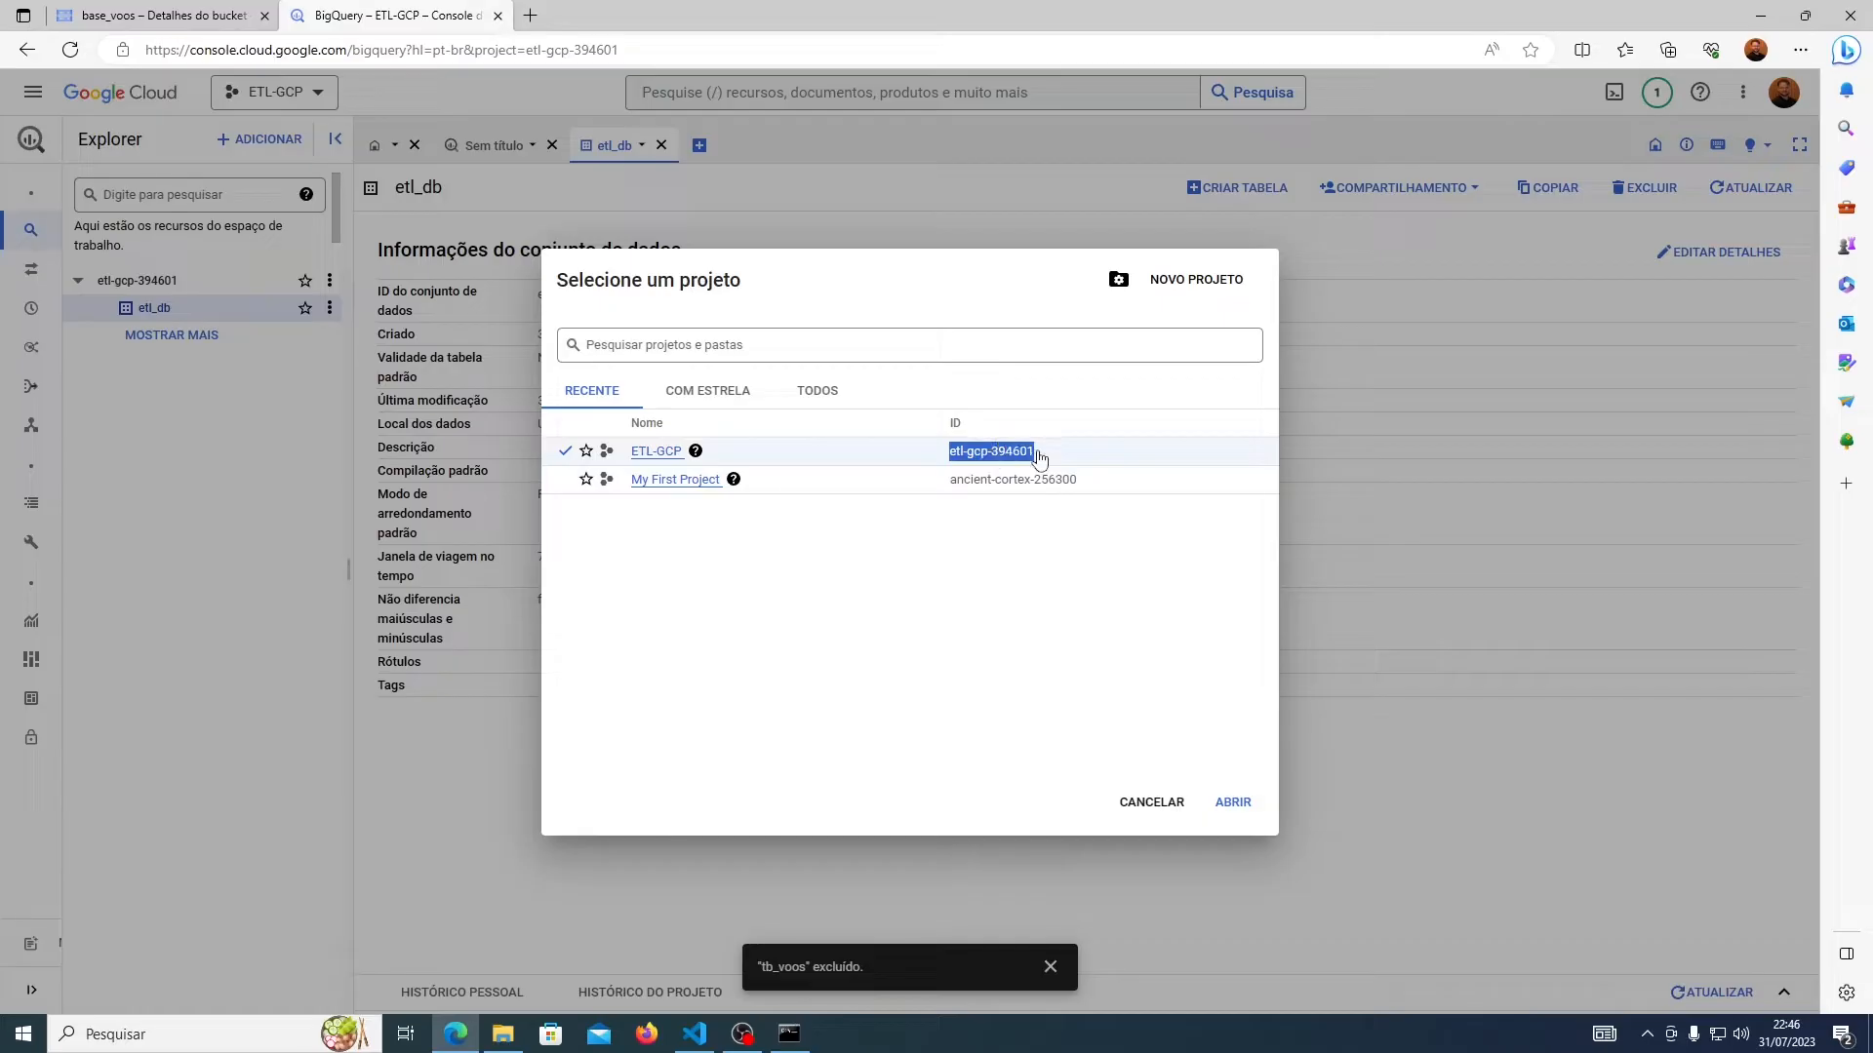
pyautogui.hotkey('ctrl', 'c')
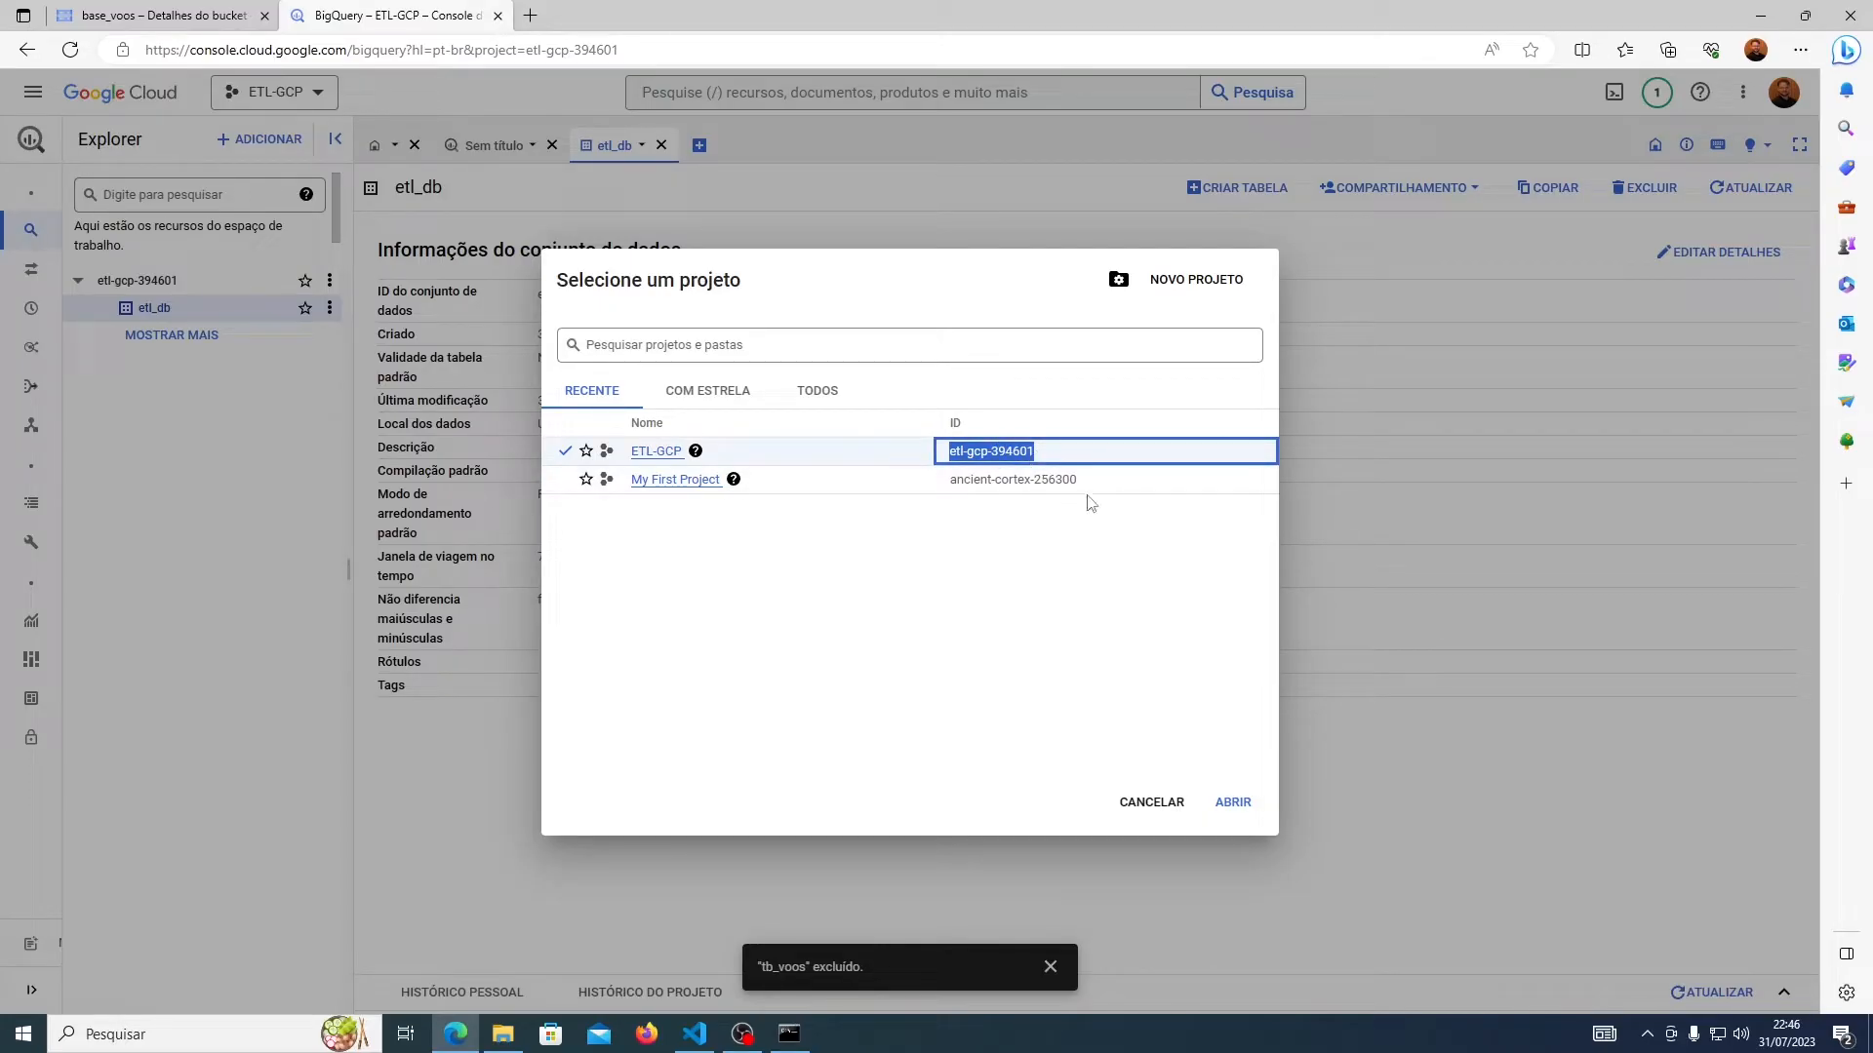
# - Enter the copied project ID etl-gcp-394601 in the gcloud init command prompt and run gcloud info
pyautogui.click(806, 1041)
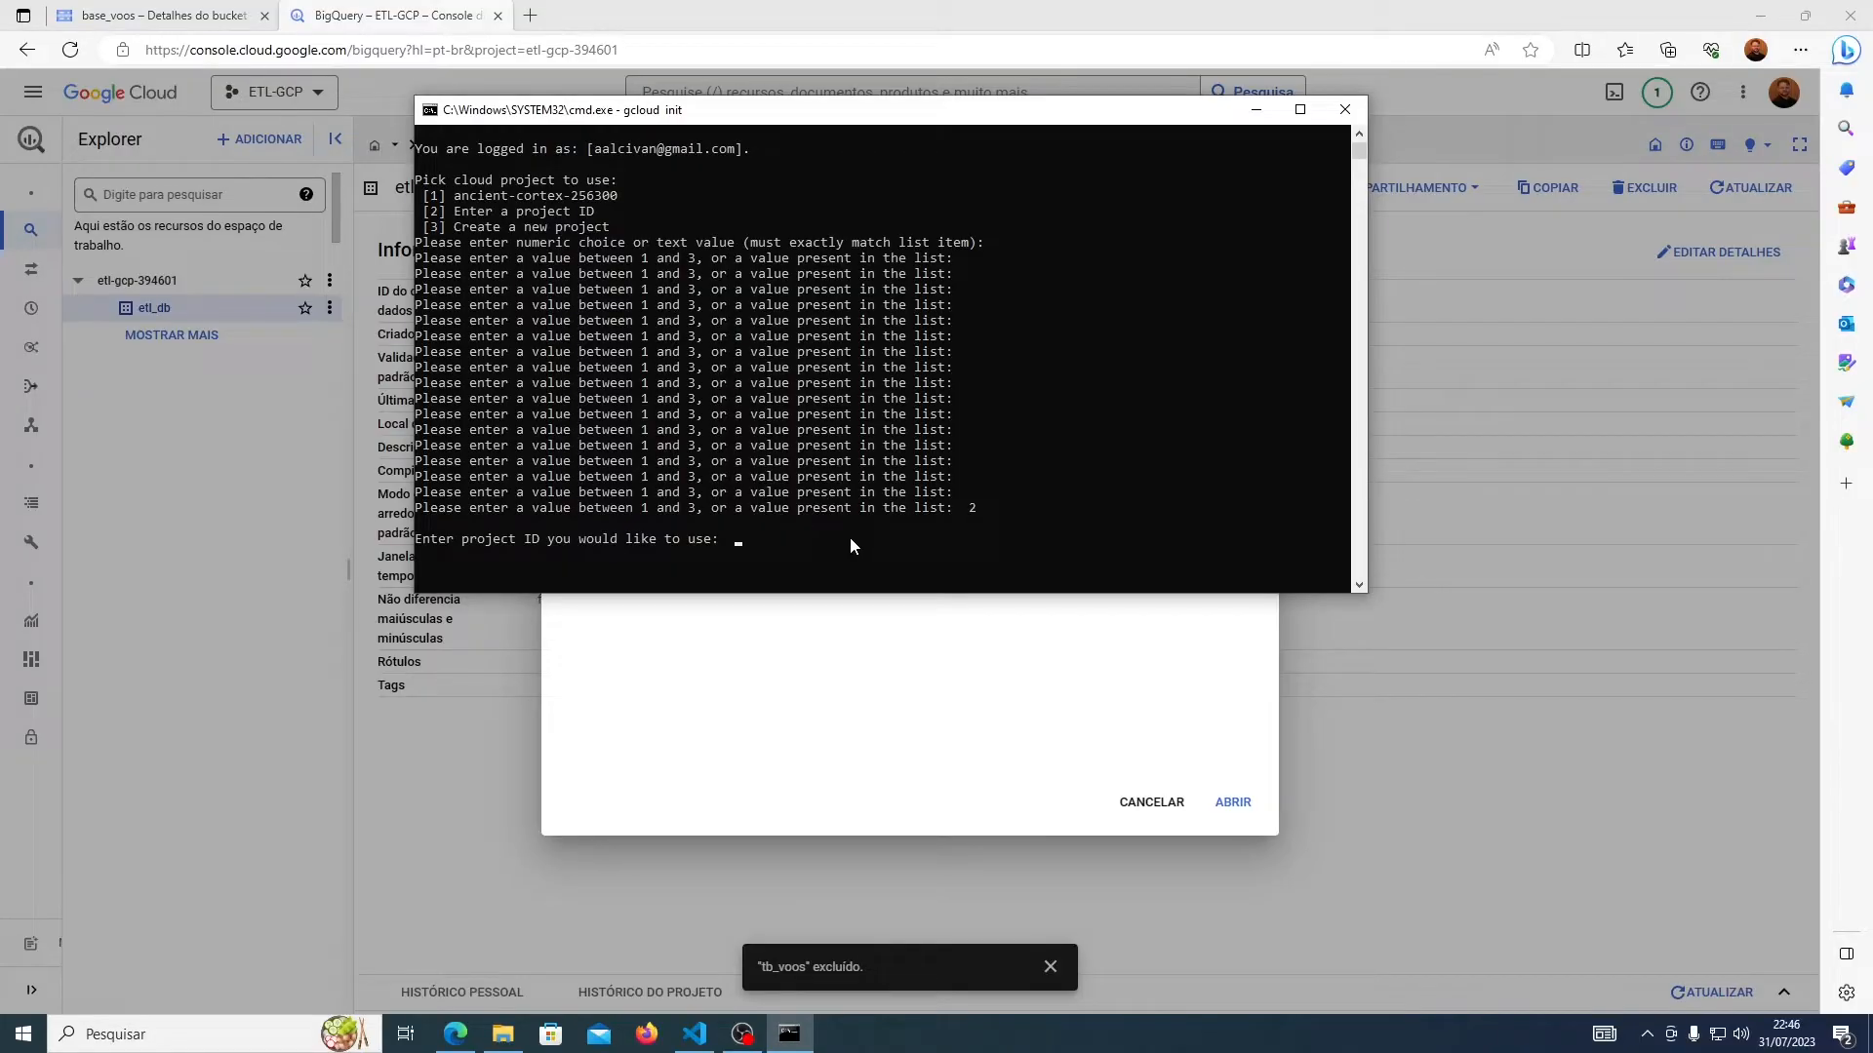
pyautogui.hotkey('ctrl', 'v')
pyautogui.press('Return')
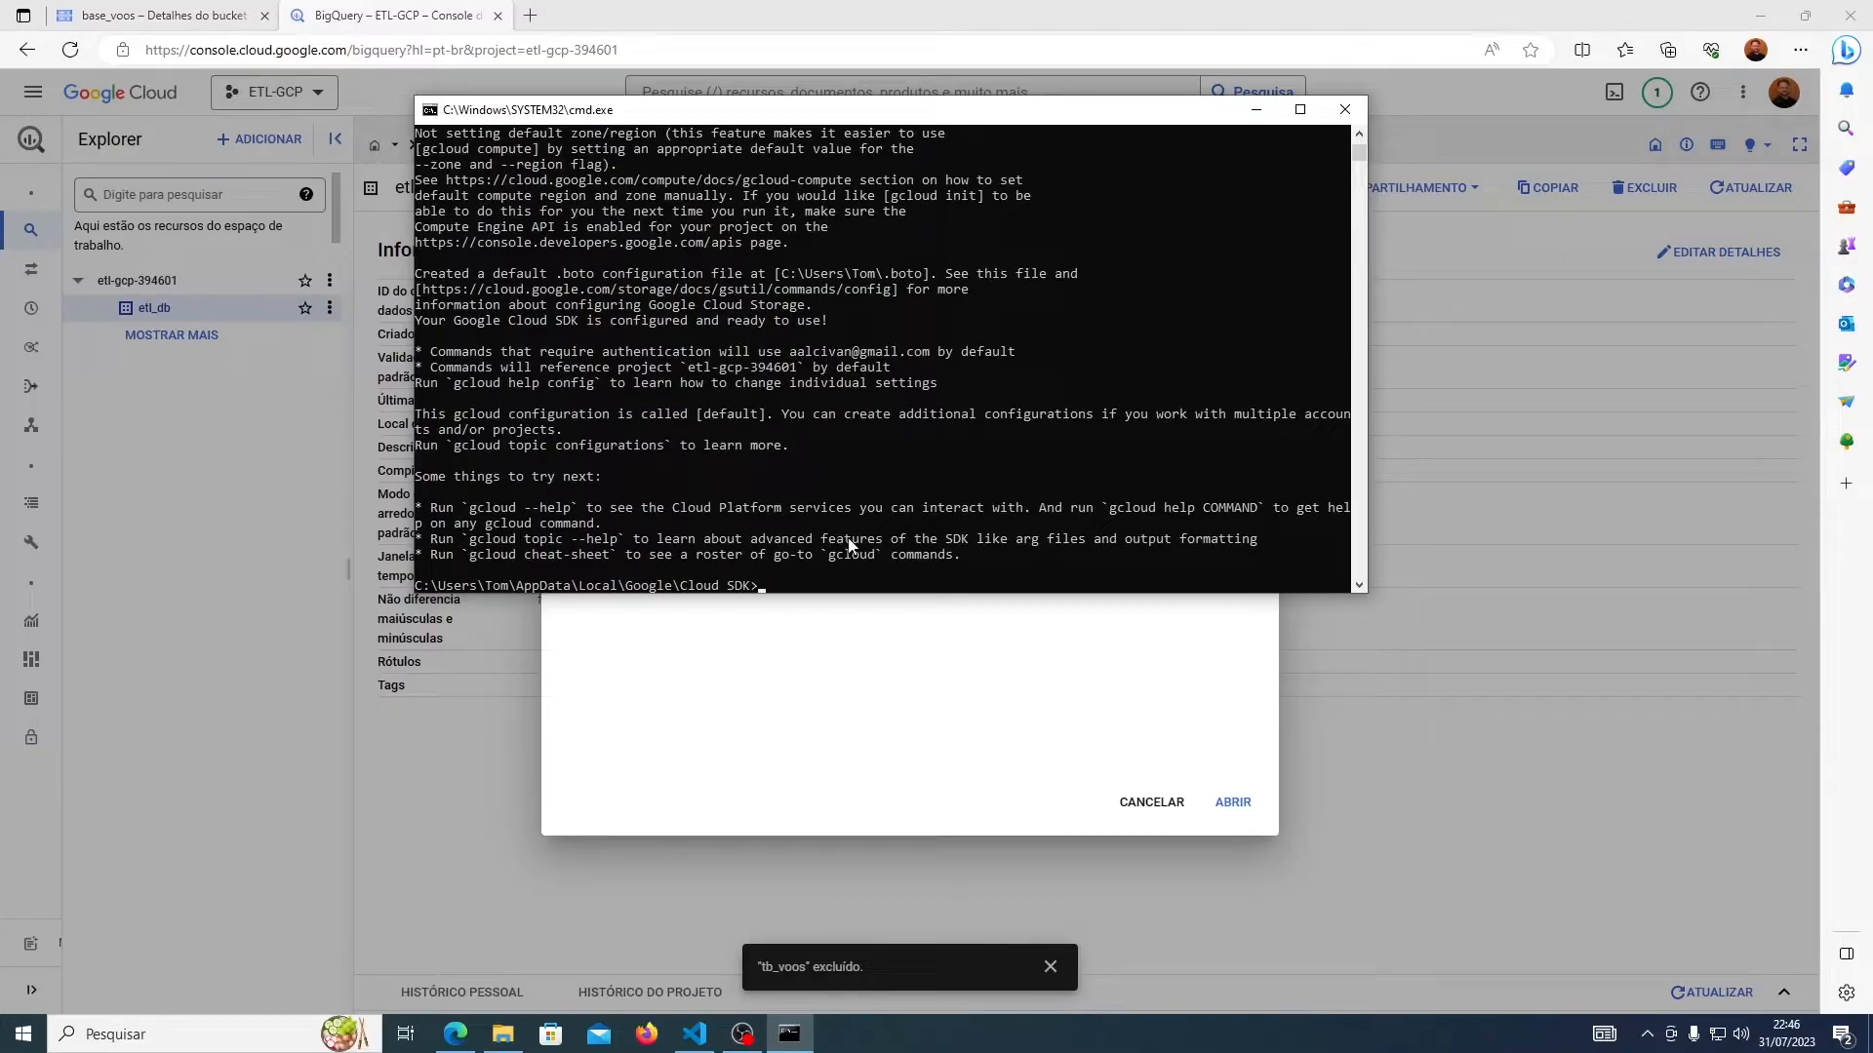
pyautogui.write('gcloud info')
pyautogui.press('Return')
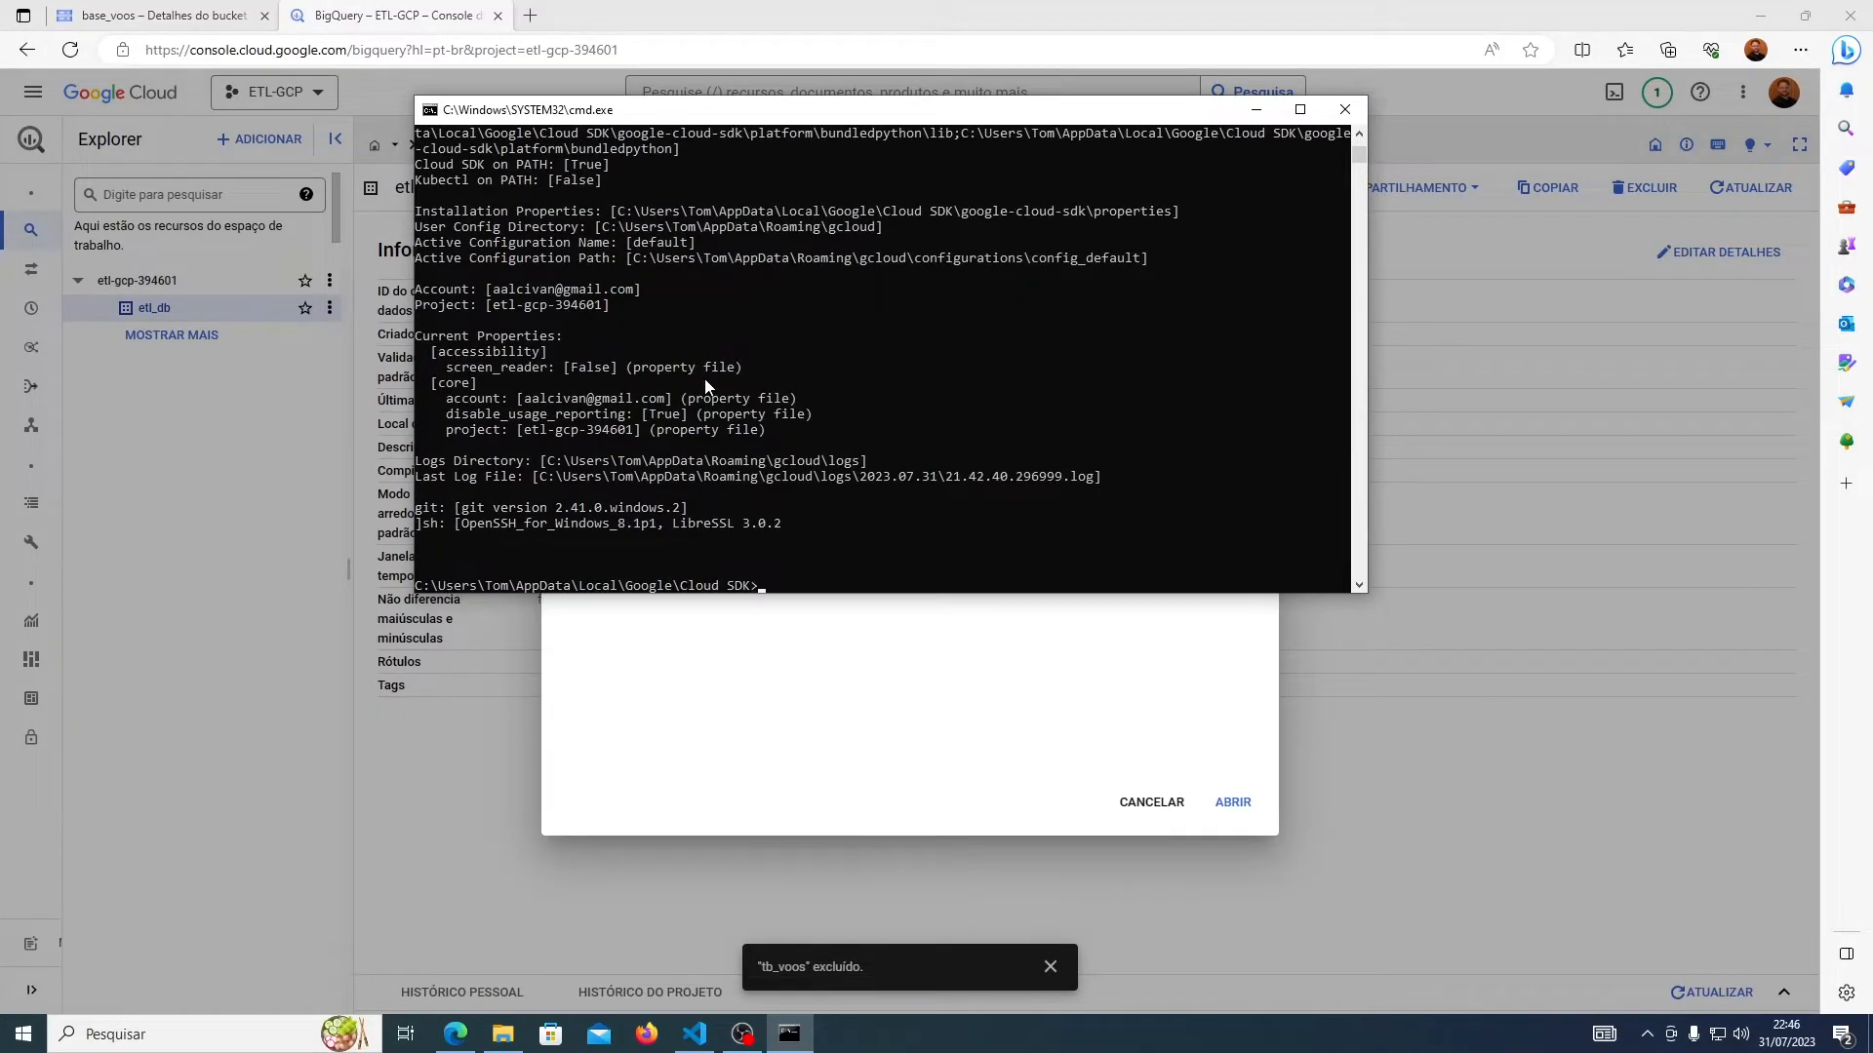
# - Check the account and project entries in the gcloud info output and dismiss the project selection dialog in the Google Cloud console
pyautogui.moveTo(488, 290); pyautogui.dragTo(608, 290)
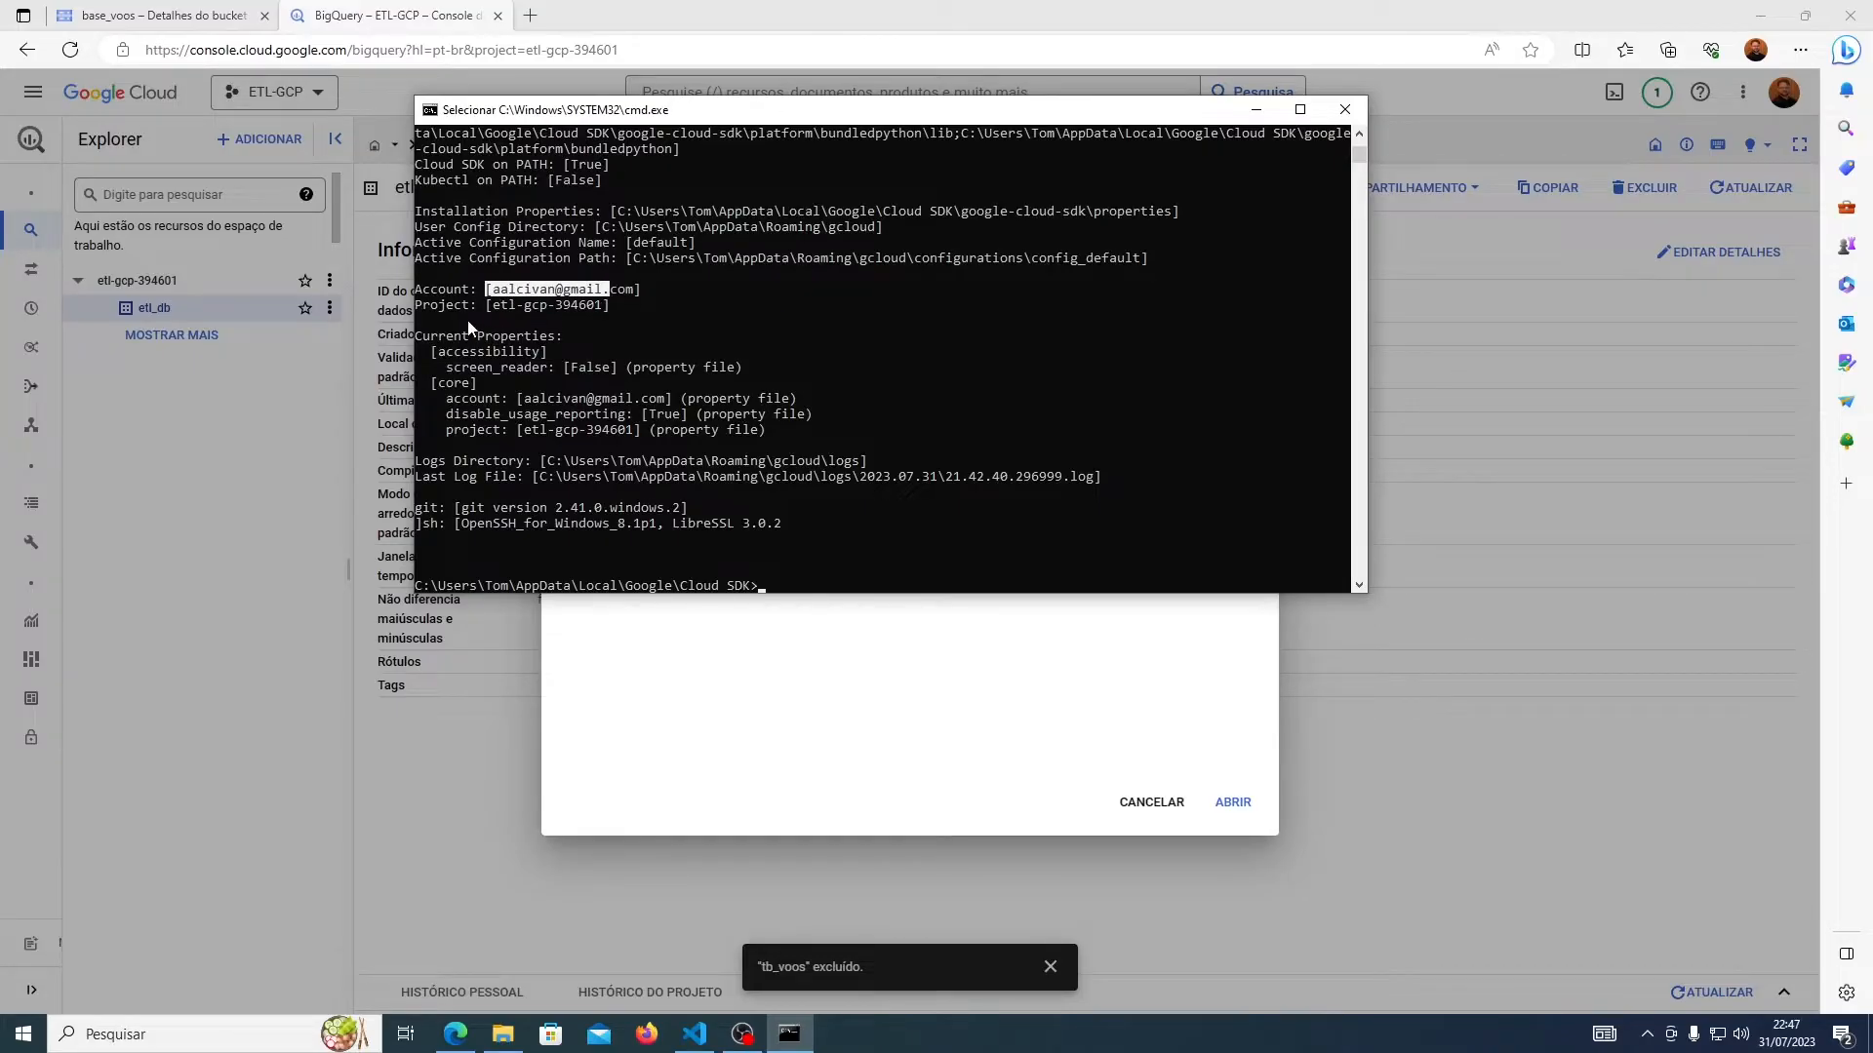
pyautogui.moveTo(487, 305); pyautogui.dragTo(610, 305)
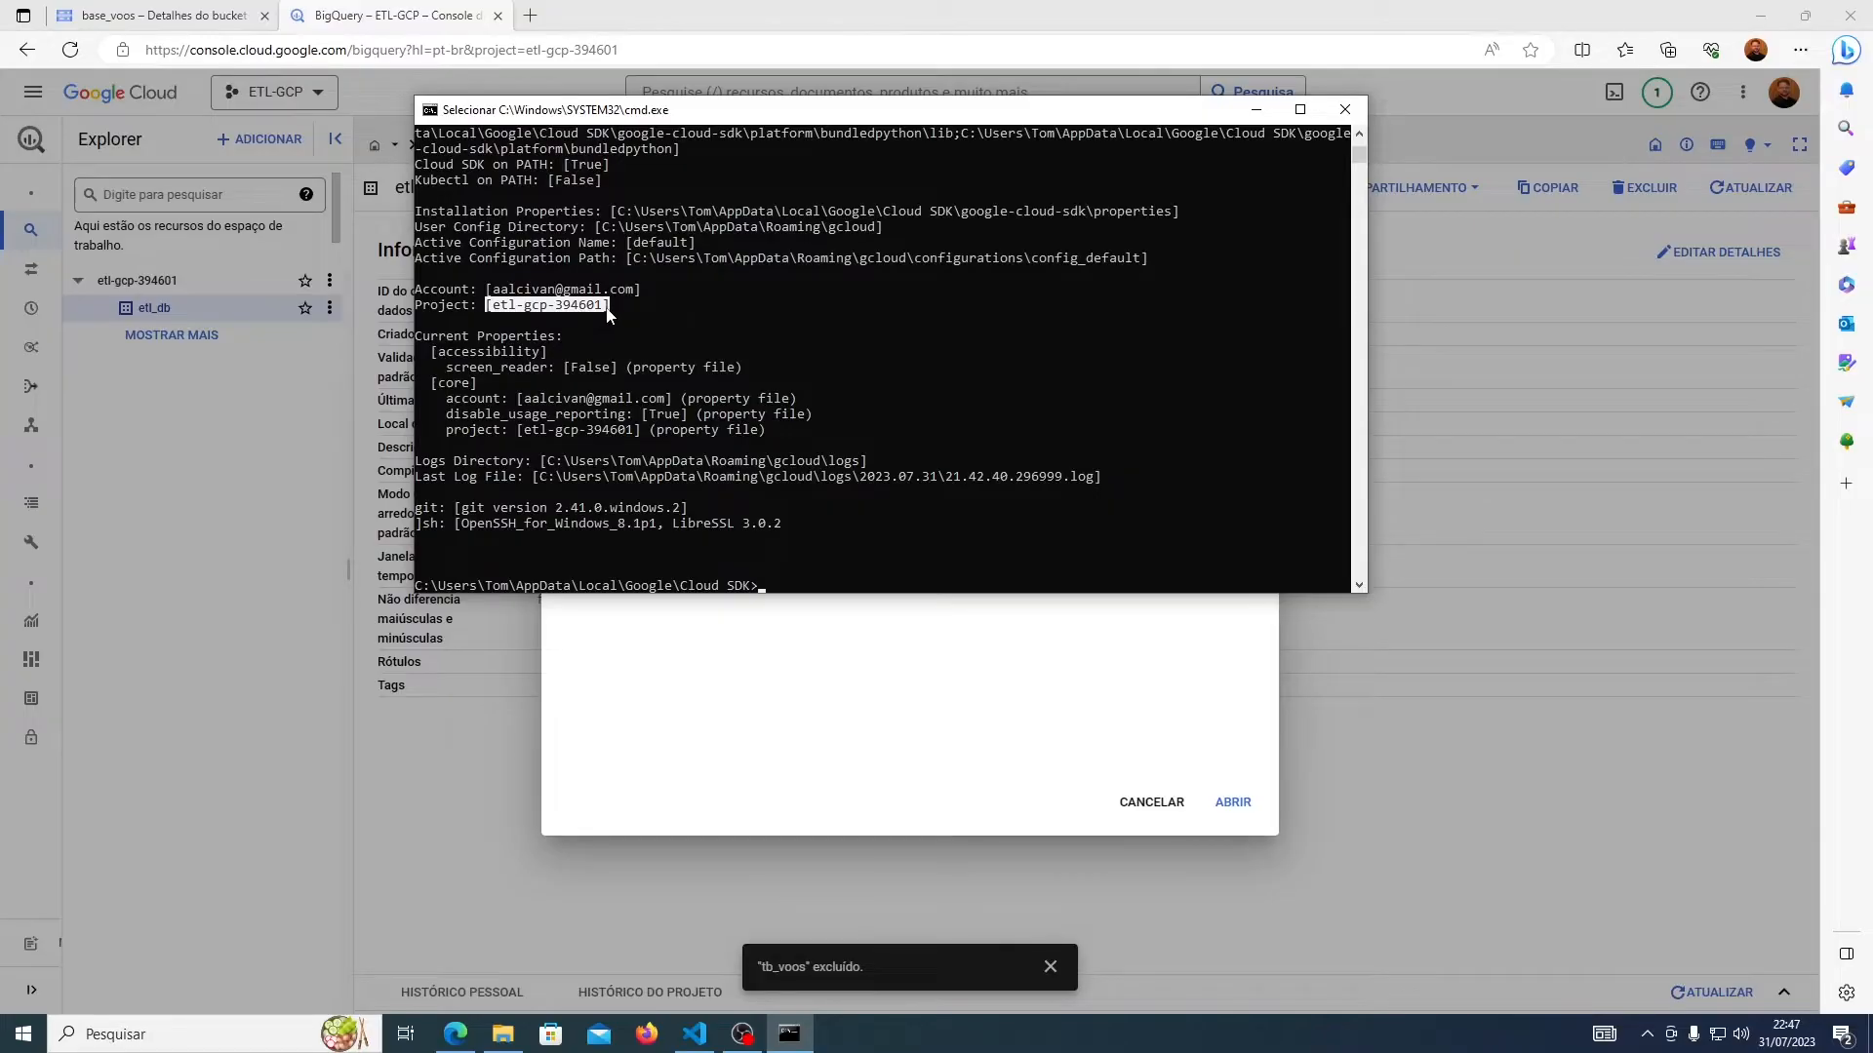
pyautogui.click(1045, 725)
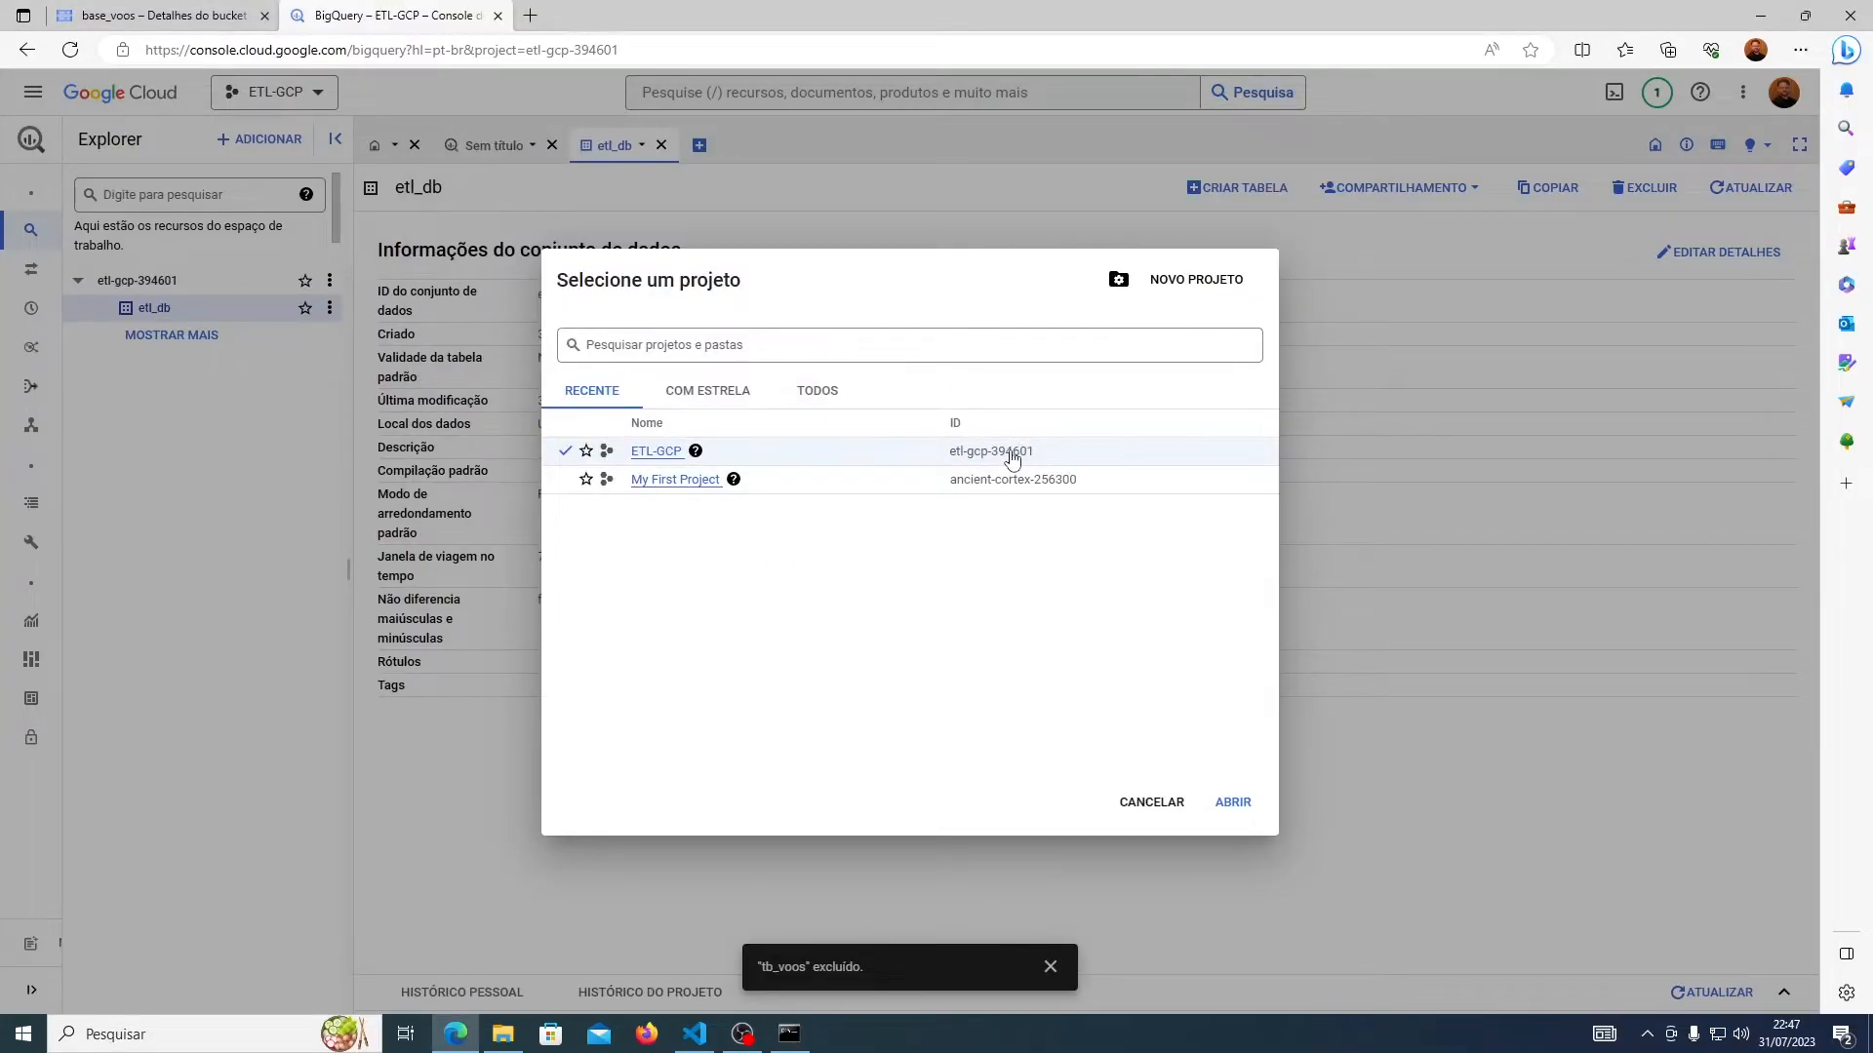
pyautogui.click(1156, 806)
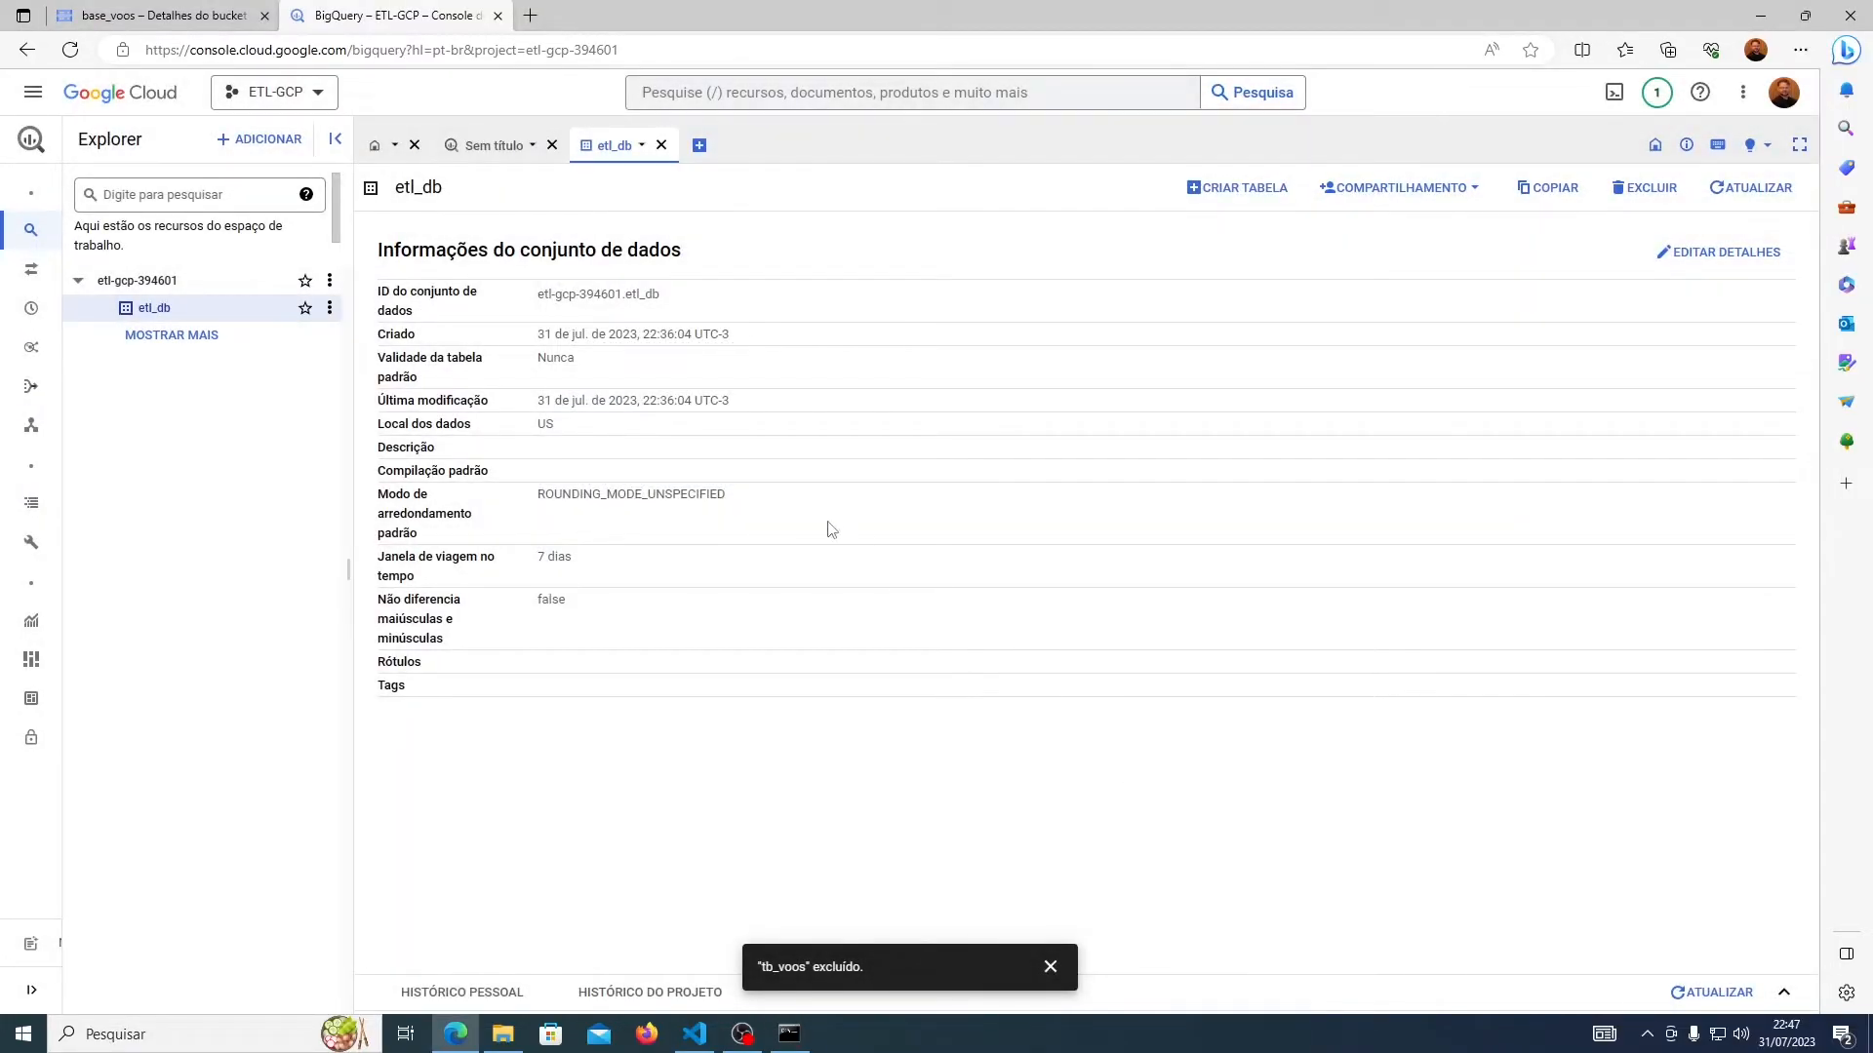
pyautogui.hotkey('alt', 'Tab')
pyautogui.scroll(-3, 840, 536)
pyautogui.scroll(2, 770, 464)
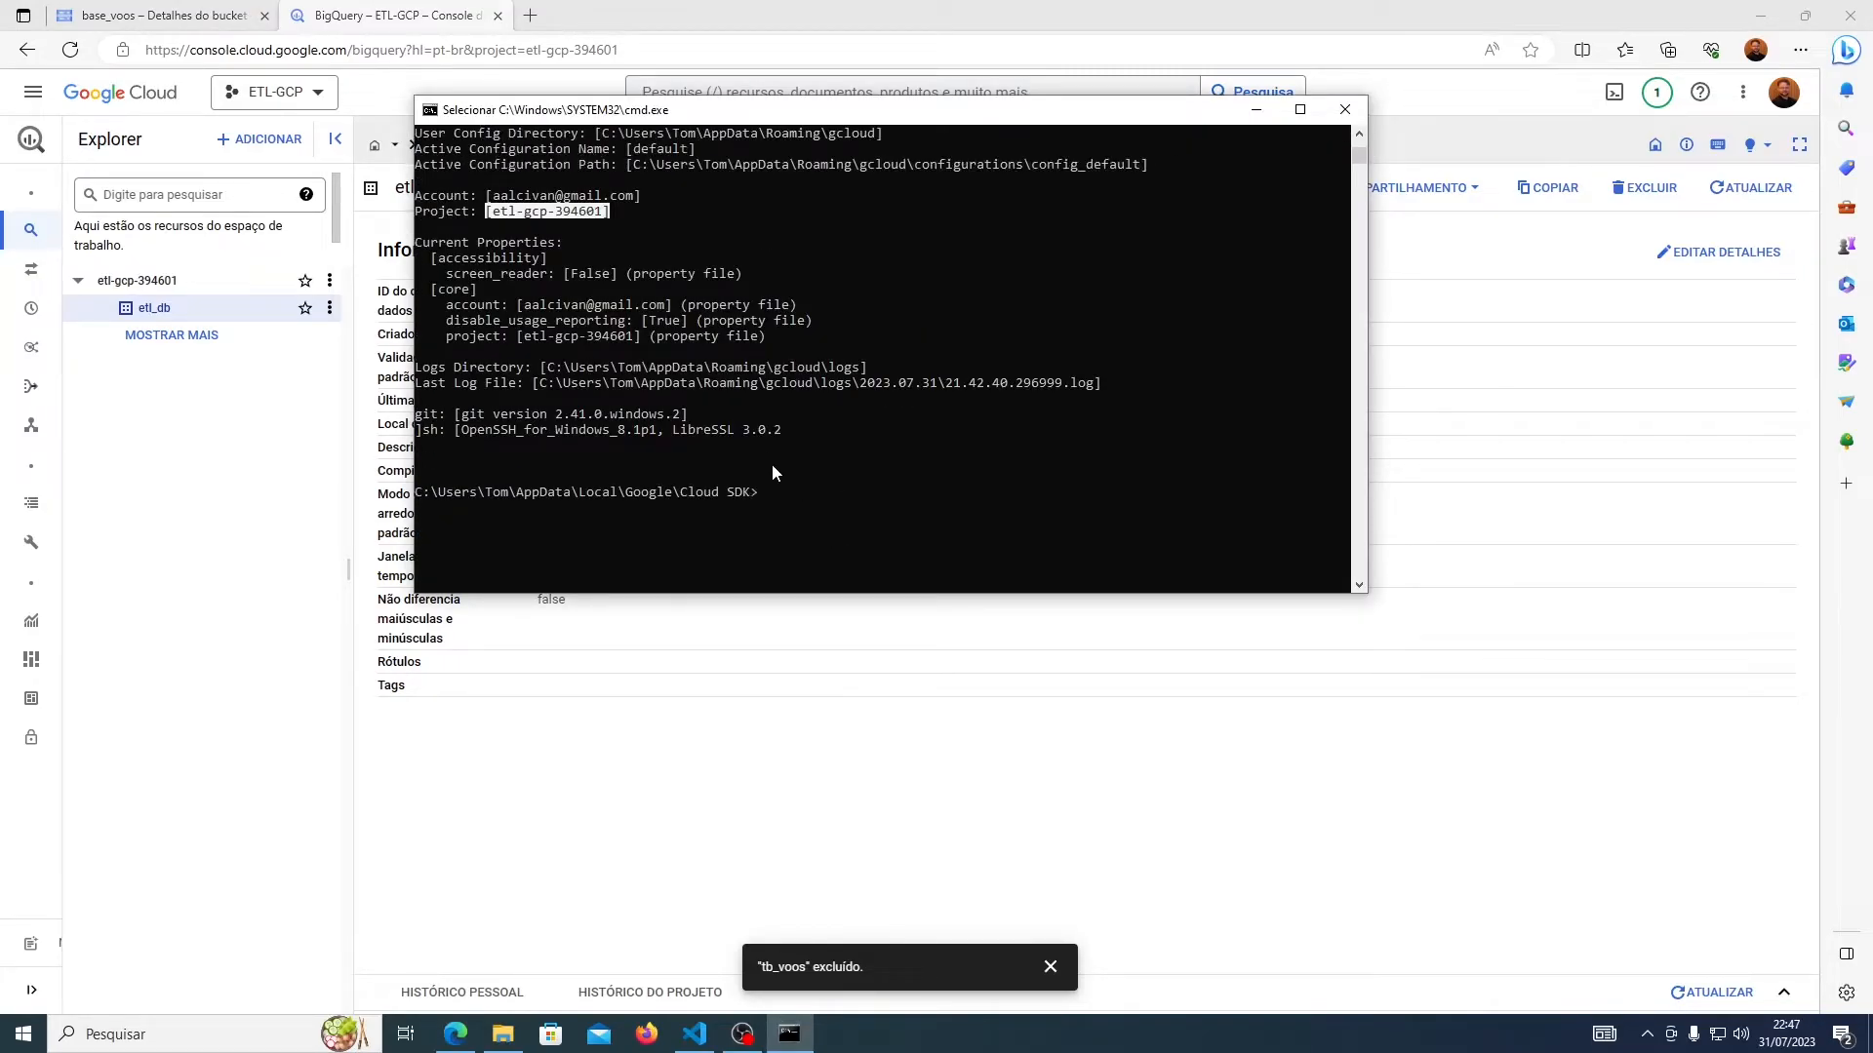
pyautogui.click(787, 543)
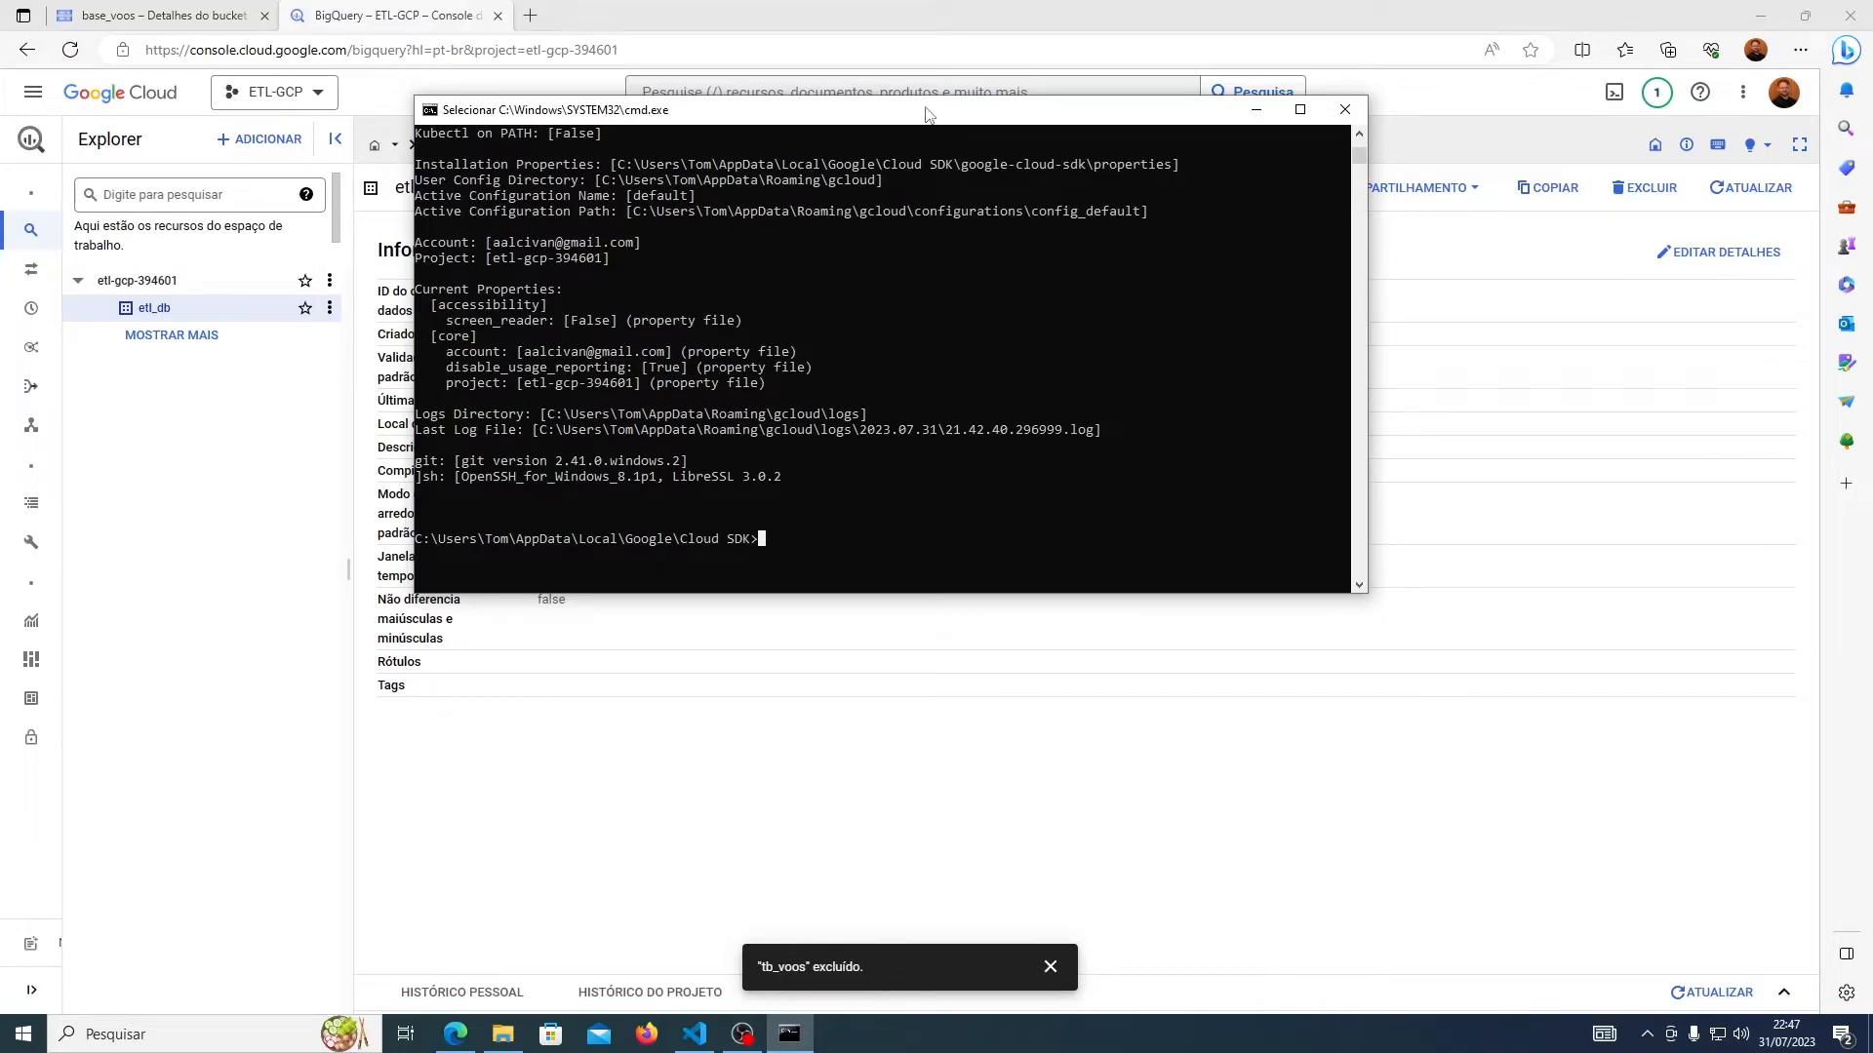
pyautogui.hotkey('alt', 'Tab')
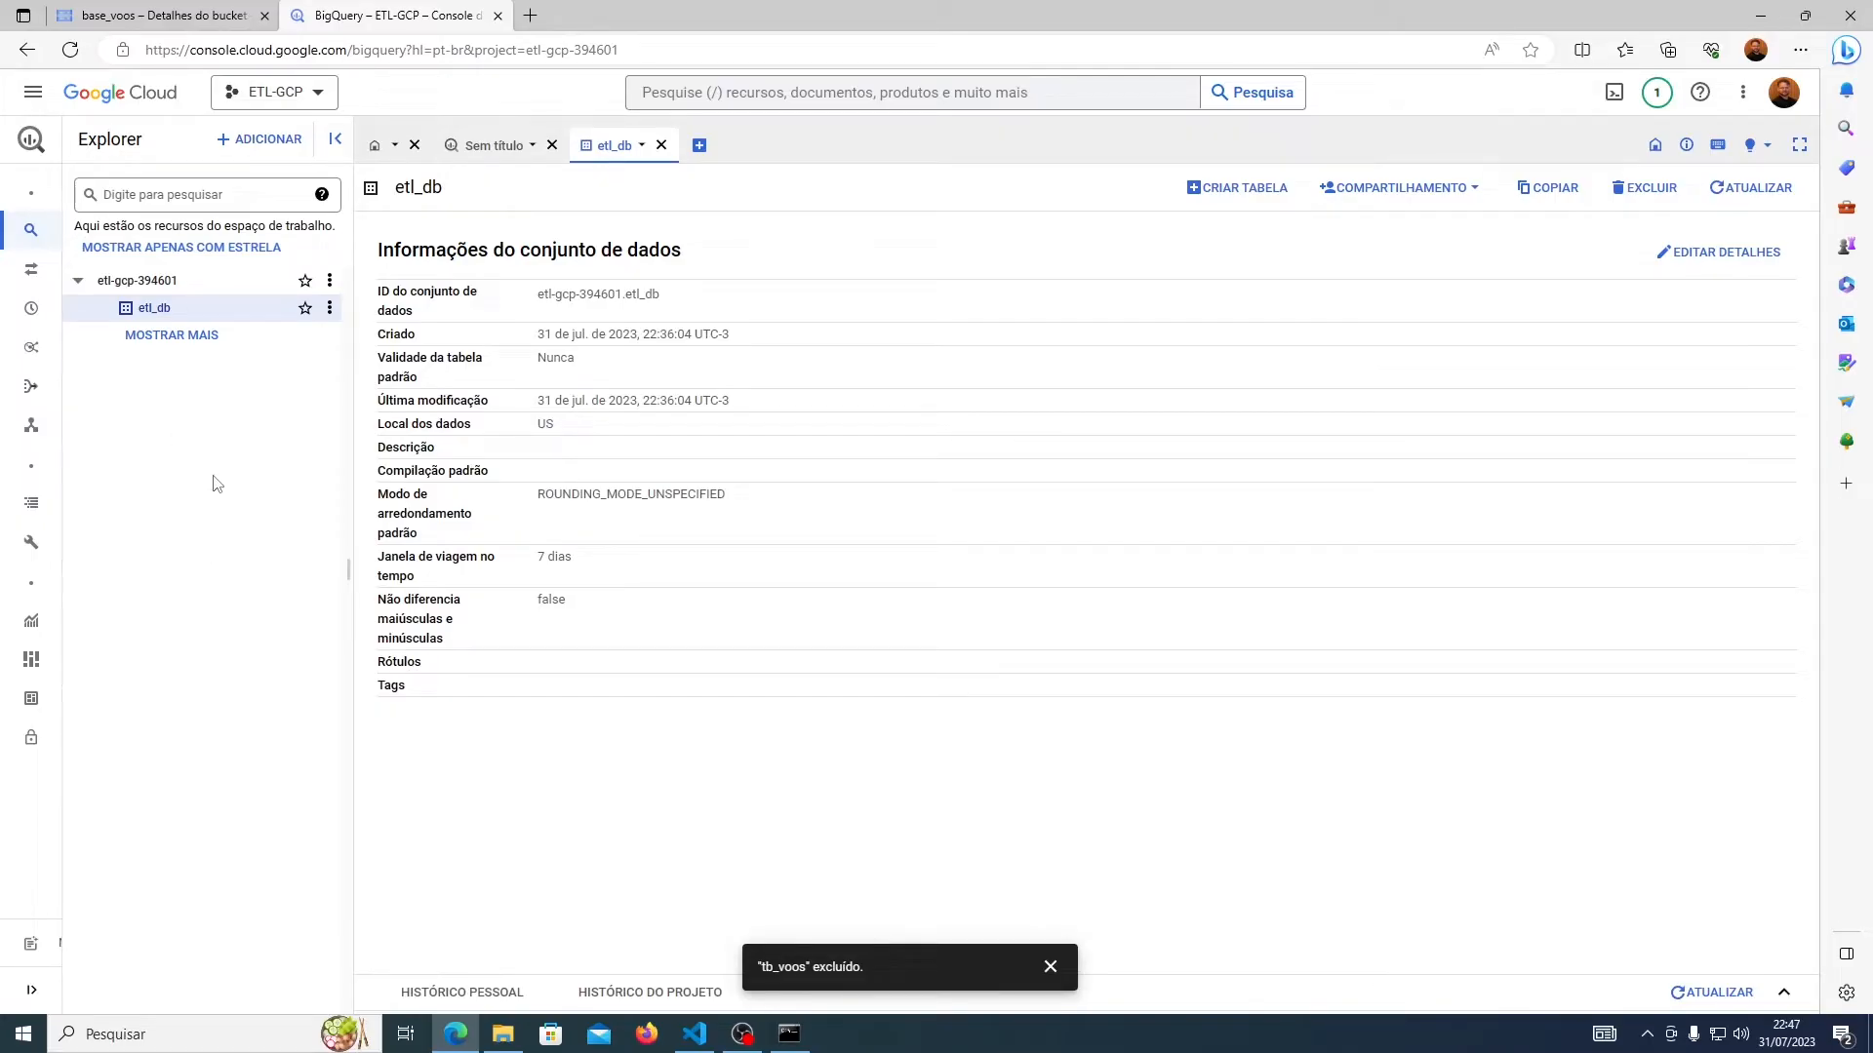
pyautogui.hotkey('alt', 'Tab')
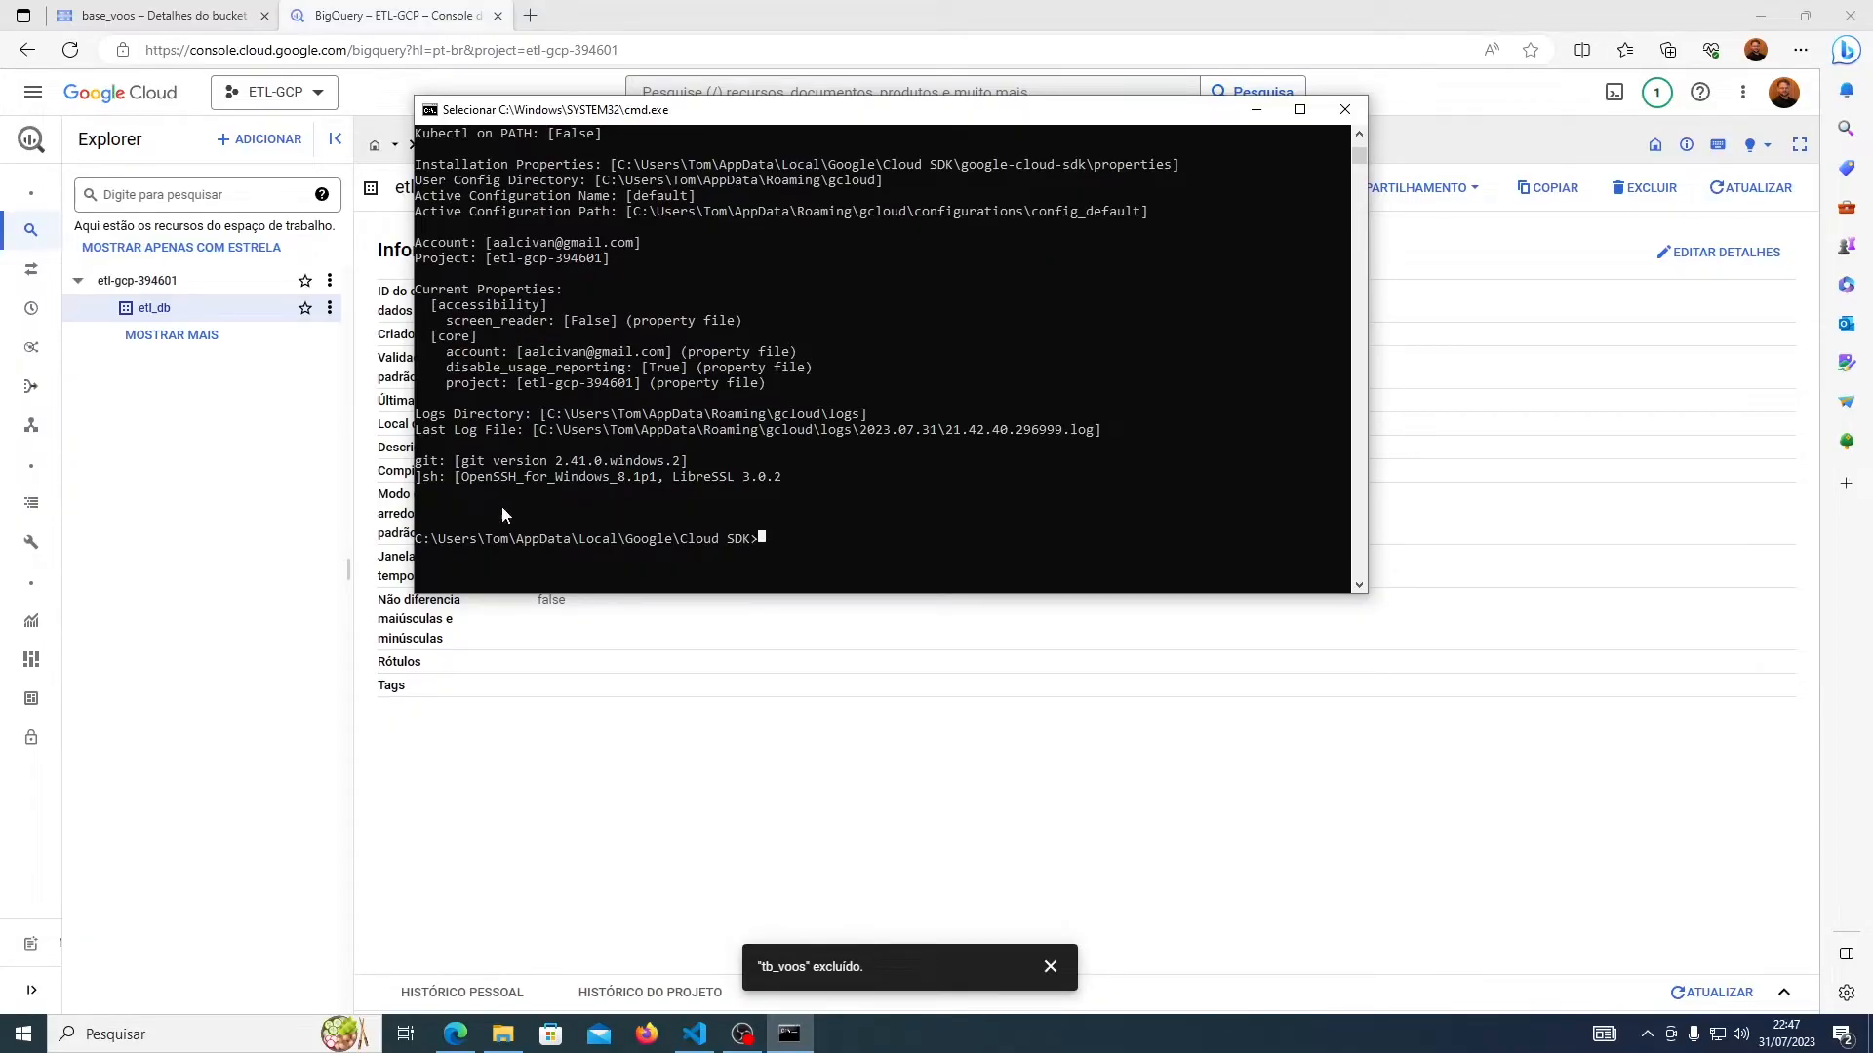
pyautogui.click(188, 533)
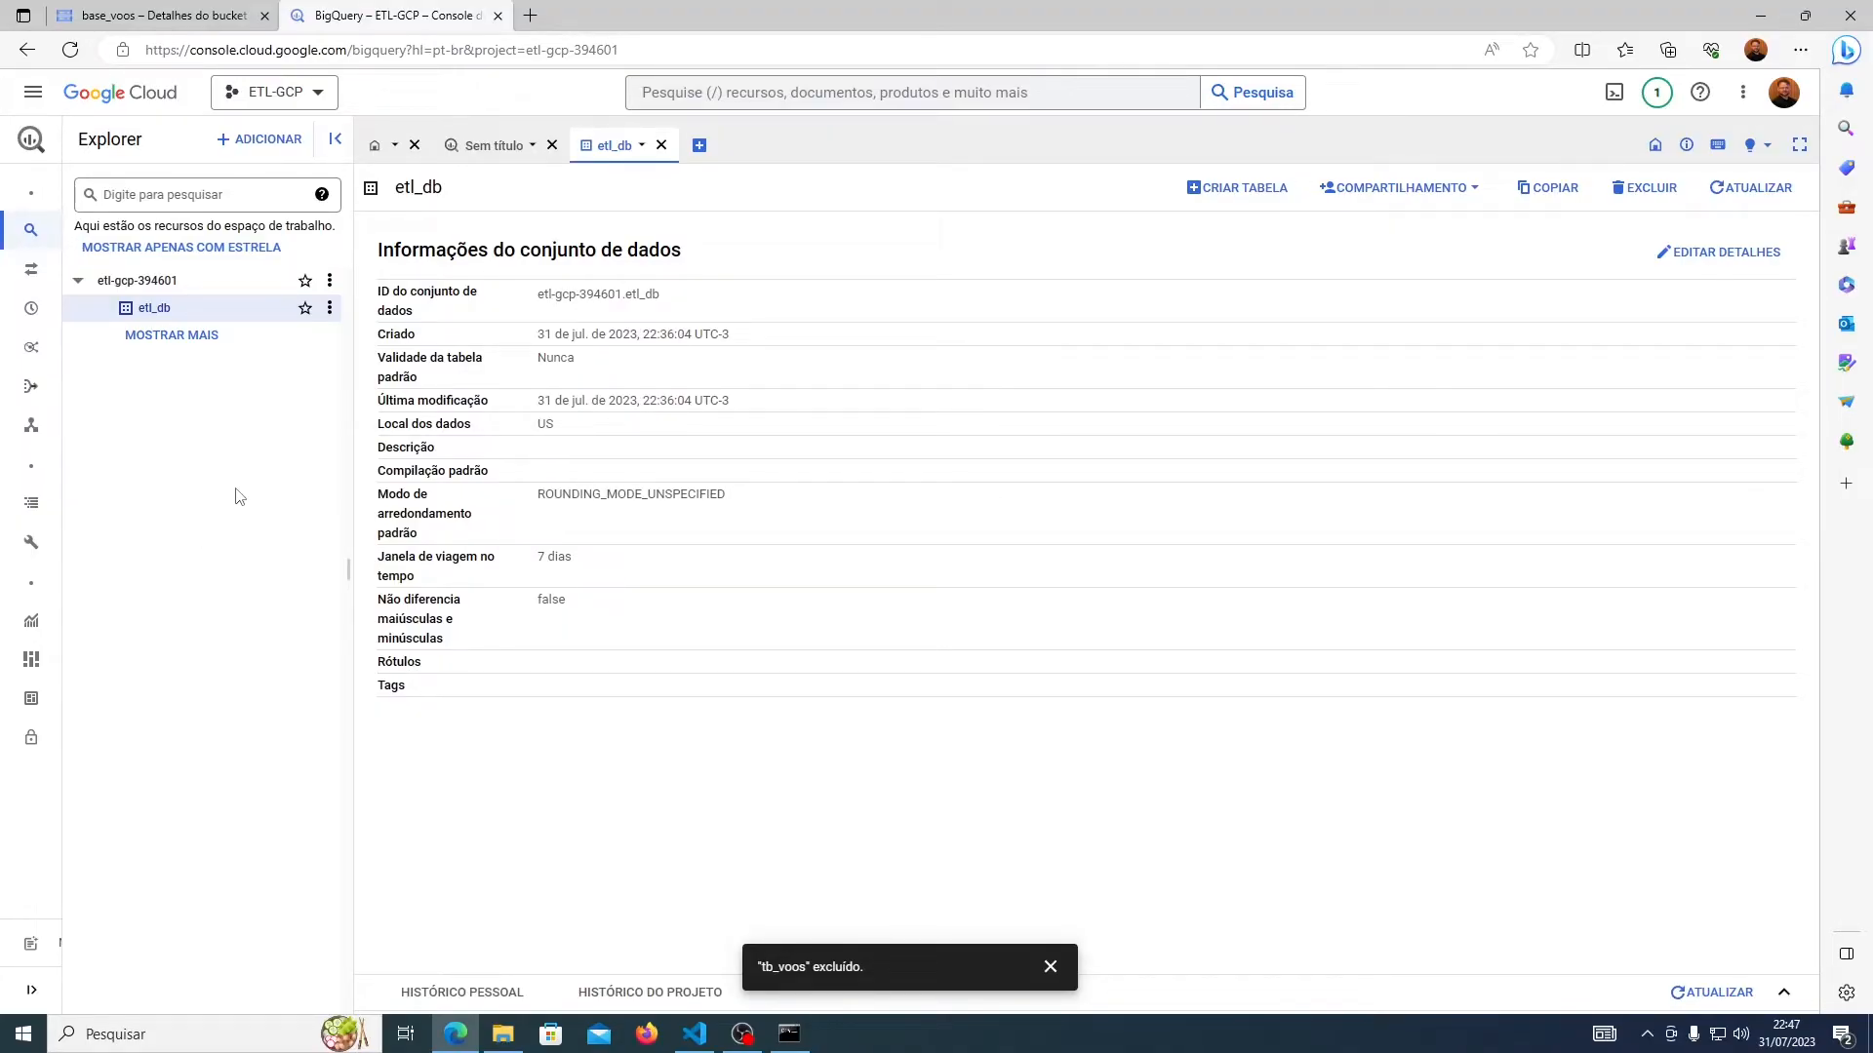
# - Create the BigQuery table by running bq mk -t etl_db.tb_voos in the command prompt
pyautogui.hotkey('alt', 'Tab')
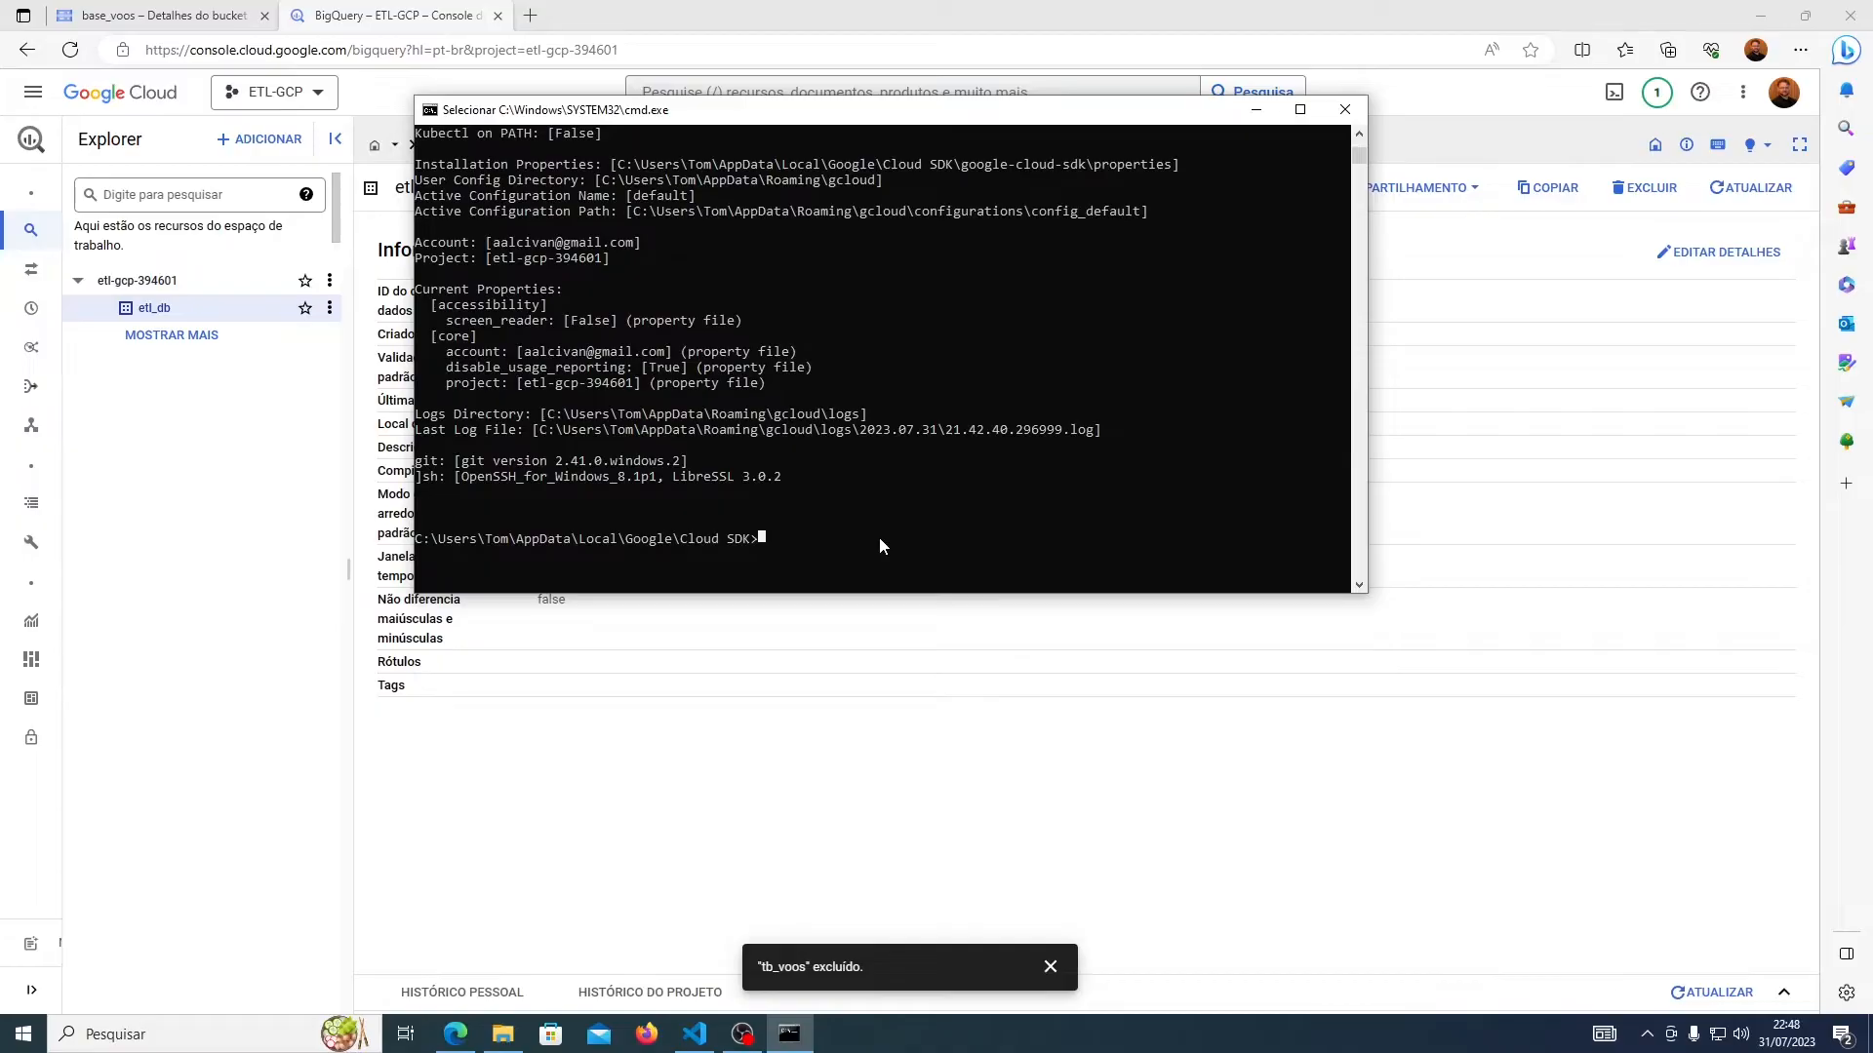
pyautogui.write('bq mk -t')
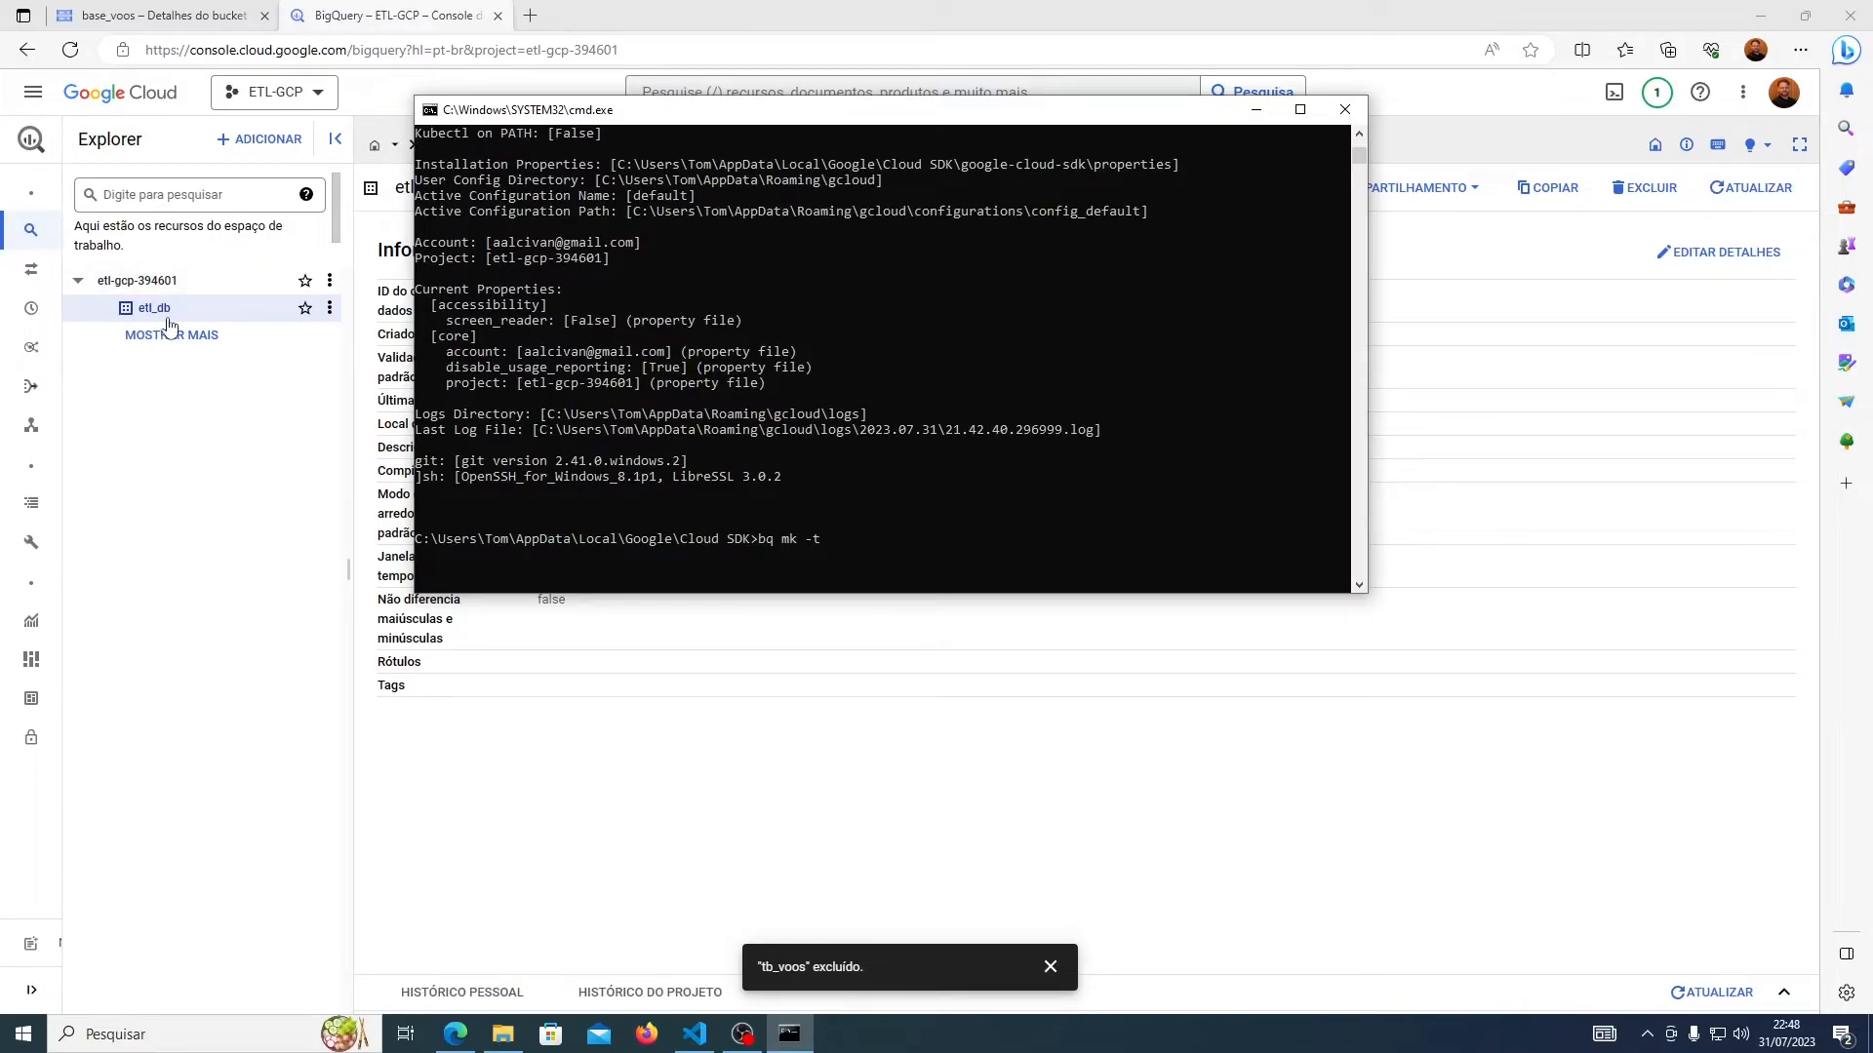
pyautogui.write('etl_db.tb_voos')
pyautogui.press('Return')
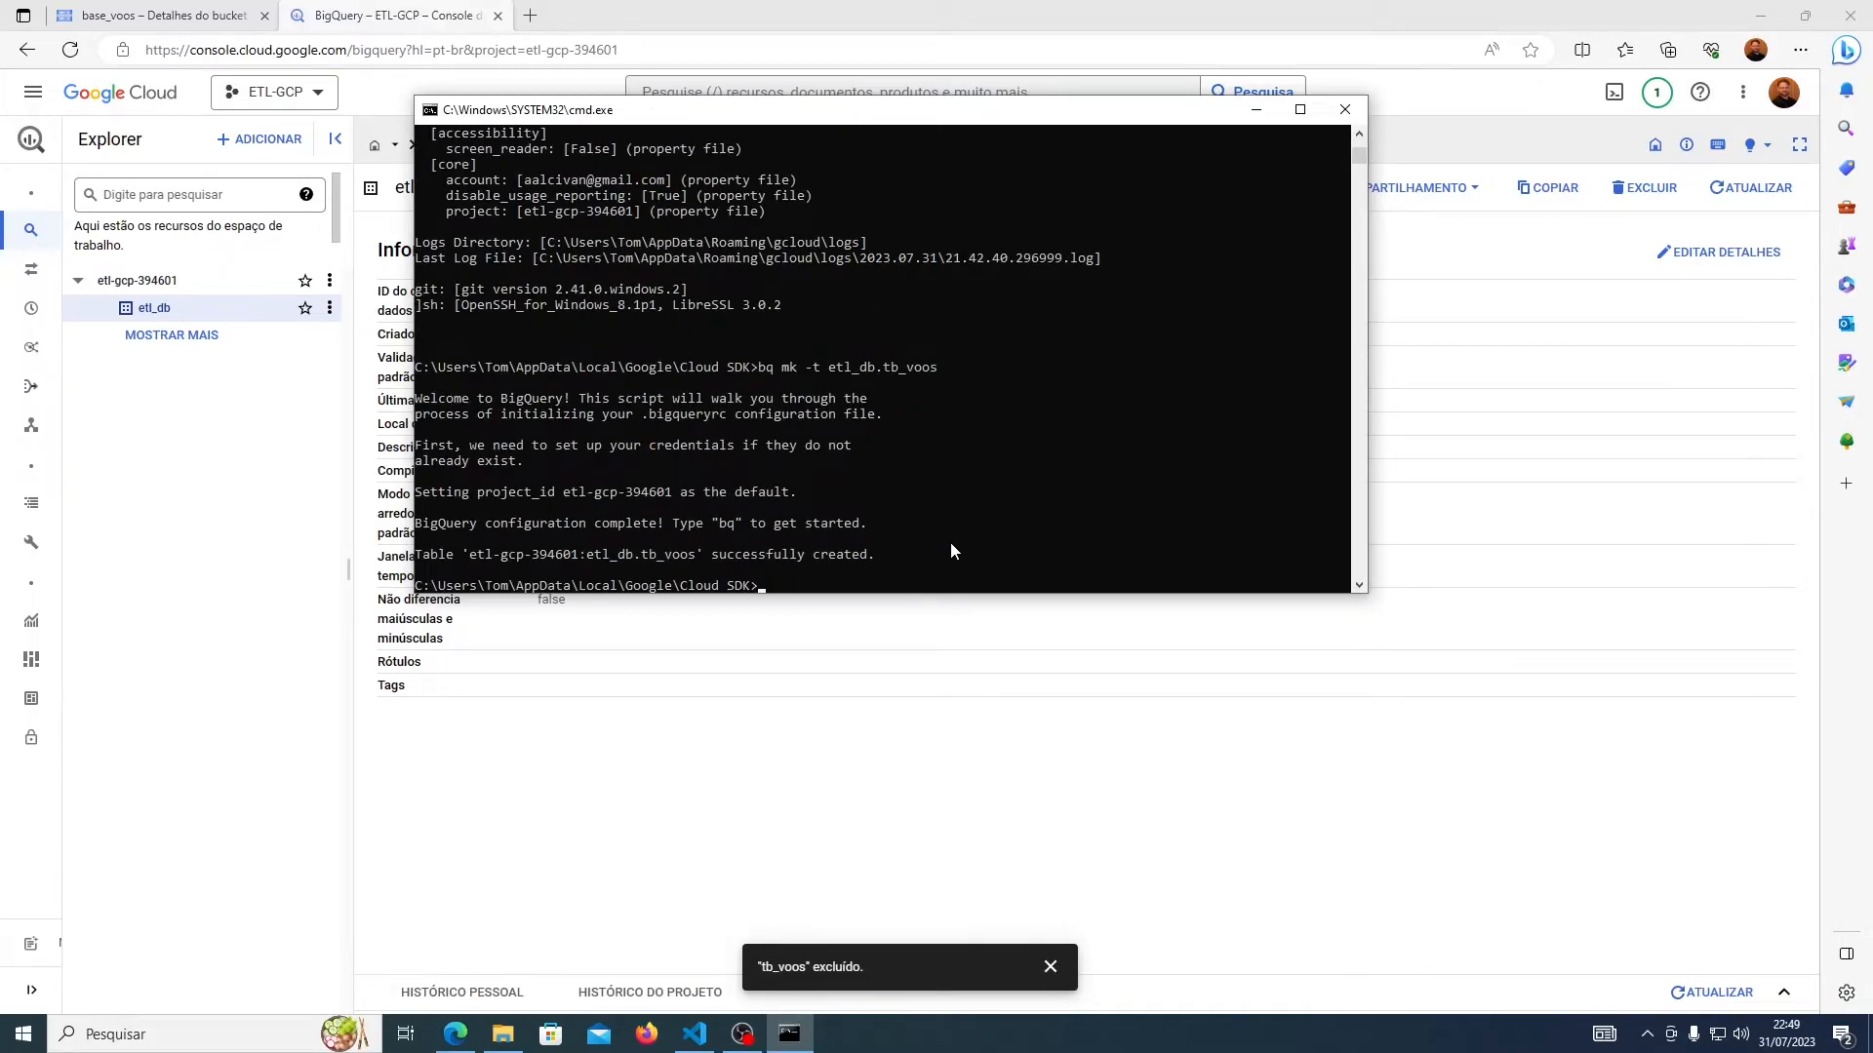
# - Return to the BigQuery console in the browser and refresh the contents of the etl_db dataset
pyautogui.moveTo(699, 550); pyautogui.dragTo(871, 561)
pyautogui.click(273, 462)
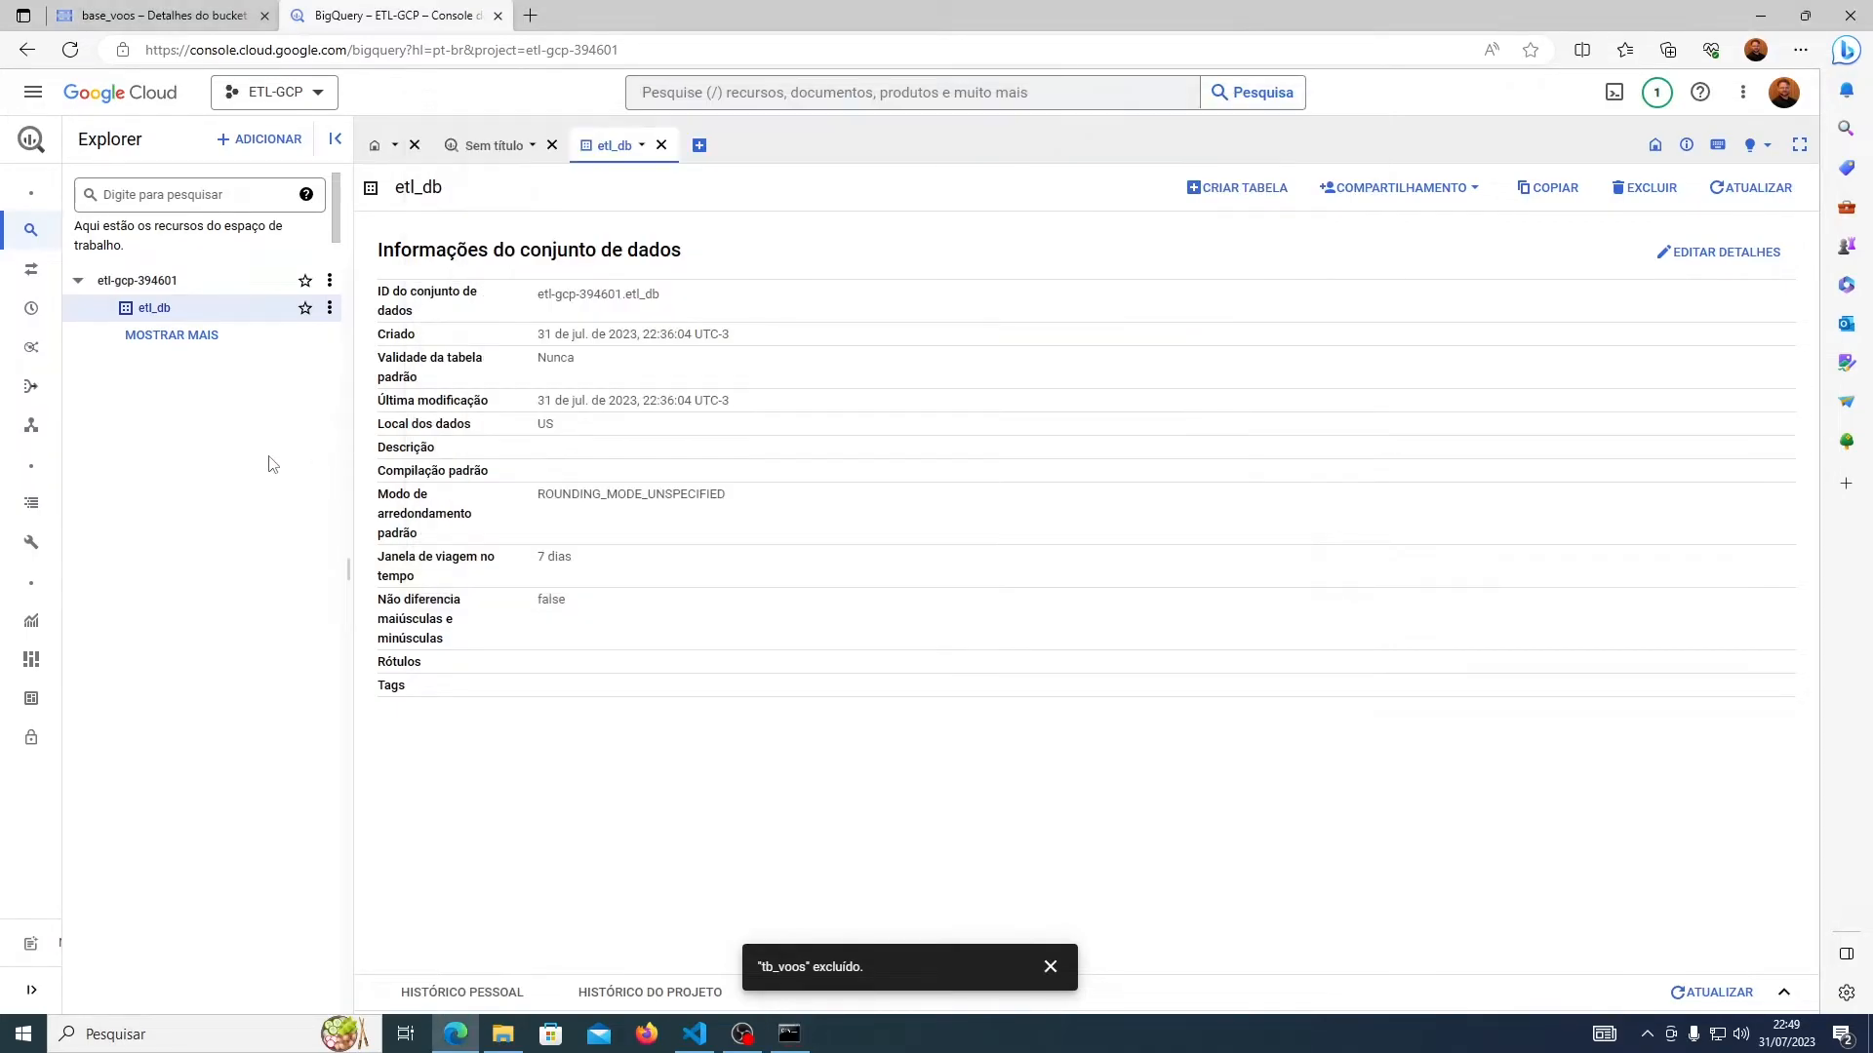
pyautogui.click(329, 310)
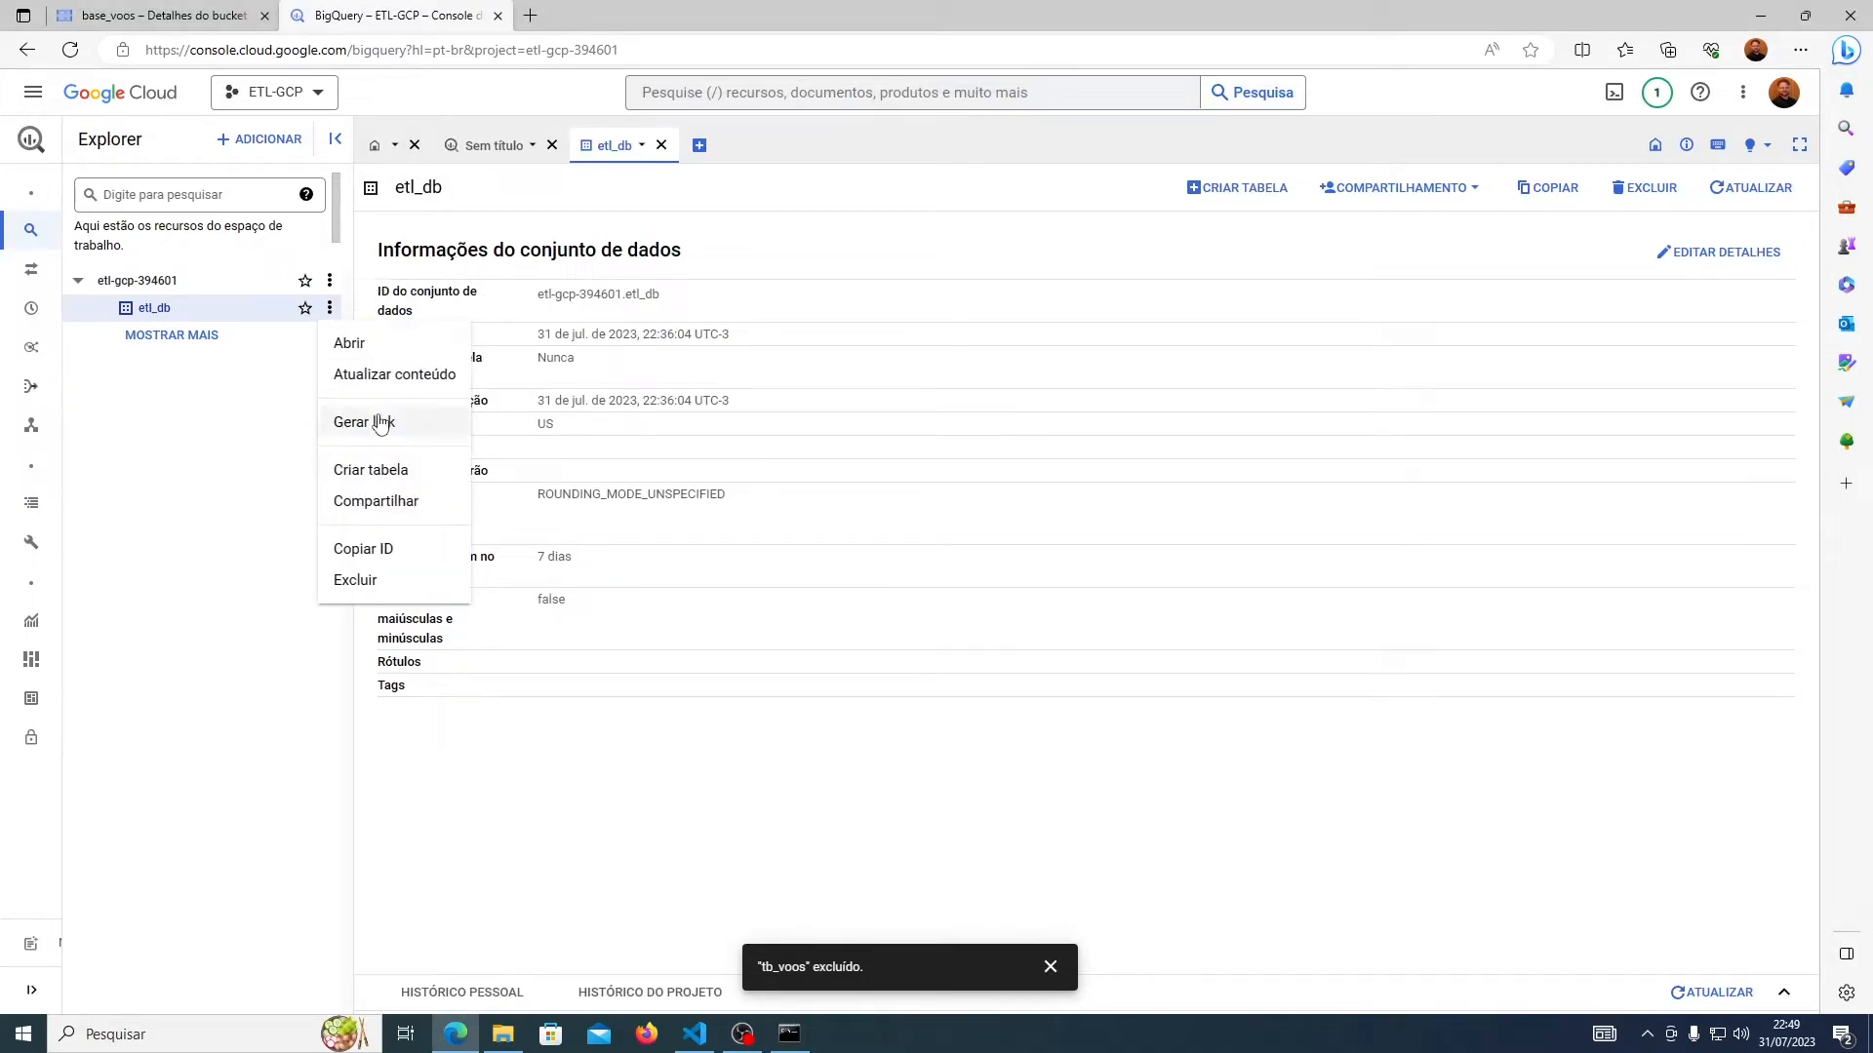
pyautogui.click(367, 381)
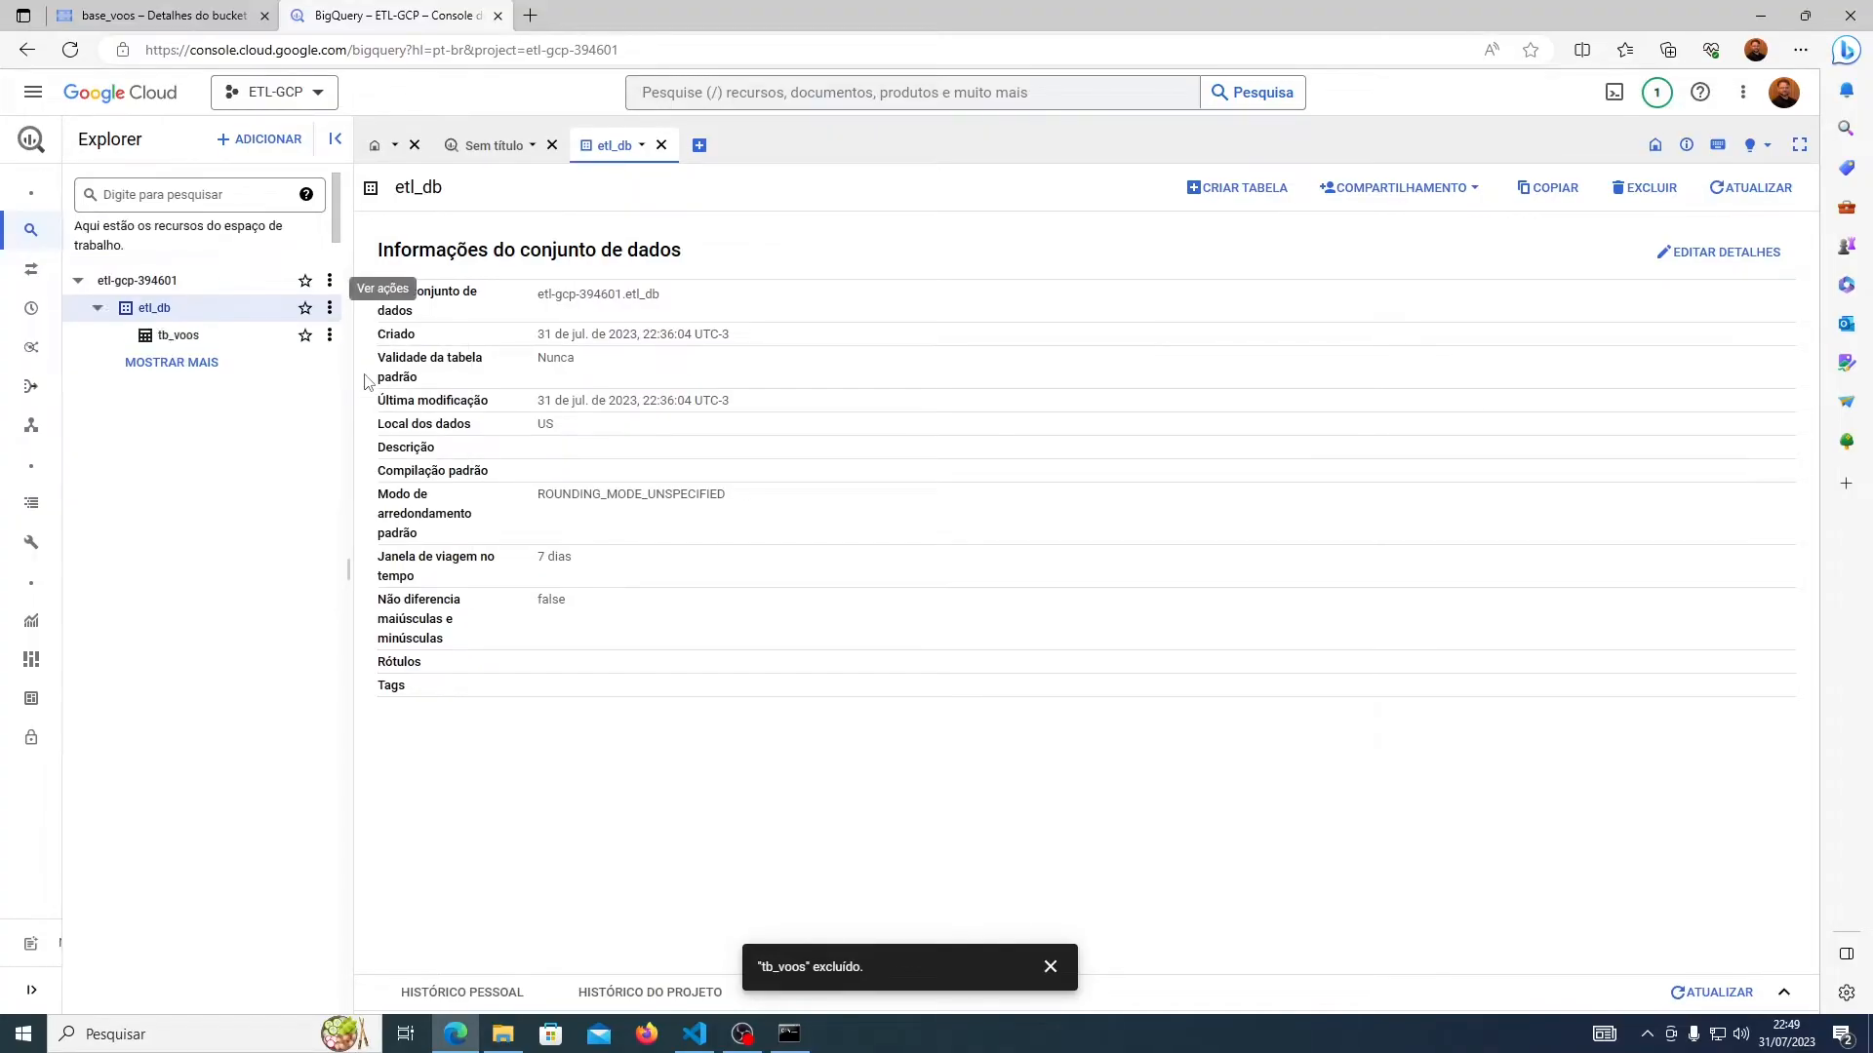
# - Open the tb_voos table in BigQuery and check its schema and data preview
pyautogui.click(177, 342)
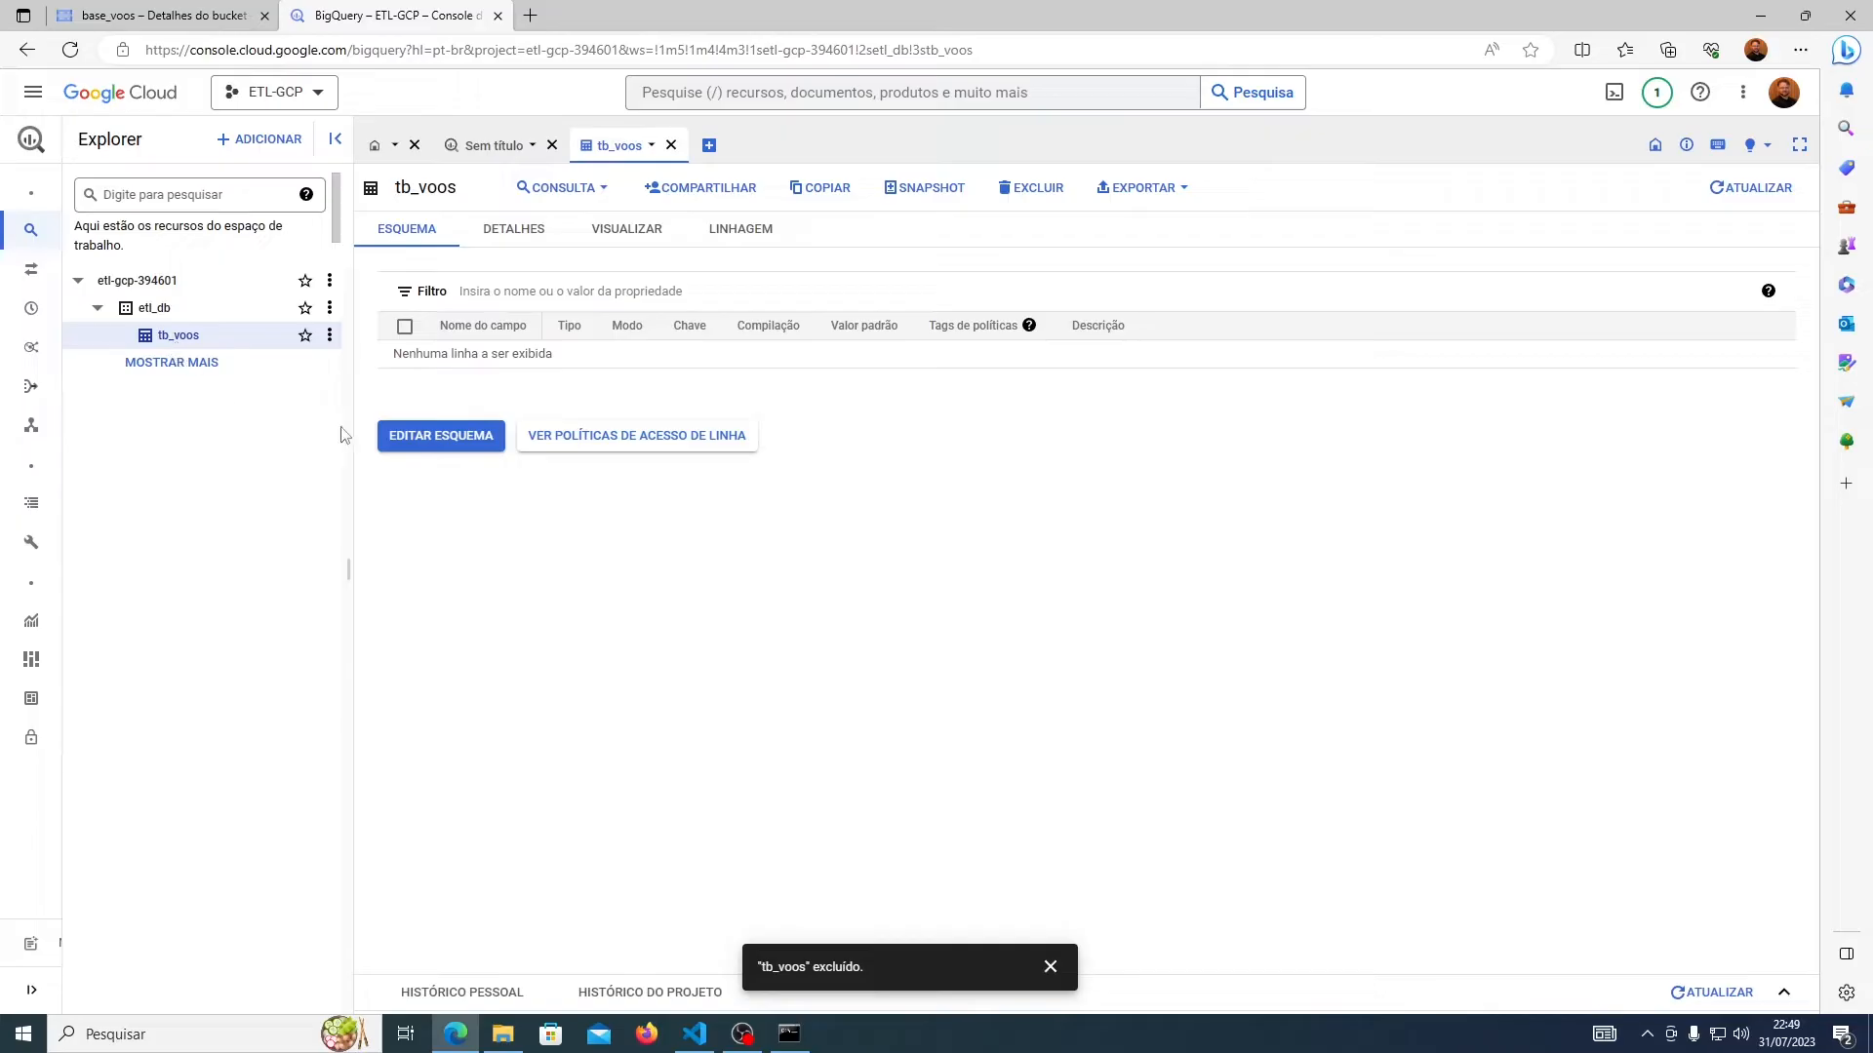
pyautogui.click(736, 236)
pyautogui.click(646, 242)
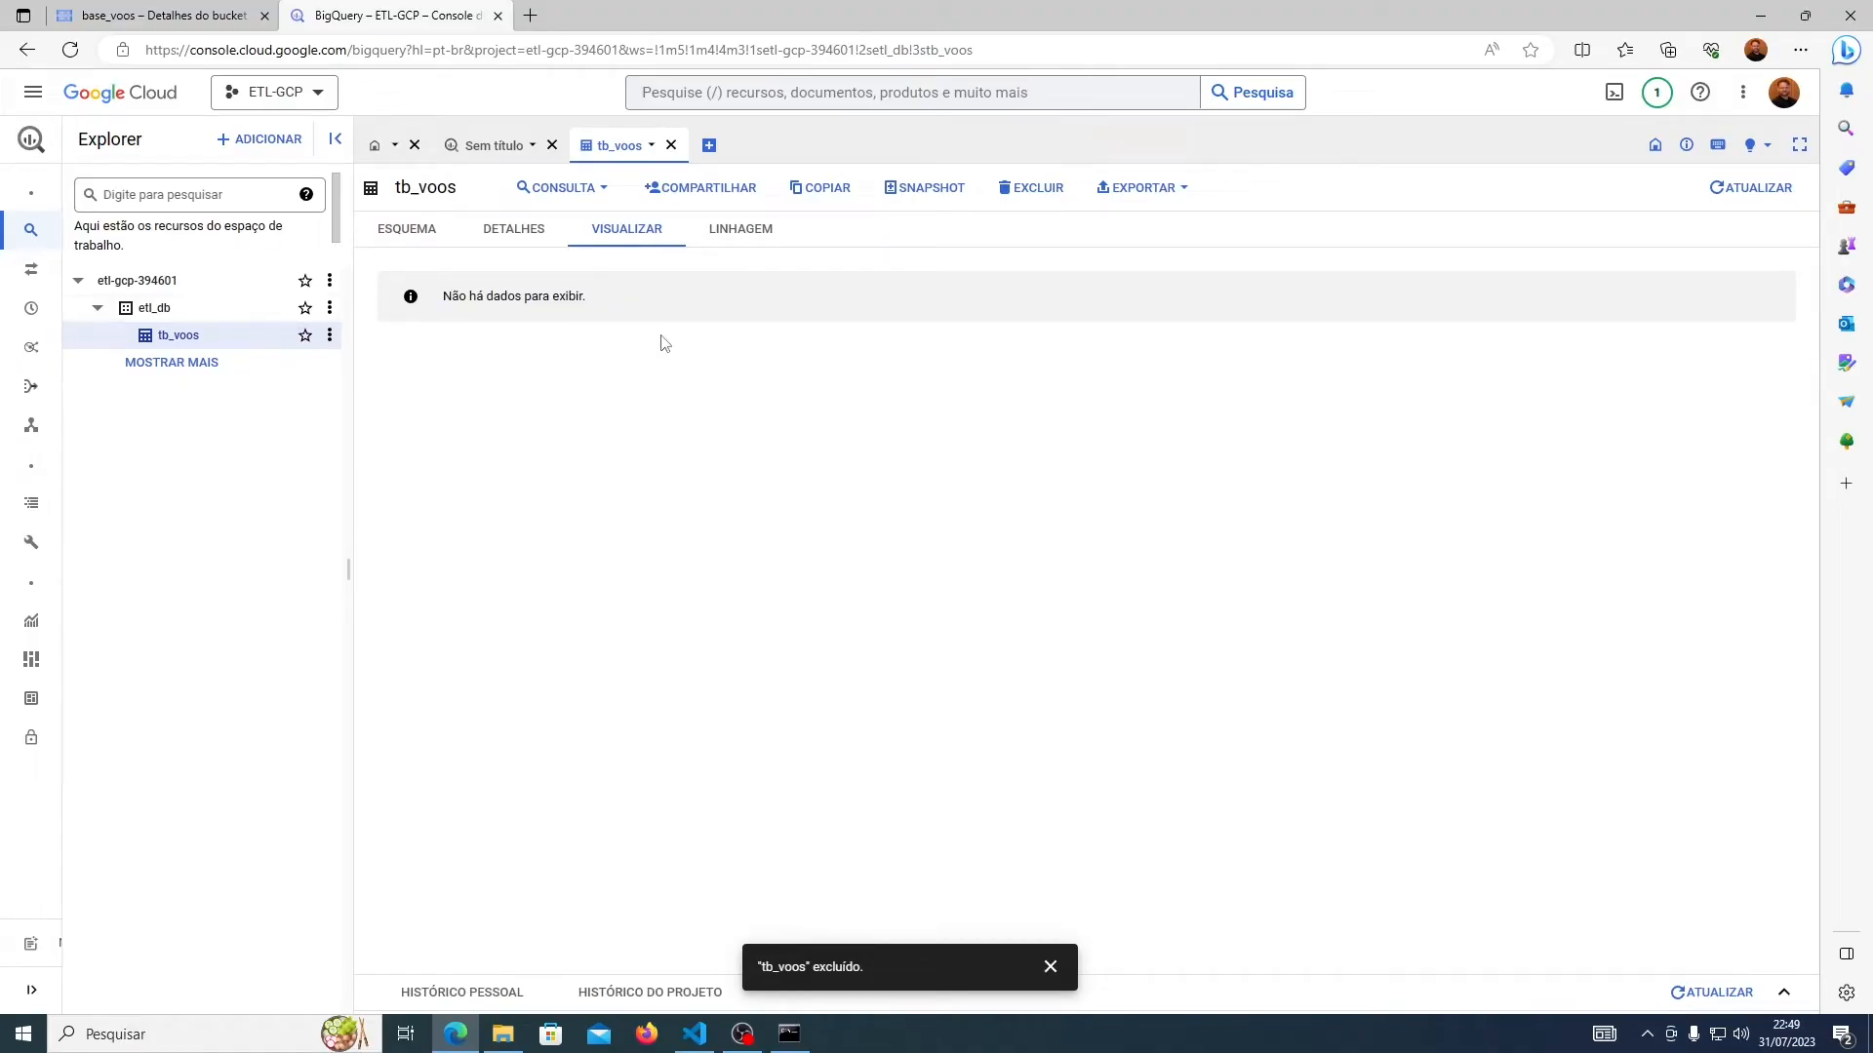
# - Start a load command in the command prompt with bq load --autodetect and the target table etl_db.tb_voos
pyautogui.hotkey('alt', 'Tab')
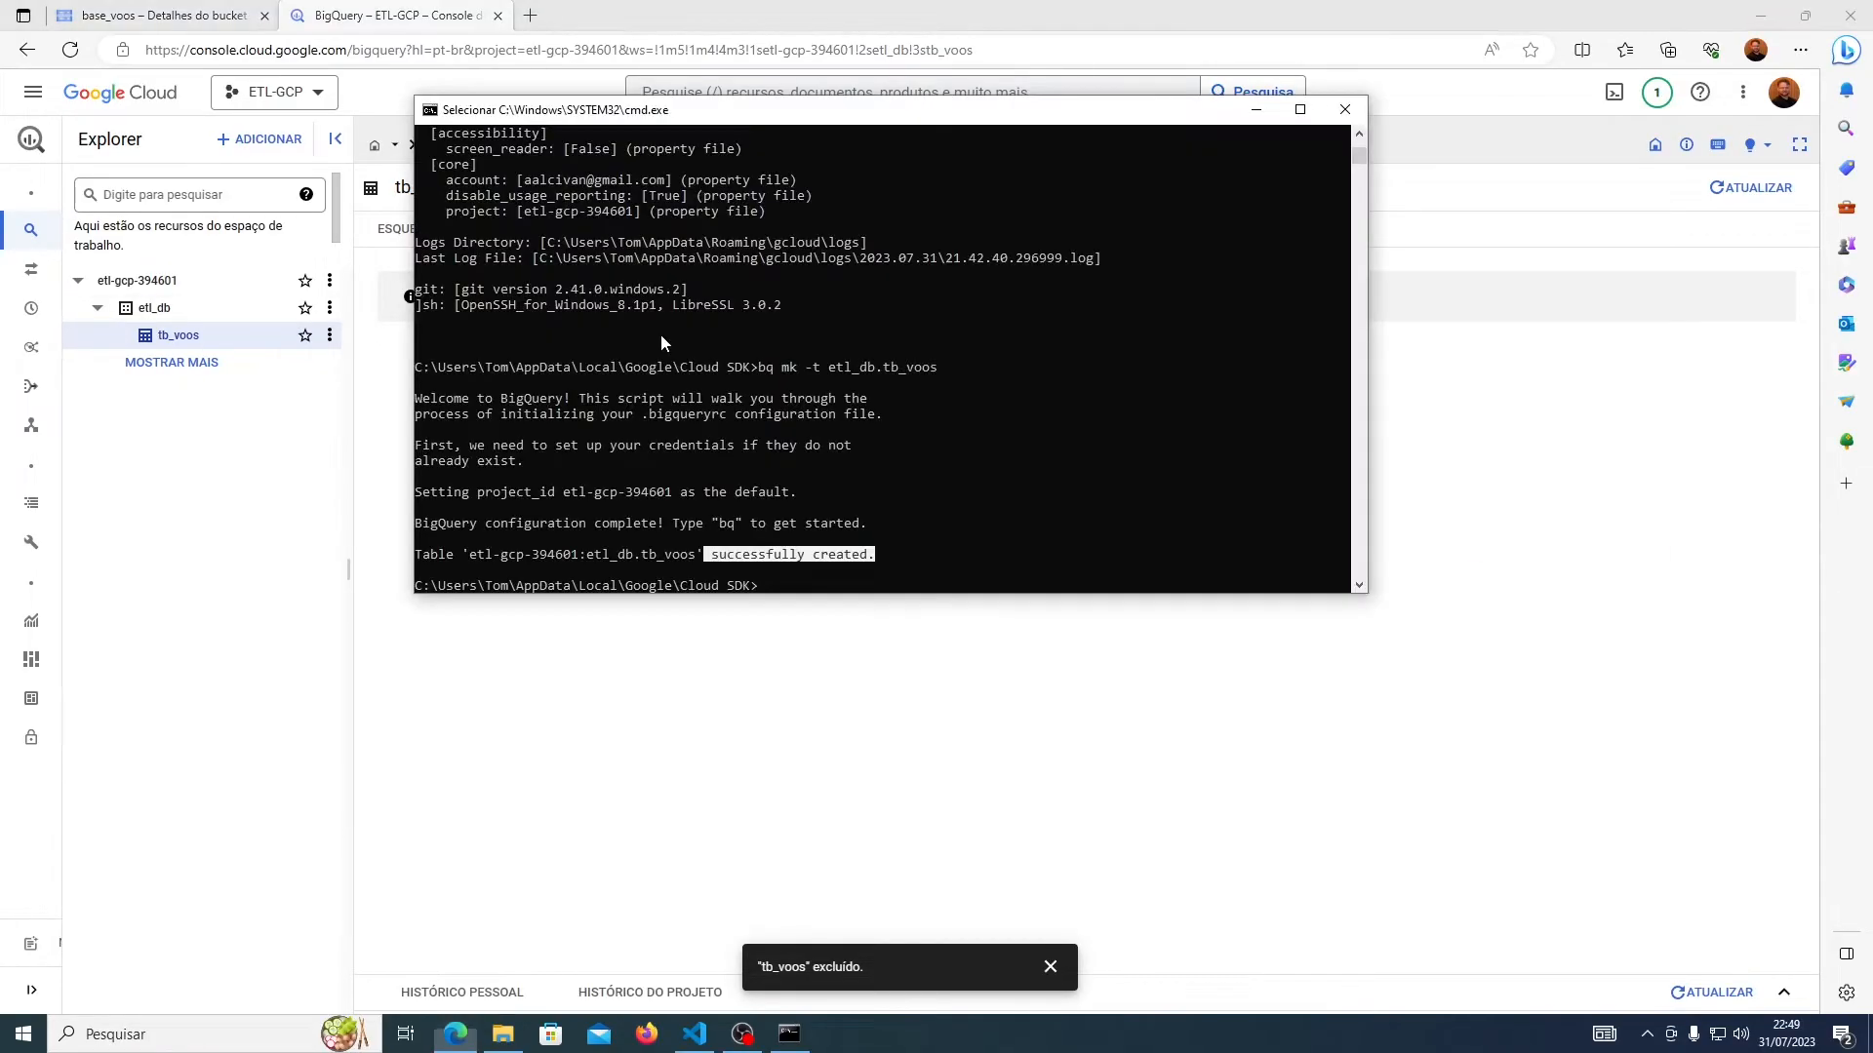
pyautogui.click(797, 590)
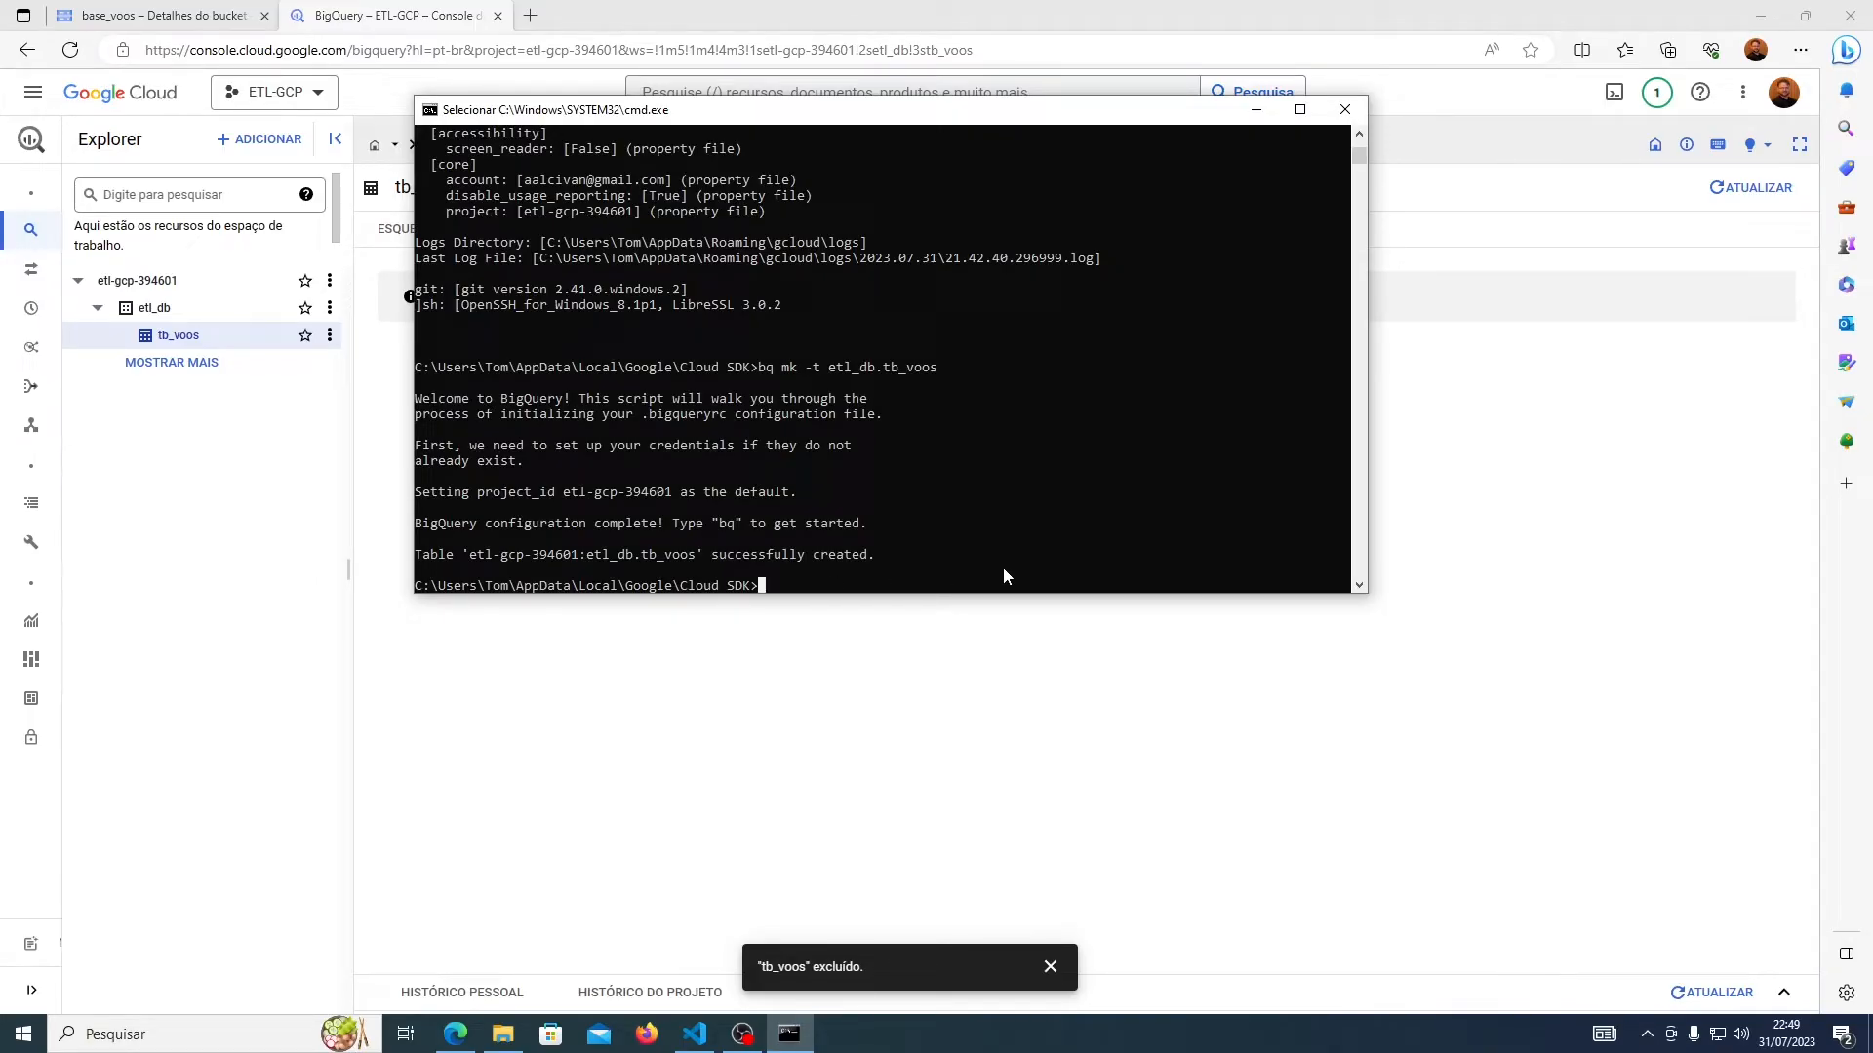
pyautogui.write('bq load')
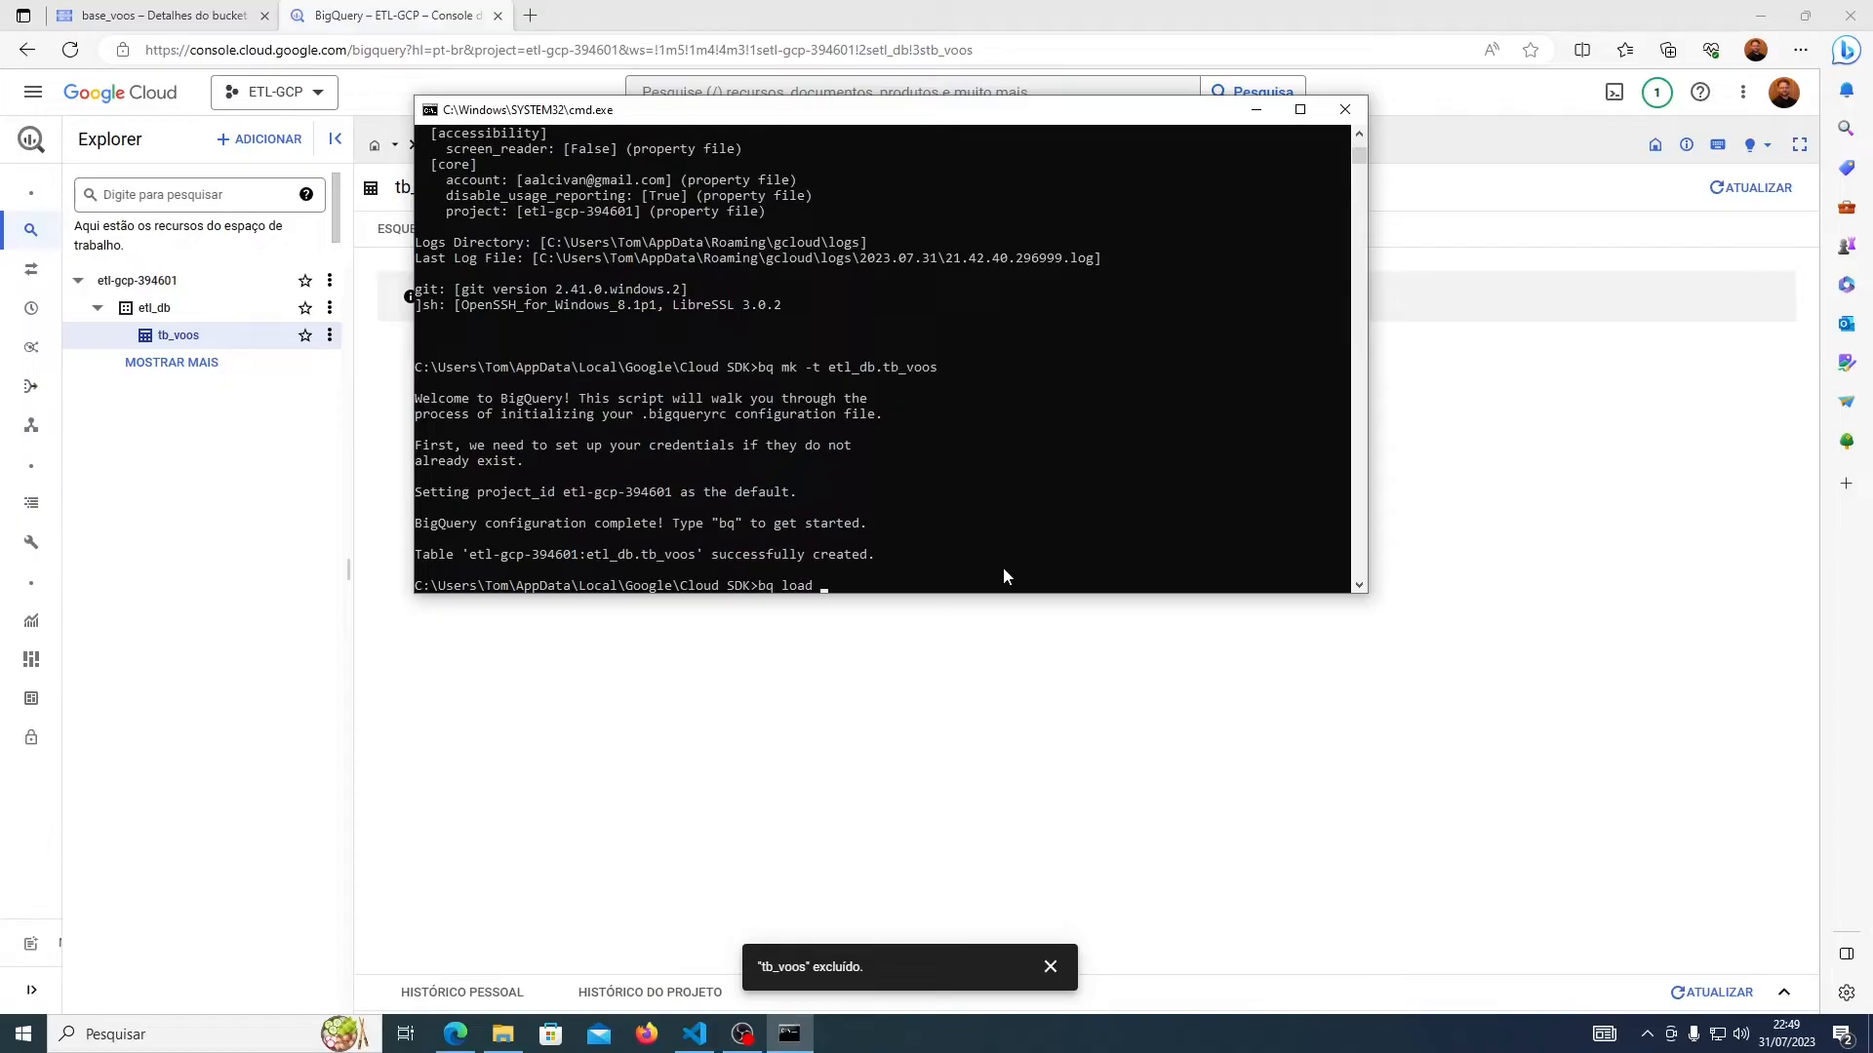
pyautogui.click(156, 15)
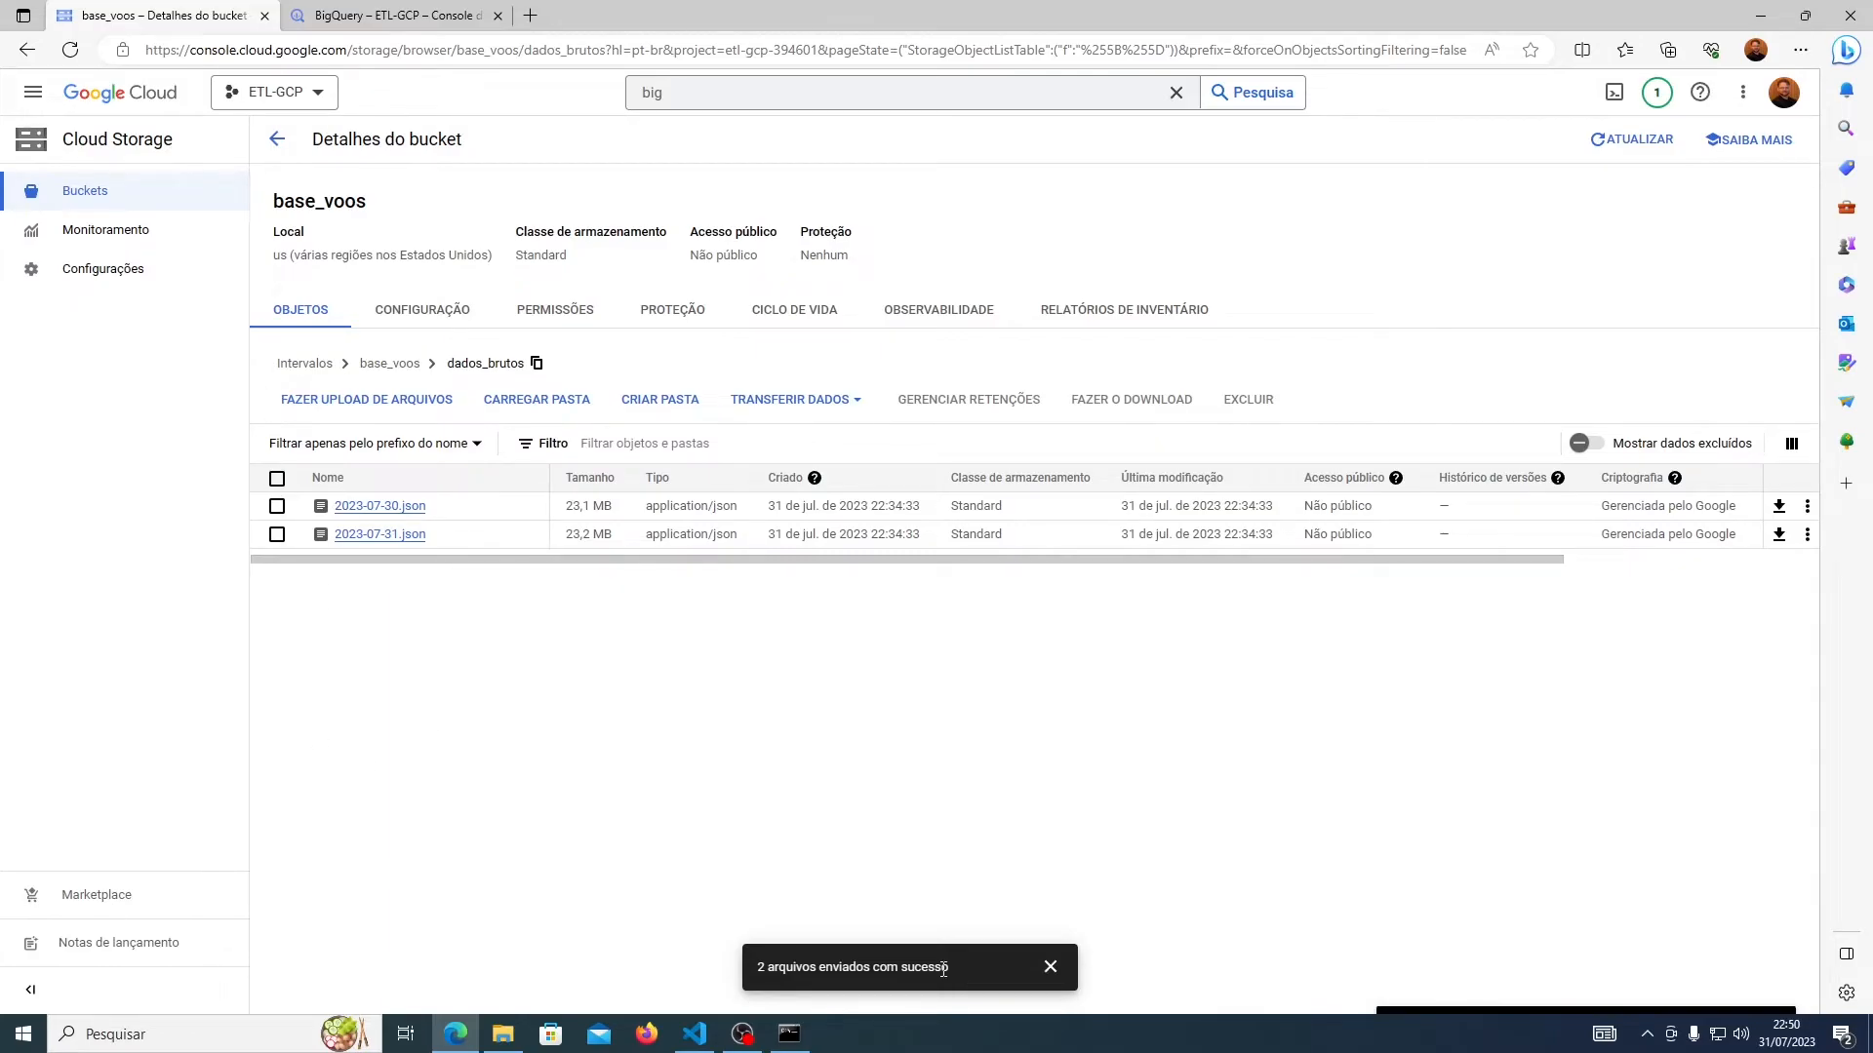
pyautogui.hotkey('alt', 'Tab')
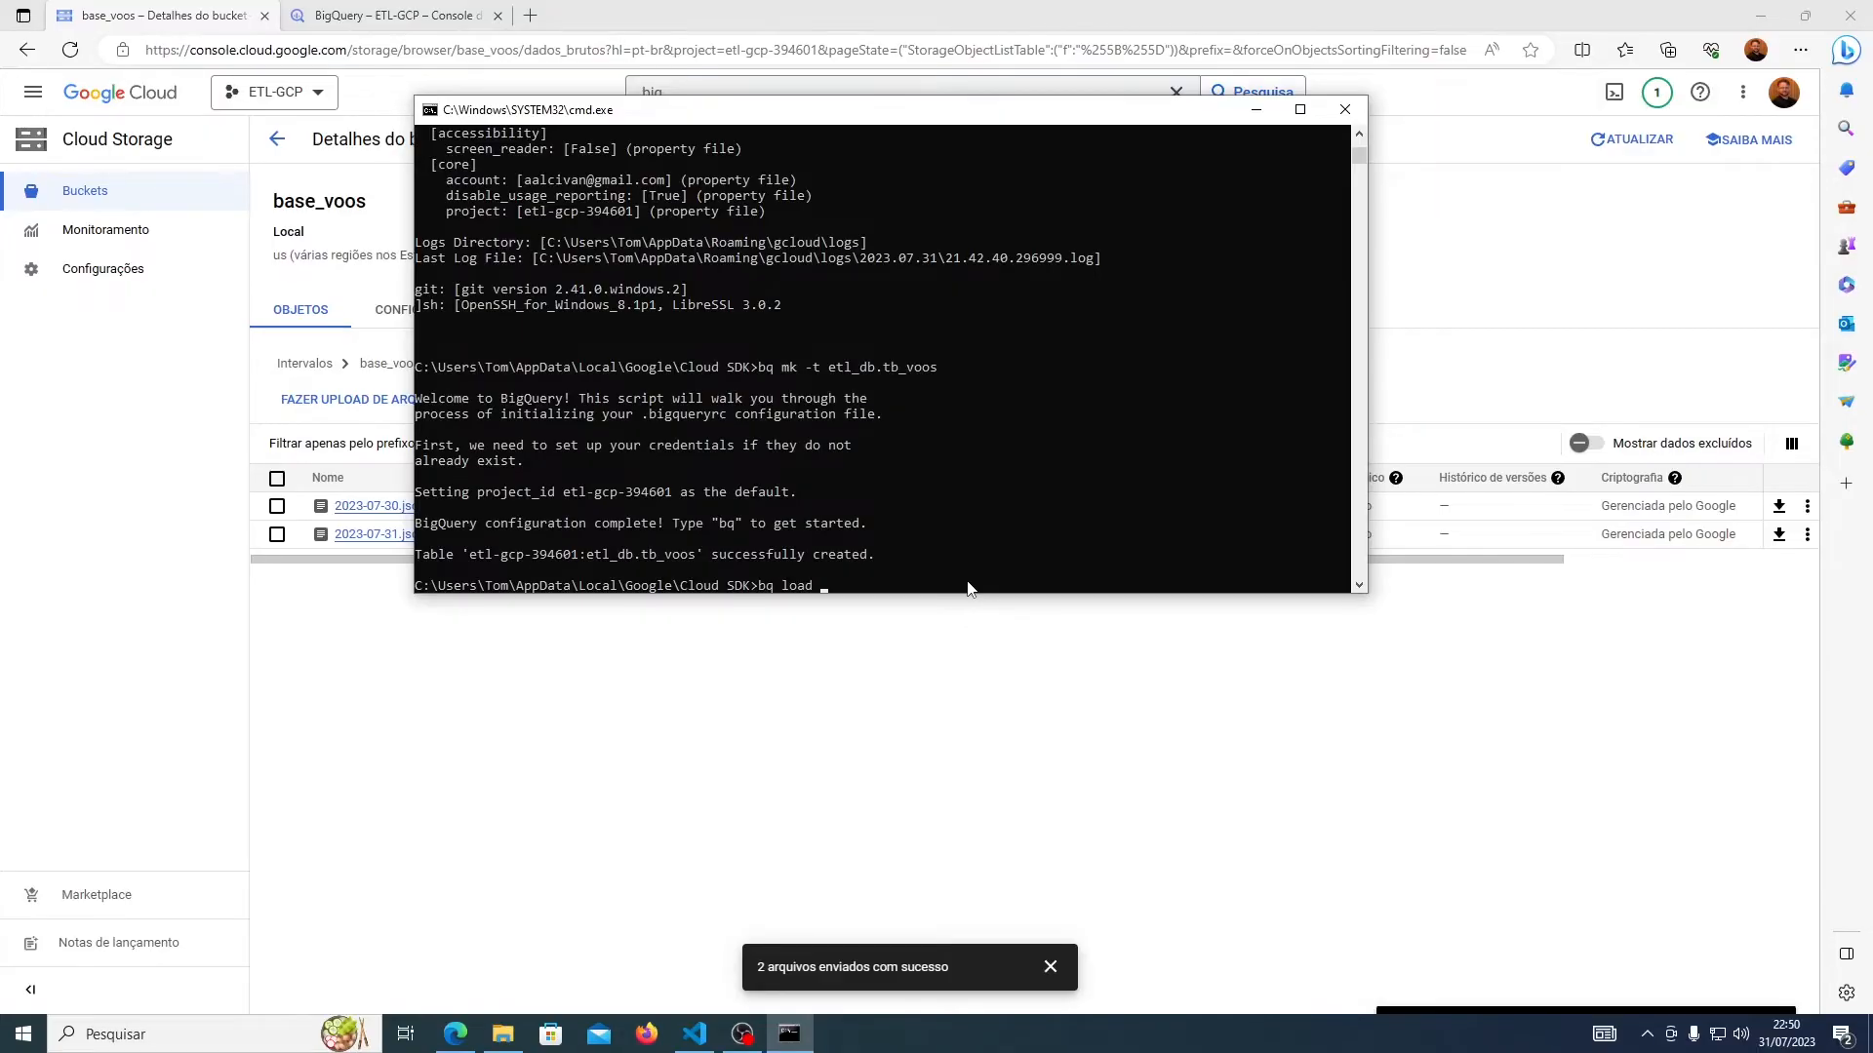
pyautogui.write('--autodetect')
pyautogui.click(590, 556)
pyautogui.moveTo(590, 556); pyautogui.dragTo(693, 553)
pyautogui.hotkey('ctrl', 'c')
pyautogui.hotkey('ctrl', 'v')
# - Copy the gsutil URI of 2023-07-30.json from its object details in the base_voos bucket in Cloud Storage
pyautogui.click(335, 691)
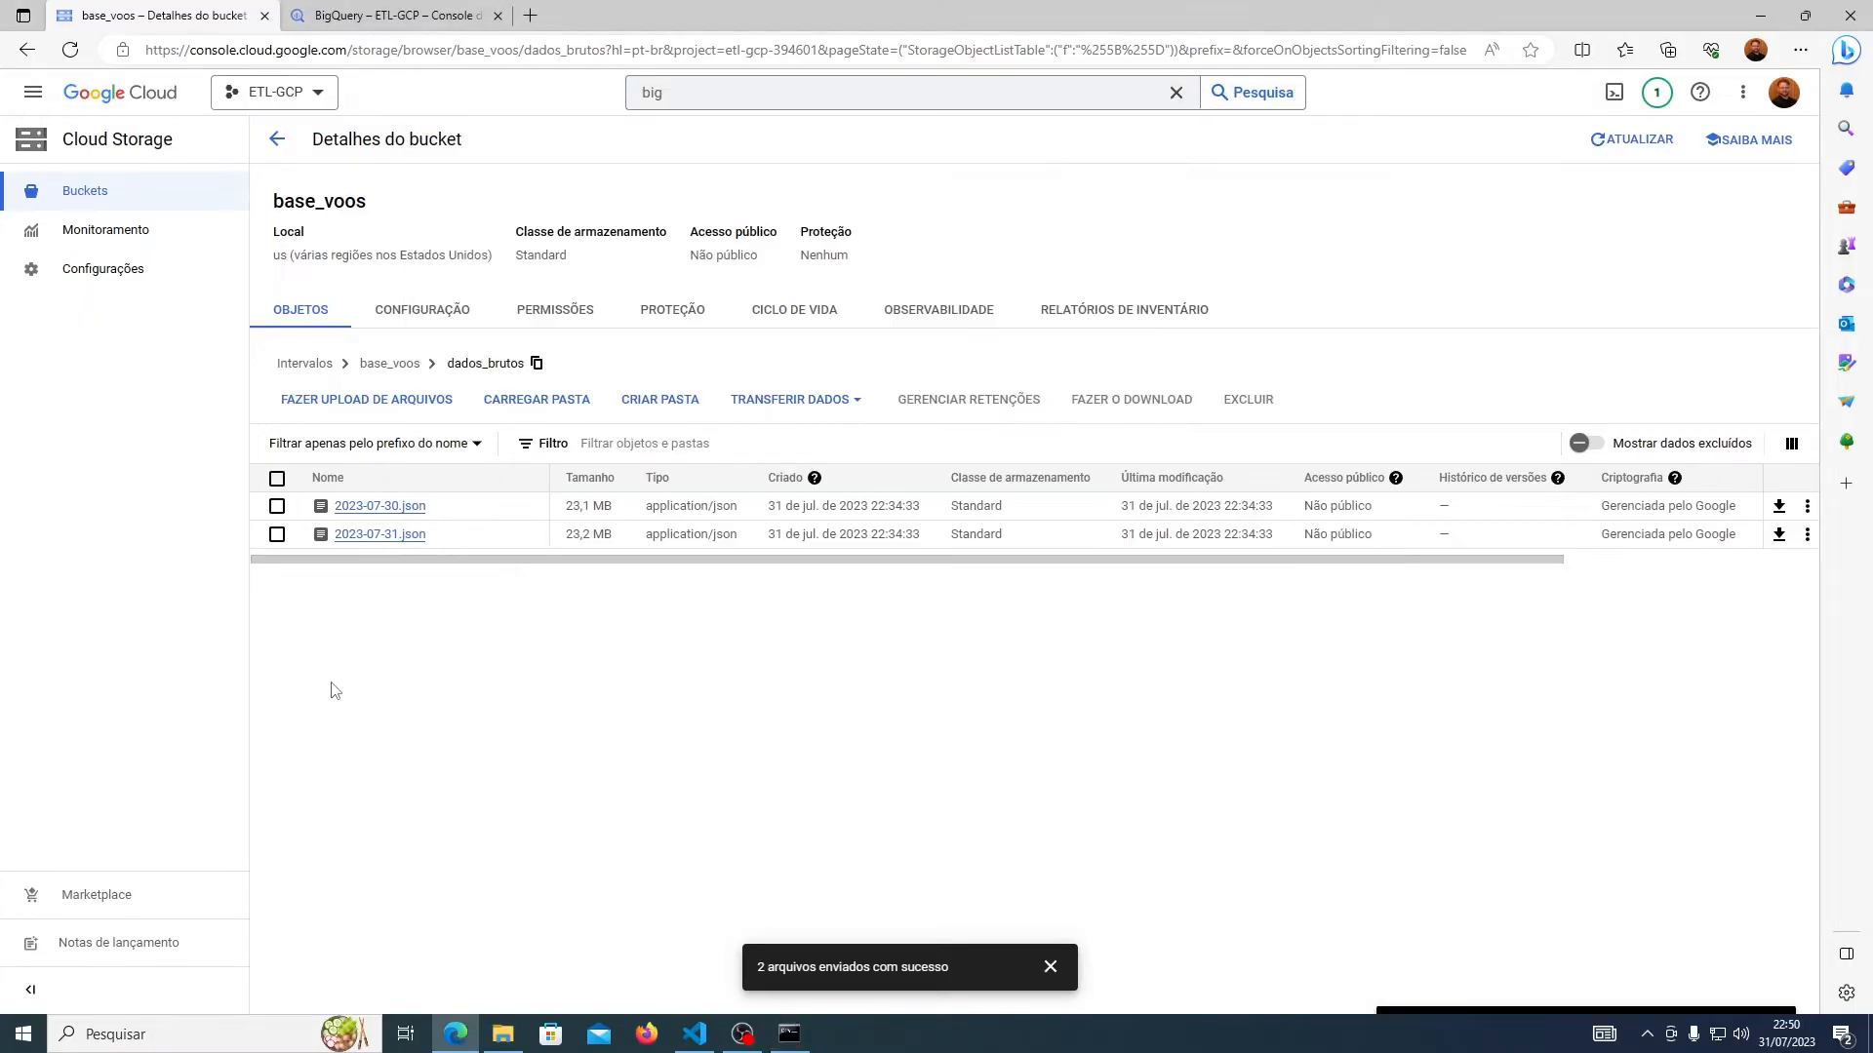
pyautogui.click(391, 508)
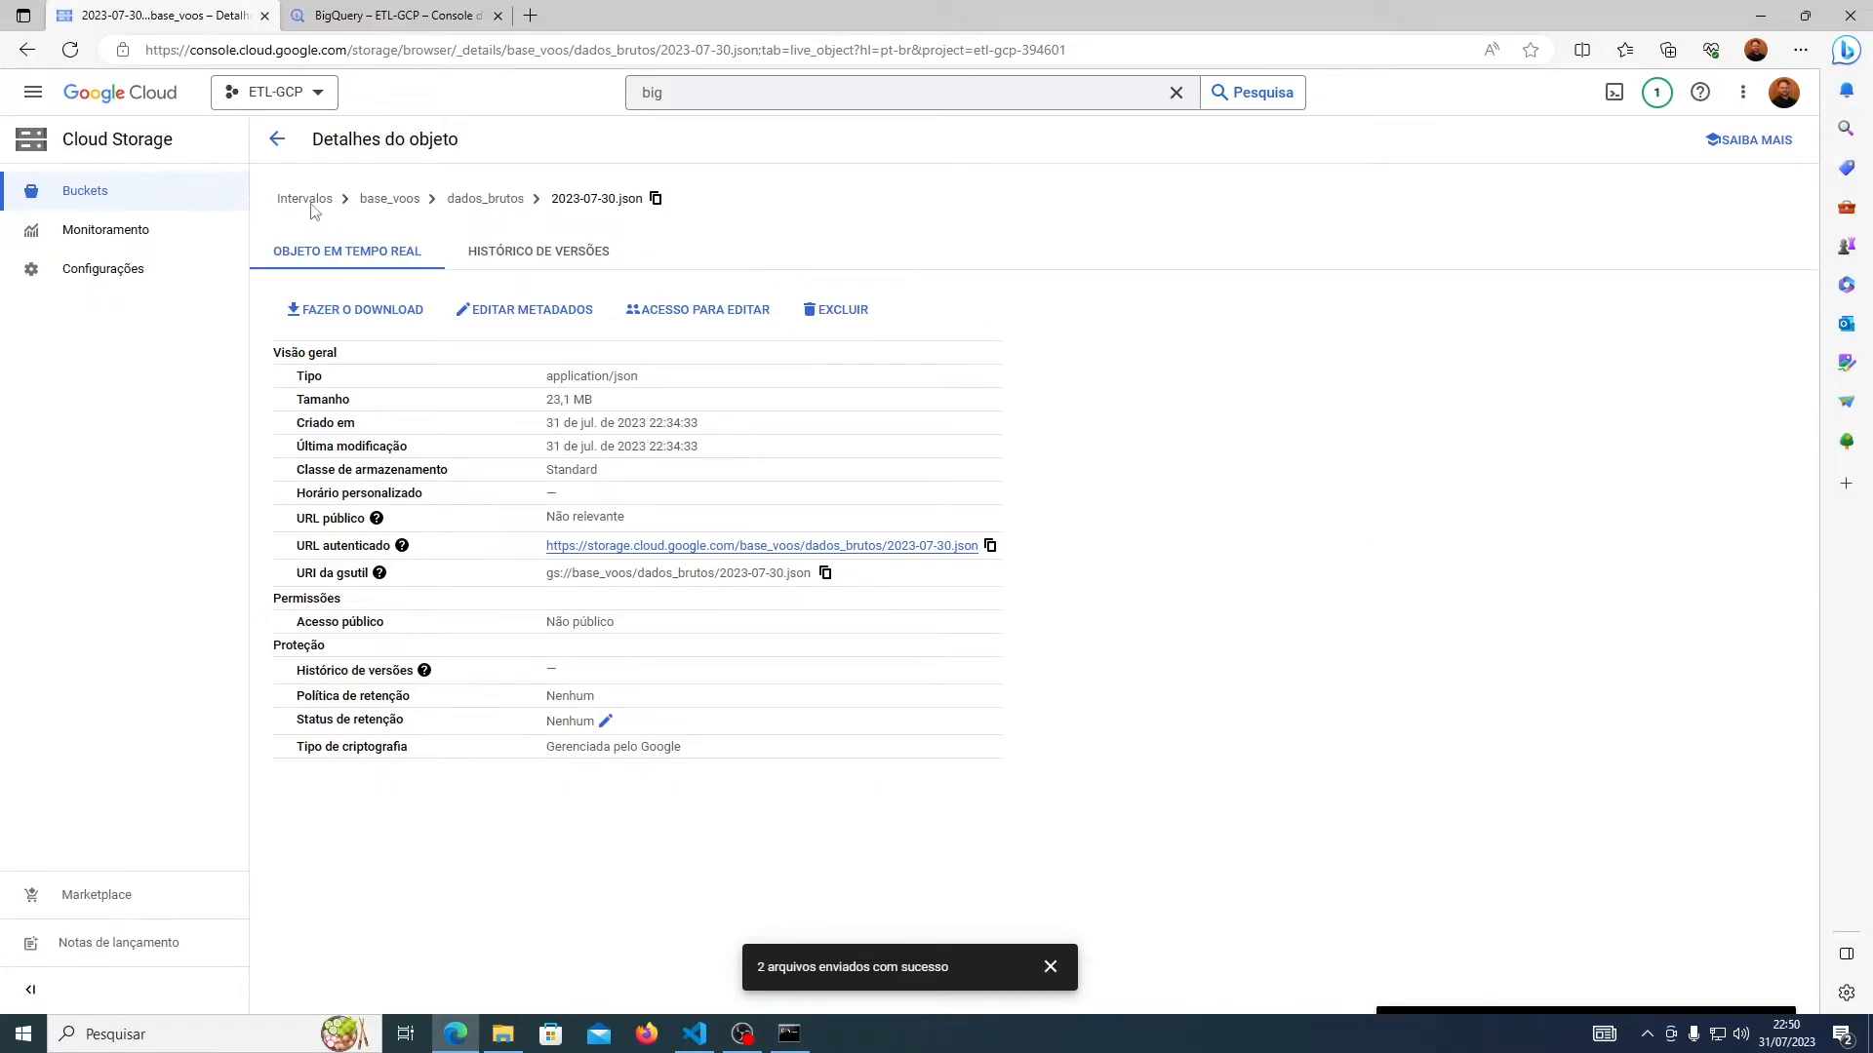
pyautogui.click(279, 139)
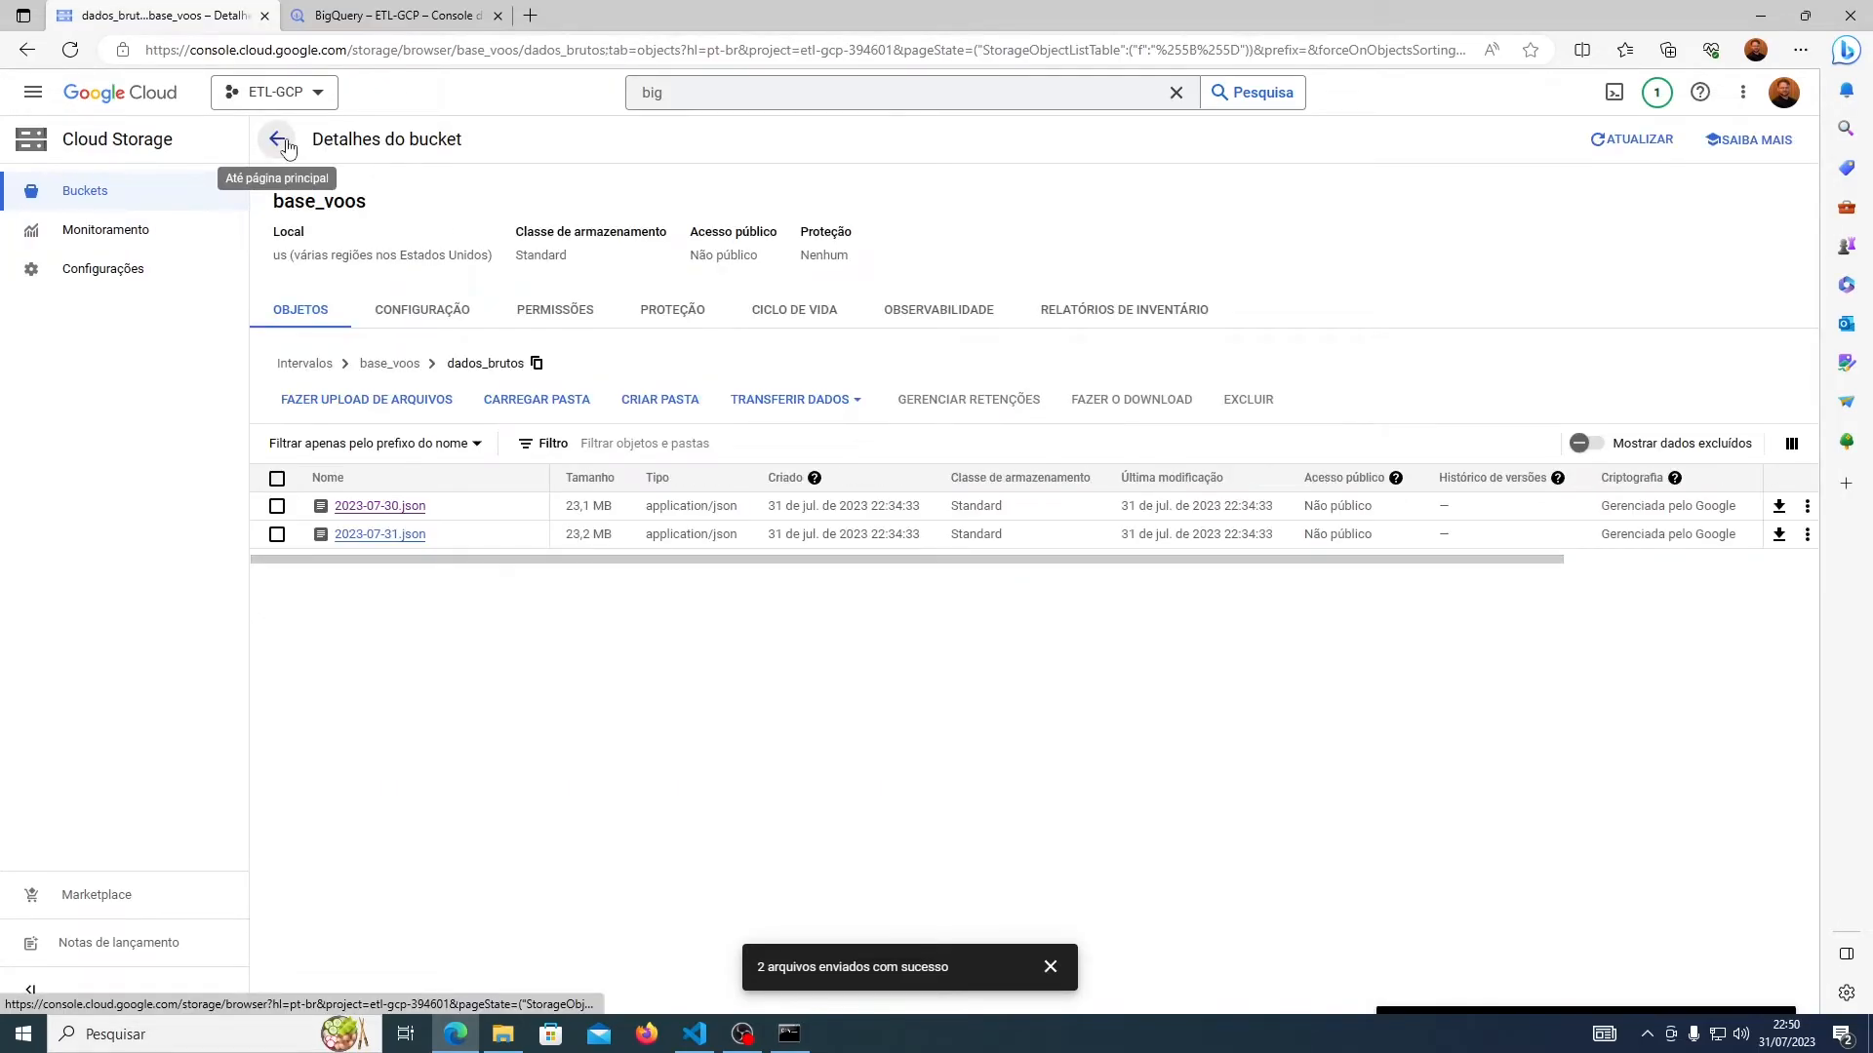
pyautogui.click(352, 509)
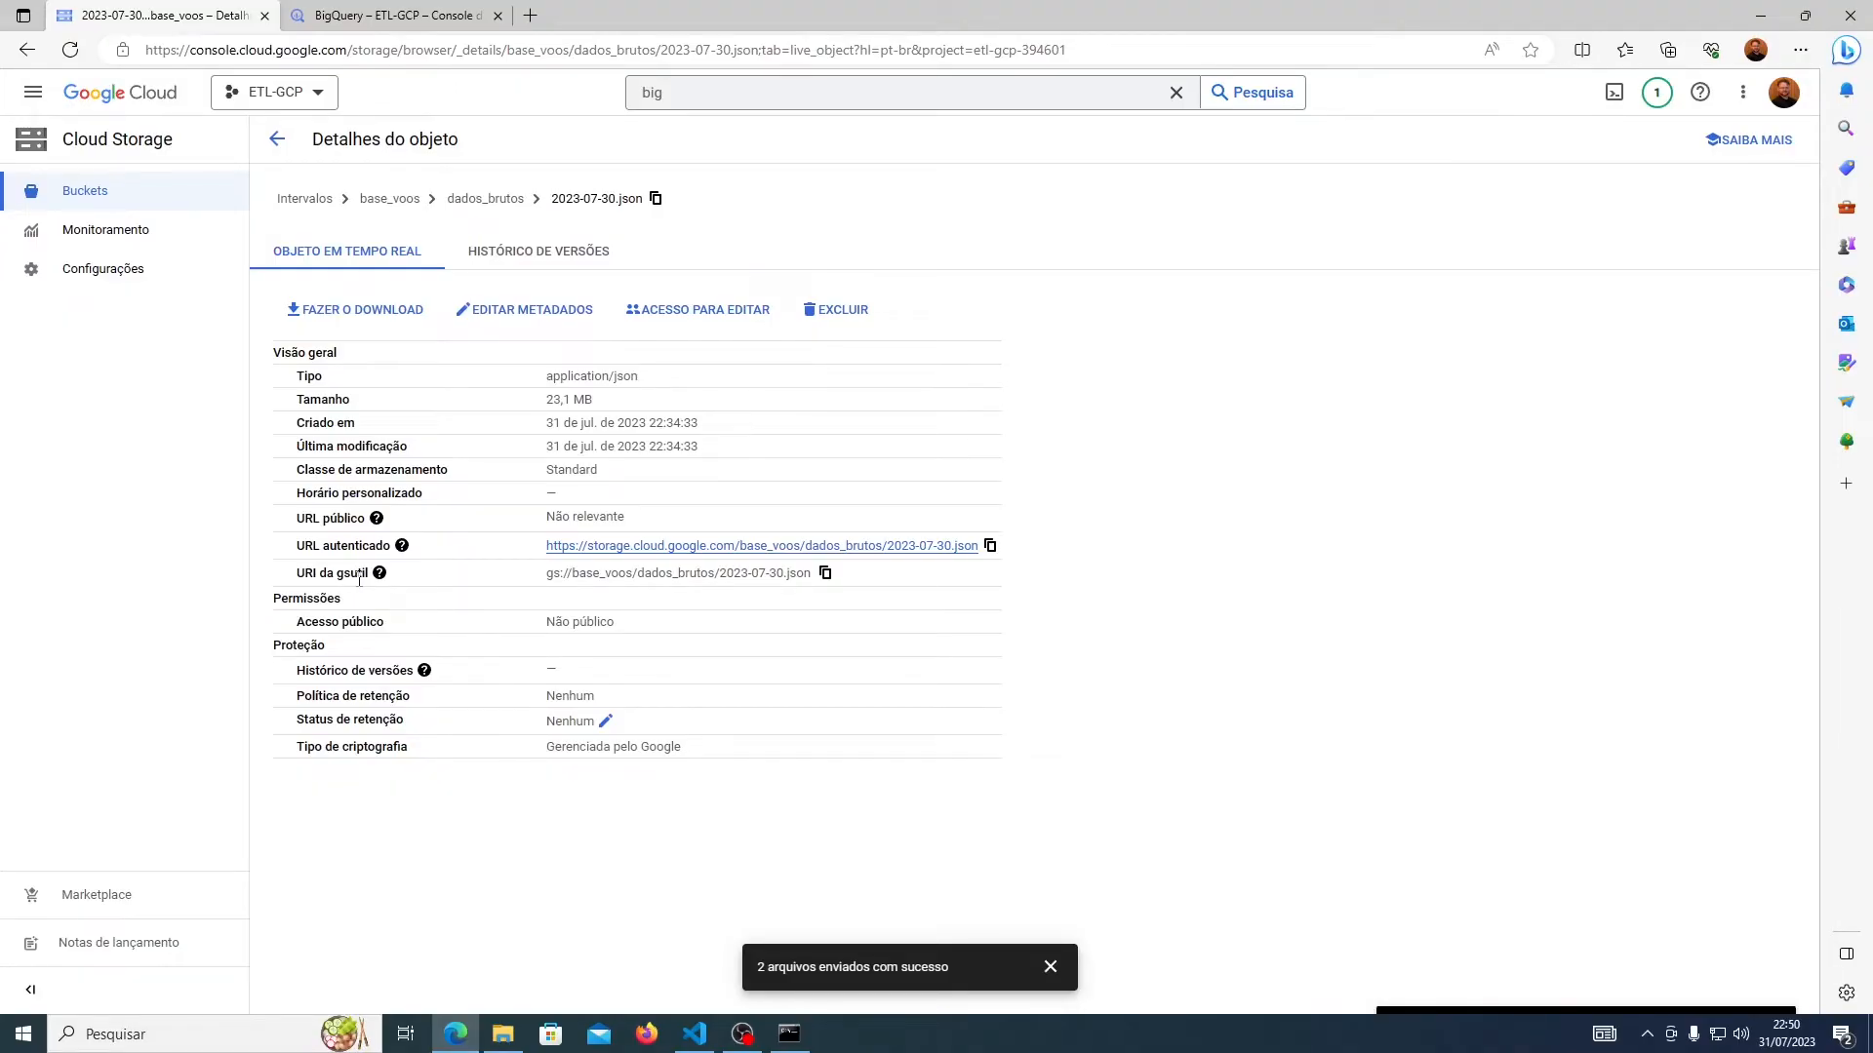
pyautogui.moveTo(547, 572); pyautogui.dragTo(816, 582)
pyautogui.click(694, 579)
pyautogui.moveTo(549, 583); pyautogui.dragTo(814, 582)
pyautogui.click(720, 599)
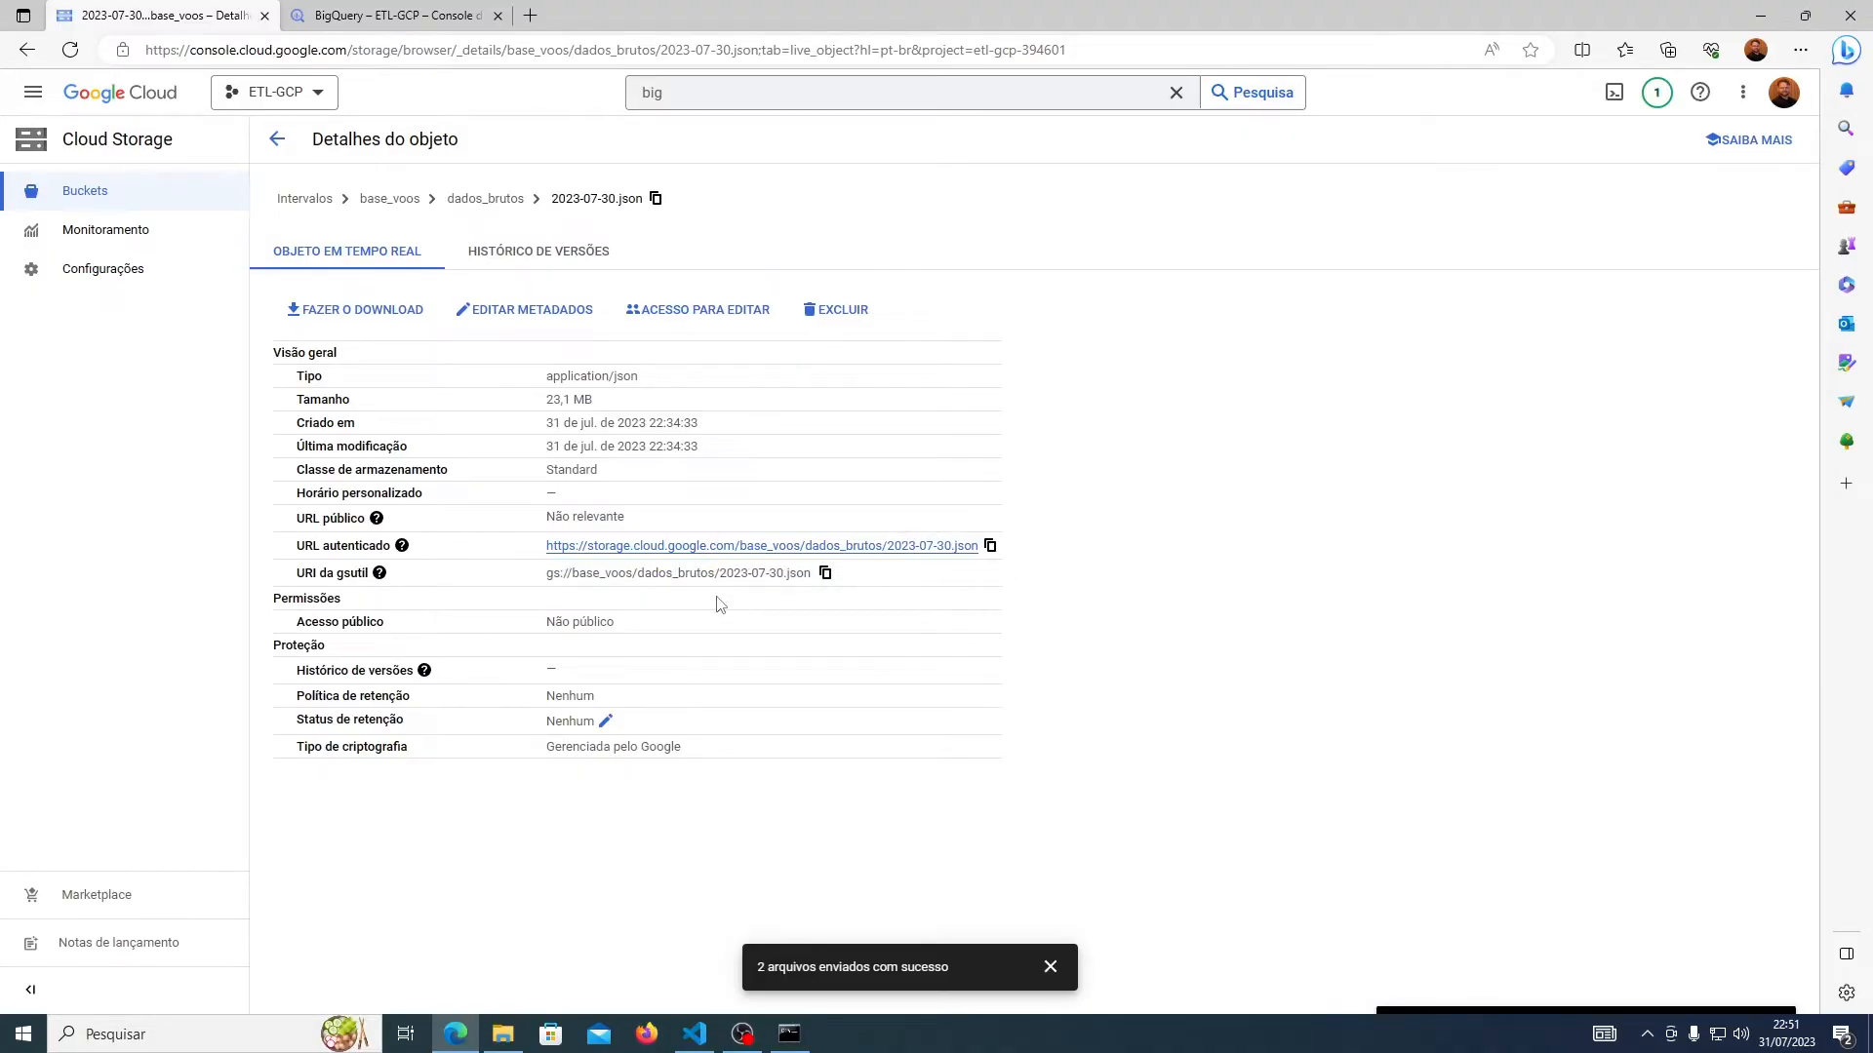
pyautogui.click(825, 577)
# - Add gs://base_voos/dados_brutos/2023-07-30.json to the bq load command in the command prompt and try to run the load
pyautogui.hotkey('alt', 'Tab')
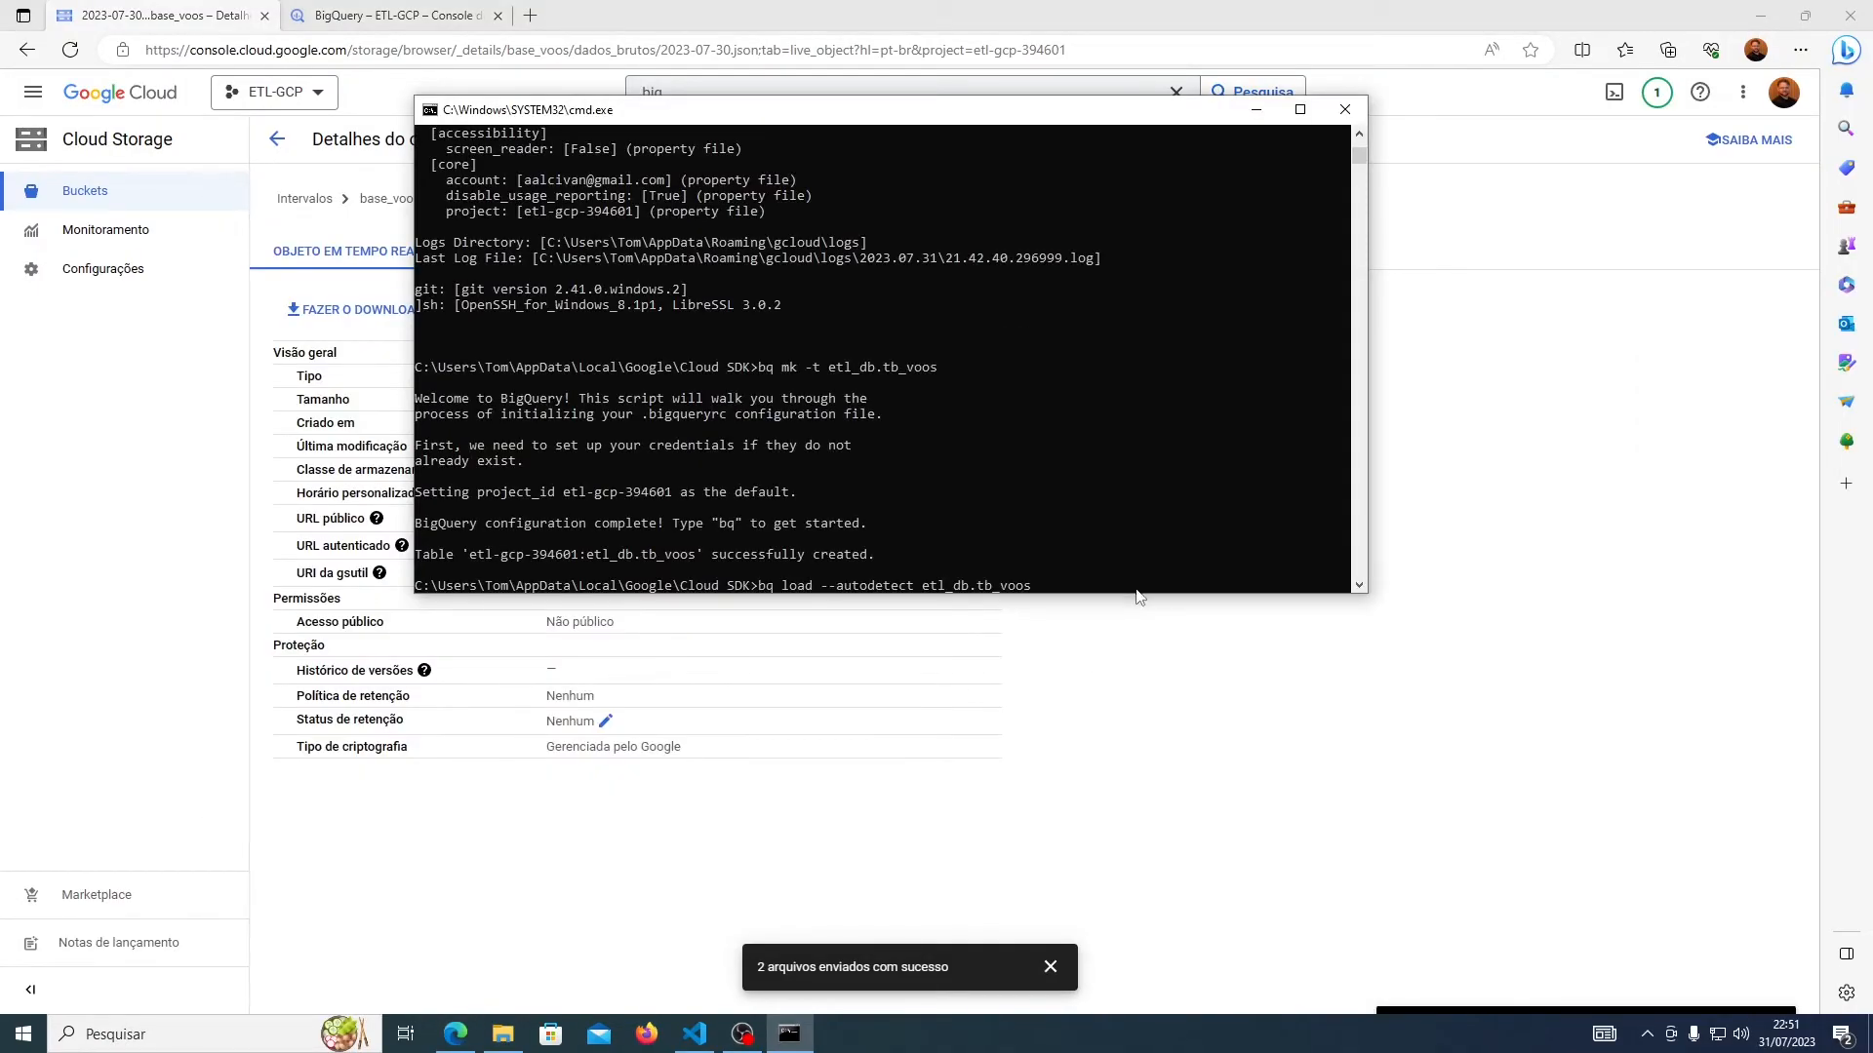
pyautogui.hotkey('ctrl', 'v')
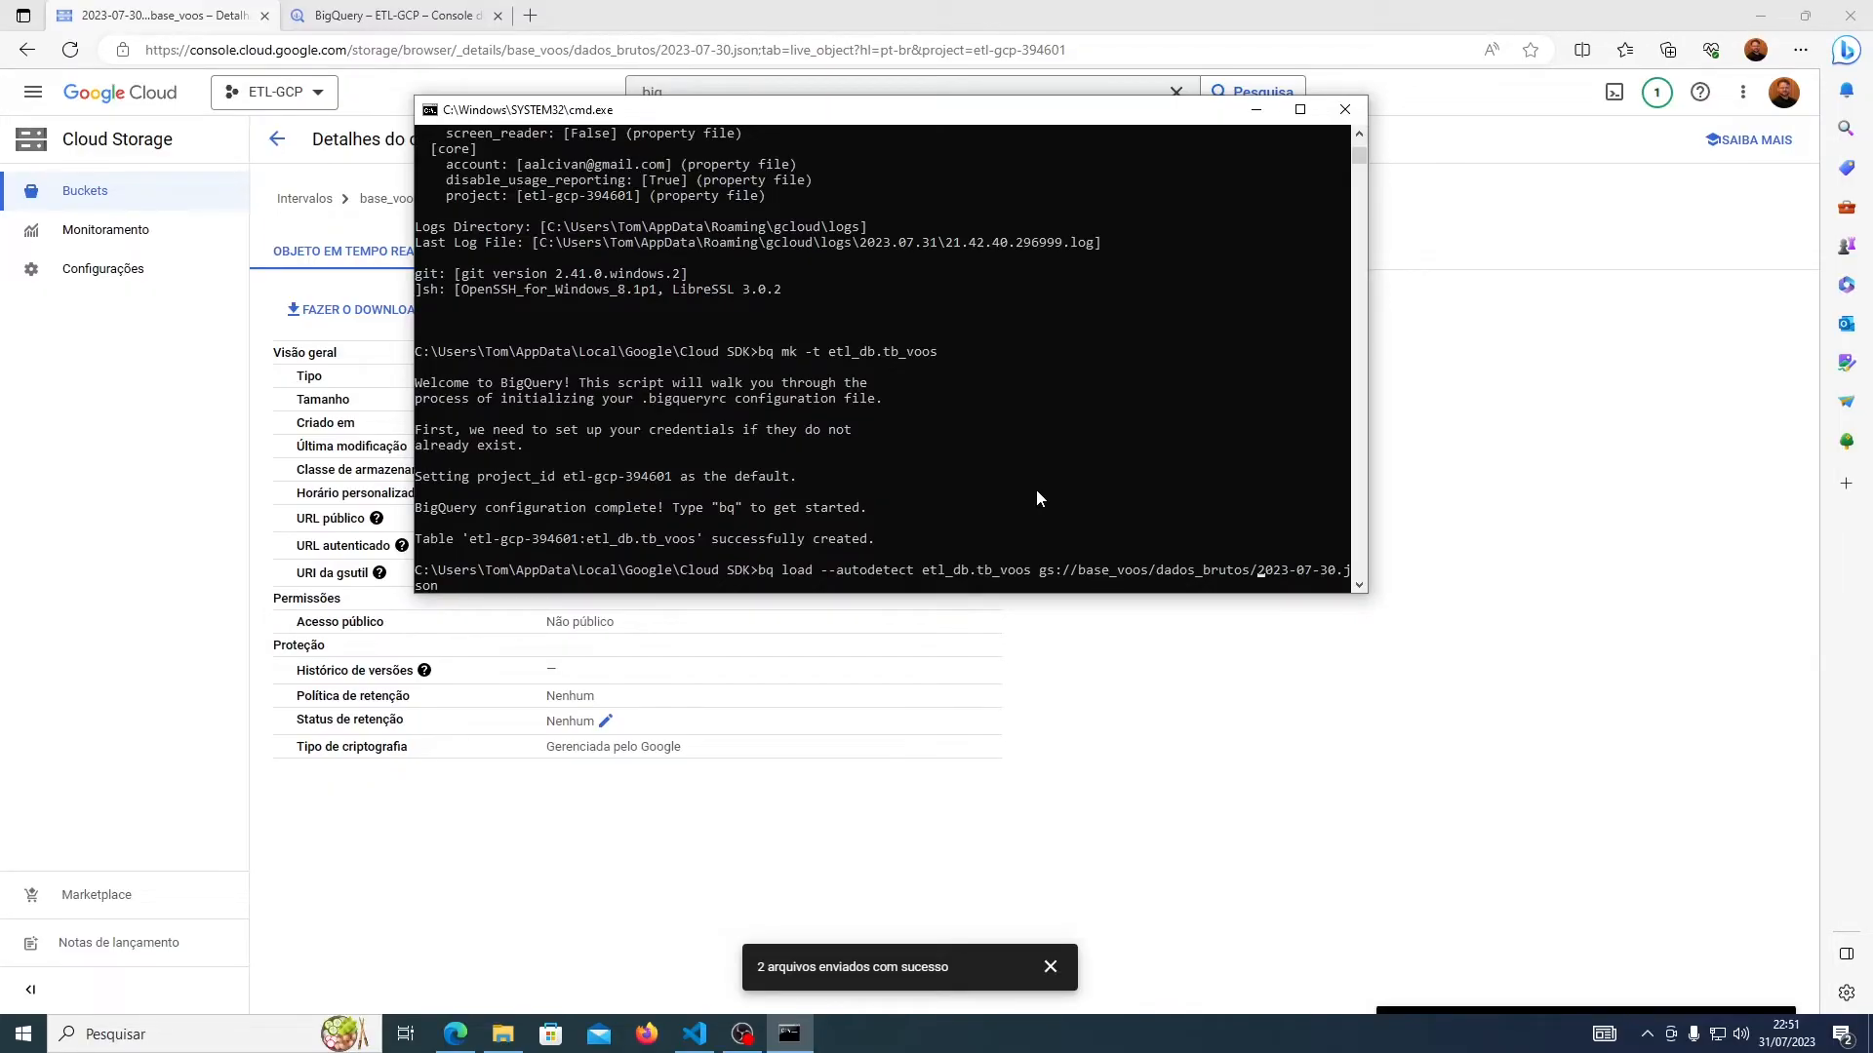
pyautogui.press('Left')
pyautogui.press('Left')
pyautogui.press('Left')
pyautogui.press('Left')
pyautogui.press('Left')
pyautogui.press('Left')
pyautogui.press('Left')
pyautogui.press('Left')
pyautogui.press('Left')
pyautogui.press('Left')
pyautogui.press('Left')
pyautogui.press('Left')
pyautogui.press('Left')
pyautogui.press('Left')
pyautogui.press('Left')
pyautogui.press('Left')
pyautogui.press('Left')
pyautogui.press('Left')
pyautogui.press('Left')
pyautogui.press('Left')
pyautogui.press('Left')
pyautogui.press('Left')
pyautogui.press('Left')
pyautogui.press('Left')
pyautogui.press('Left')
pyautogui.press('Left')
pyautogui.press('Left')
pyautogui.press('Left')
pyautogui.press('Left')
pyautogui.press('Left')
pyautogui.press('Left')
pyautogui.press('Left')
pyautogui.press('Left')
pyautogui.press('Return')
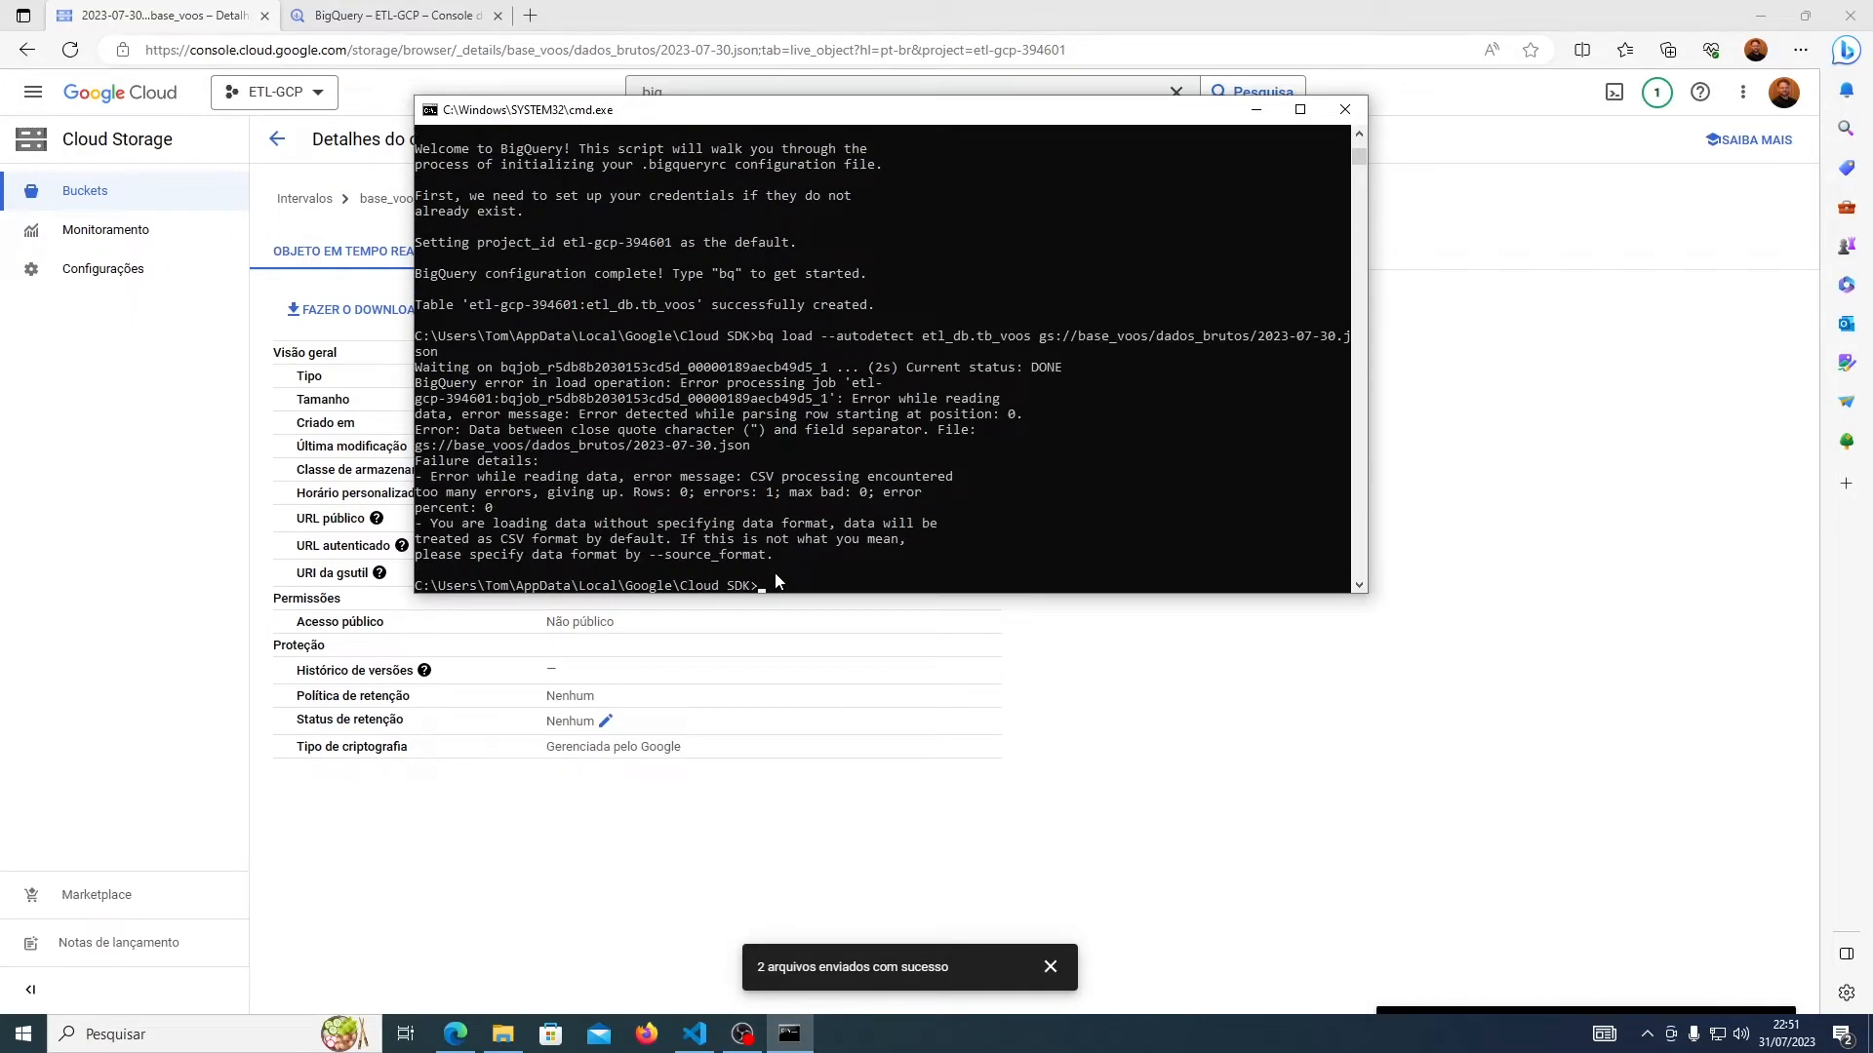
# - Add --sorce_format=NEWLINE_DELIMITED_JSON before etl_db.tb_voos in the previous bq load command and try to run it
pyautogui.moveTo(751, 476); pyautogui.dragTo(775, 478)
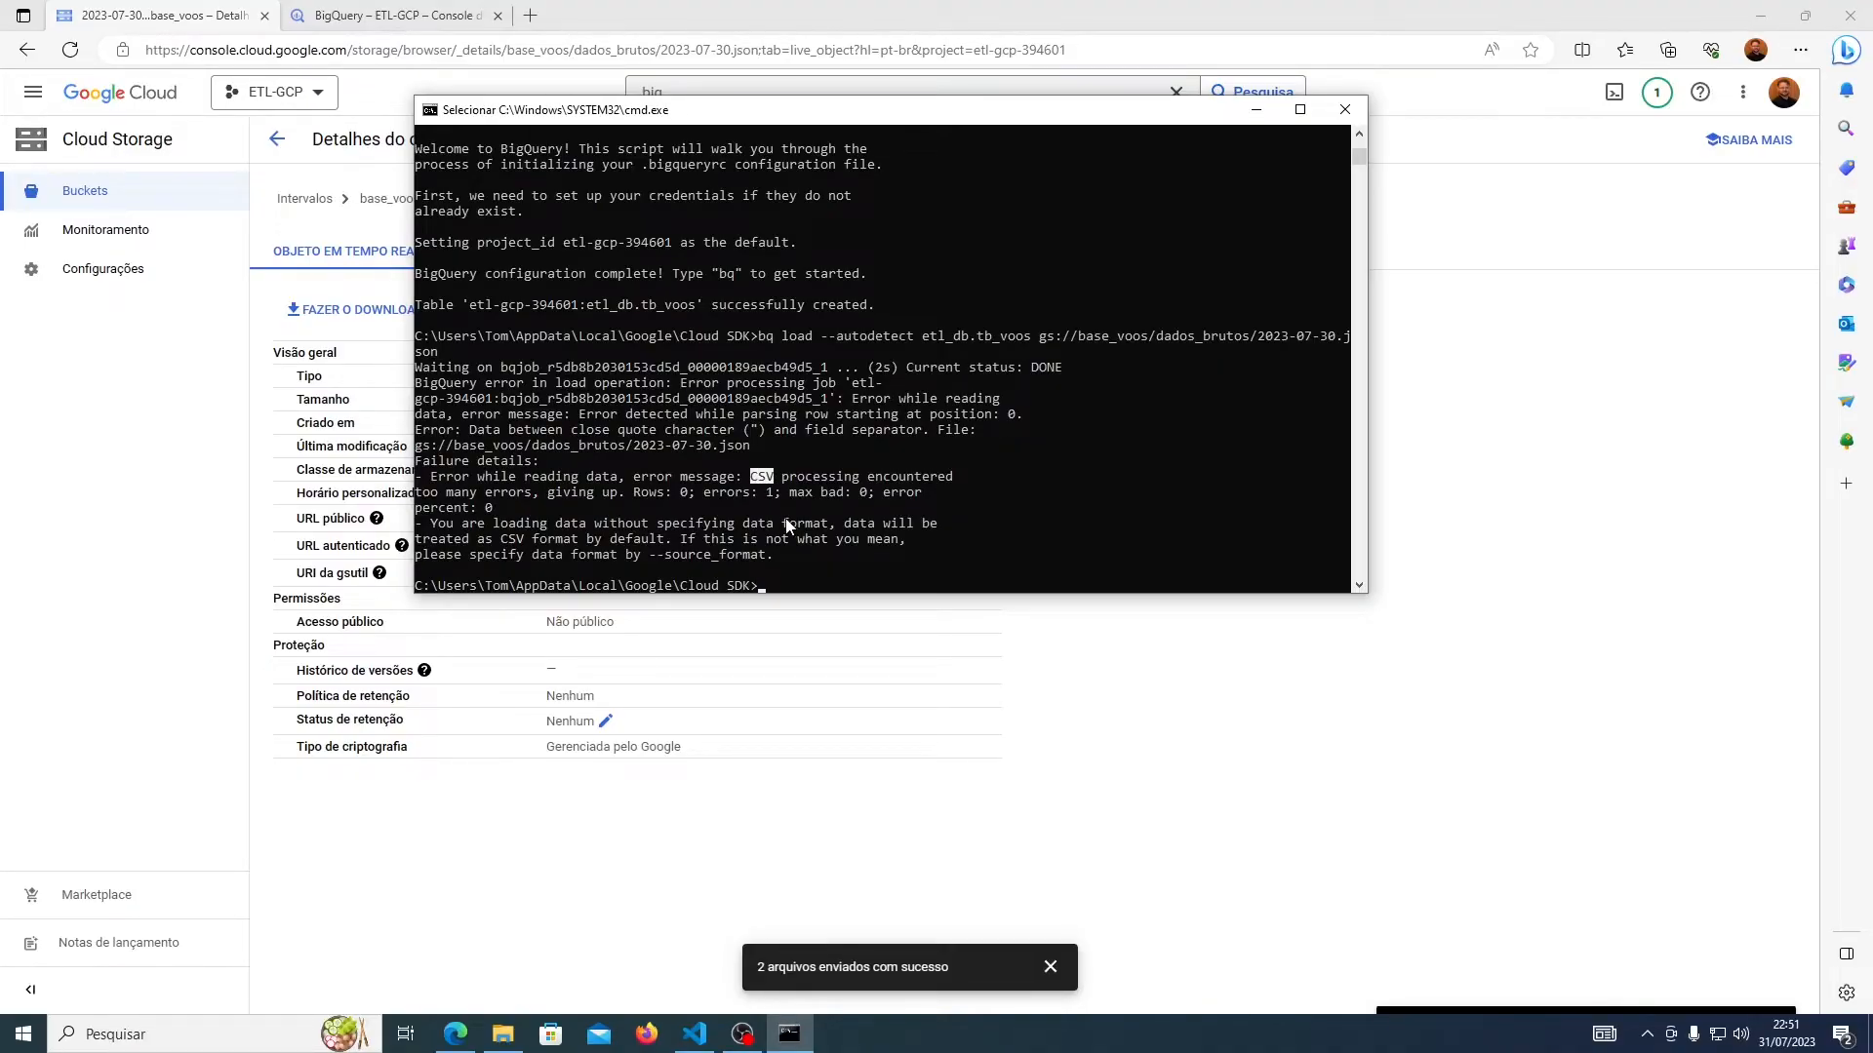
pyautogui.click(792, 478)
pyautogui.moveTo(751, 477); pyautogui.dragTo(776, 479)
pyautogui.click(810, 585)
pyautogui.press('Escape')
pyautogui.press('Up')
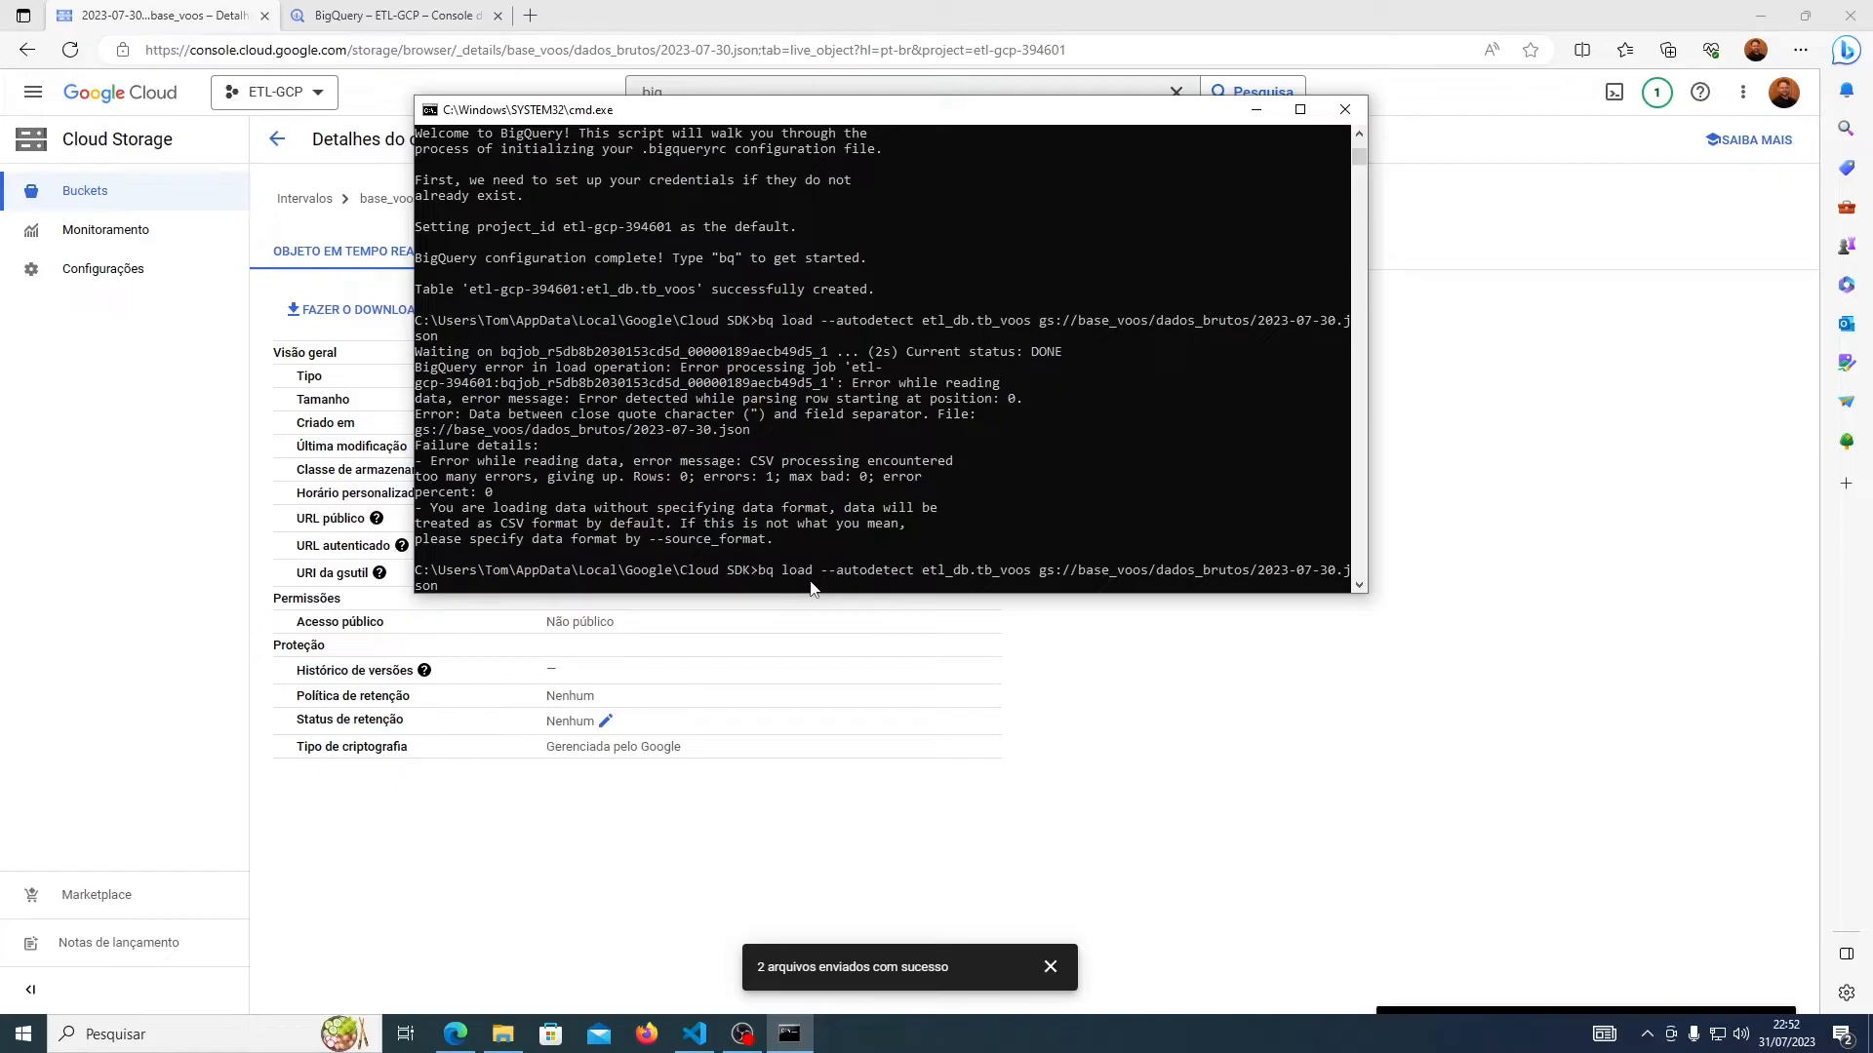
pyautogui.write('--')
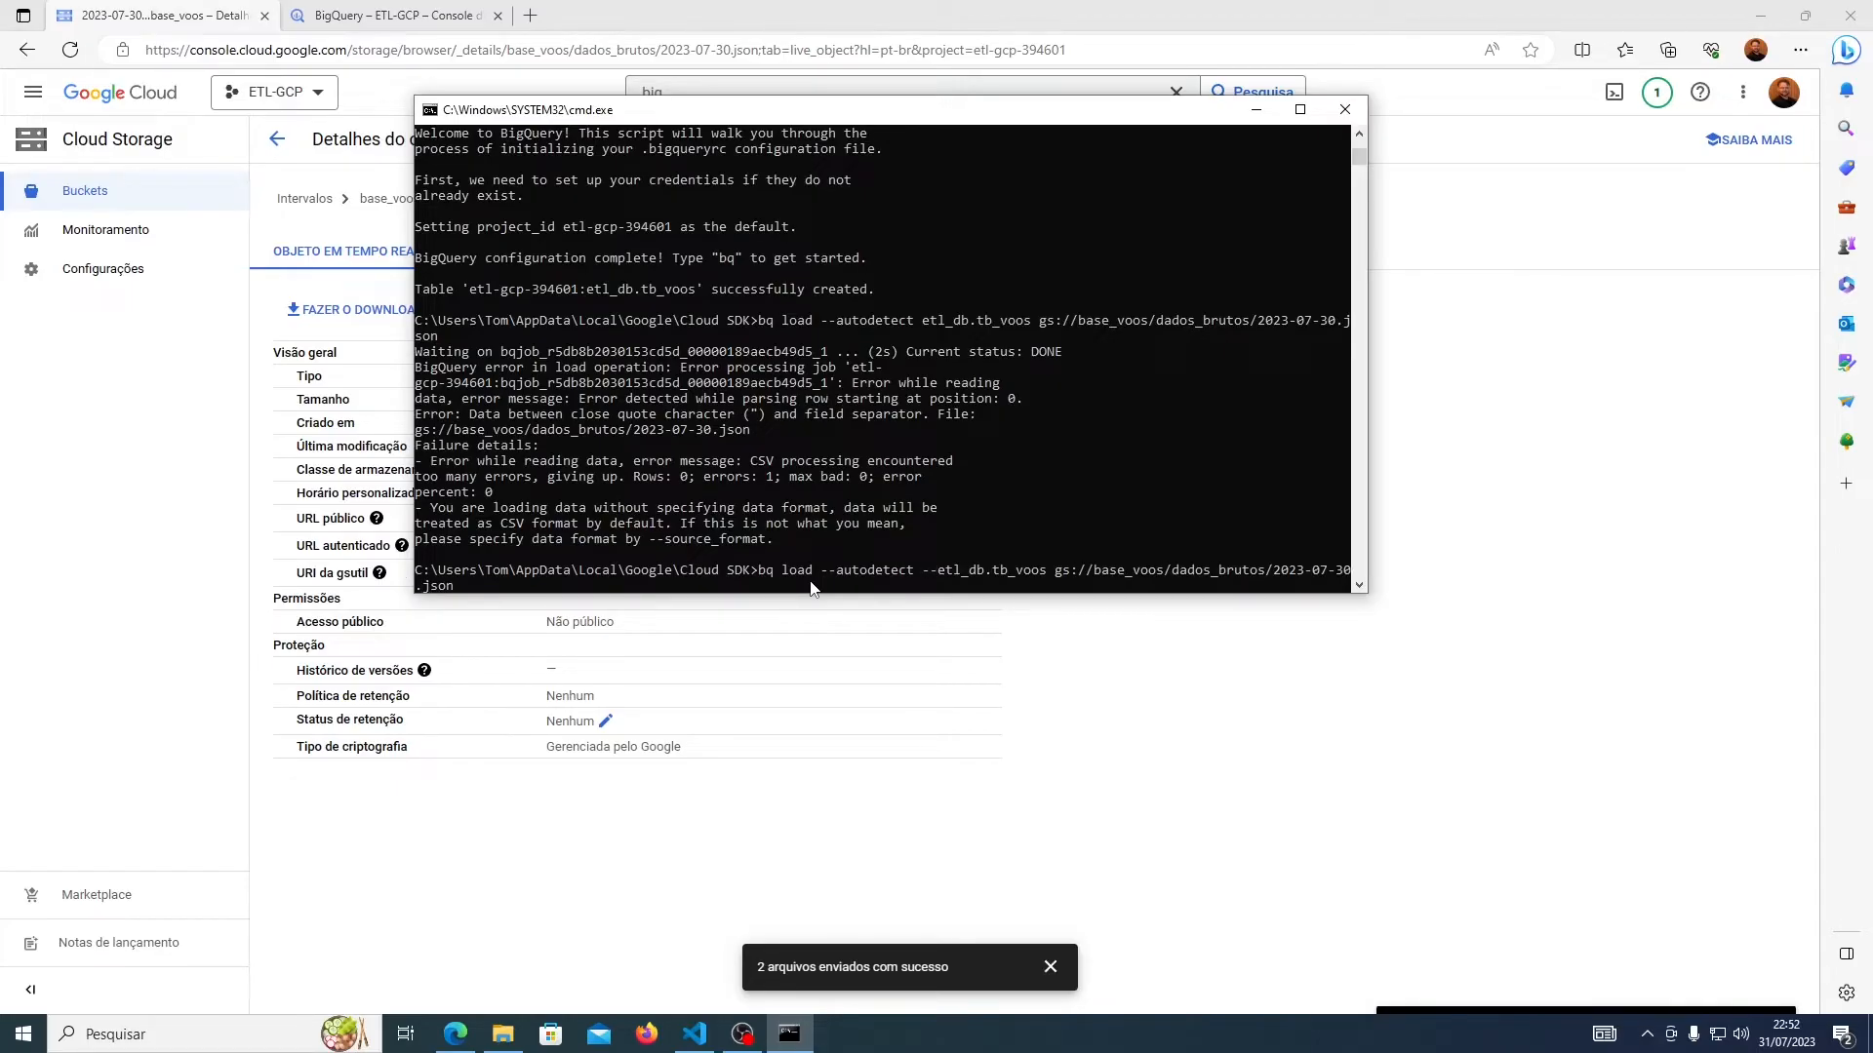
pyautogui.write('sorce_format')
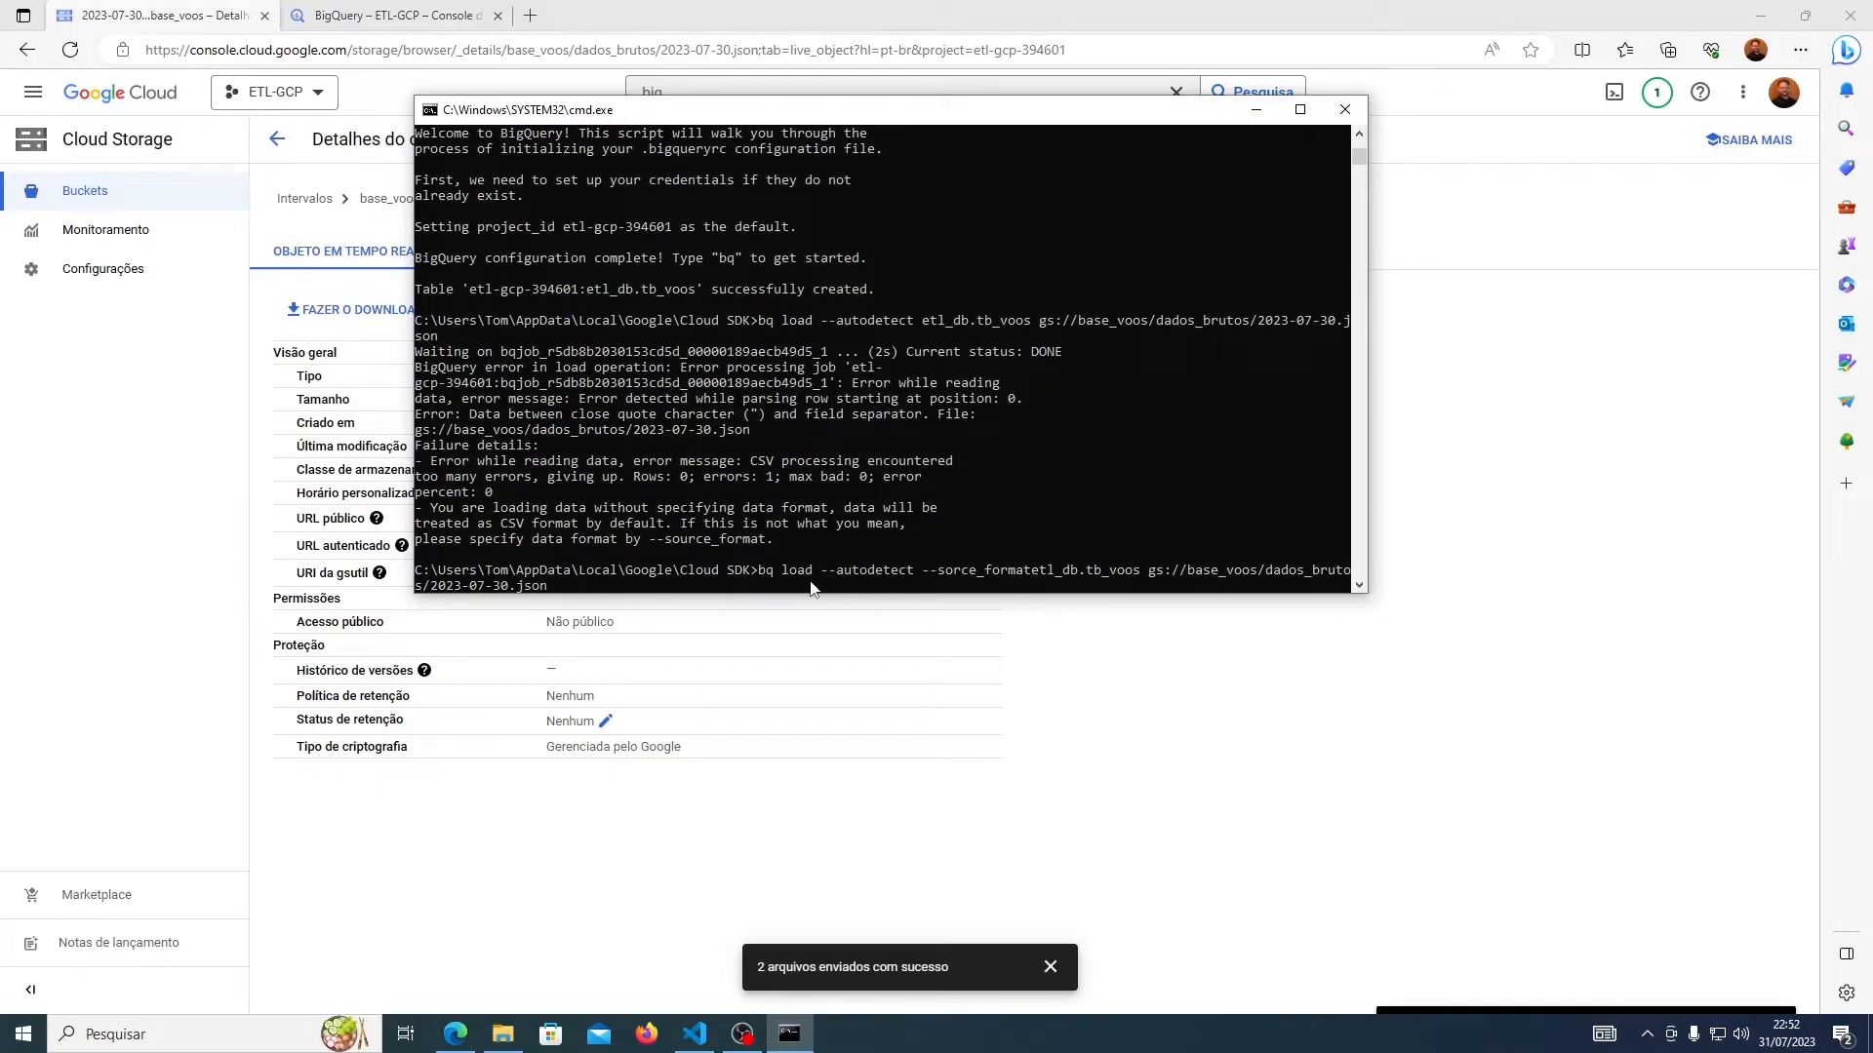
pyautogui.write('=')
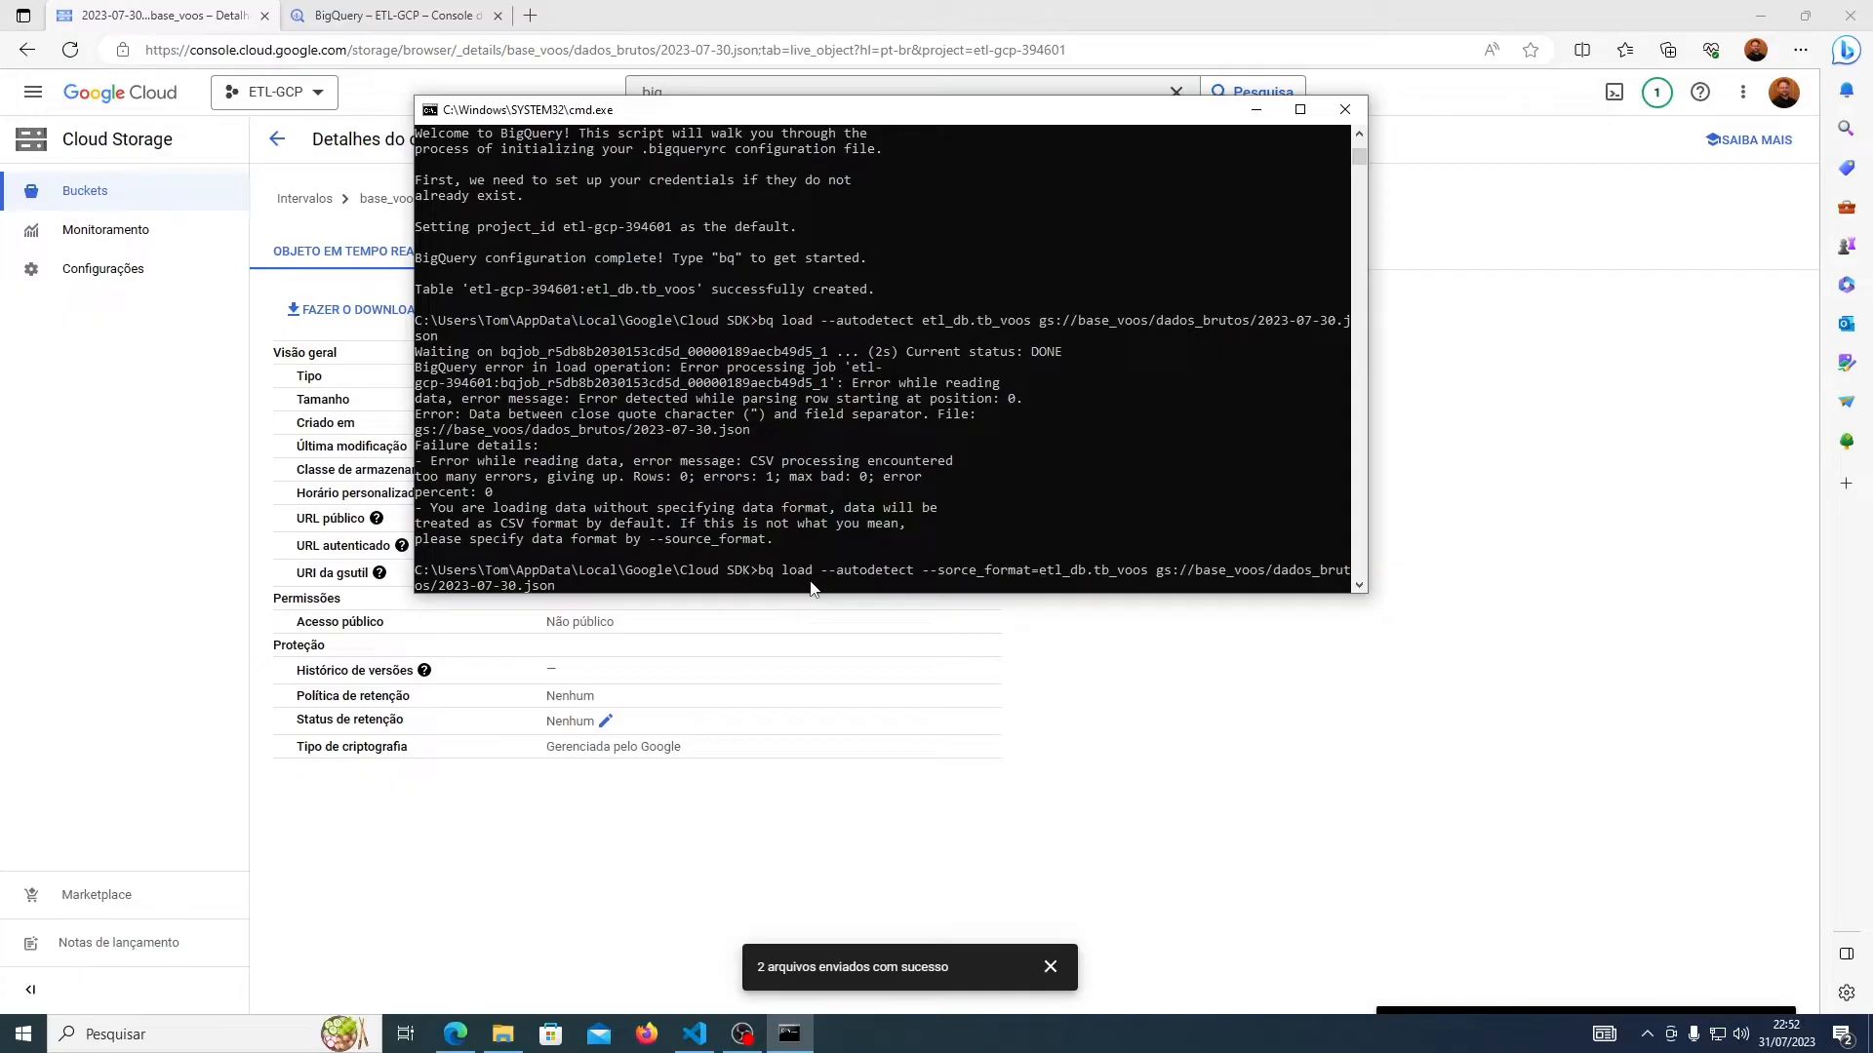
pyautogui.write('NEWLINE')
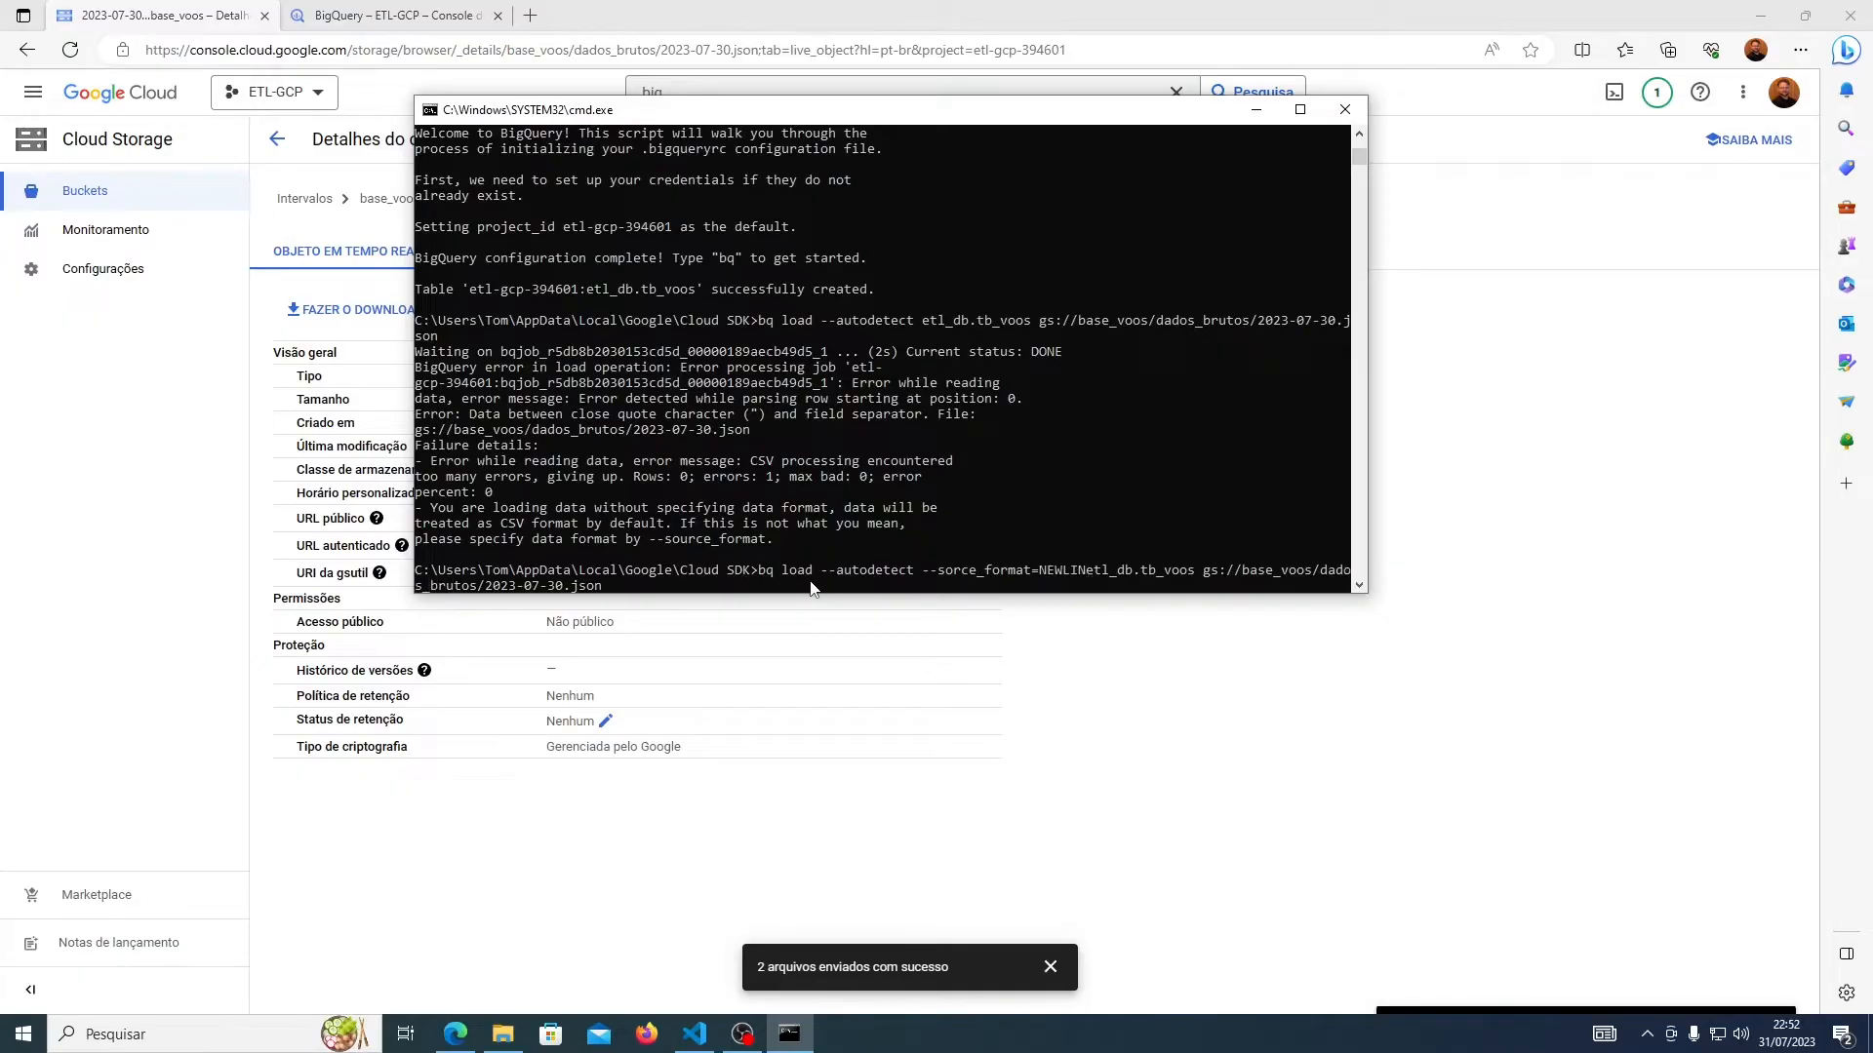
pyautogui.write('_DELIM')
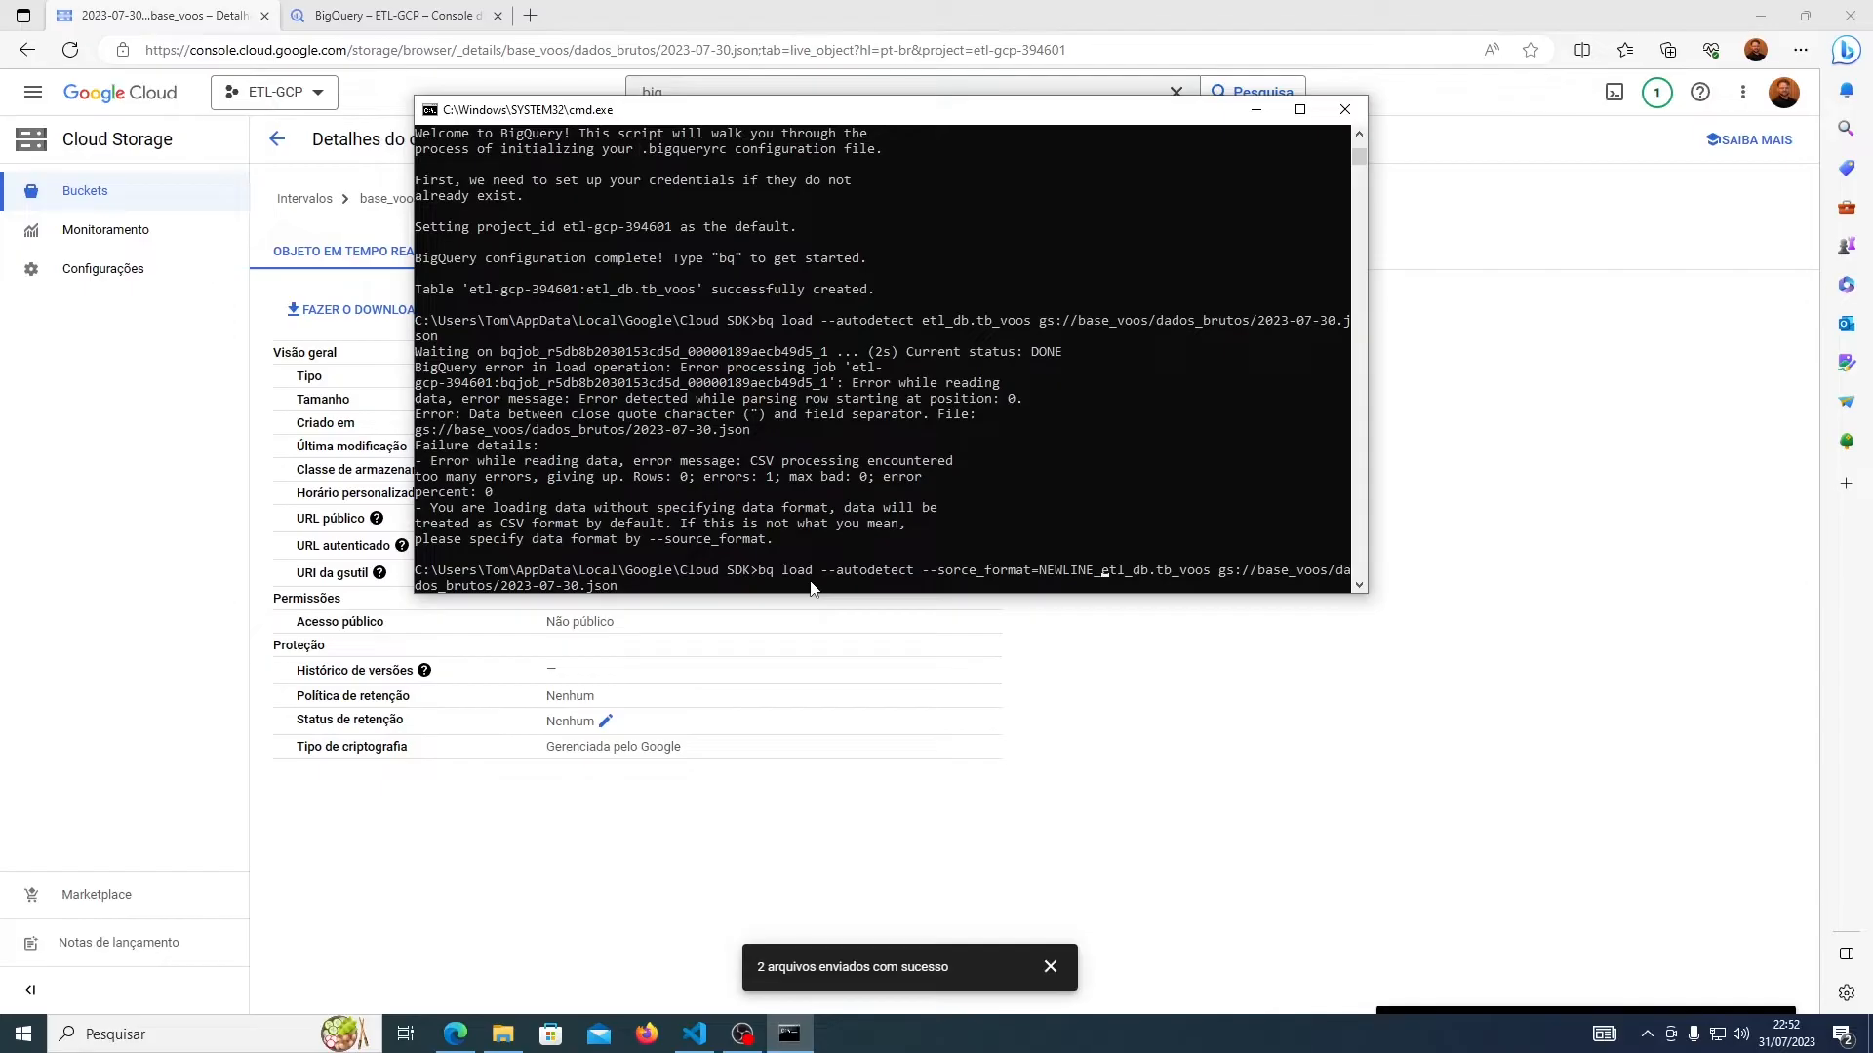
pyautogui.write('ITED')
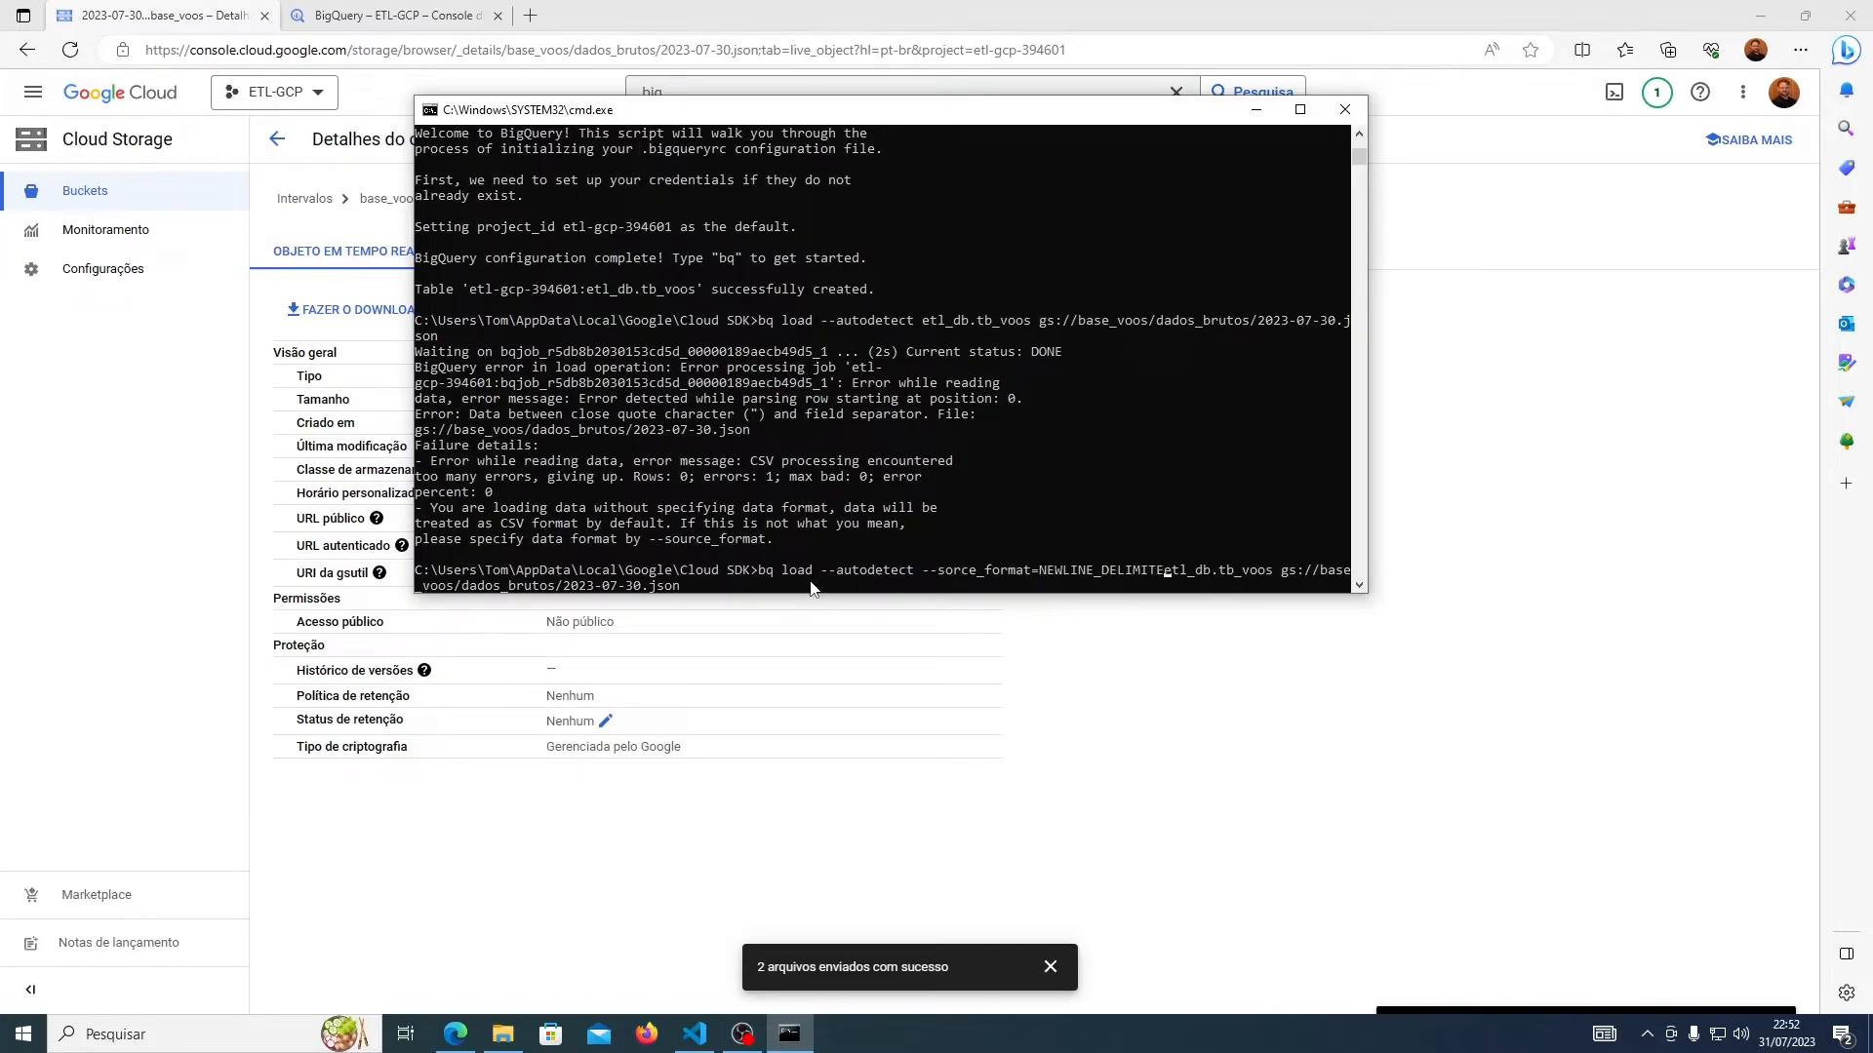
pyautogui.write('_JSON')
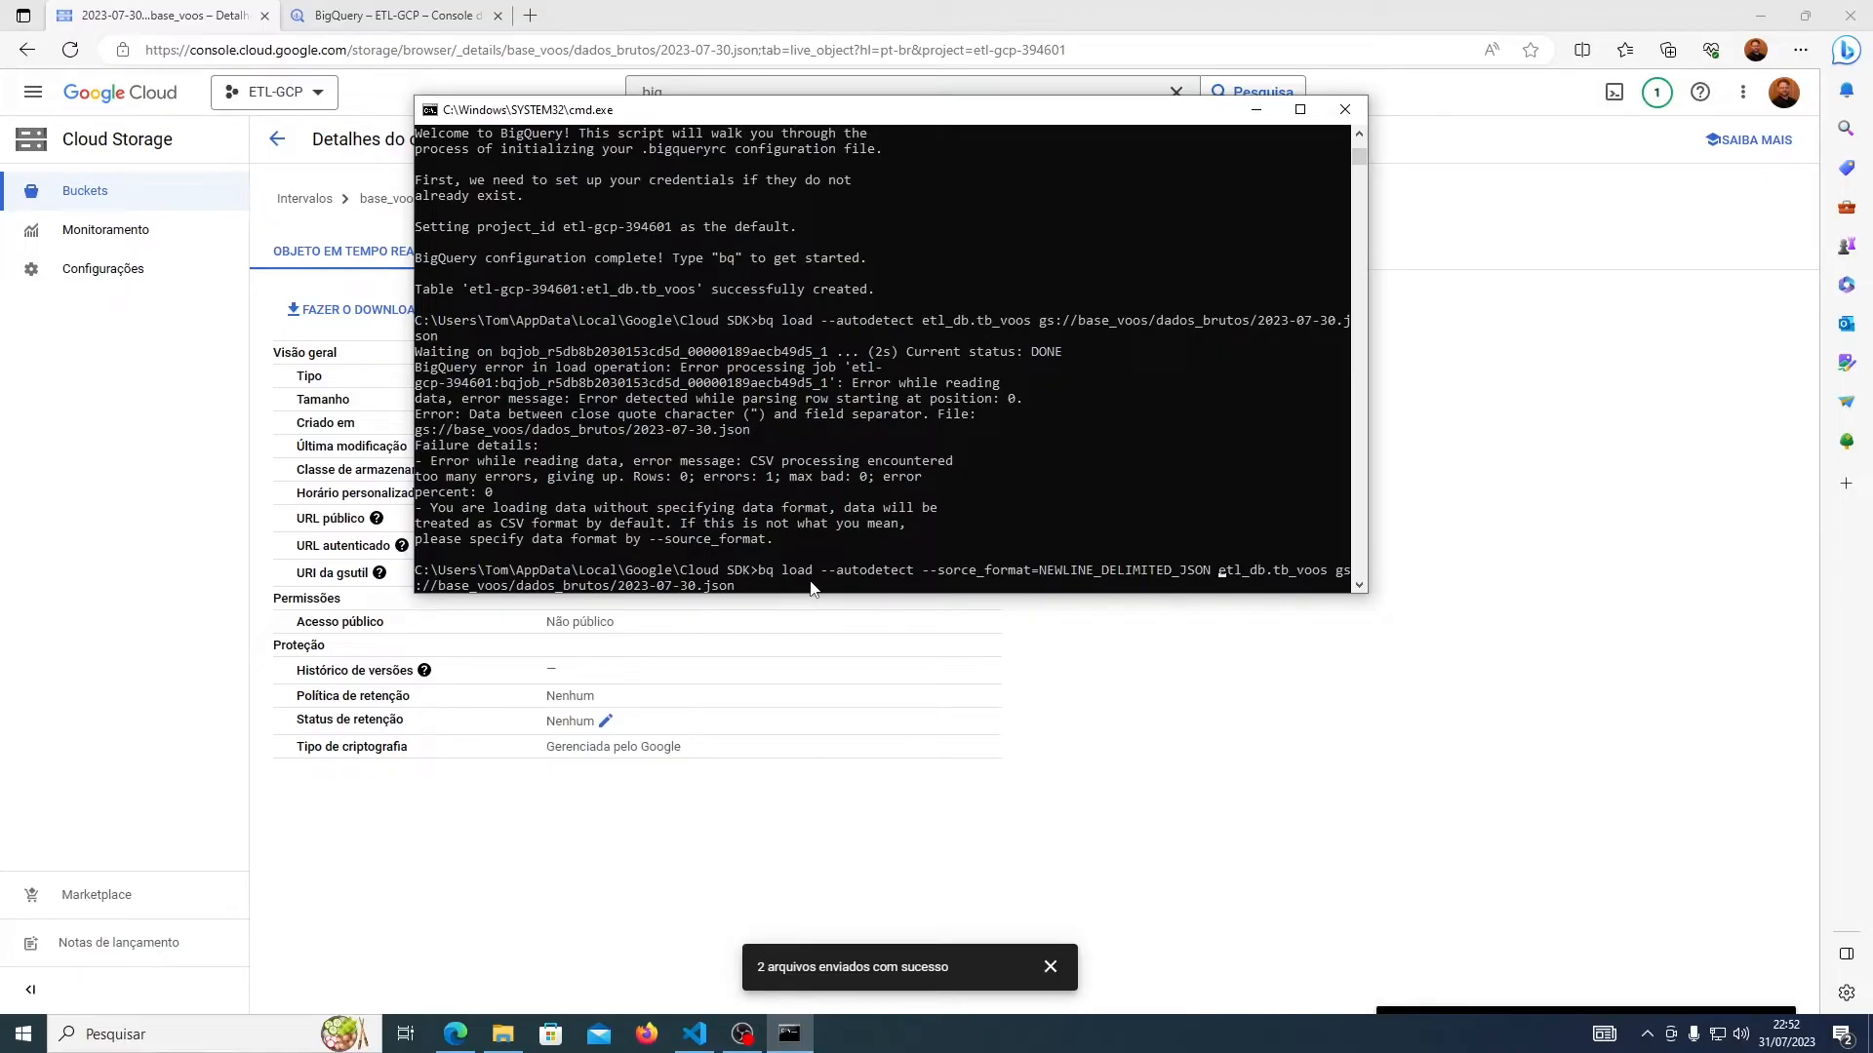
pyautogui.press('Return')
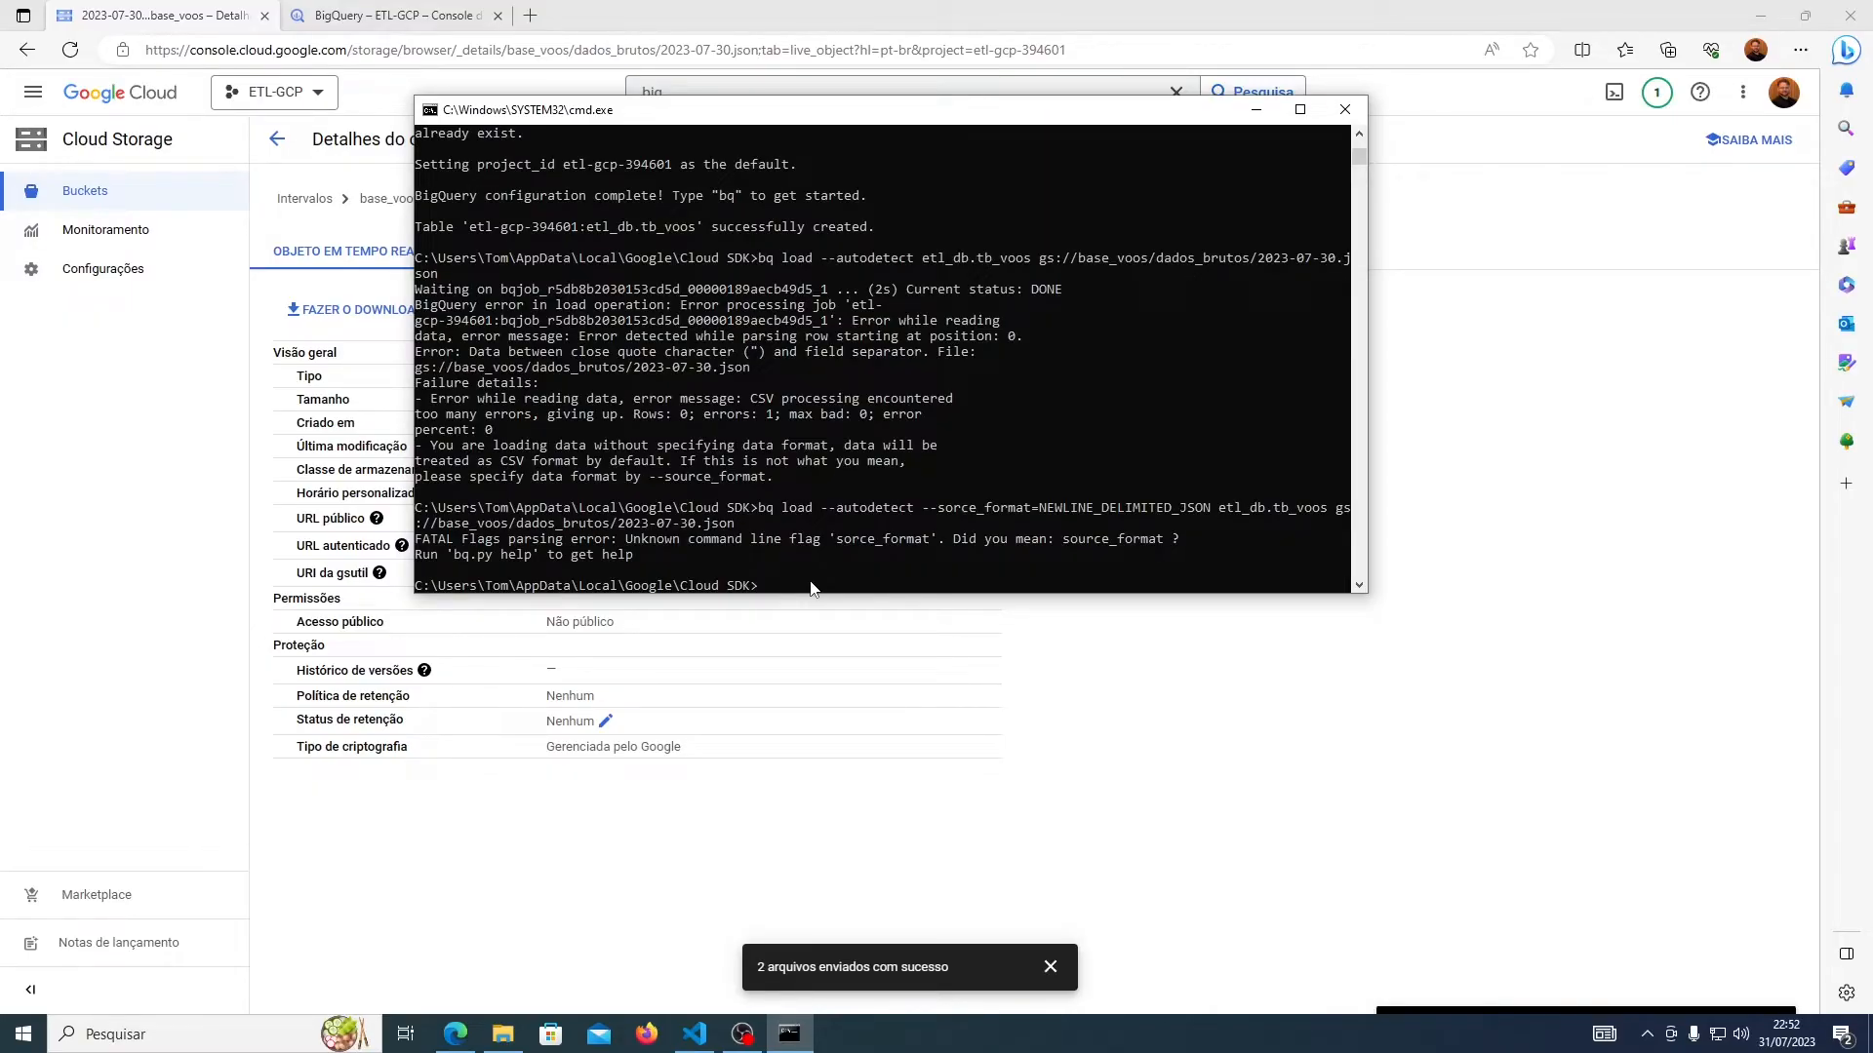
# - Correct the flag's spelling to --source_format in the bq load command and run the load into etl_db.tb_voos
pyautogui.press('Up')
pyautogui.press('Up')
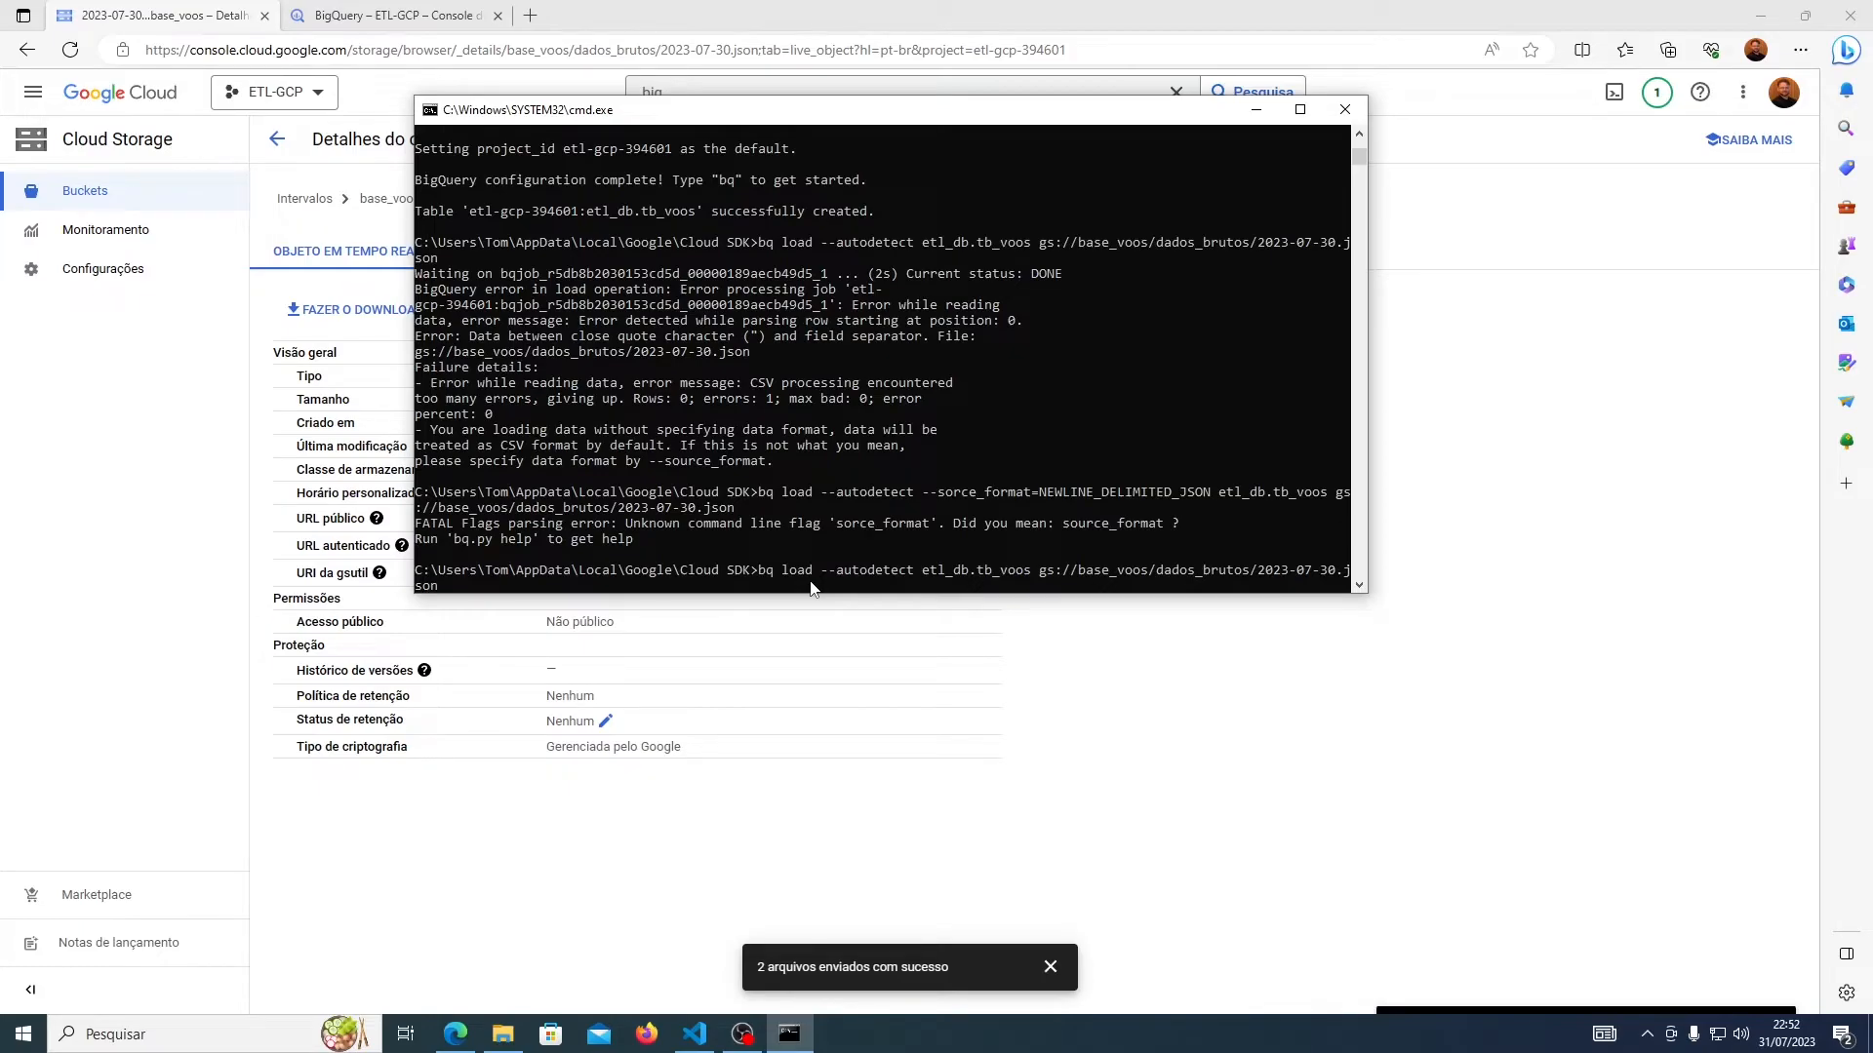
pyautogui.press('Up')
pyautogui.press('Down')
pyautogui.press('Down')
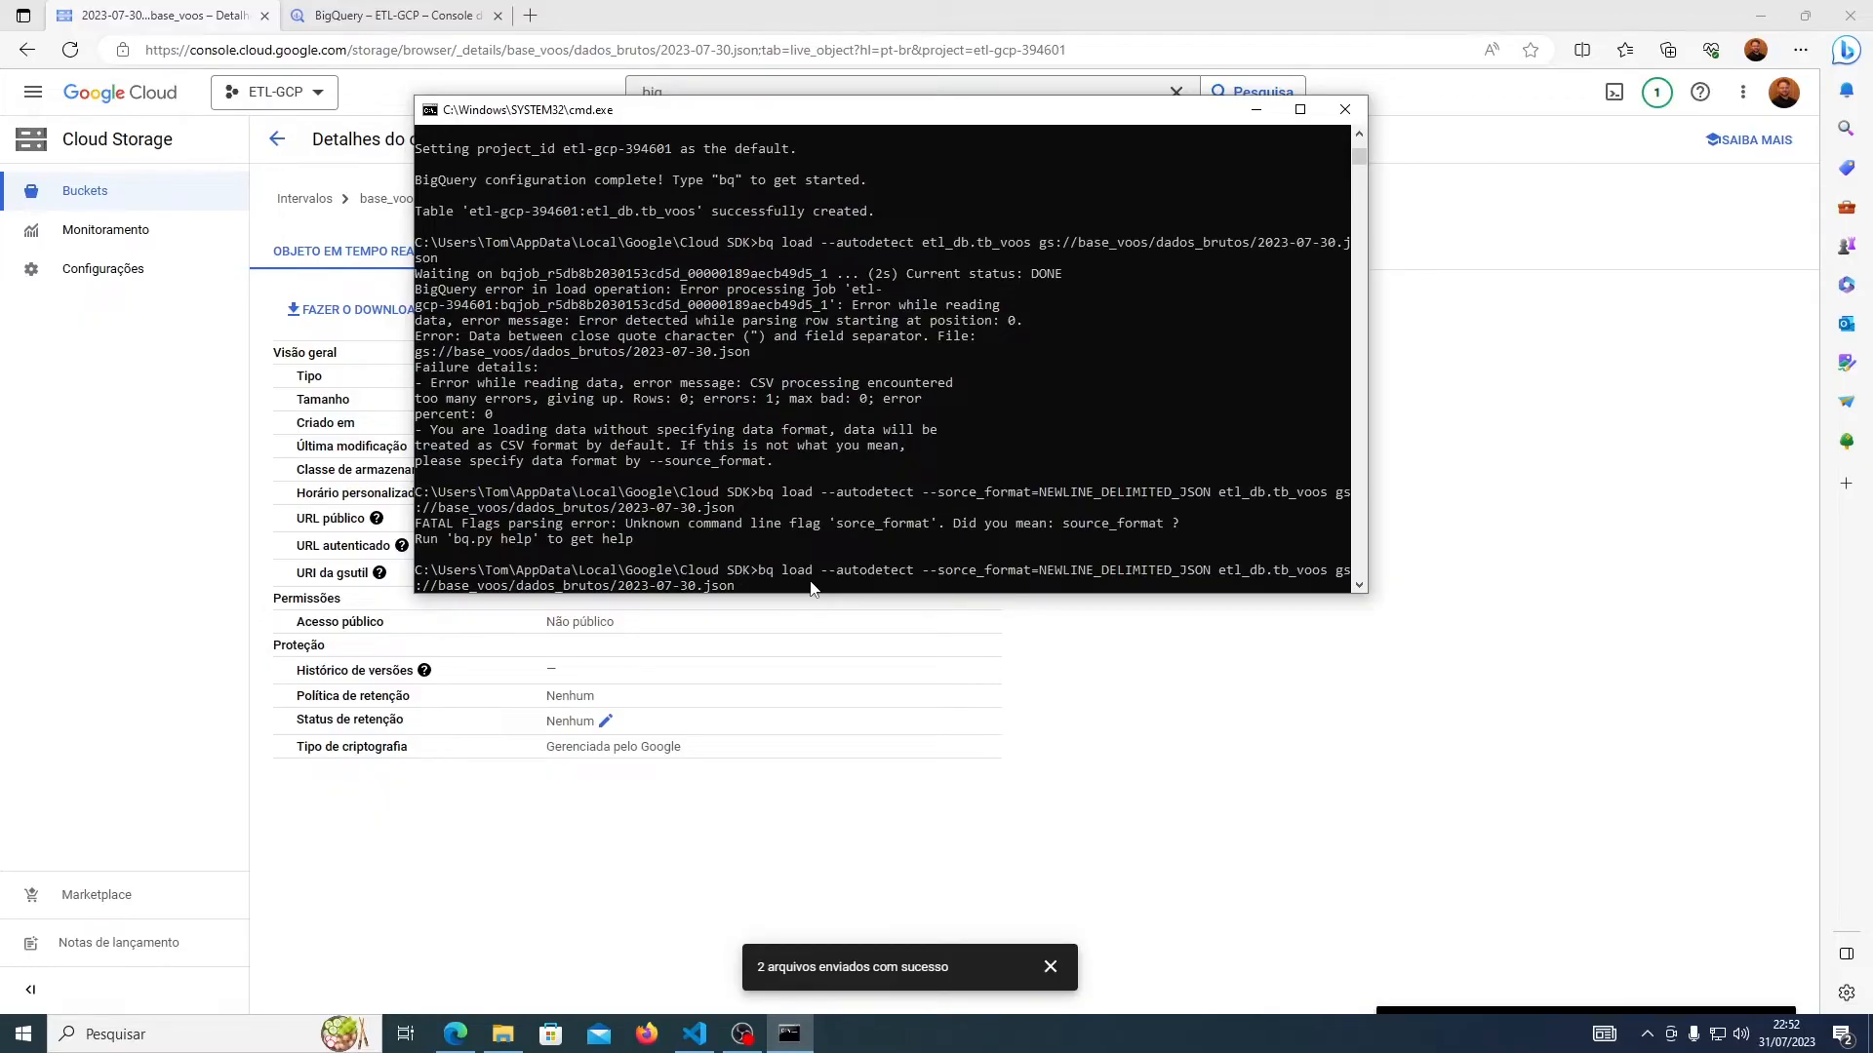
pyautogui.write('U')
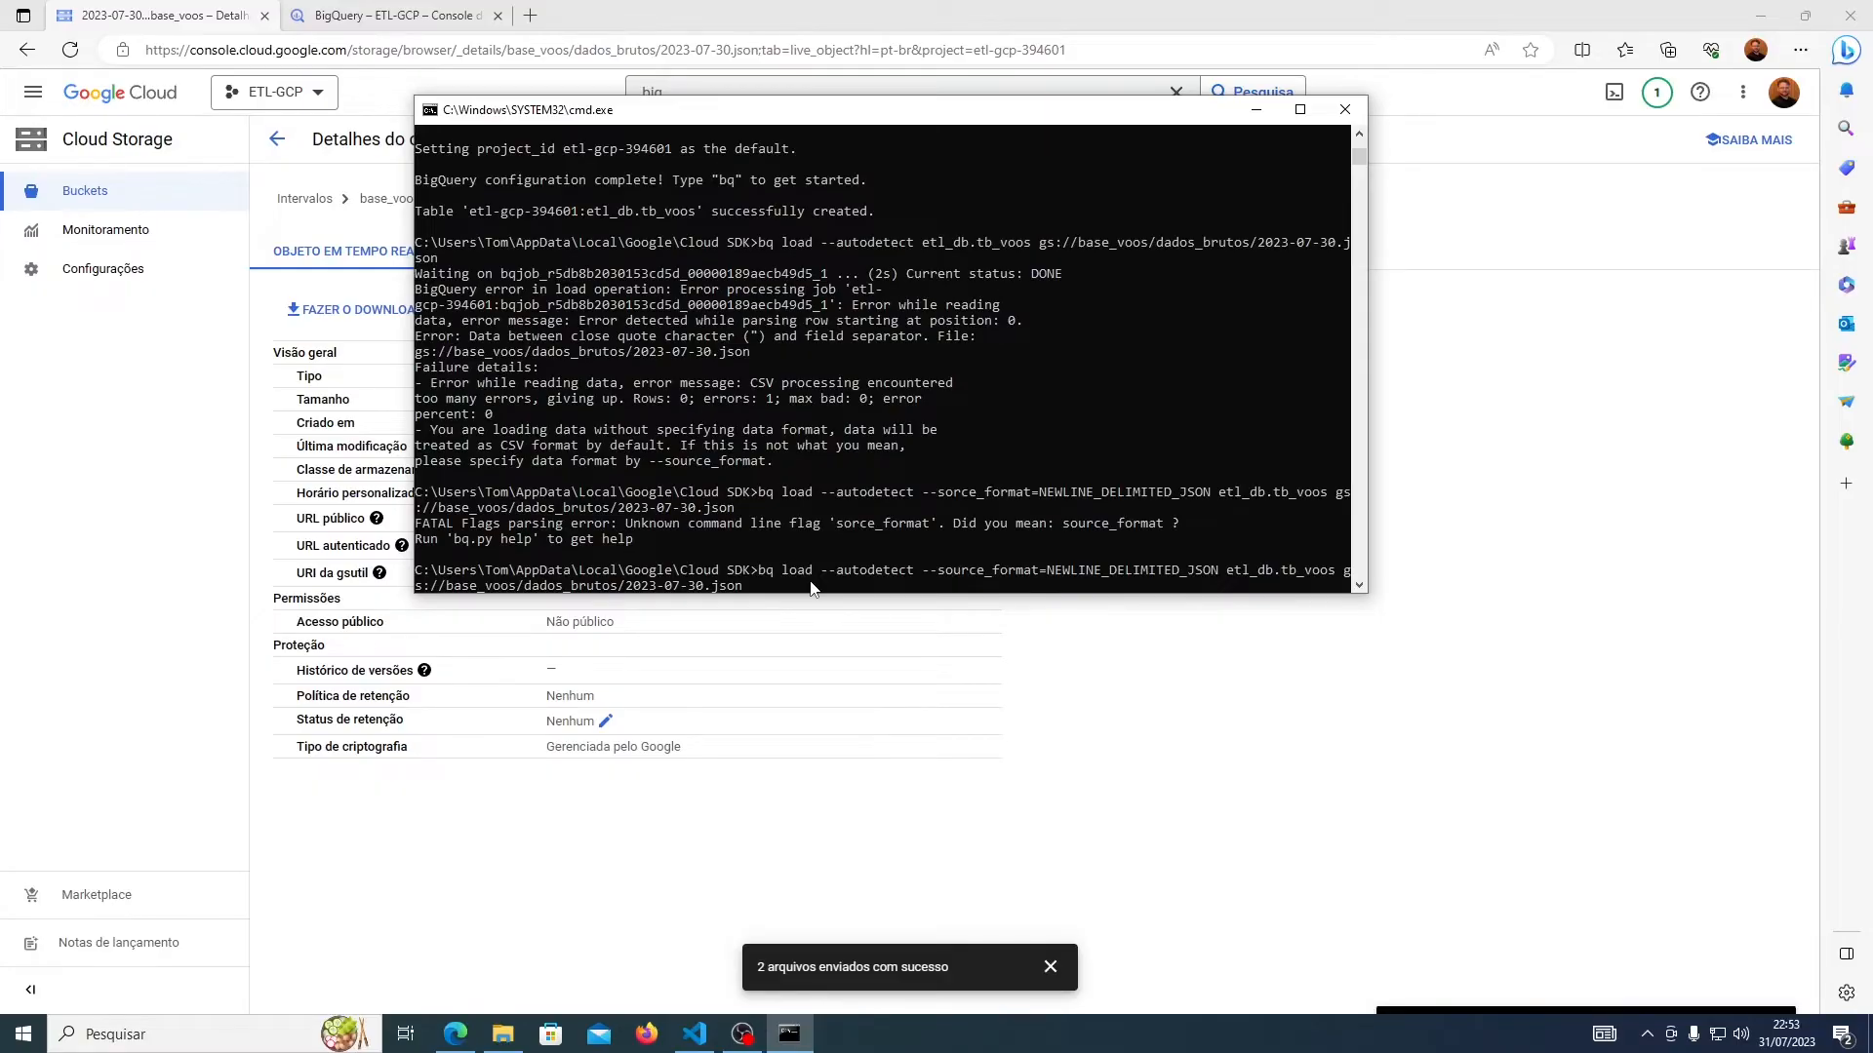
pyautogui.press('Return')
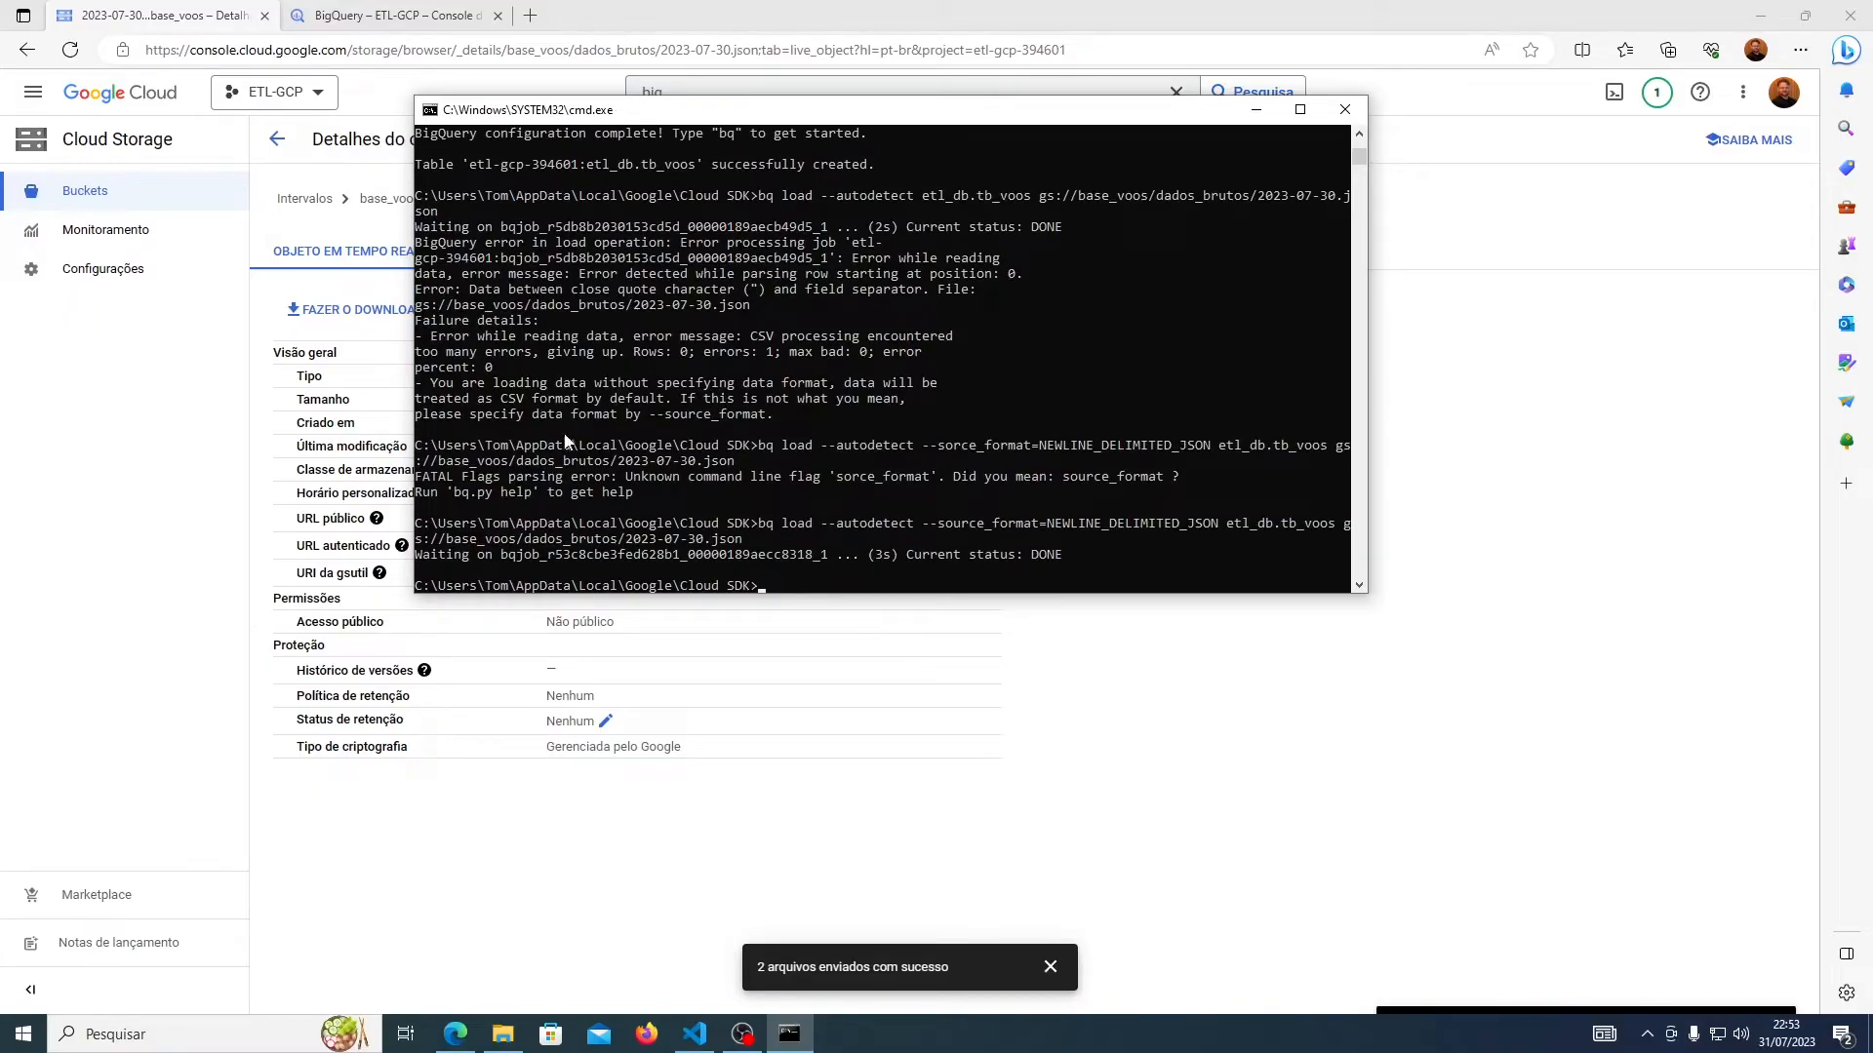
# - Switch to BigQuery in the browser, refresh tb_voos, and check its data preview and schema
pyautogui.click(114, 488)
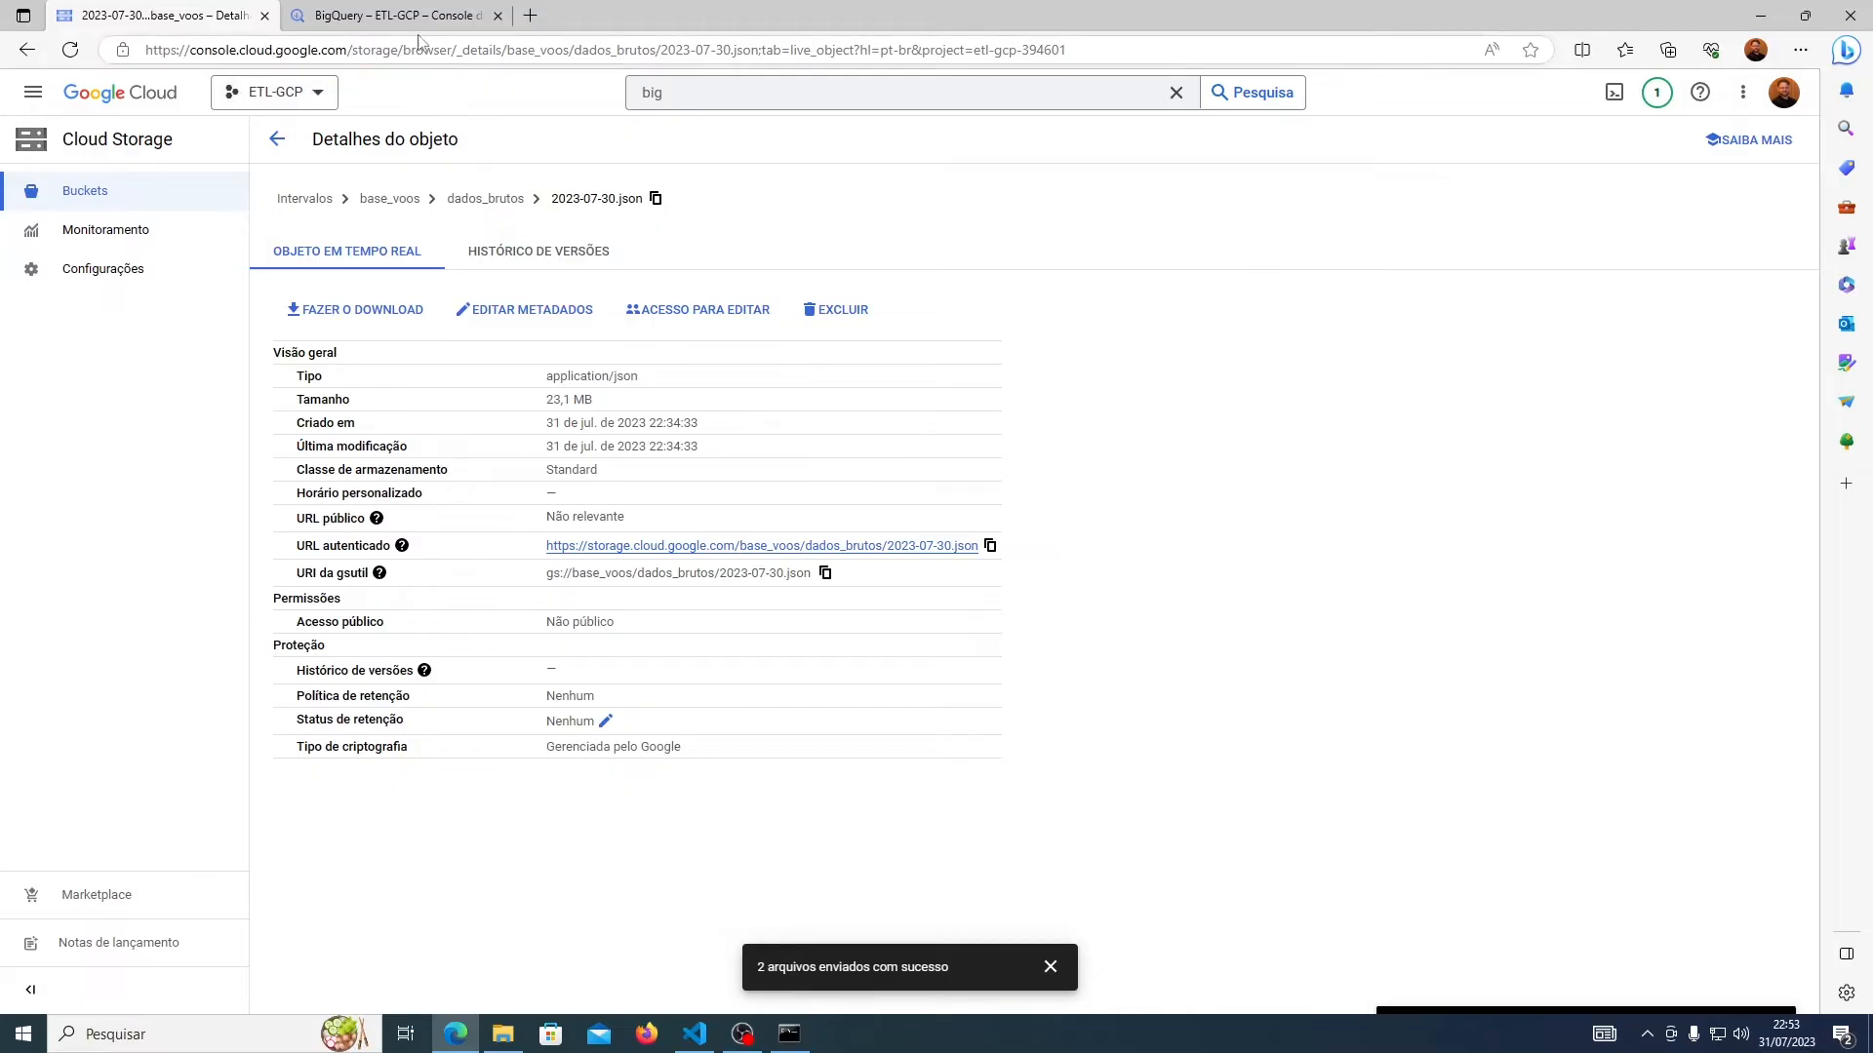
pyautogui.click(391, 16)
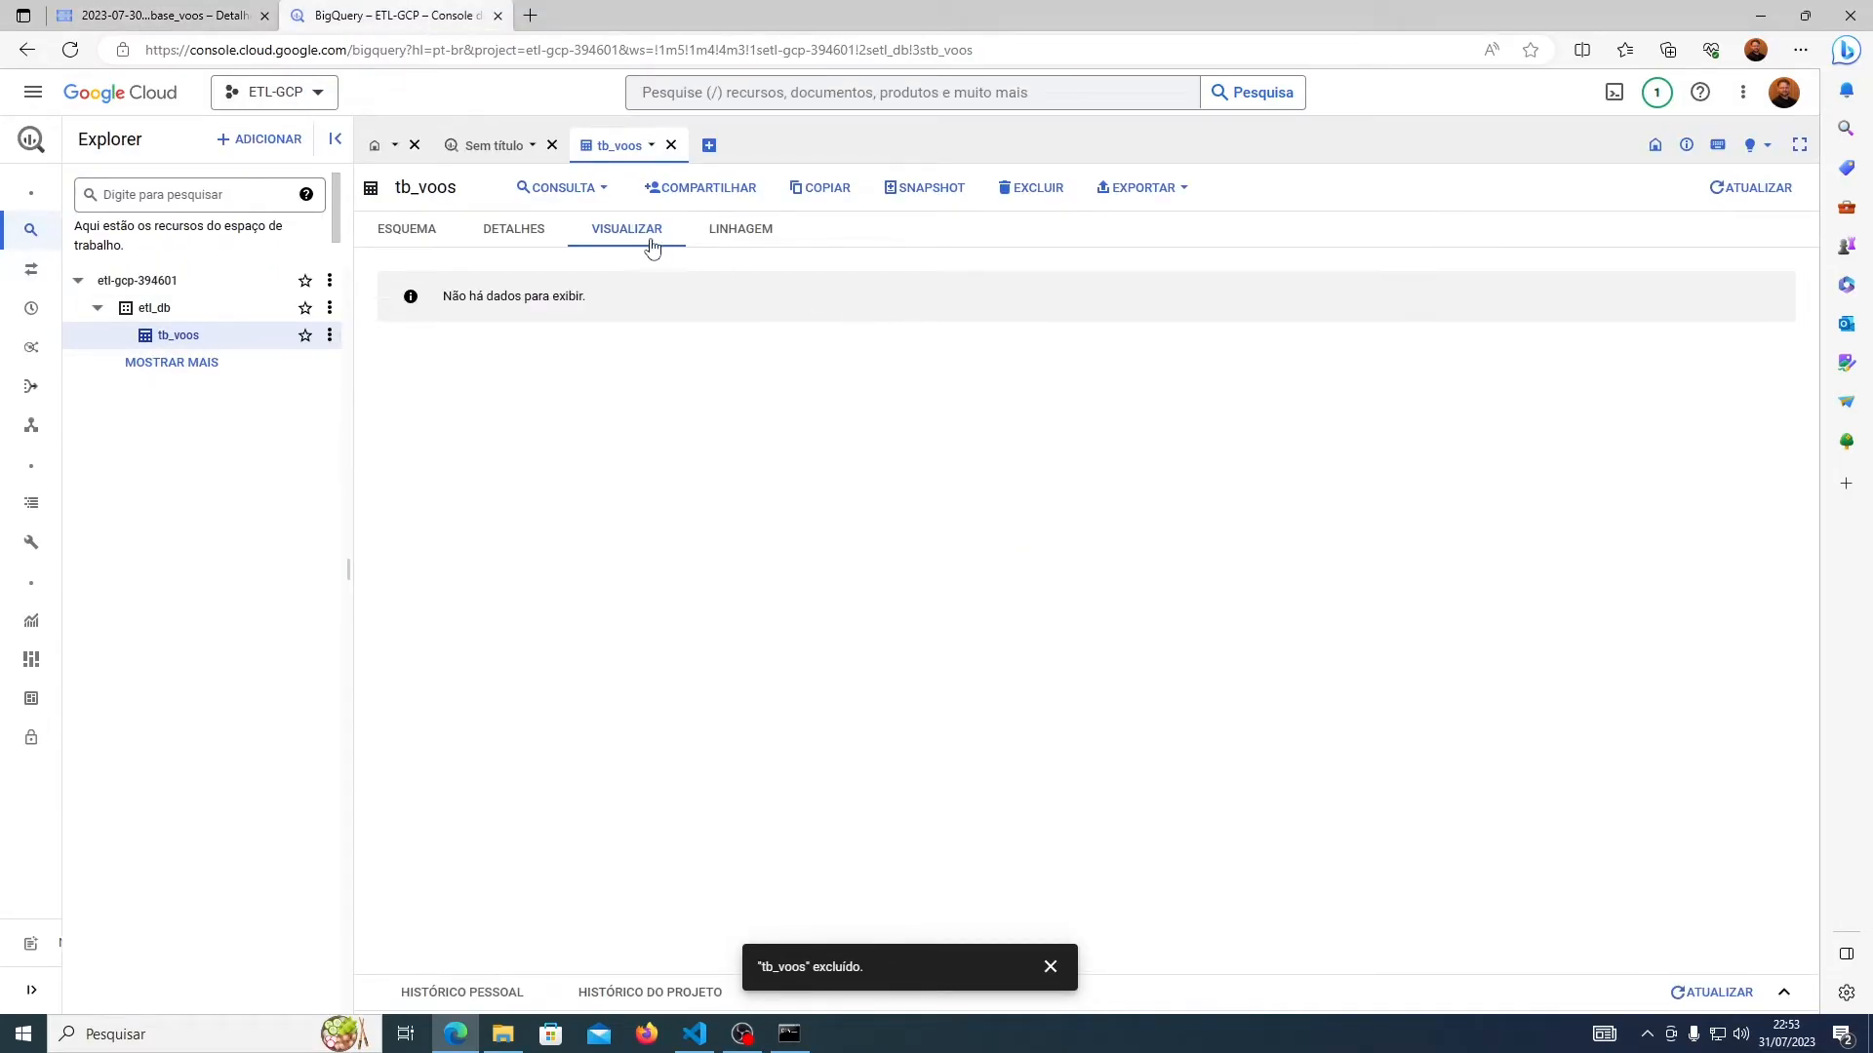
pyautogui.click(1761, 193)
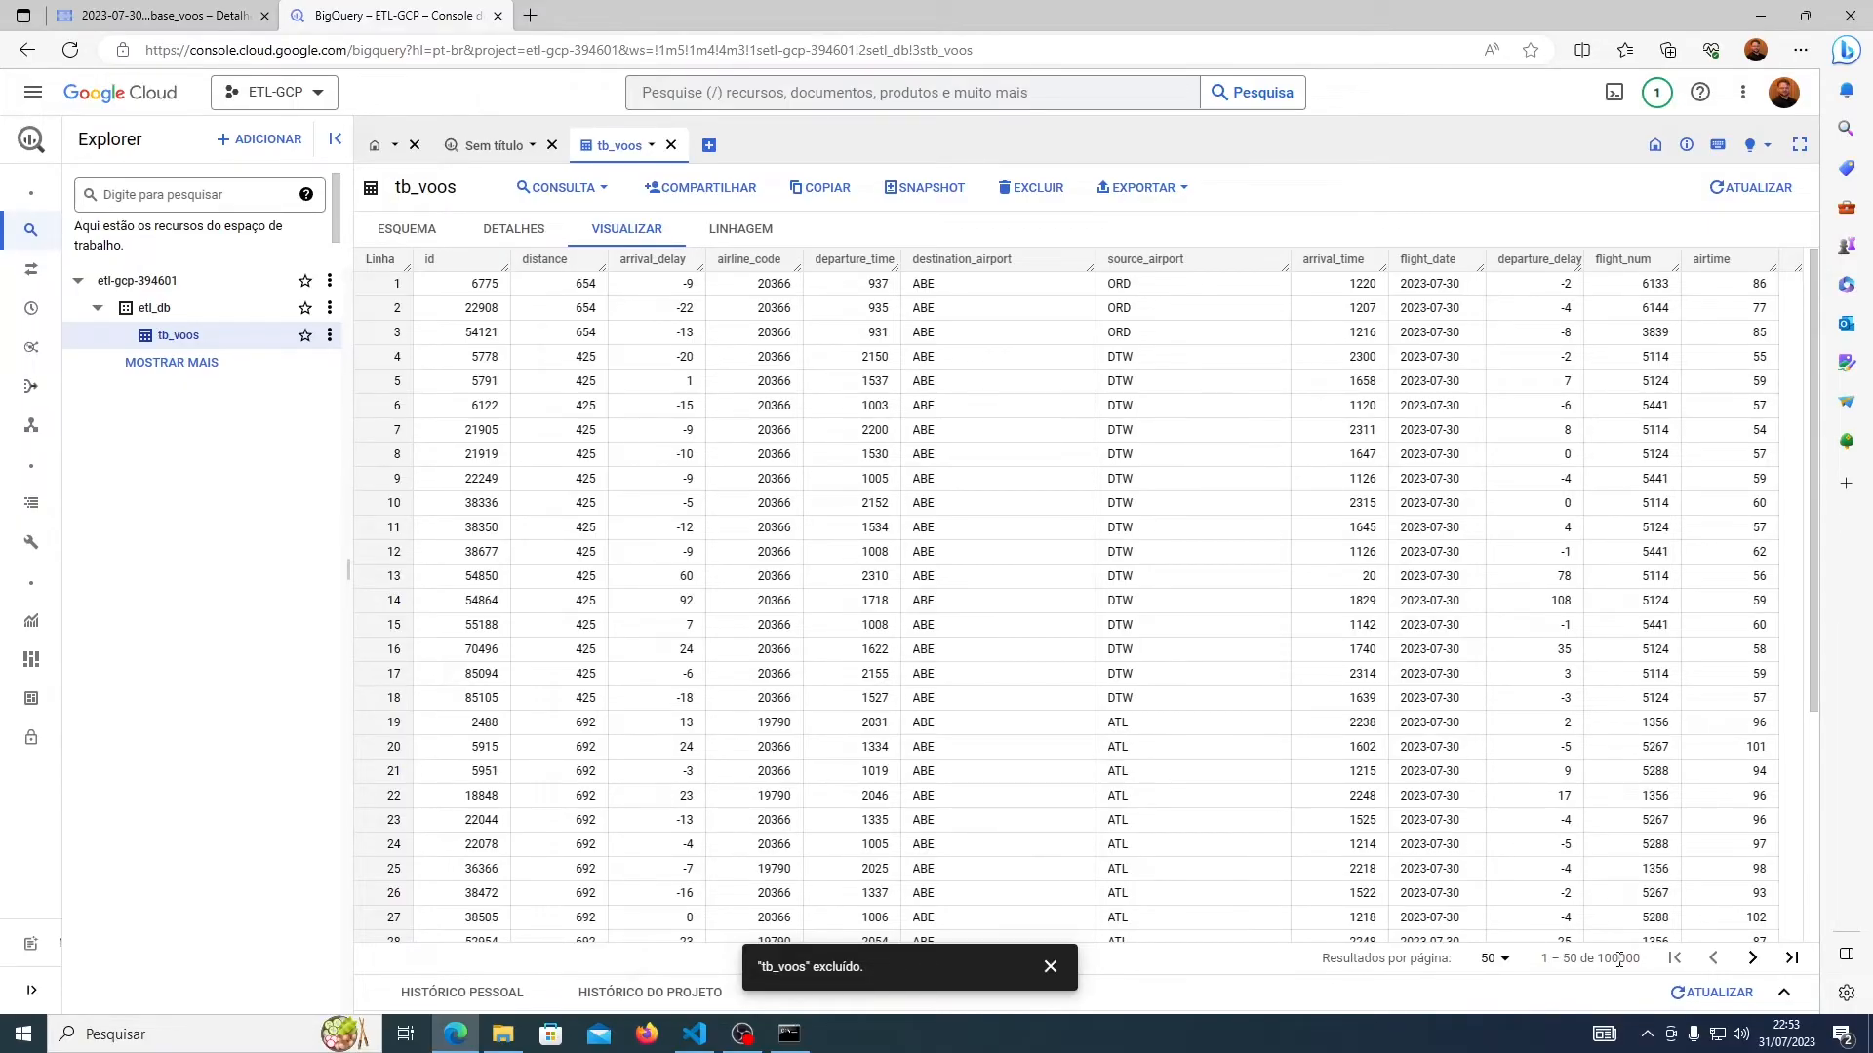
pyautogui.click(444, 241)
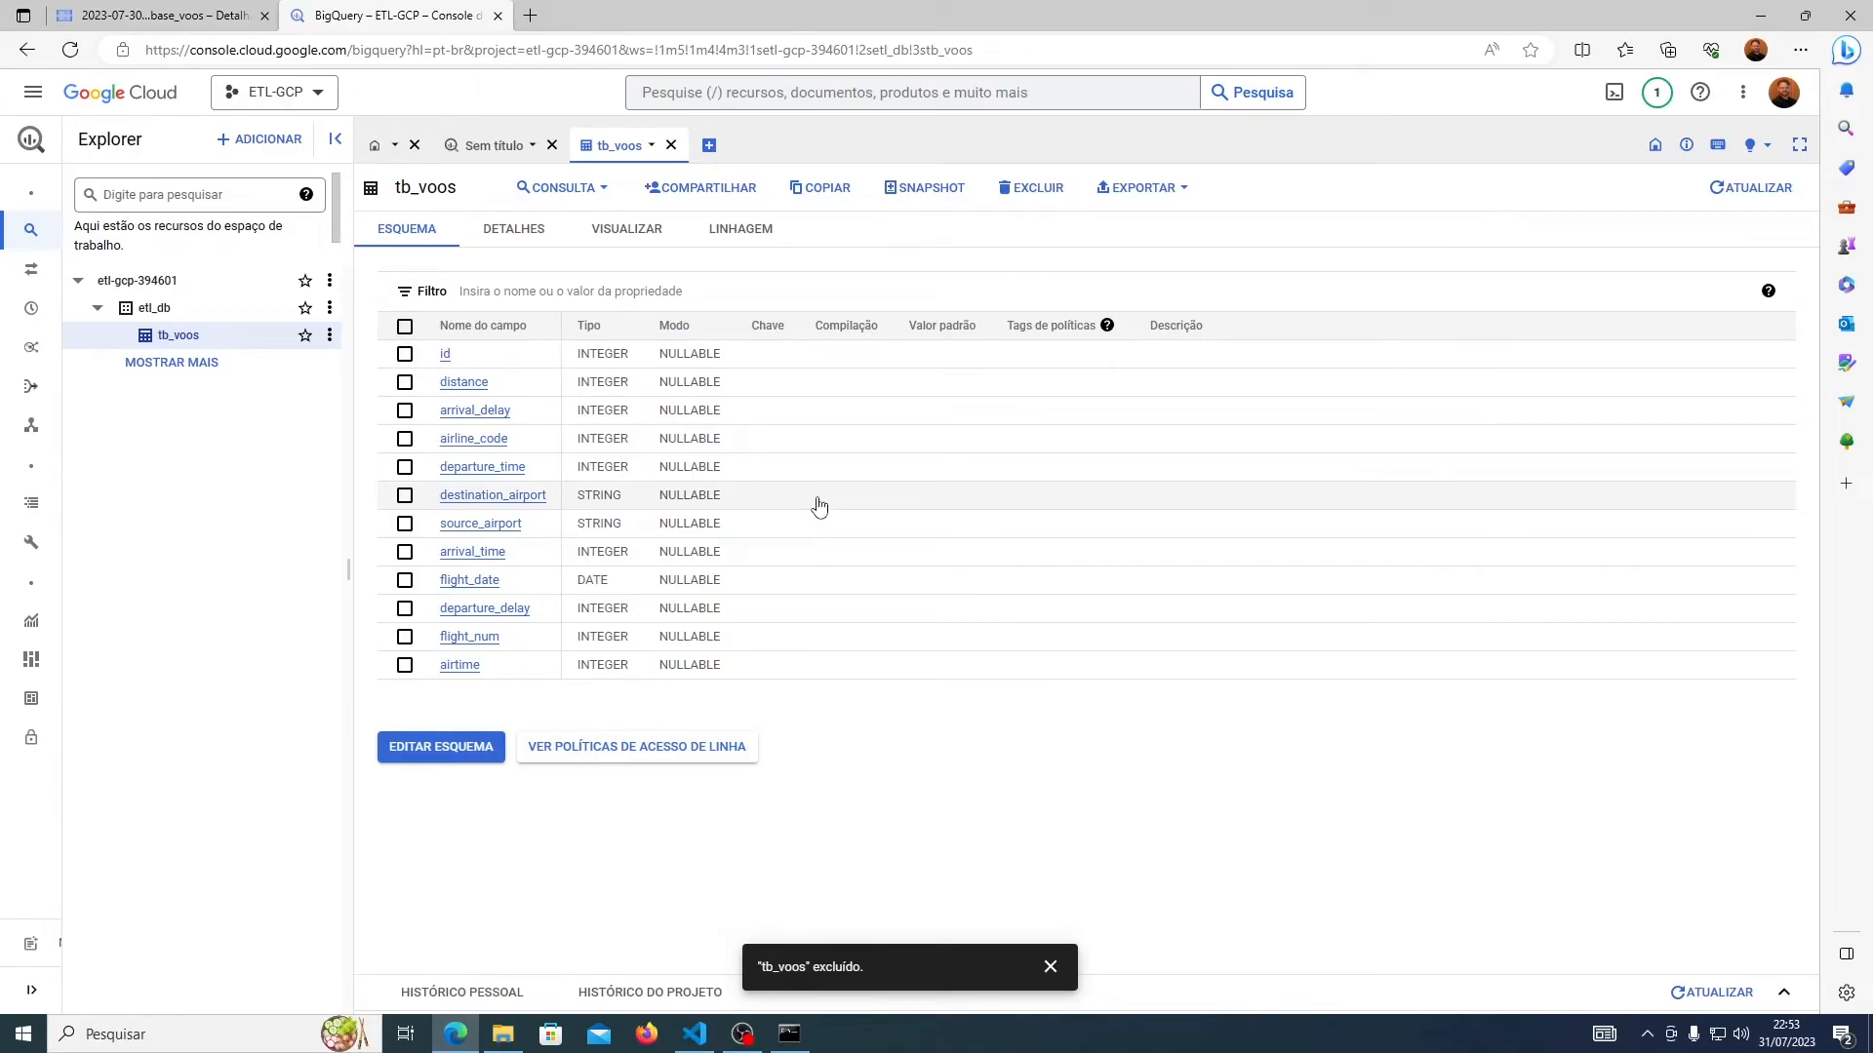
# - Delete the tb_voos table from the etl_db dataset, confirming the deletion with the word excluir
pyautogui.click(330, 334)
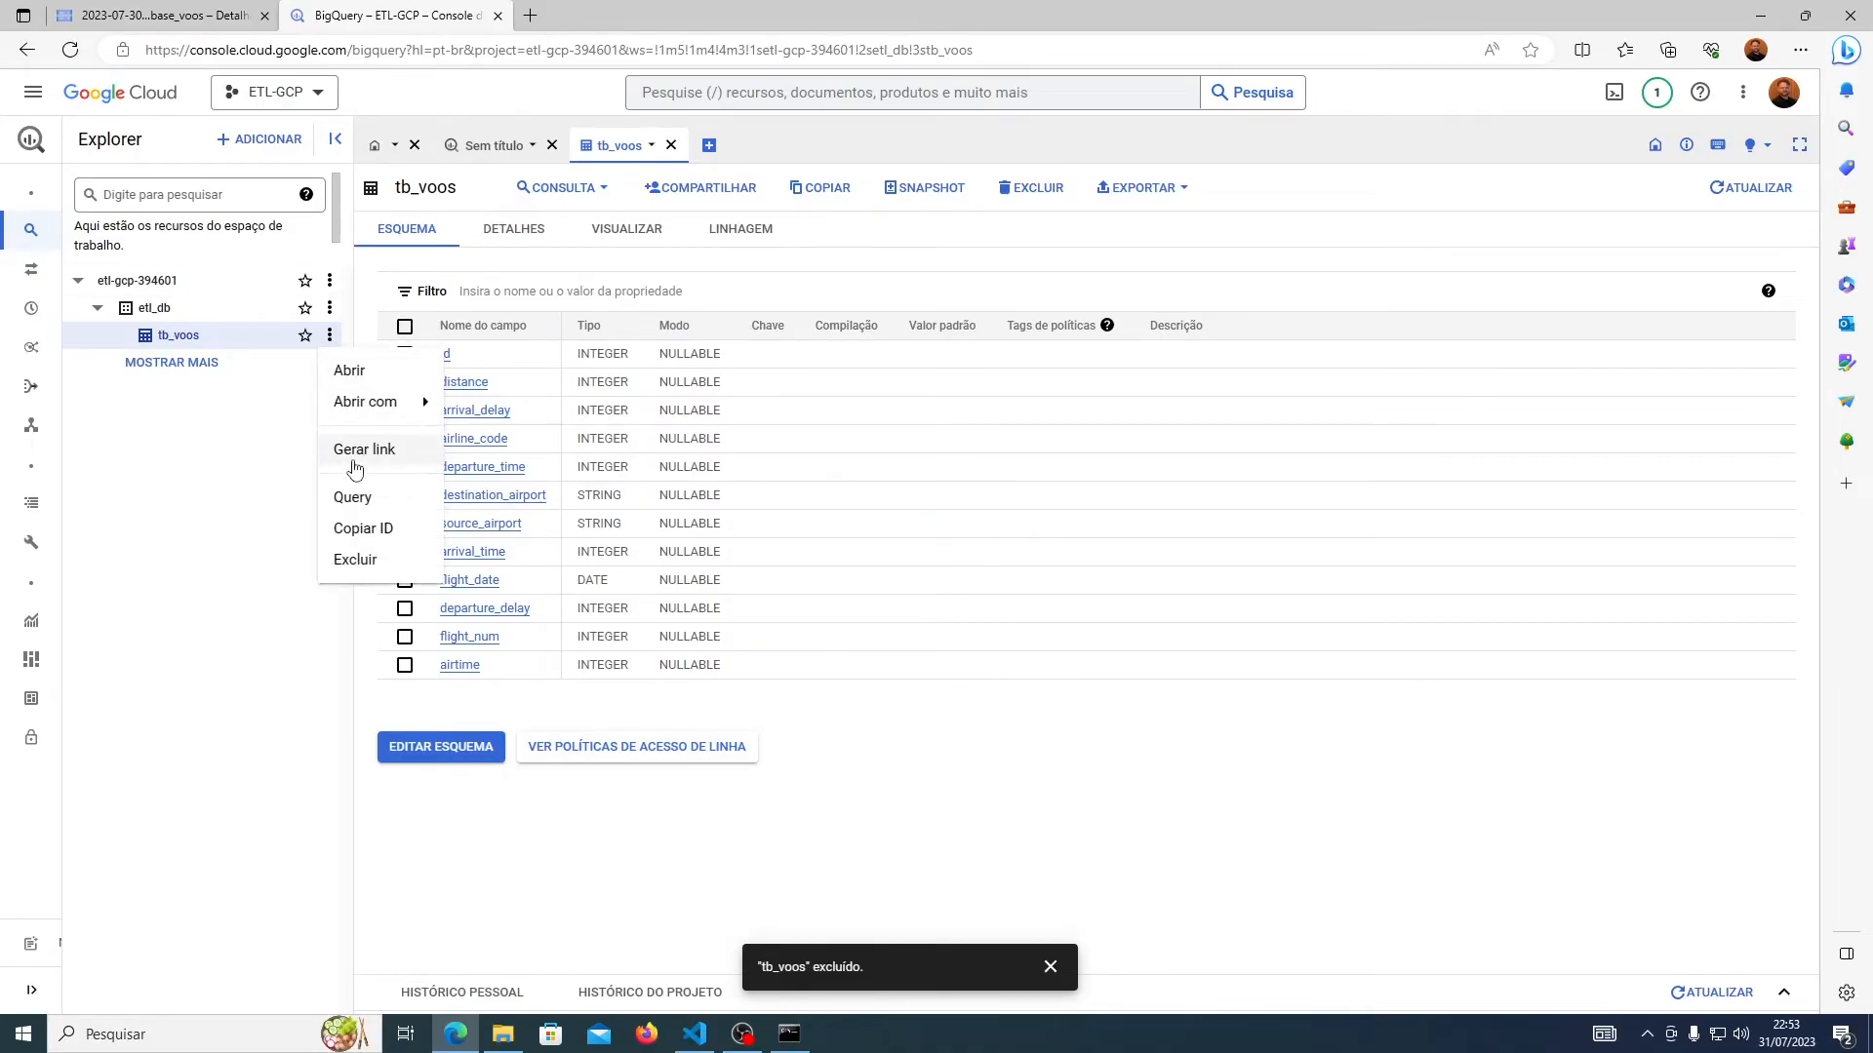
pyautogui.click(356, 559)
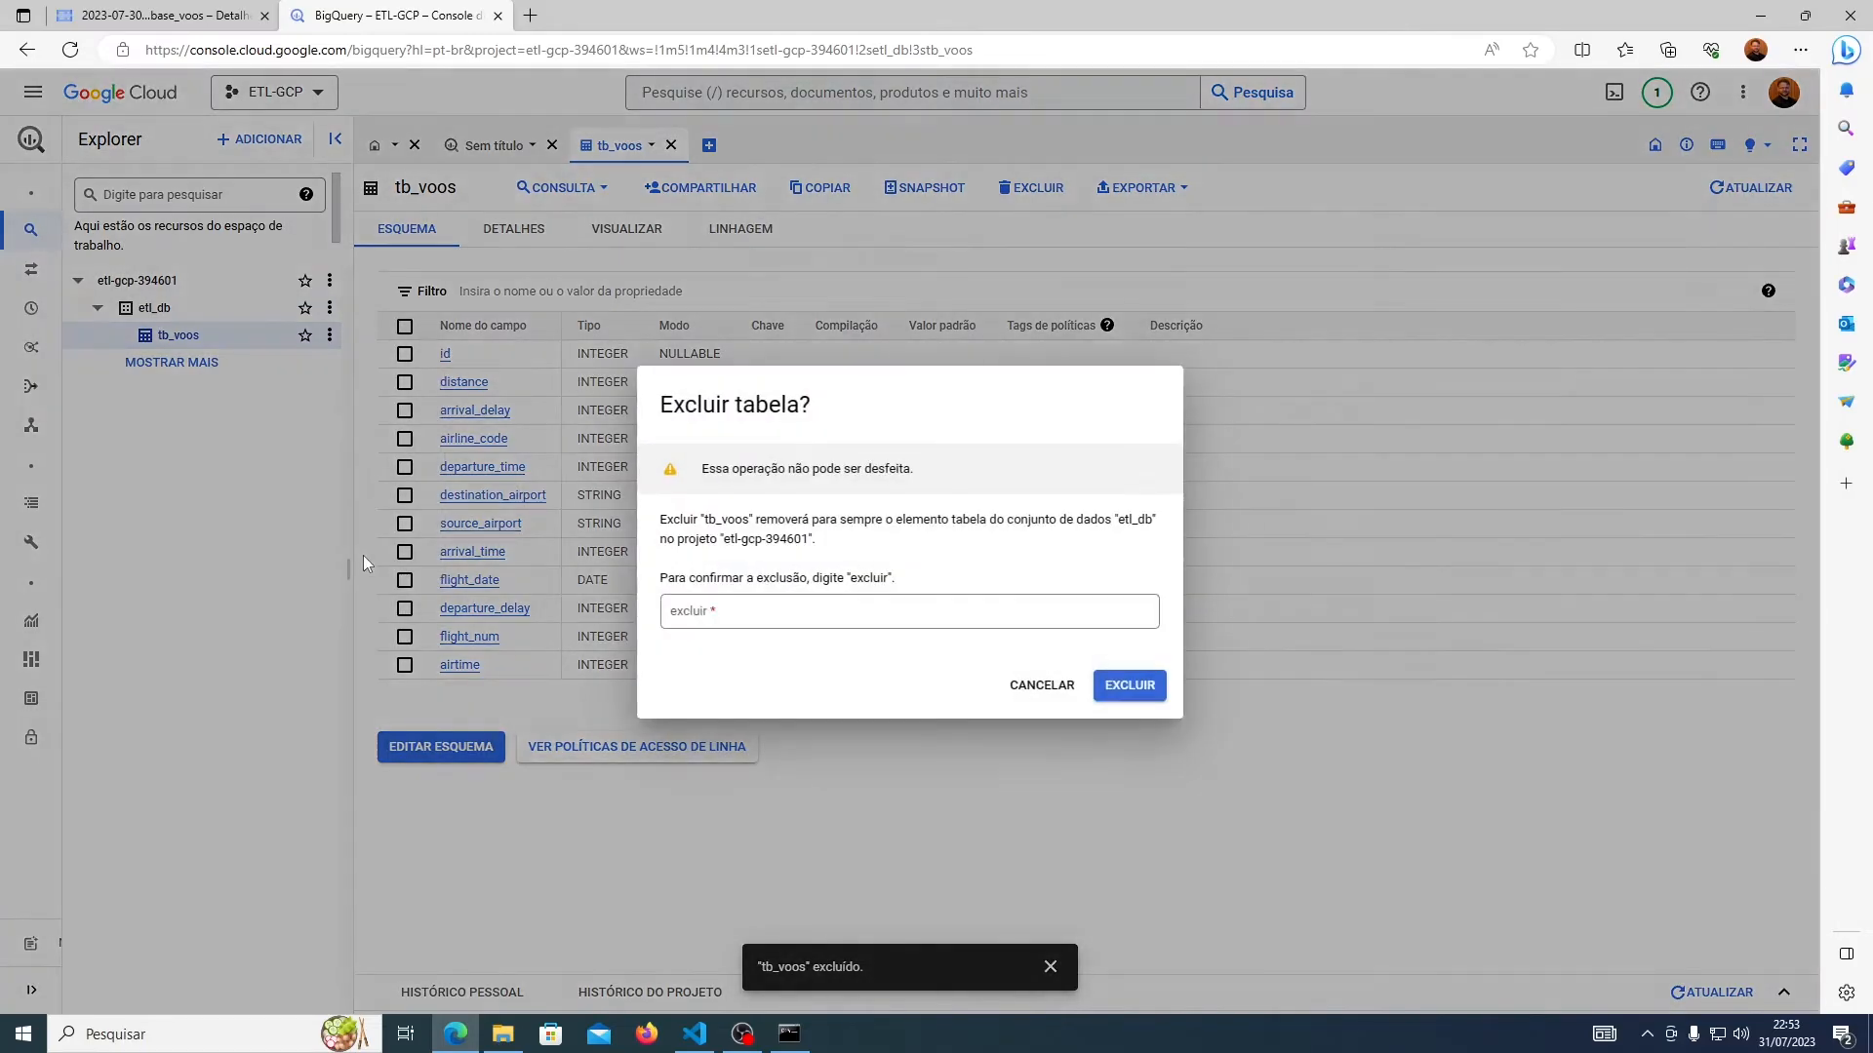
pyautogui.doubleClick(868, 578)
pyautogui.moveTo(868, 578); pyautogui.dragTo(856, 619)
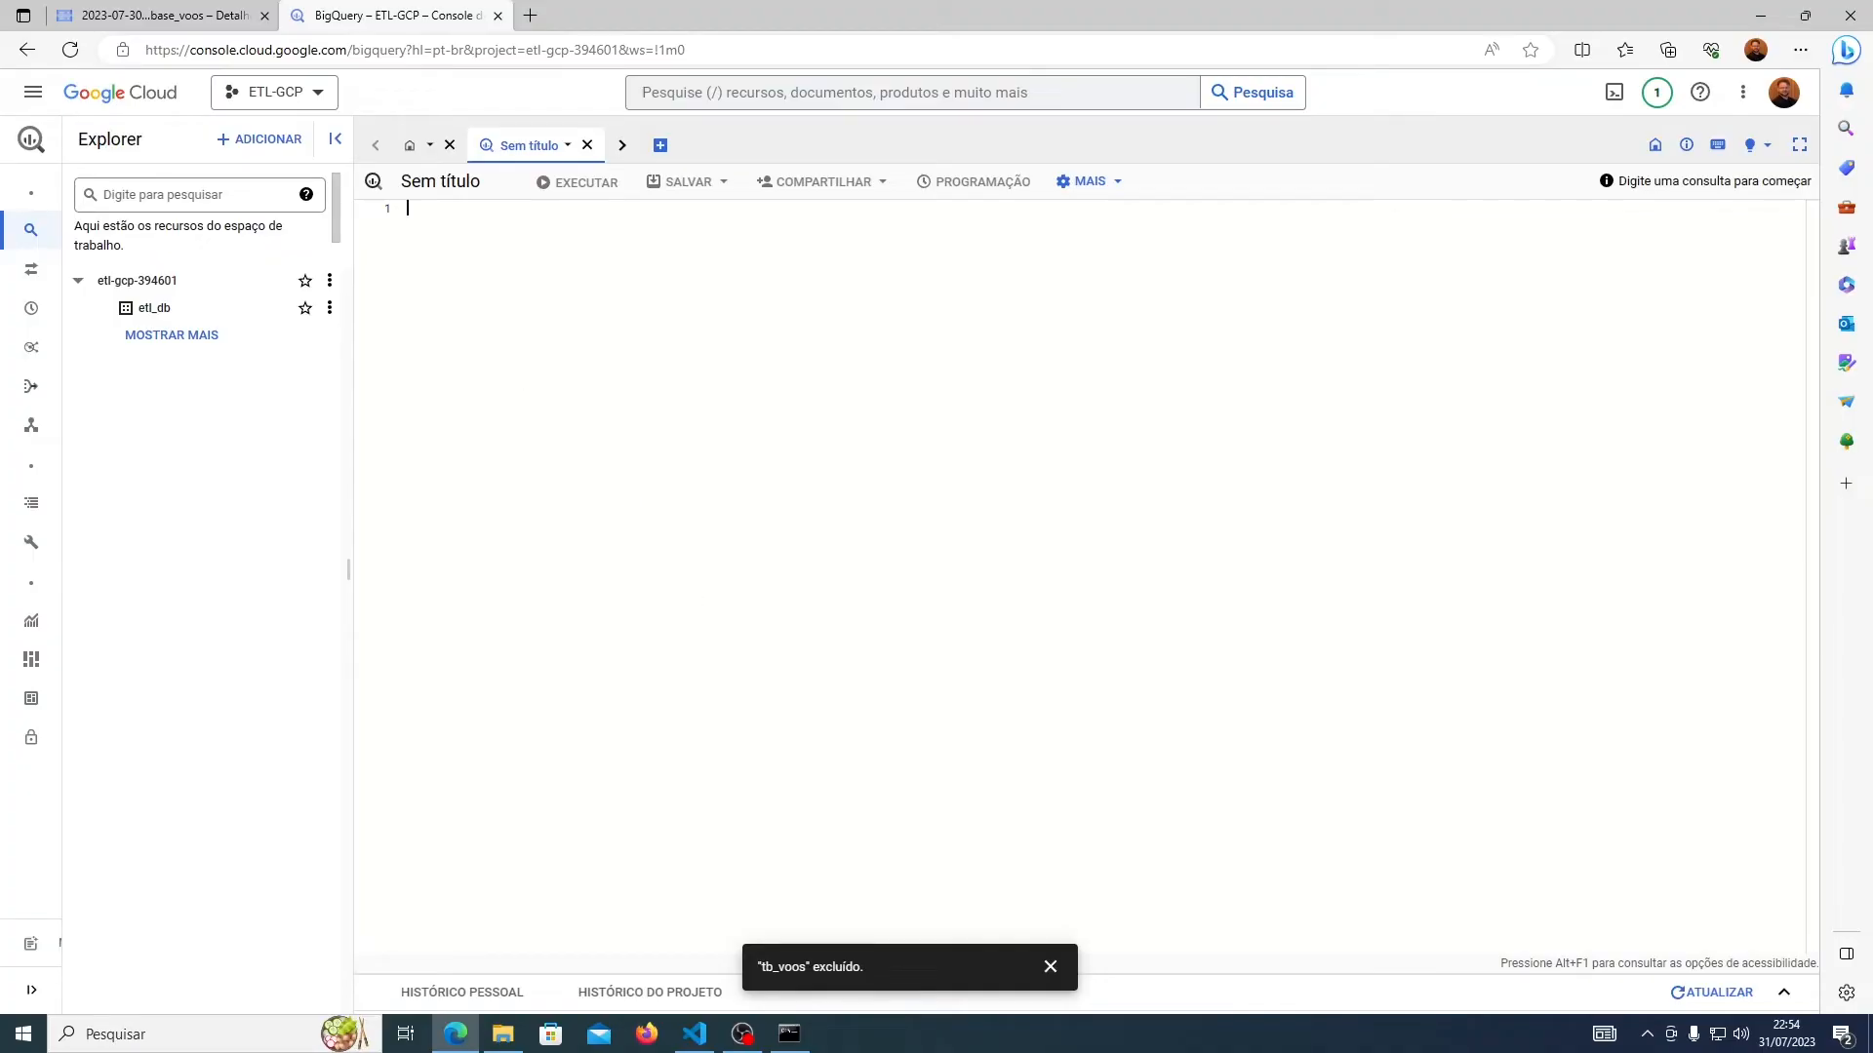
# - Recreate the table from the command prompt with bq mk -t etl_db.tb_voos
pyautogui.click(789, 1034)
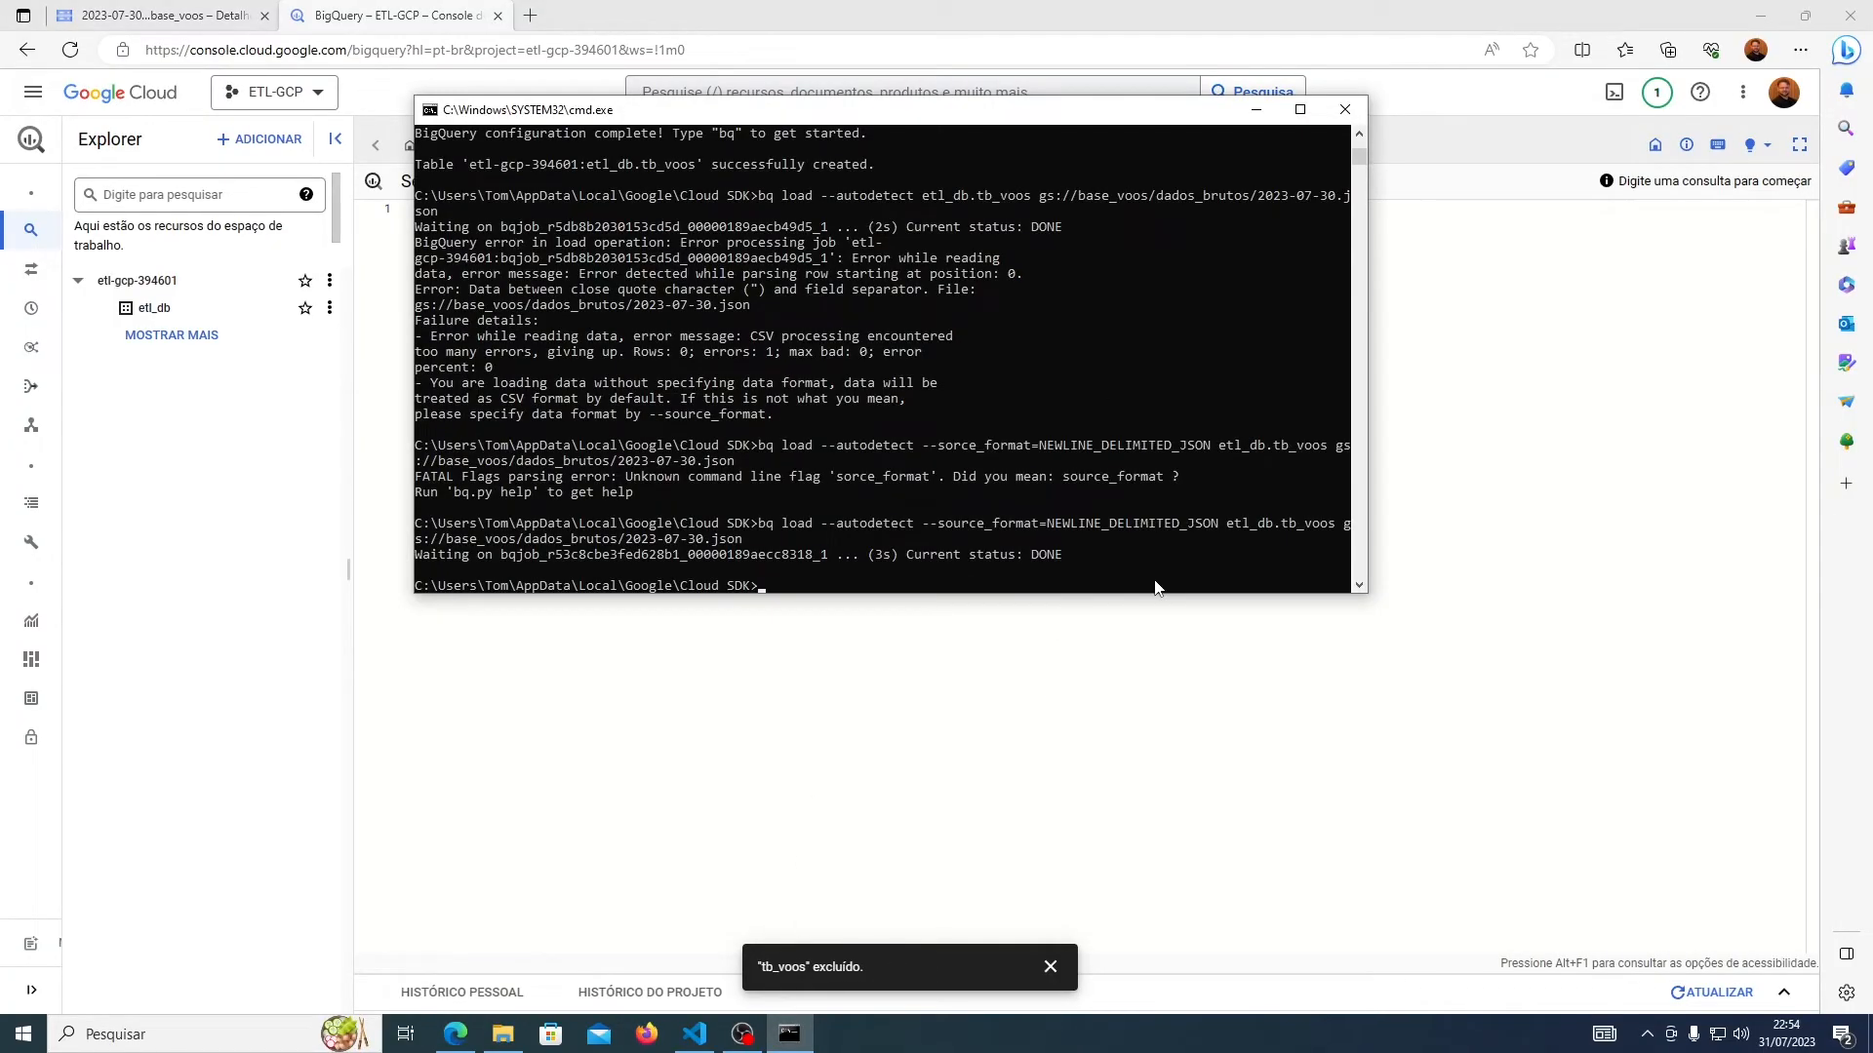
pyautogui.press('Up')
pyautogui.press('Up')
pyautogui.press('Up')
pyautogui.press('Up')
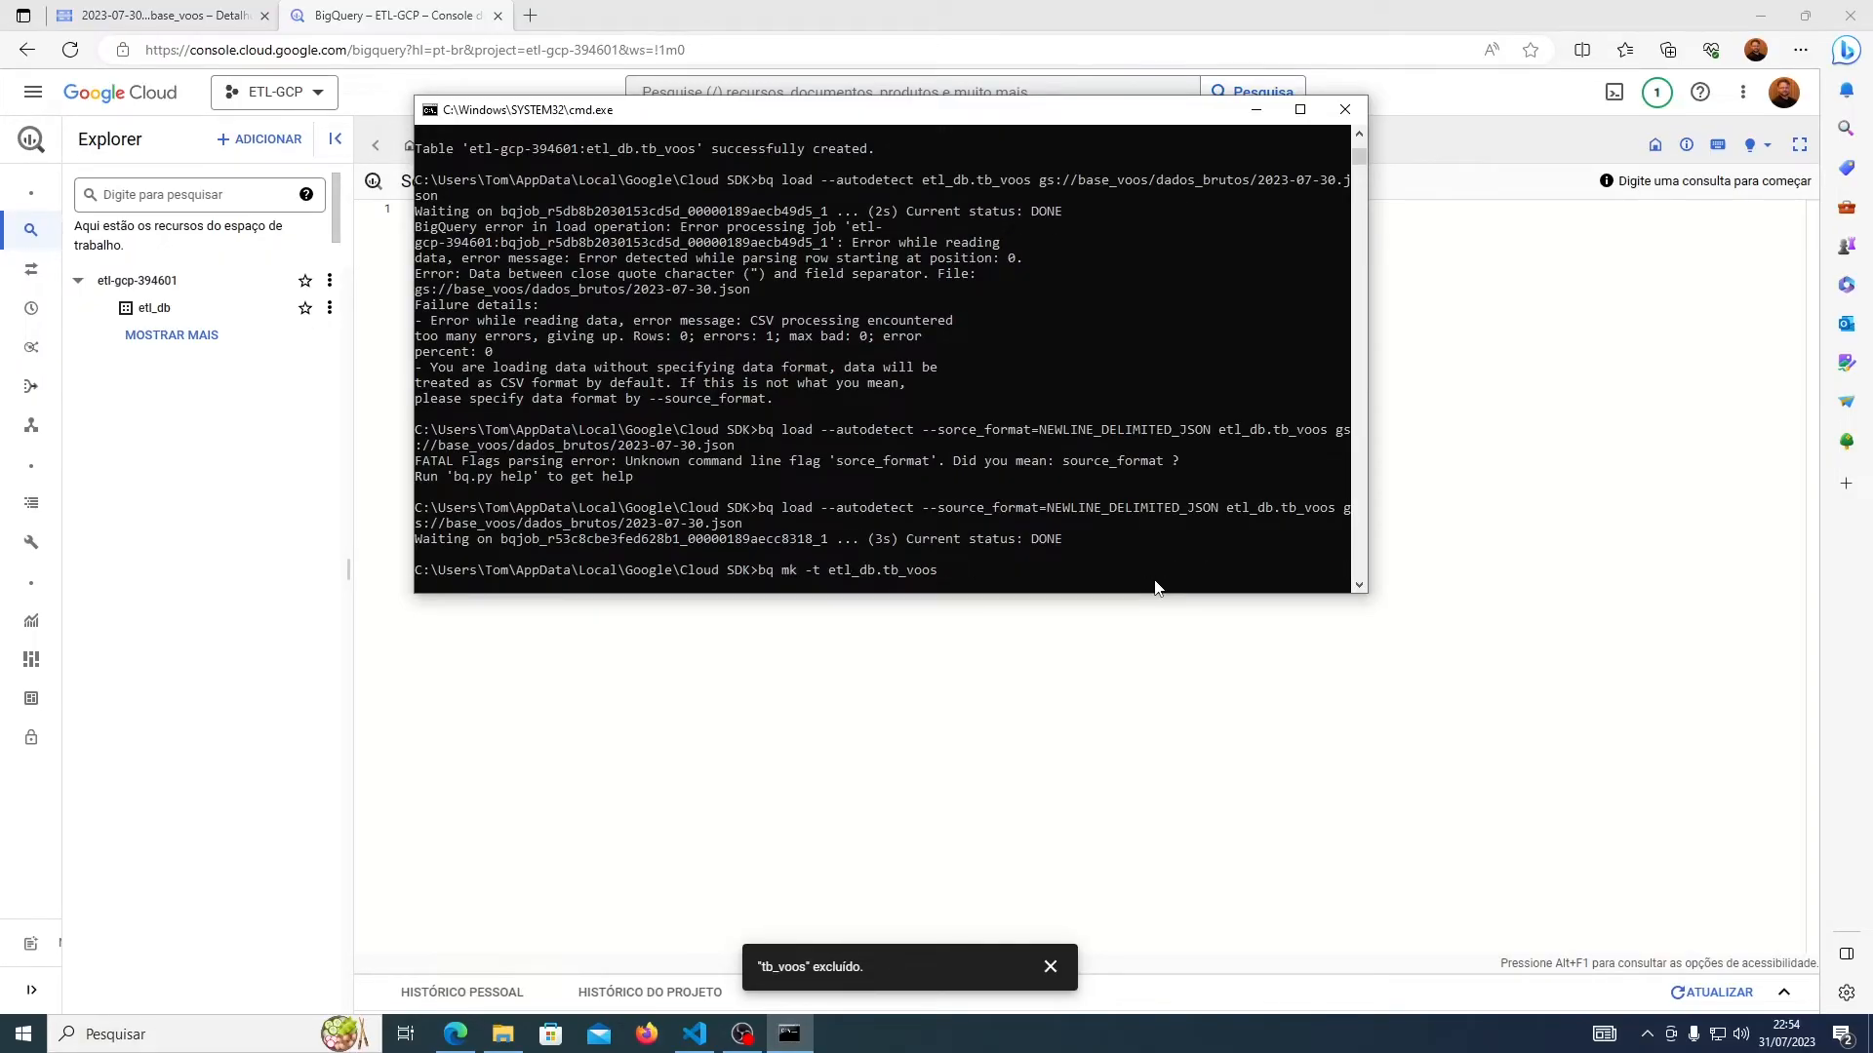
pyautogui.press('Return')
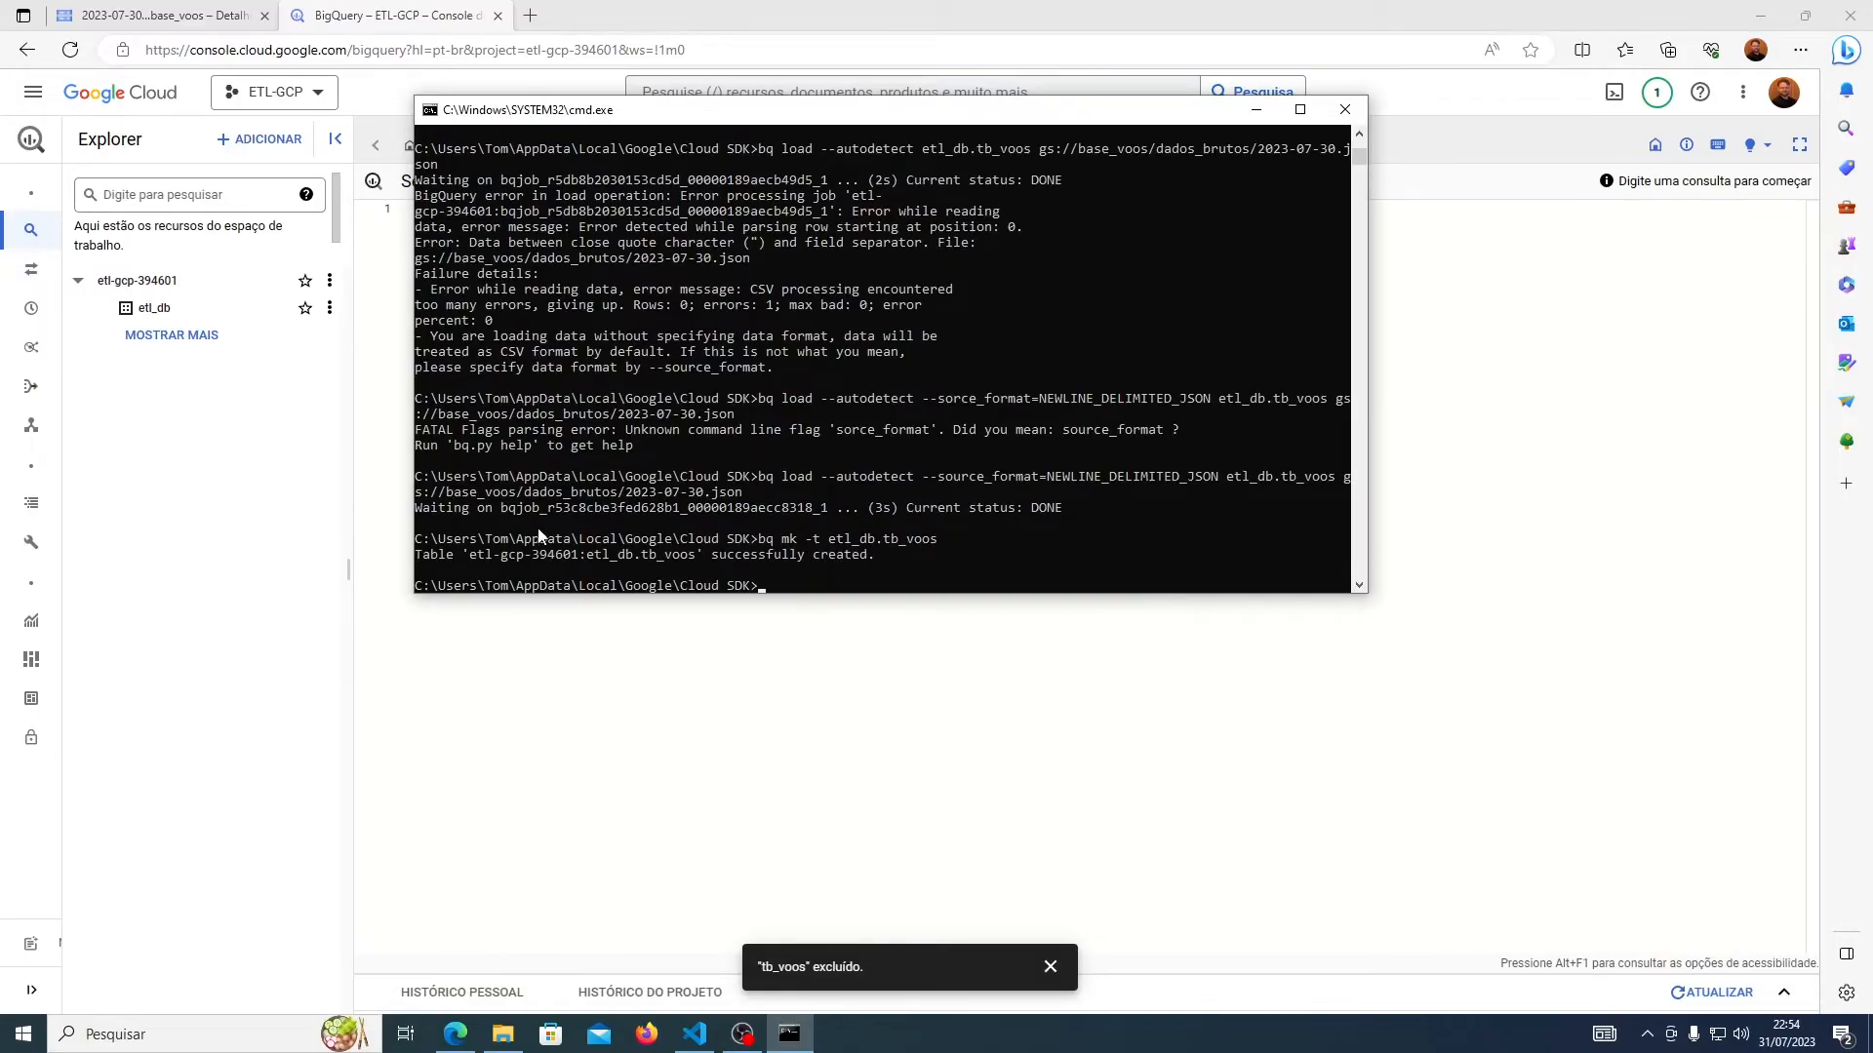
# - Refresh the etl_db dataset's contents in BigQuery and check the schema and data preview of tb_voos
pyautogui.click(328, 309)
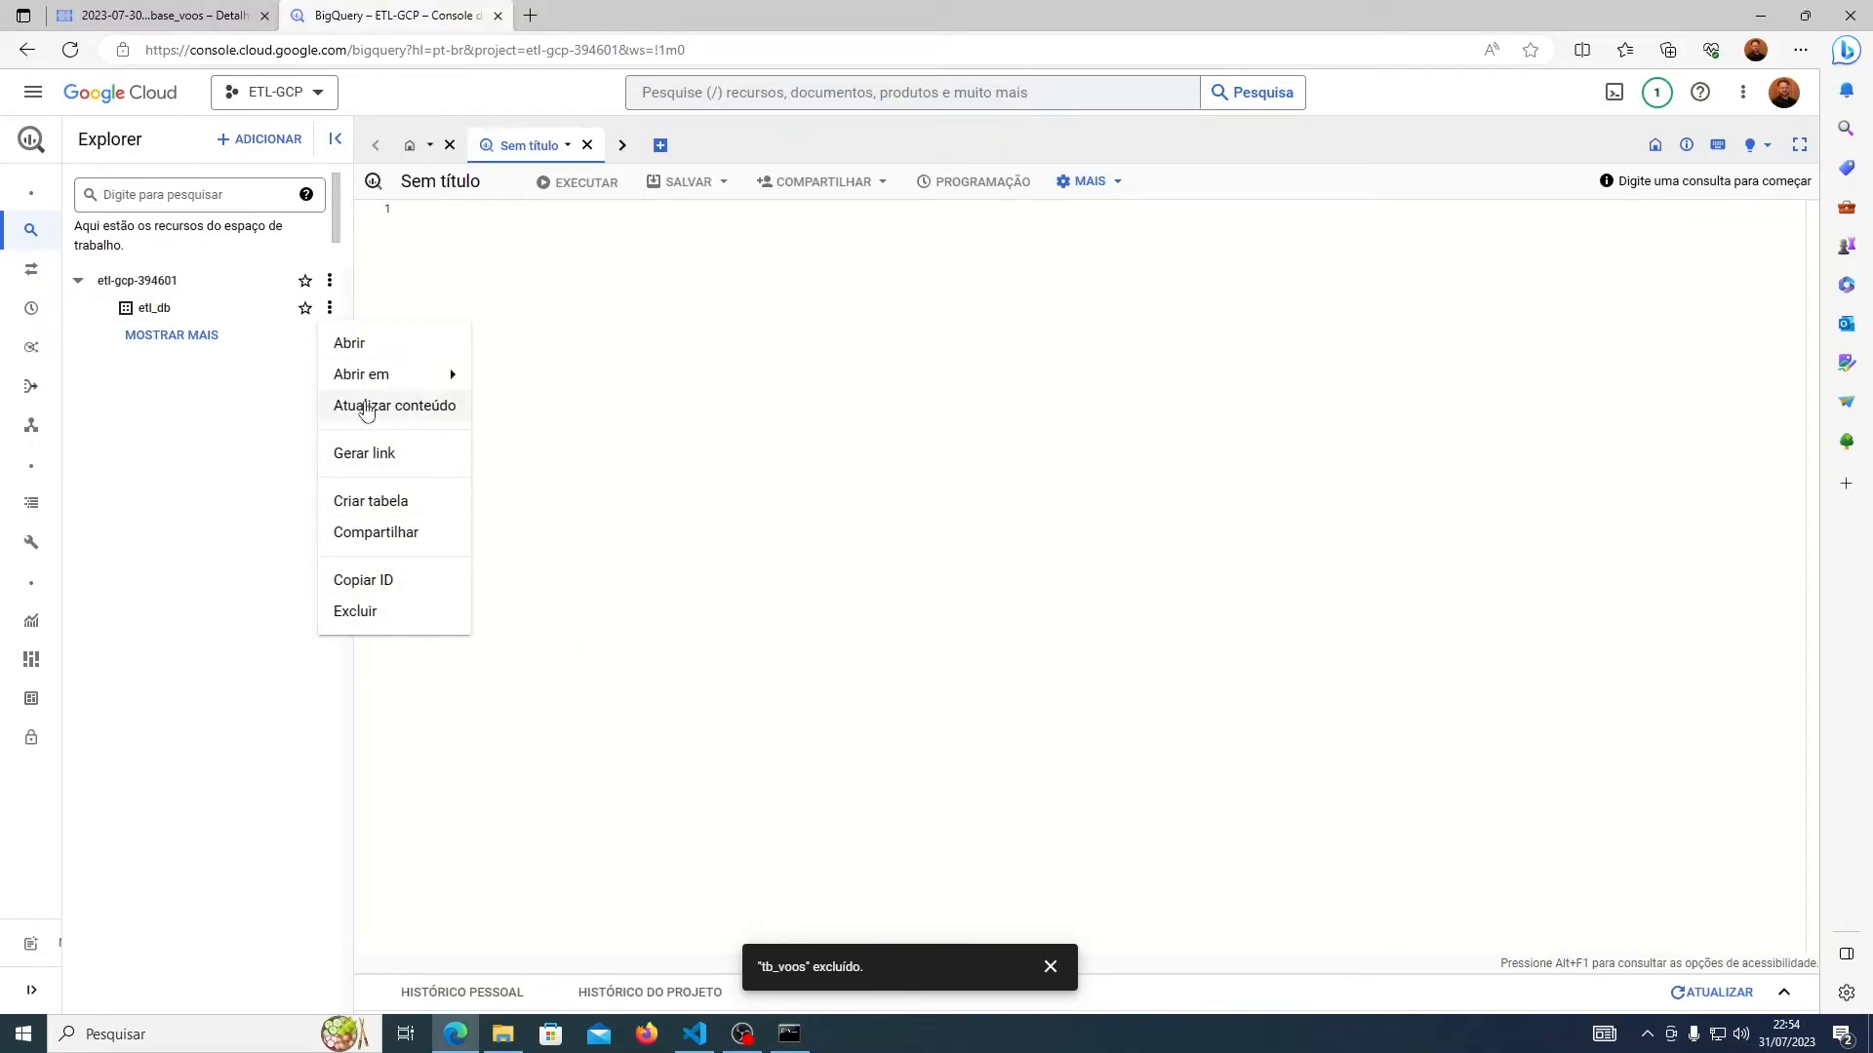
pyautogui.click(377, 407)
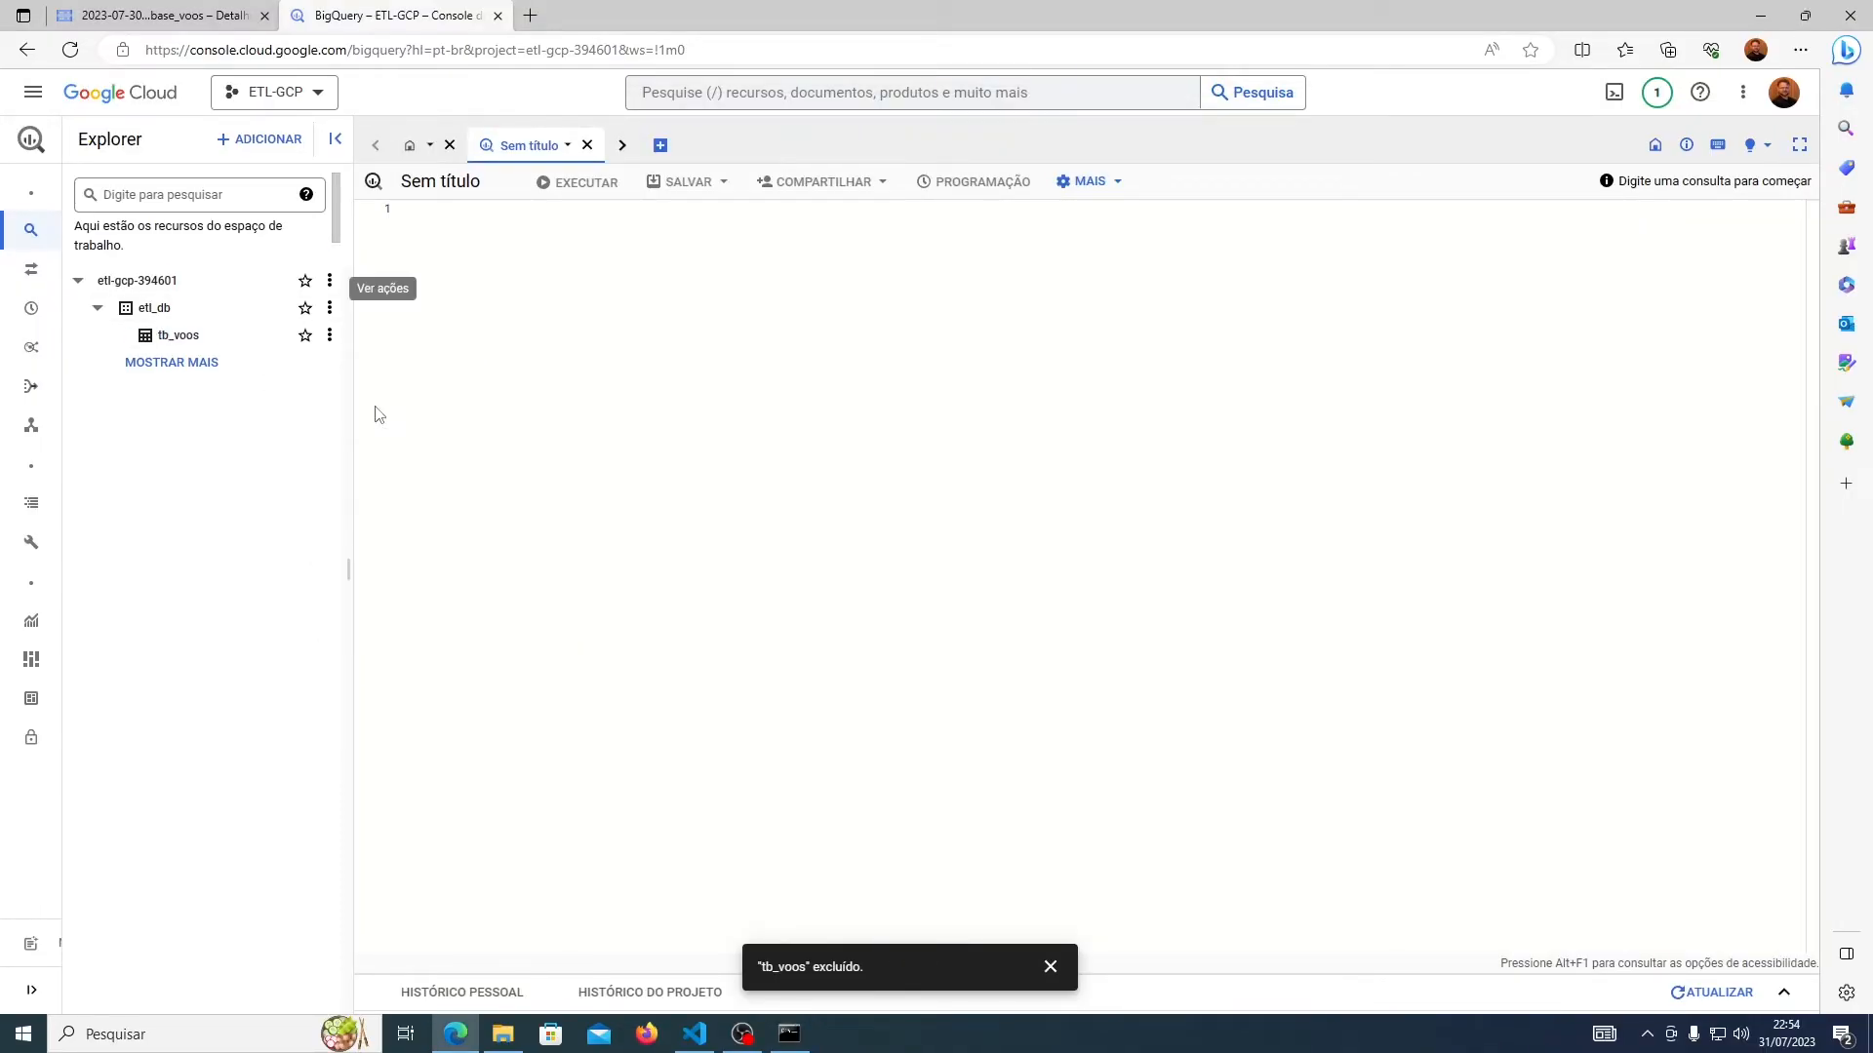
pyautogui.click(185, 336)
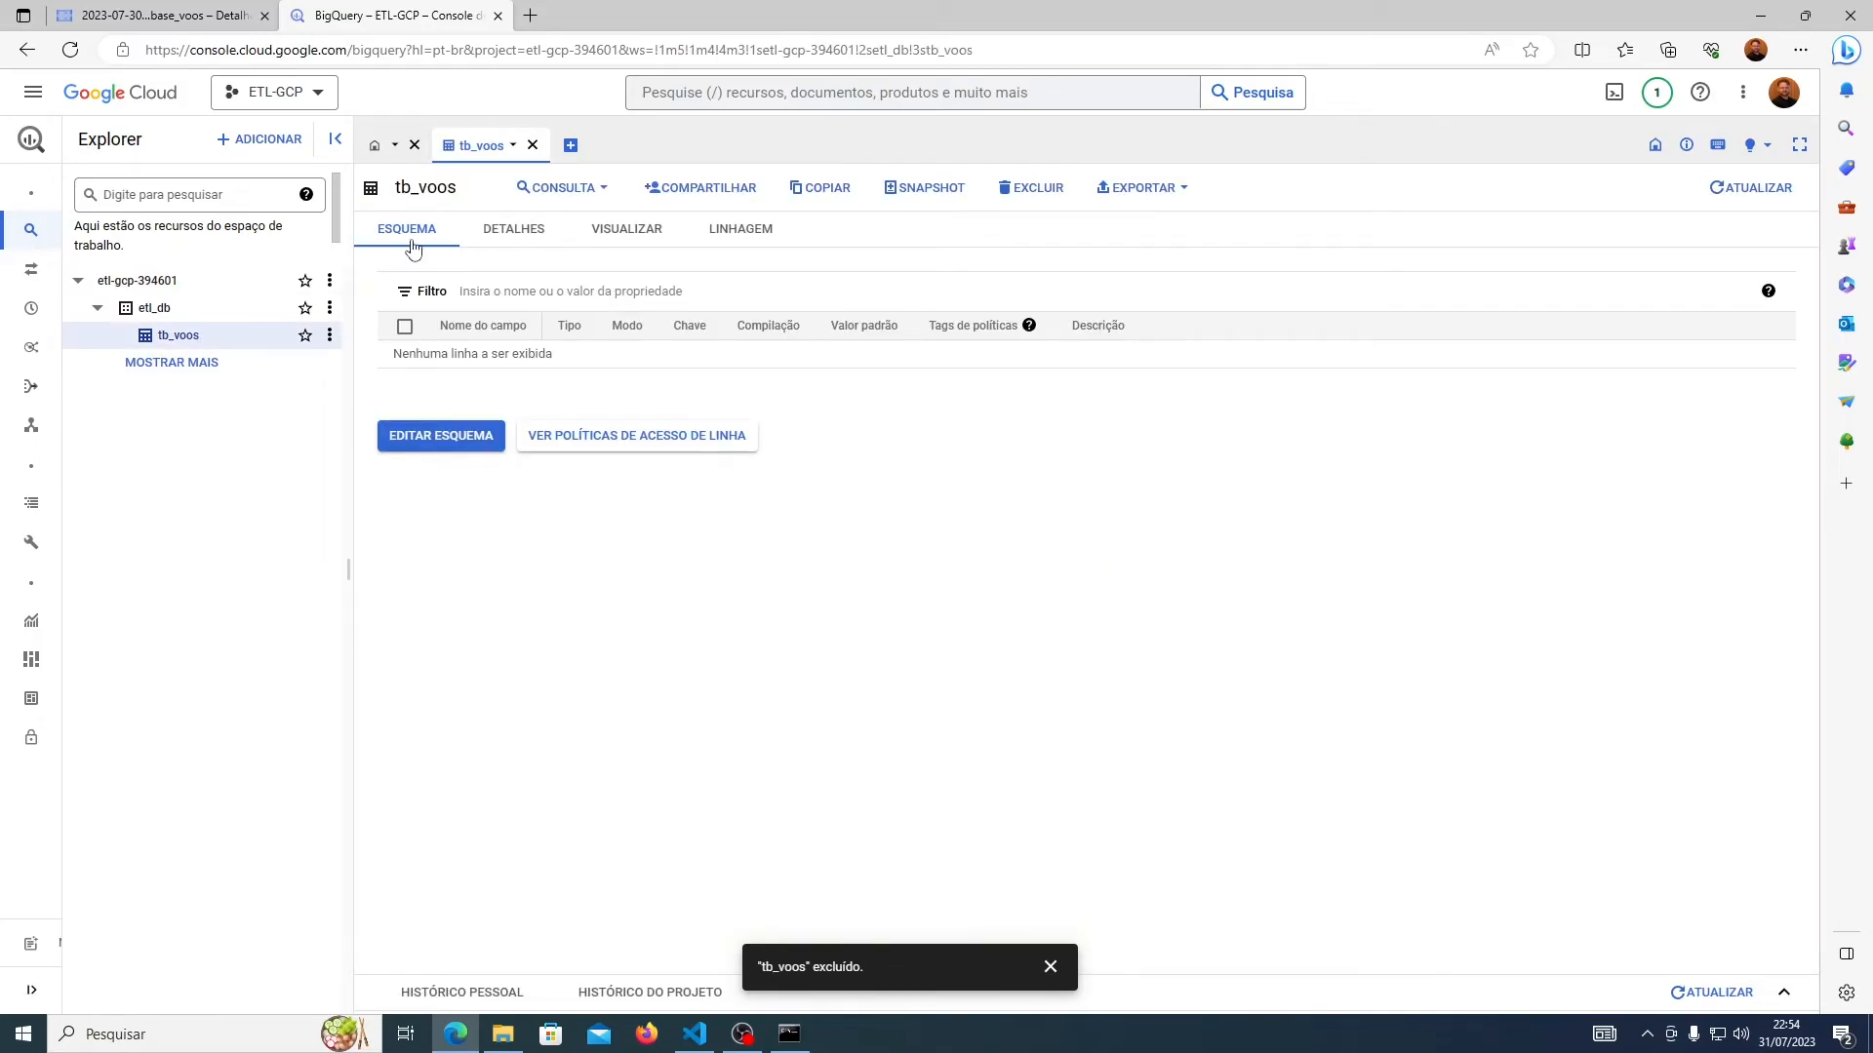
pyautogui.click(596, 242)
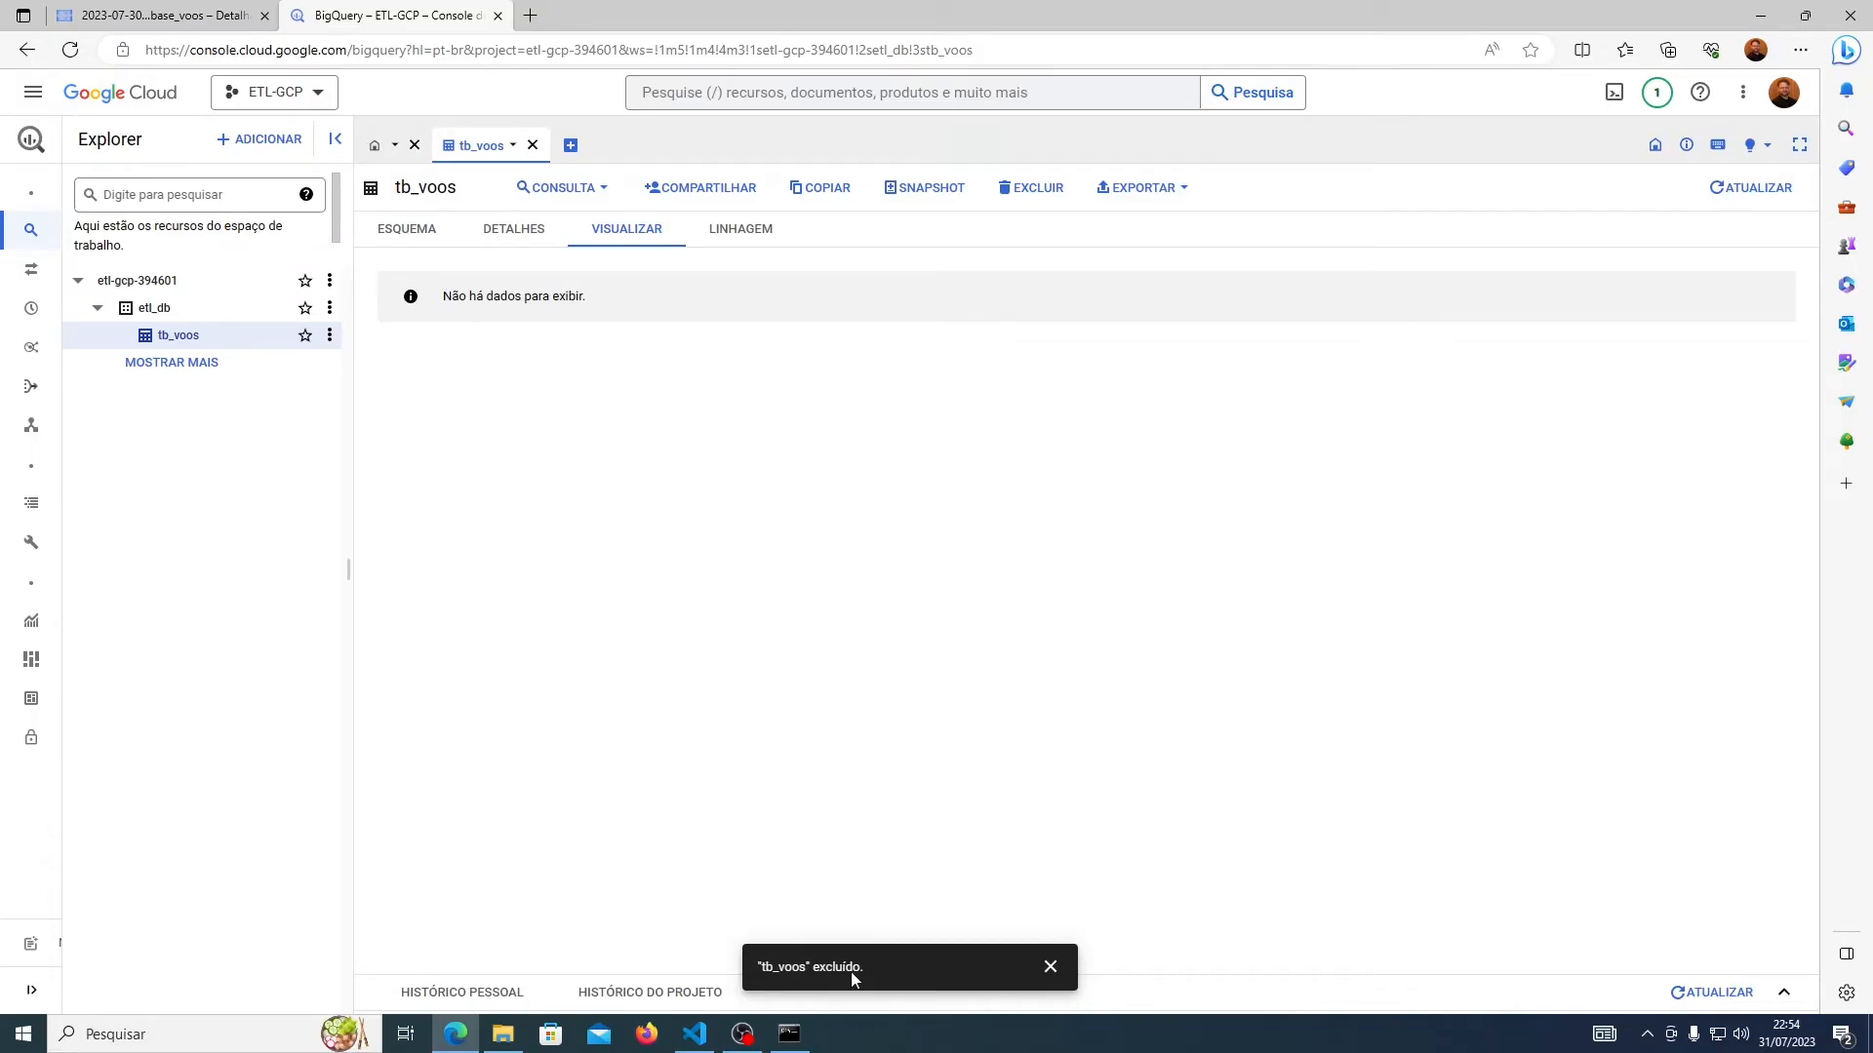
# - Copy the GCP desktop folder's path from File Explorer, change the command prompt to that directory, and list its files
pyautogui.click(789, 1034)
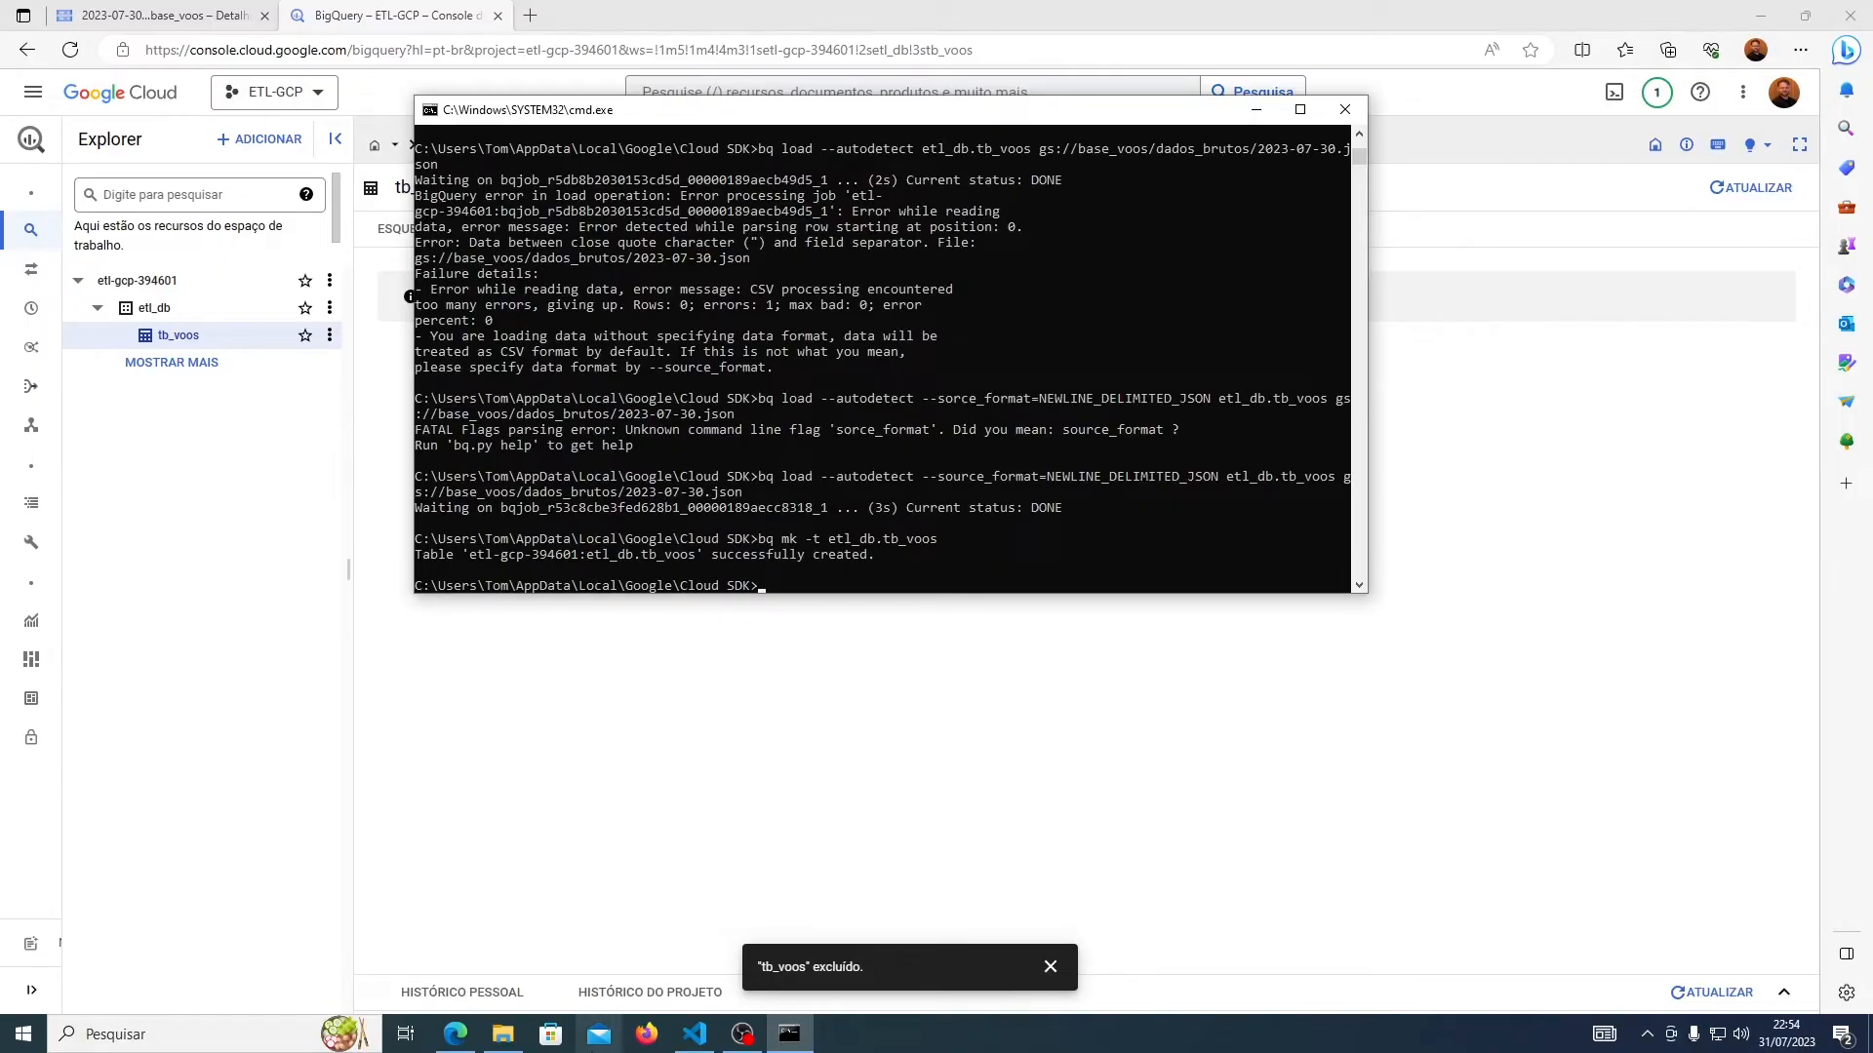
pyautogui.click(509, 1039)
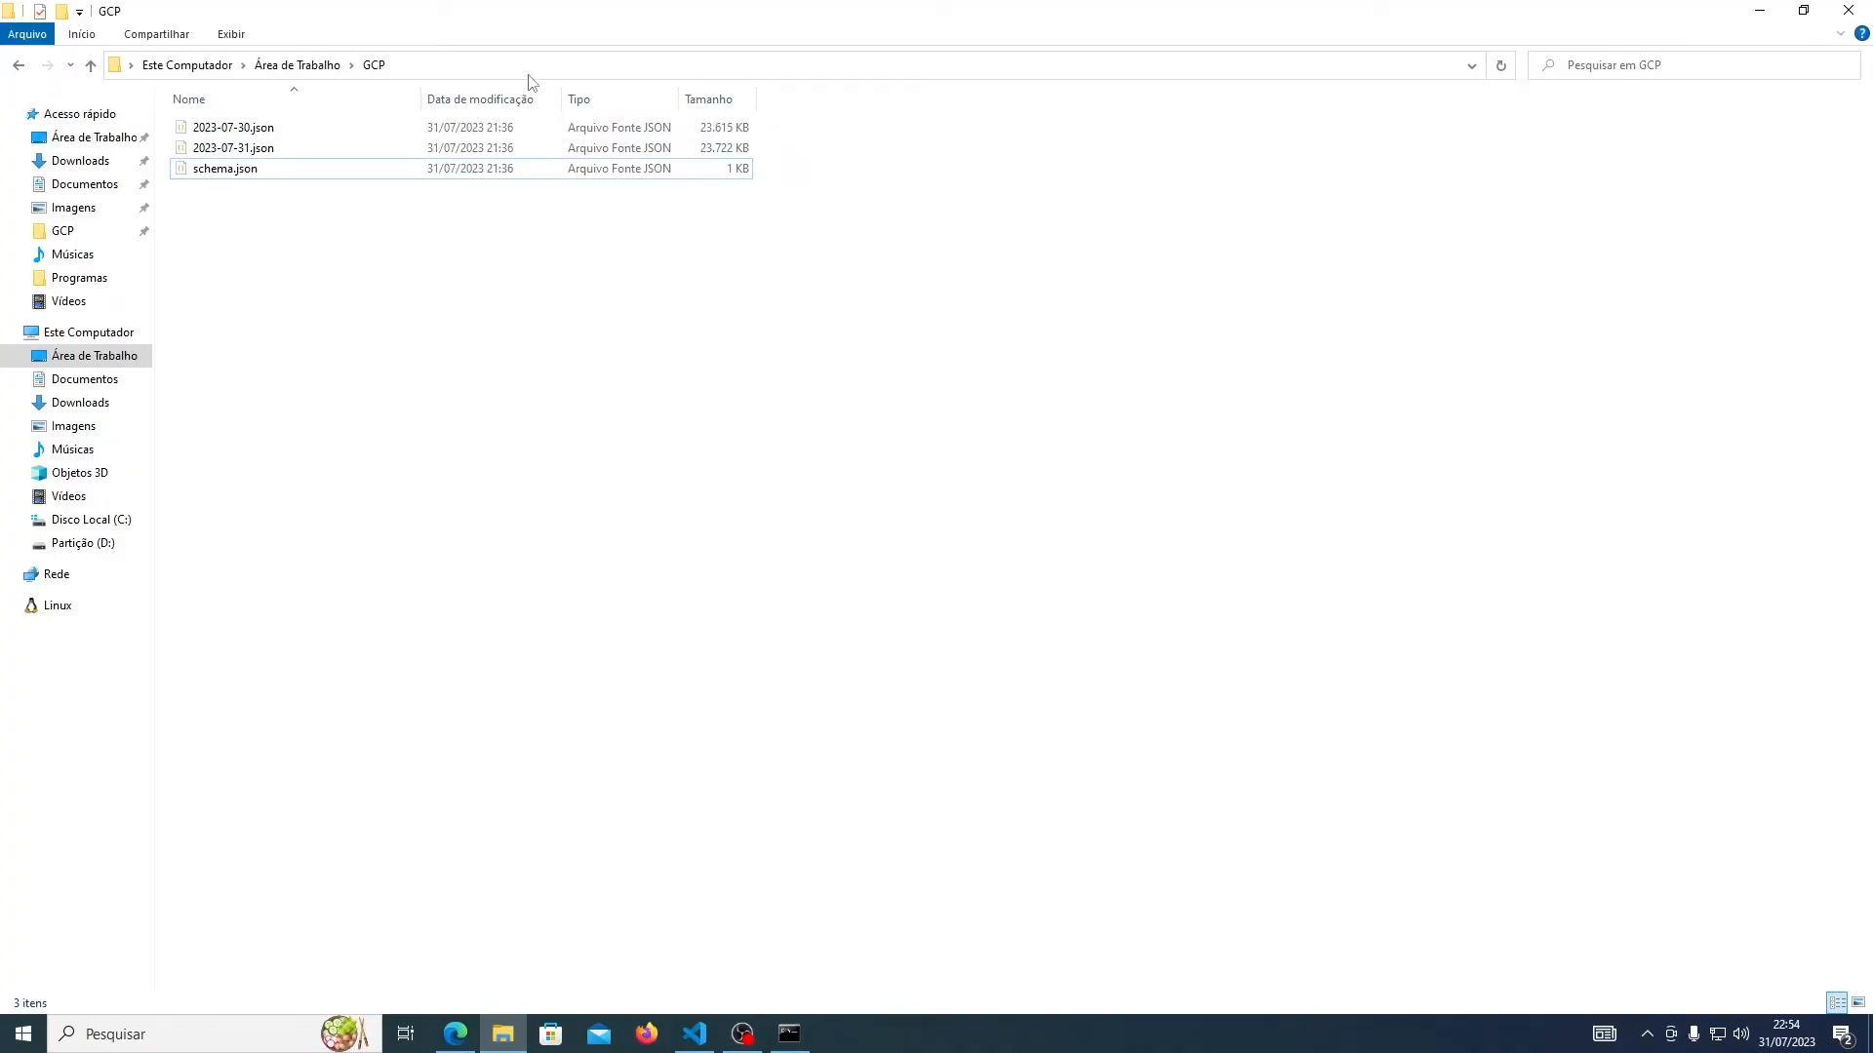
pyautogui.click(484, 74)
pyautogui.hotkey('ctrl', 'c')
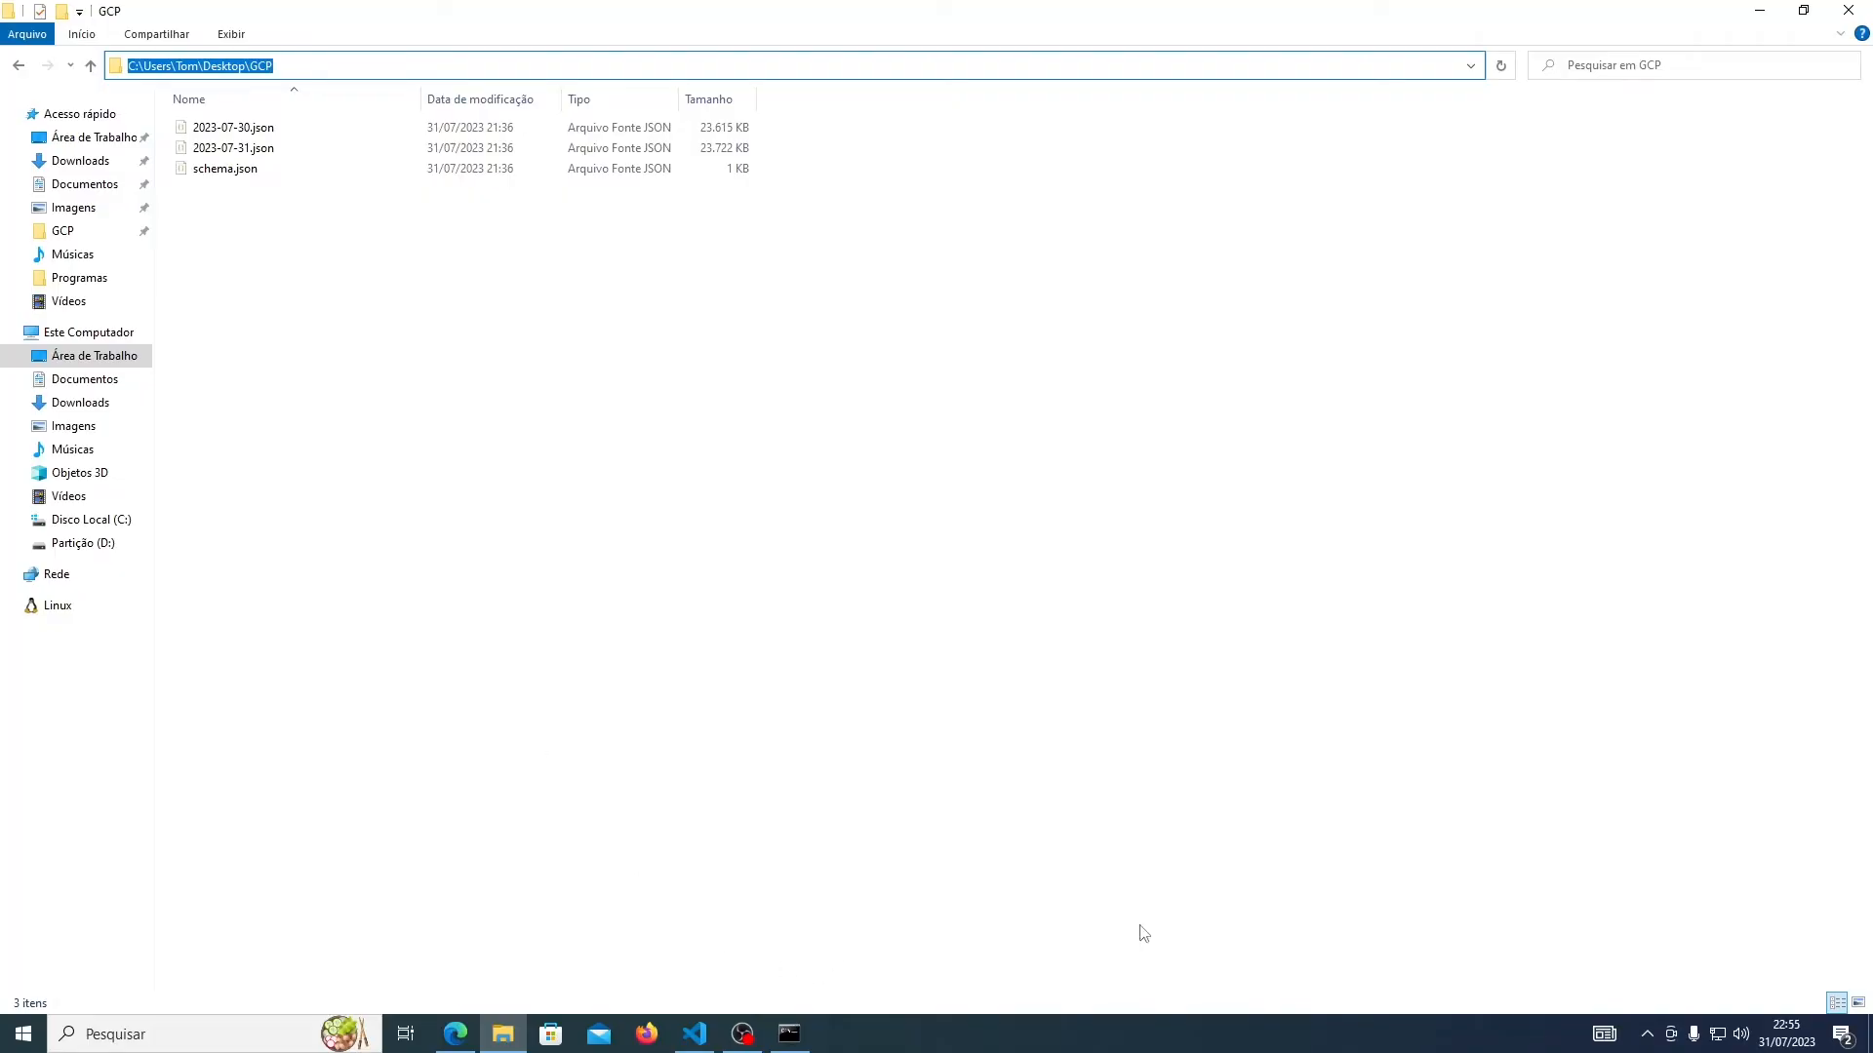
pyautogui.click(786, 1038)
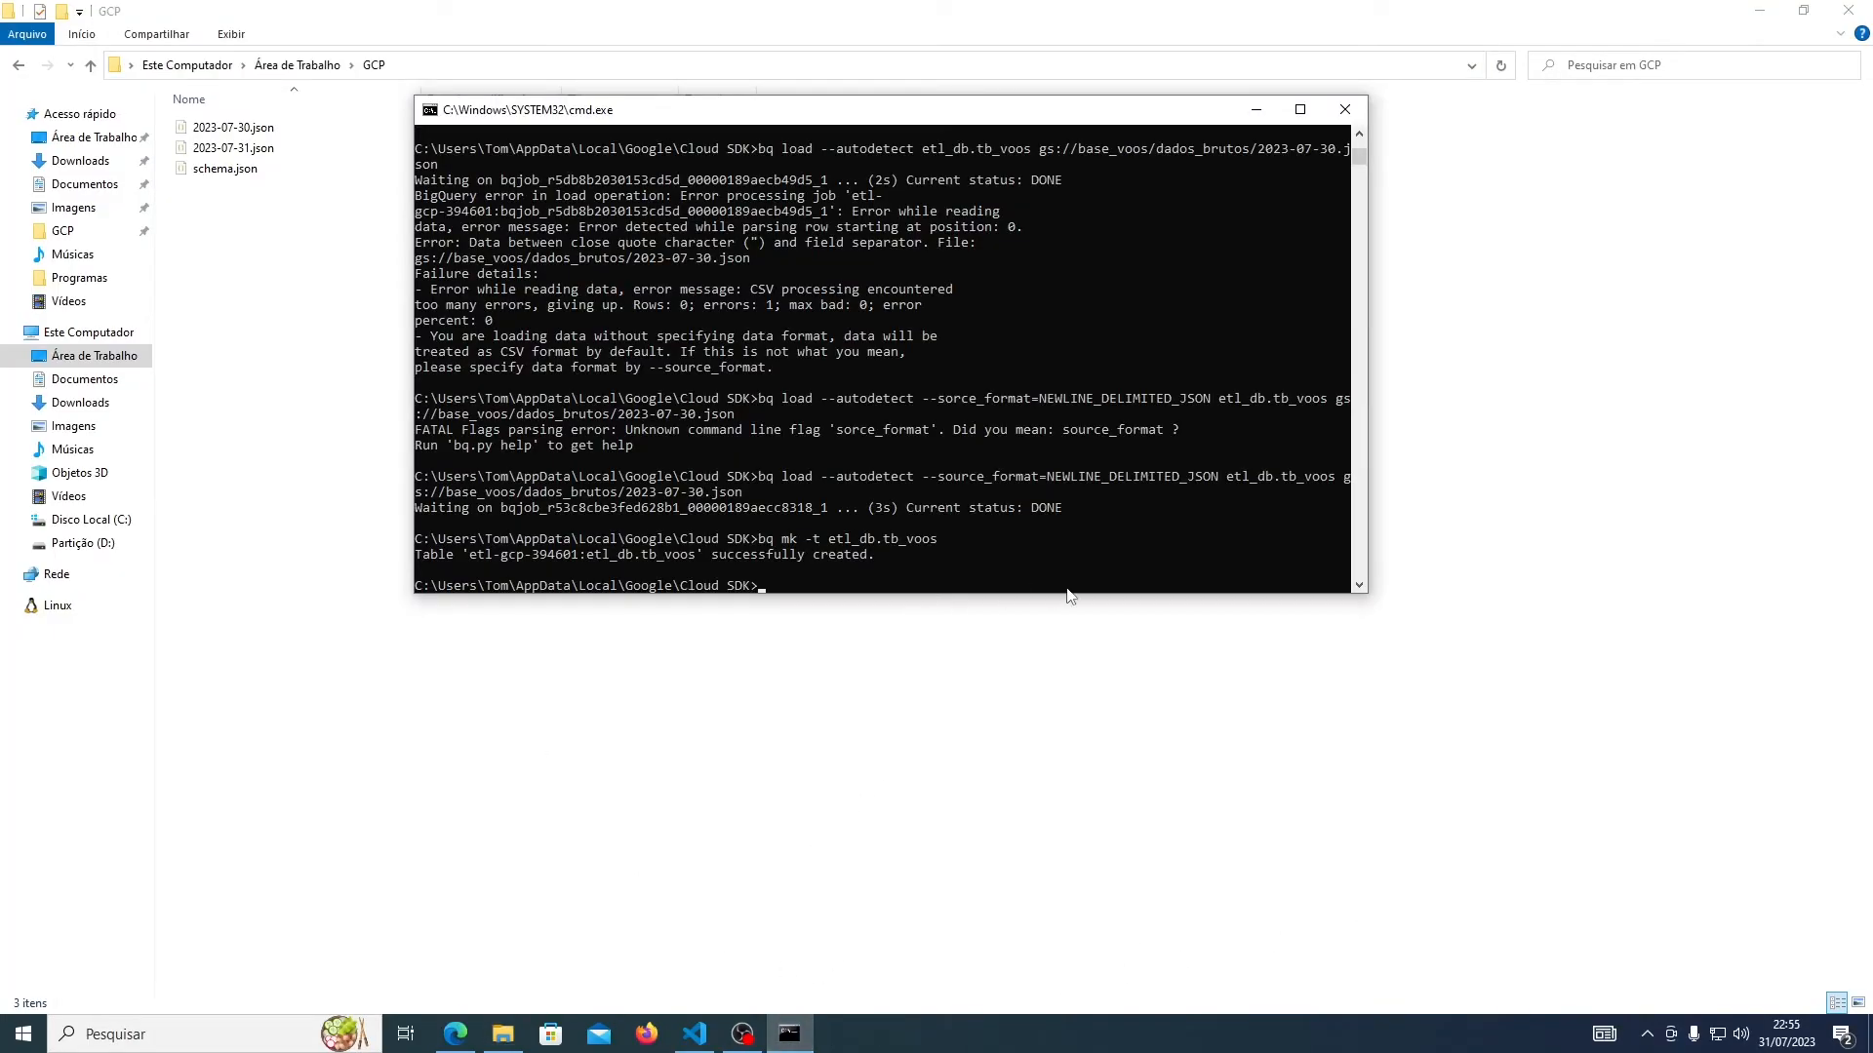
pyautogui.write('cd')
pyautogui.hotkey('ctrl', 'v')
pyautogui.press('Return')
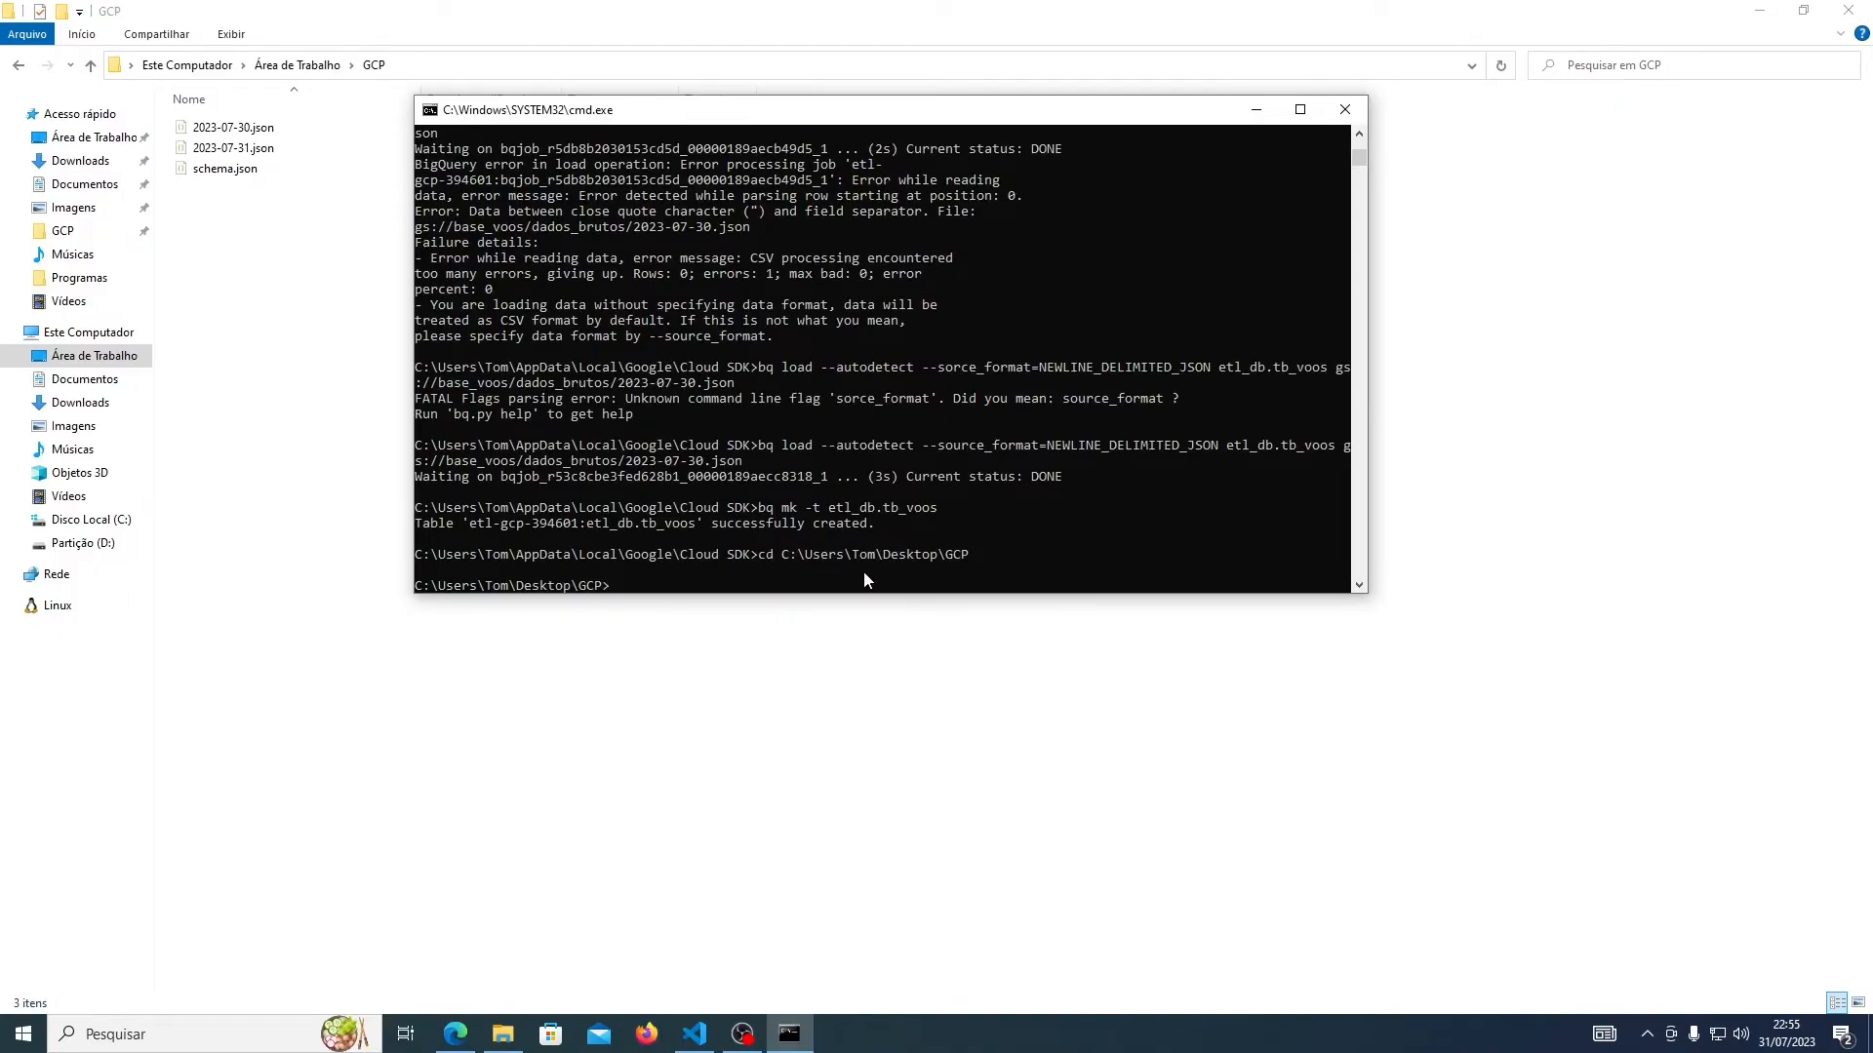
pyautogui.write('dir')
pyautogui.press('Return')
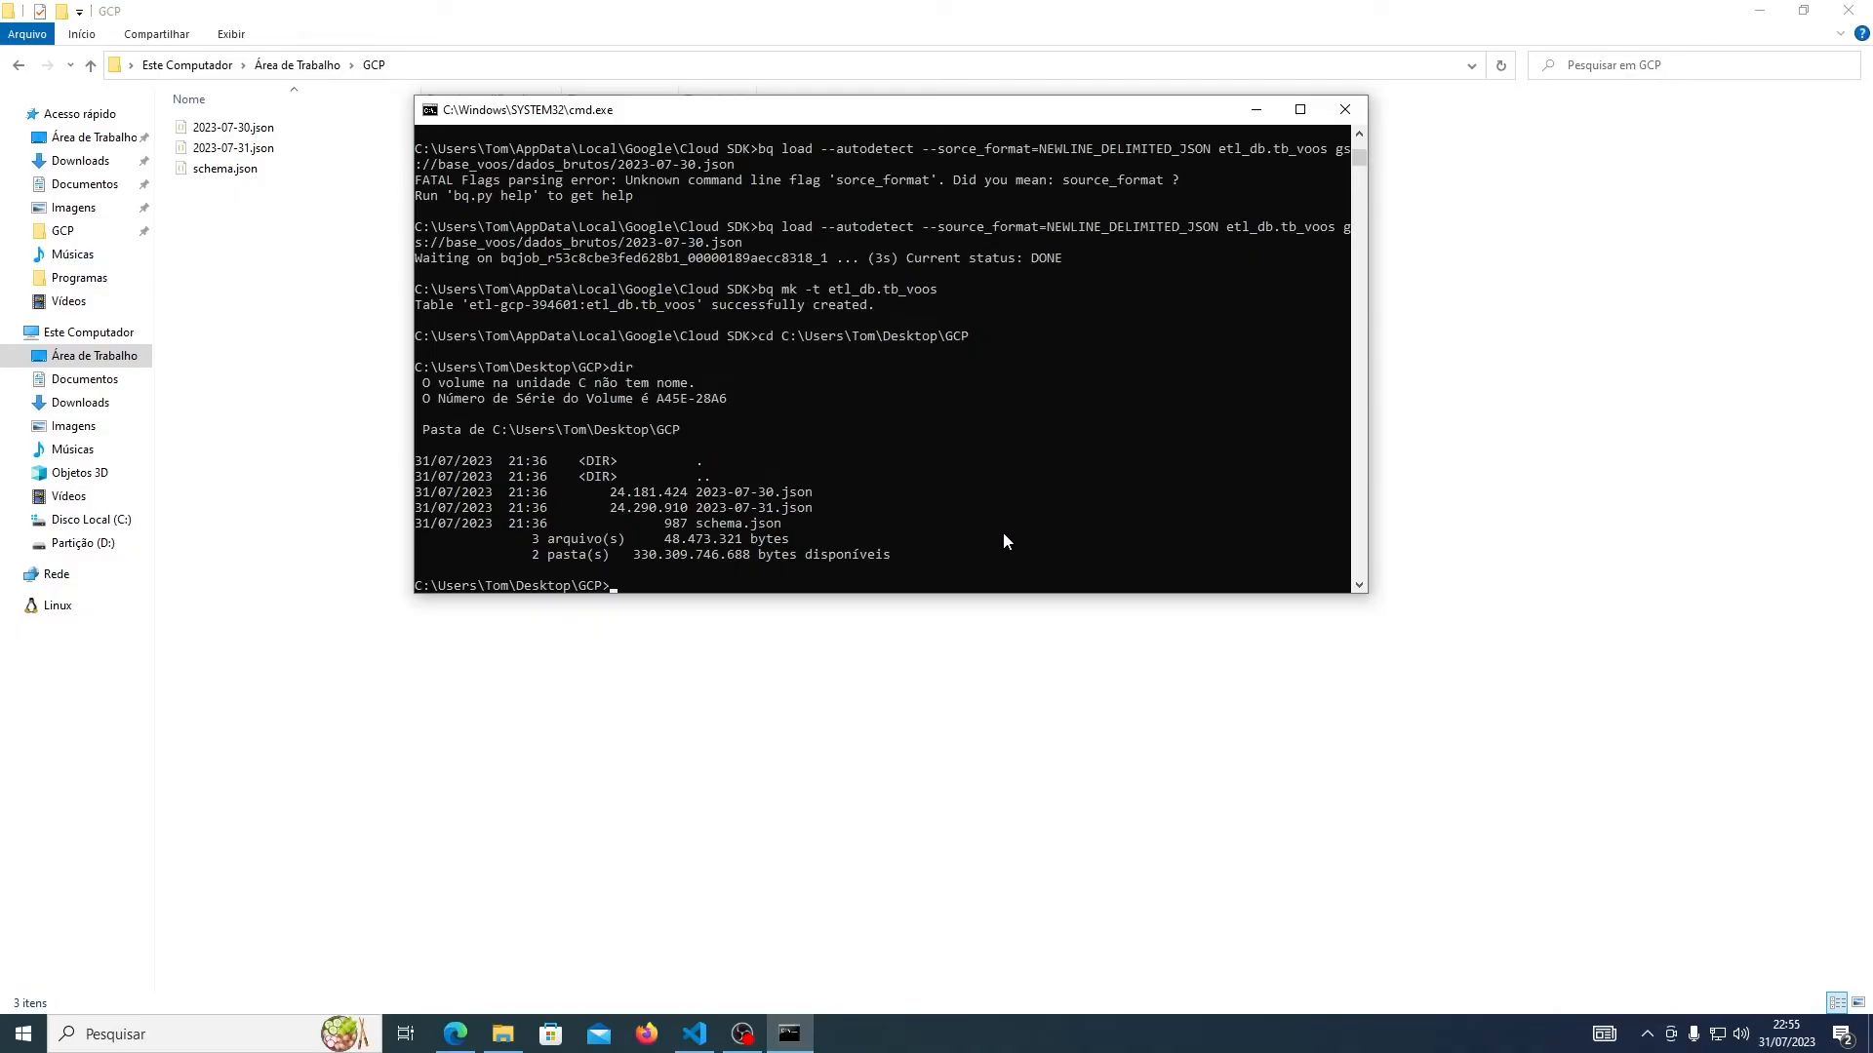
# - Compose the command bq load --schema schema.json --source_format=NEWLINE_DELIMITED_JSON etl_db.tb_voos at the command prompt, reusing the format flag and table name from the earlier load
pyautogui.write('bq load --schema schem')
pyautogui.press('Tab')
pyautogui.moveTo(927, 228); pyautogui.dragTo(1216, 233)
pyautogui.hotkey('ctrl', 'c')
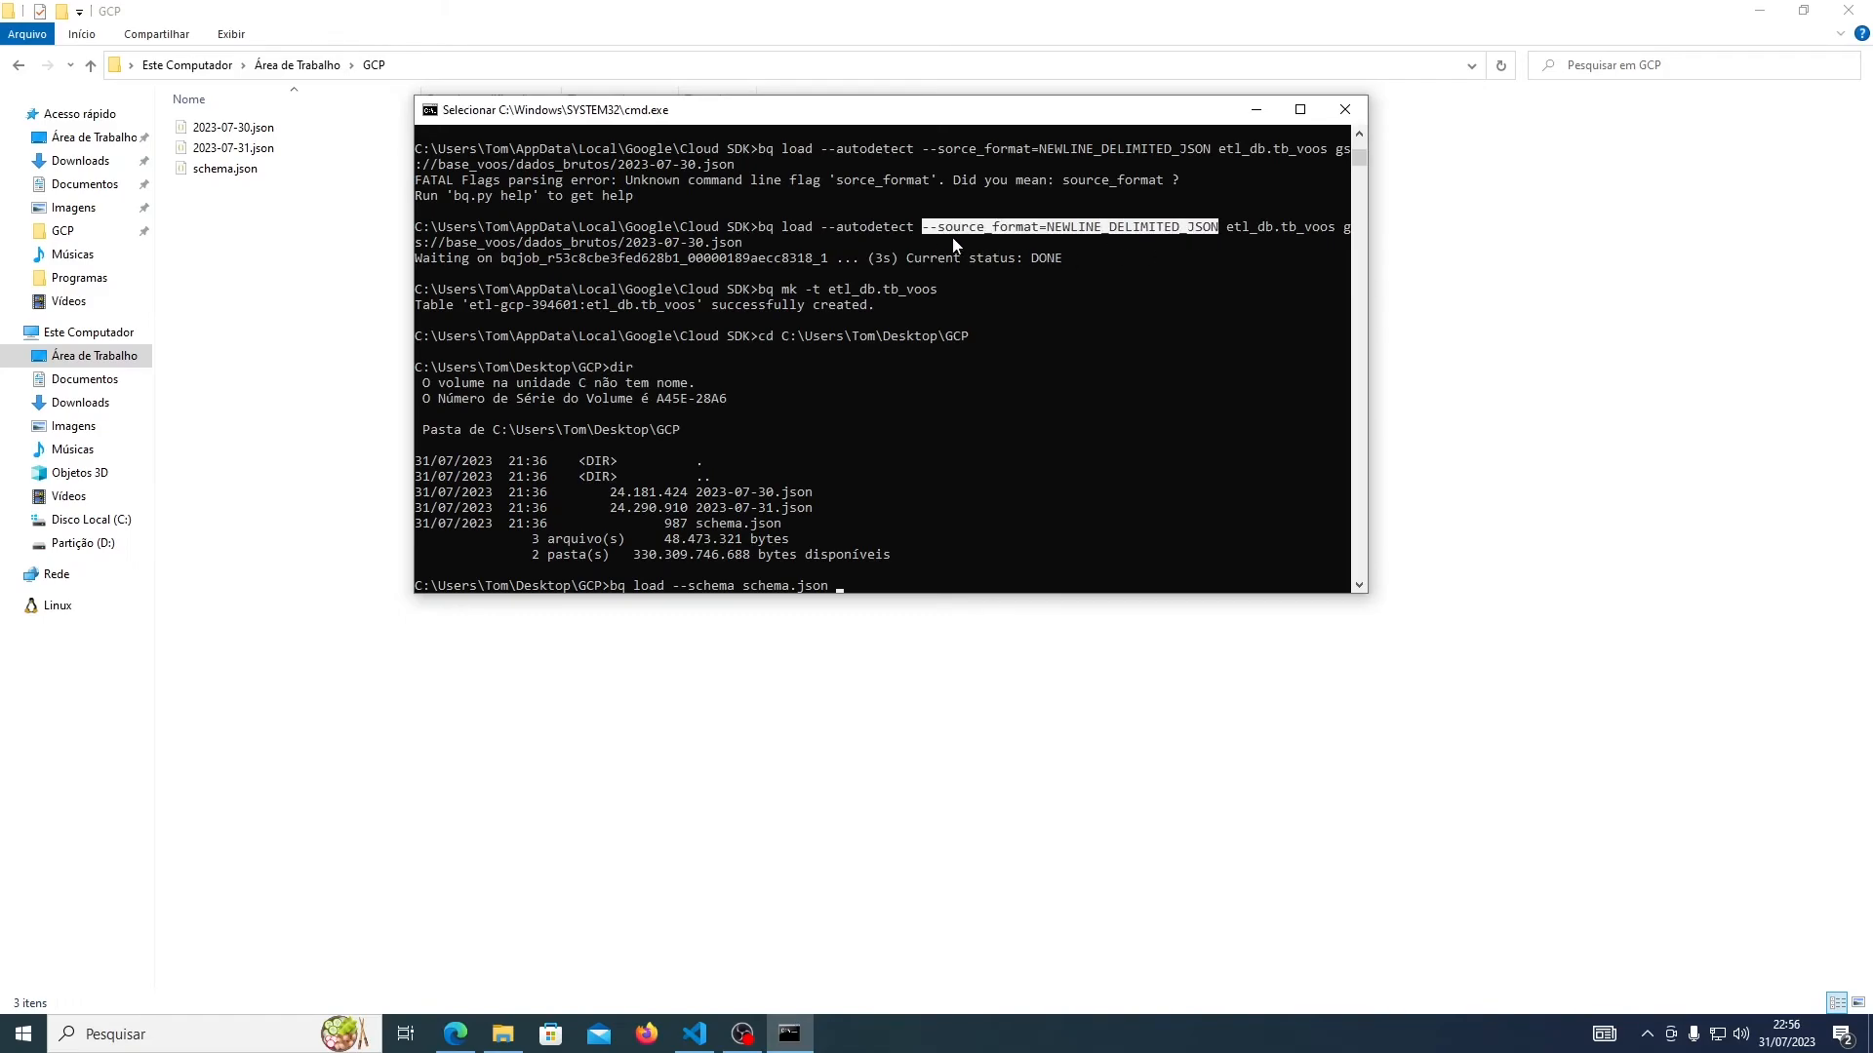
pyautogui.rightClick(979, 471)
pyautogui.rightClick(987, 477)
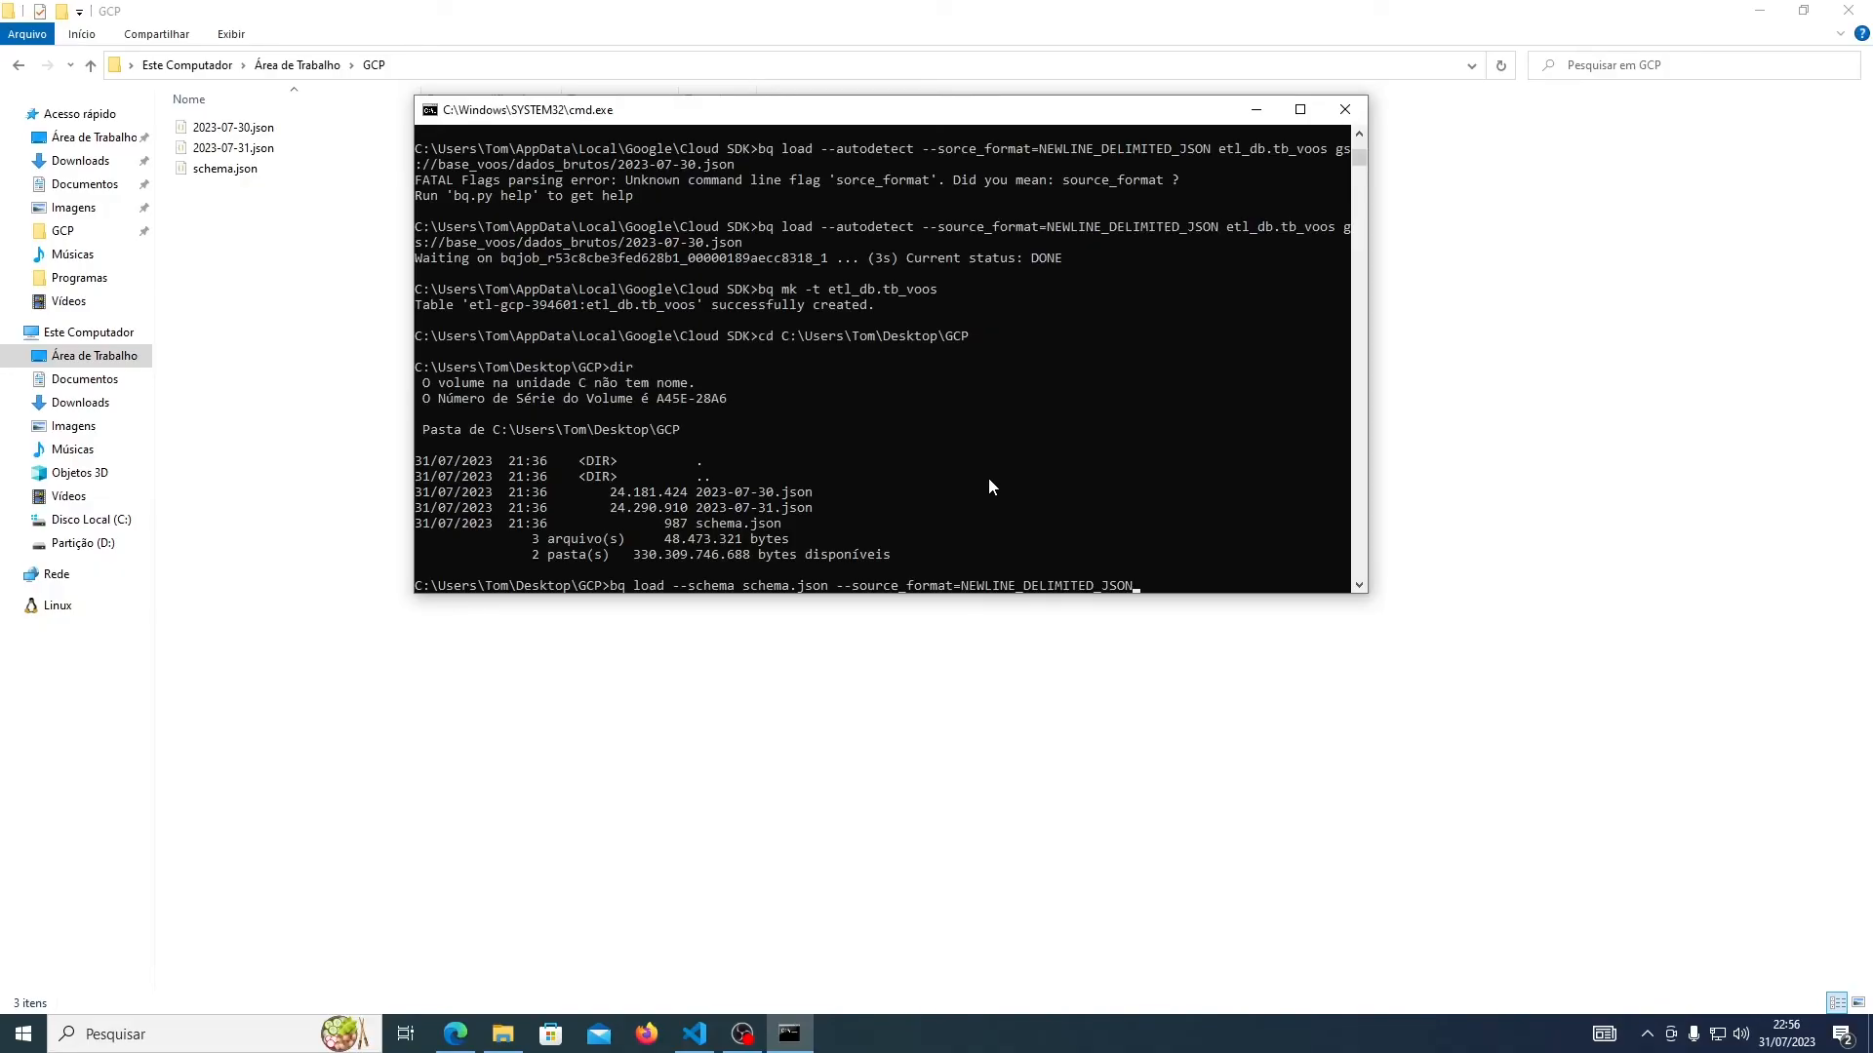
pyautogui.moveTo(1228, 231); pyautogui.dragTo(1335, 234)
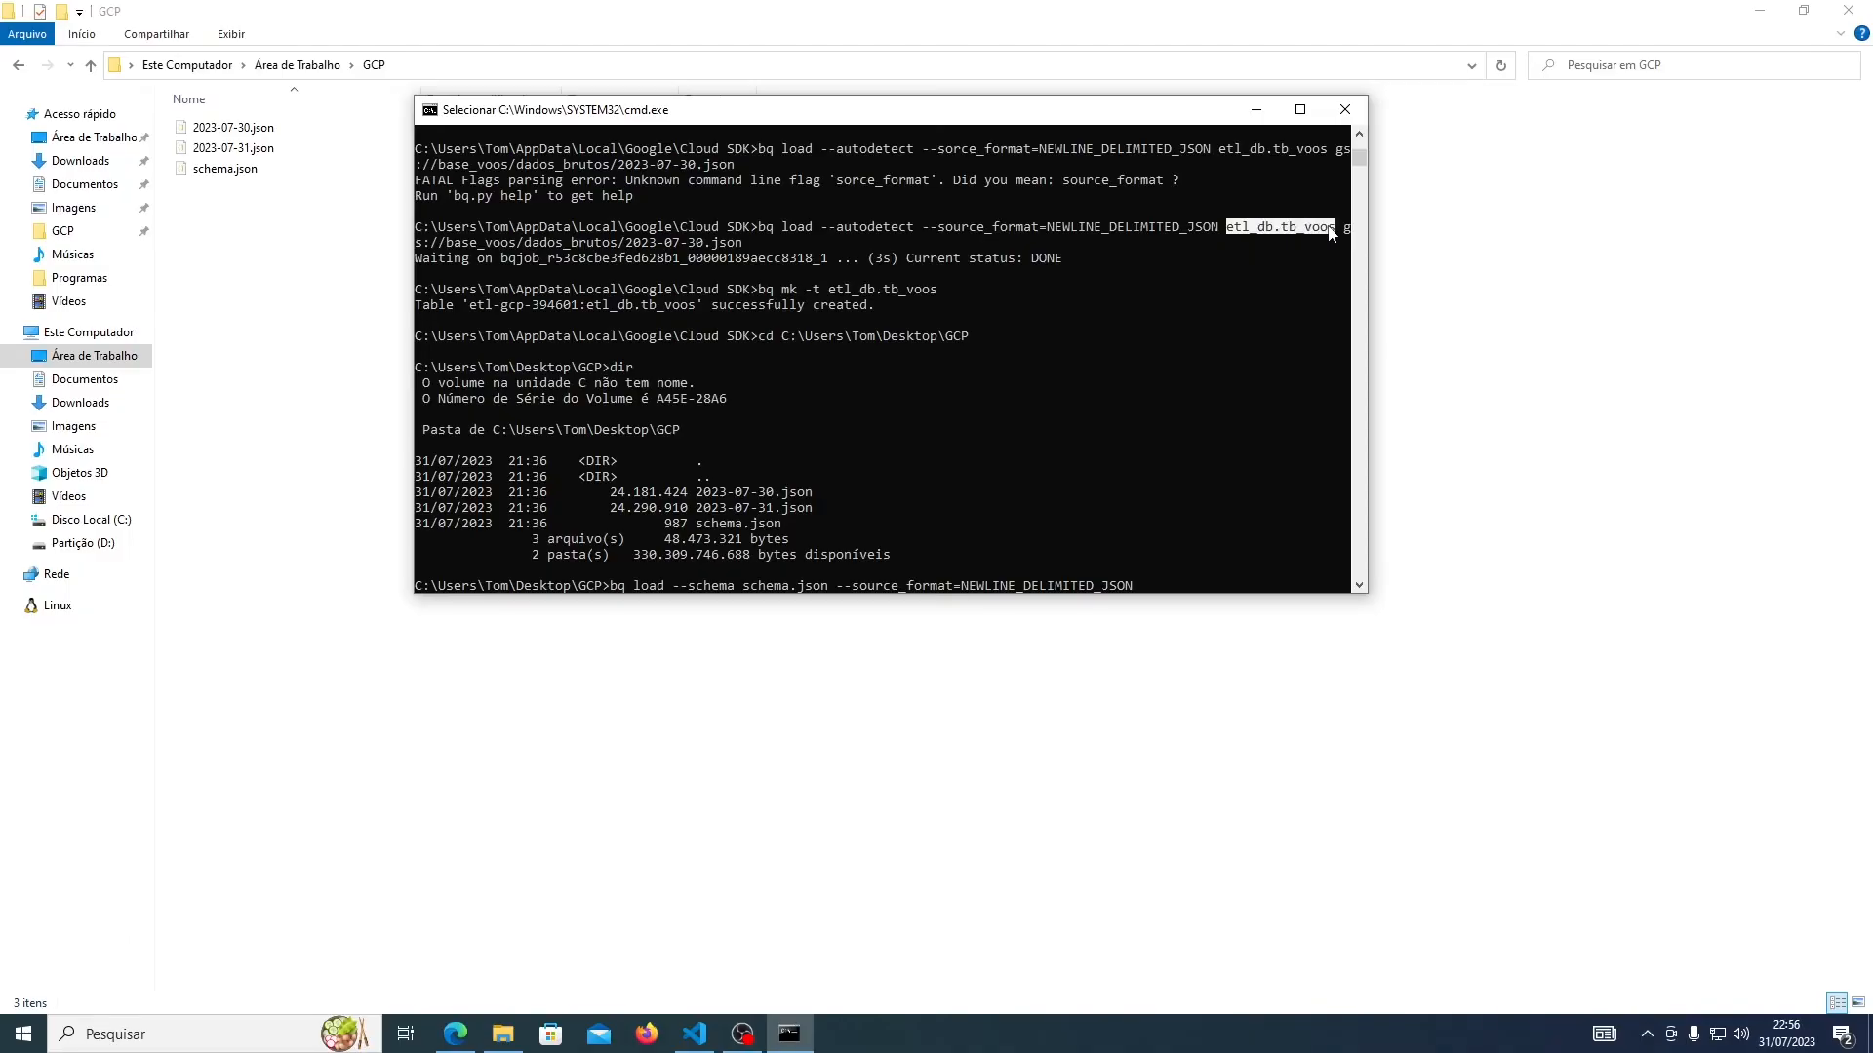
pyautogui.hotkey('ctrl', 'c')
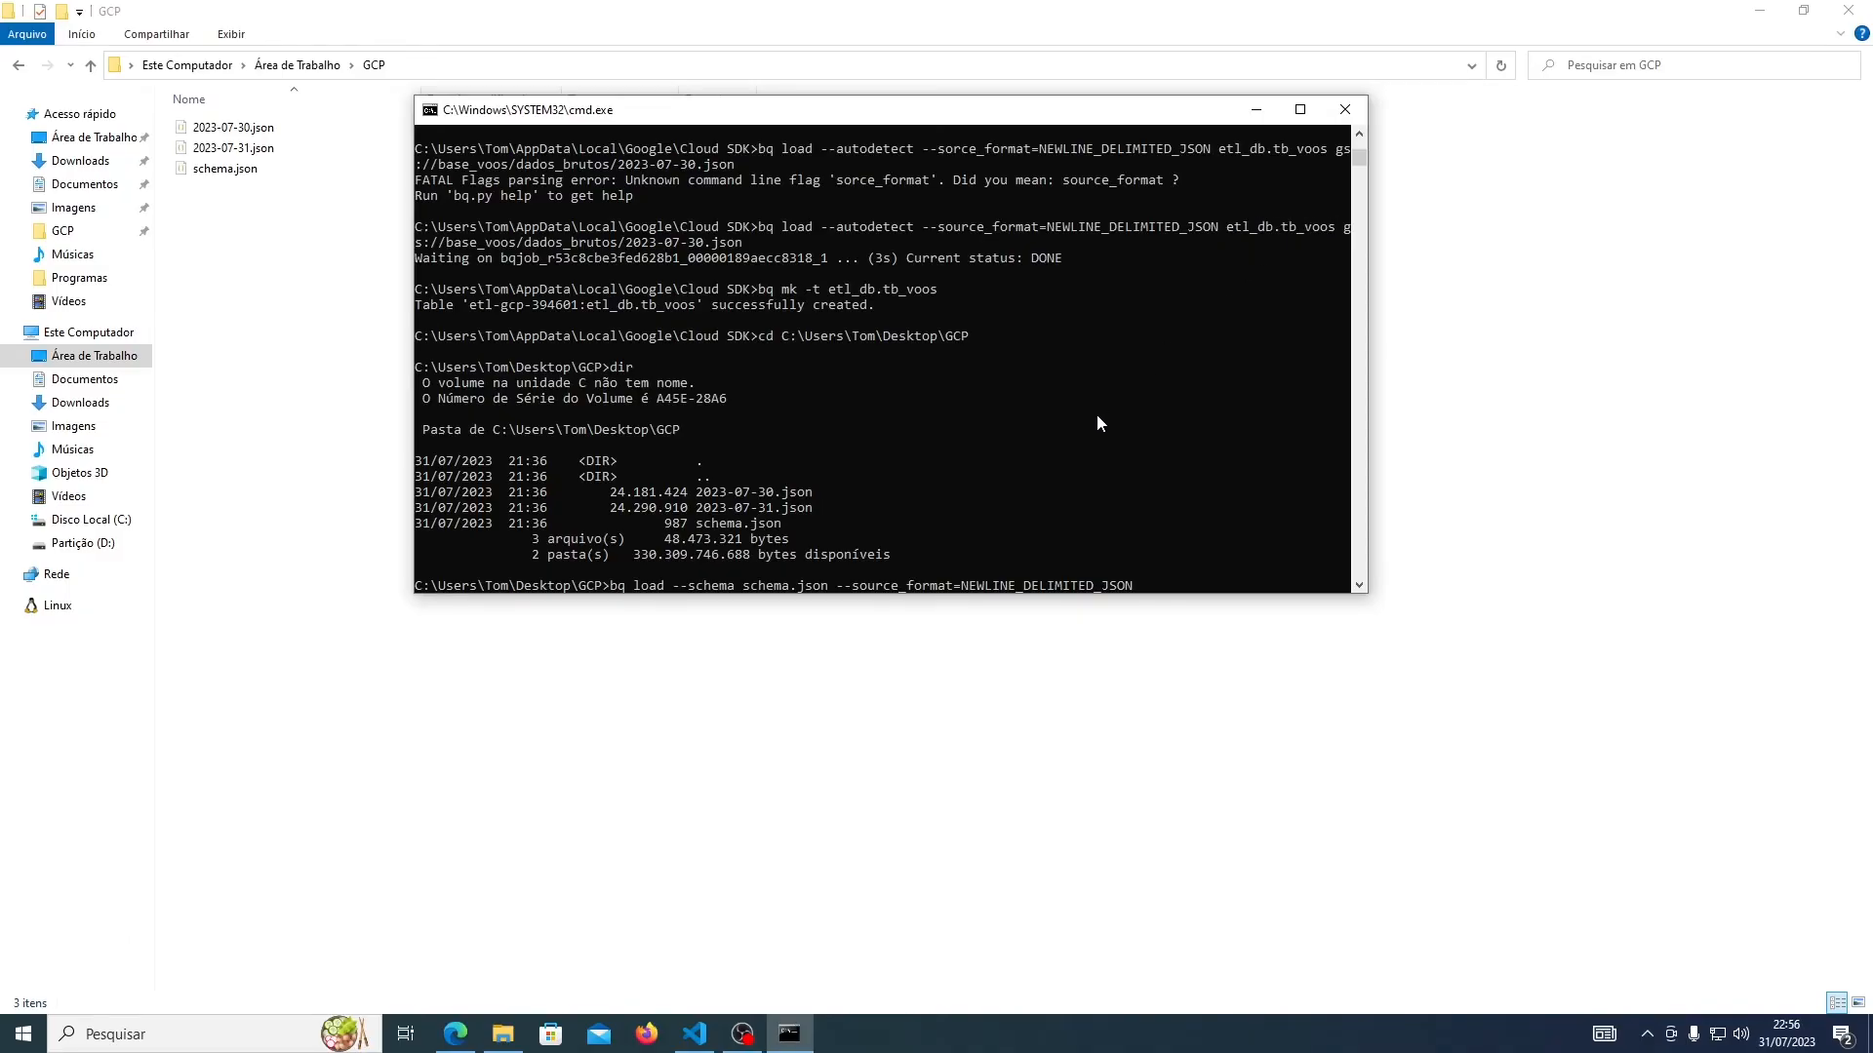
pyautogui.hotkey('ctrl', 'v')
# - Copy the gsutil URI of 2023-07-30.json from its Cloud Storage object details, append it to the bq load command, and run the load
pyautogui.click(455, 1036)
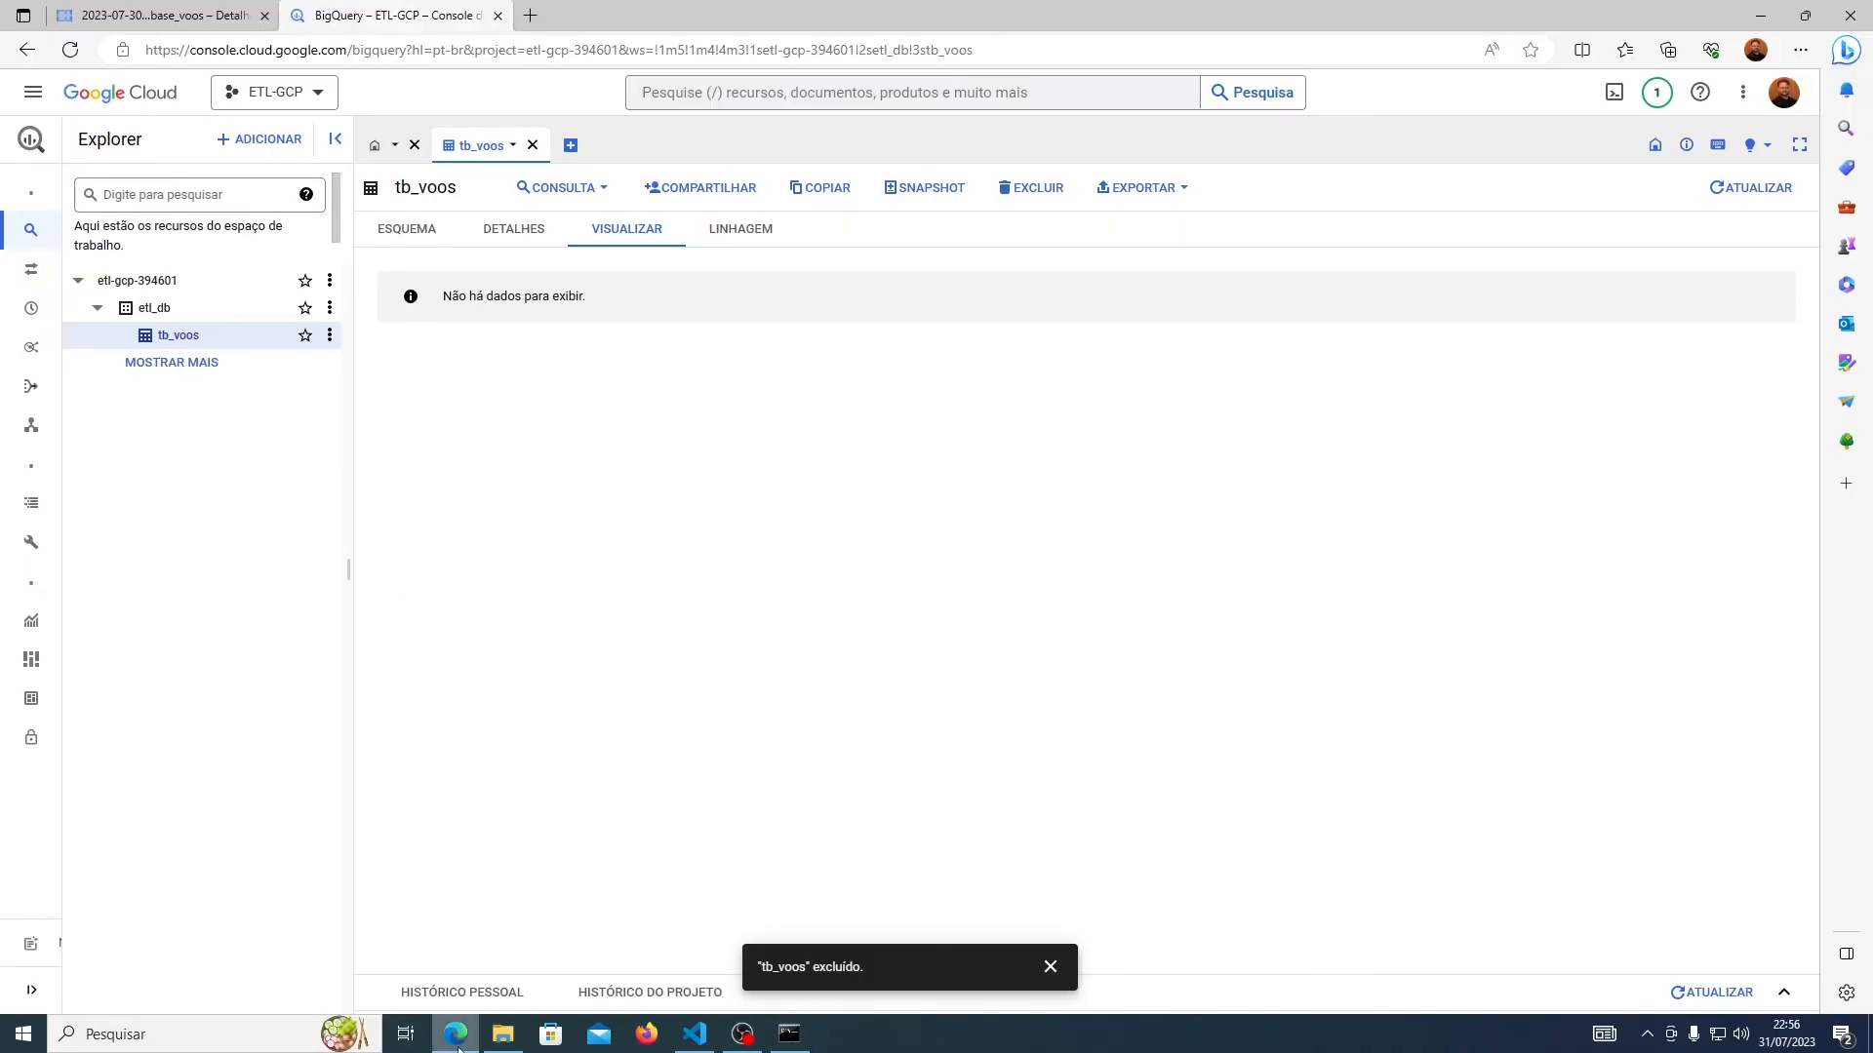
pyautogui.click(156, 15)
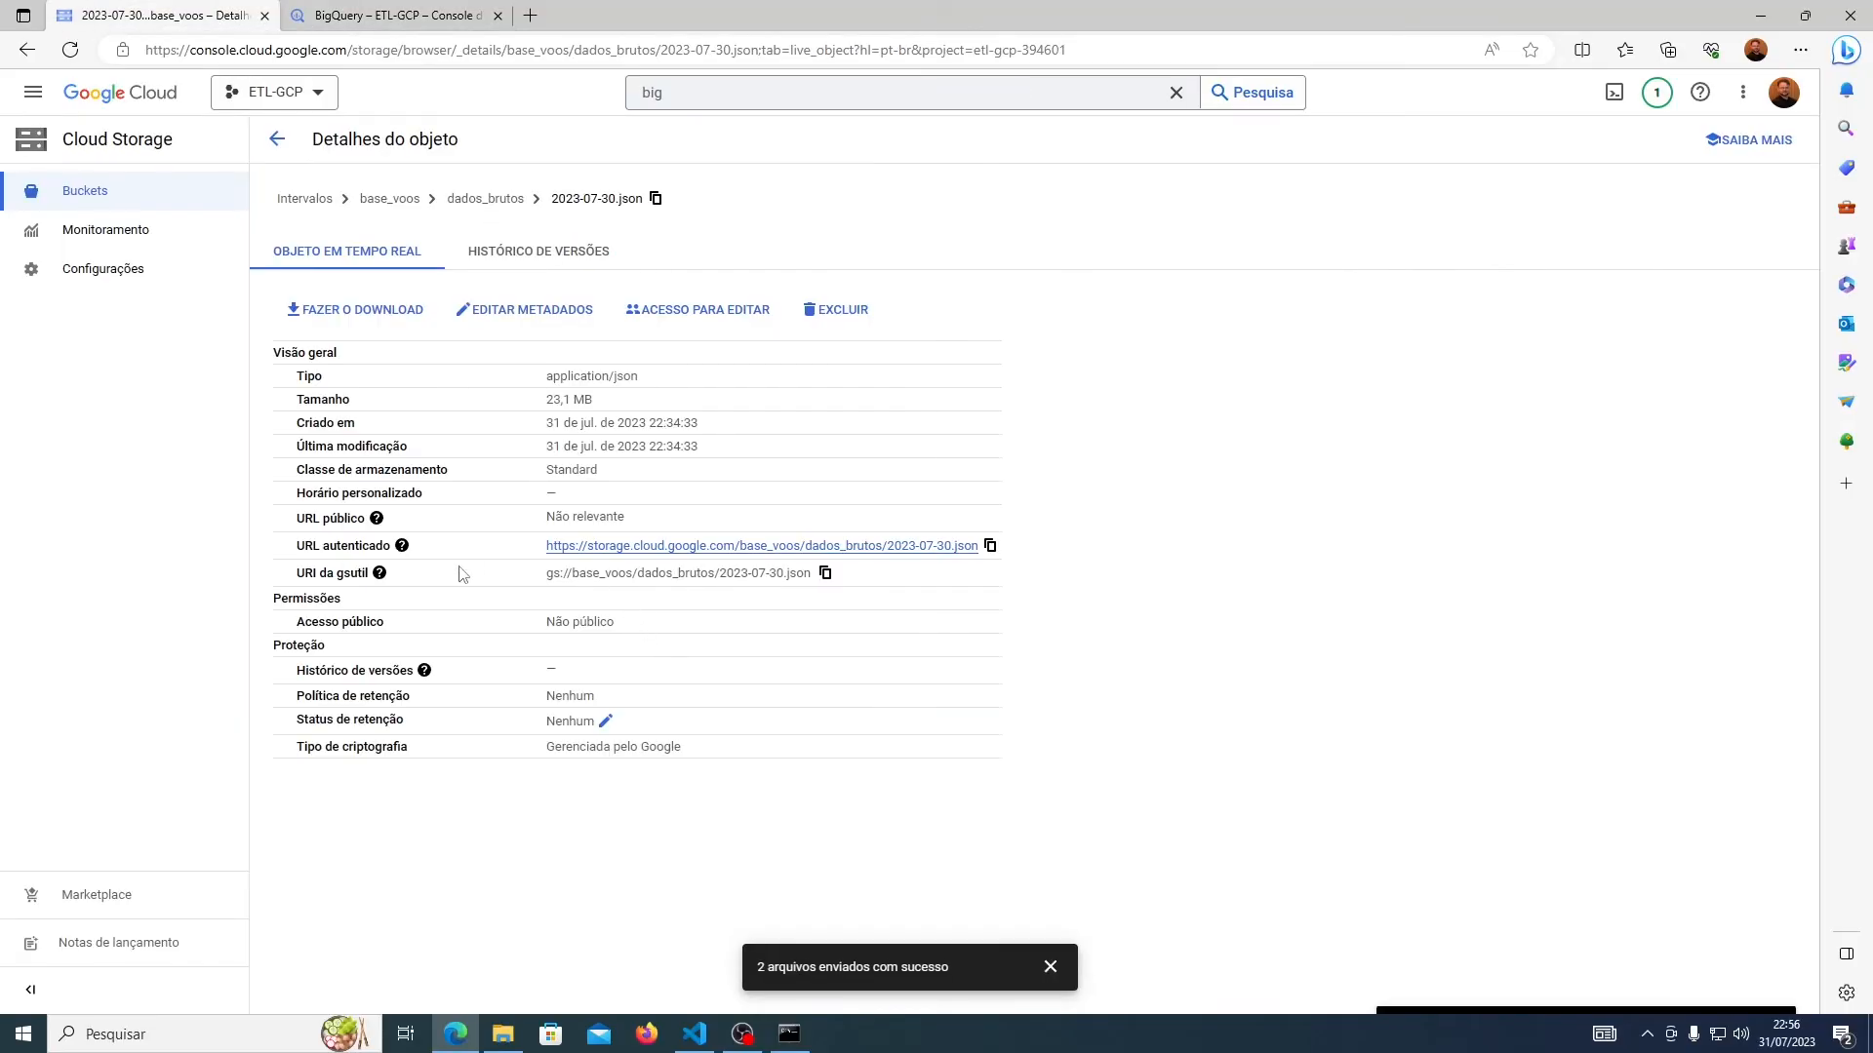
pyautogui.click(825, 575)
pyautogui.hotkey('ctrl', 'Tab')
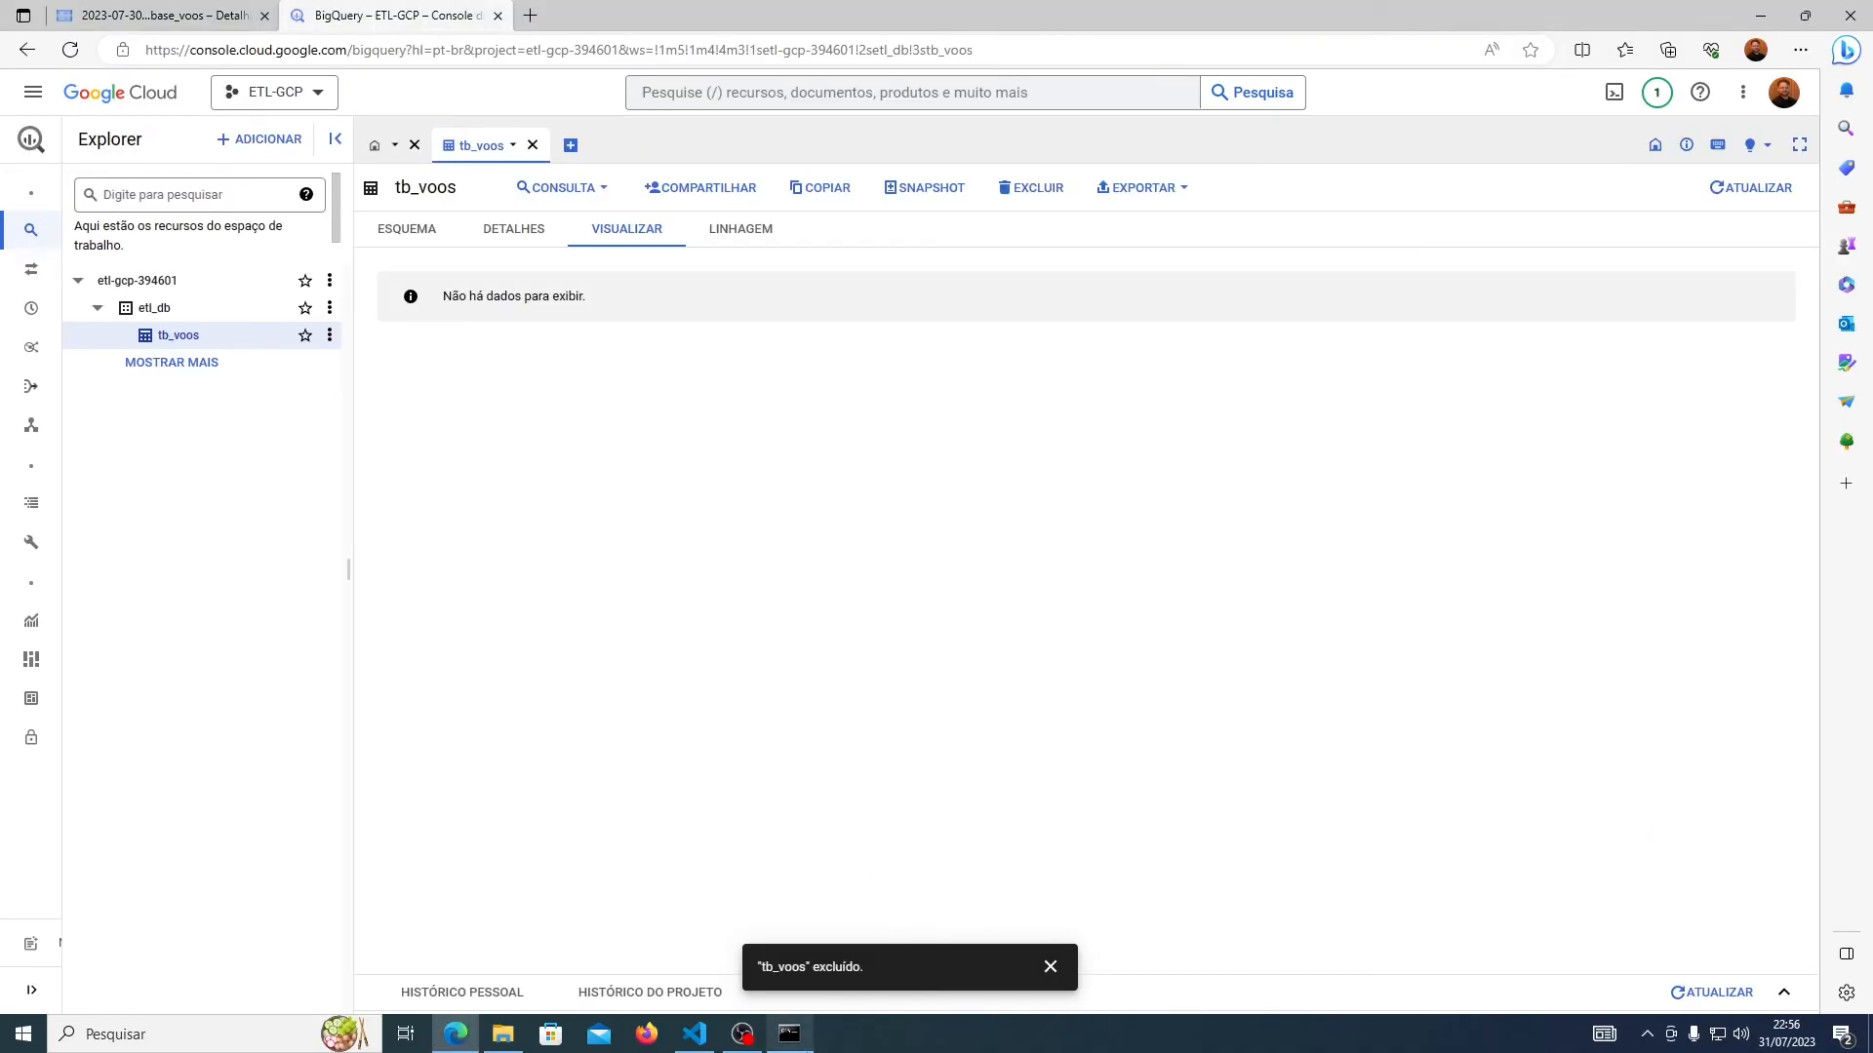
pyautogui.click(798, 1042)
pyautogui.hotkey('ctrl', 'v')
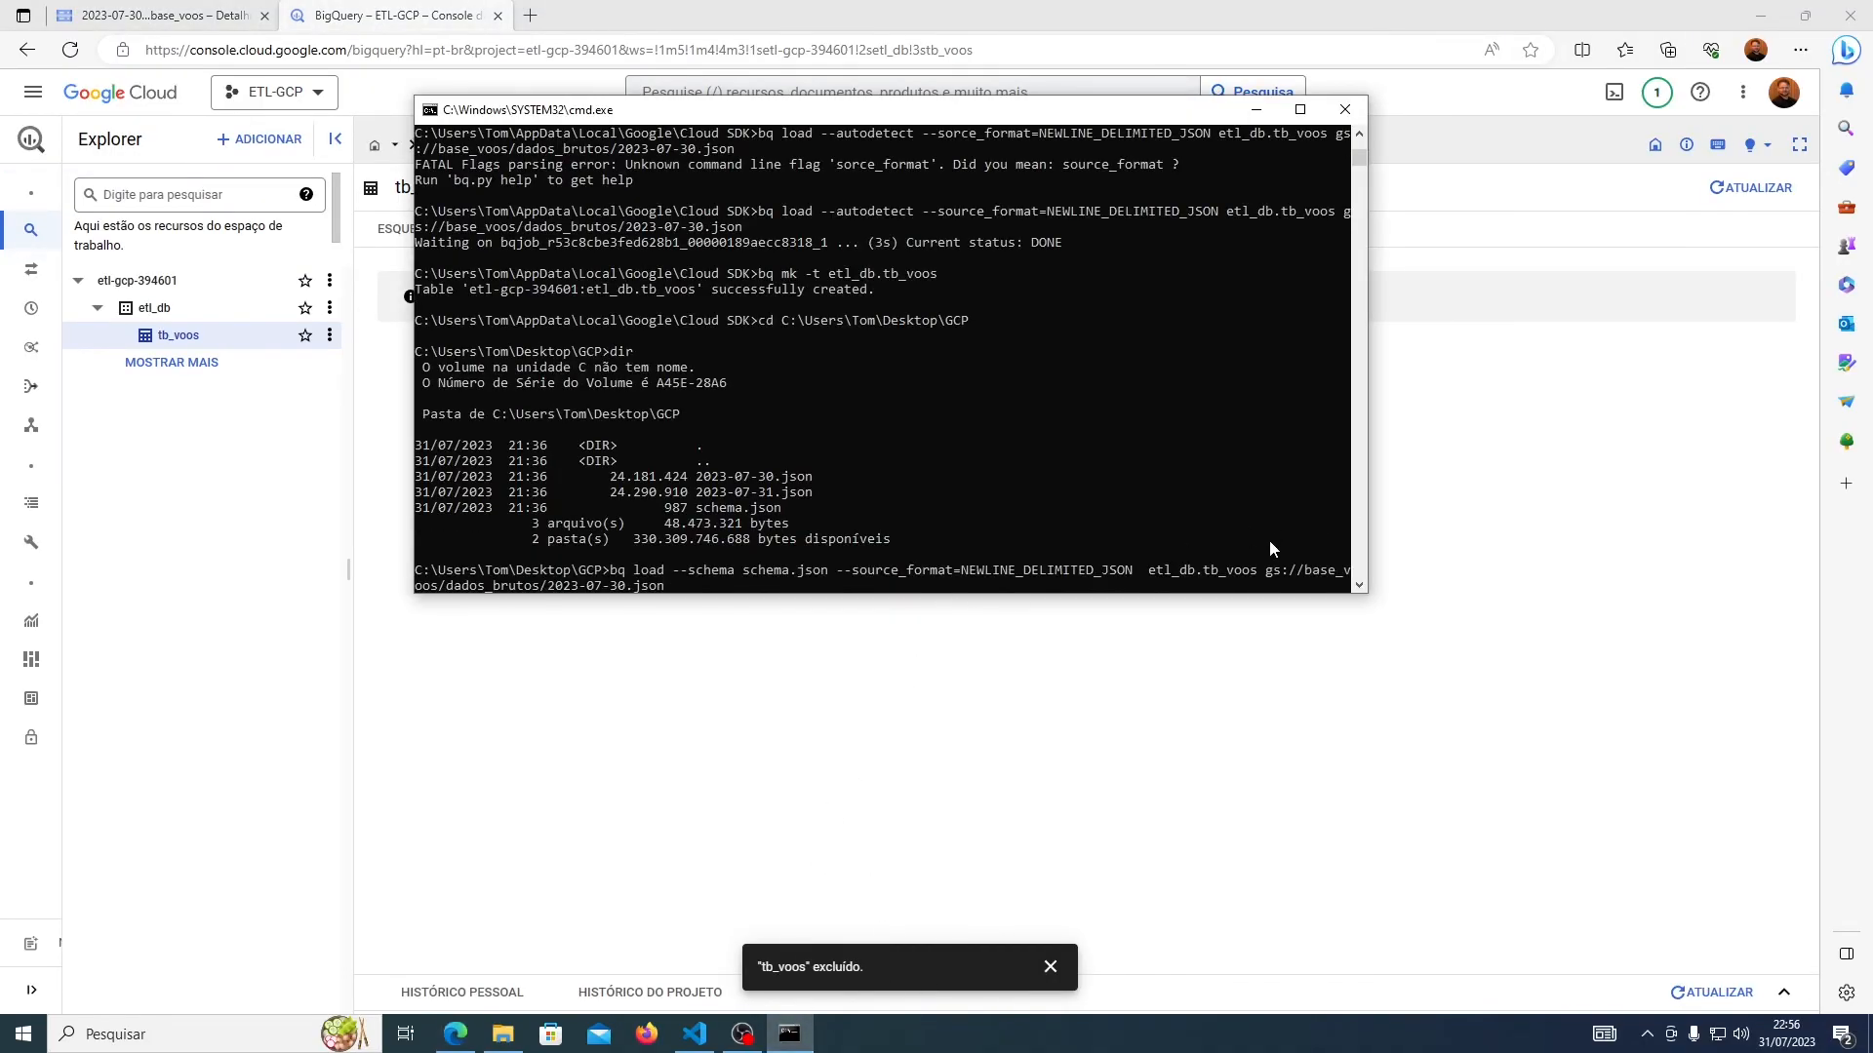
pyautogui.press('Return')
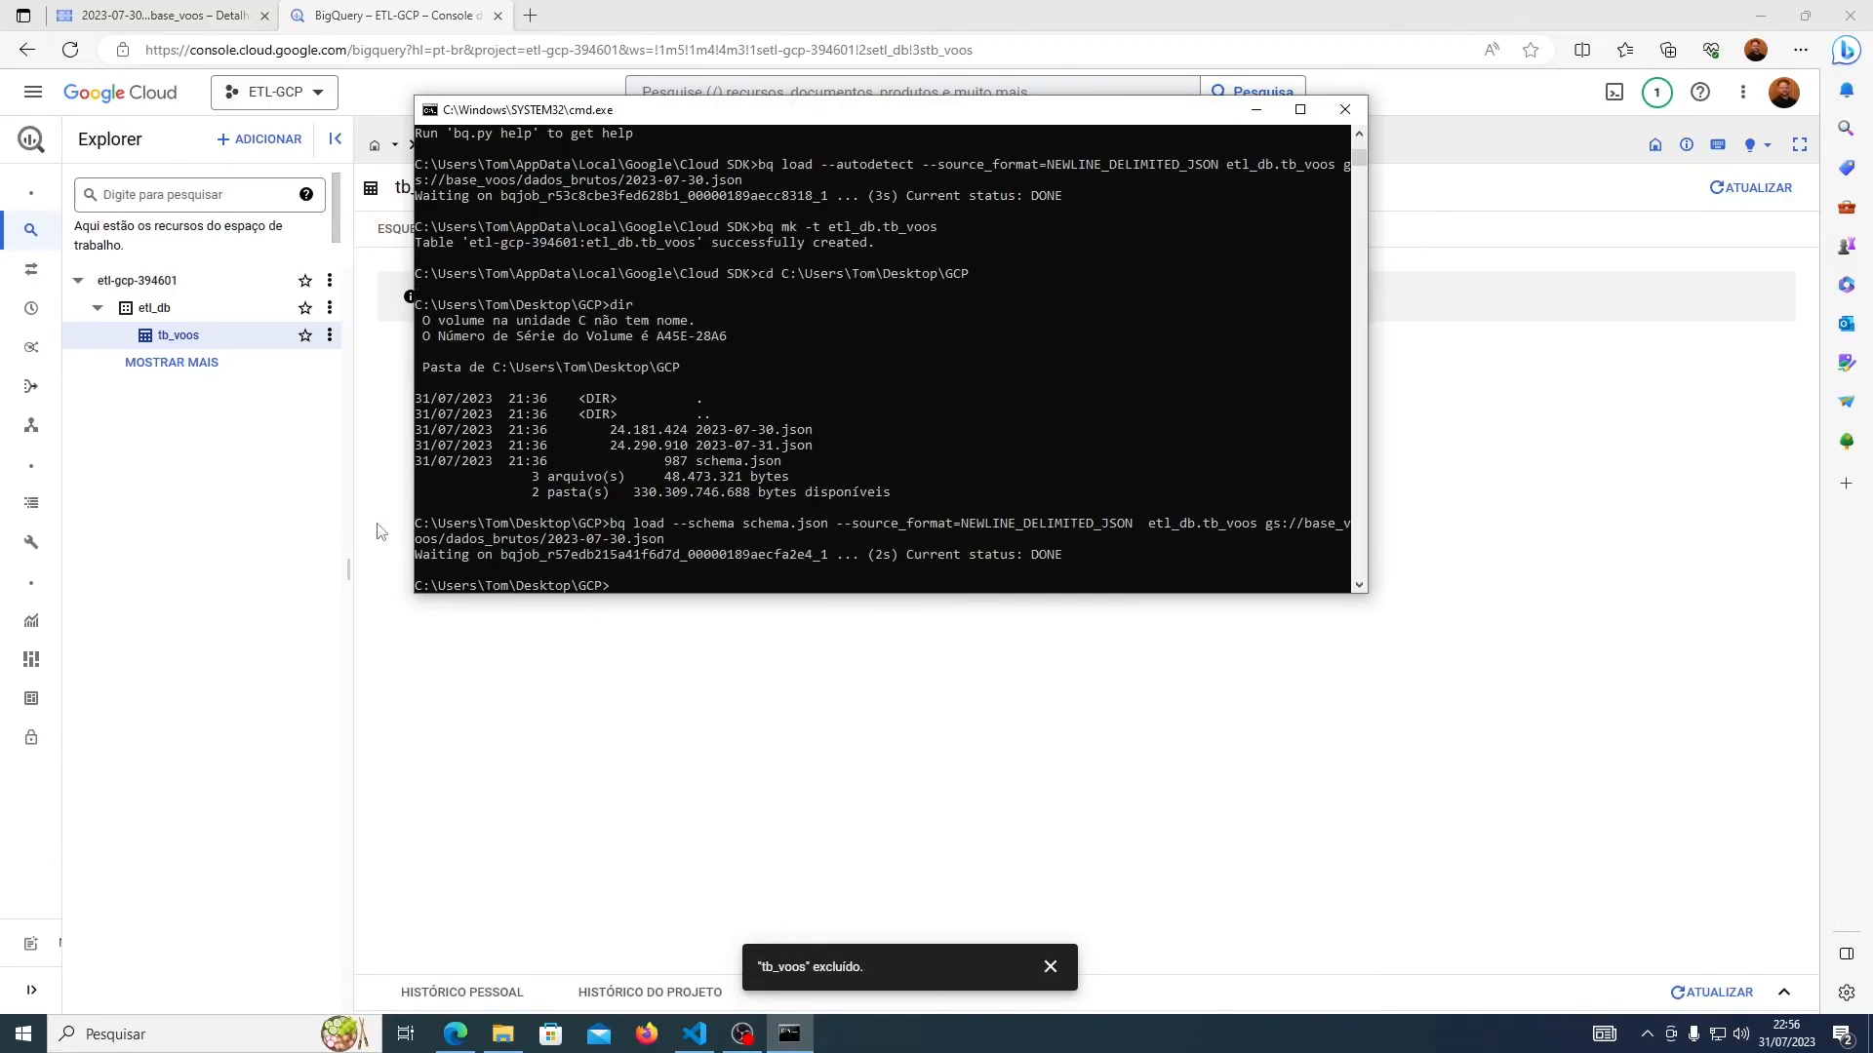
# - Switch to BigQuery, refresh the tb_voos table, and check its data preview and schema
pyautogui.click(265, 509)
pyautogui.click(330, 341)
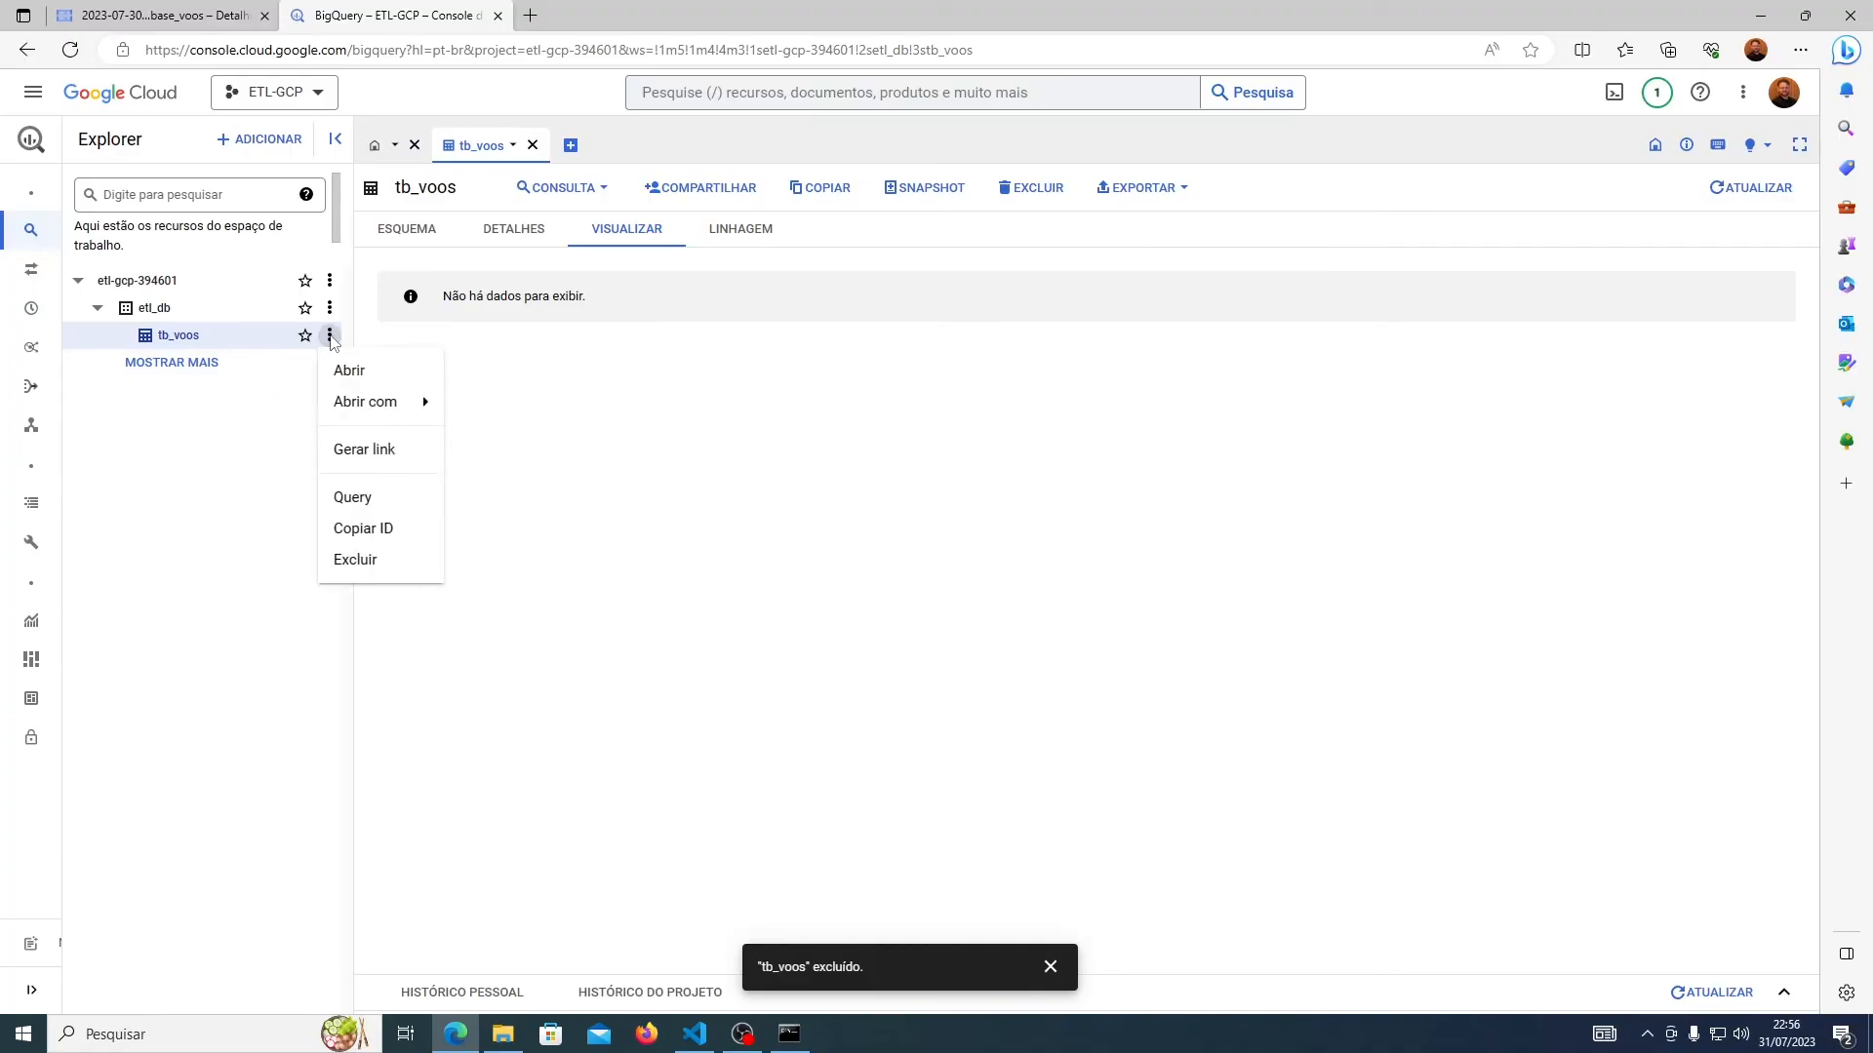
pyautogui.moveTo(388, 404)
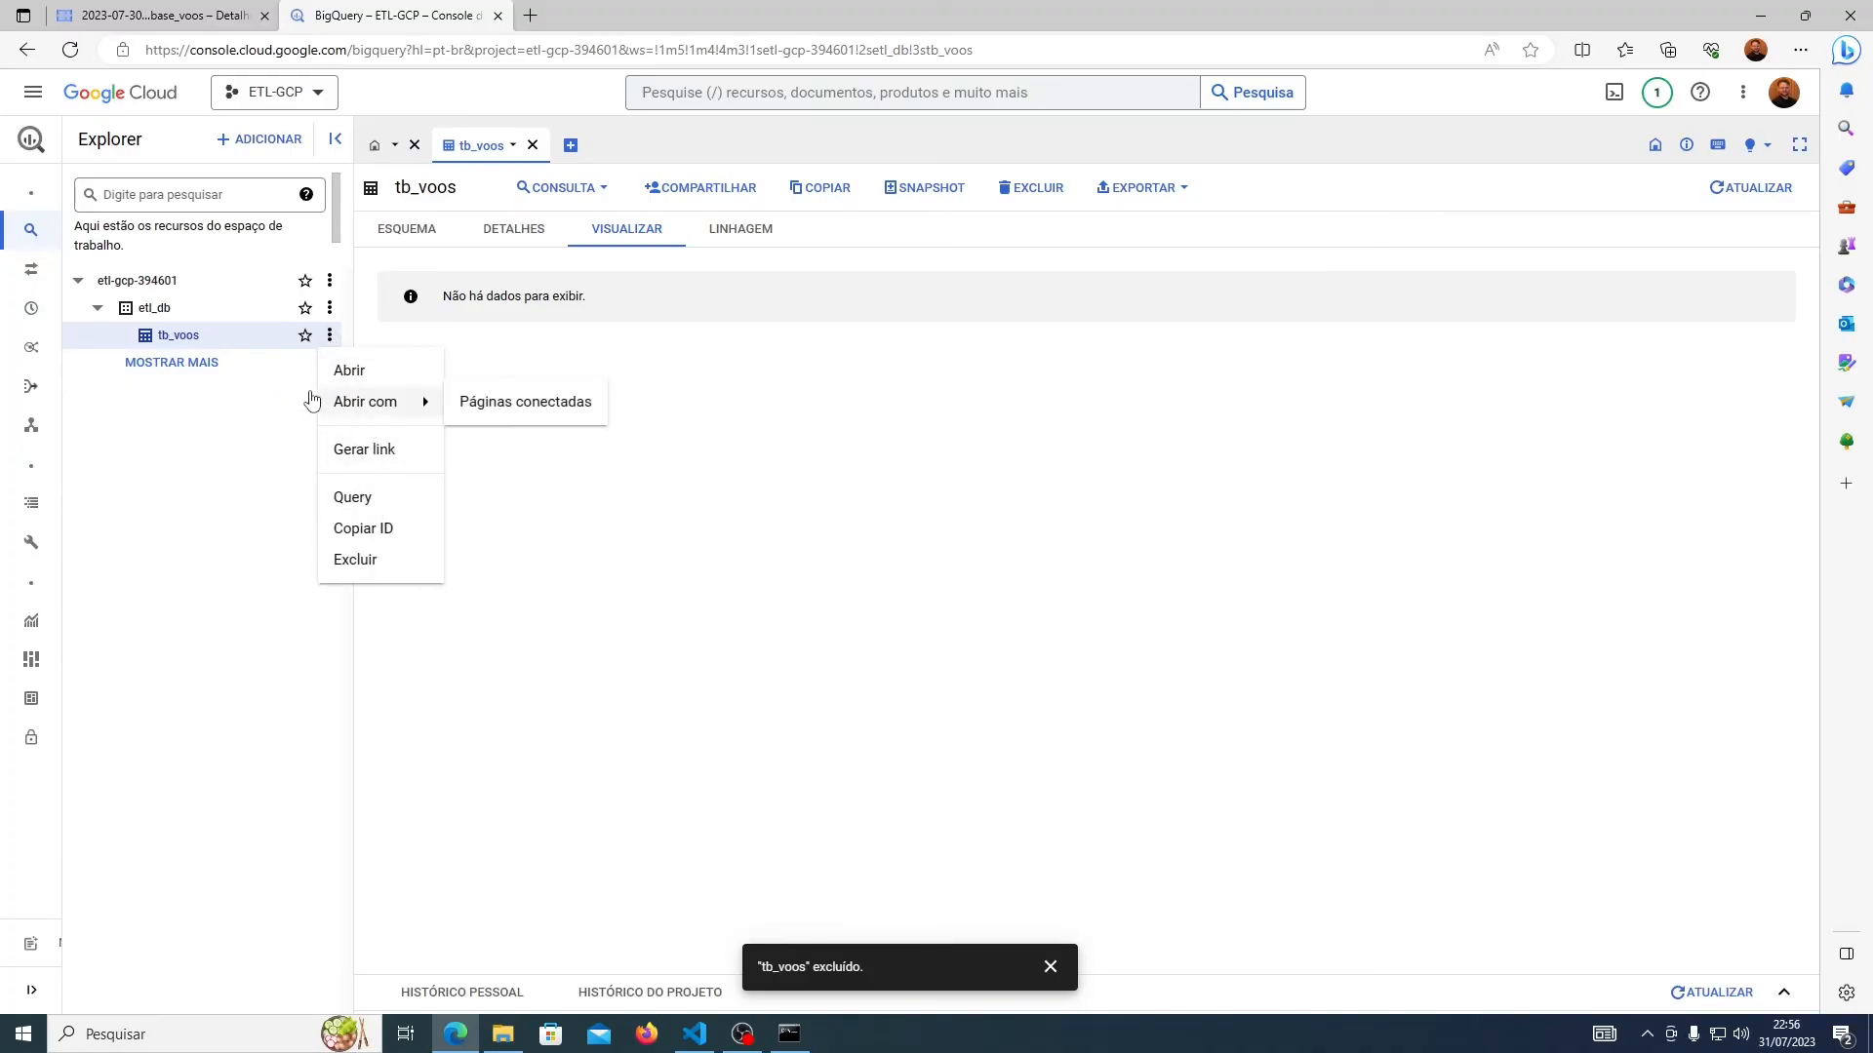
pyautogui.click(238, 343)
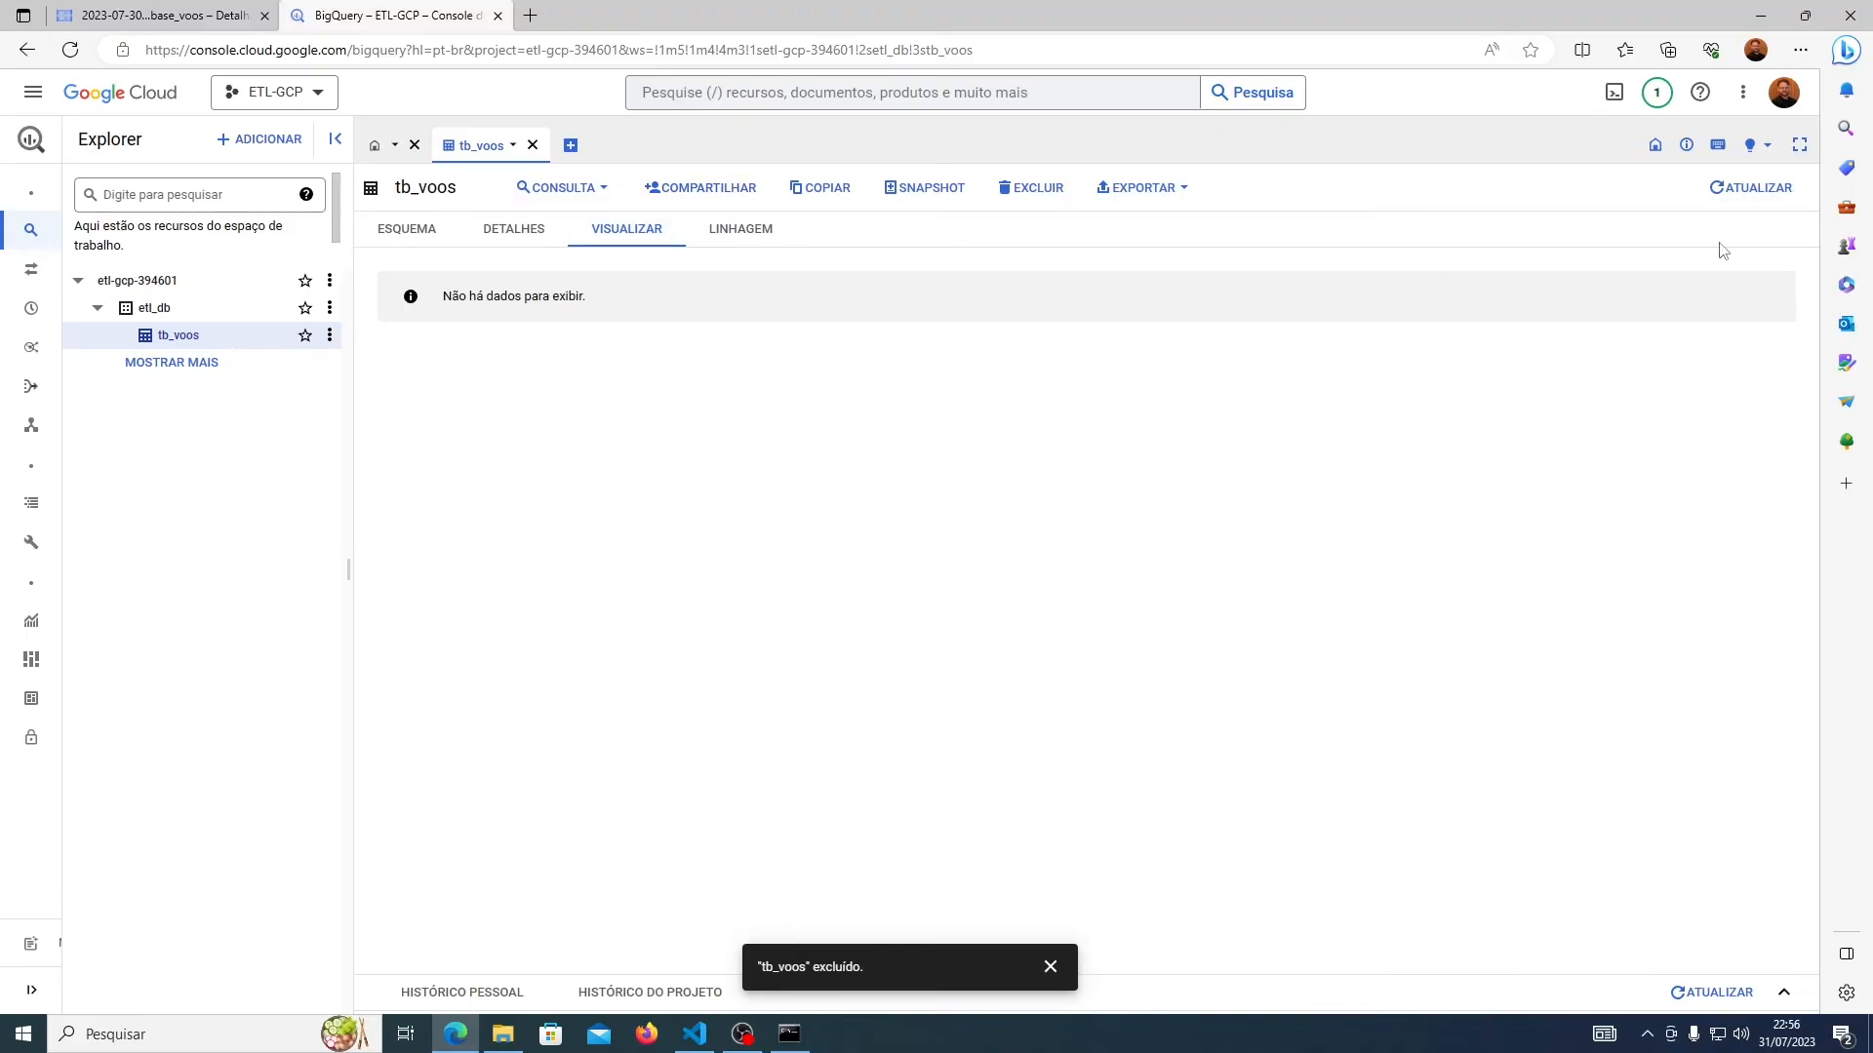
pyautogui.click(1745, 195)
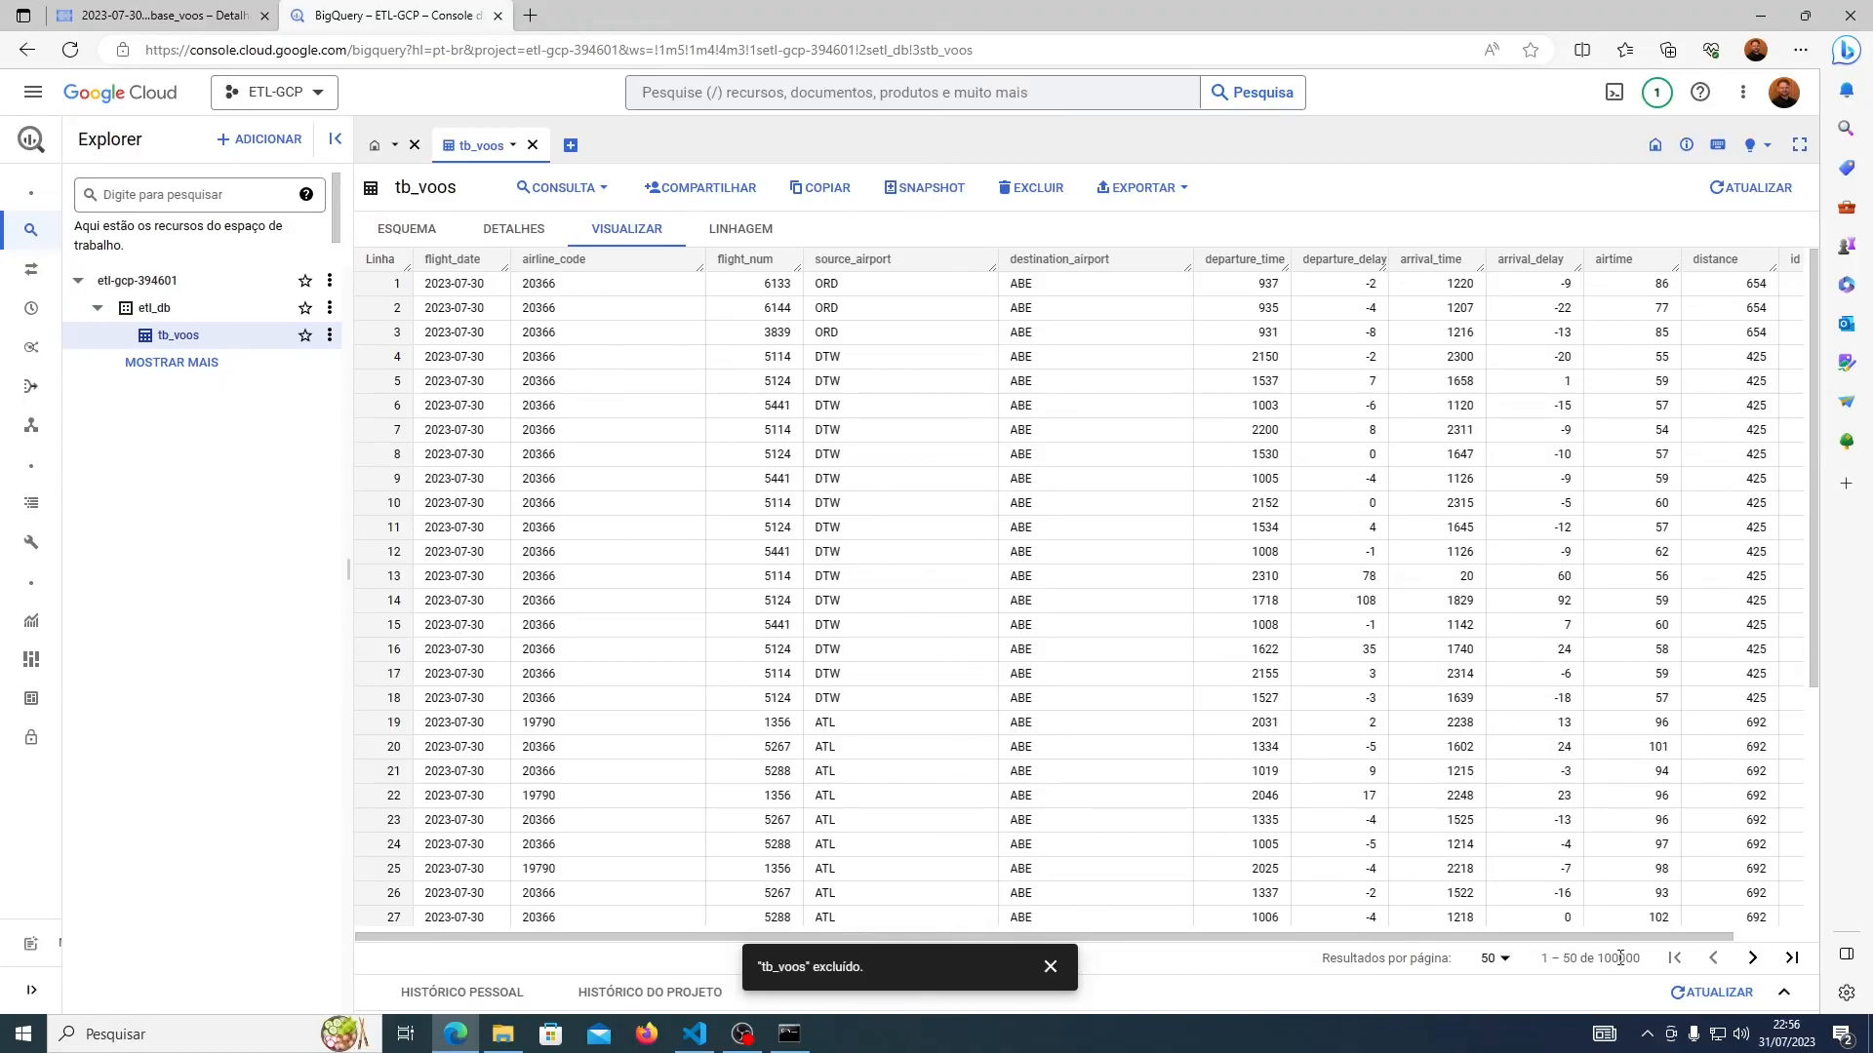
pyautogui.click(418, 235)
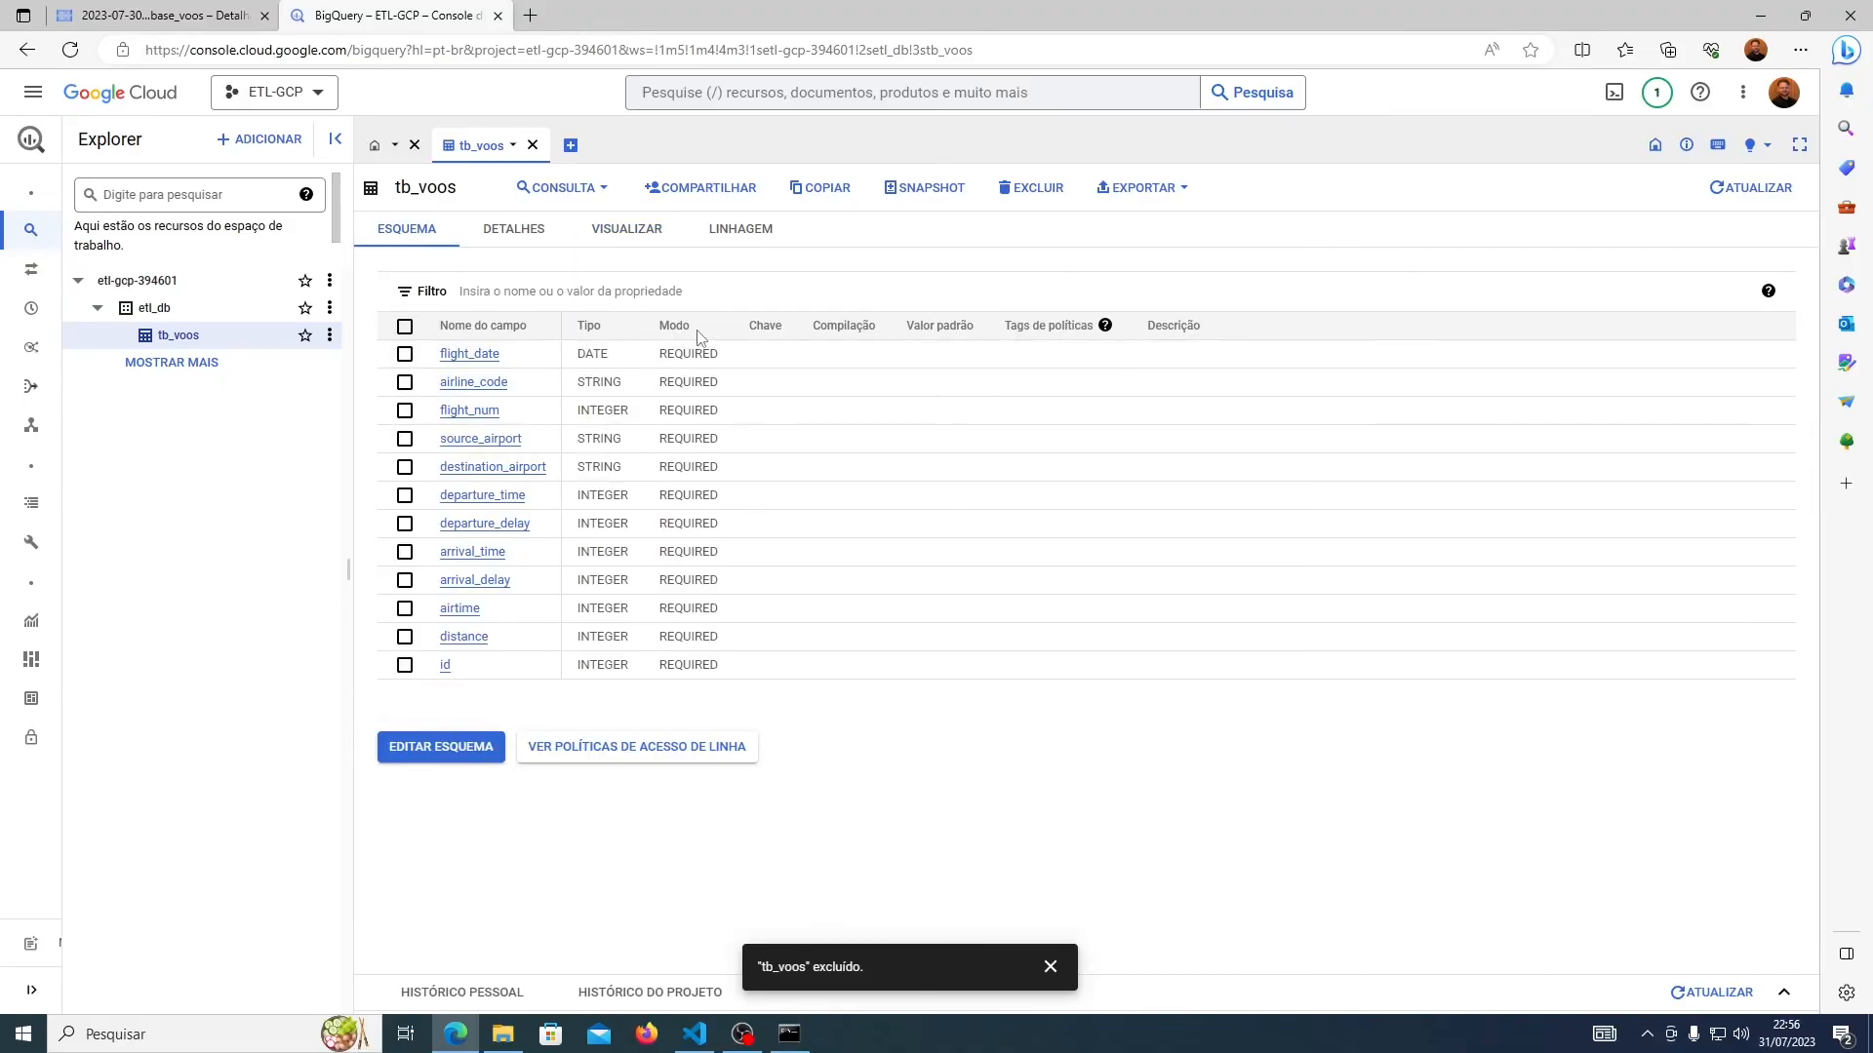
# - Review the field modes, names and types in schema.json in Visual Studio Code and compare them with the tb_voos schema in BigQuery
pyautogui.click(696, 1036)
pyautogui.click(561, 646)
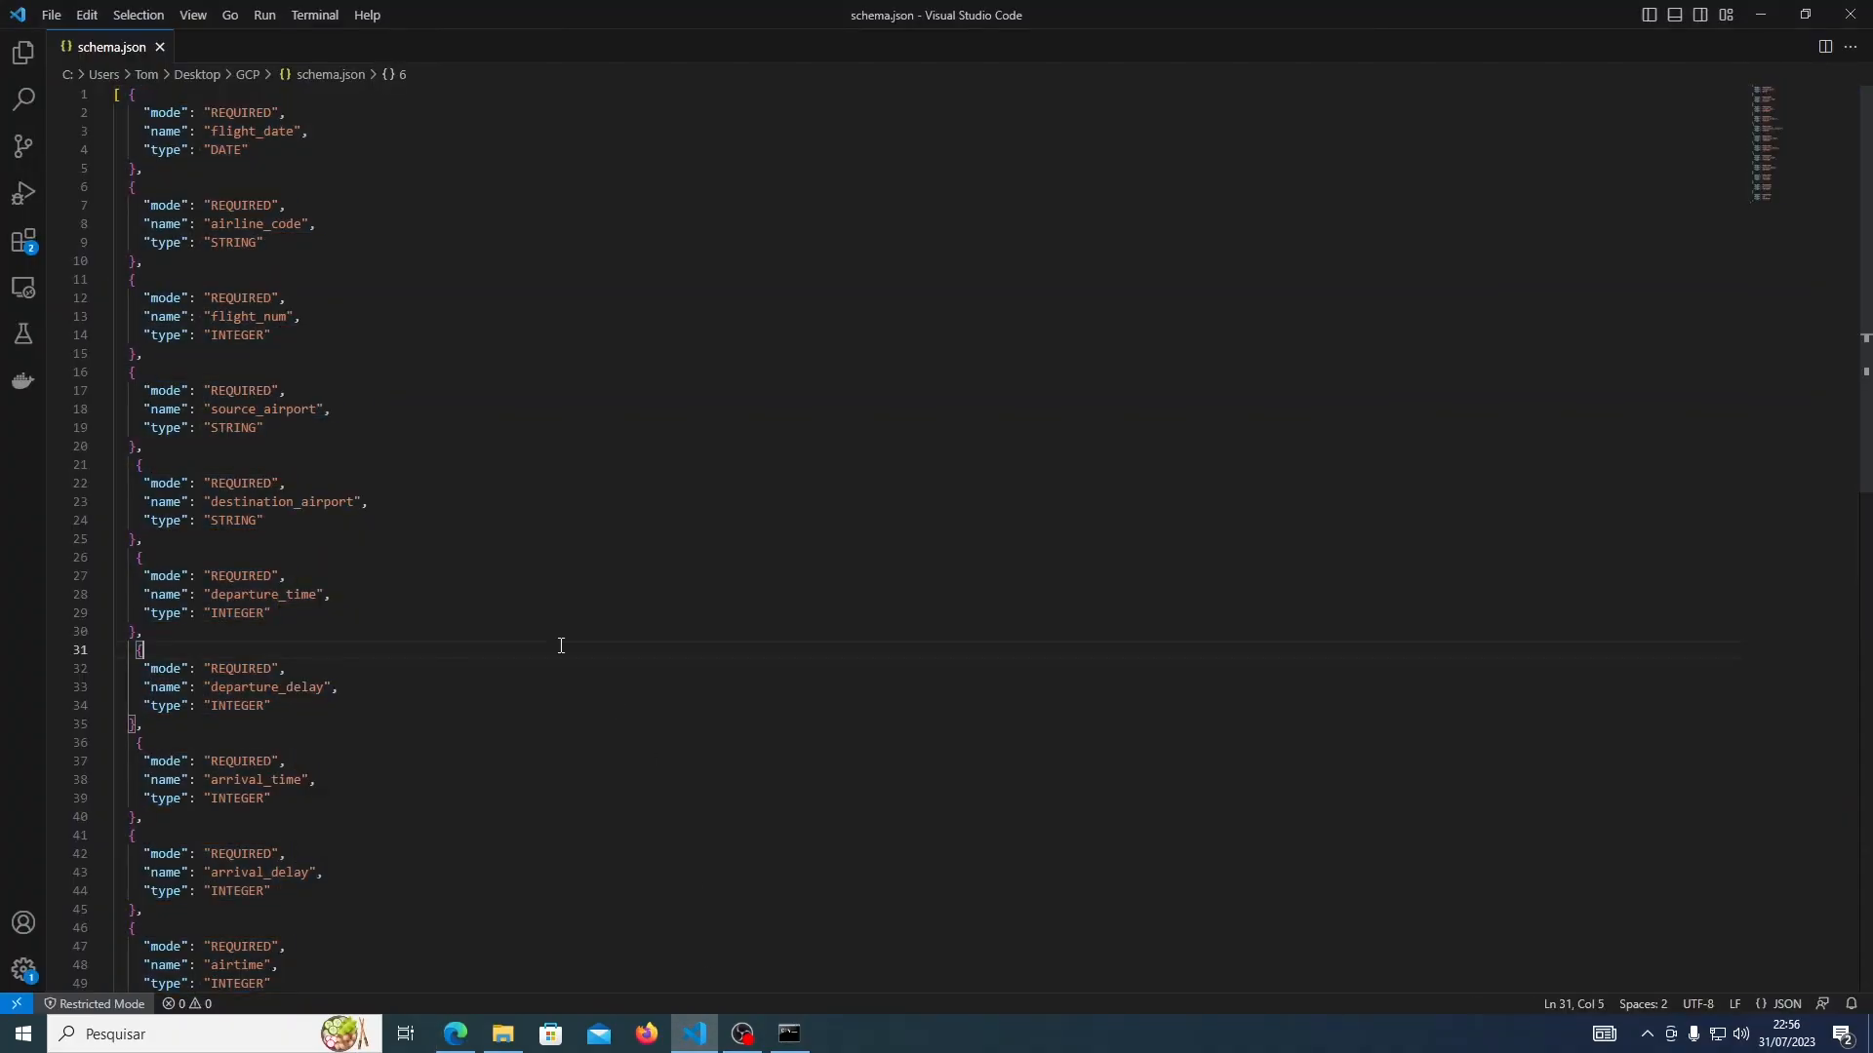
pyautogui.doubleClick(219, 296)
pyautogui.click(561, 458)
pyautogui.click(789, 1034)
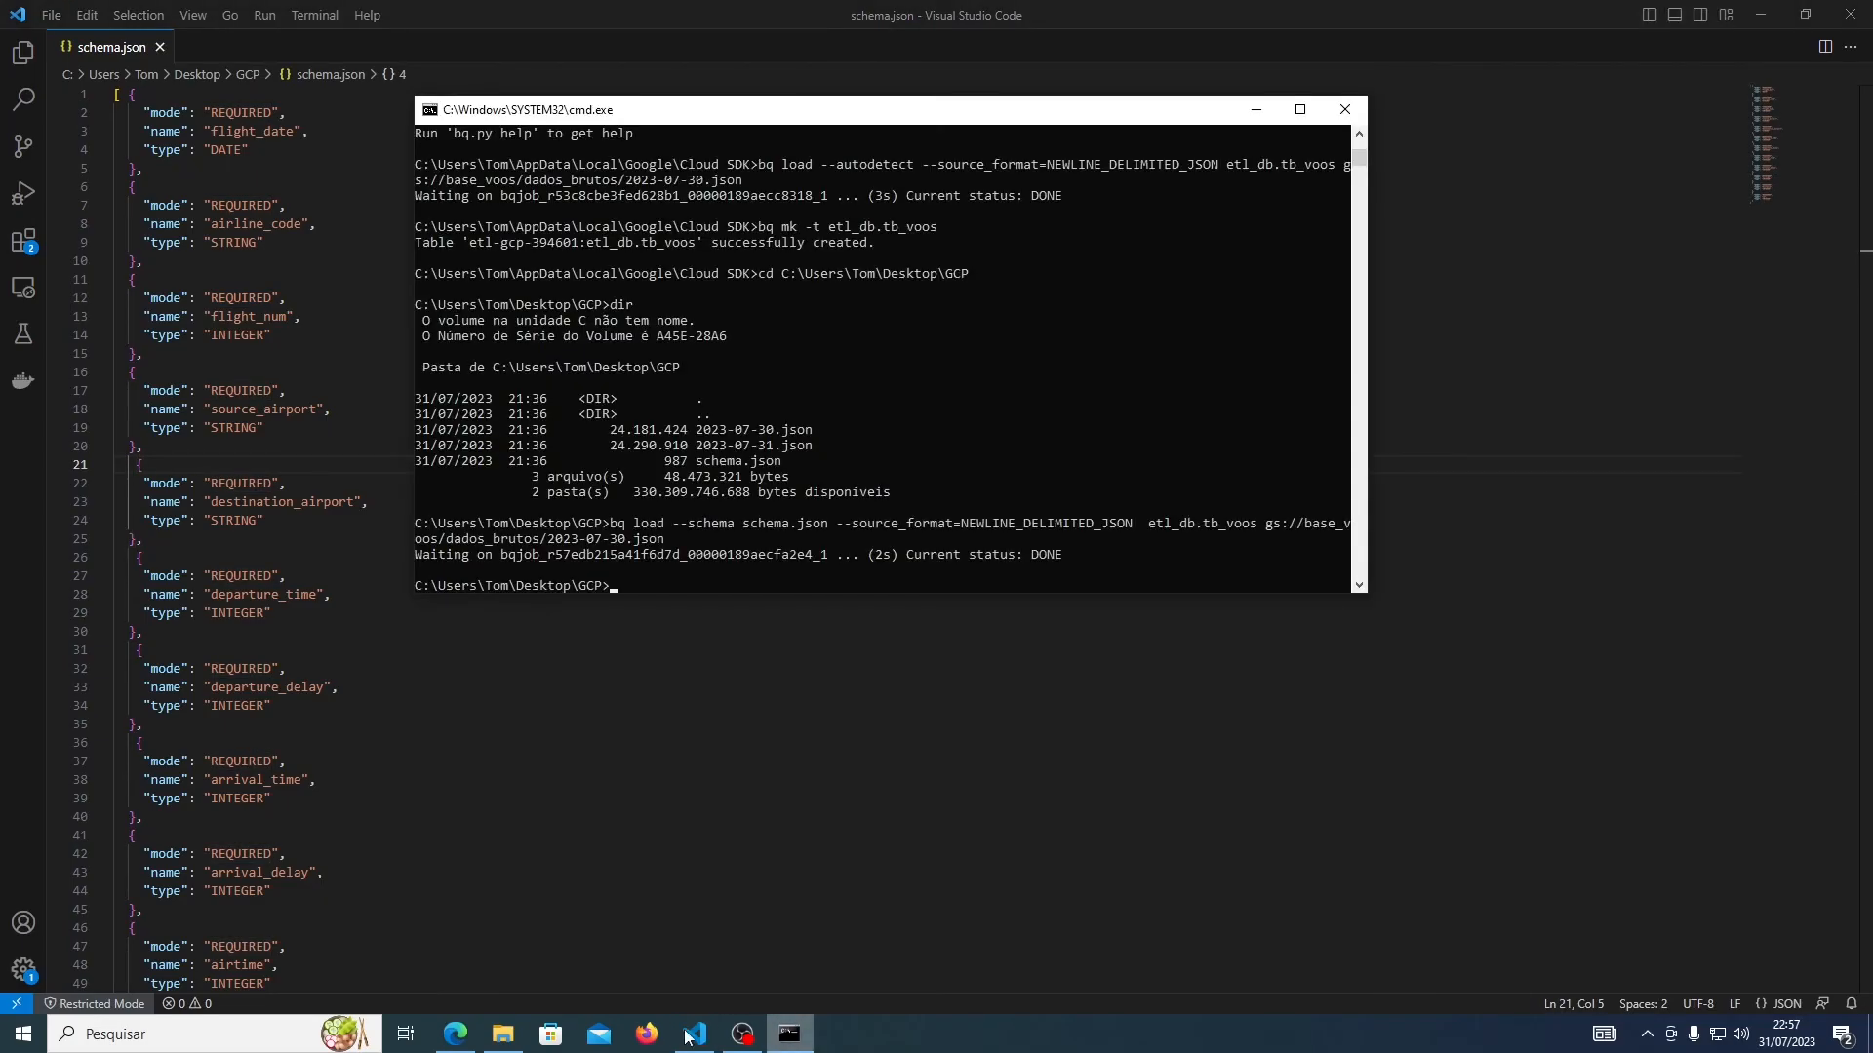
pyautogui.click(468, 1035)
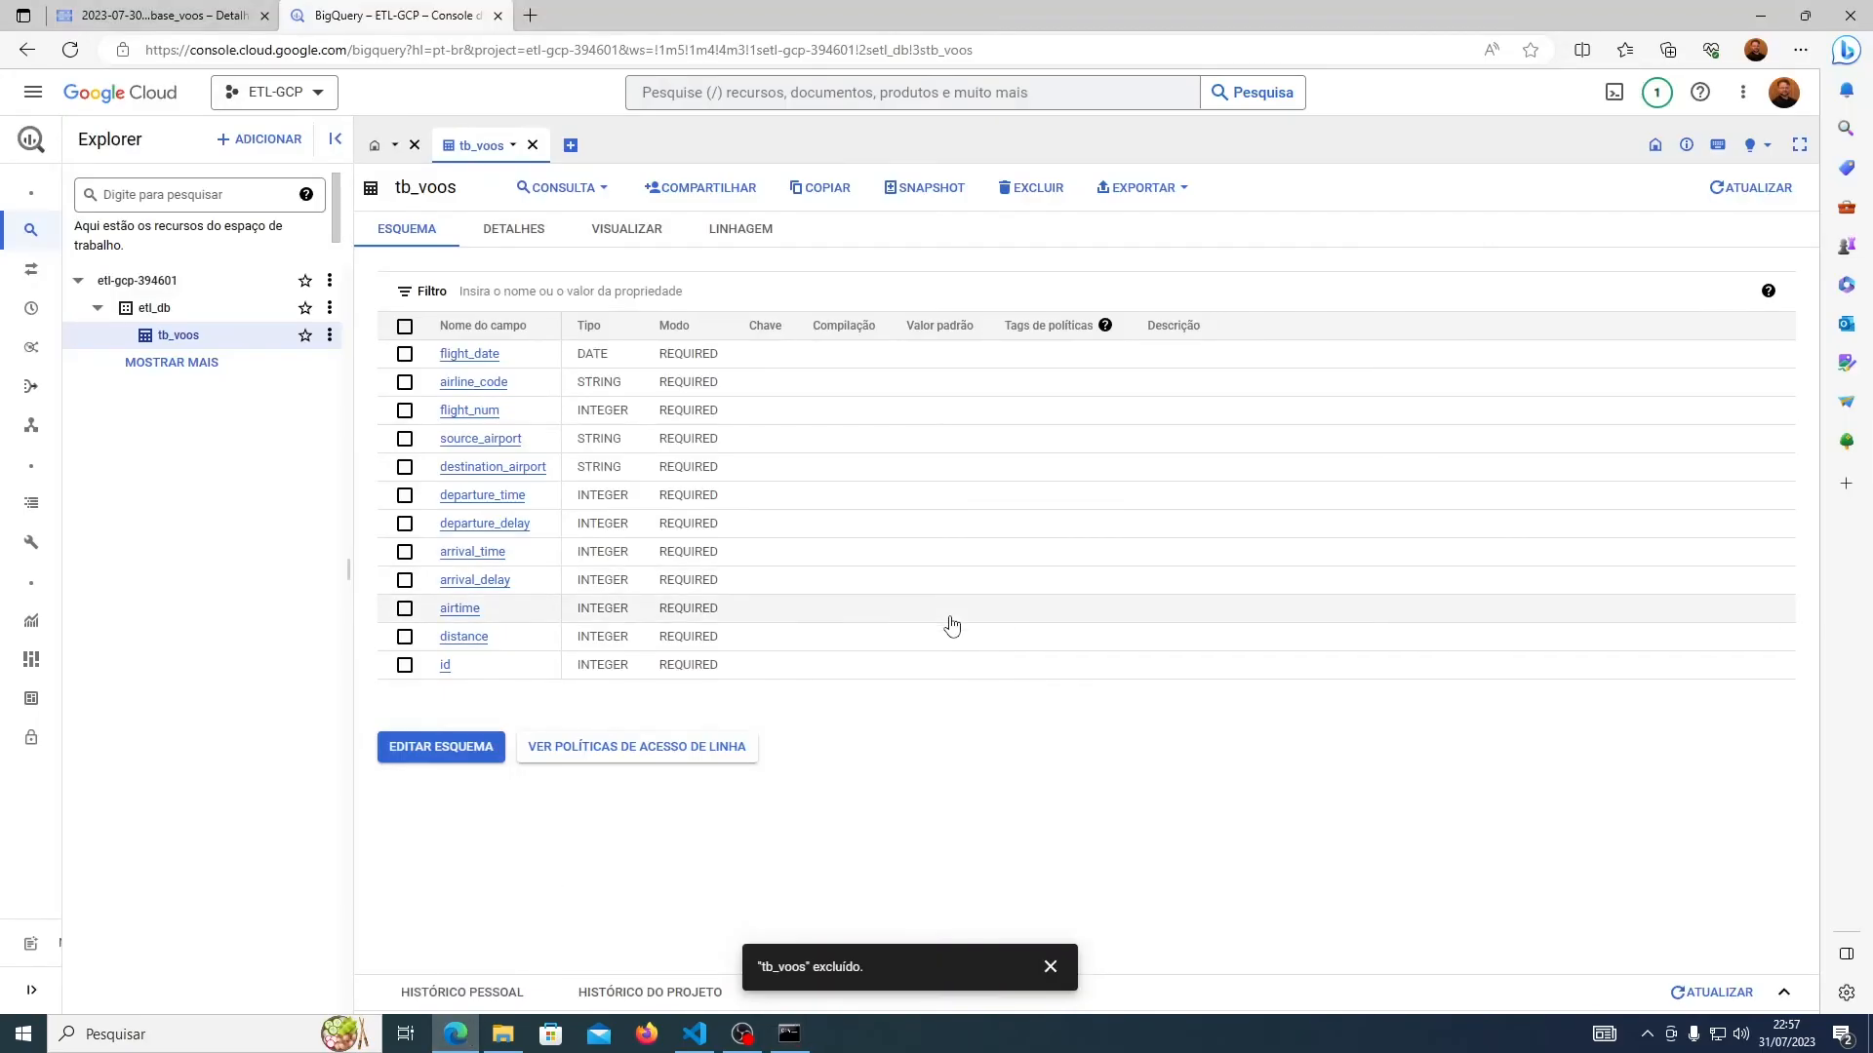